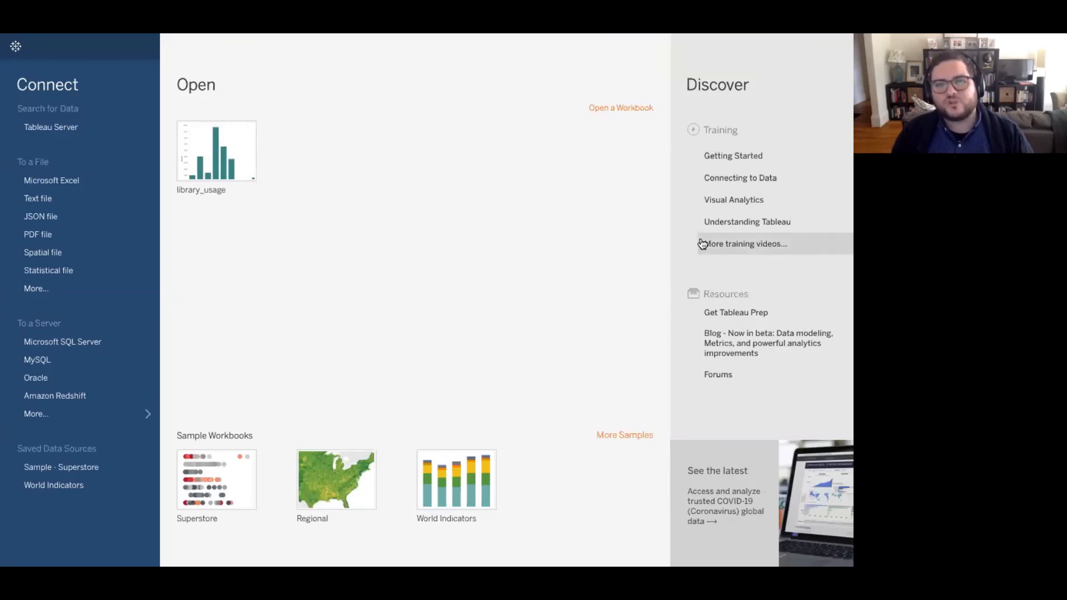
Step: Connect to the text file Library_Usage.csv in the sf-library-usage-data folder and load its data preview
mouse_move(741, 172)
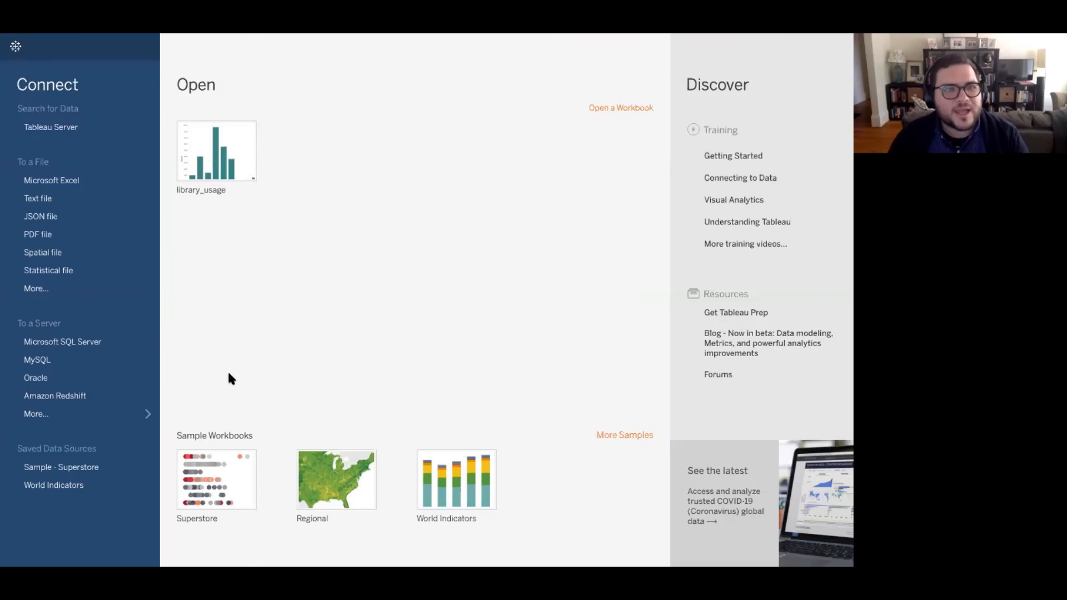
left_click(65, 200)
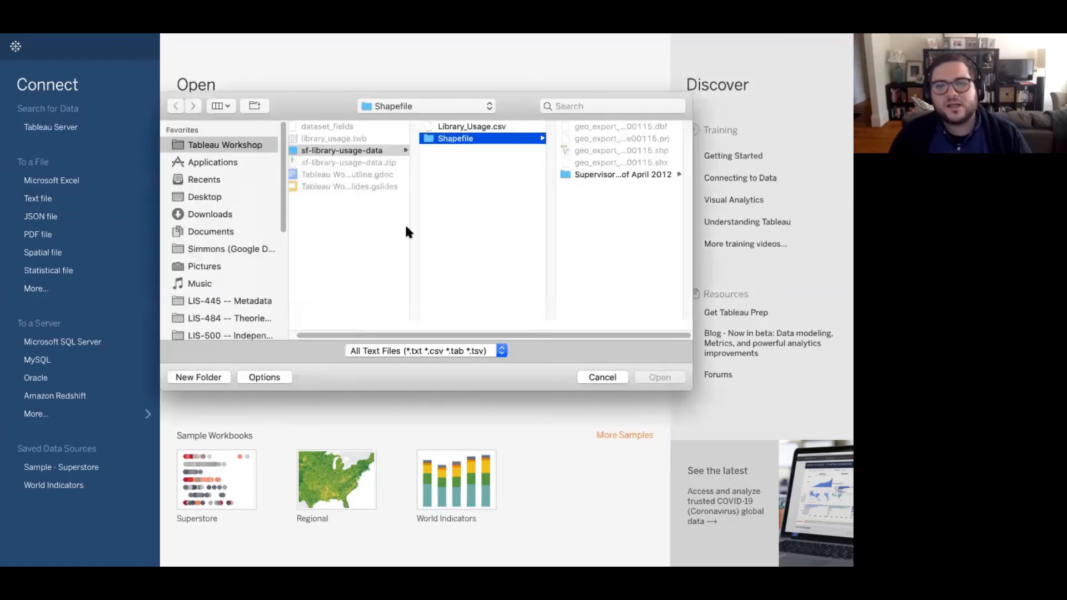
left_click(459, 128)
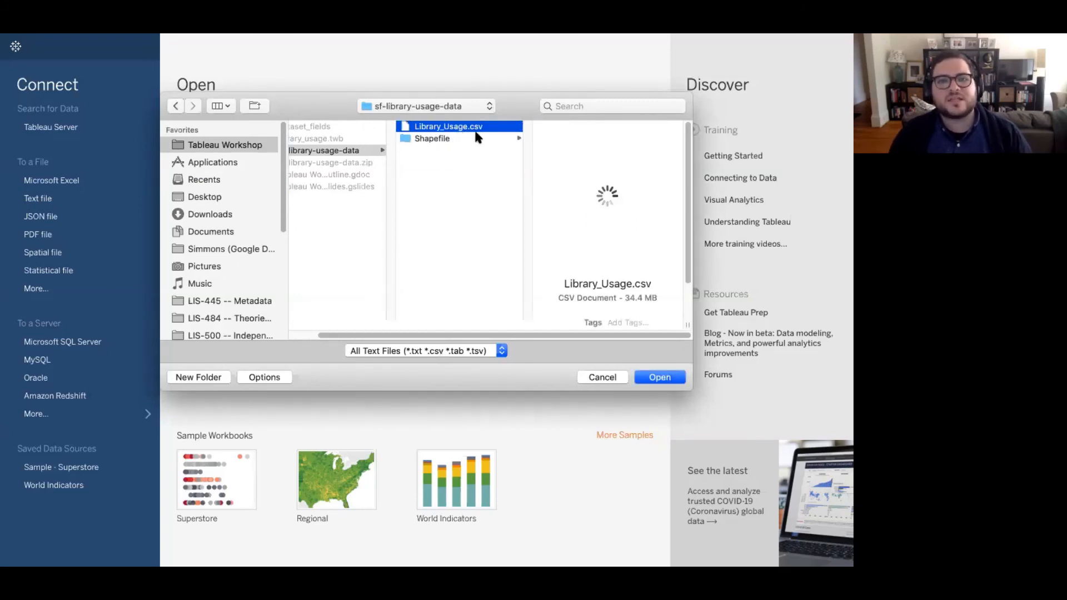
left_click(679, 379)
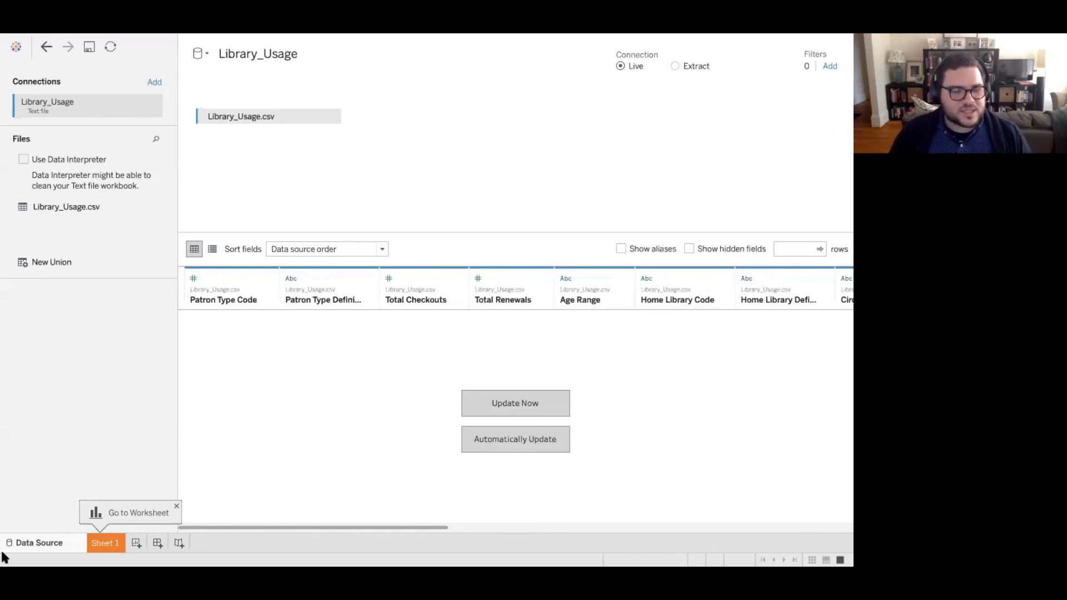
left_click(505, 406)
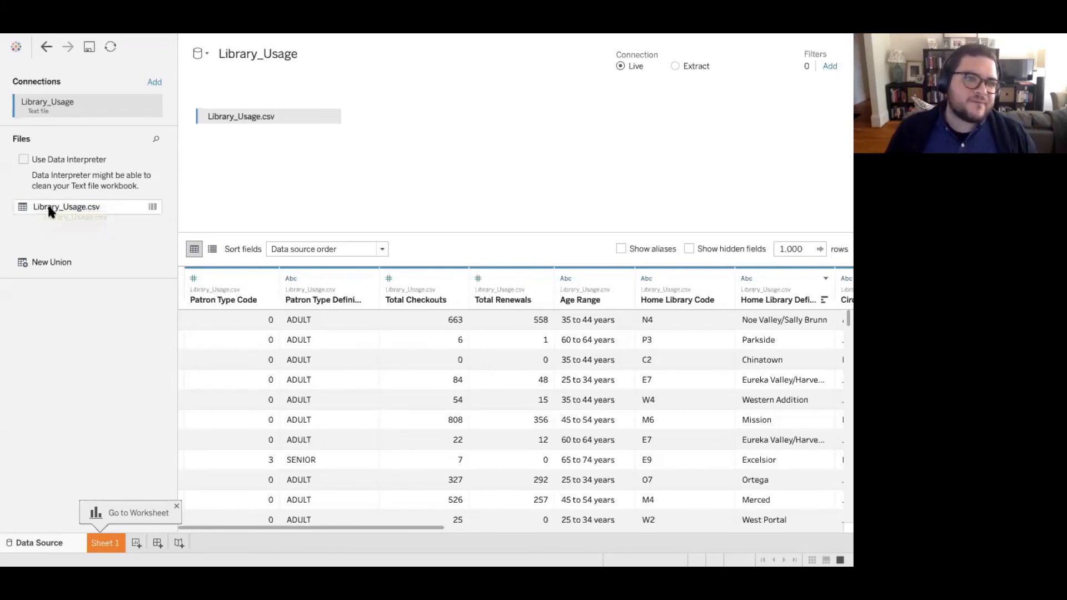
Step: Examine the full Library_Usage.csv data in its own view, checking the rows and columns for codes, years and null values
left_click(152, 207)
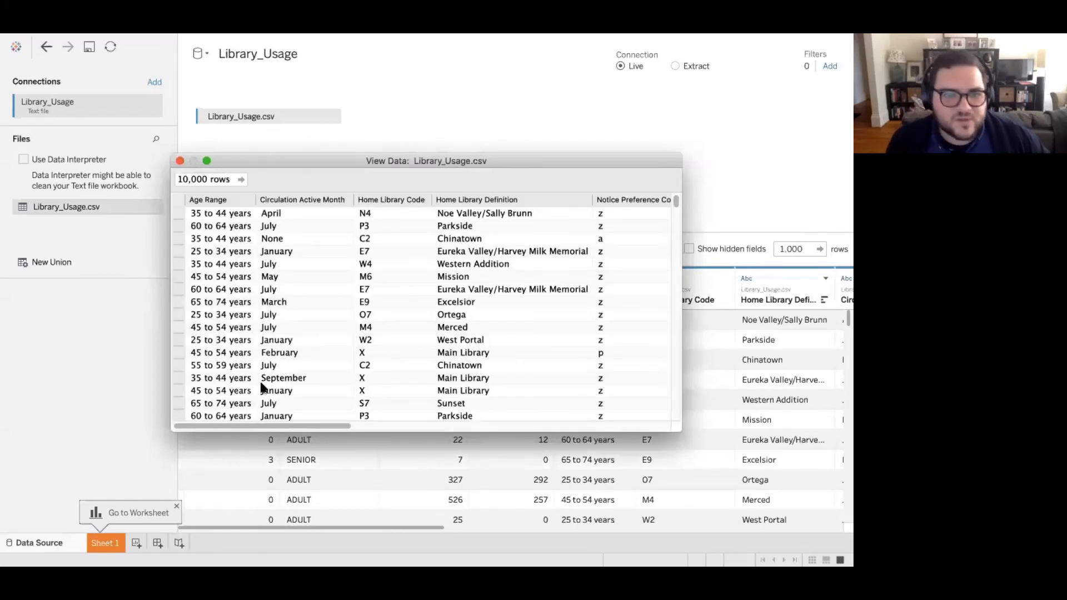
left_click_drag(260, 429, 304, 369)
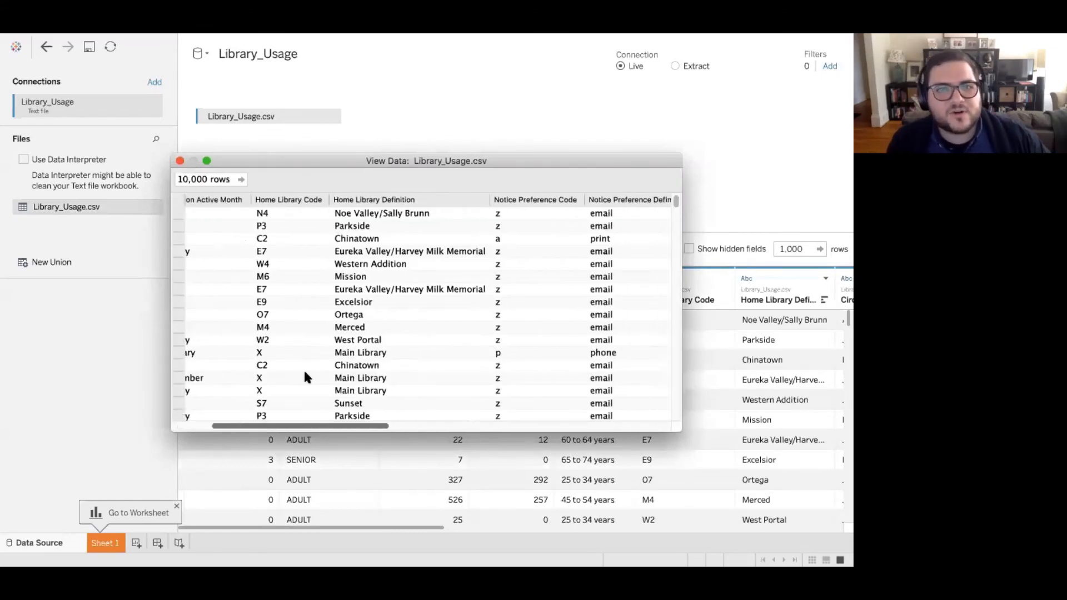
left_click(369, 417)
scroll(426, 421, "right", 2)
scroll(426, 420, "right", 10)
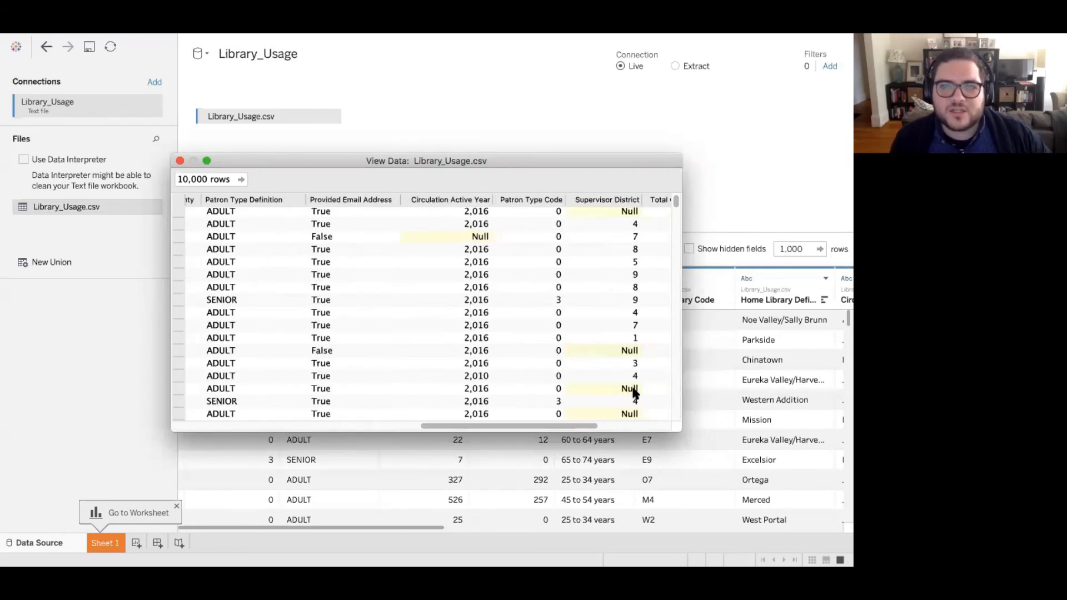
left_click_drag(676, 204, 672, 334)
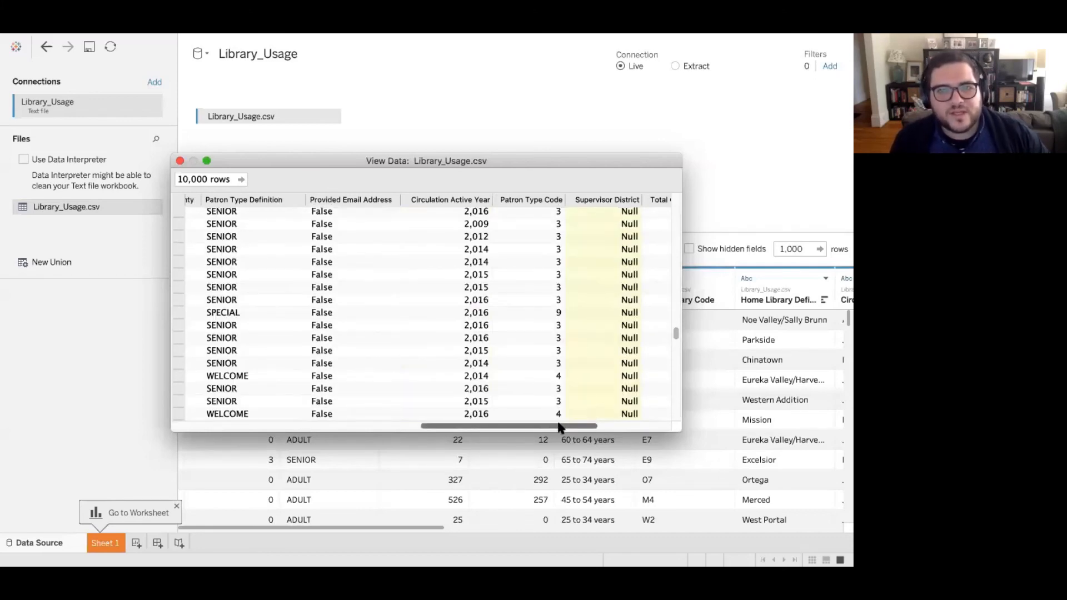
scroll(428, 429, "left", 3)
left_click_drag(428, 429, 223, 415)
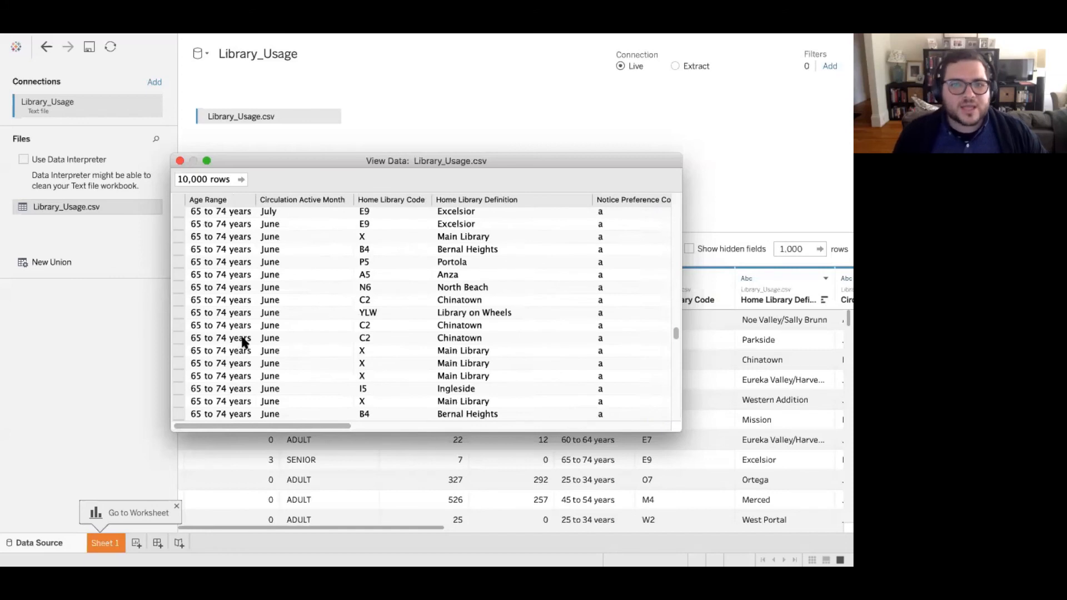
scroll(246, 342, "up", 5)
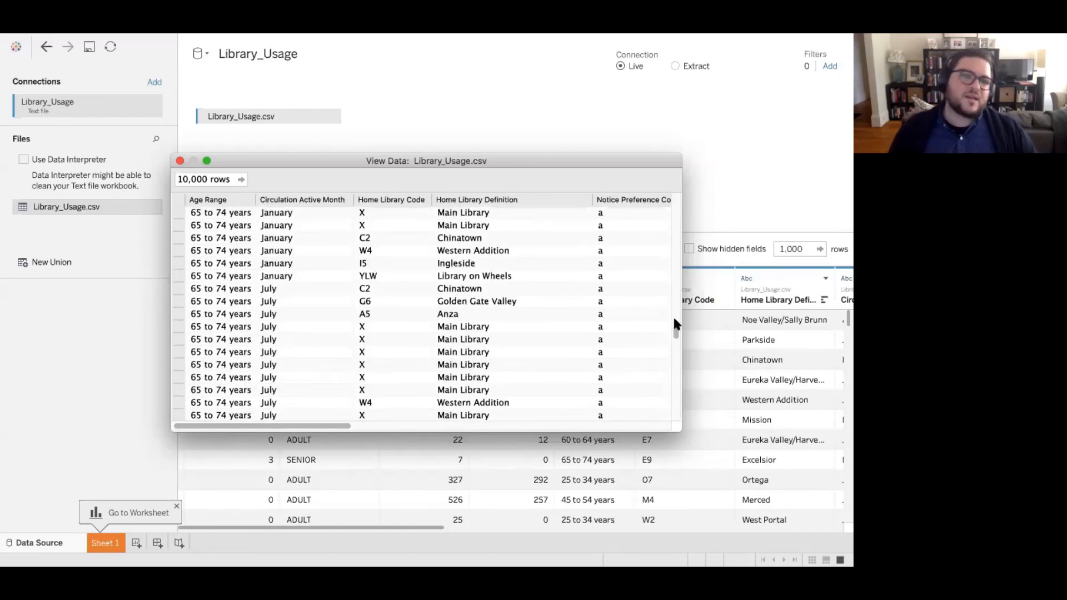
scroll(678, 334, "up", 5)
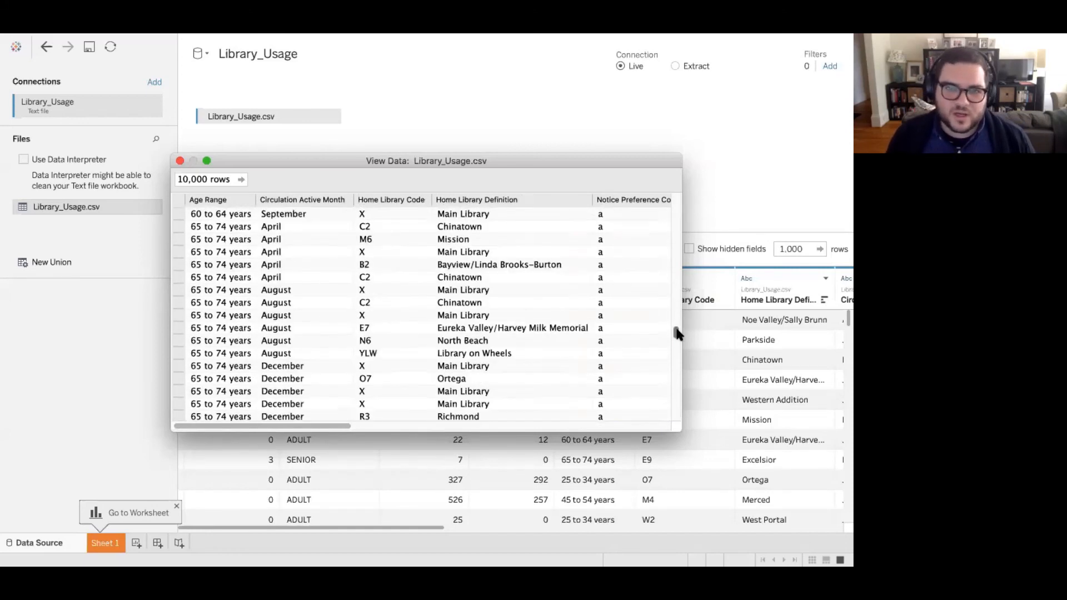
left_click_drag(680, 329, 680, 187)
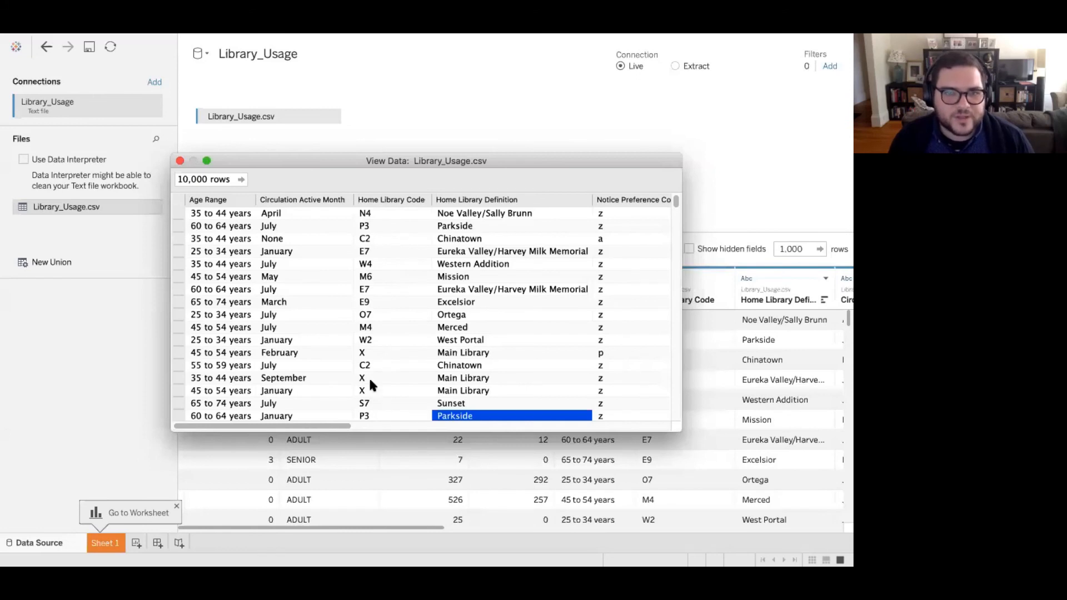
scroll(369, 376, "down", 5)
scroll(365, 386, "up", 5)
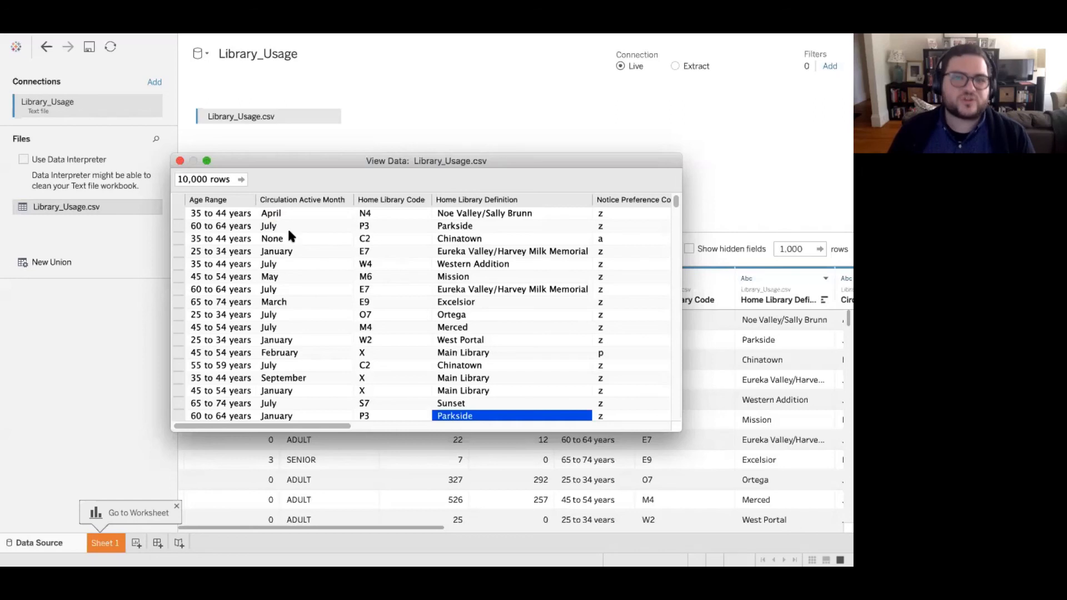
left_click(180, 161)
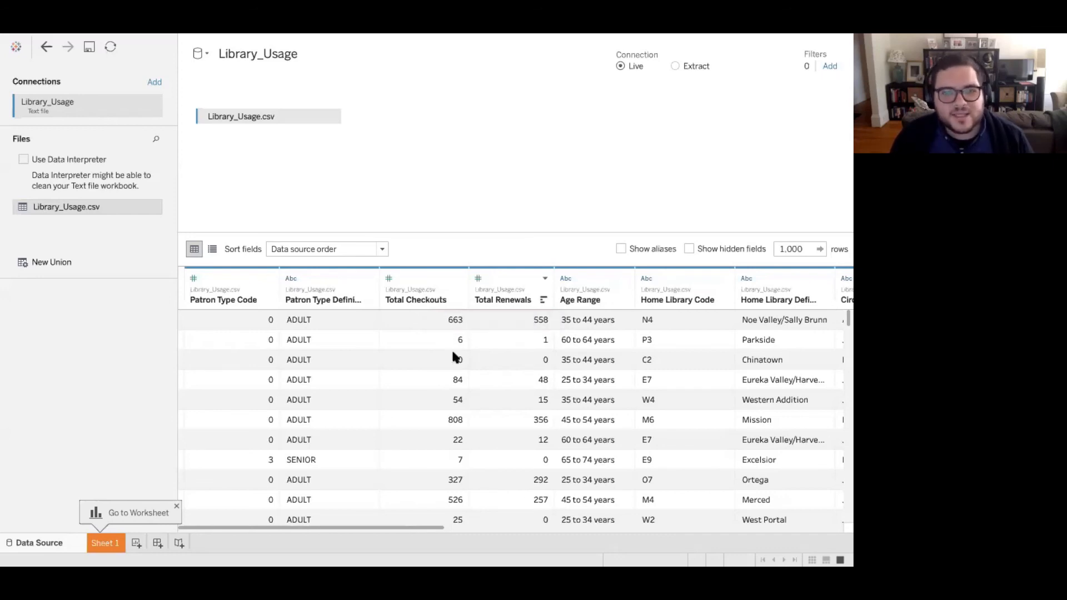
Step: Examine the preview rows across the columns, including the data type options and year values of Circulation Active Year
scroll(459, 432, "down", 5)
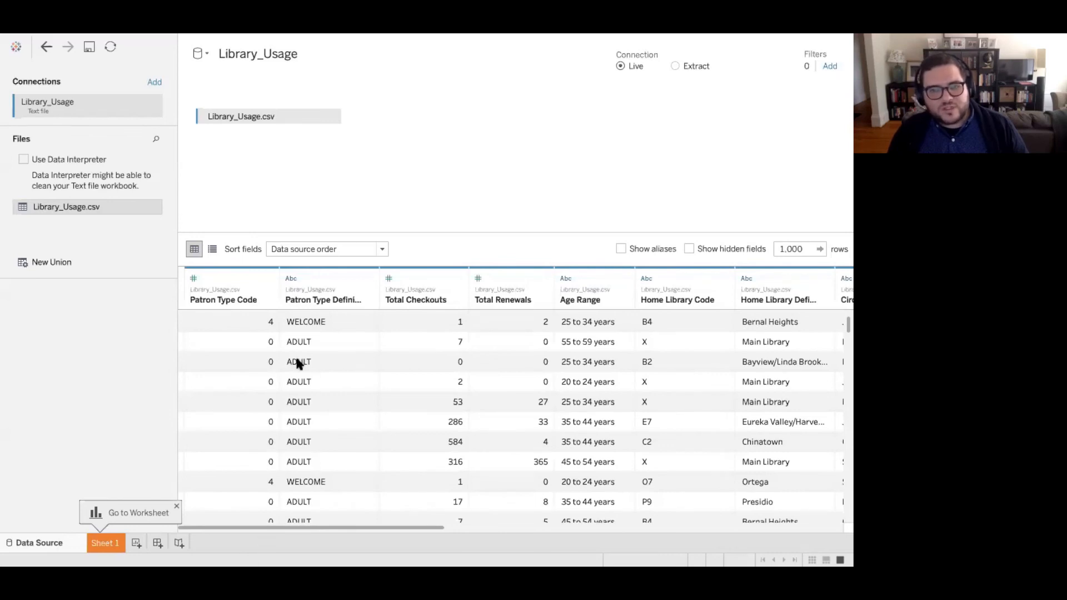
scroll(297, 361, "down", 5)
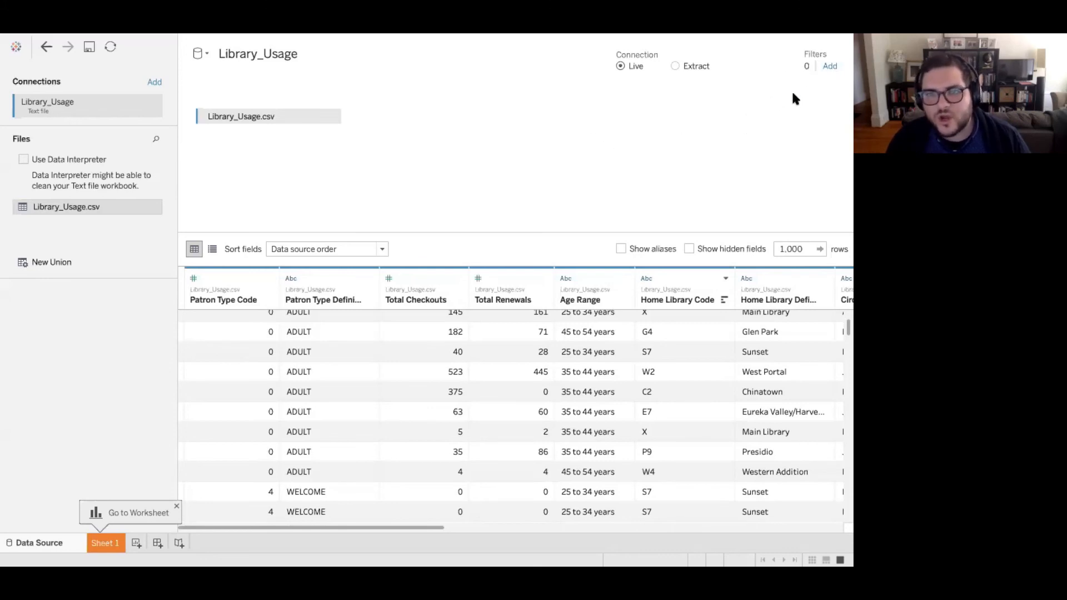
scroll(656, 335, "up", 7)
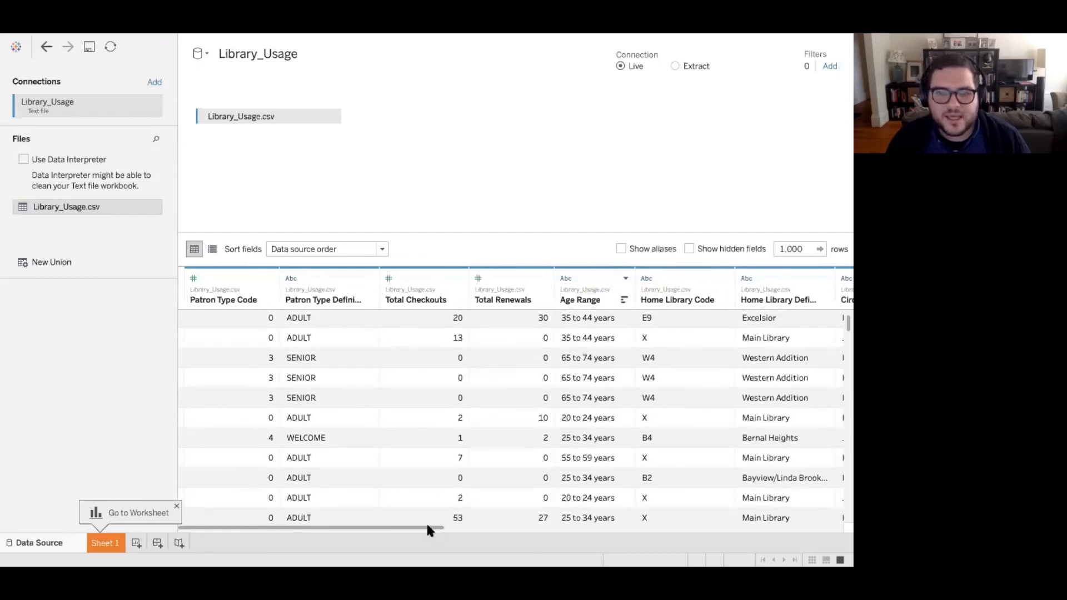
left_click_drag(427, 526, 647, 515)
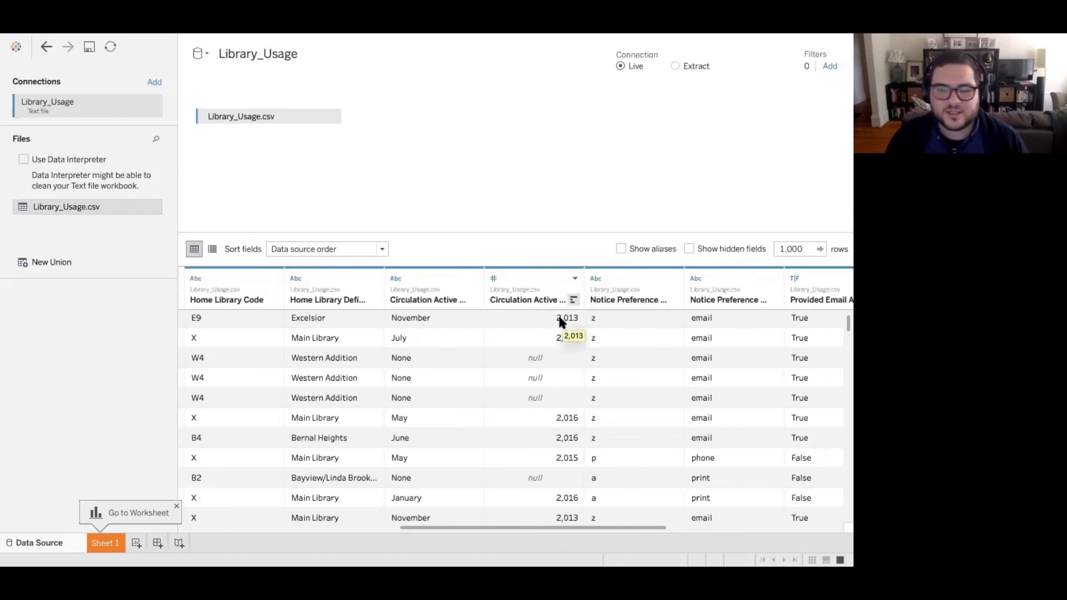
left_click(492, 279)
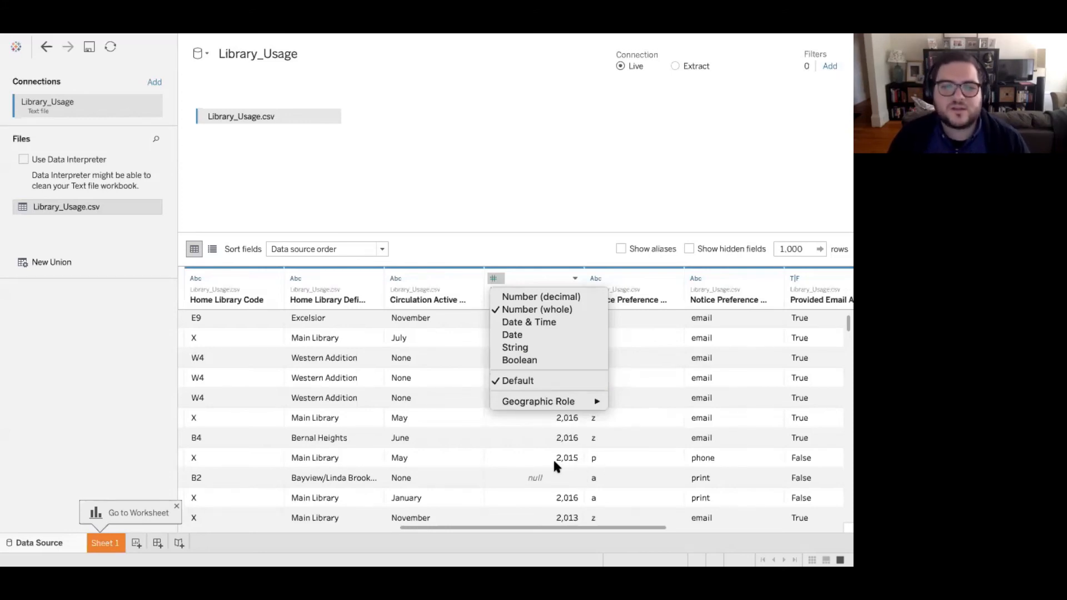
left_click(577, 188)
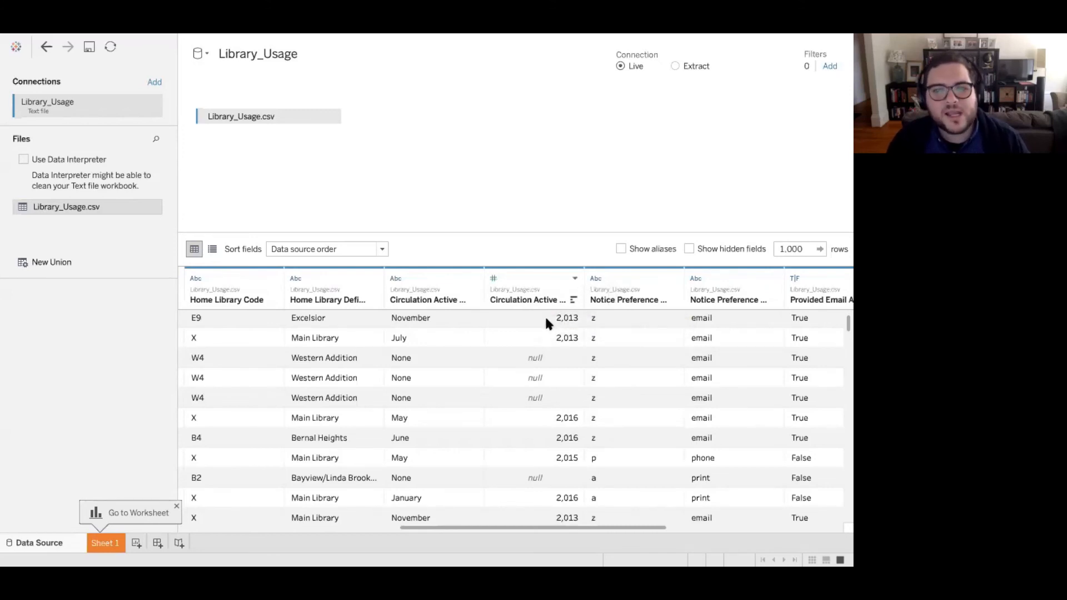
scroll(564, 353, "down", 3)
scroll(564, 352, "up", 3)
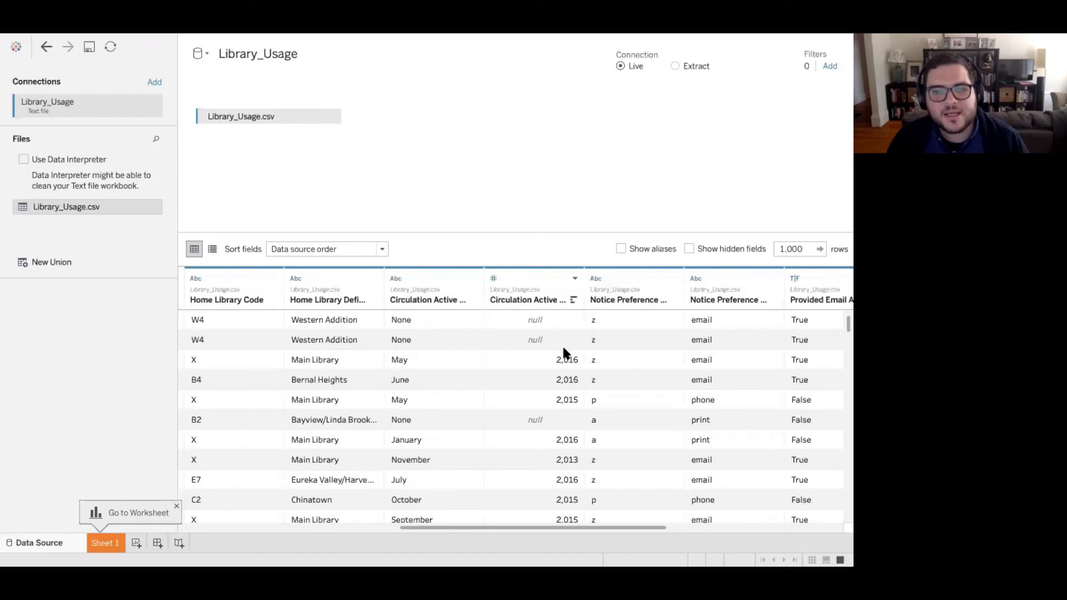
scroll(565, 352, "down", 5)
scroll(564, 351, "down", 4)
scroll(563, 351, "up", 3)
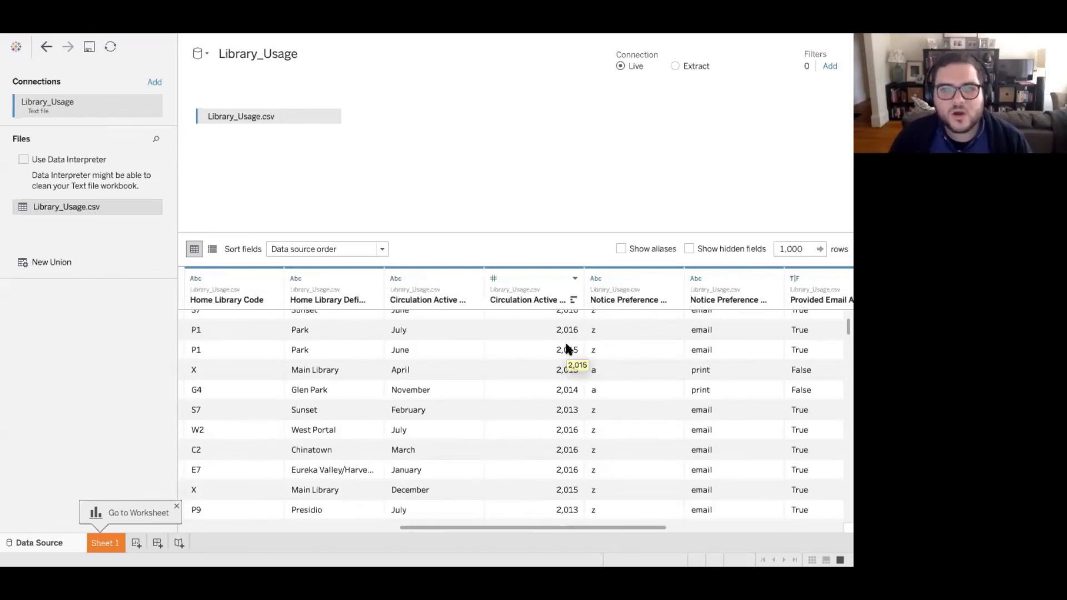
scroll(564, 344, "up", 2)
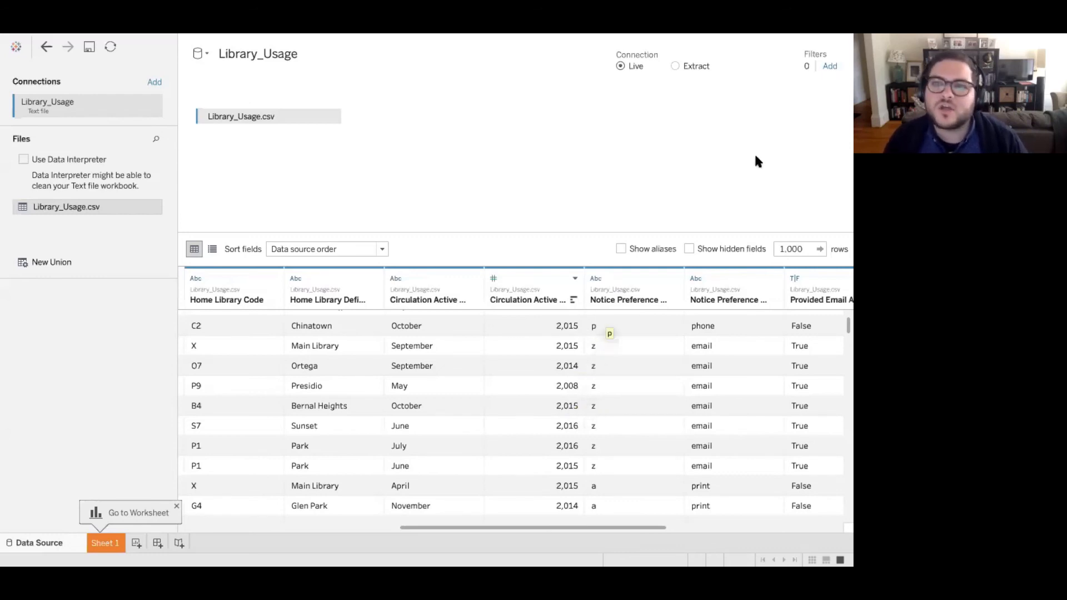
Step: Add a data source filter on the Circulation Active Year field
left_click(830, 66)
left_click(292, 323)
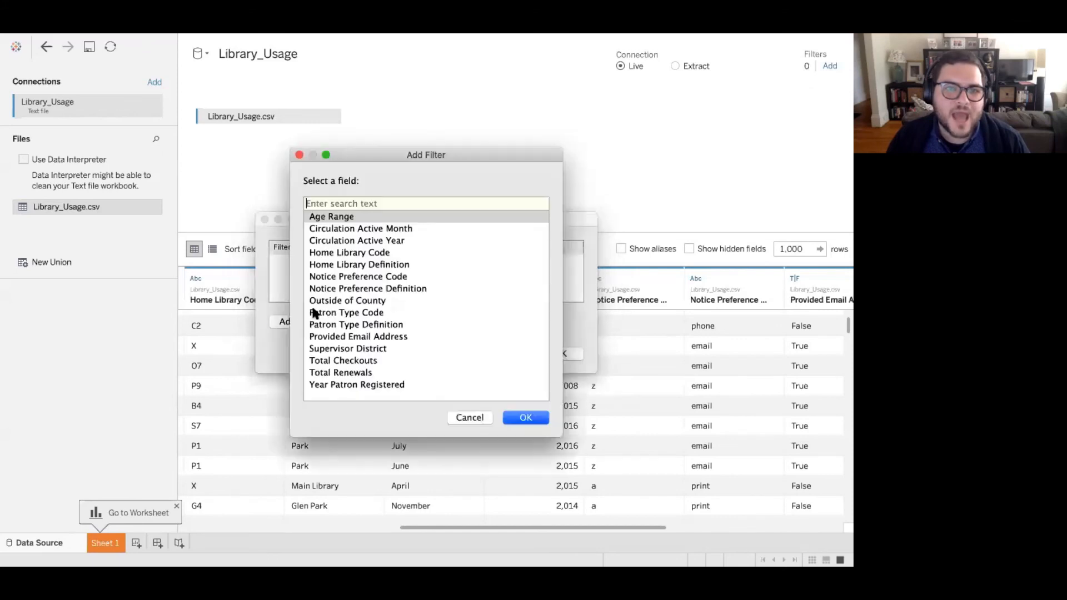
left_click(362, 240)
left_click(524, 418)
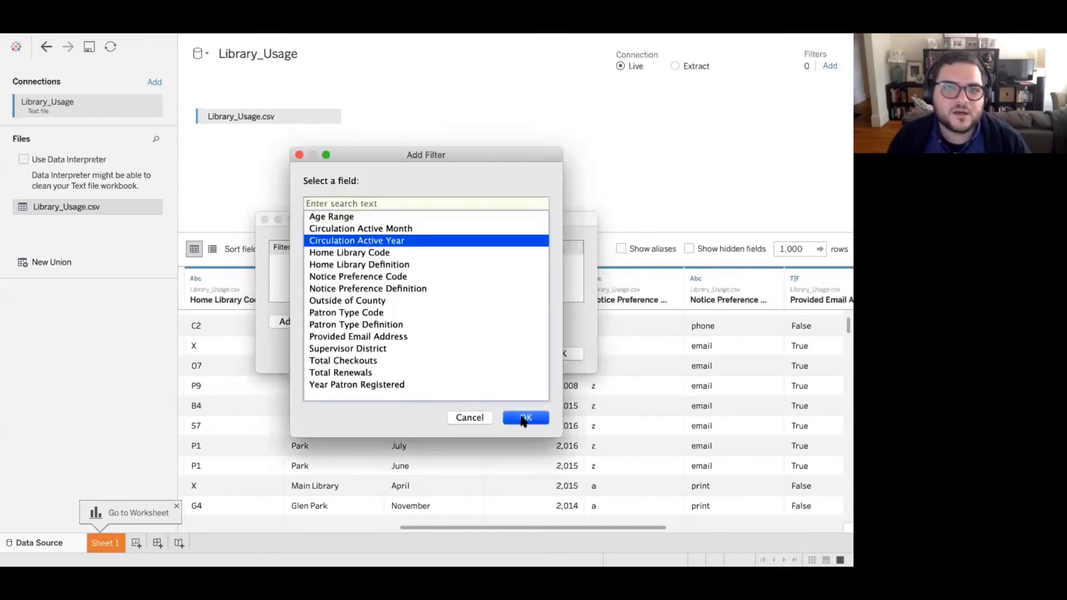
Step: Set the filter's range of values from 2015 to 2015, apply it to the data source and refresh the preview
left_click(345, 294)
type("2")
key("Tab")
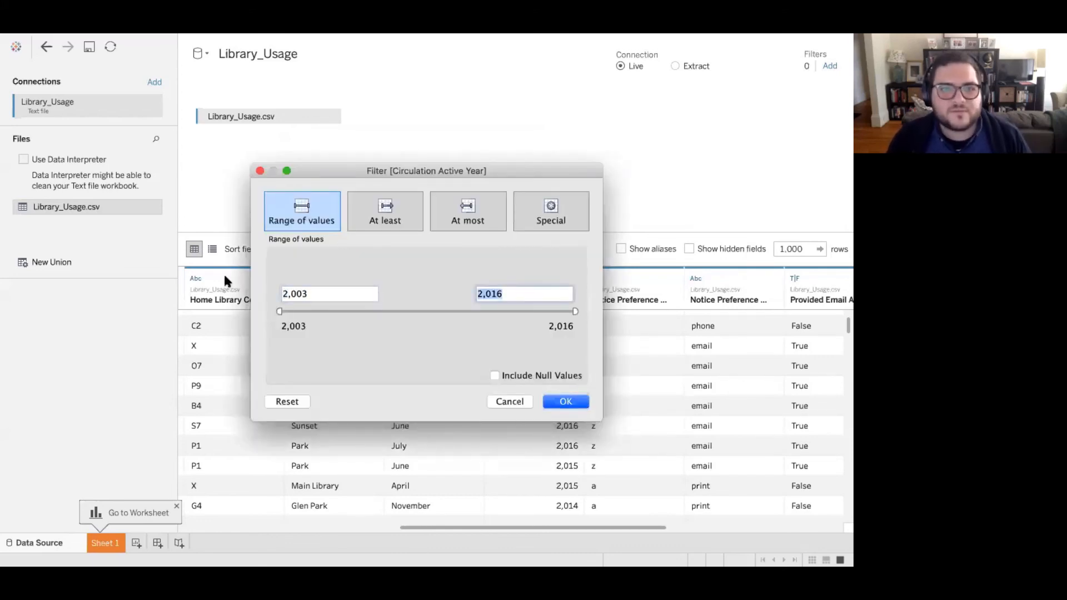
left_click(305, 295)
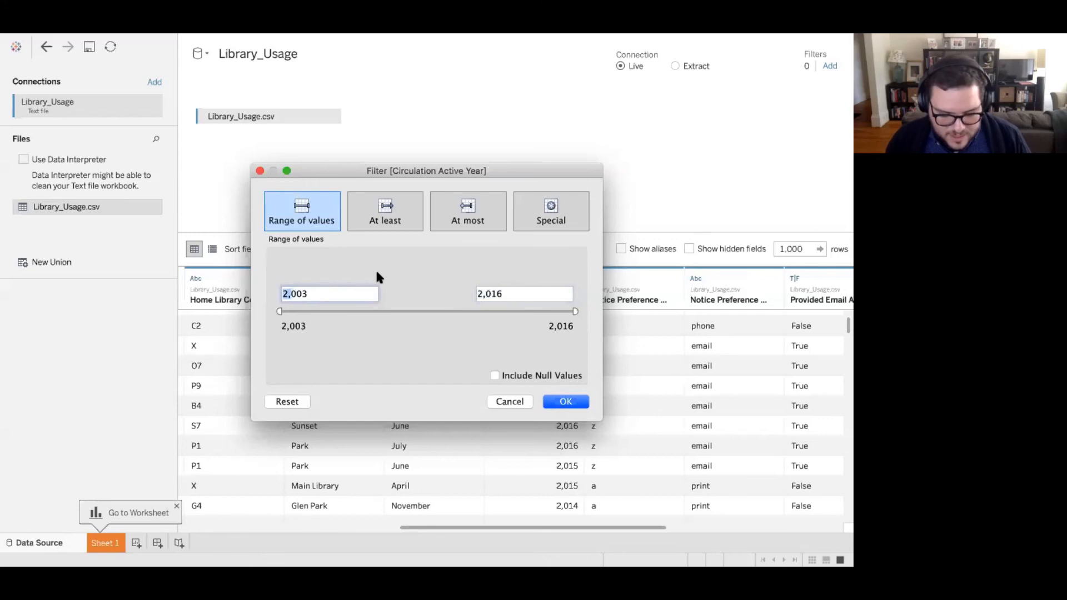
left_click_drag(350, 291, 269, 291)
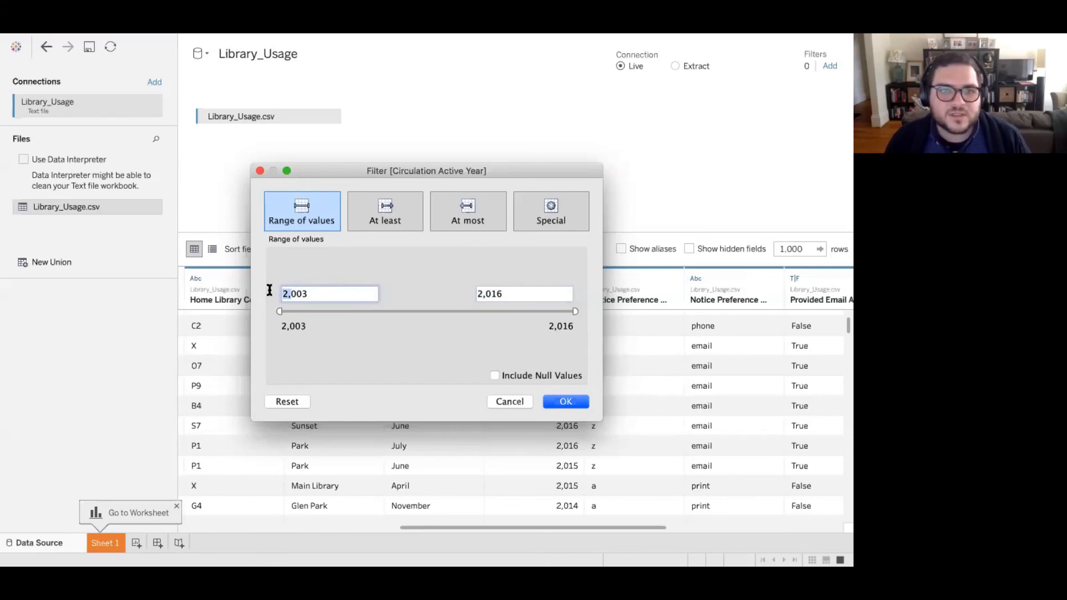
type("2015")
key("Tab")
type("2015")
key("Tab")
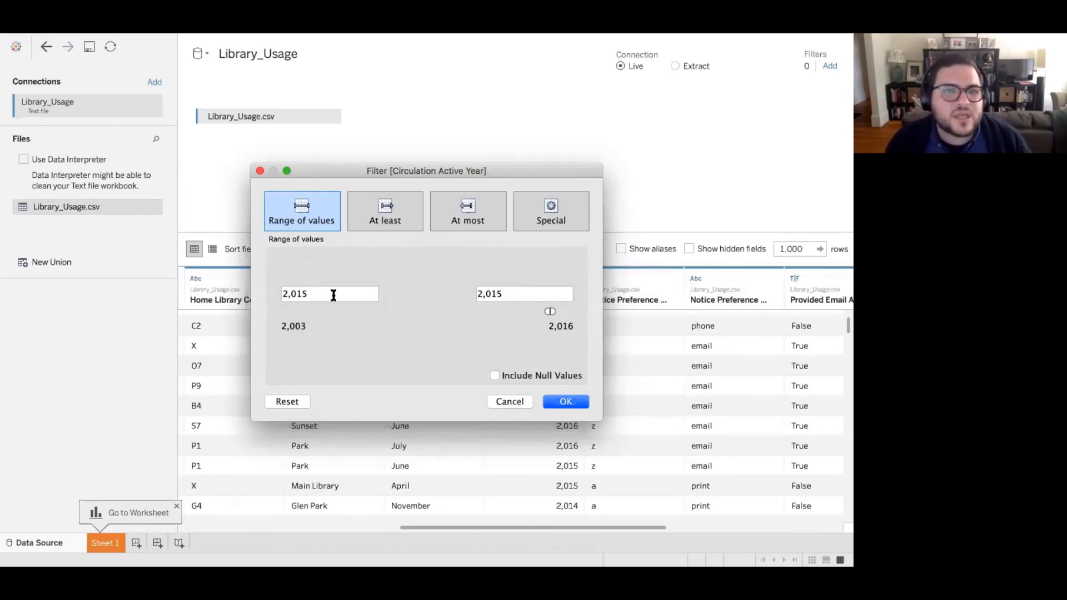
left_click(555, 403)
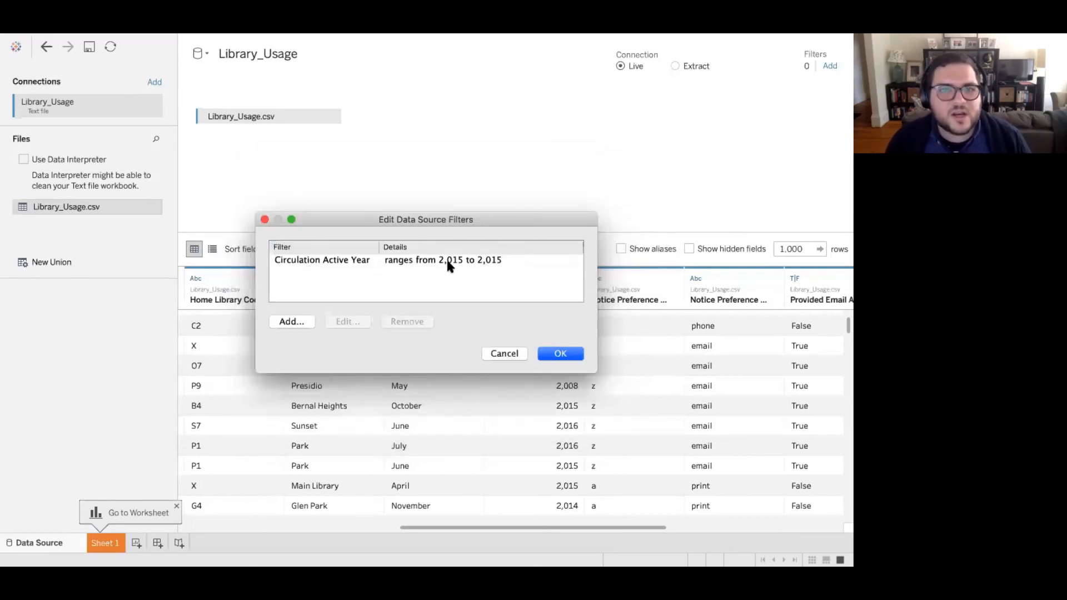
left_click(573, 353)
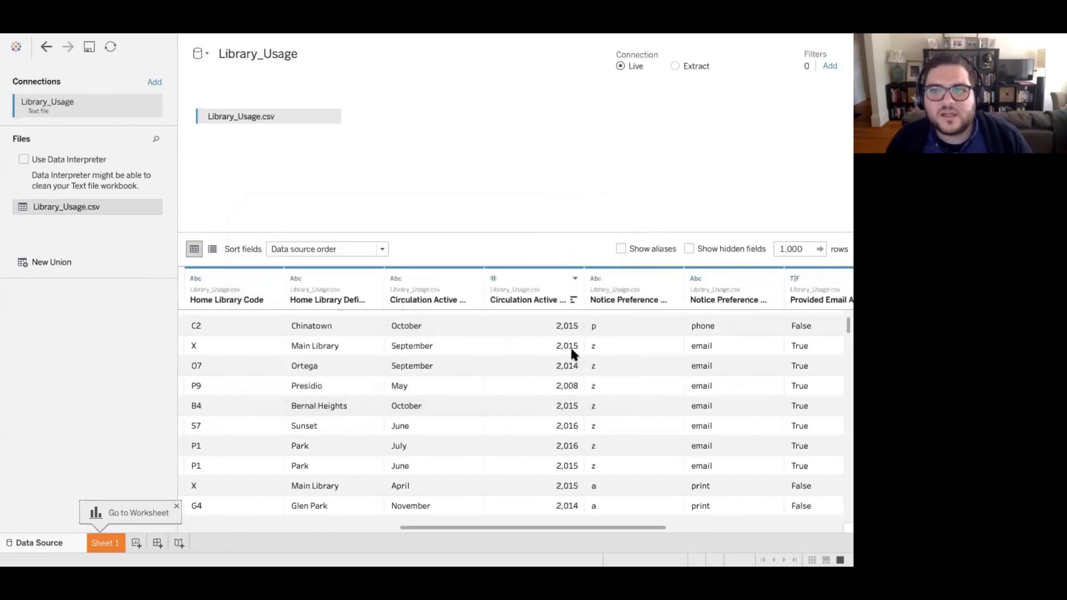
left_click(526, 399)
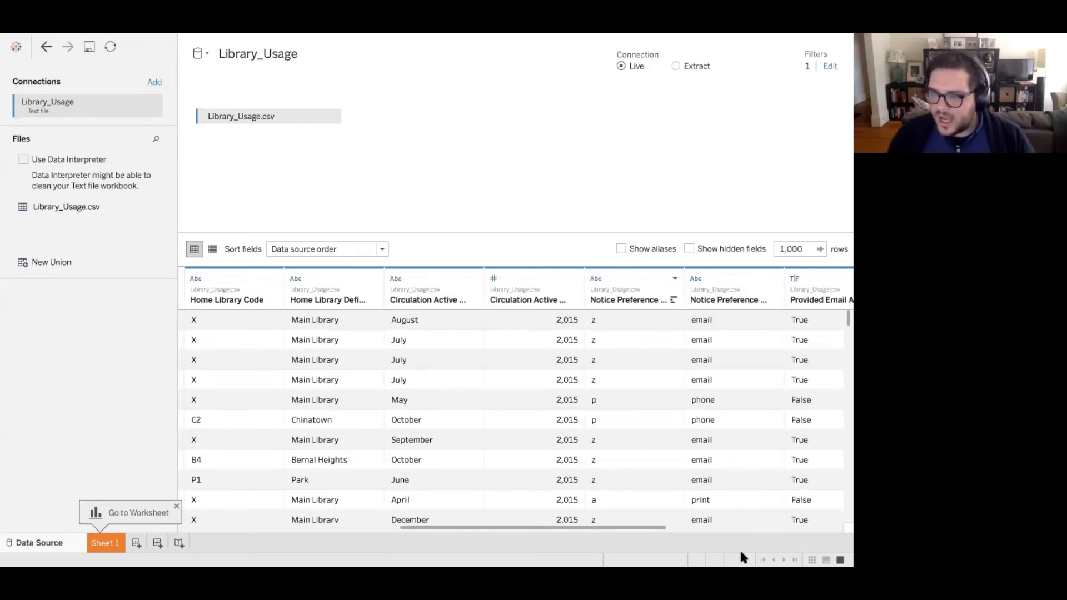
left_click(525, 300)
double_click(527, 300)
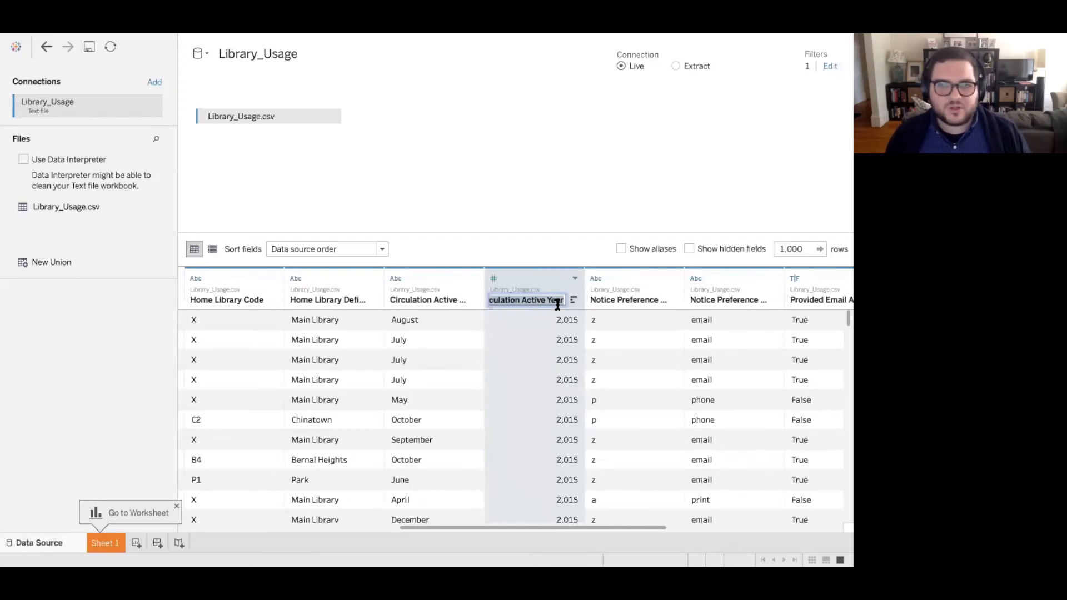
left_click(558, 174)
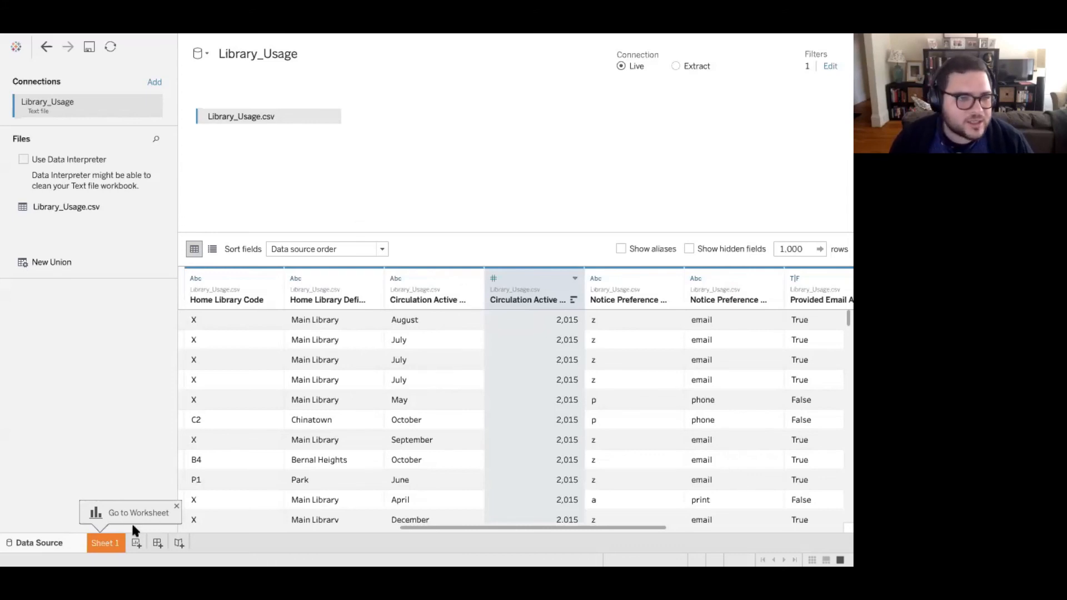
Step: Open the first worksheet and rename it "Age Ranges"
left_click(105, 547)
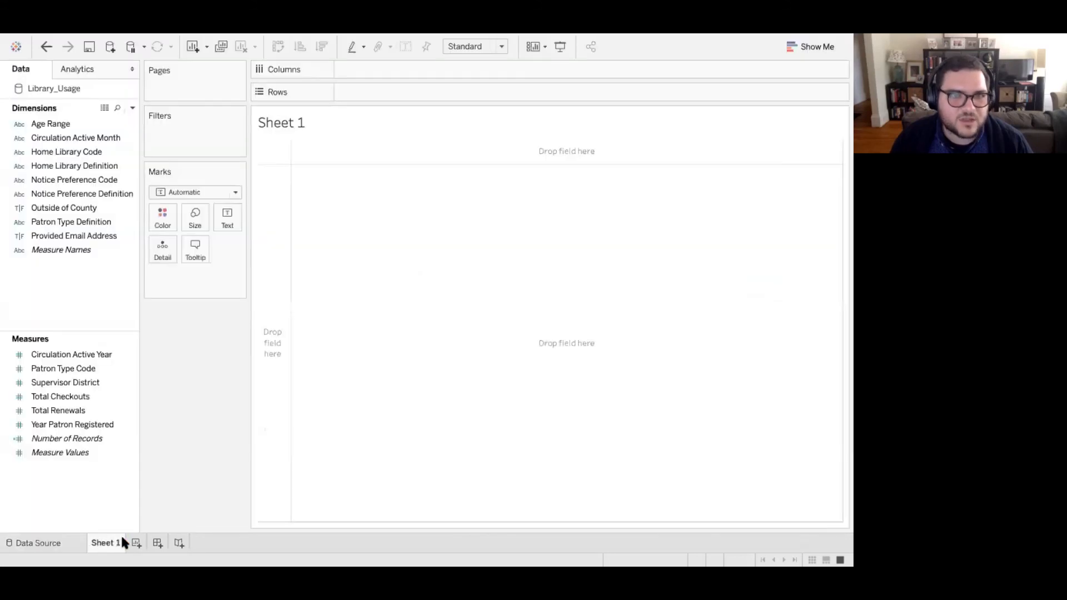
mouse_move(118, 539)
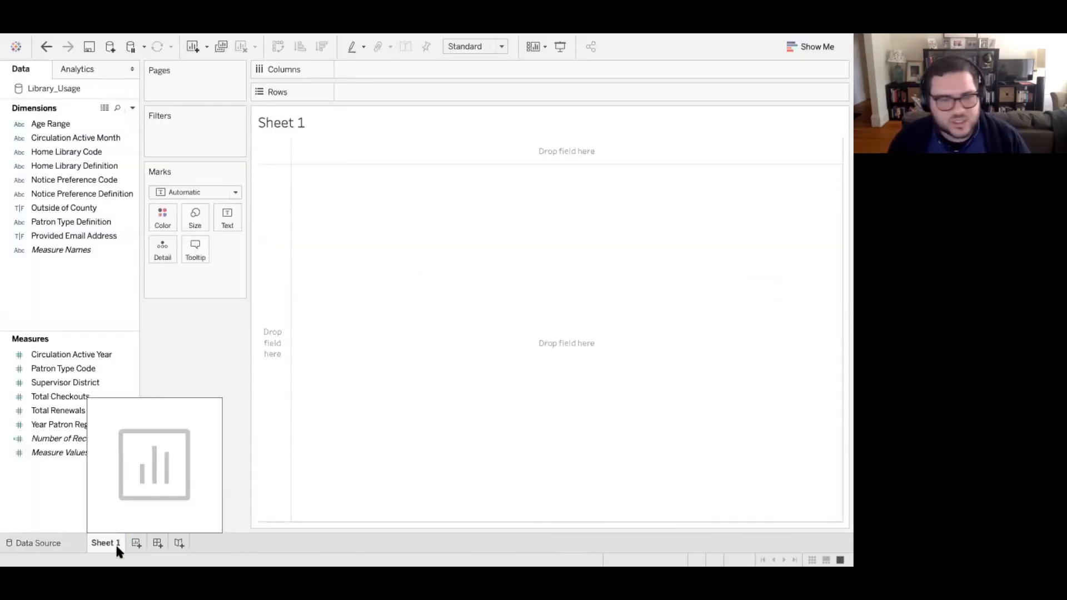
double_click(115, 543)
type("Age Ranges")
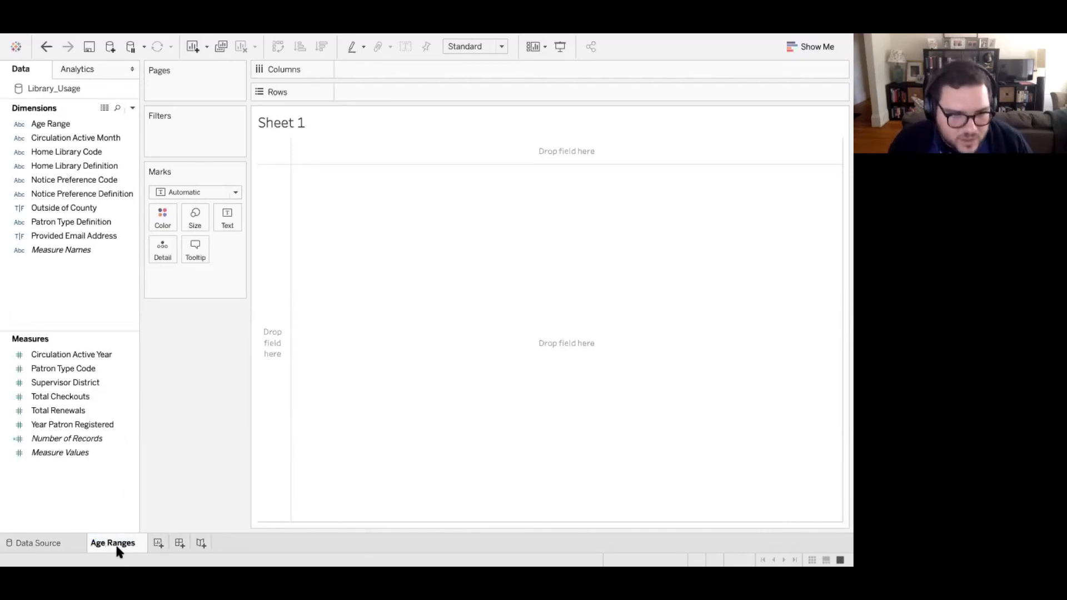
key("Return")
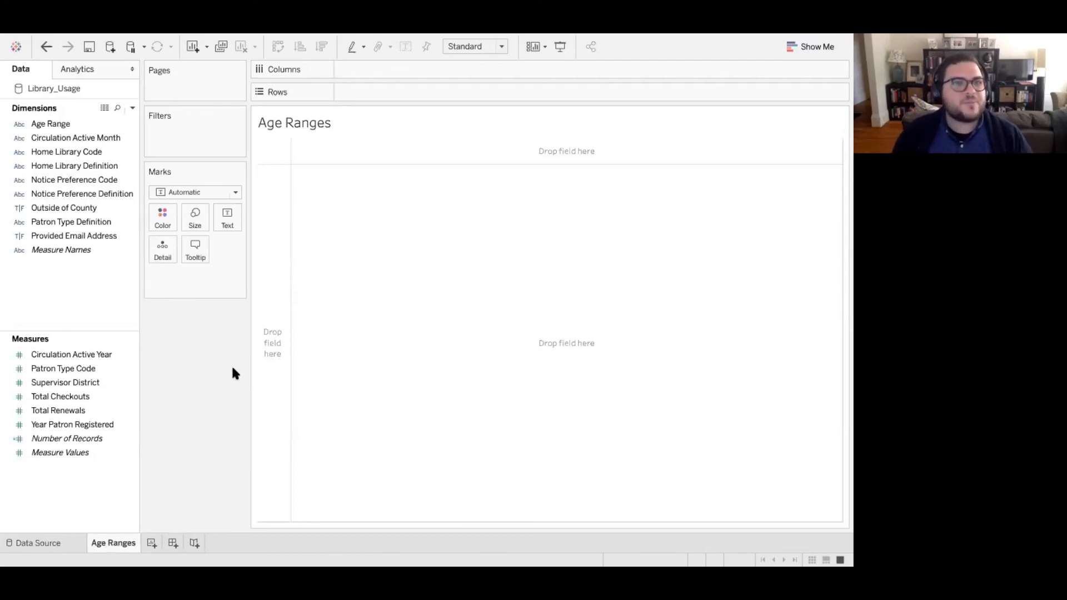
Step: Examine the fields listed under Dimensions and Measures, comparing which ones are categorical and which are numeric
left_click(79, 123)
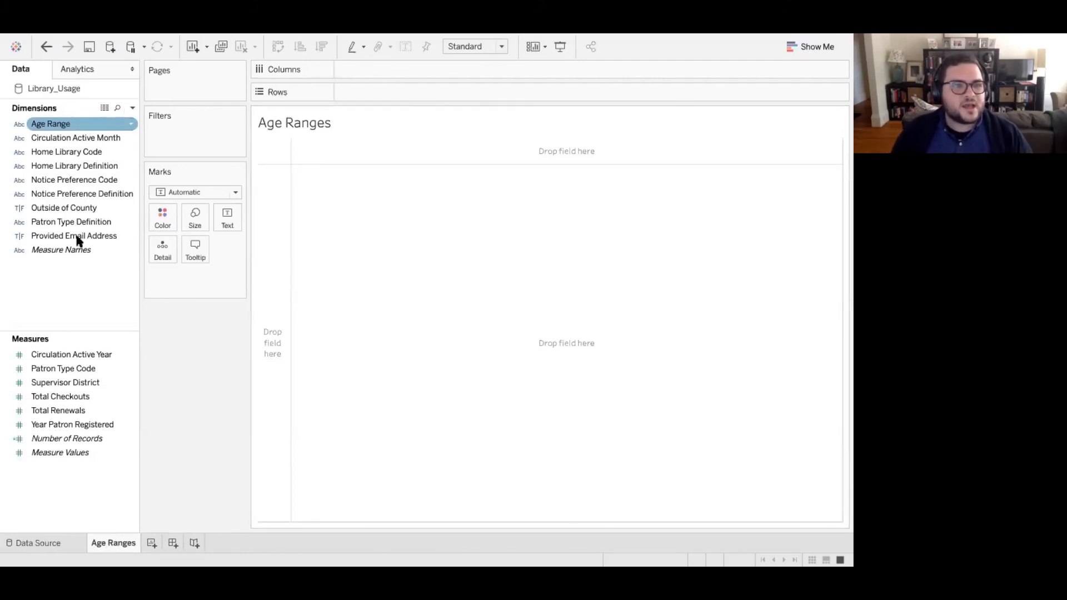
left_click(78, 238)
left_click(81, 123)
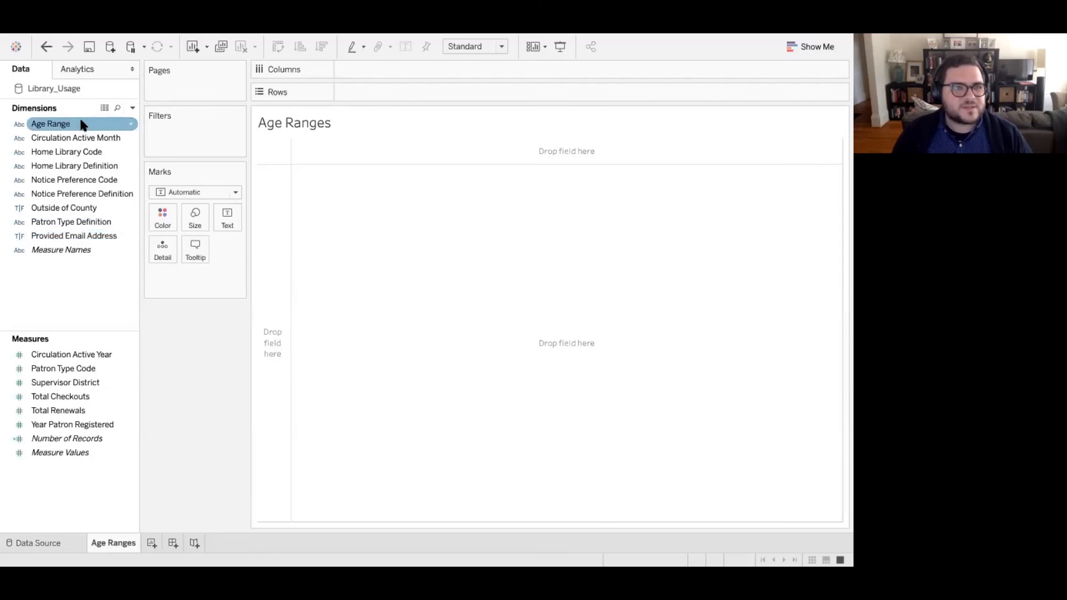
left_click(77, 249)
left_click(72, 152)
left_click(92, 282)
left_click(79, 355)
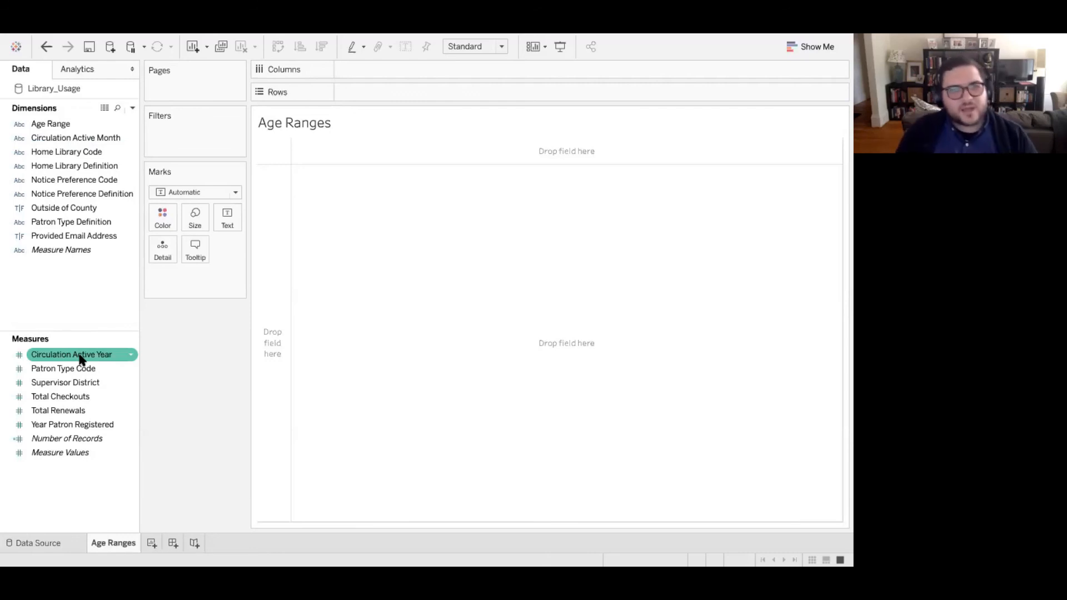
left_click(108, 382)
left_click(100, 369)
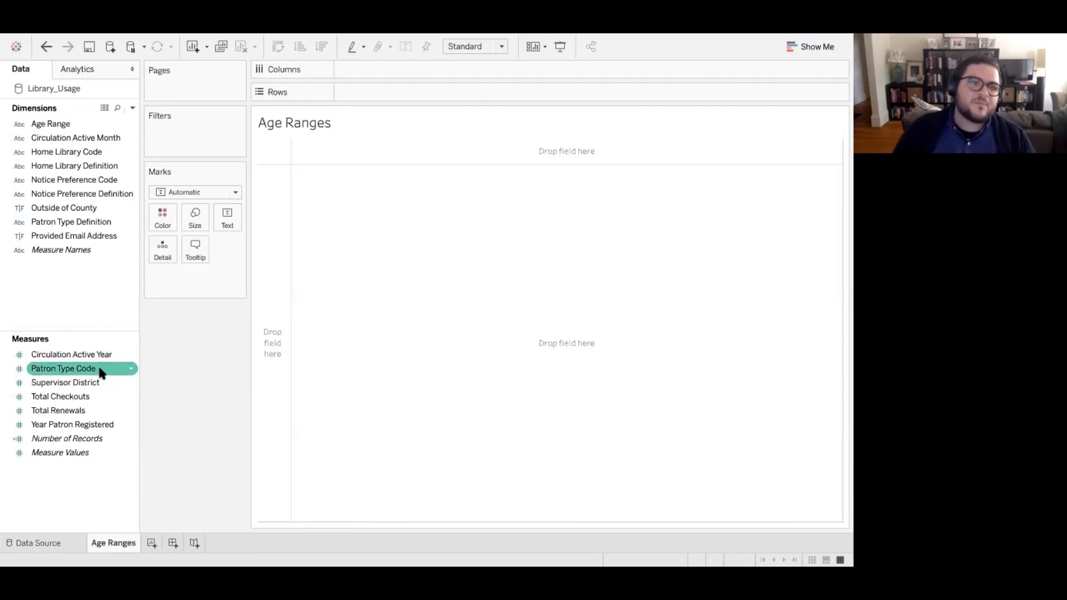
left_click(90, 167)
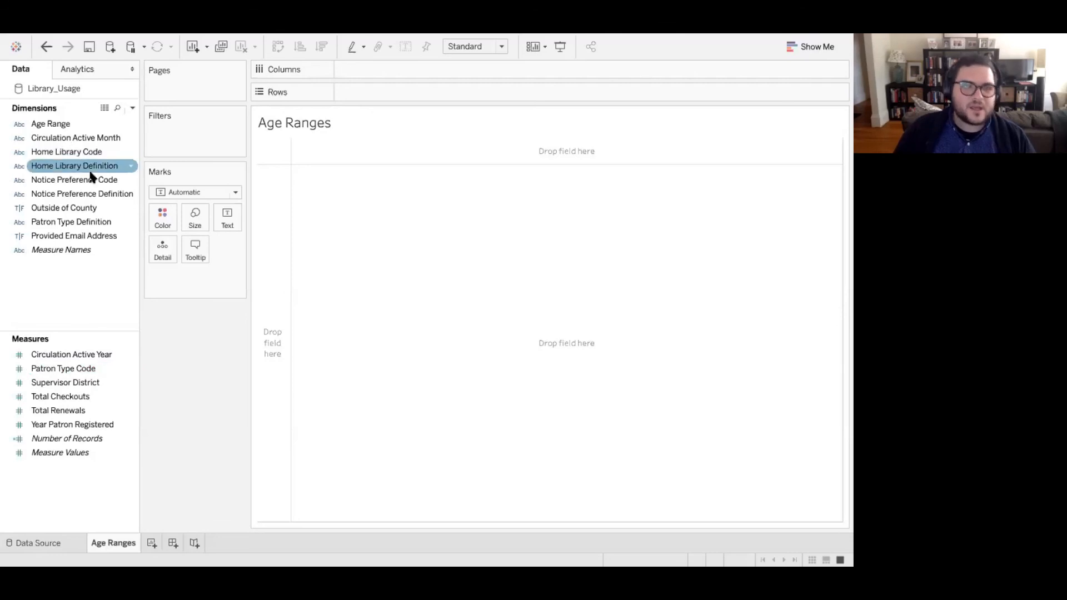
left_click(88, 183)
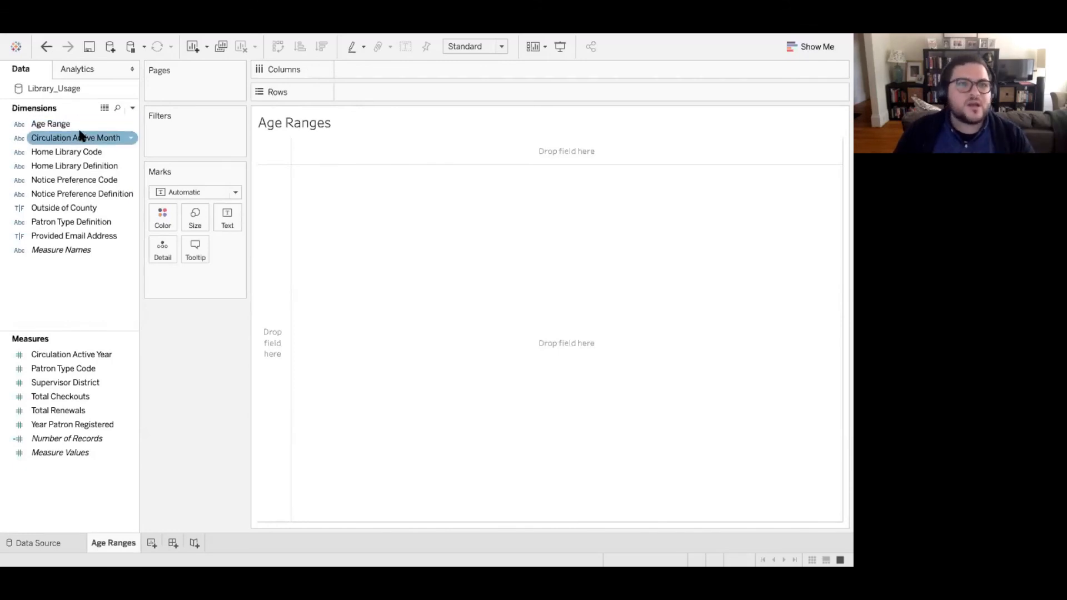
Step: Check the conversion option for Age Range, then convert the Circulation Active Year measure to a dimension
right_click(58, 125)
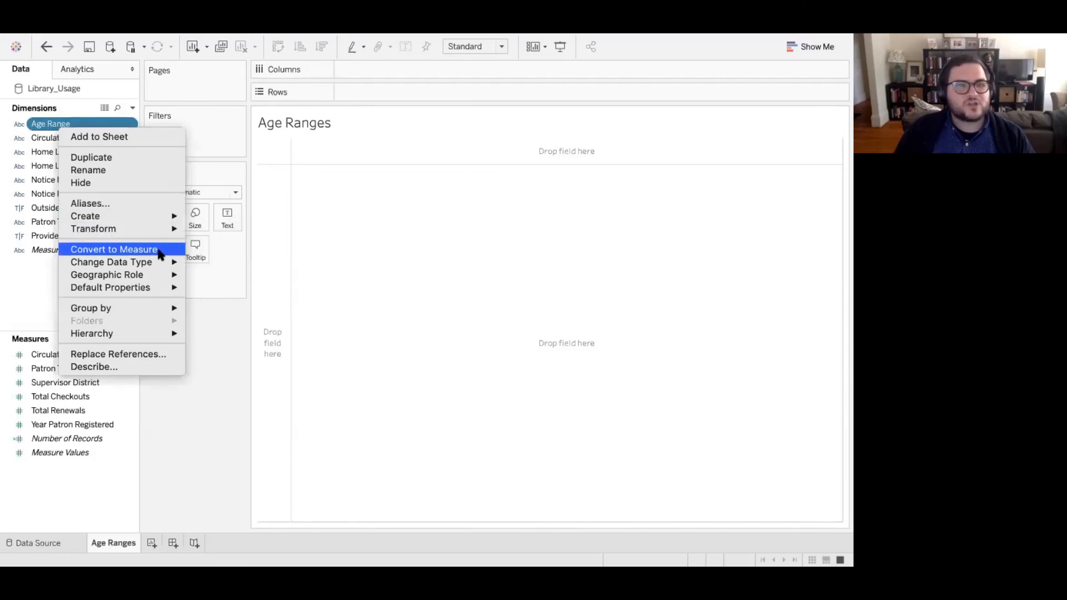
left_click(46, 300)
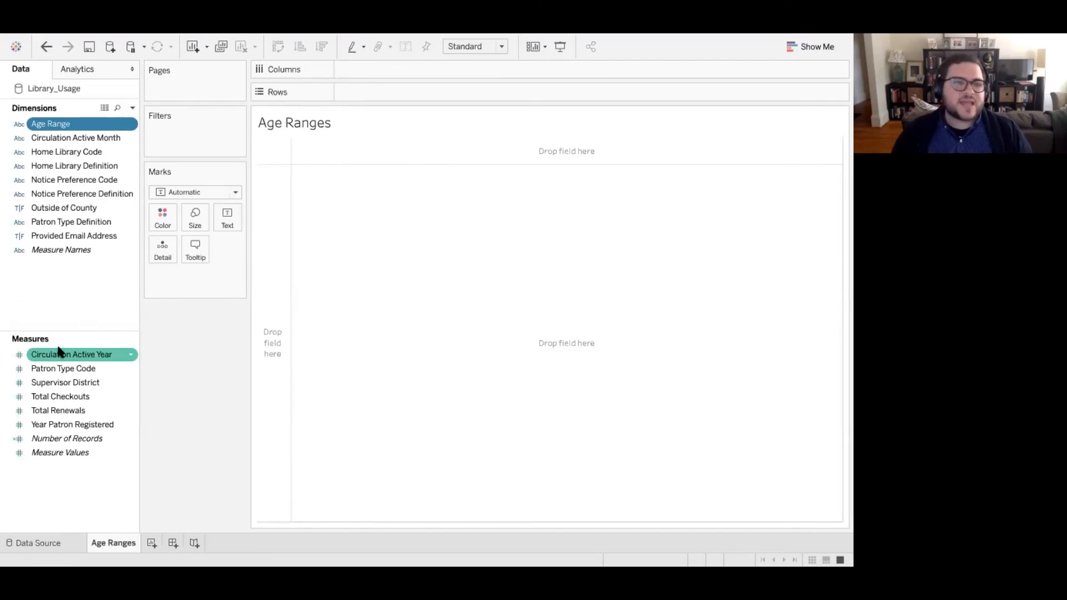
left_click(130, 355)
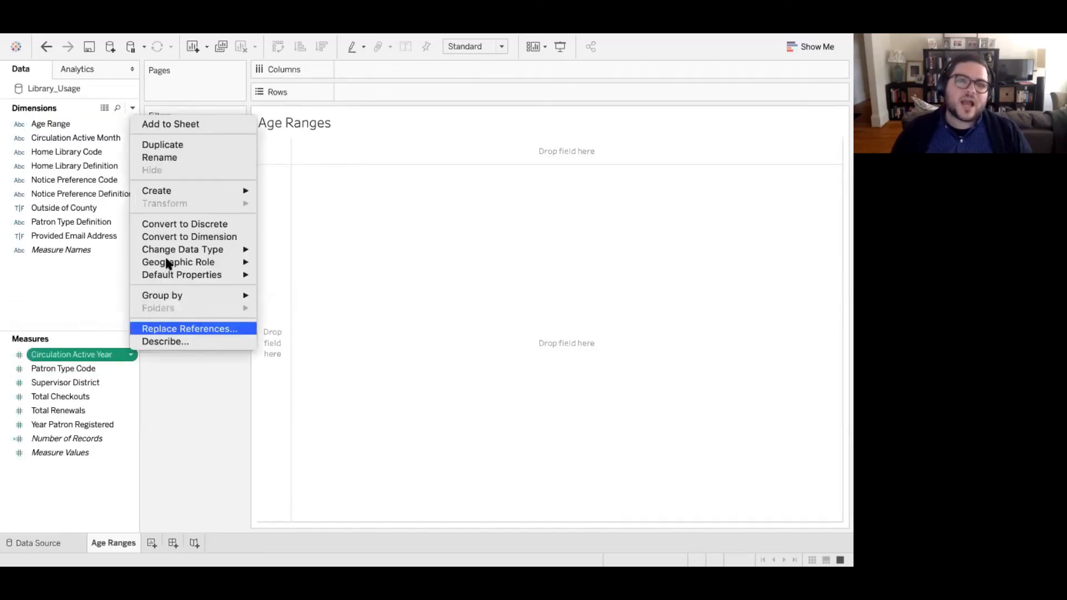
left_click(176, 236)
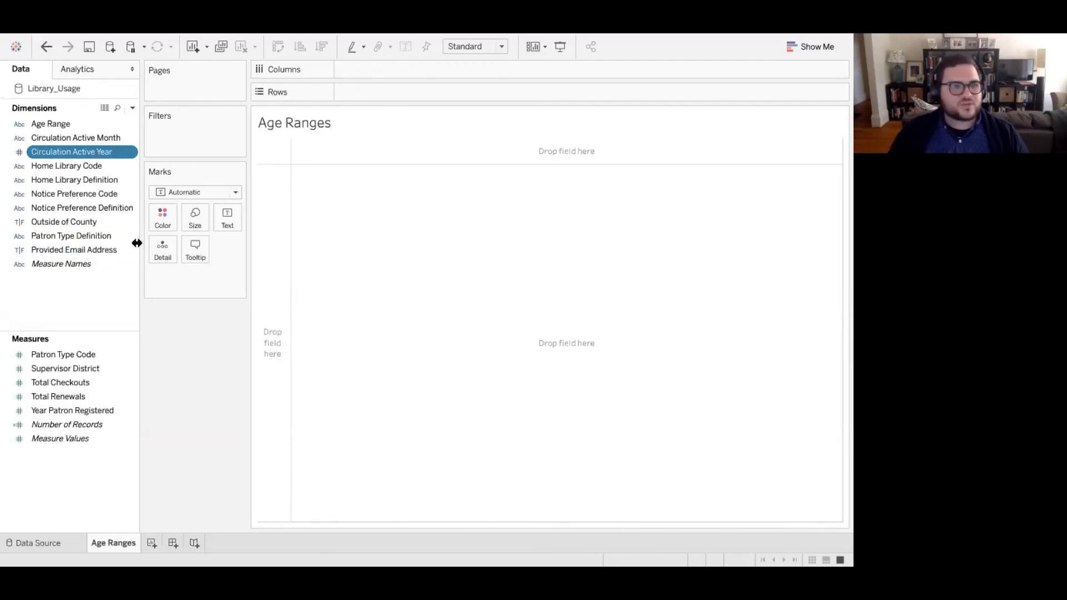
Step: Build a horizontal bar chart with Age Range on rows and Number of Records on columns
left_click(67, 116, "ctrl")
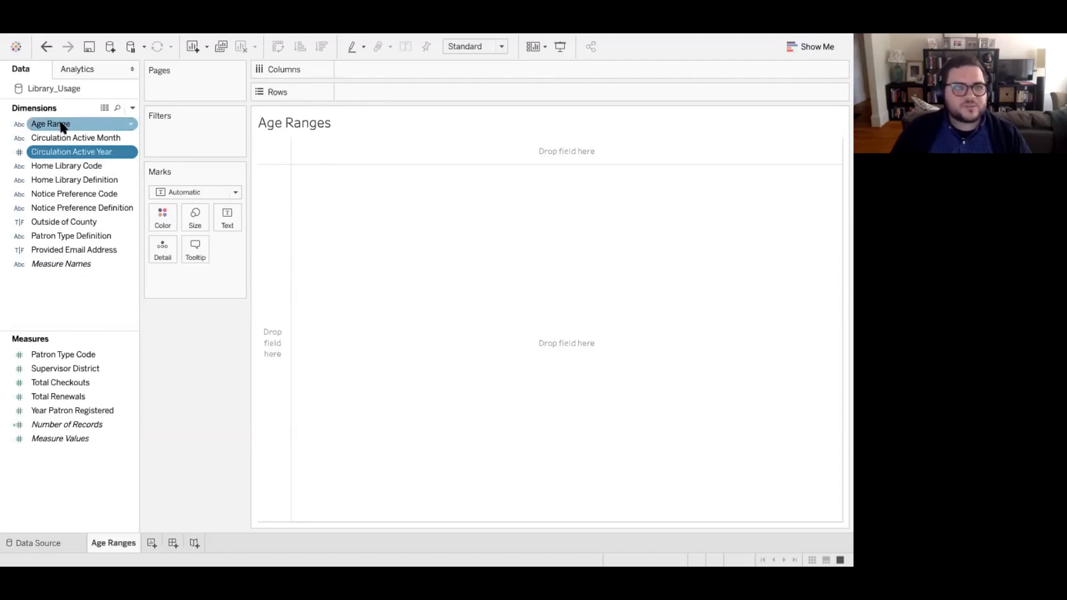
left_click_drag(61, 126, 379, 255)
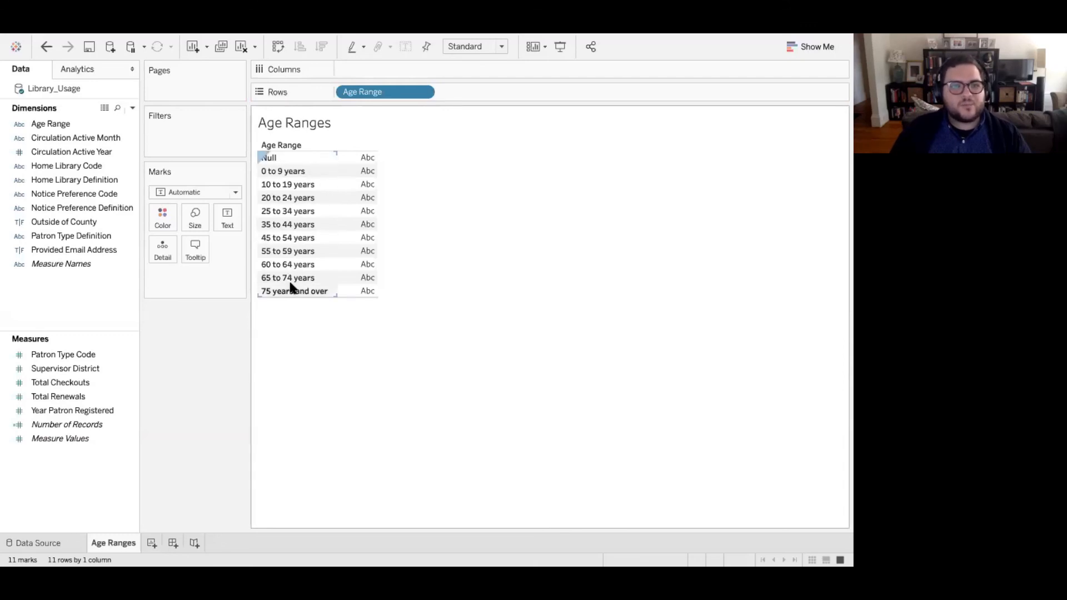
left_click(107, 426)
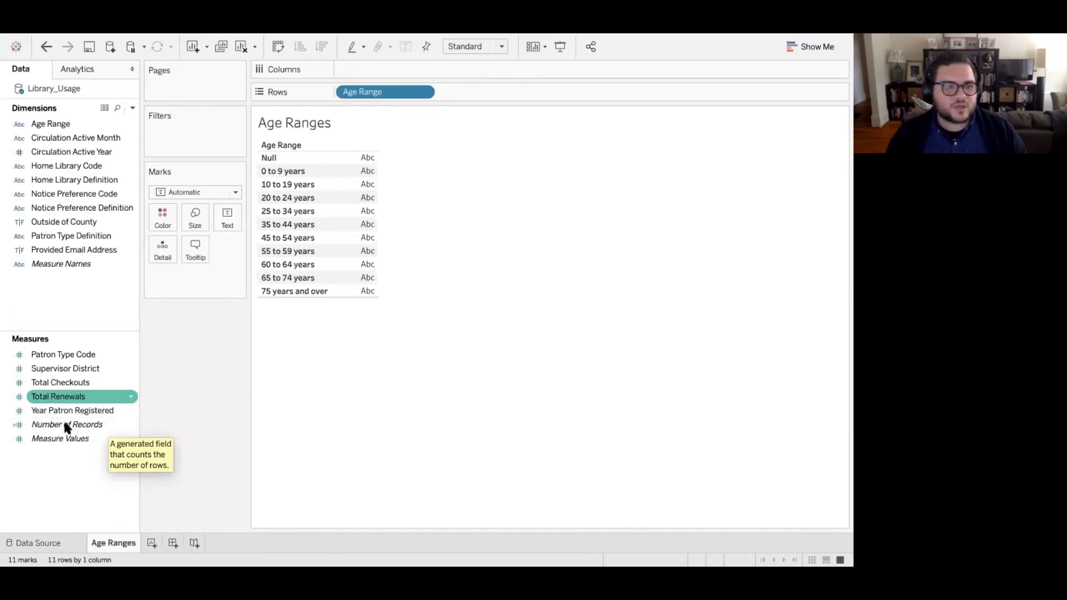
left_click_drag(65, 426, 542, 66)
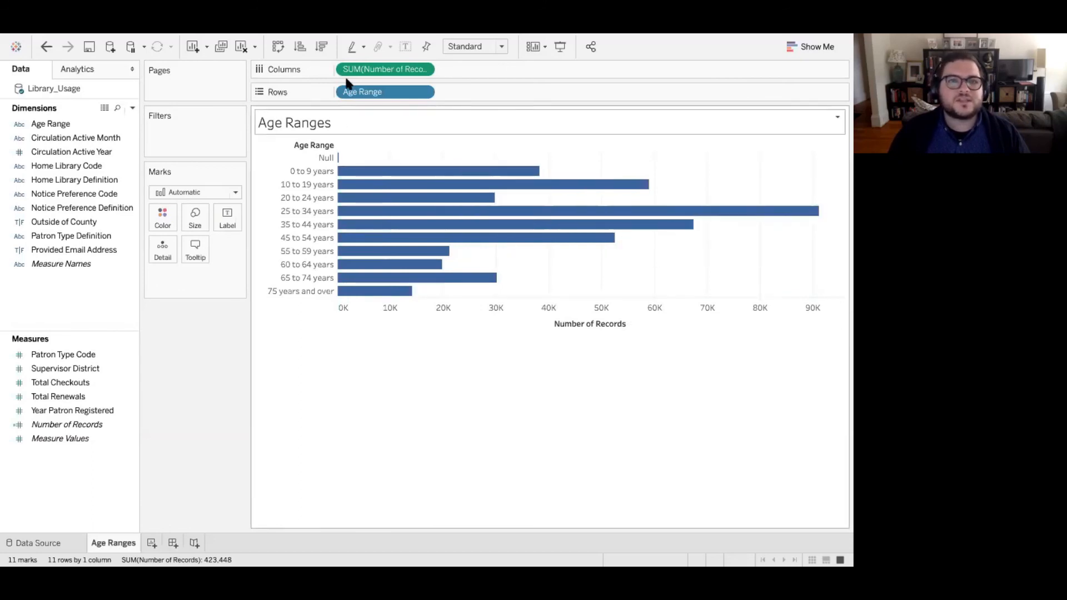
Step: Take the Tableau window out of full screen and resize it so the whole worksheet fits in view
mouse_move(296, 37)
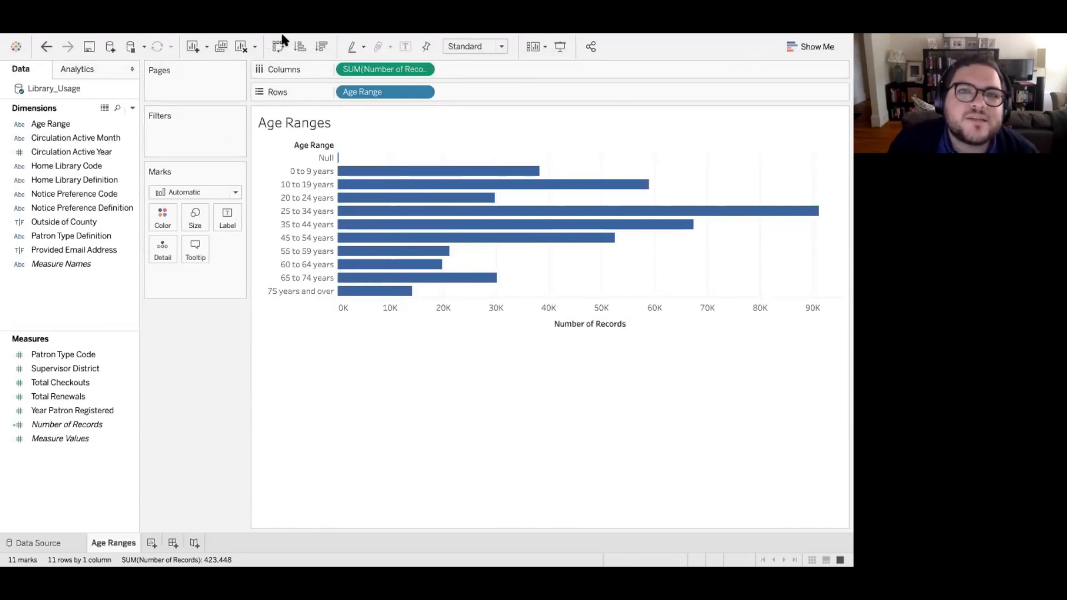
mouse_move(544, 50)
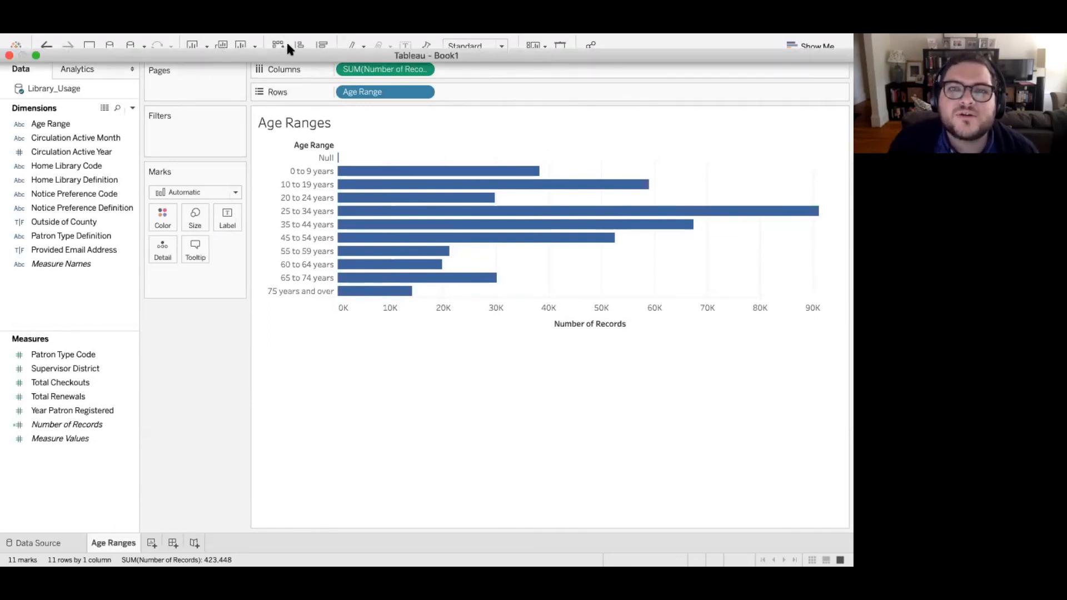
left_click(35, 56)
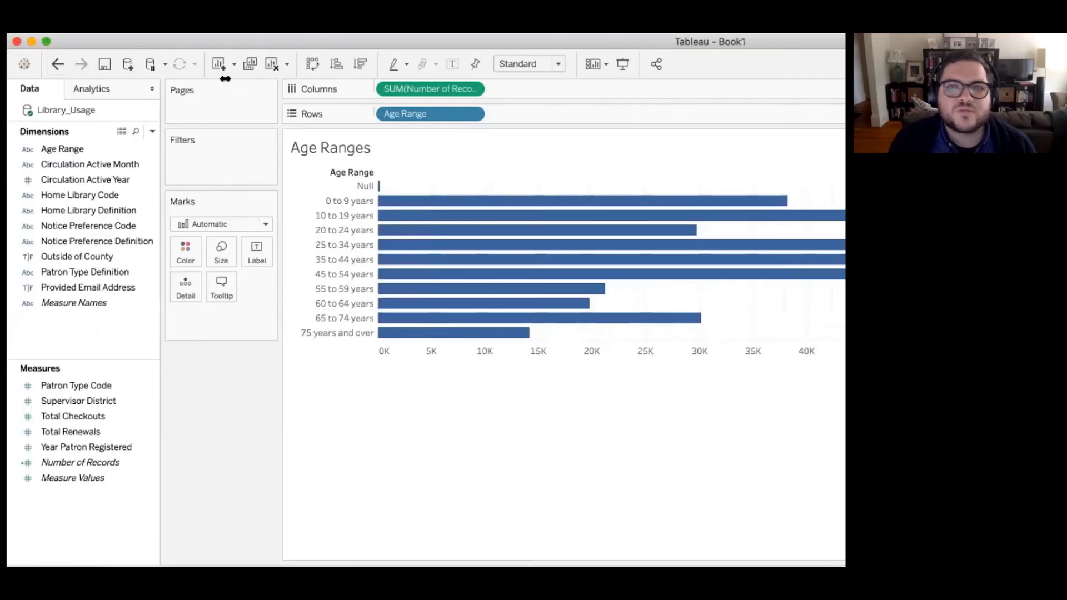
left_click_drag(225, 79, 122, 91)
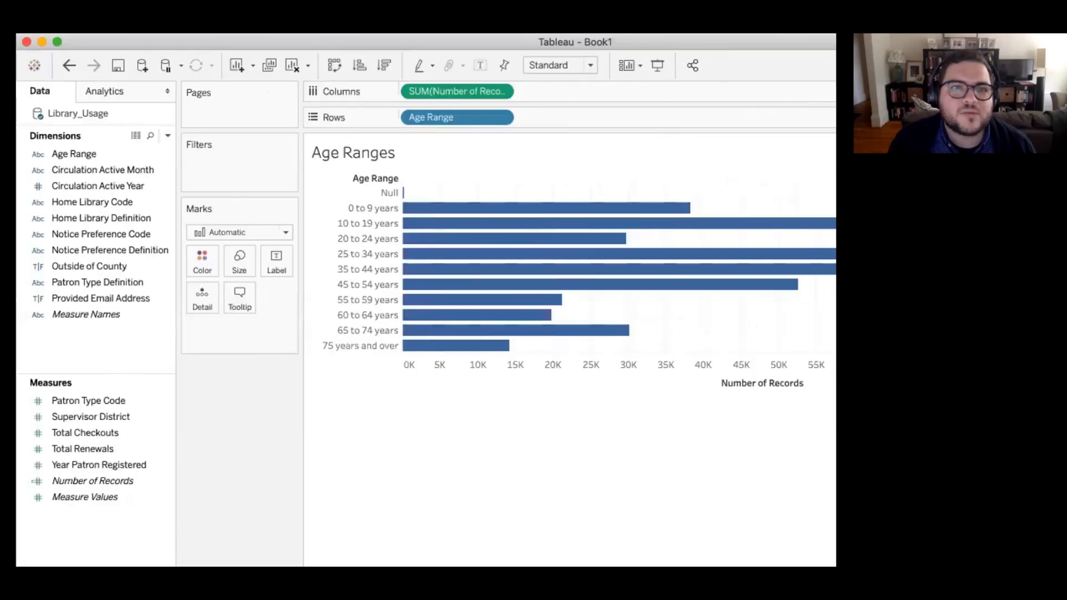
left_click_drag(16, 128, 386, 145)
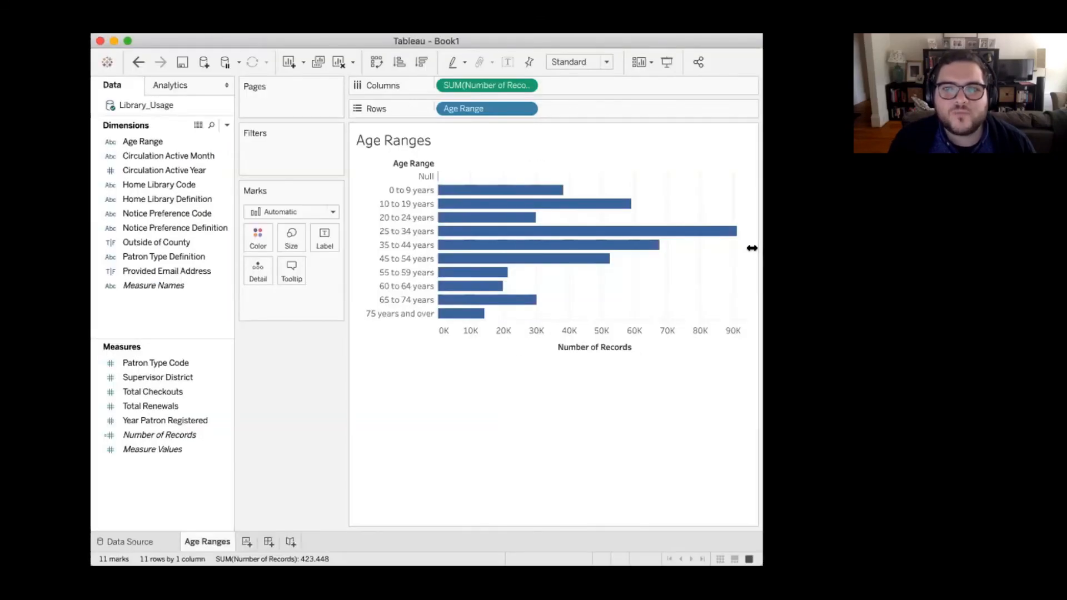
left_click_drag(752, 248, 876, 248)
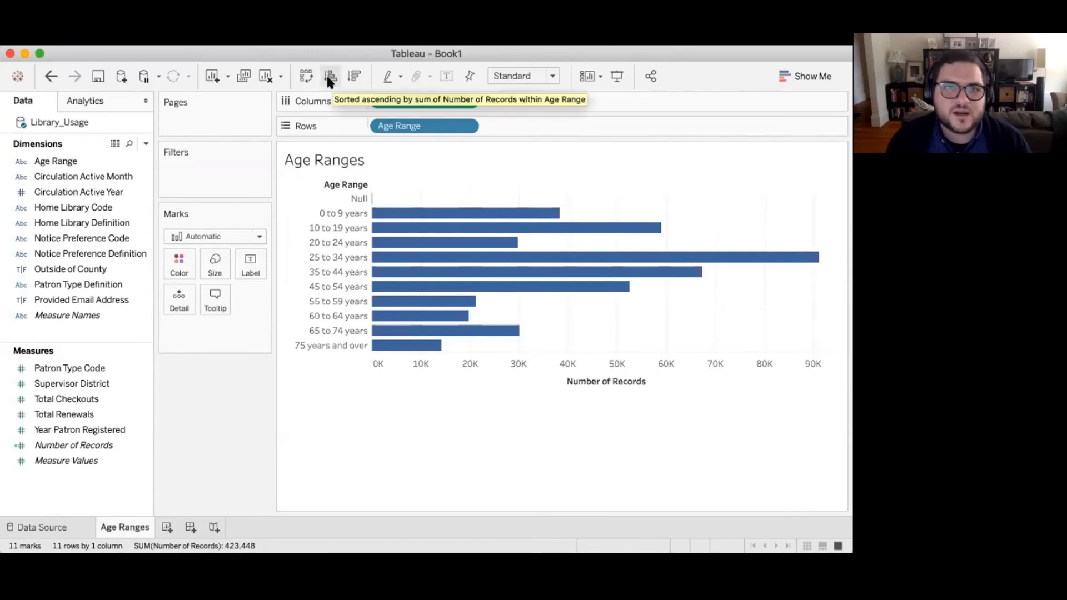
Step: Swap the chart's rows and columns to make the bars vertical, and inspect the record counts of individual age ranges
left_click(306, 76)
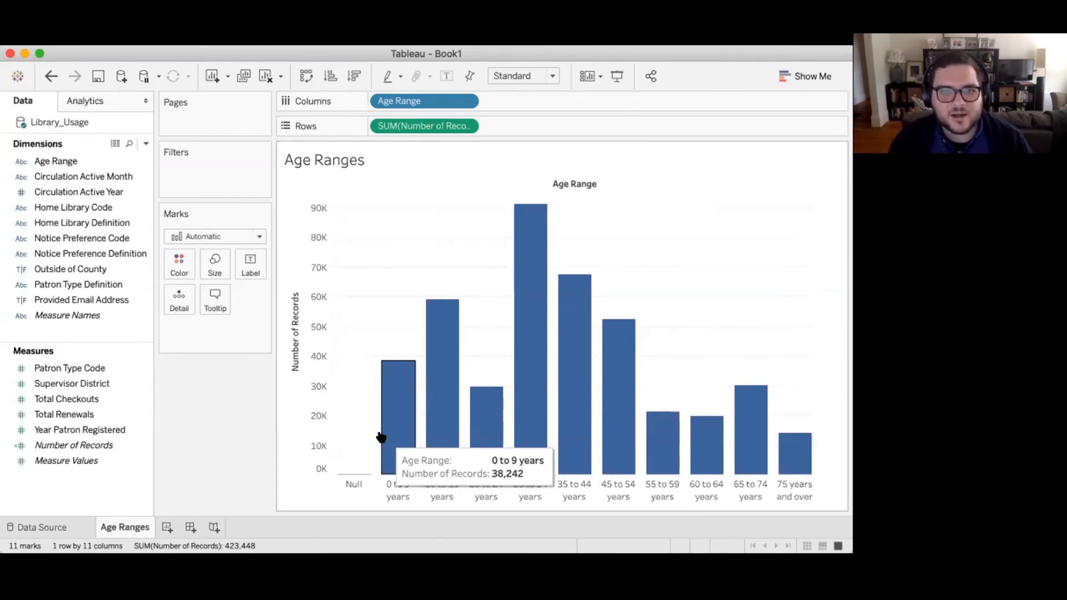
mouse_move(444, 387)
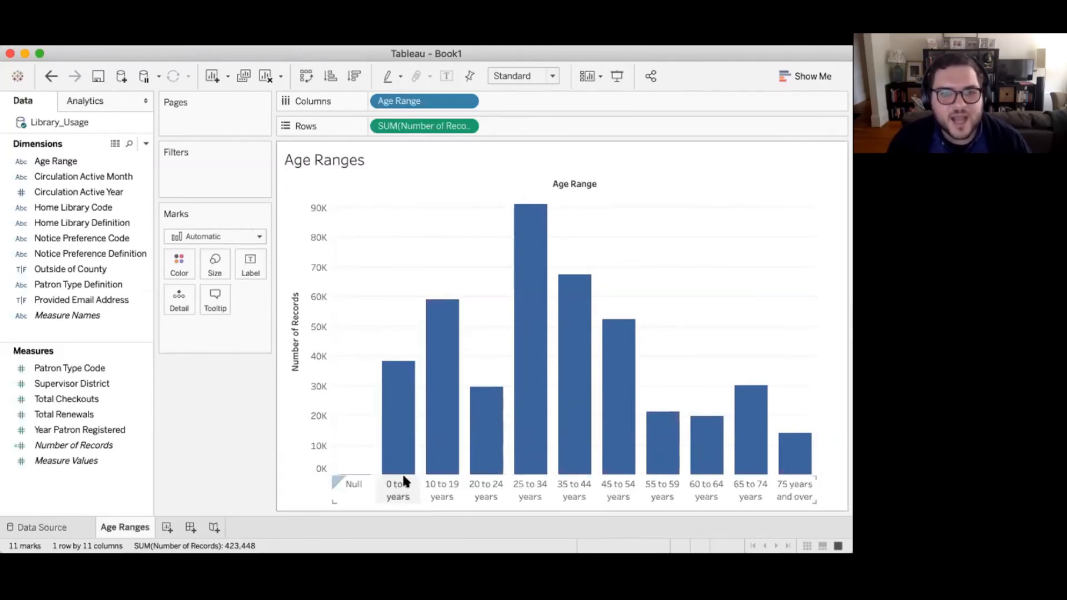
mouse_move(401, 368)
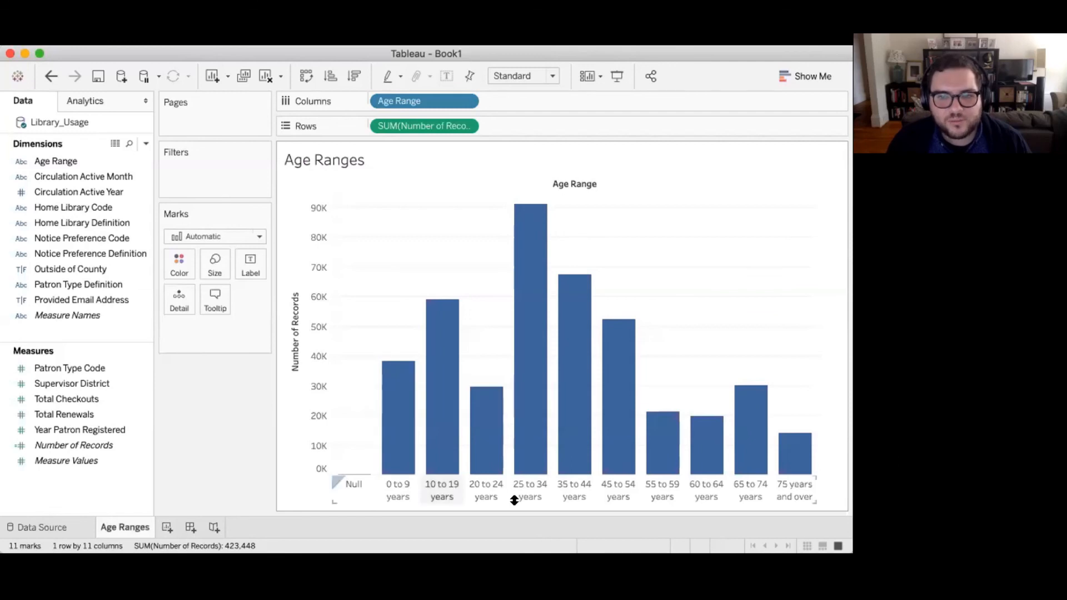
mouse_move(538, 349)
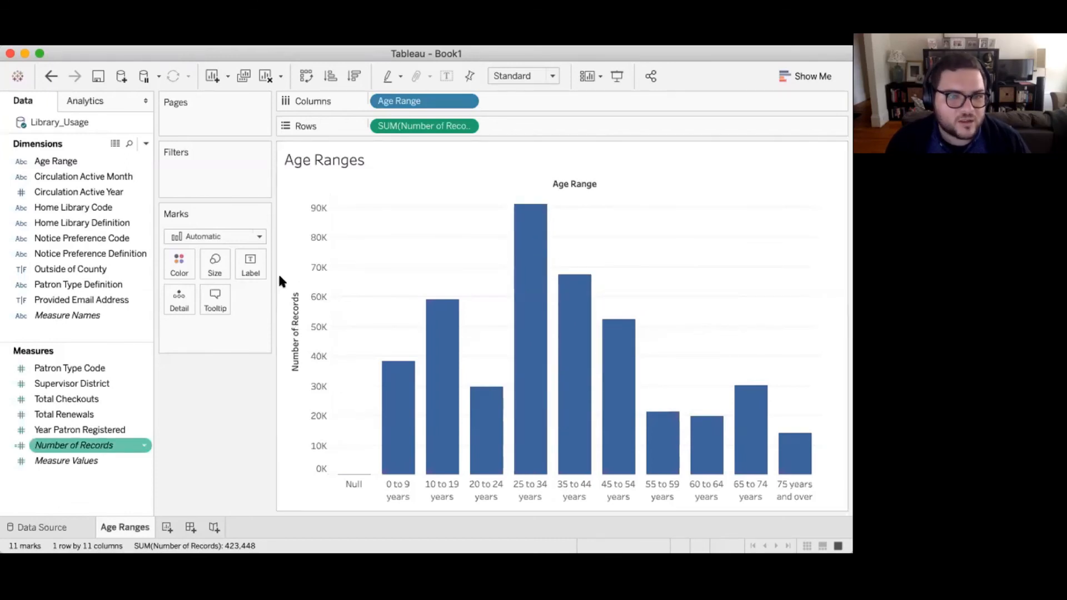
Step: Edit the Number of Records axis and set its title to "Number of items checked out"
left_click(291, 328)
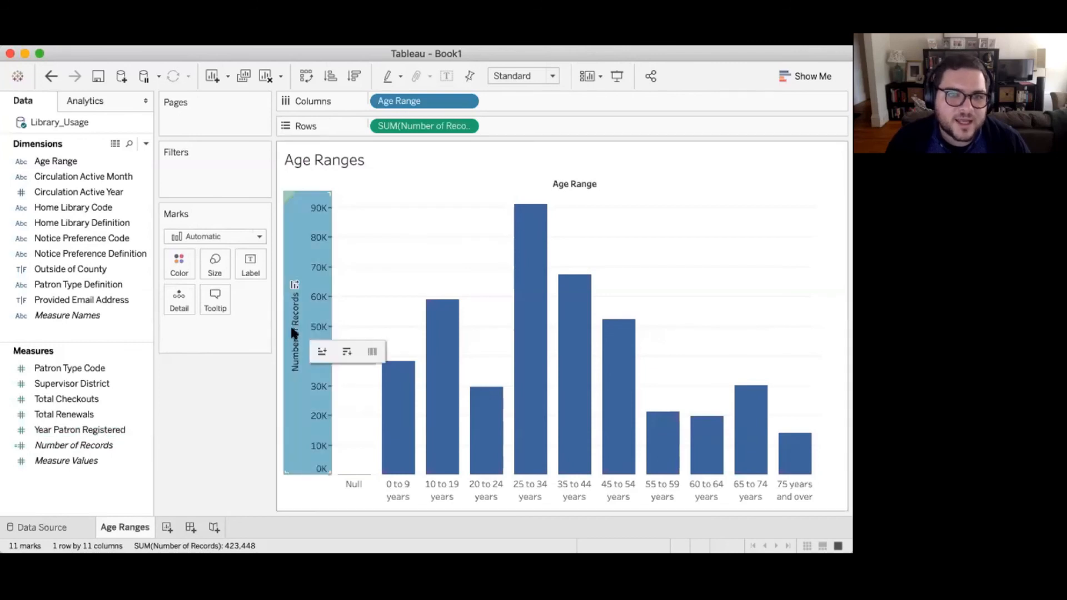
left_click(291, 328)
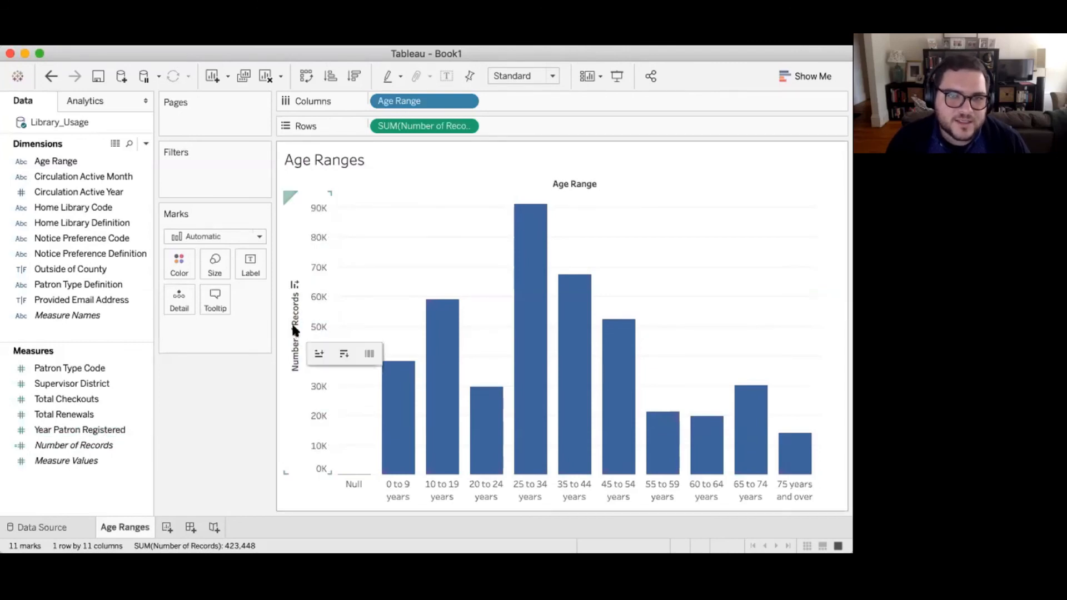
left_click(291, 322)
right_click(296, 329)
left_click(325, 340)
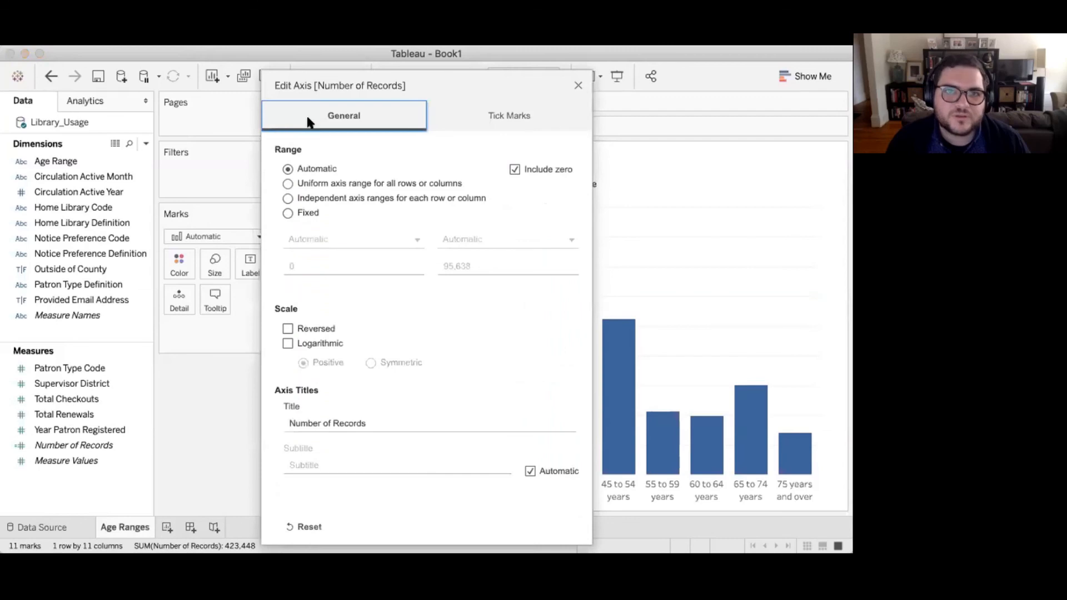
triple_click(335, 419)
triple_click(335, 419)
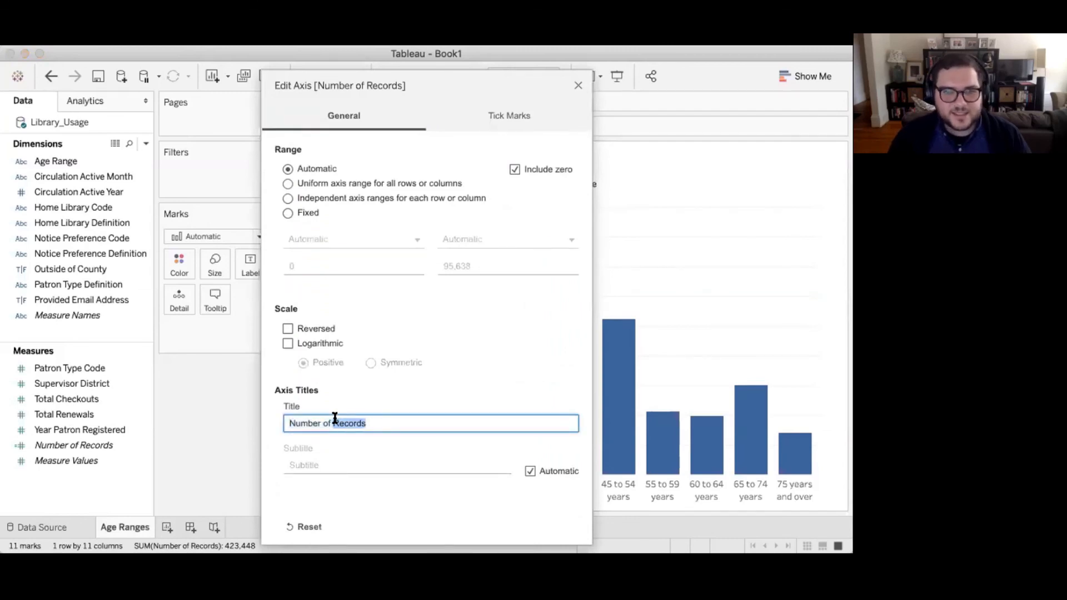
type("Number")
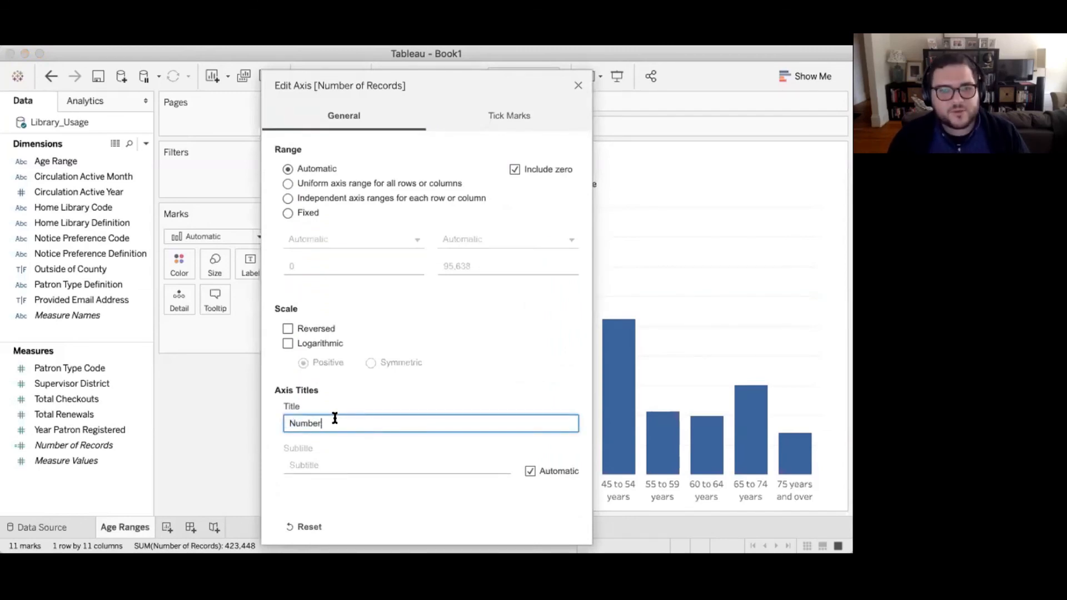
type(" of Rems check")
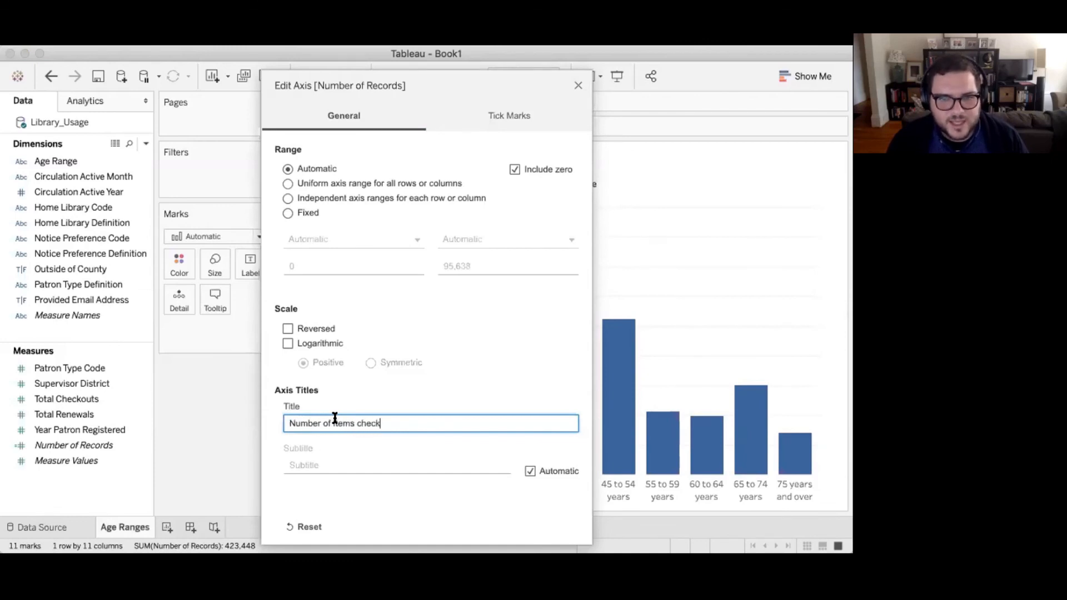
type("ed out")
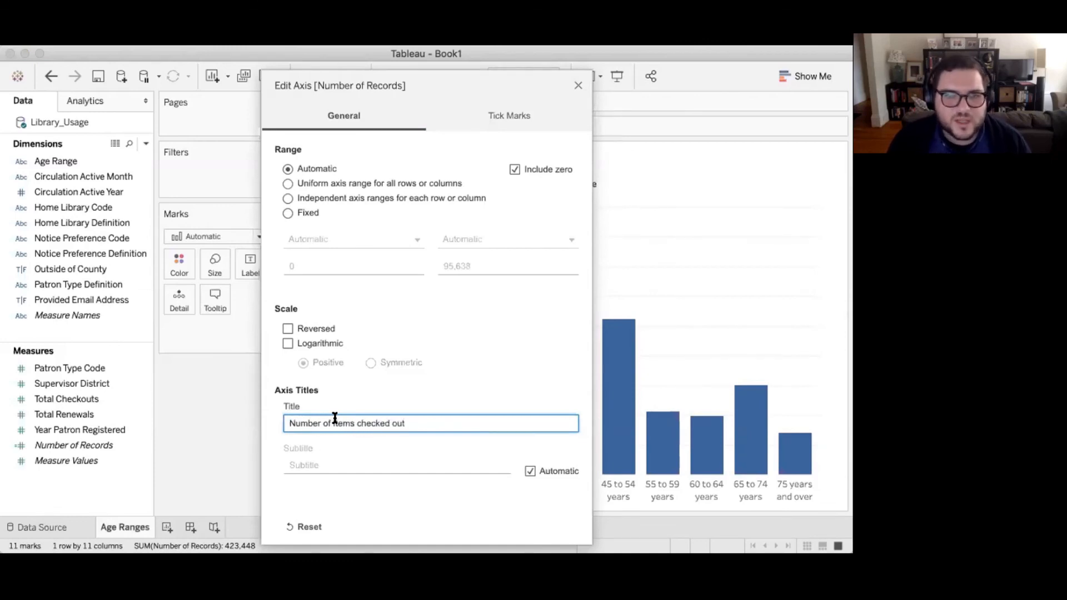
Step: Close the axis editor for Number of Records
left_click(576, 79)
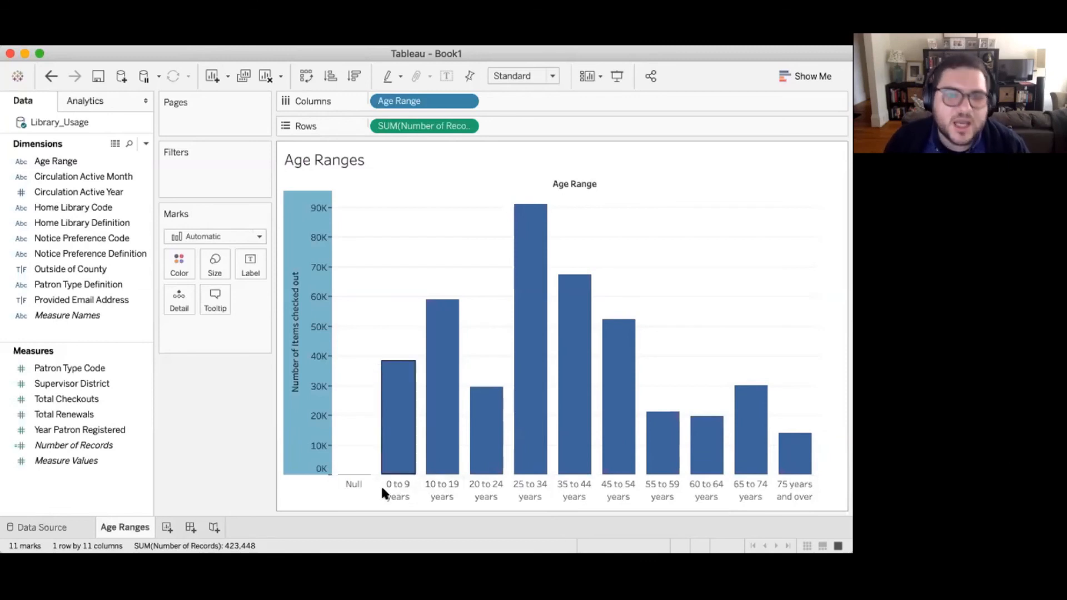
Step: Try excluding the Null category from the age range chart and undo the exclusion
left_click(354, 481)
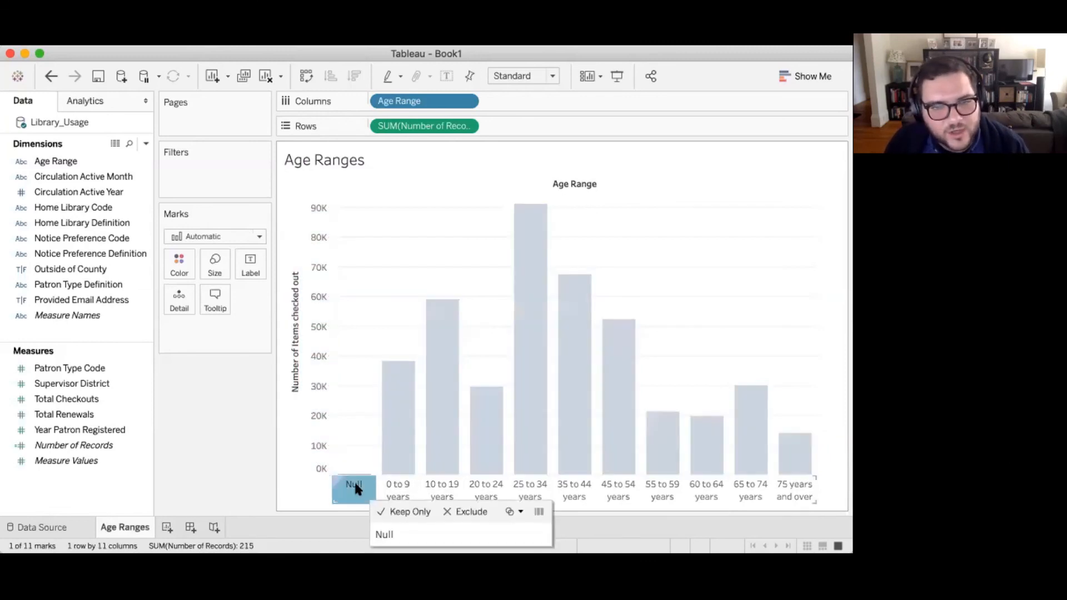
left_click(466, 512)
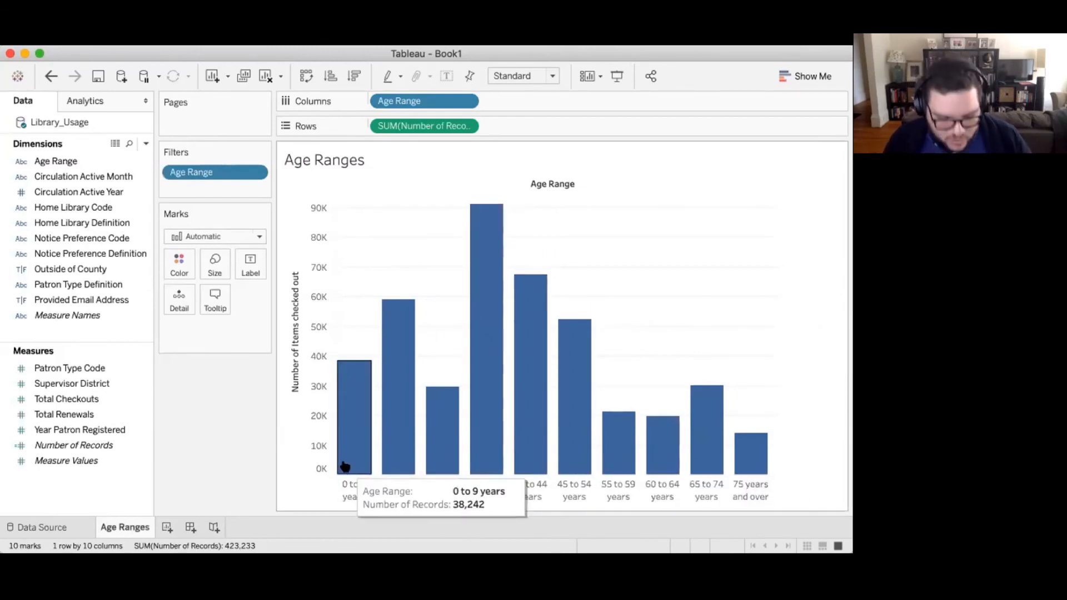
key("super+z")
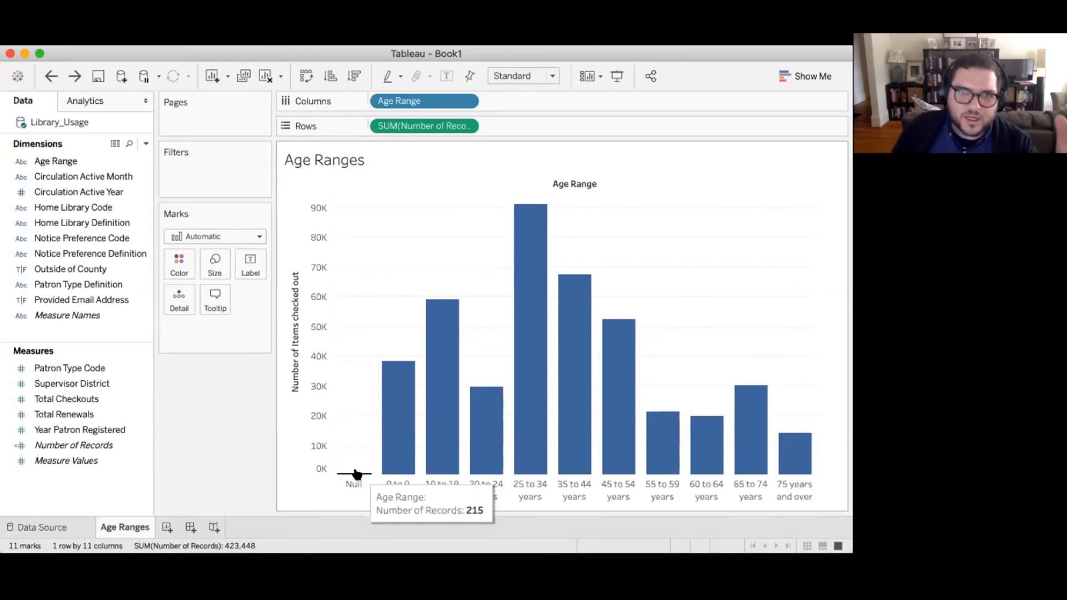
Step: Exclude the Null age range from the chart and look over the remaining bars
left_click(354, 482)
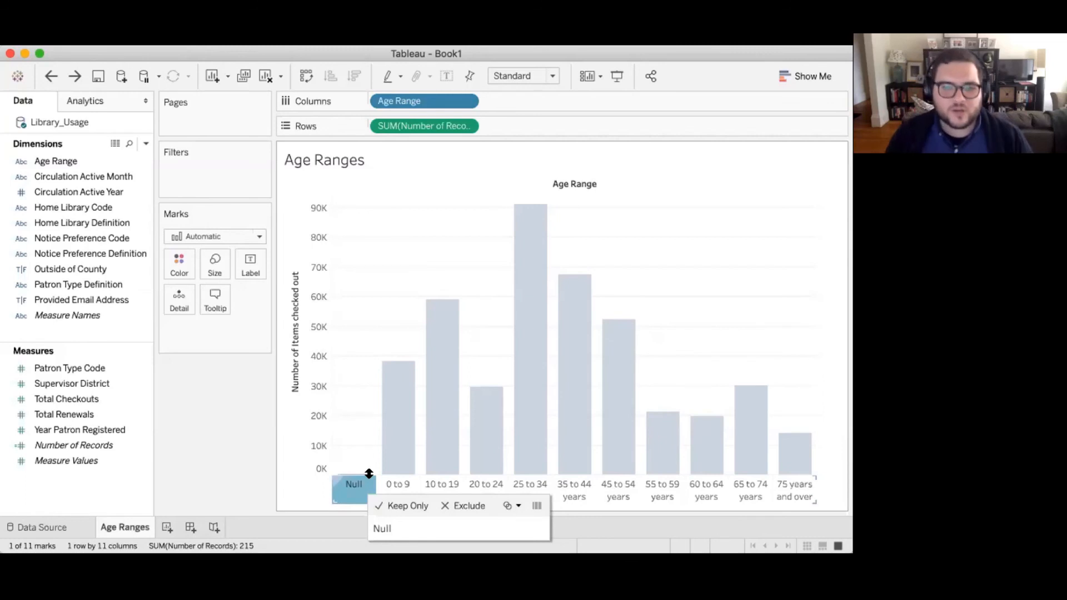
left_click(435, 505)
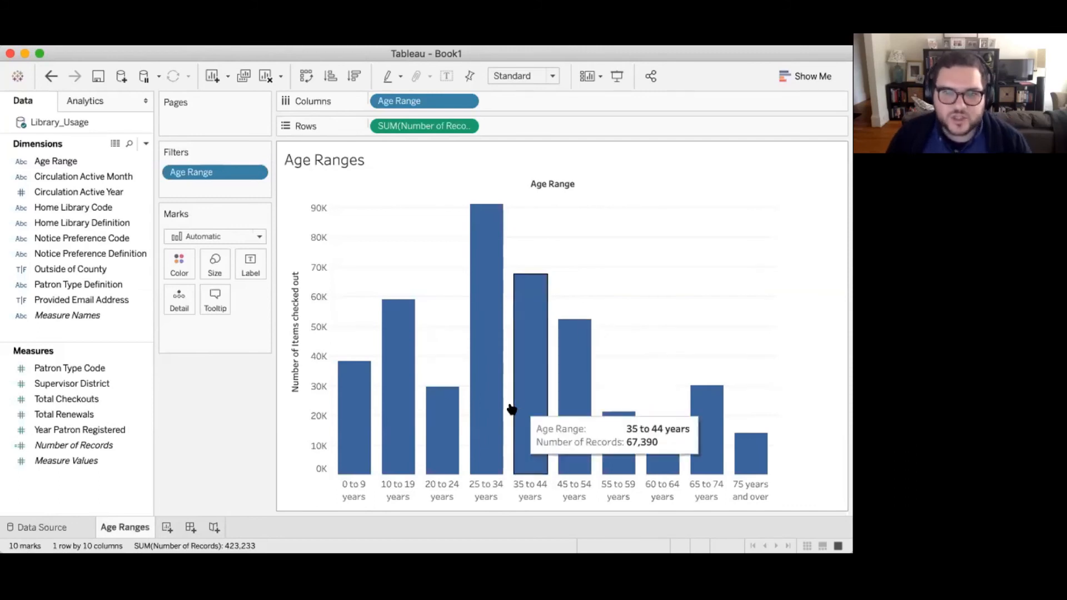
mouse_move(431, 451)
mouse_move(387, 475)
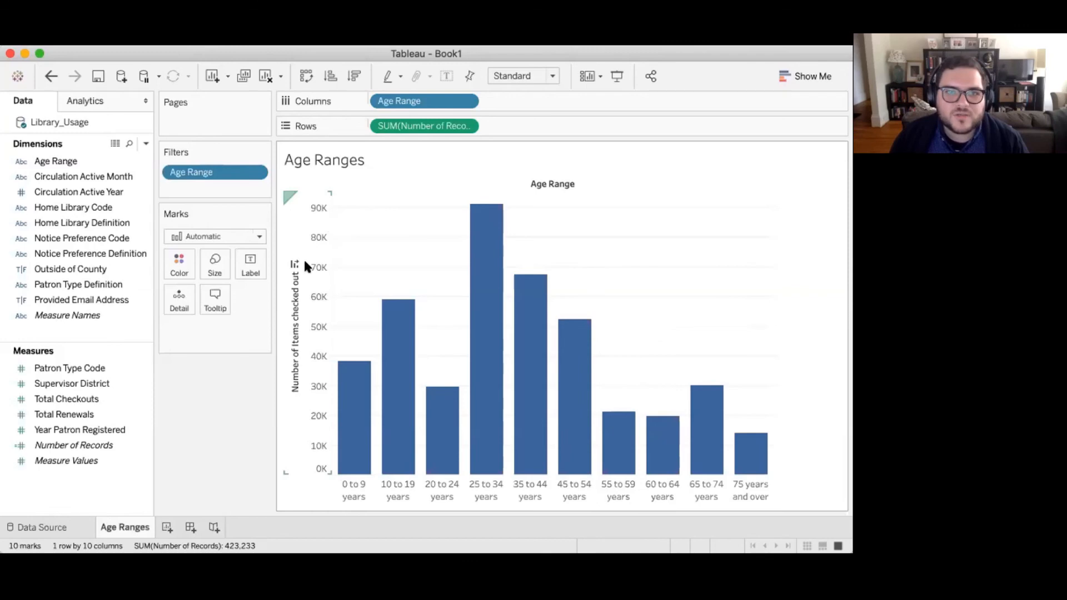
Step: Try the age range data as a pie chart, inspect its slices, and return to vertical bars
left_click(794, 76)
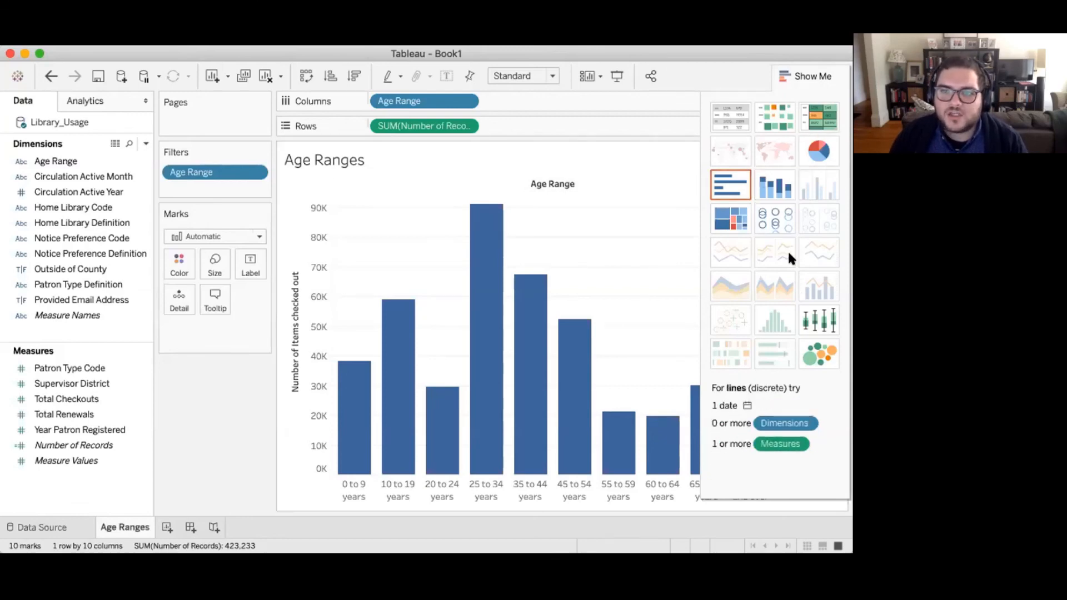
left_click(819, 152)
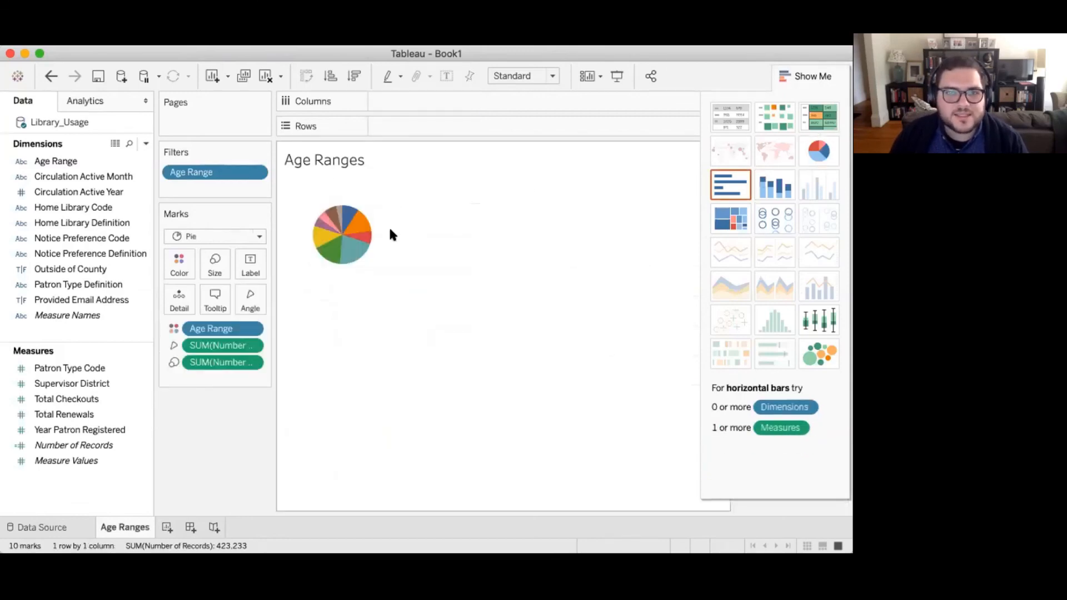
mouse_move(357, 207)
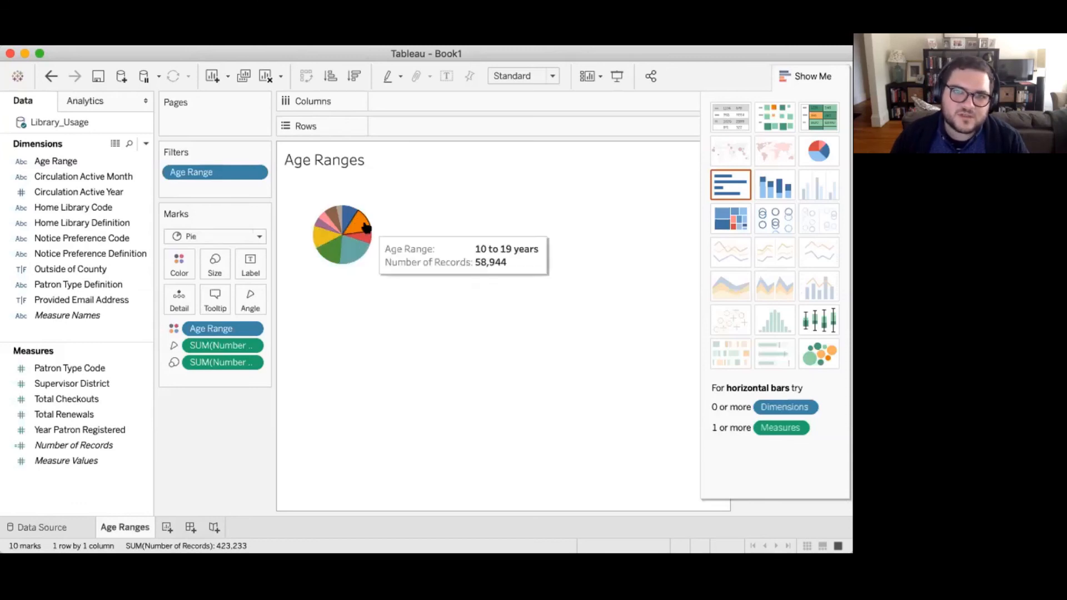
mouse_move(322, 243)
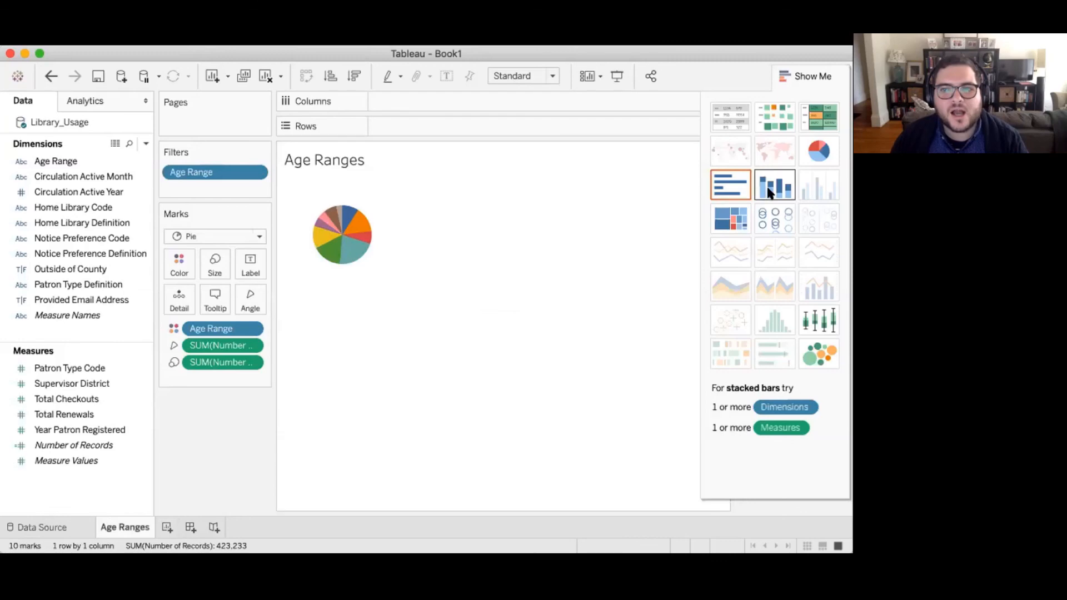
left_click(733, 179)
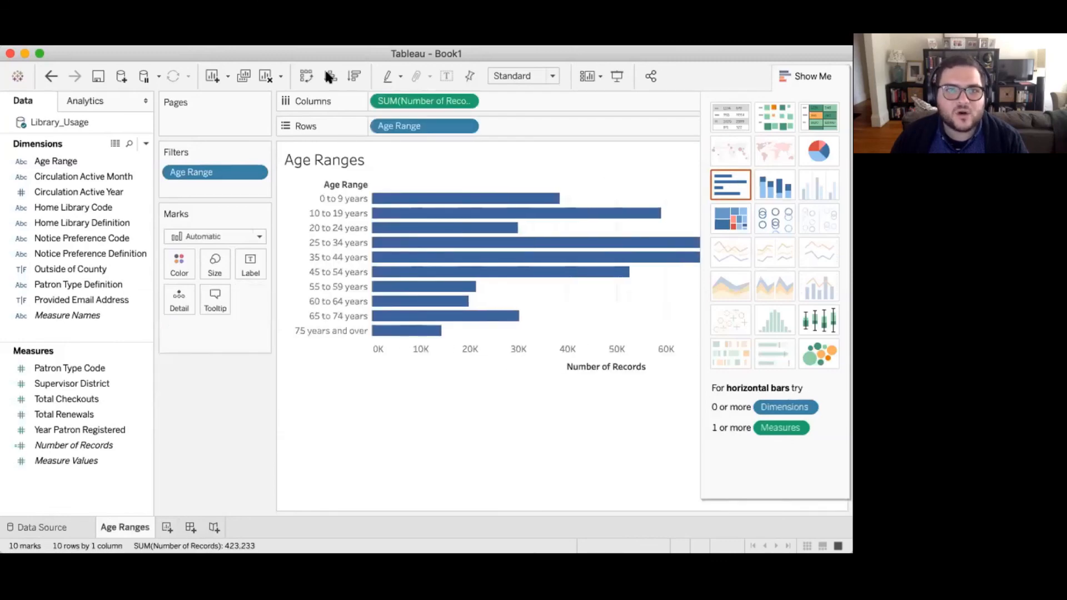
left_click(303, 74)
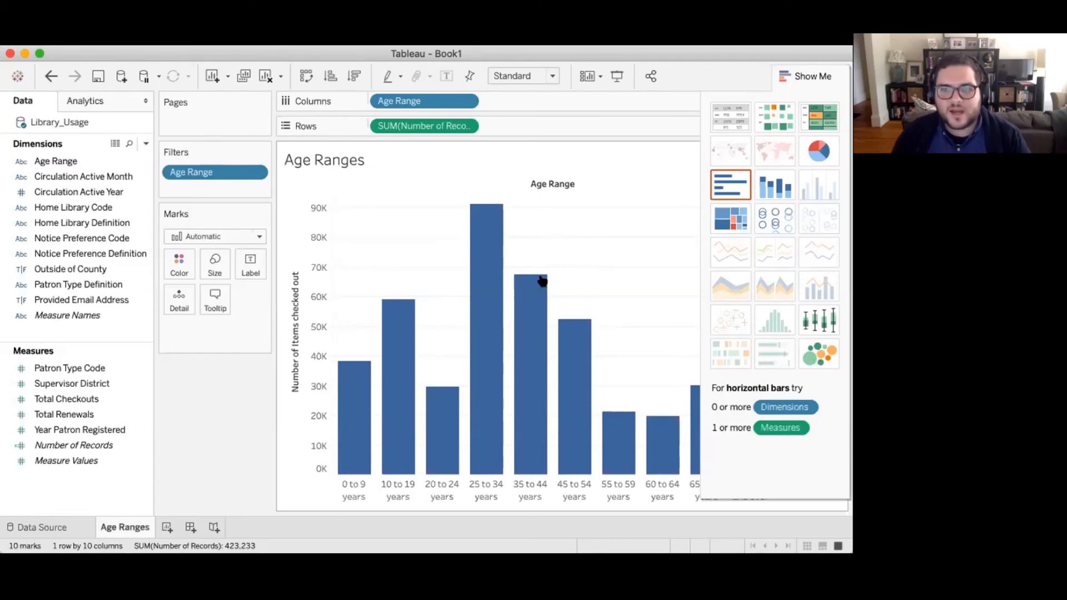
Step: Try the age range data as packed bubbles and restore the vertical bar chart
left_click(819, 356)
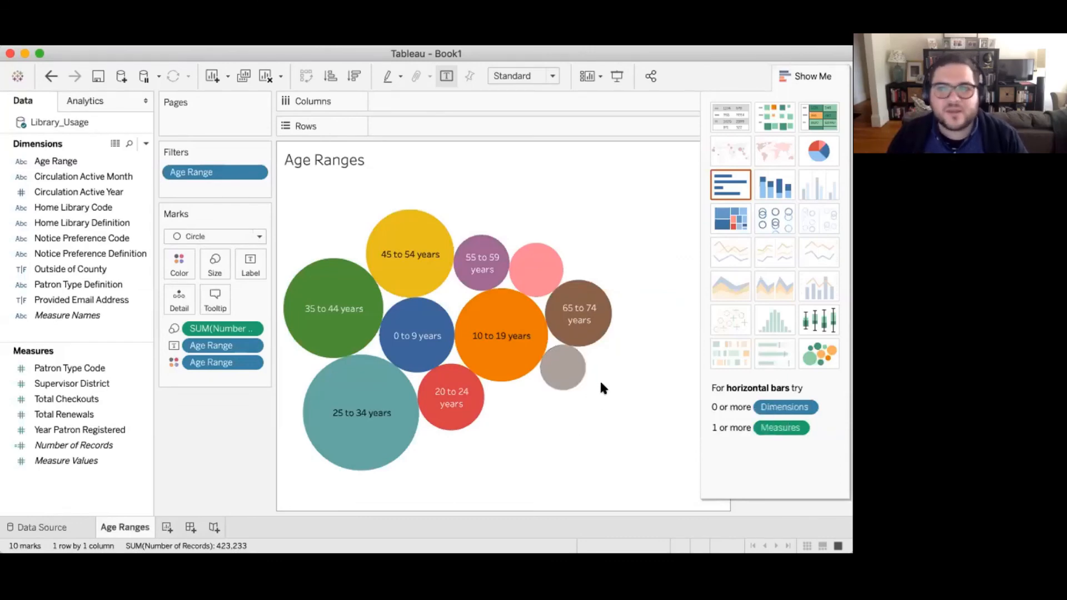
left_click(731, 185)
left_click(306, 76)
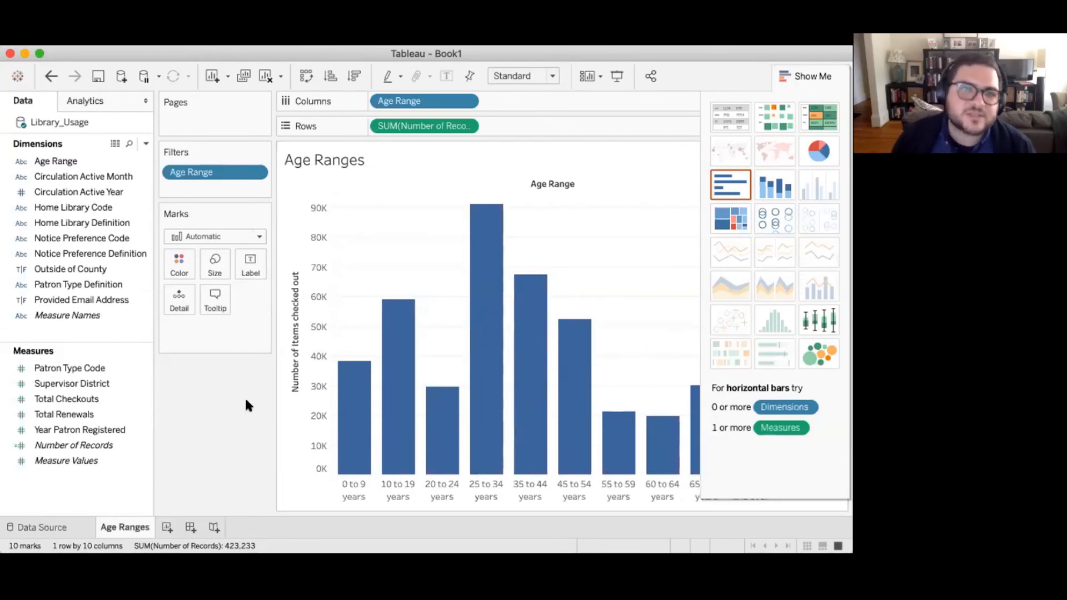
Step: Preview the age range chart with the Line mark type and set the mark type to Bar
left_click(253, 236)
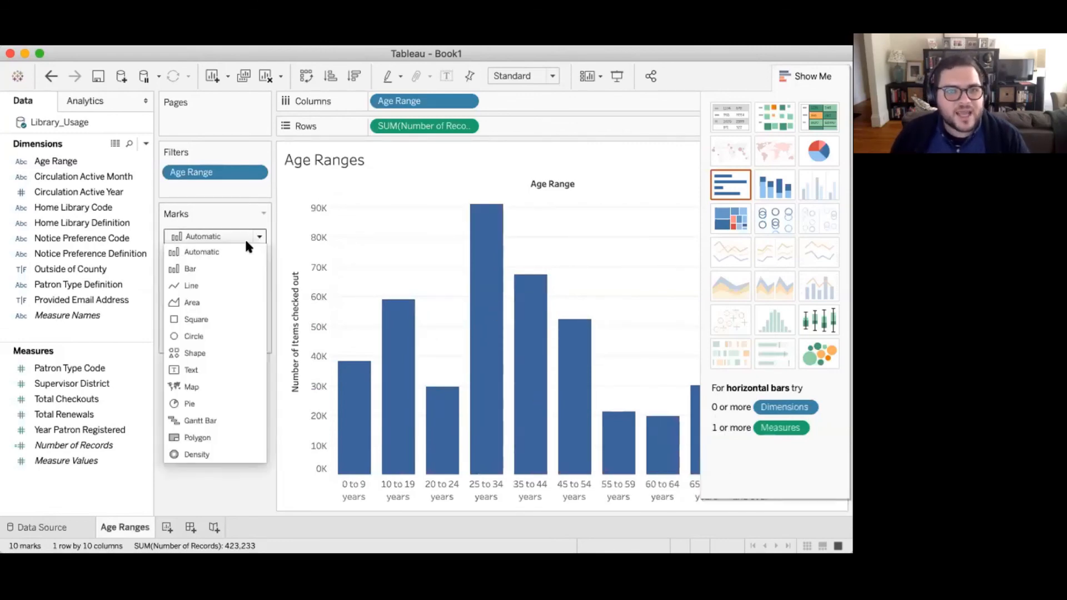
left_click(208, 285)
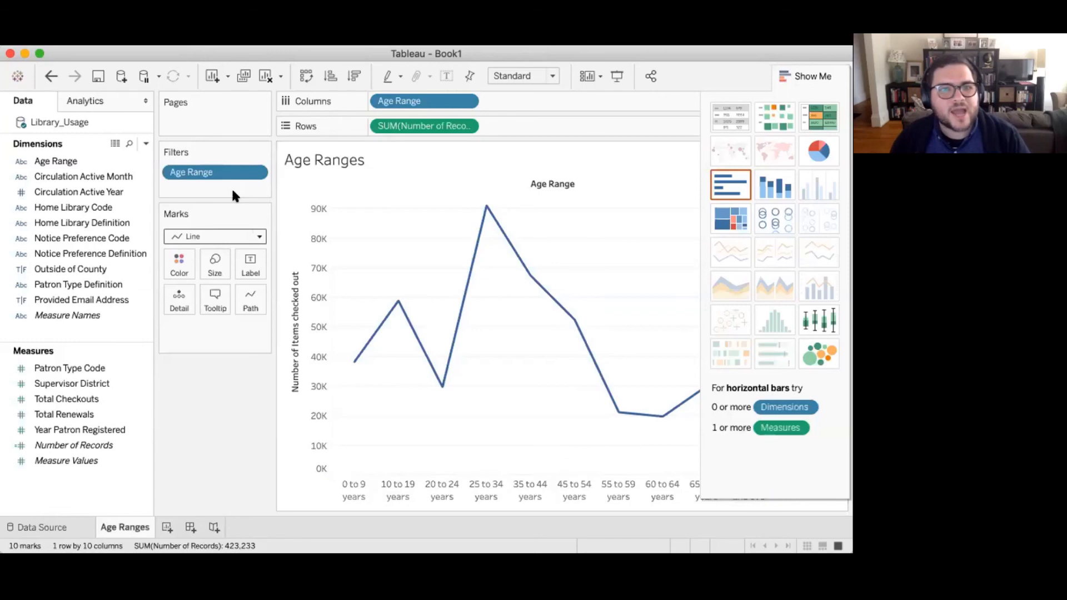
left_click(229, 236)
left_click(226, 268)
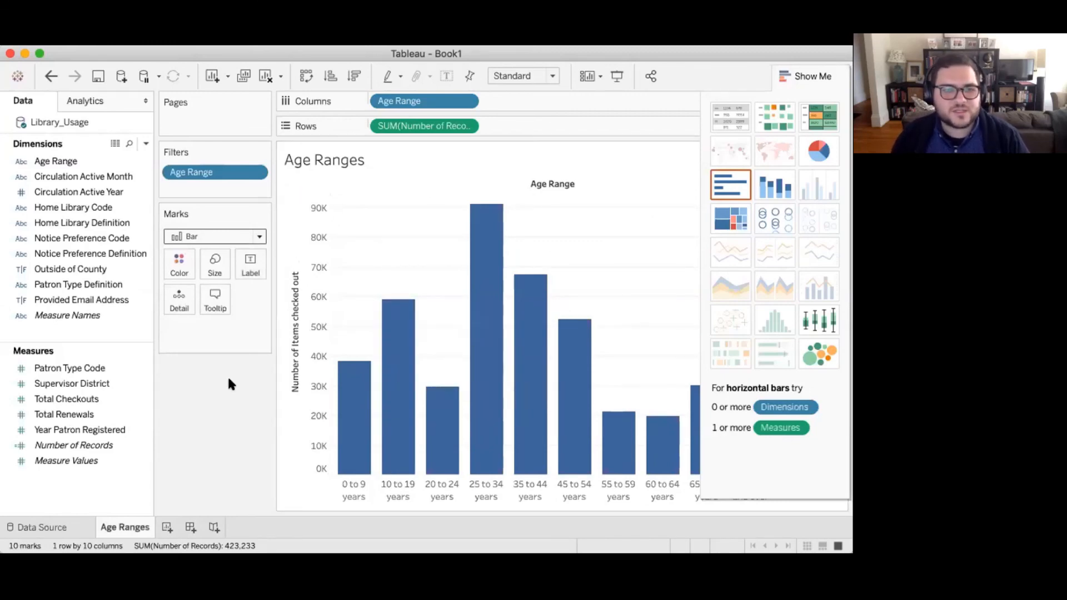
Step: Add a new blank worksheet to the workbook
left_click(166, 525)
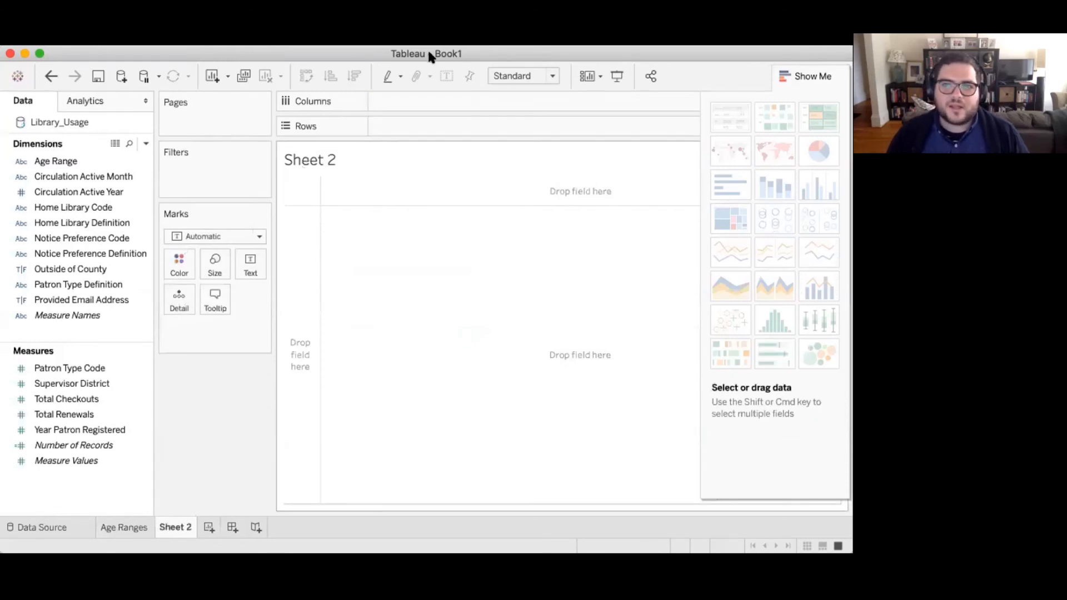
Step: Try Notice Preference Code as the row field on the new sheet and remove it again
left_click(140, 238)
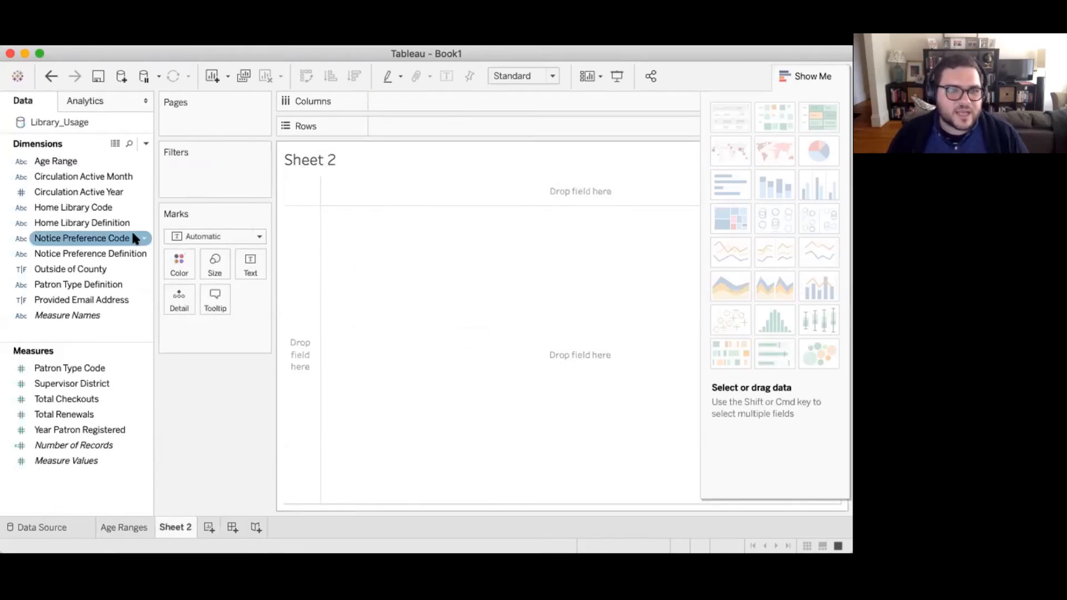
left_click_drag(74, 238, 447, 236)
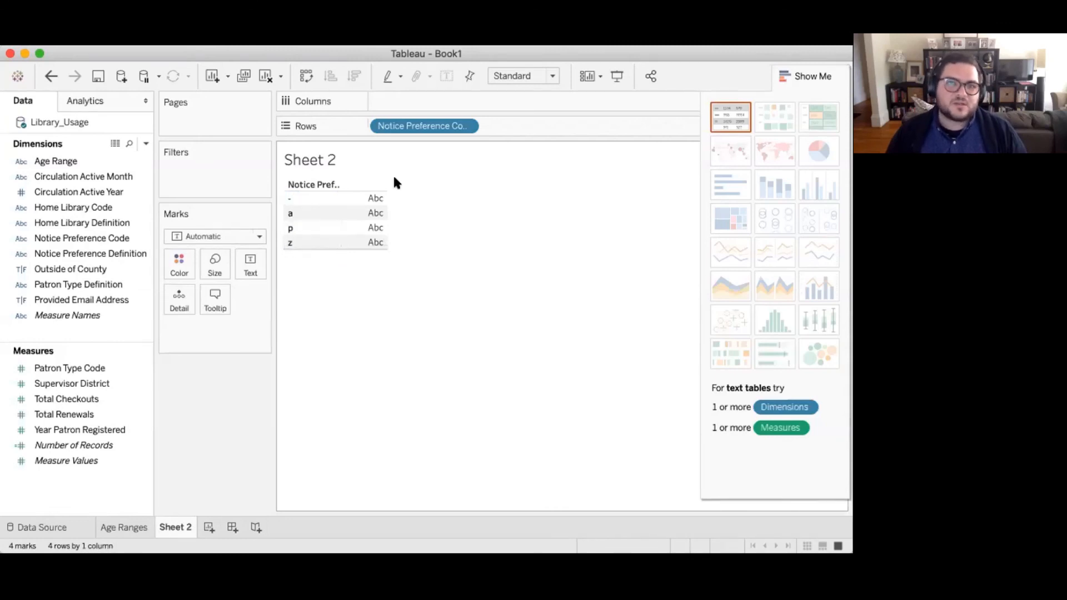
left_click_drag(431, 127, 219, 360)
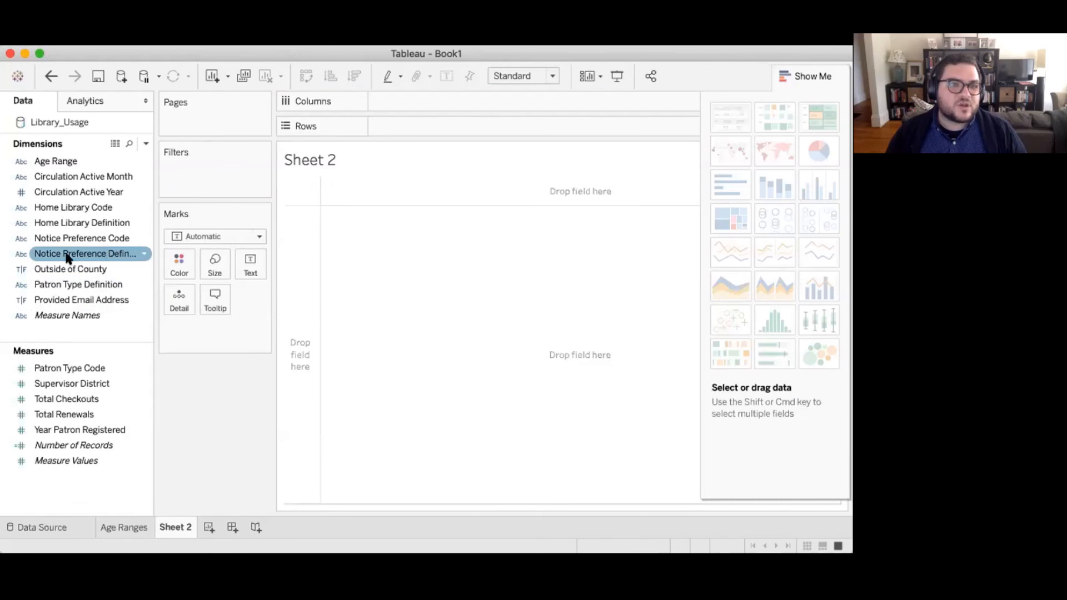
Step: Build a horizontal bar chart with Notice Preference Definition on rows and Number of Records on columns
left_click_drag(88, 257, 377, 260)
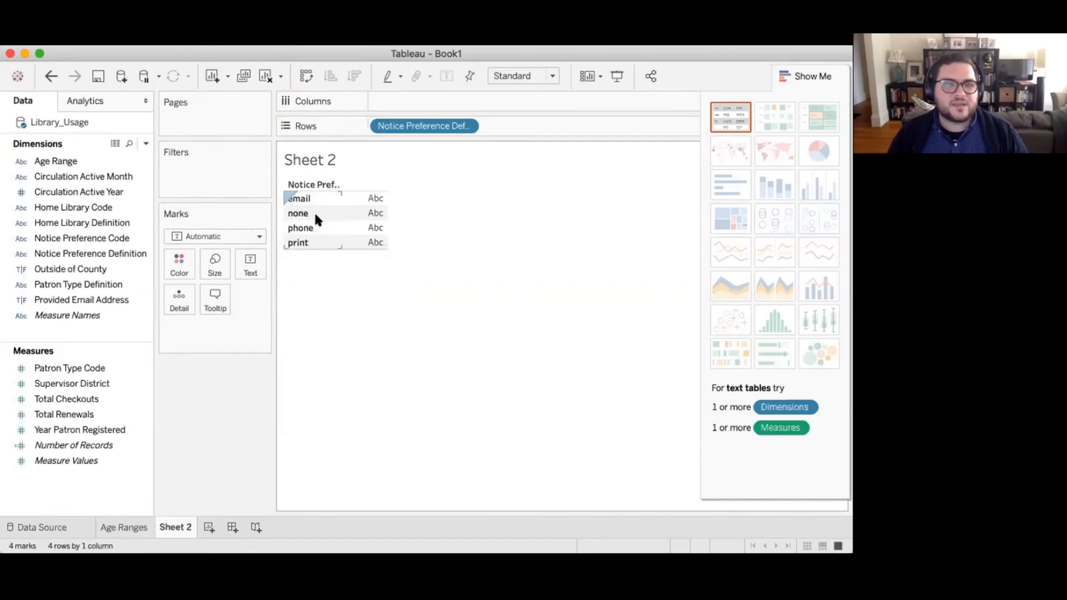
left_click(114, 236)
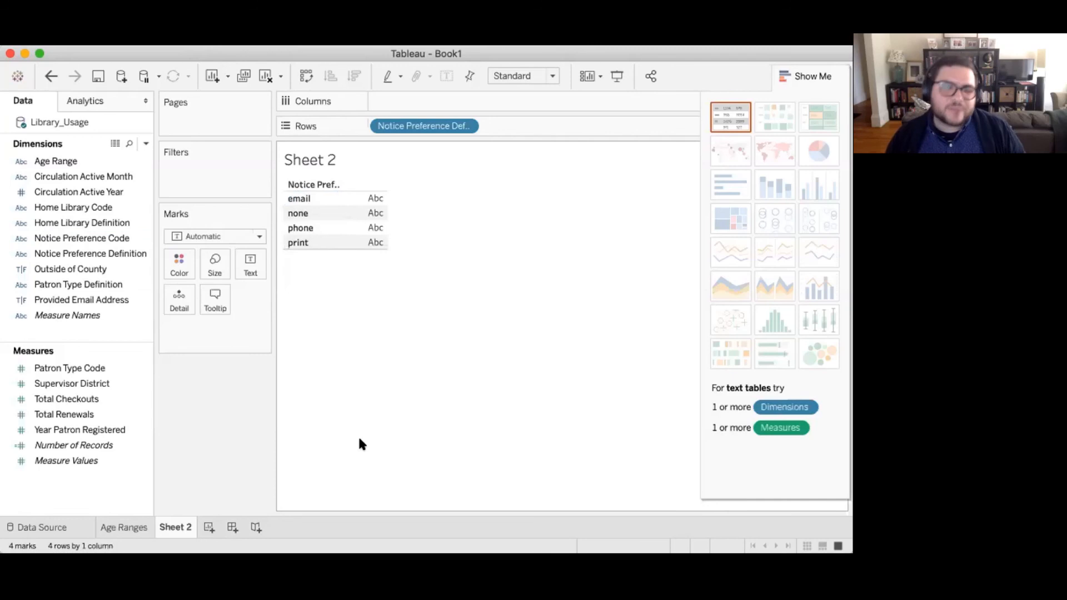
left_click(134, 415)
left_click(93, 446)
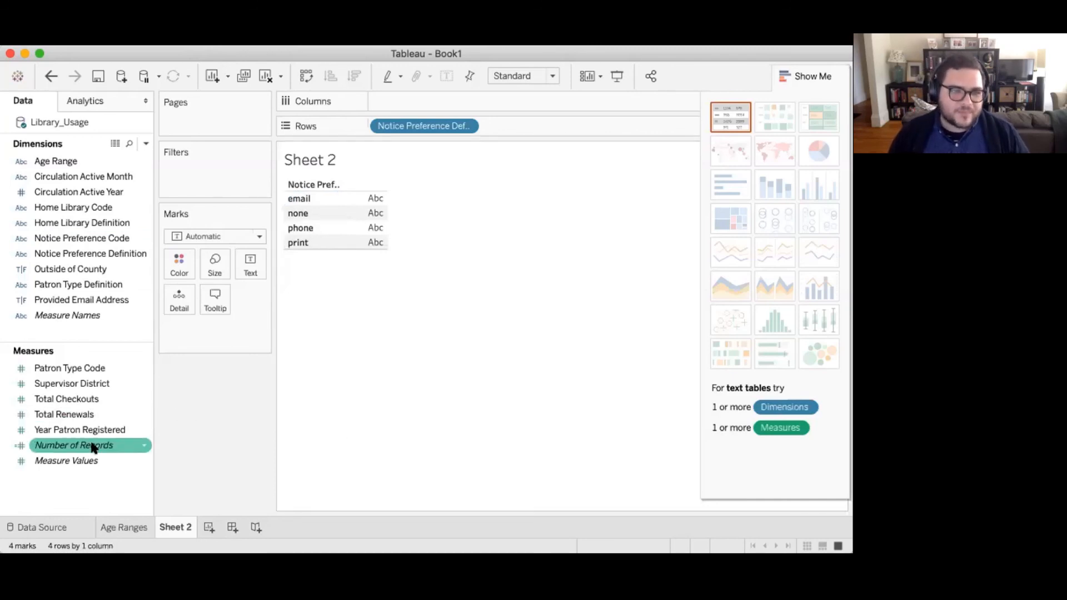
left_click_drag(93, 446, 469, 105)
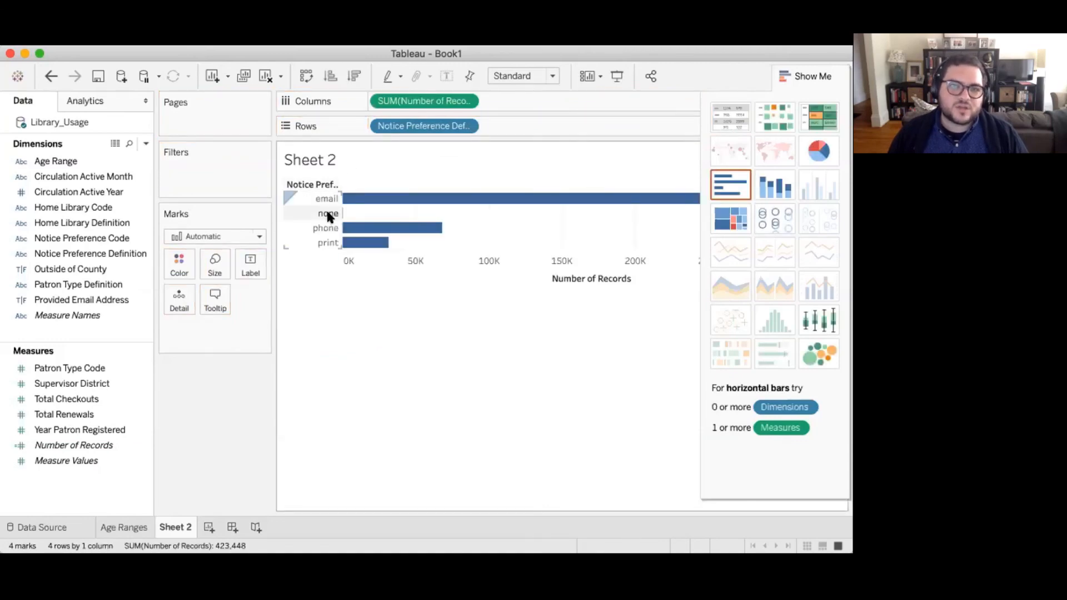
Step: Exclude the "none" category from the notice preference chart
mouse_move(341, 214)
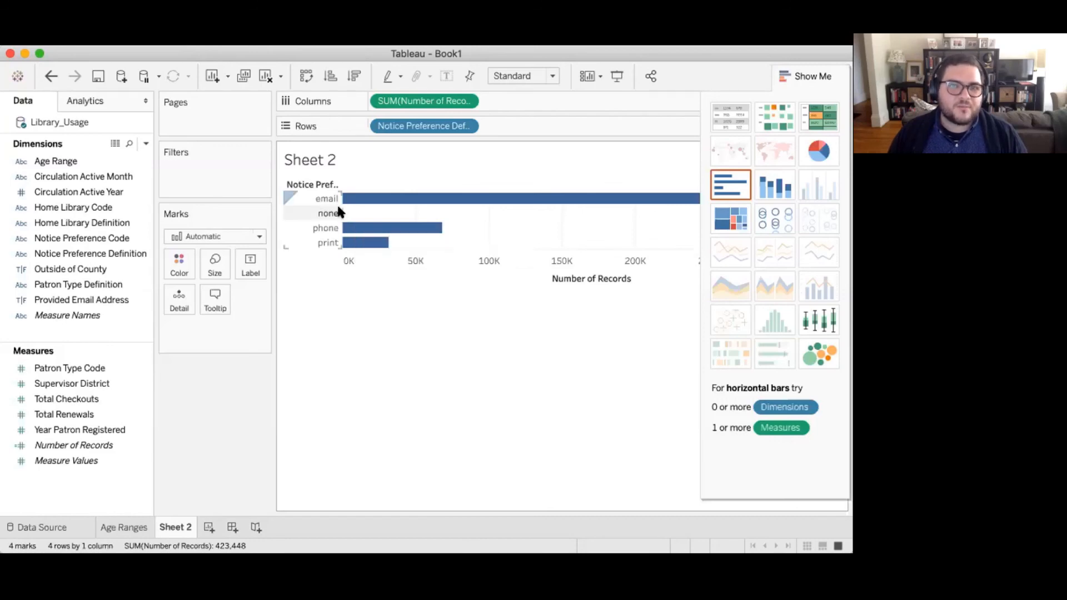
left_click(332, 210)
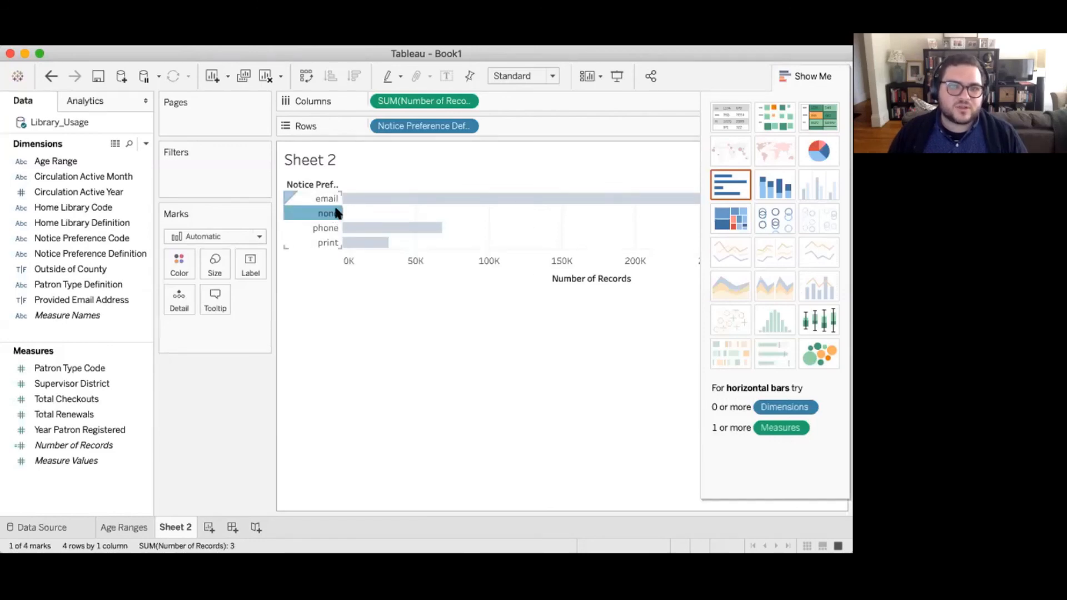
left_click(428, 234)
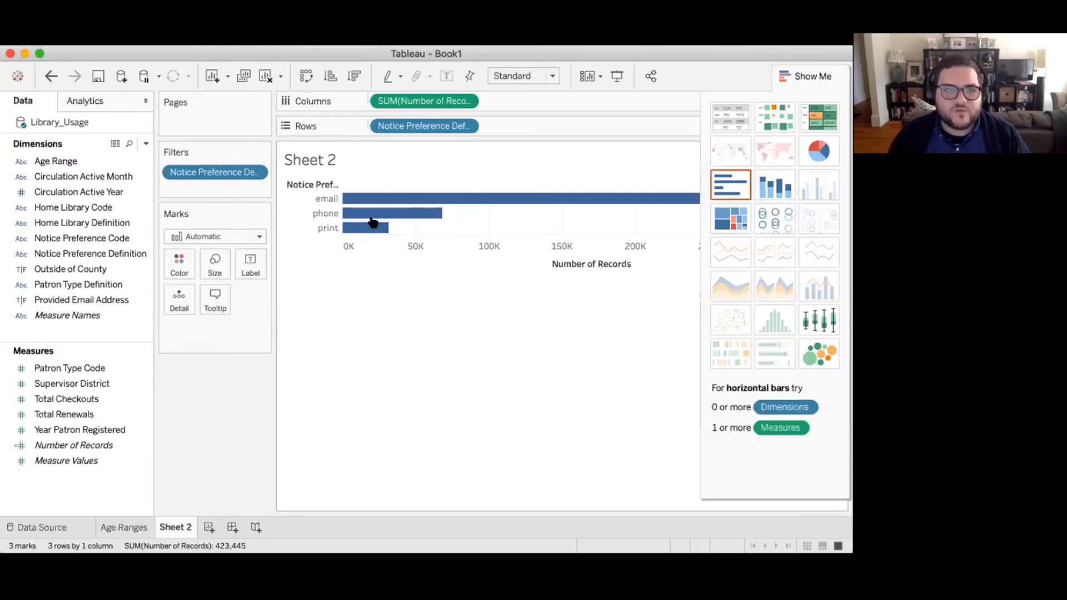
Step: Convert the notice preference chart to a pie chart and inspect the record counts of its slices
left_click(829, 151)
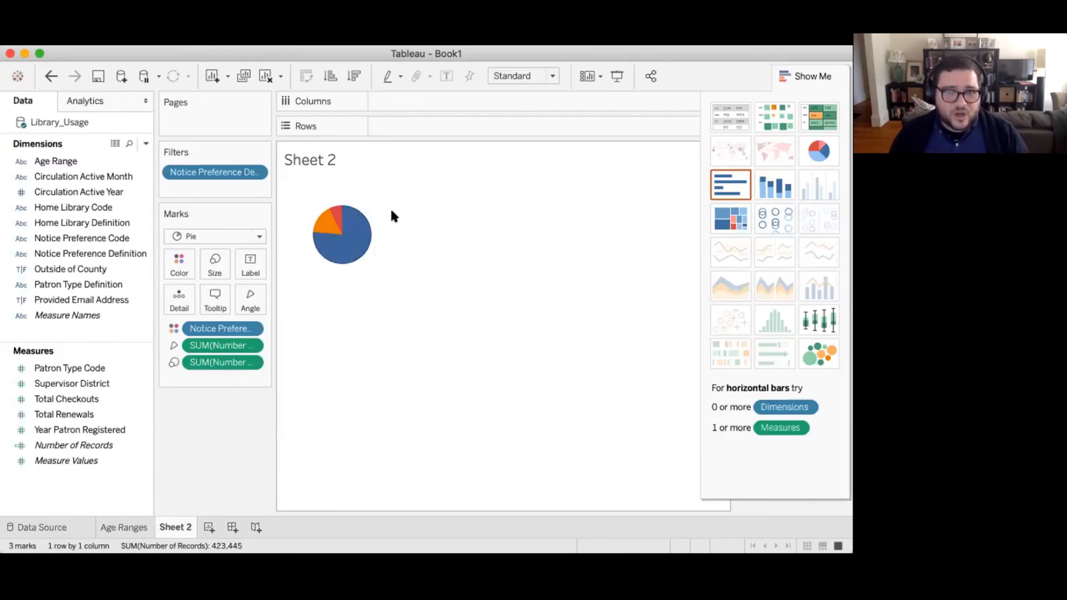
mouse_move(353, 247)
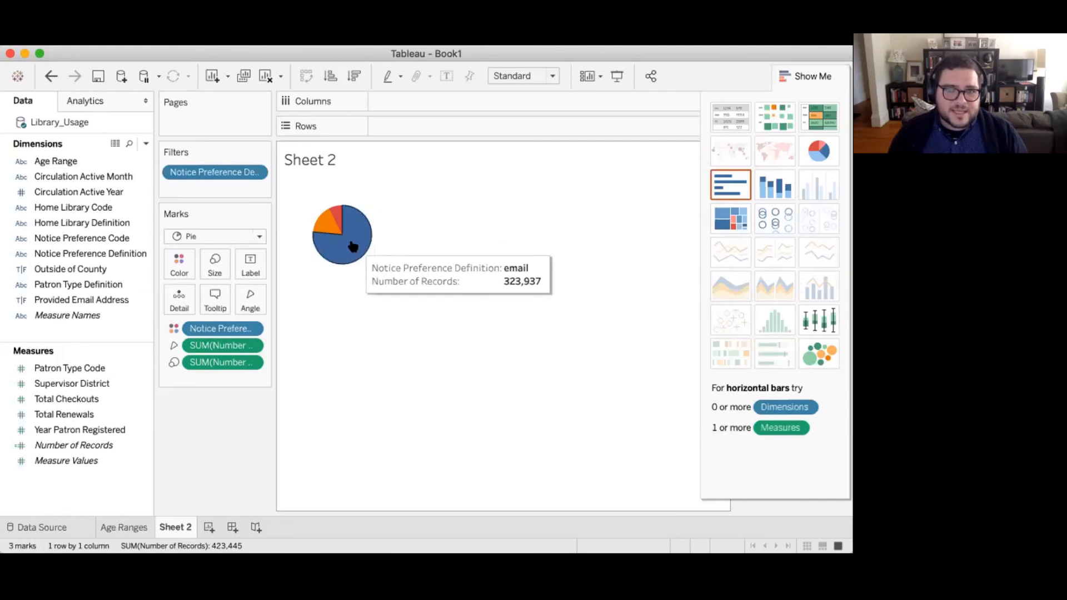
mouse_move(331, 209)
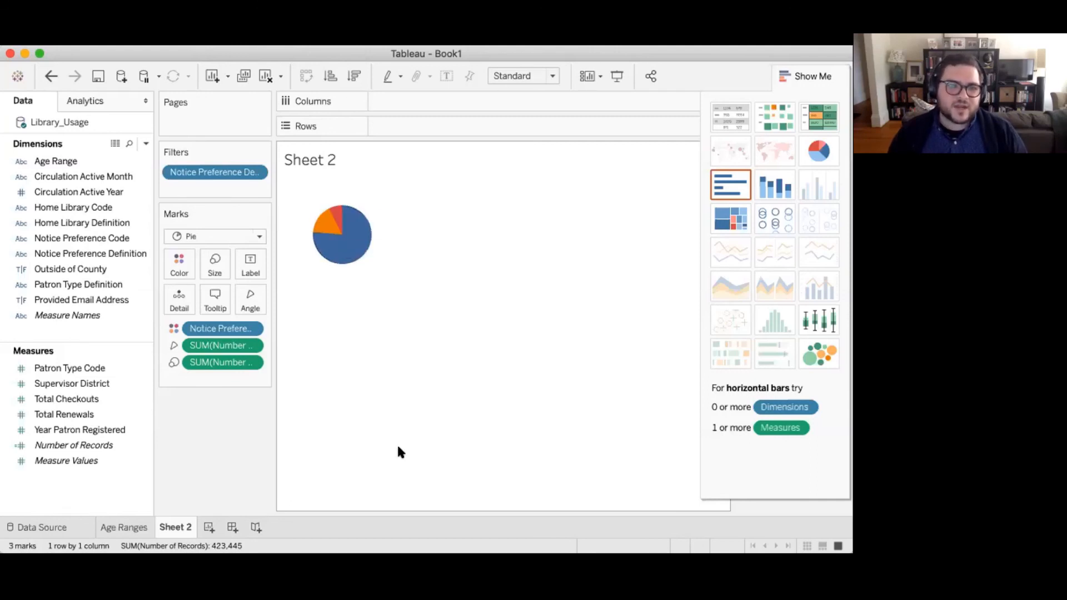
Step: Rename Sheet 2 as "Notification Preferences"
double_click(170, 529)
type("Notification")
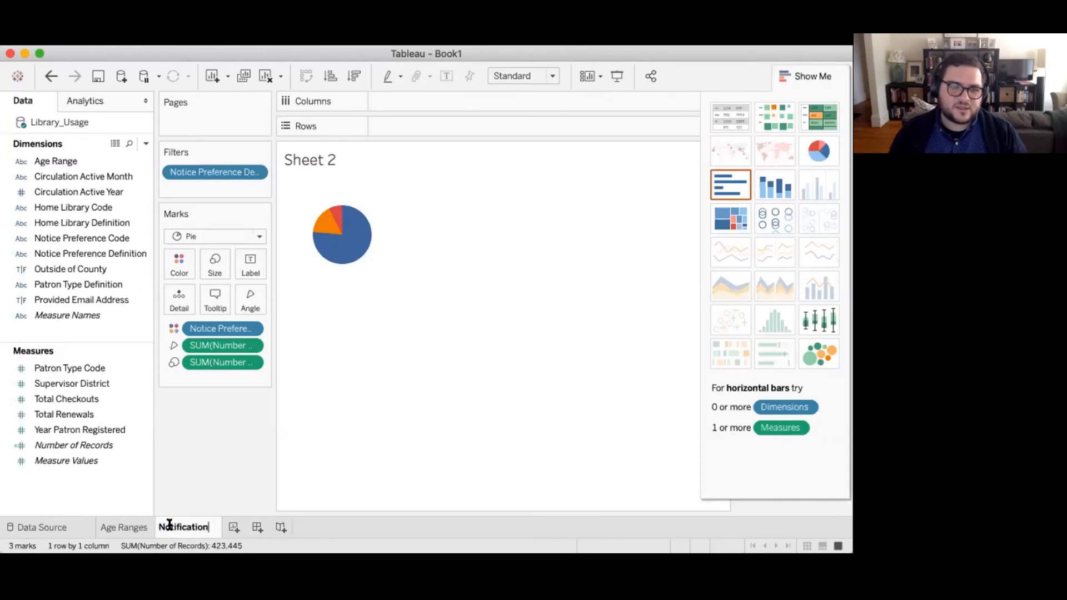
type(" Preferences")
key("Return")
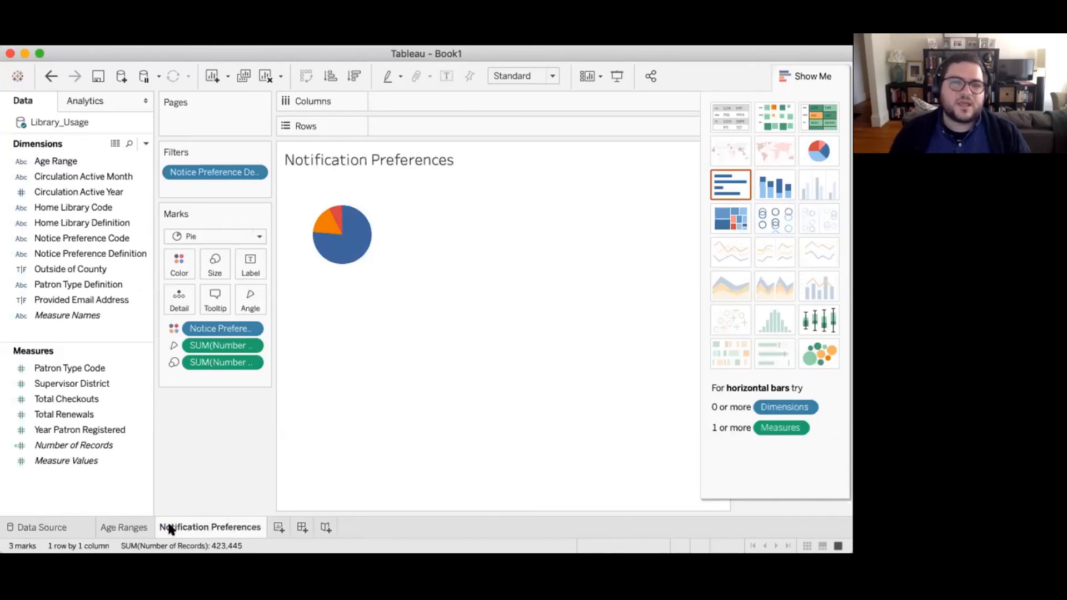
Step: Open the pie chart's title for editing and close it without changes
double_click(396, 161)
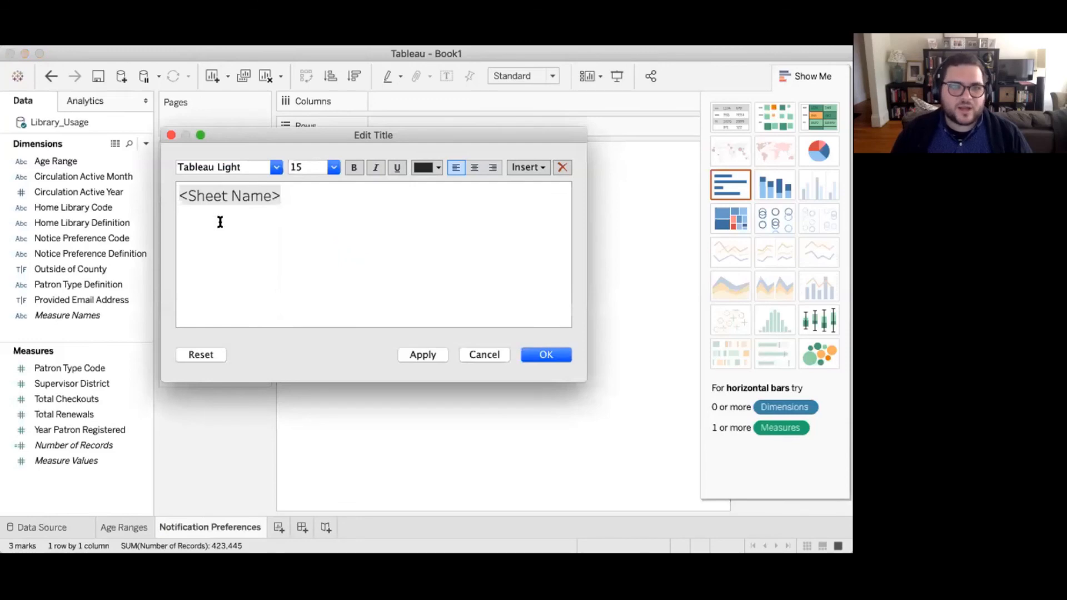
left_click(485, 357)
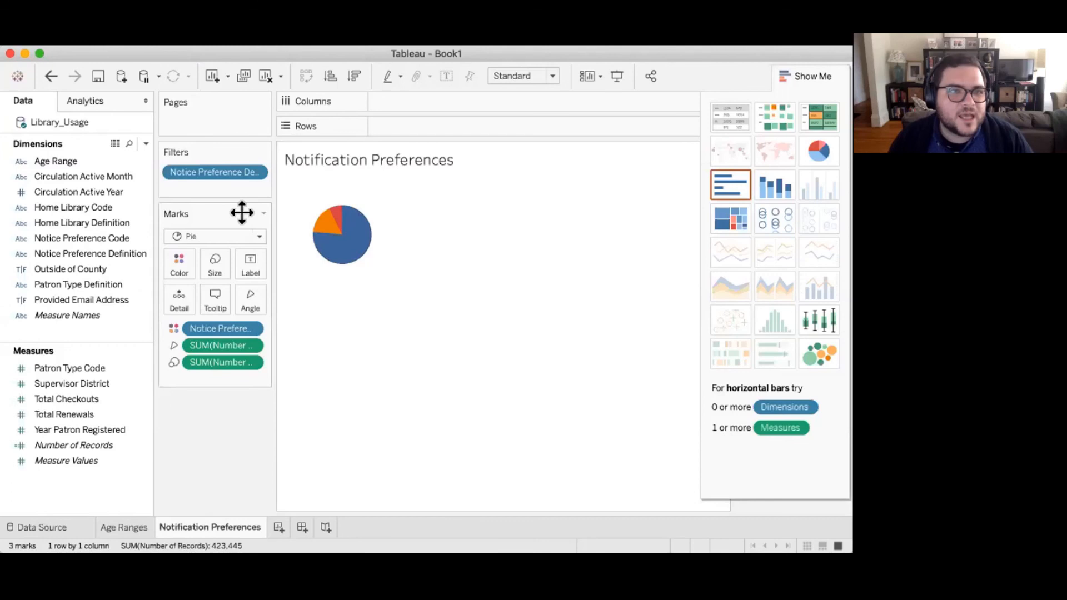
Step: Label the pie slices with Notice Preference Definition, removing any extra copy of the field from the marks
left_click(86, 254)
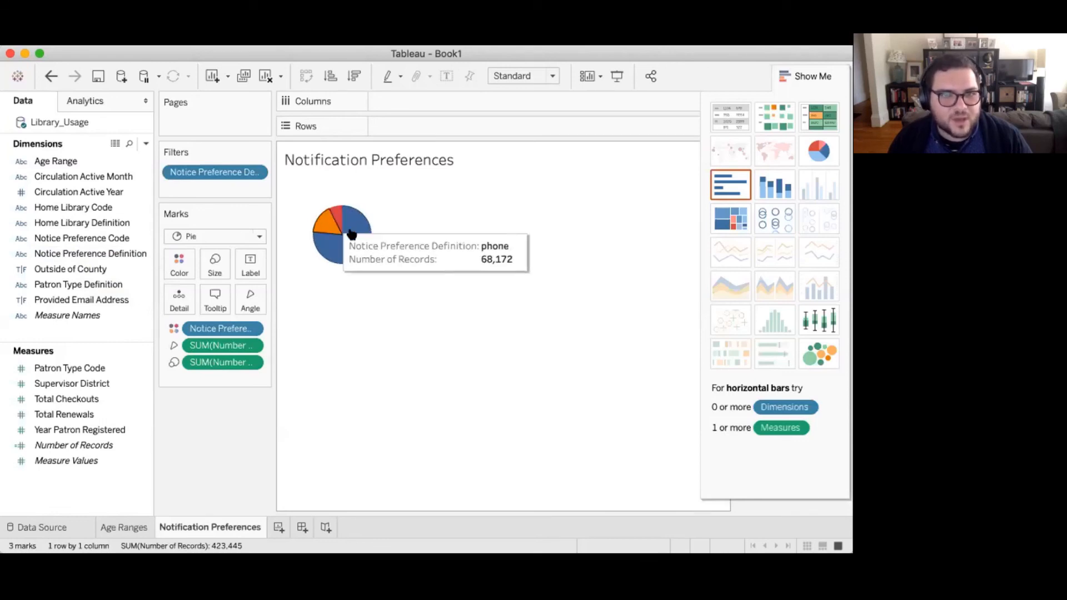
left_click_drag(83, 253, 165, 281)
left_click_drag(92, 253, 246, 275)
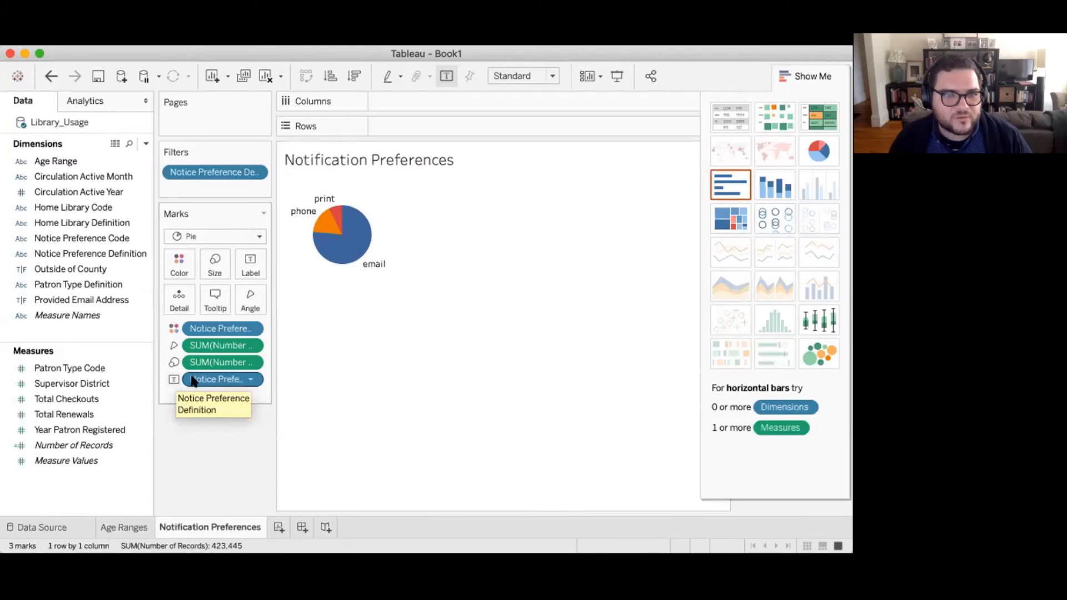
left_click_drag(192, 380, 171, 436)
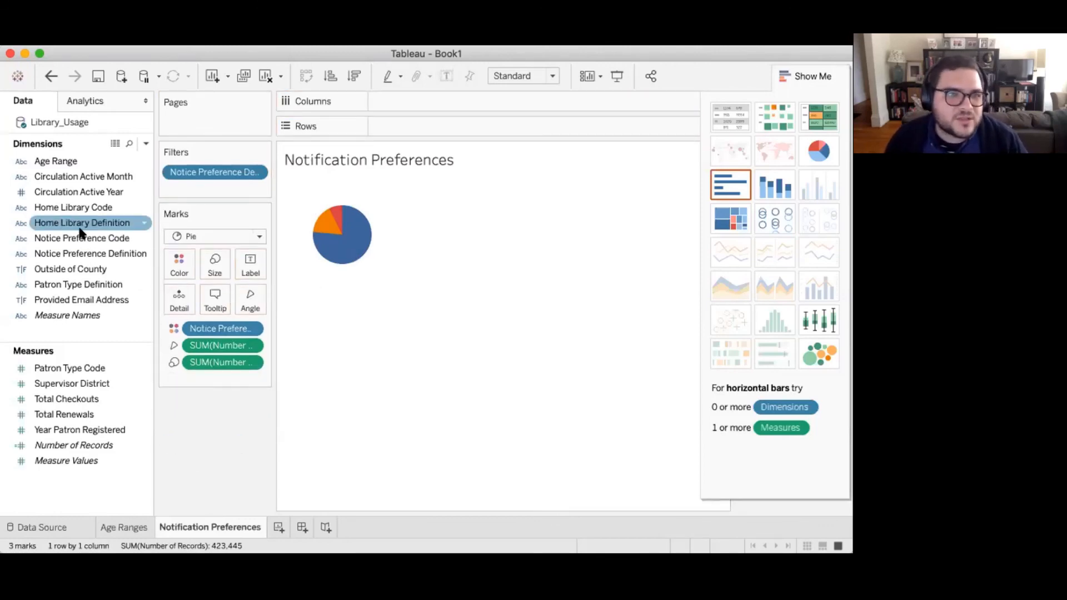
left_click_drag(69, 255, 205, 375)
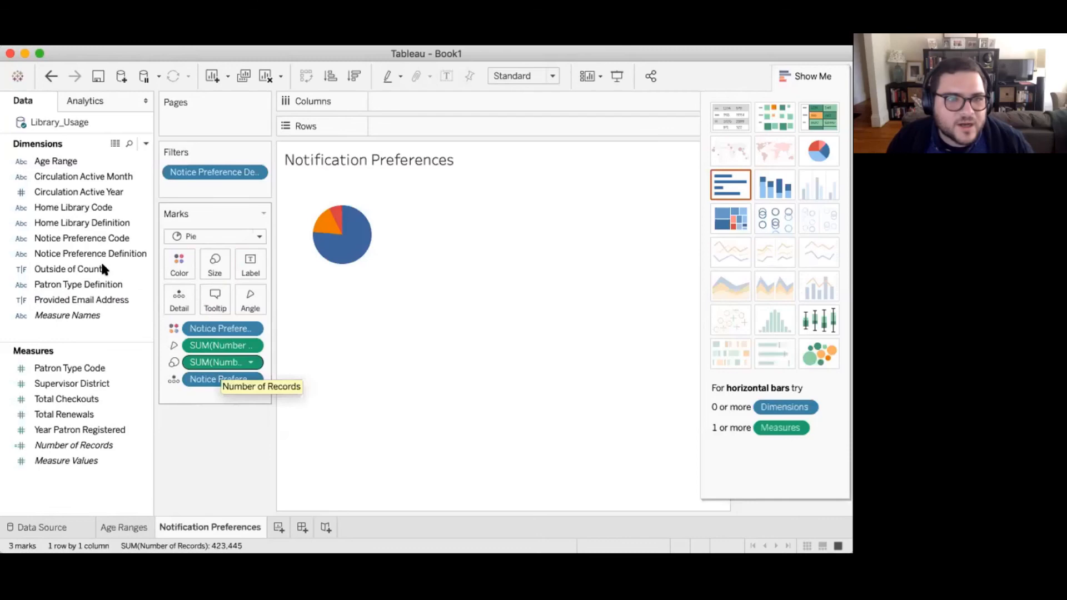
key("super+z")
left_click_drag(85, 254, 253, 258)
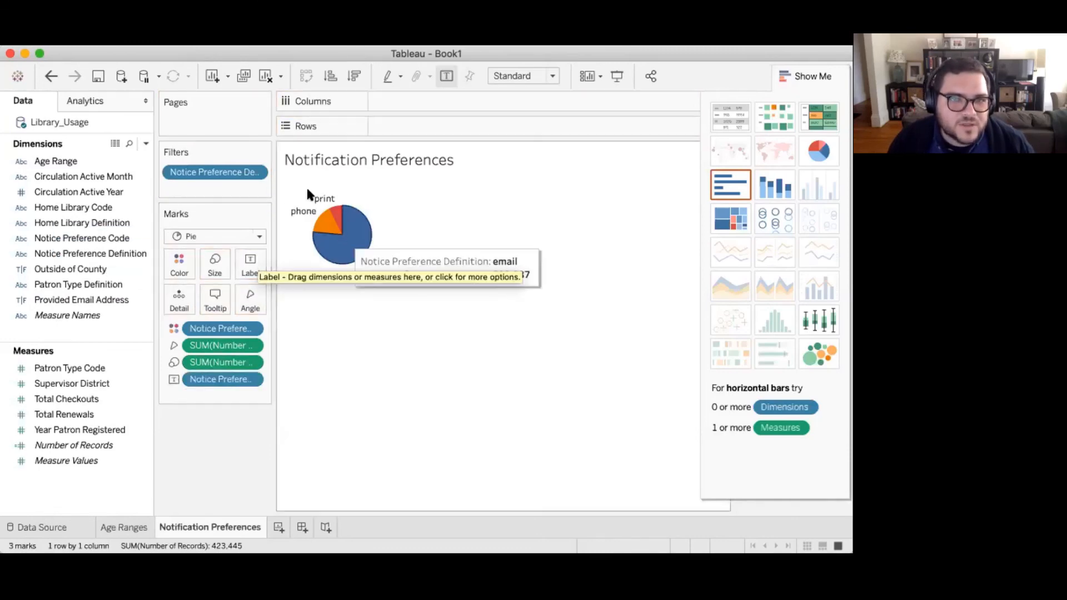
Step: Add Notice Preference Code to the slice labels and enlarge the pie chart in both width and height
left_click_drag(83, 239, 255, 256)
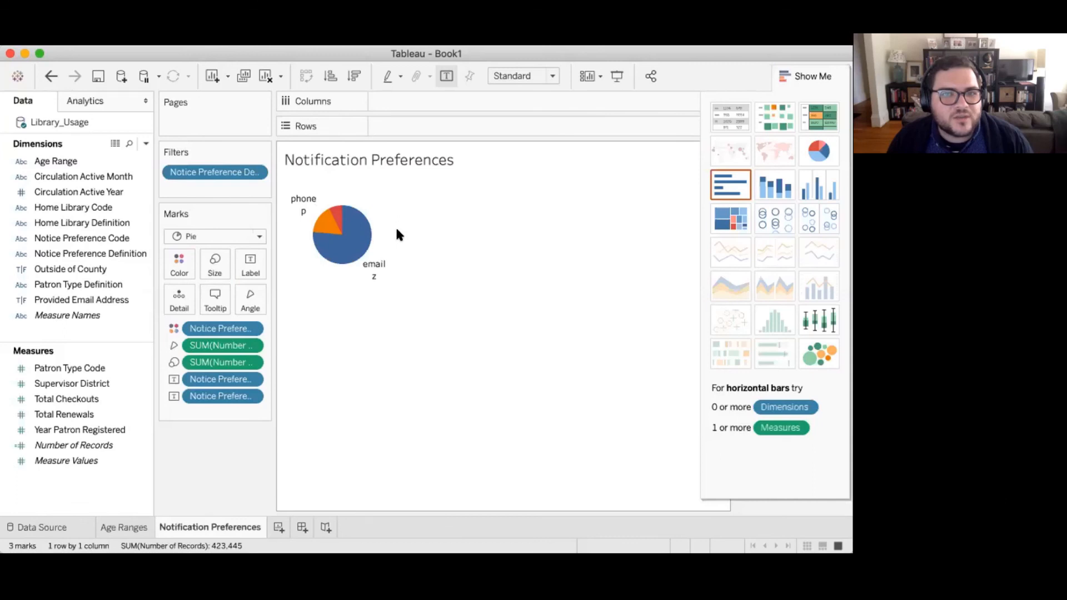
left_click_drag(399, 231, 501, 229)
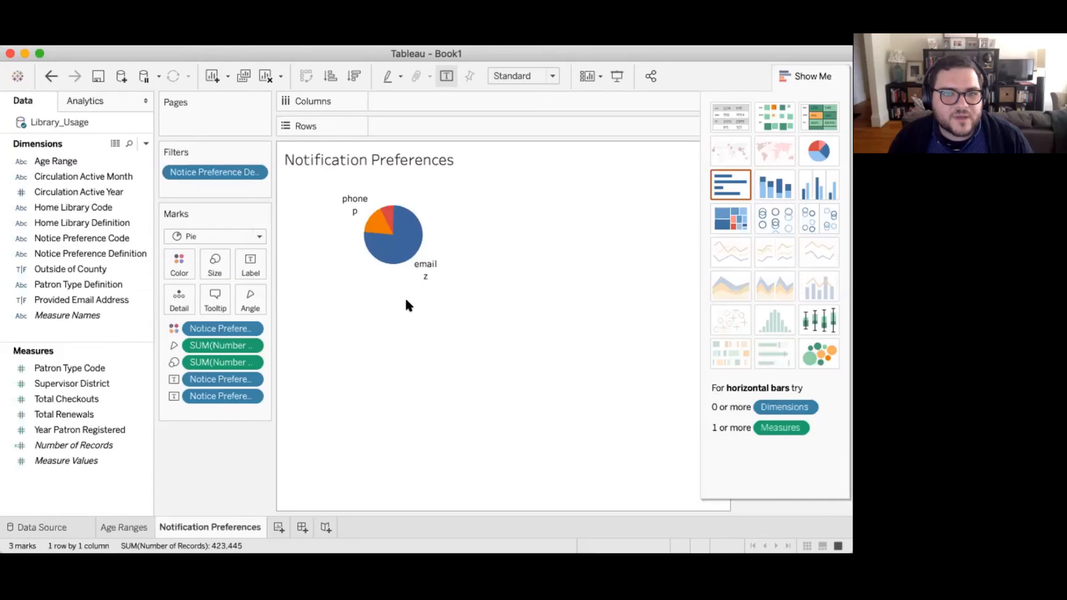
left_click_drag(408, 289, 406, 390)
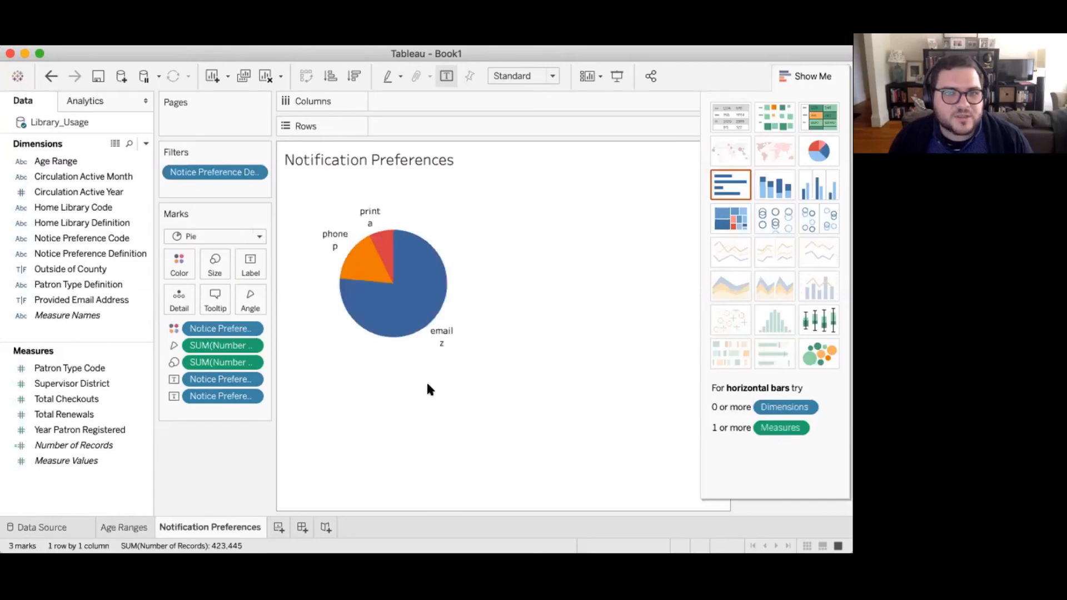
mouse_move(371, 226)
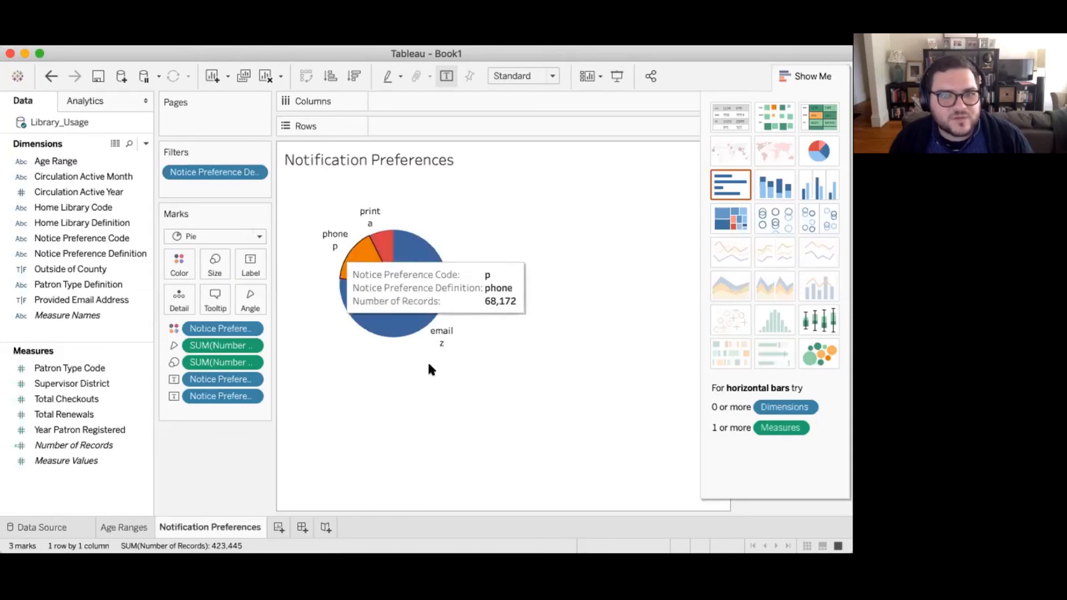
Step: Replace the Notice Preference Code label on the pie slices with Number of Records
left_click_drag(187, 396, 202, 448)
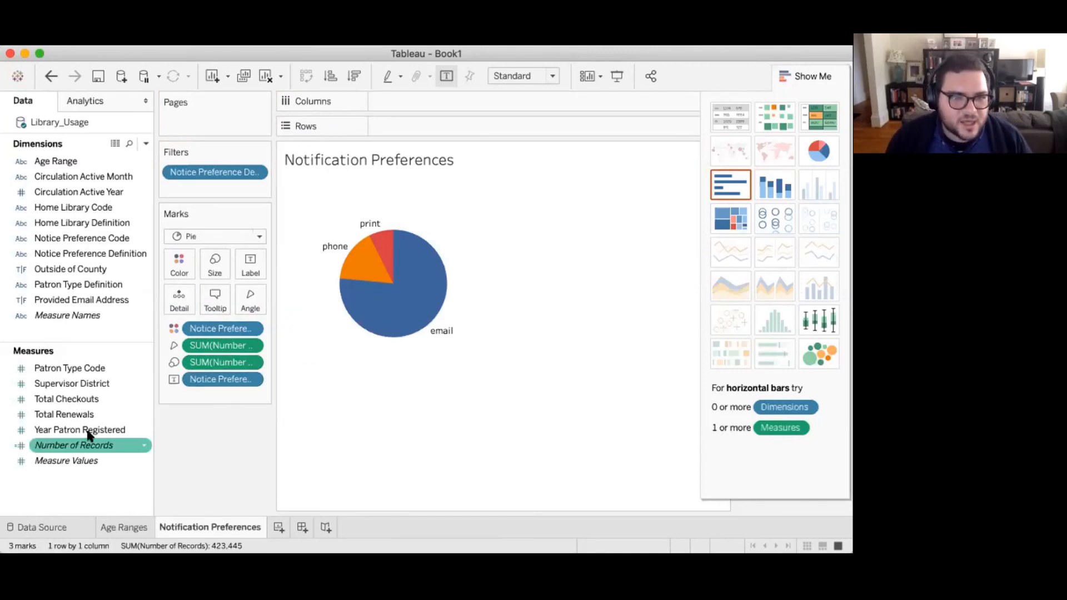
mouse_move(393, 282)
left_click_drag(90, 448, 249, 263)
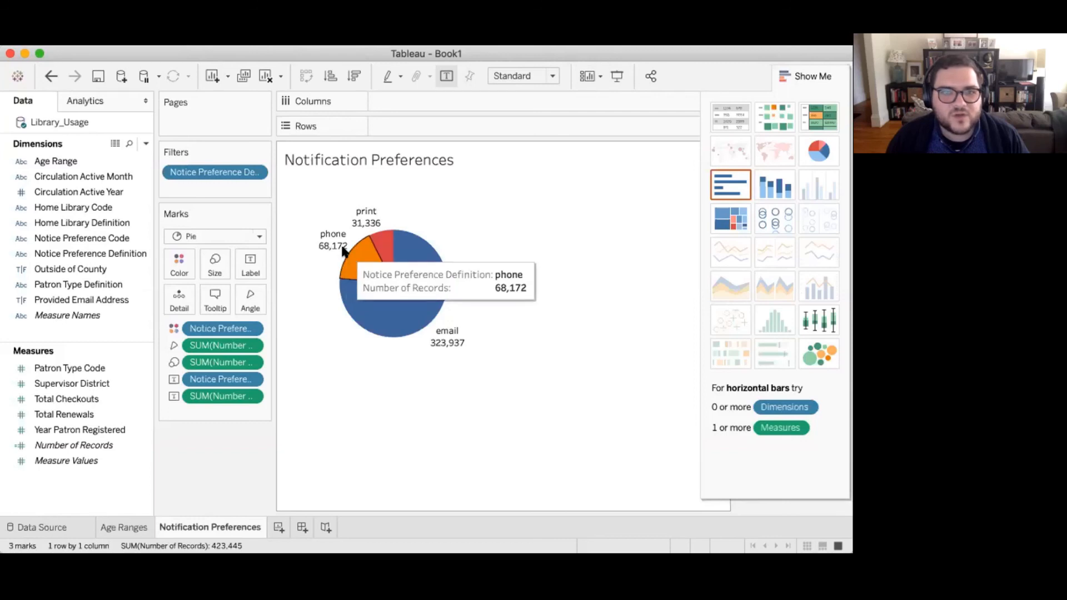
mouse_move(453, 353)
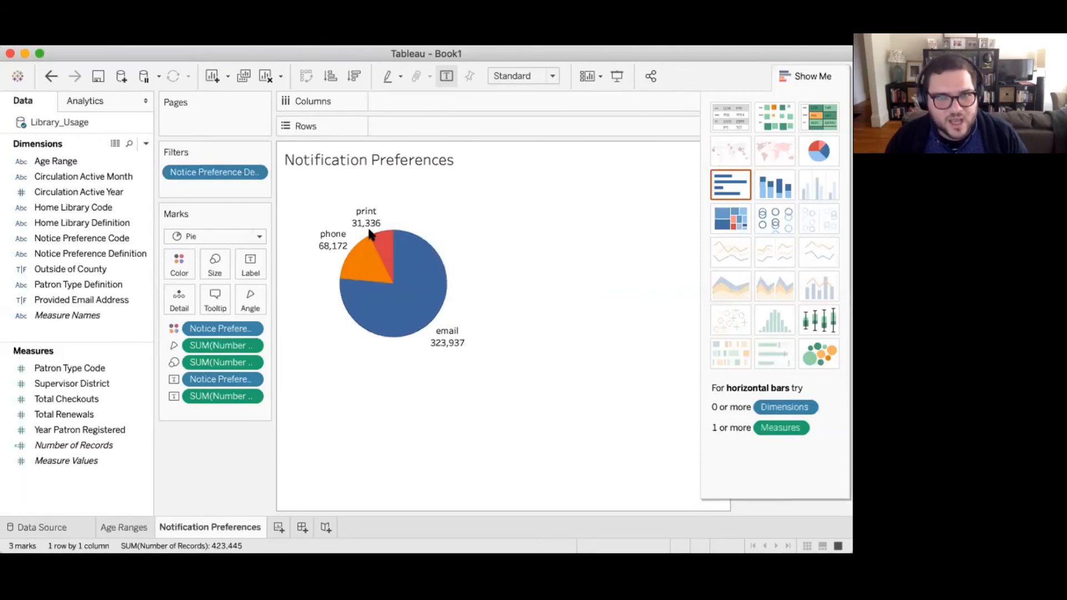
mouse_move(339, 247)
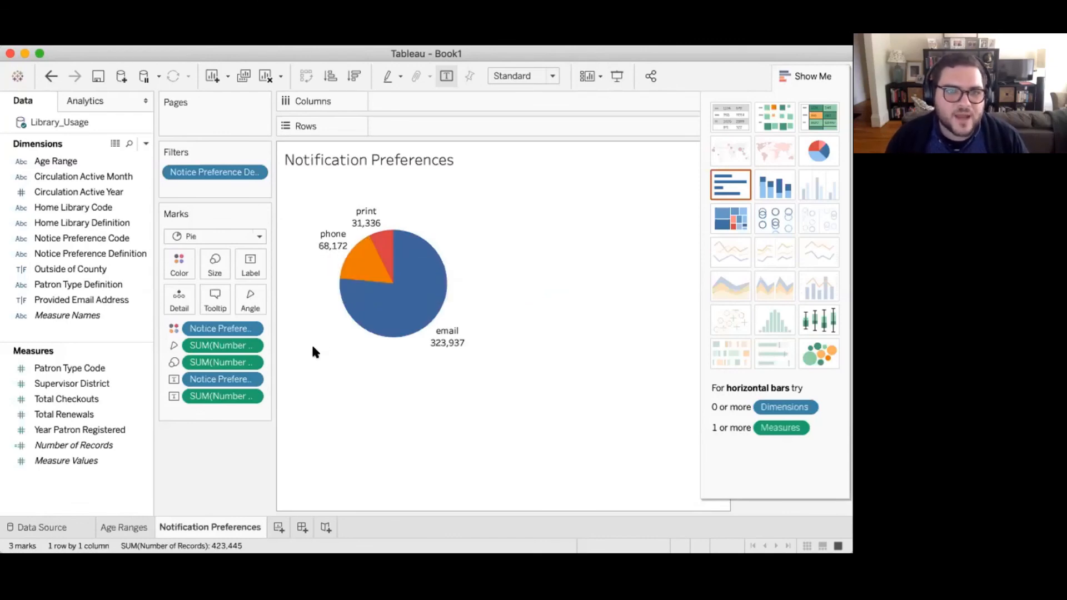
Step: Apply the Percent of Total quick table calculation to the Number of Records label
left_click(249, 396)
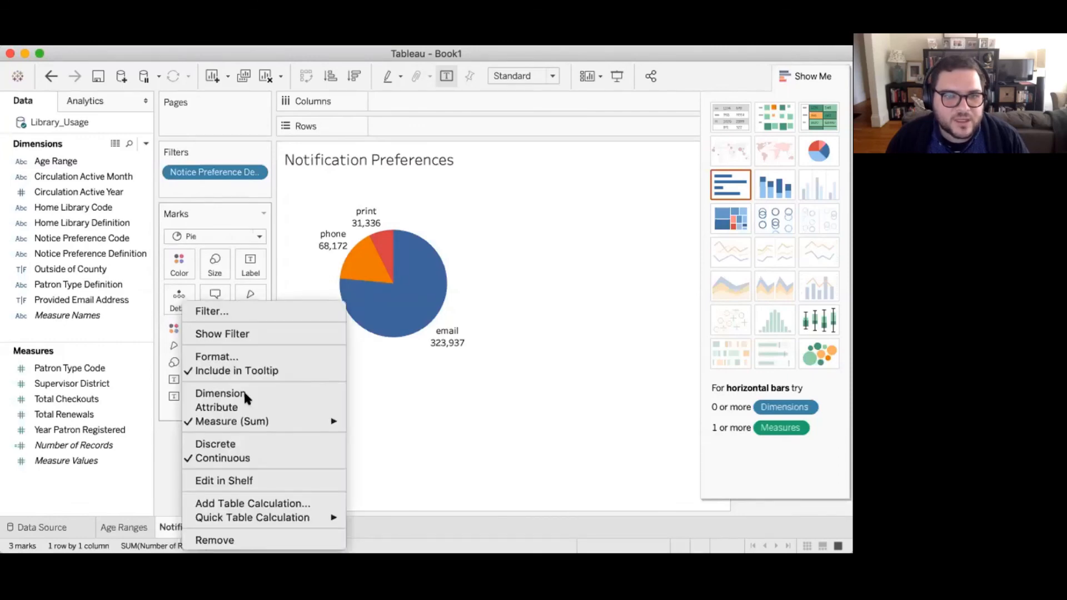
left_click(168, 428)
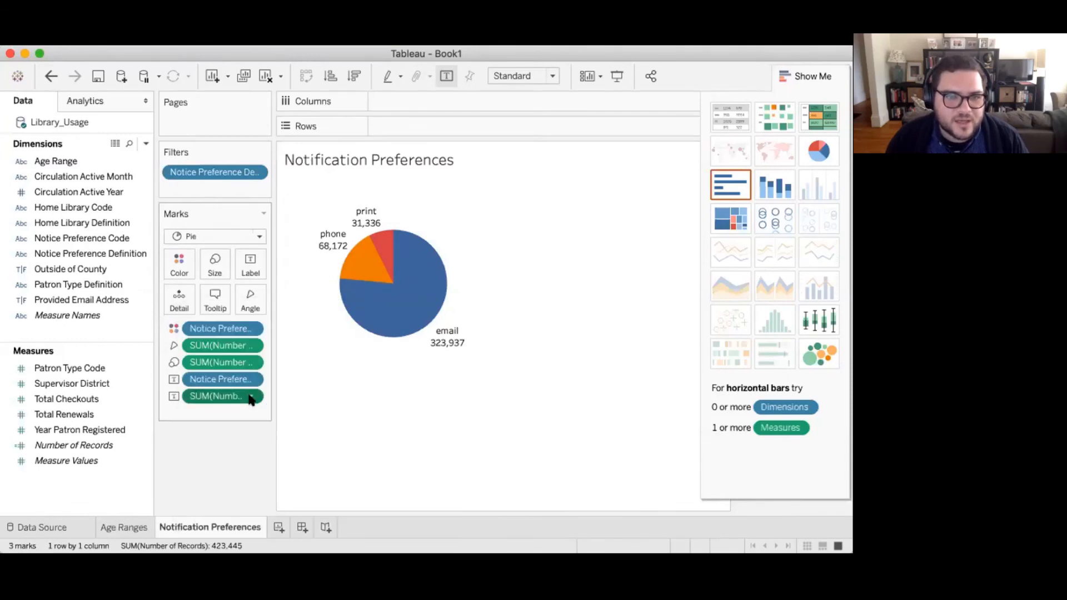
left_click(250, 396)
mouse_move(272, 522)
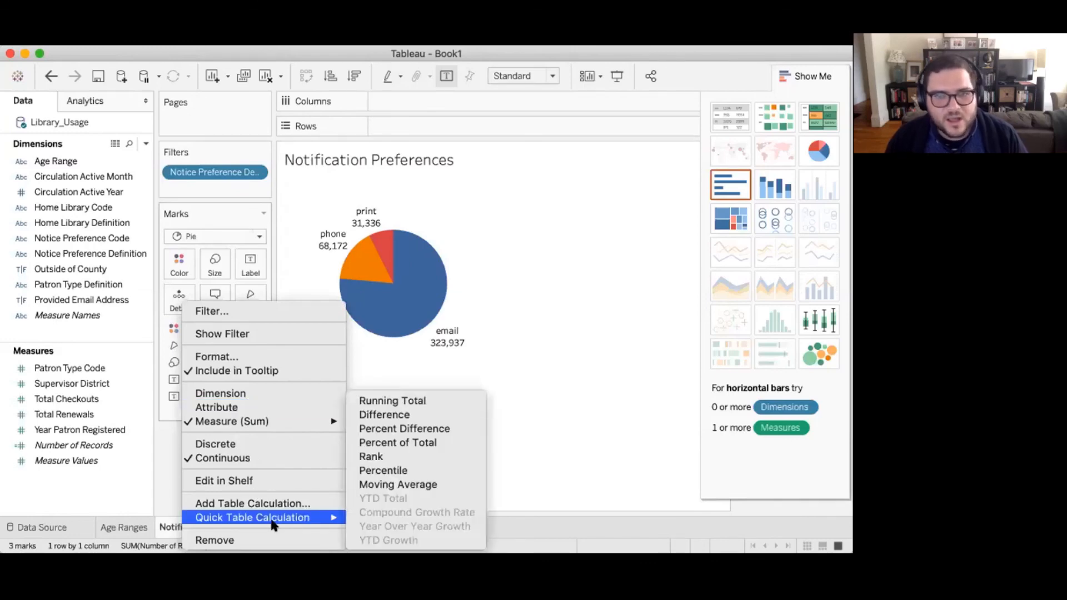
left_click(419, 444)
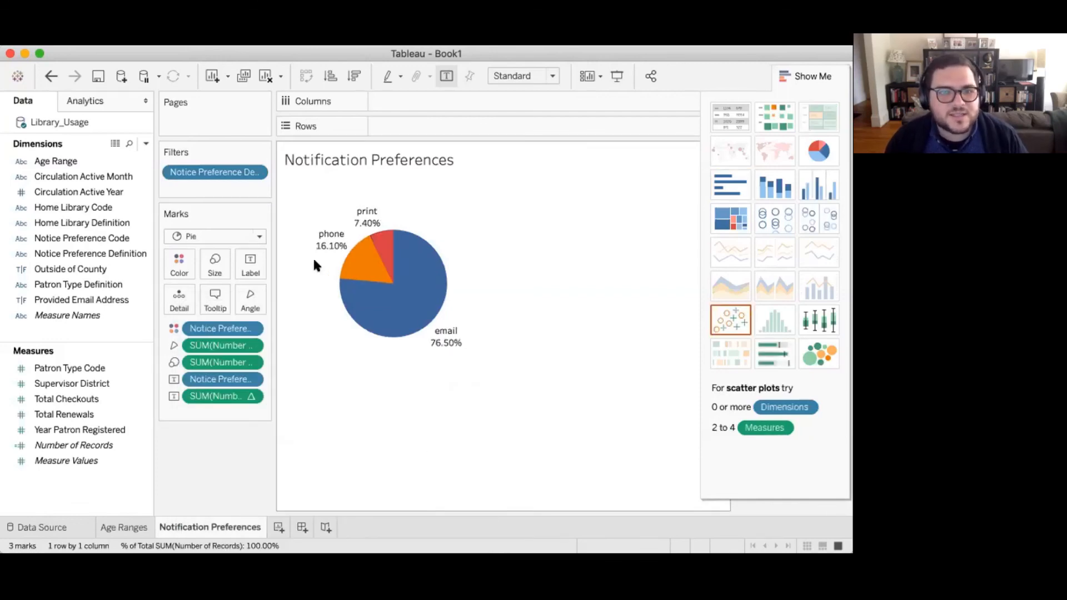
Step: Clear the table calculation from the Number of Records label and reapply Percent of Total
left_click(249, 397)
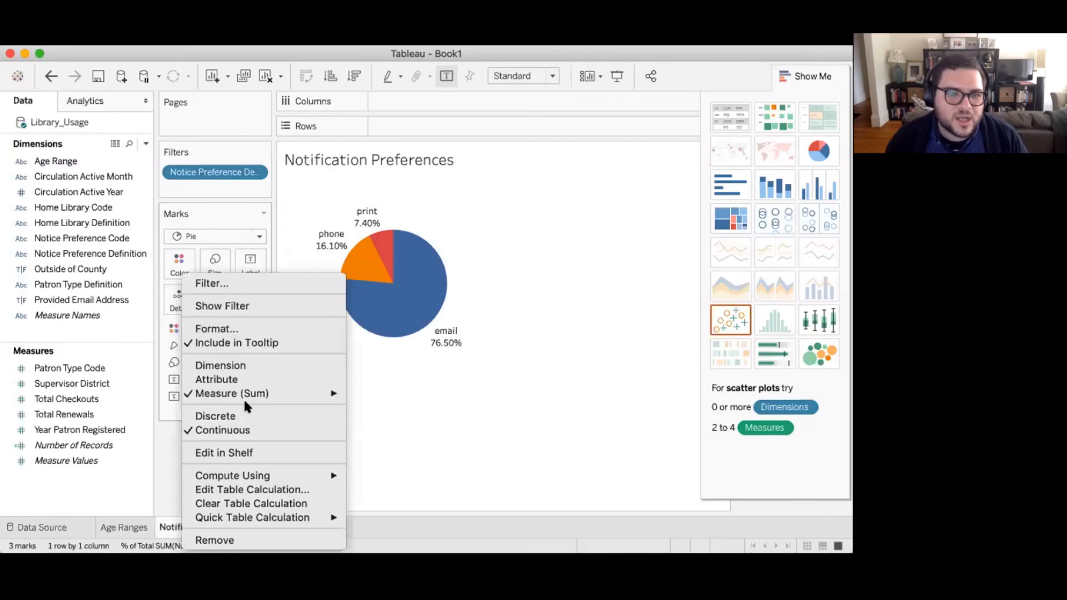
left_click(247, 502)
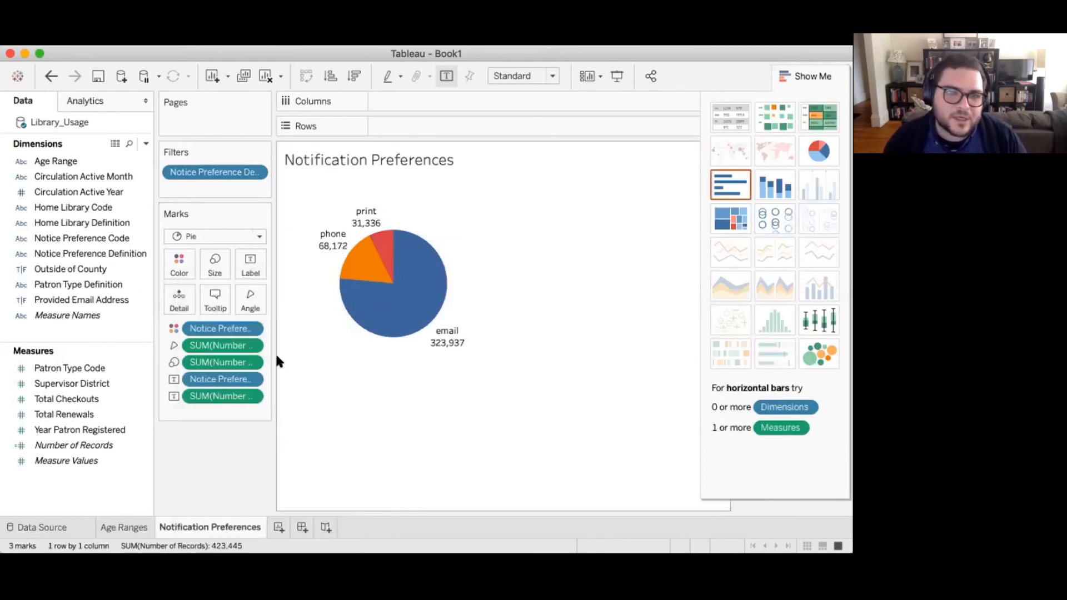
left_click(255, 396)
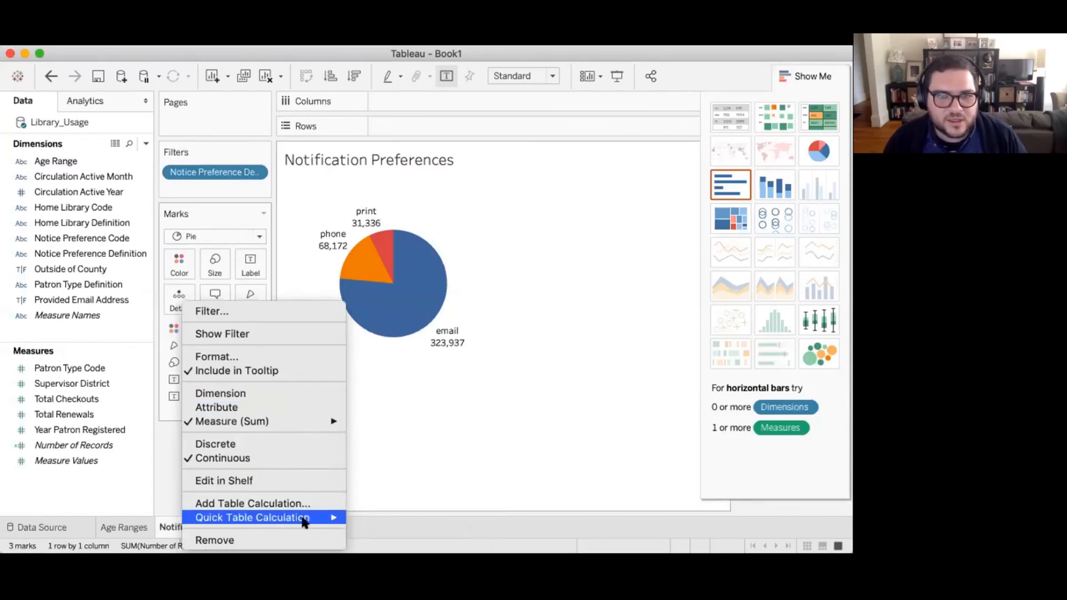
mouse_move(305, 522)
left_click(419, 443)
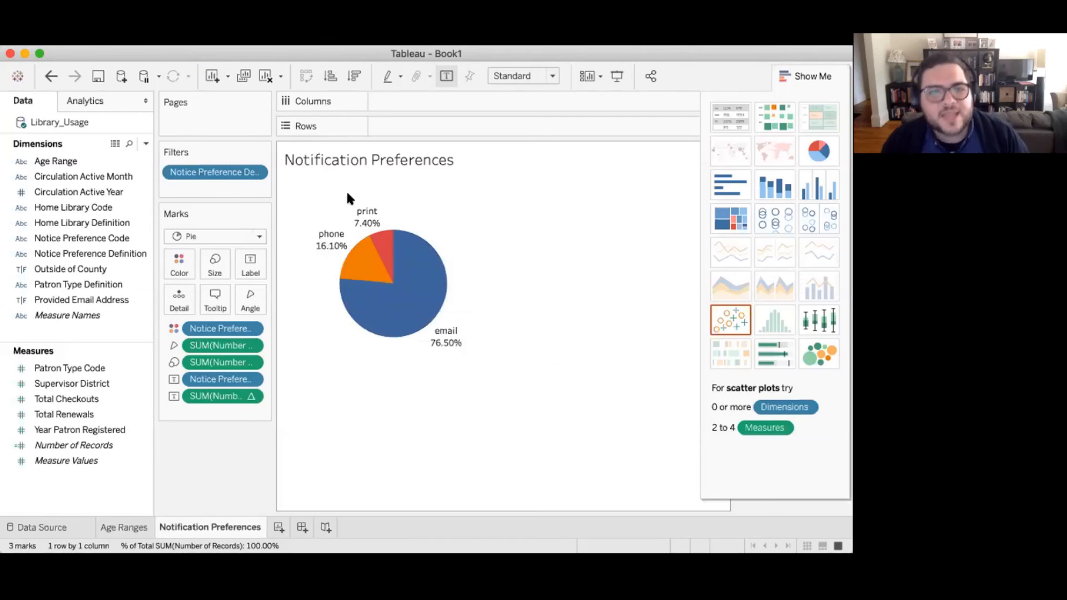
mouse_move(374, 224)
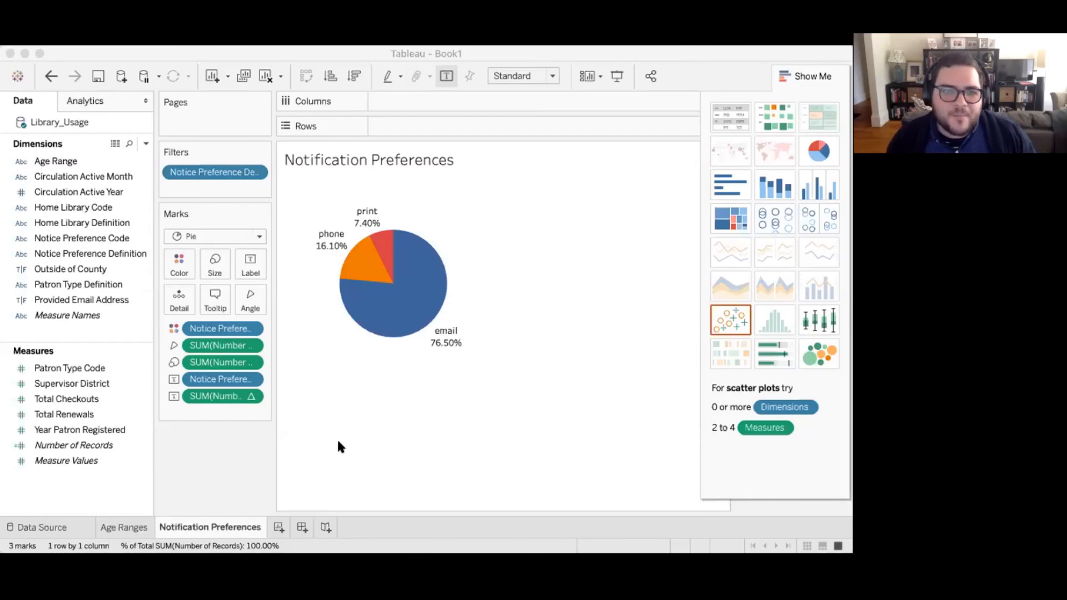
Step: Create a new worksheet with a bar chart of Circulation Active Month on columns and Number of Records on rows
left_click(278, 528)
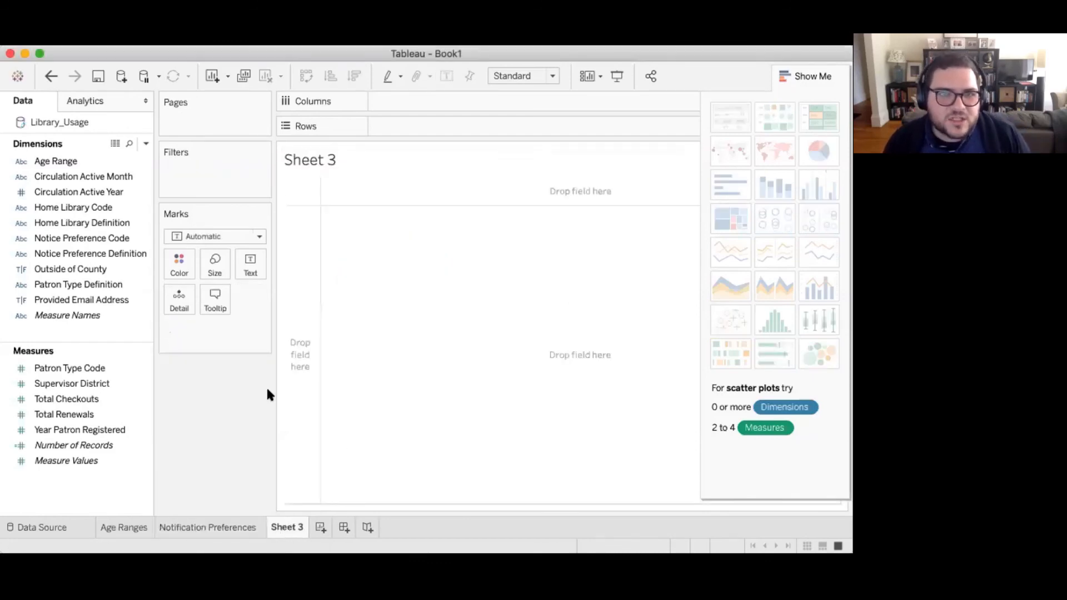
left_click(146, 189)
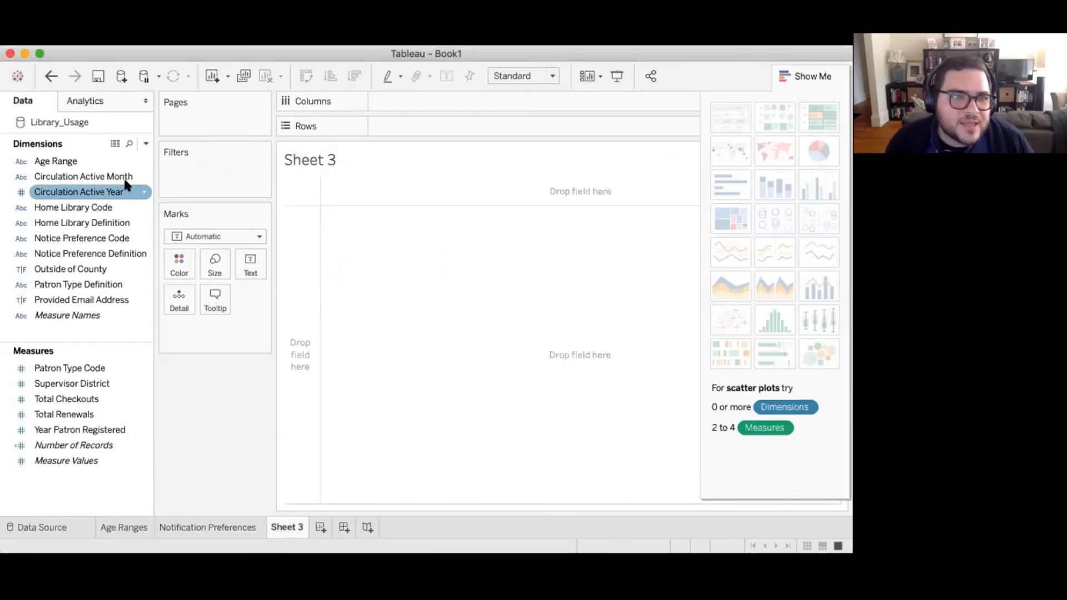
left_click(82, 177)
left_click_drag(81, 178, 428, 95)
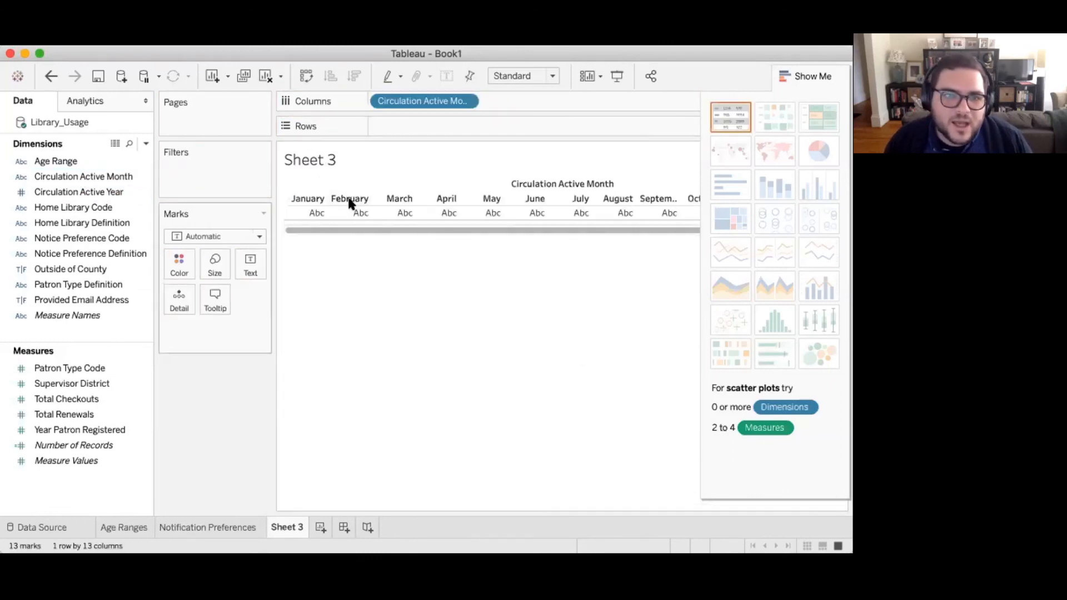
left_click_drag(61, 445, 396, 124)
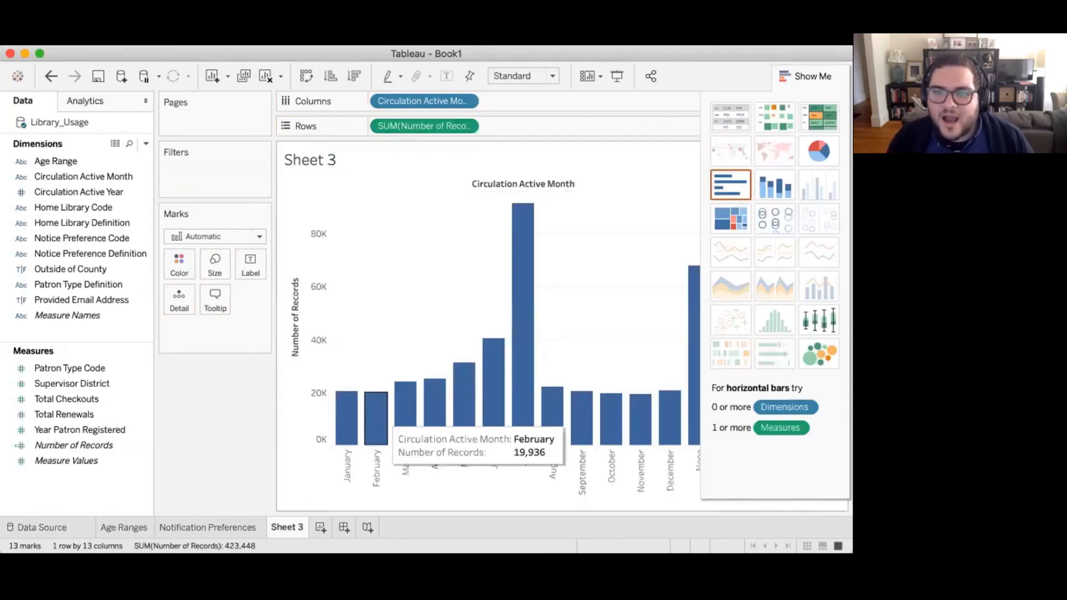
left_click(16, 284)
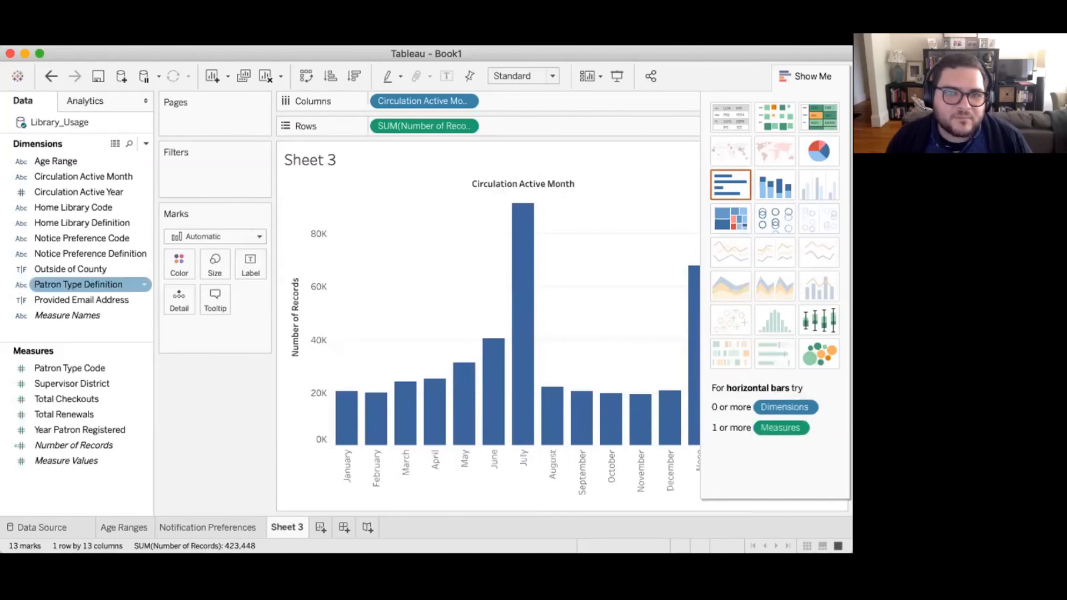
mouse_move(483, 424)
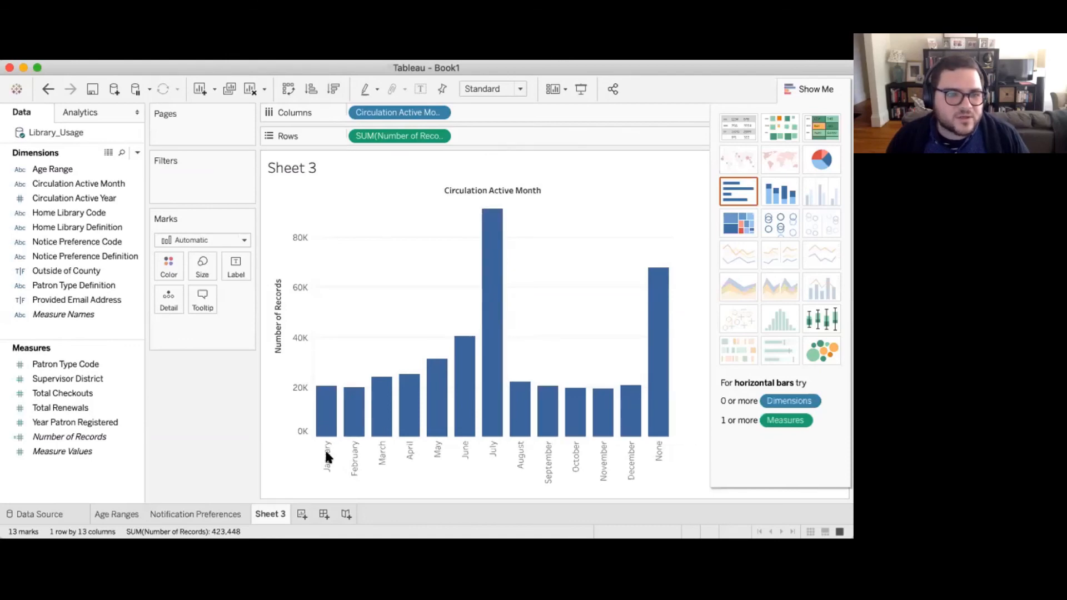
Step: Add a data source filter on Circulation Active Year that keeps only 2015, and return to Sheet 3
left_click(35, 515)
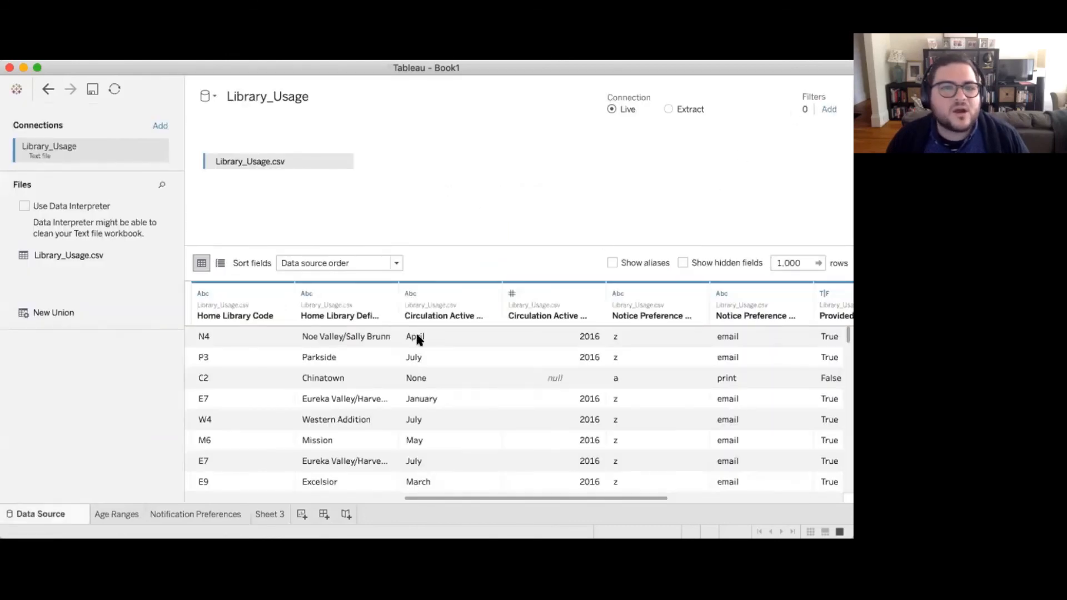
left_click(828, 109)
left_click(282, 329)
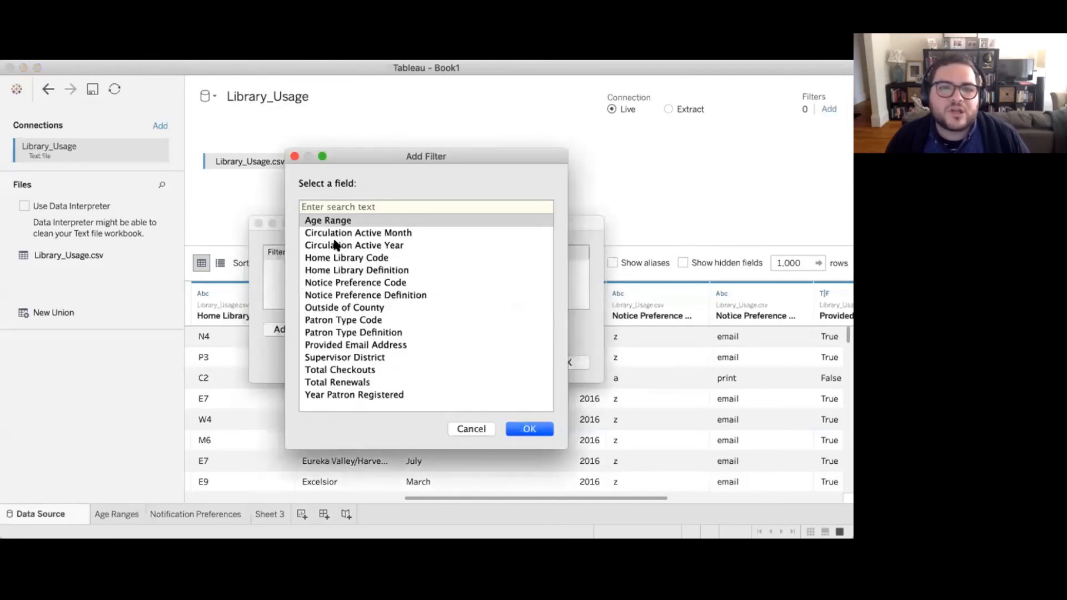
left_click(334, 245)
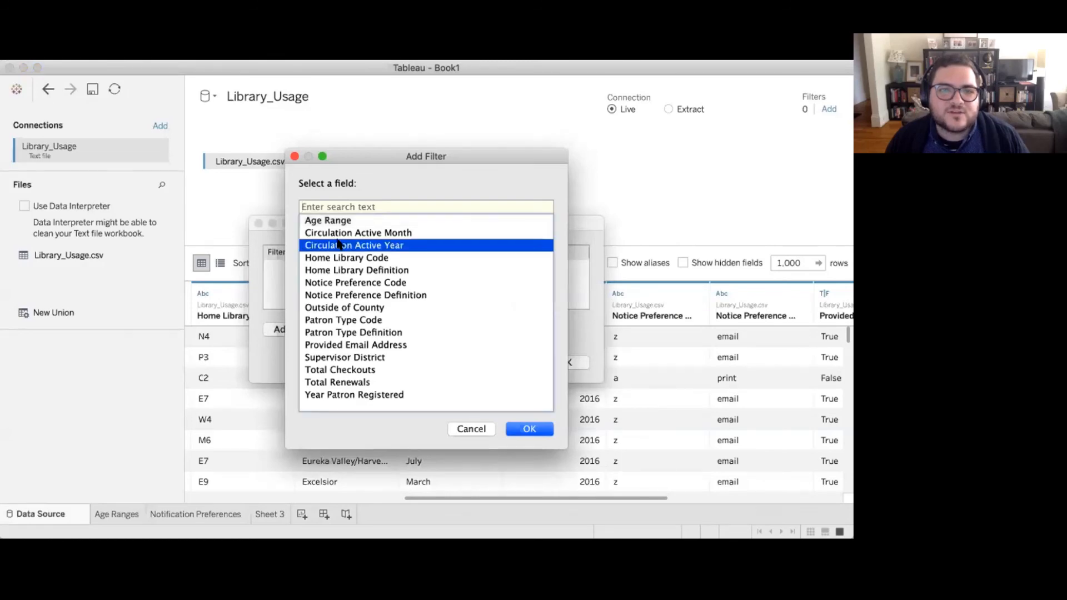
left_click(517, 431)
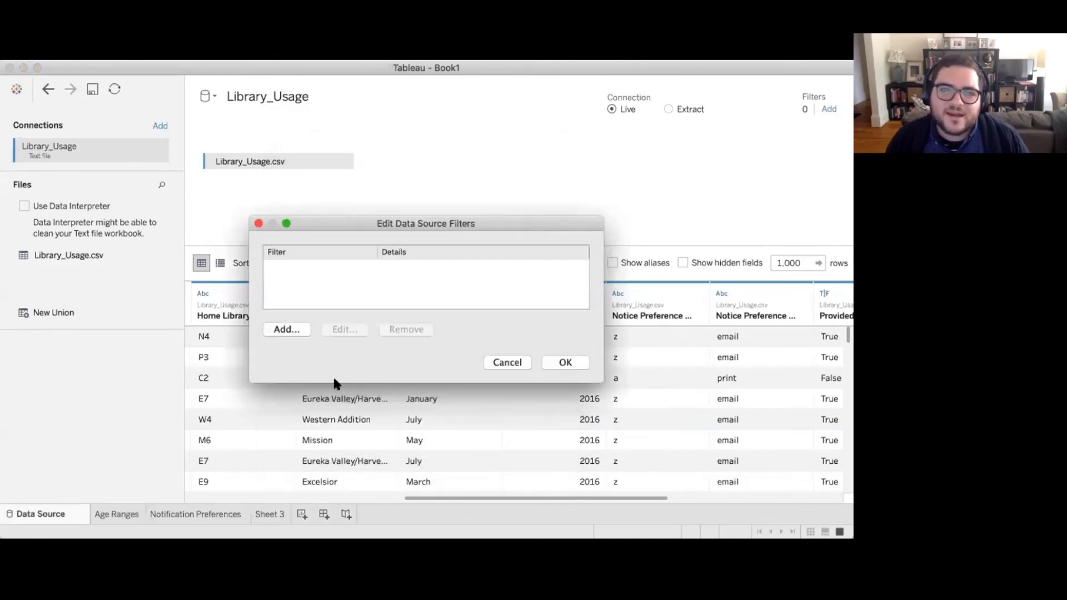
scroll(333, 198, "down", 2)
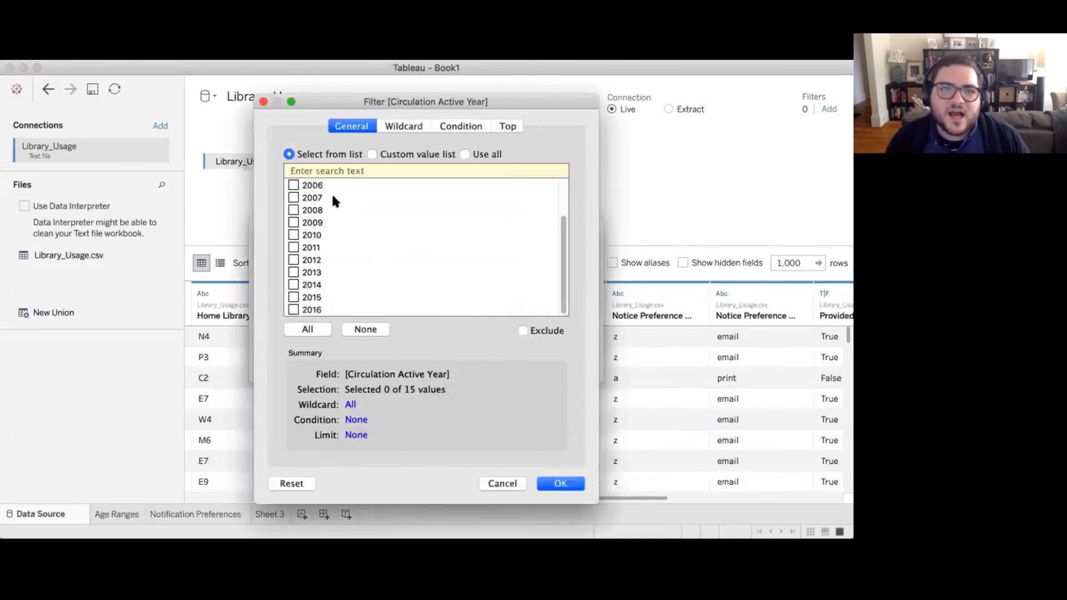
left_click(306, 298)
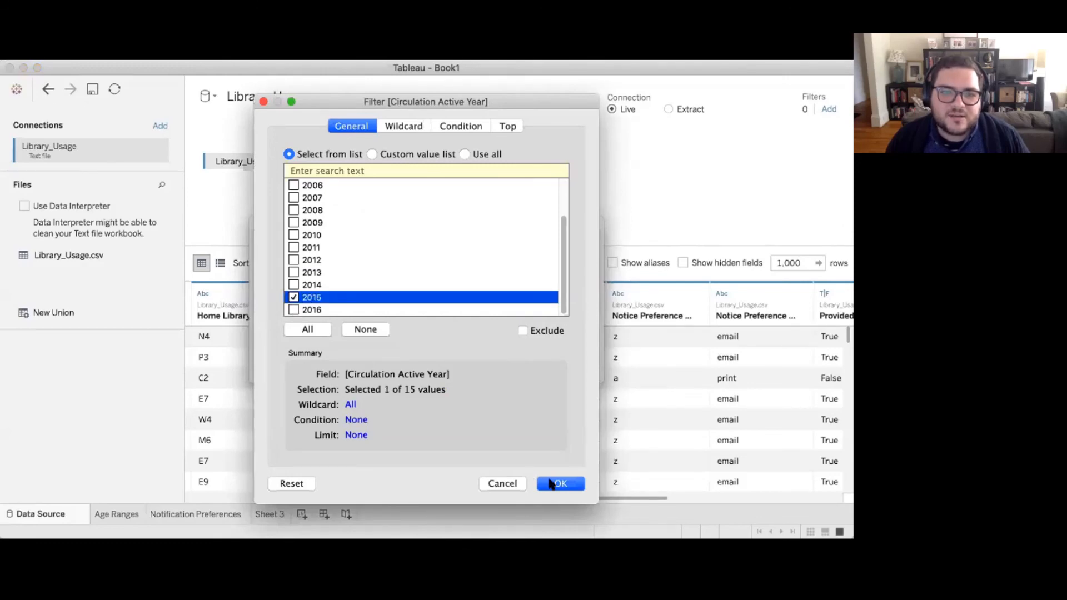
left_click(558, 482)
key("Return")
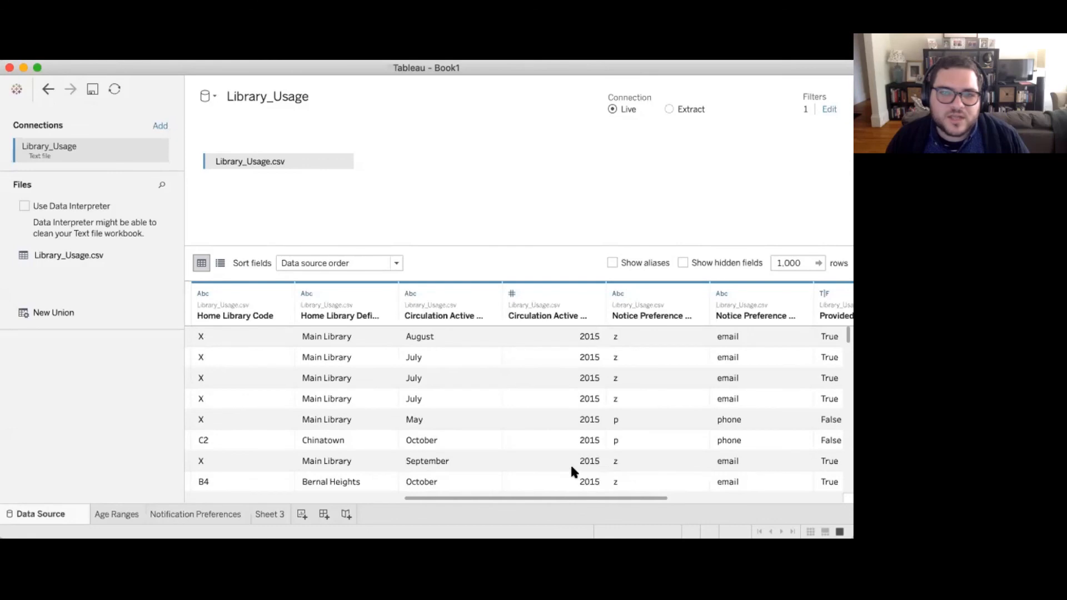
left_click(258, 513)
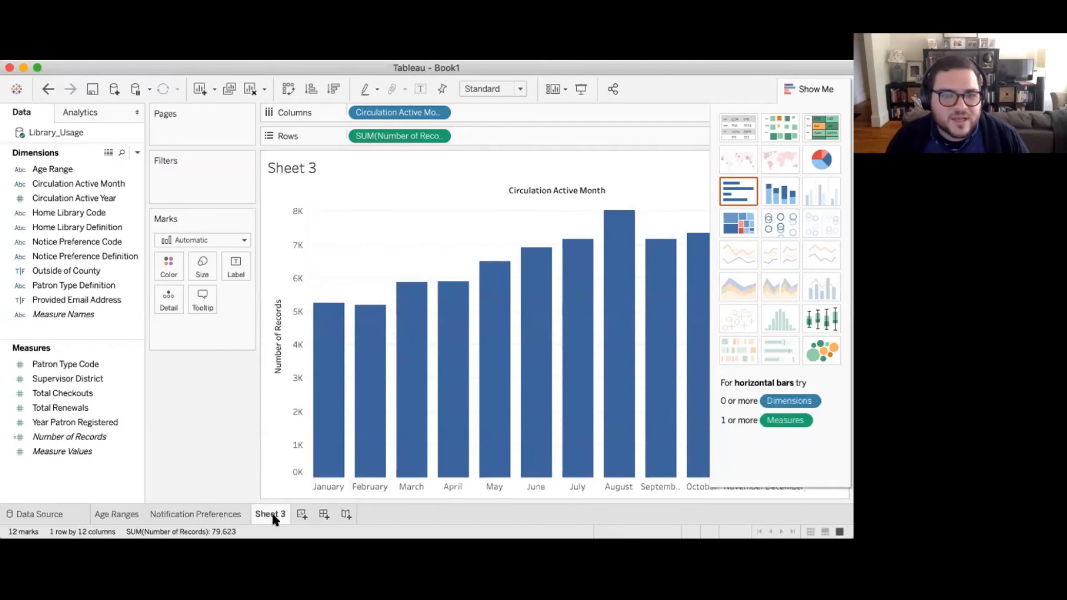
Step: Rename the Sheet 3 worksheet as Monthly Checkouts
mouse_move(273, 520)
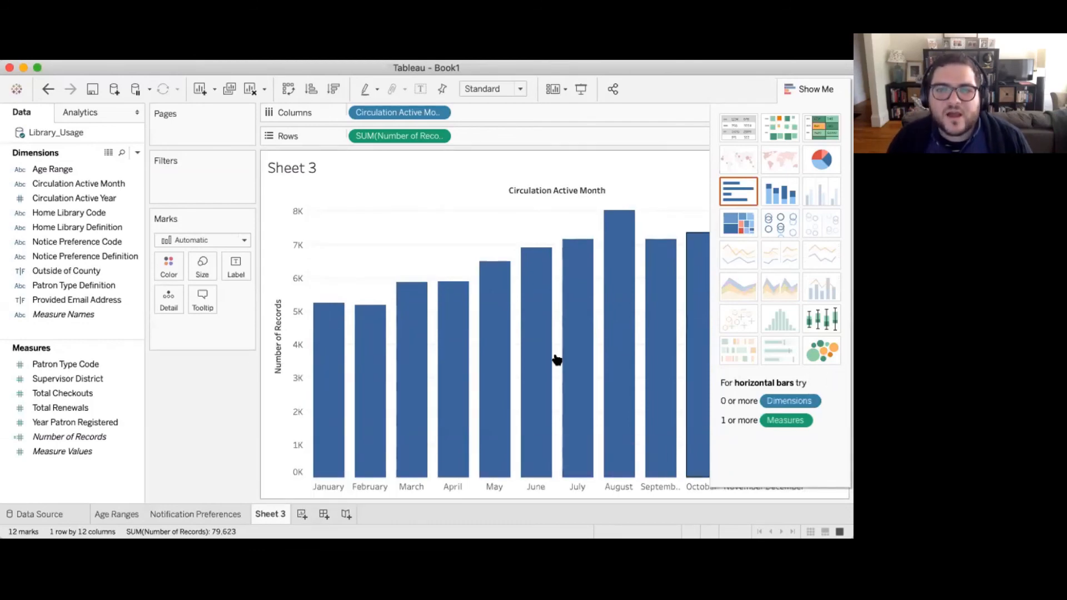
mouse_move(458, 361)
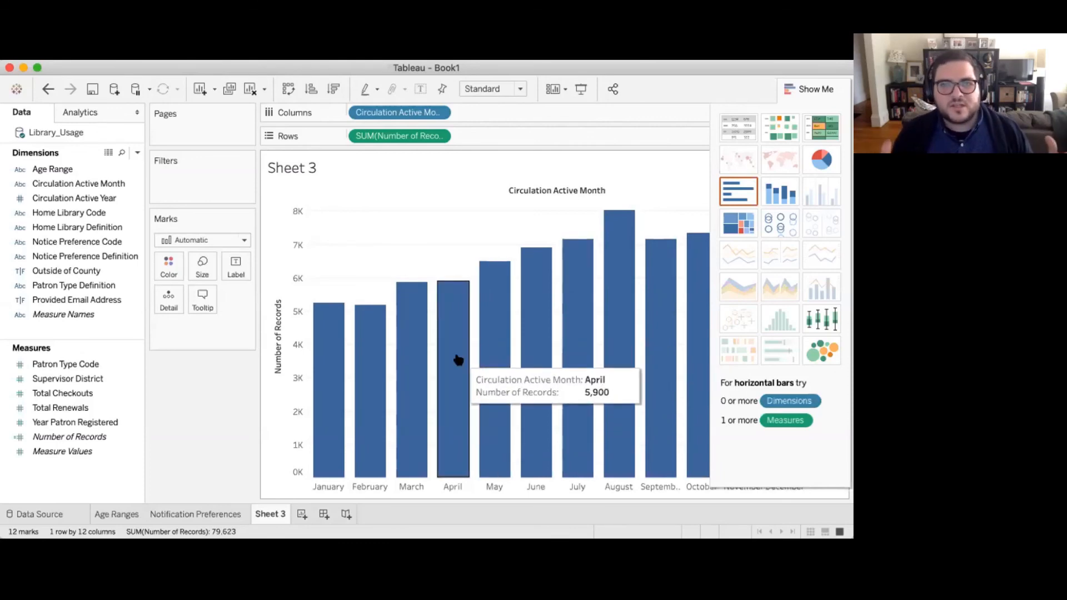
mouse_move(619, 286)
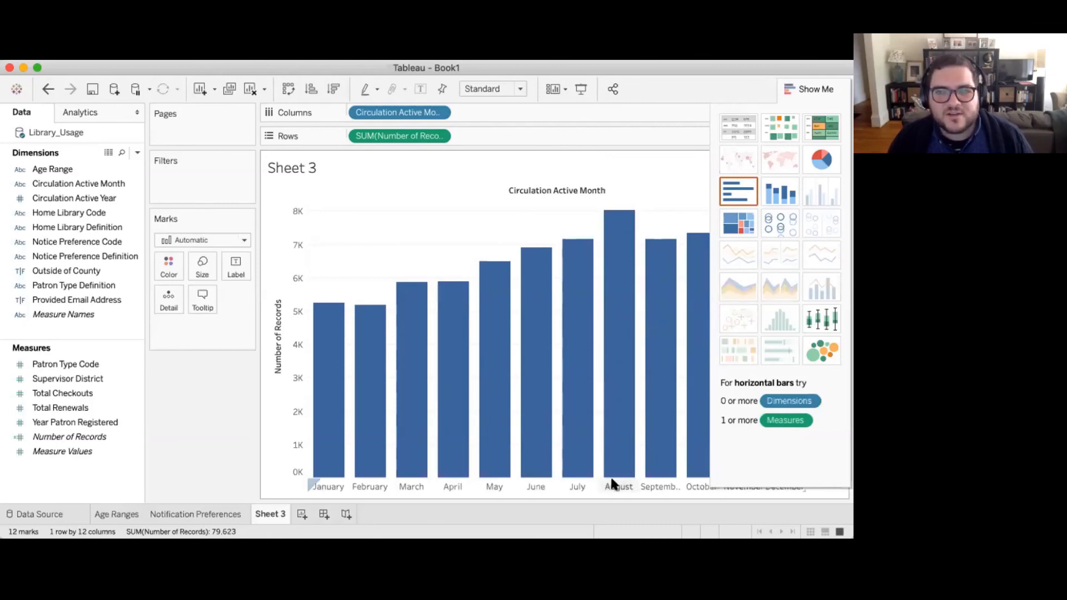
mouse_move(619, 450)
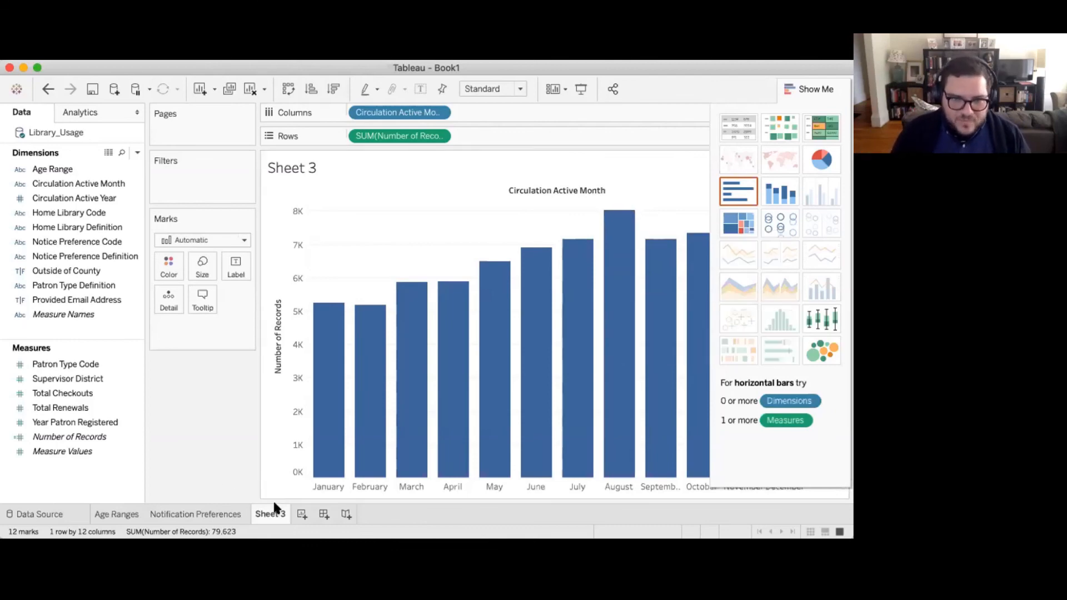
double_click(271, 515)
type("Mon")
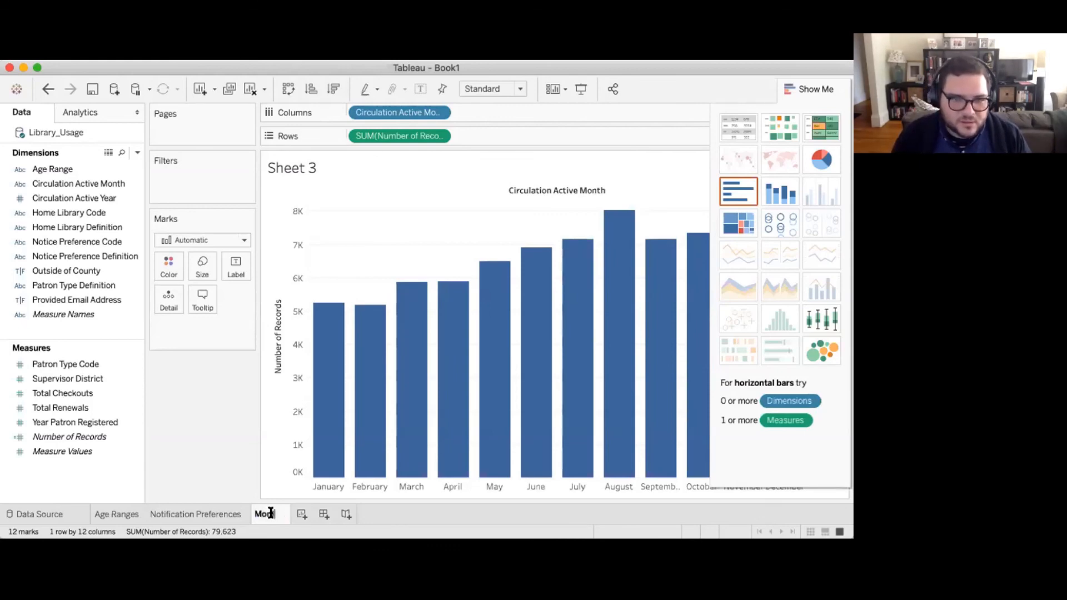
type("thly Checkouts")
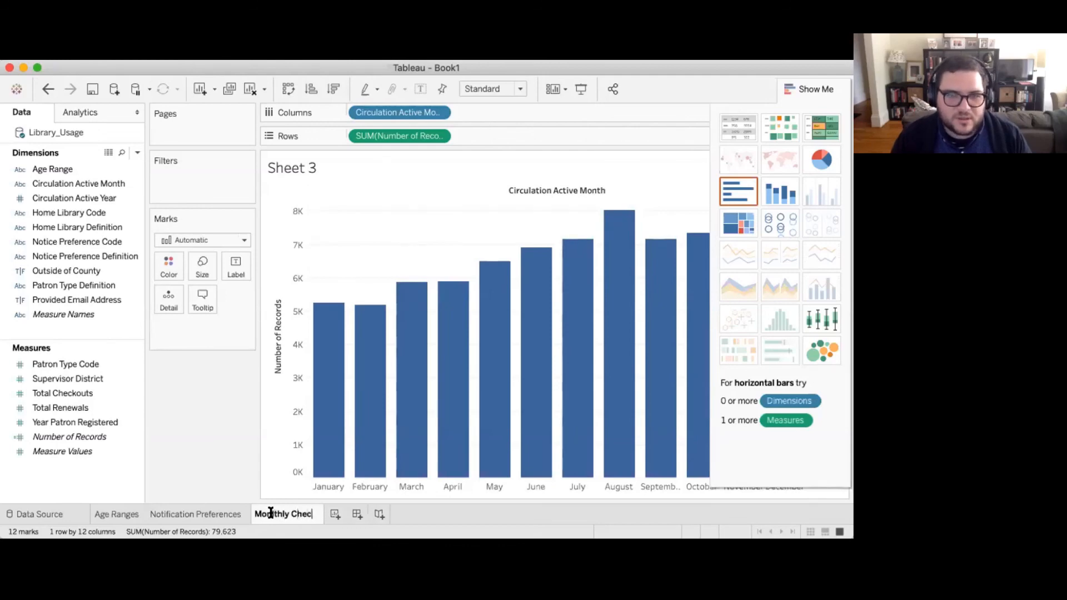
key("Return")
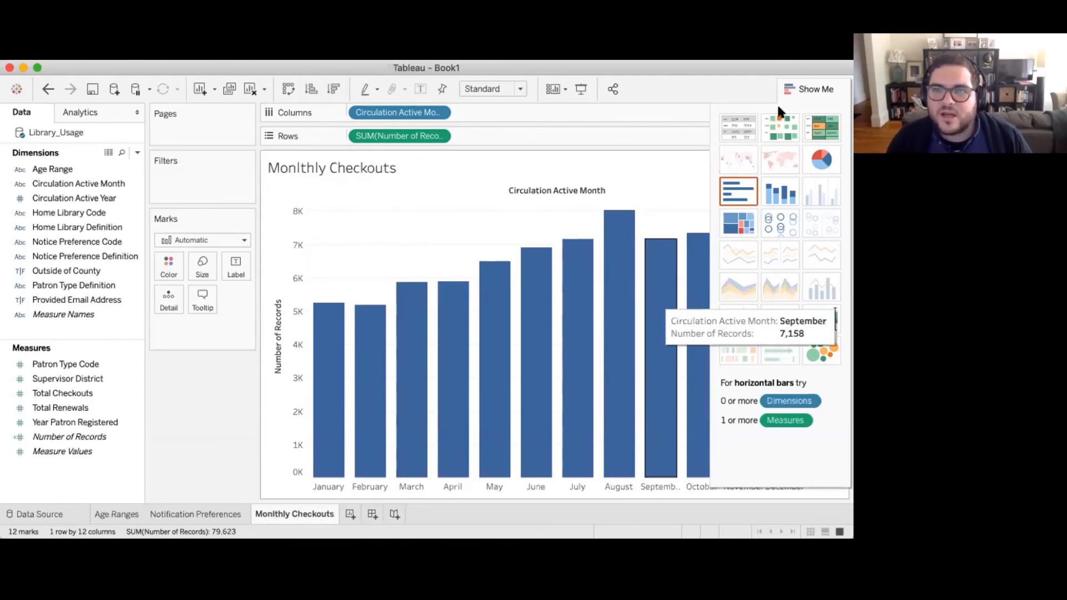
Step: Hide the chart type suggestions and change the monthly chart's mark type to Line
left_click(792, 85)
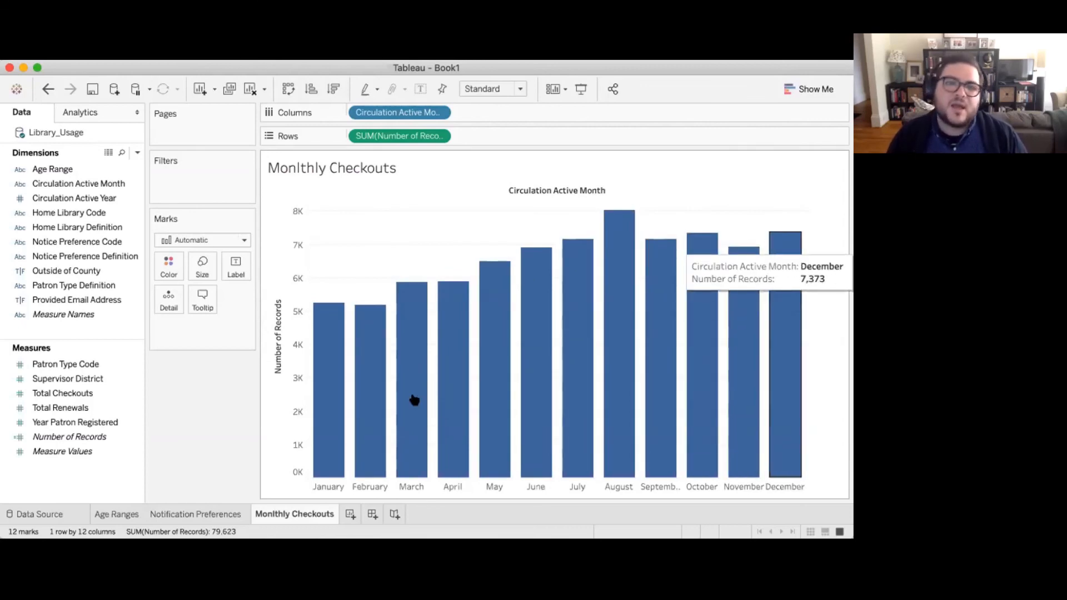
left_click(235, 240)
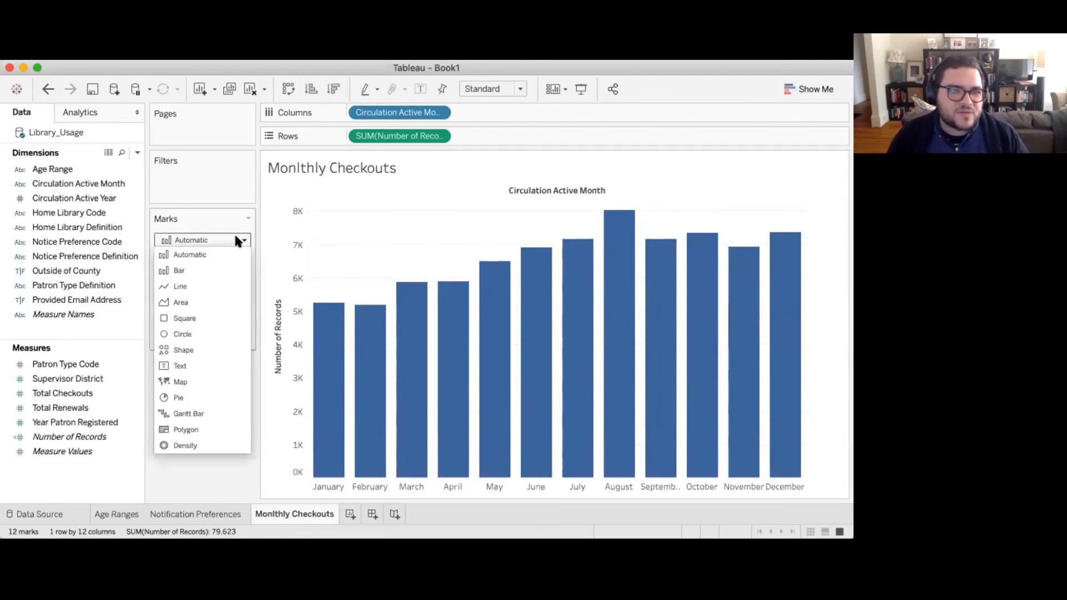
left_click(189, 287)
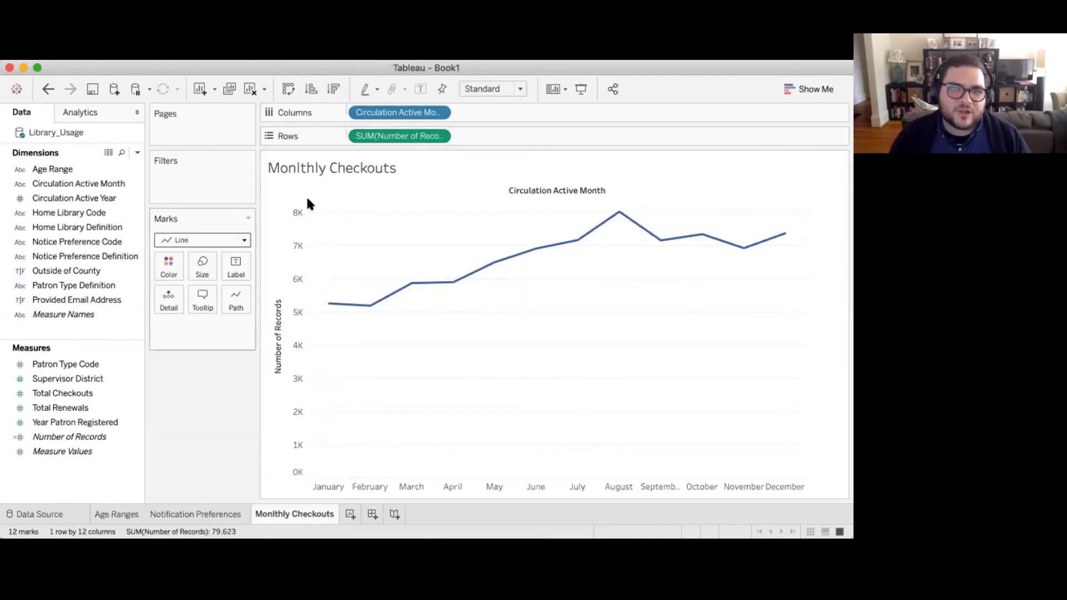
mouse_move(369, 139)
left_mouse_down()
mouse_move(309, 149)
mouse_move(207, 242)
mouse_move(387, 129)
mouse_move(378, 136)
left_mouse_up()
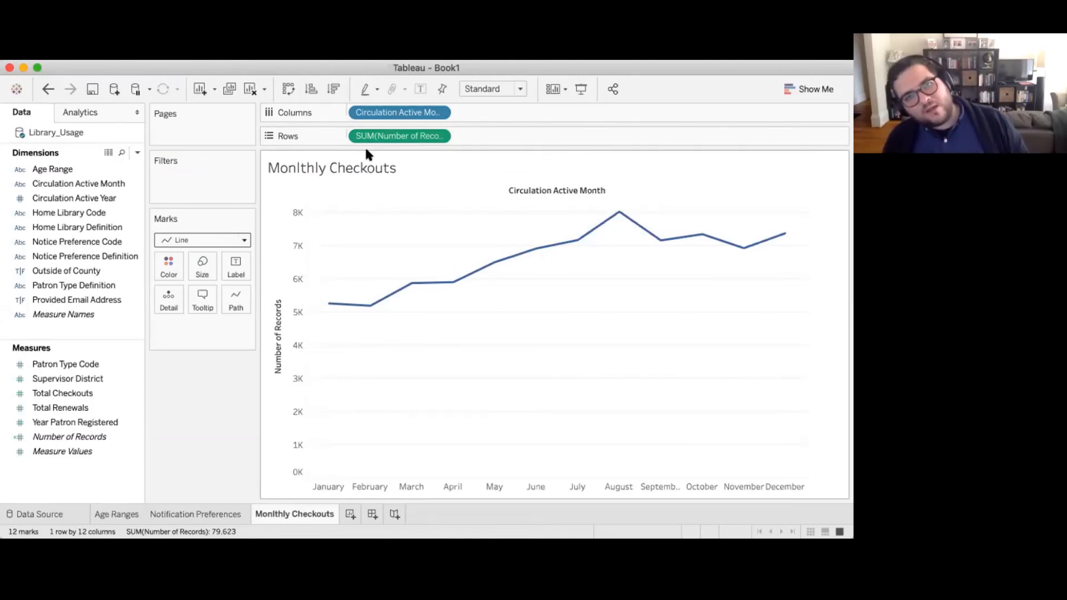
left_click_drag(381, 137, 245, 267)
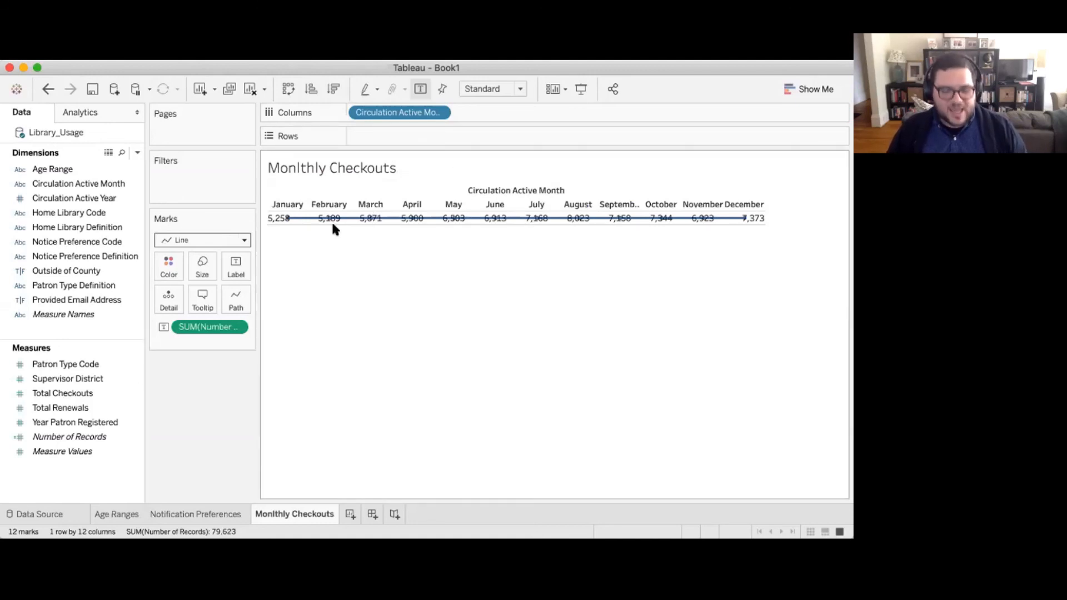
key("super+z")
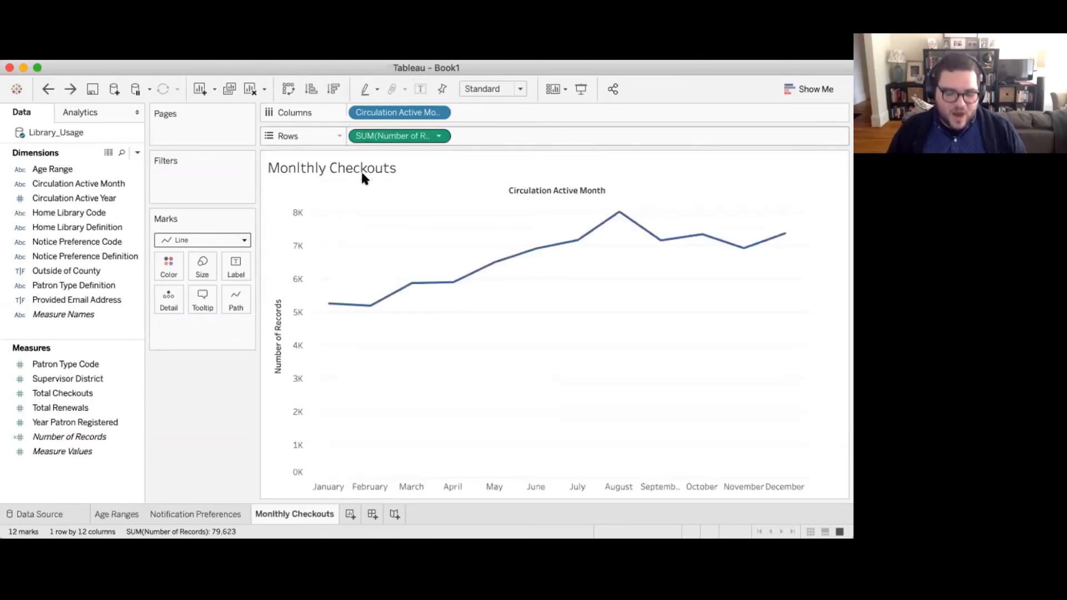
Step: Label the line points with a copy of Number of Records, and try Circulation Active Month as a second label before removing it
left_click_drag(332, 154, 237, 261)
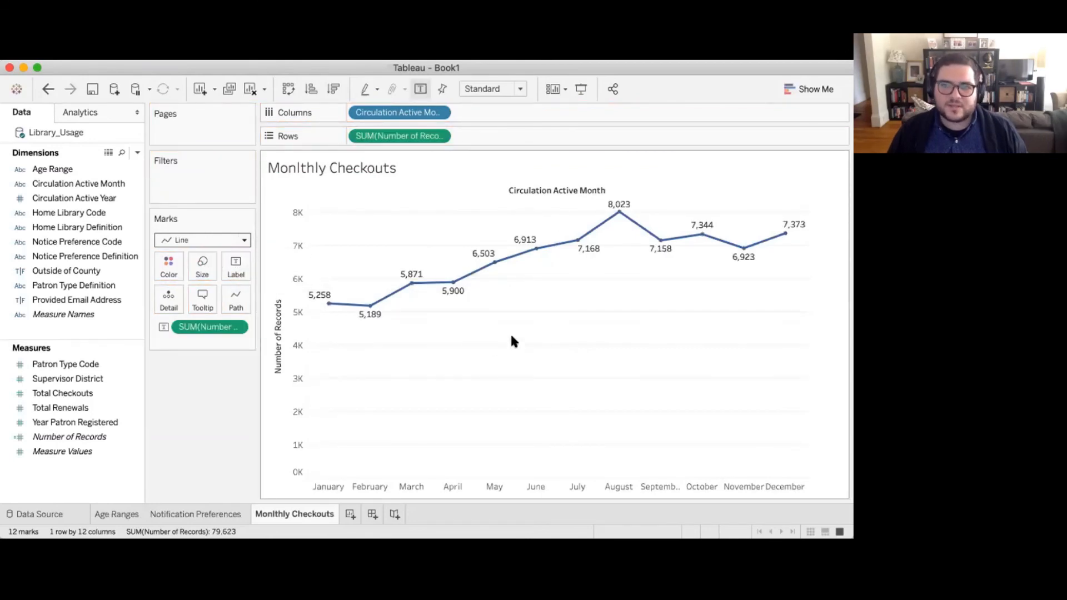
left_click_drag(393, 112, 236, 265)
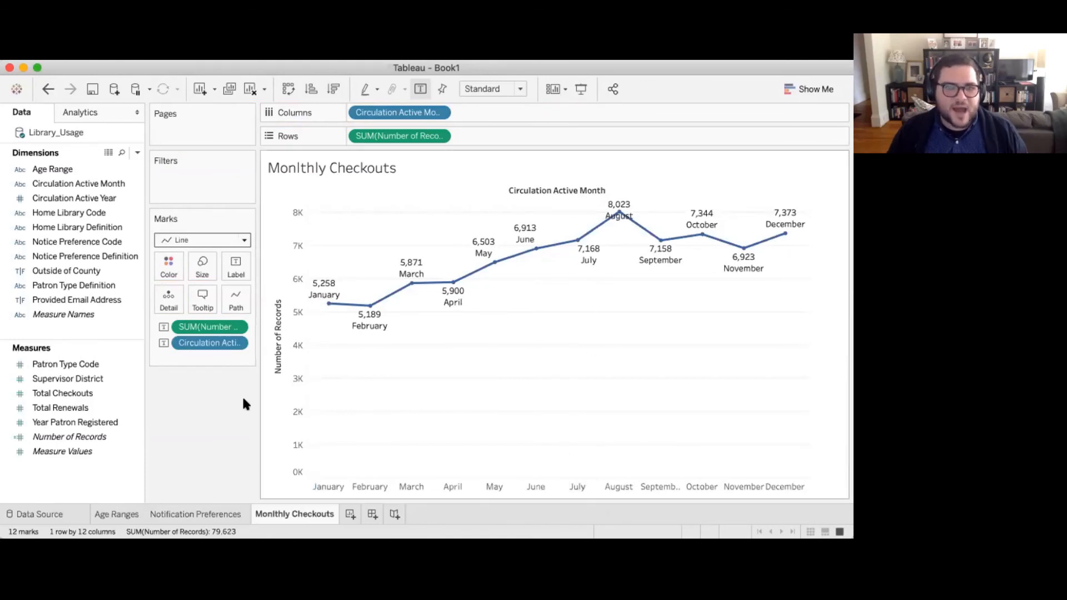
left_click_drag(209, 342, 204, 423)
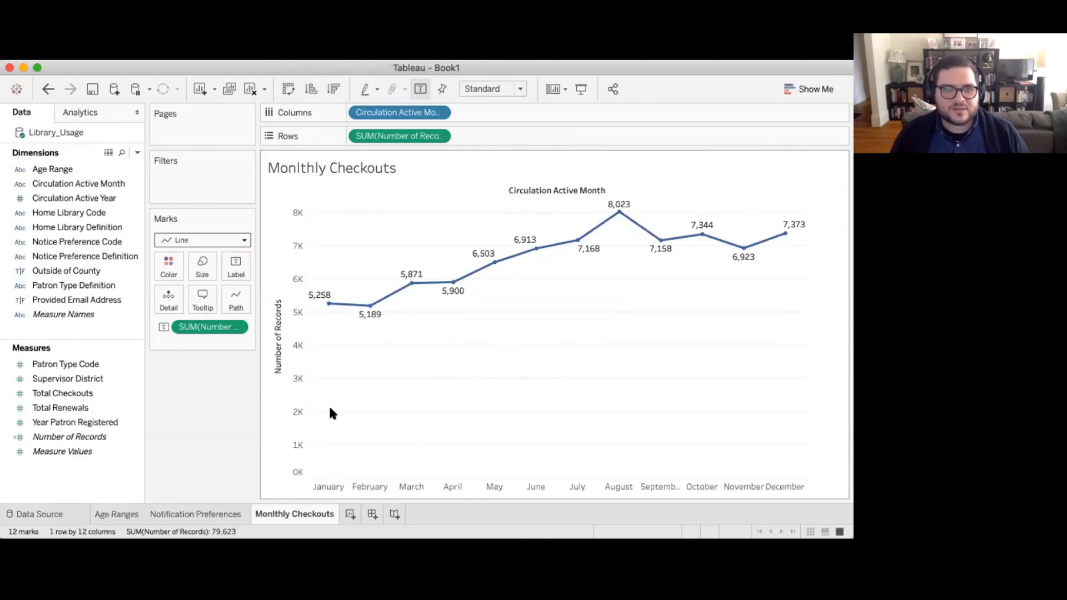
Step: Set the Number of Records axis to a fixed range starting at 4500 and ending at 8500
double_click(297, 377)
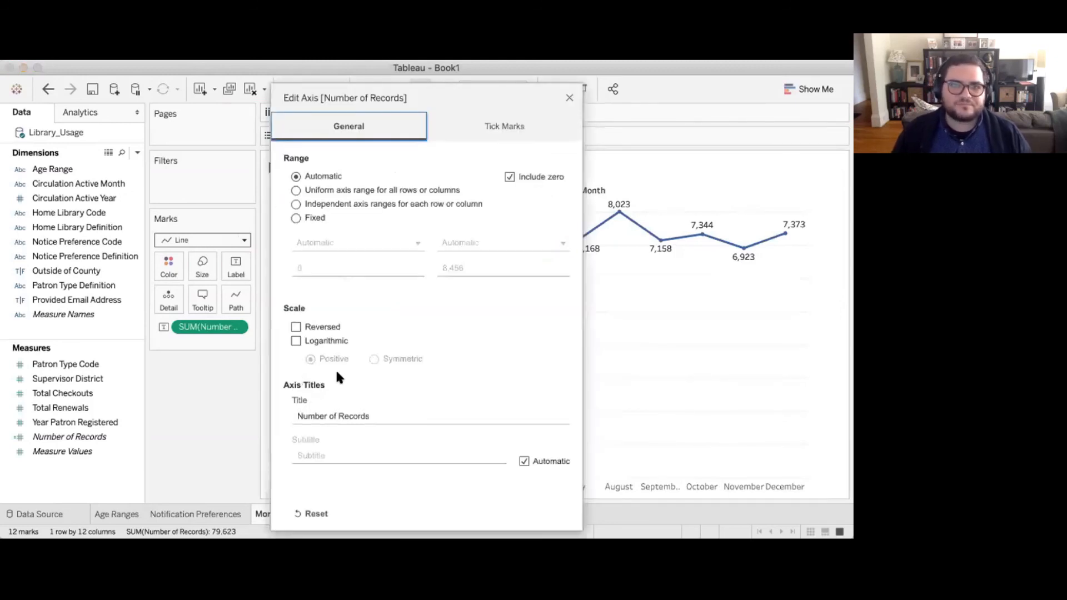
left_click(295, 218)
left_click_drag(375, 103, 127, 127)
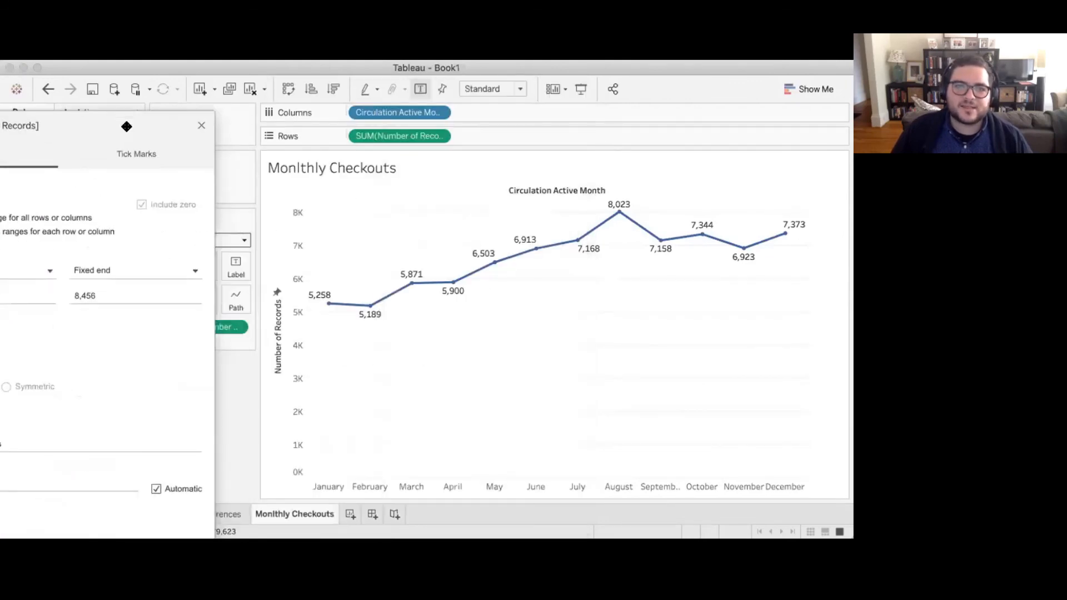
left_click_drag(127, 126, 443, 74)
left_click(310, 239)
type("4500")
key("Tab")
key("Tab")
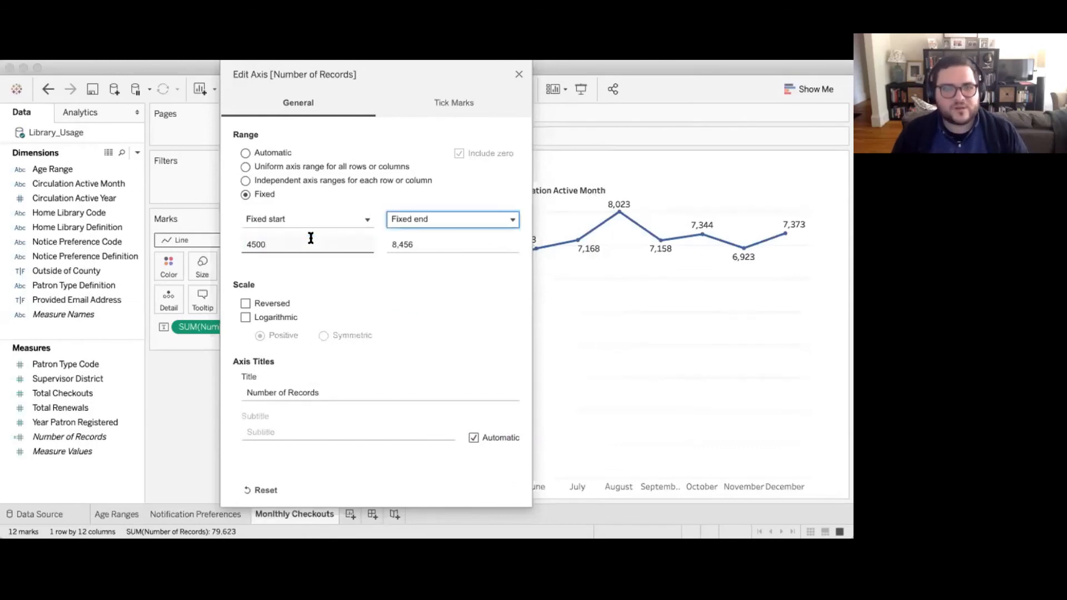
type("8500")
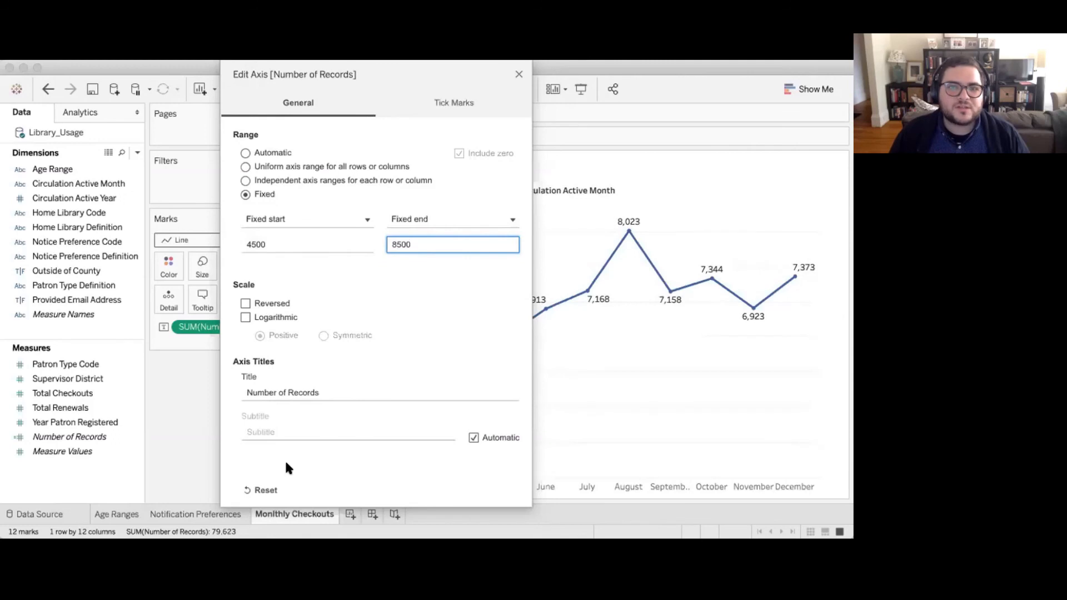
left_click(518, 74)
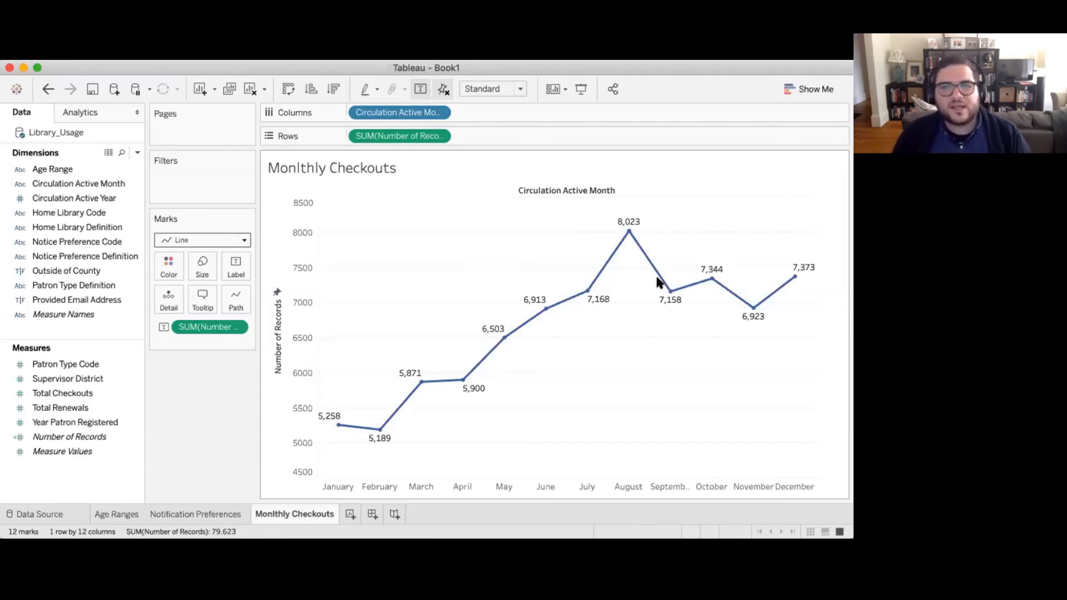
Step: Add an average line to the monthly checkouts line chart
mouse_move(618, 241)
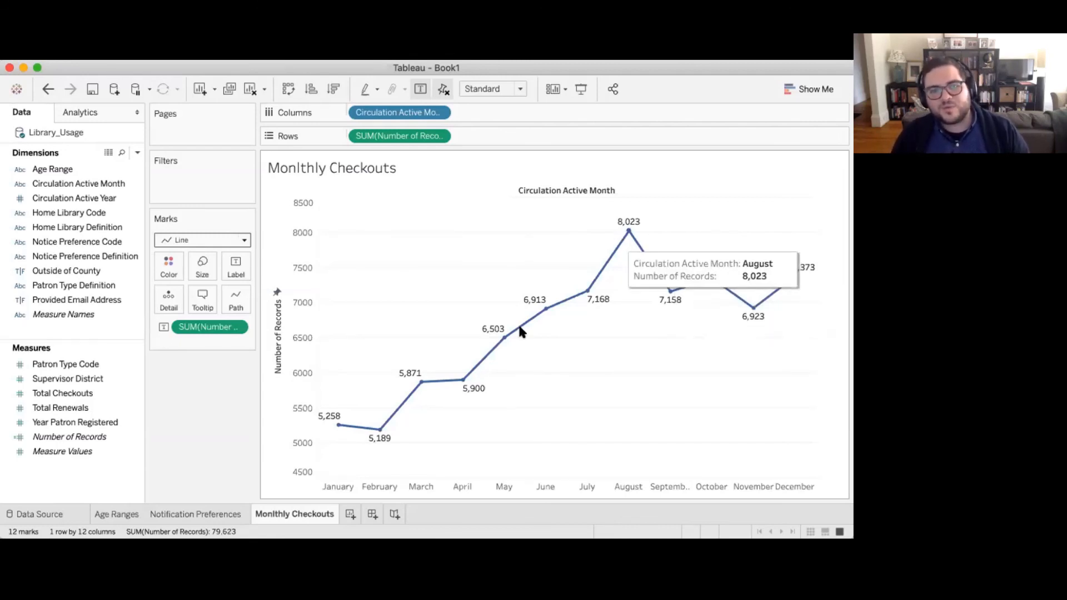
mouse_move(328, 427)
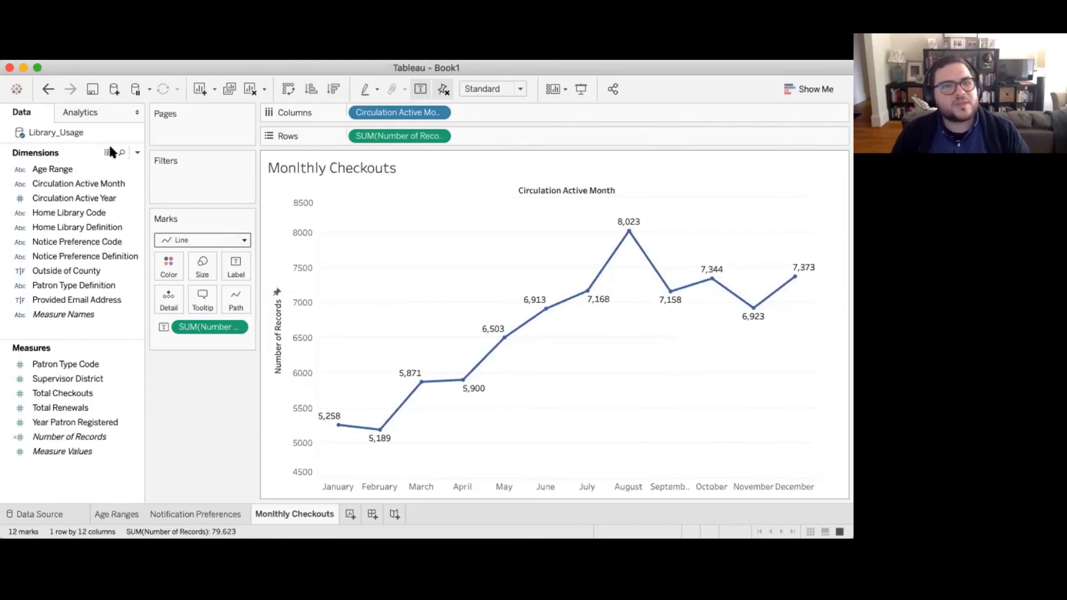
left_click(87, 111)
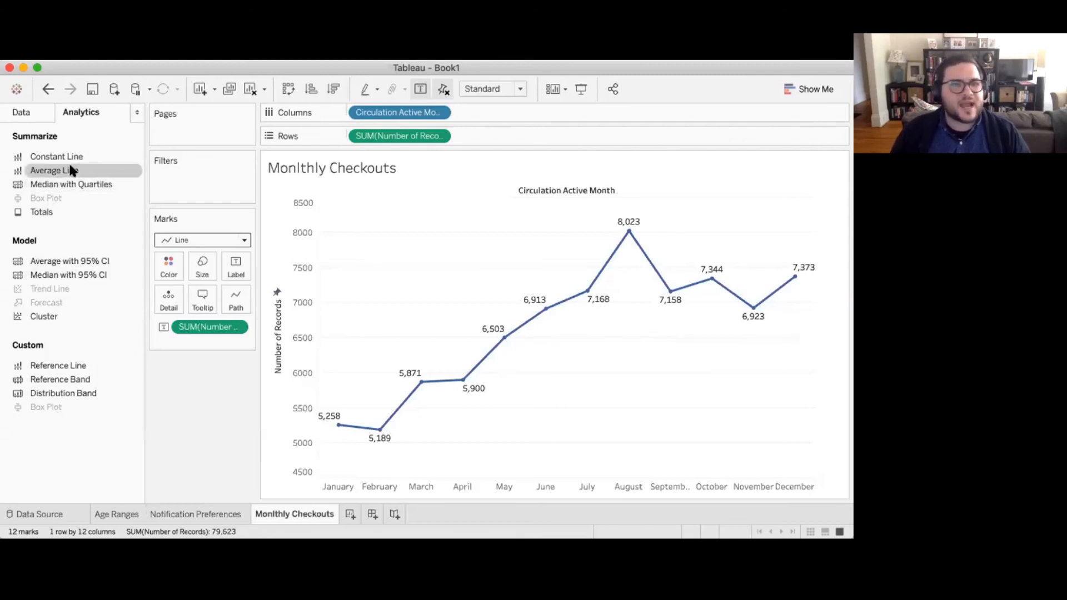
left_click_drag(72, 170, 215, 177)
left_click_drag(135, 176, 417, 295)
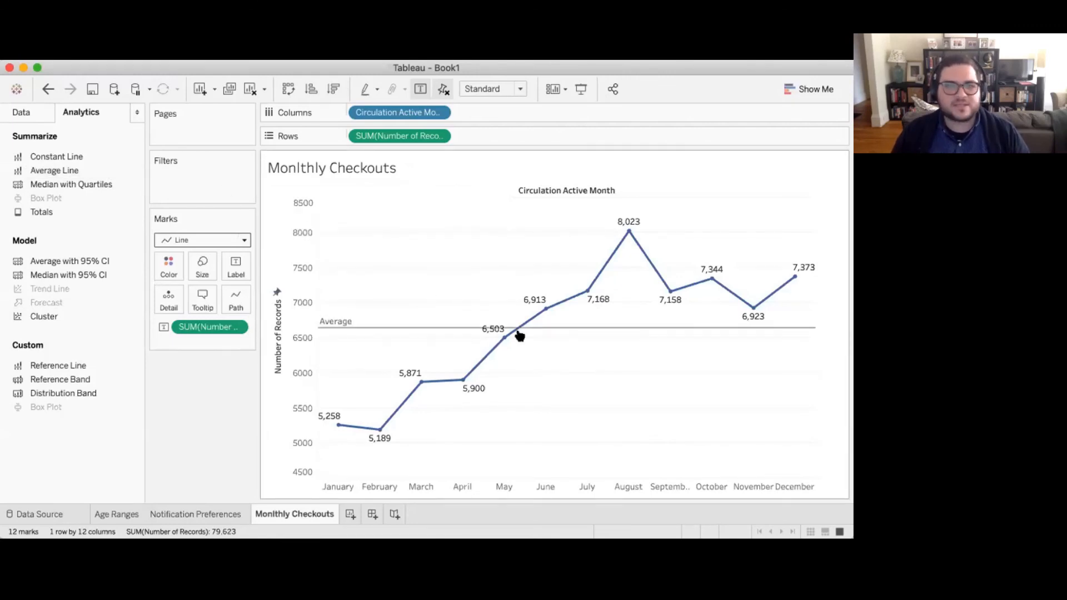
Step: Build a vertical bar chart of Number of Records by Provided Email Address on a new worksheet
mouse_move(420, 330)
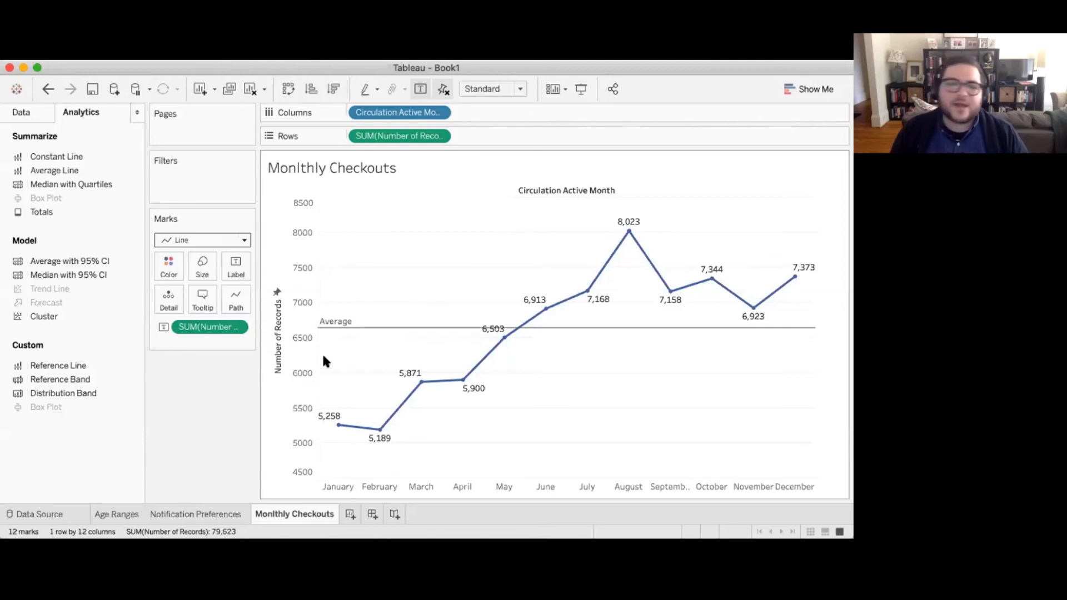
left_click(347, 514)
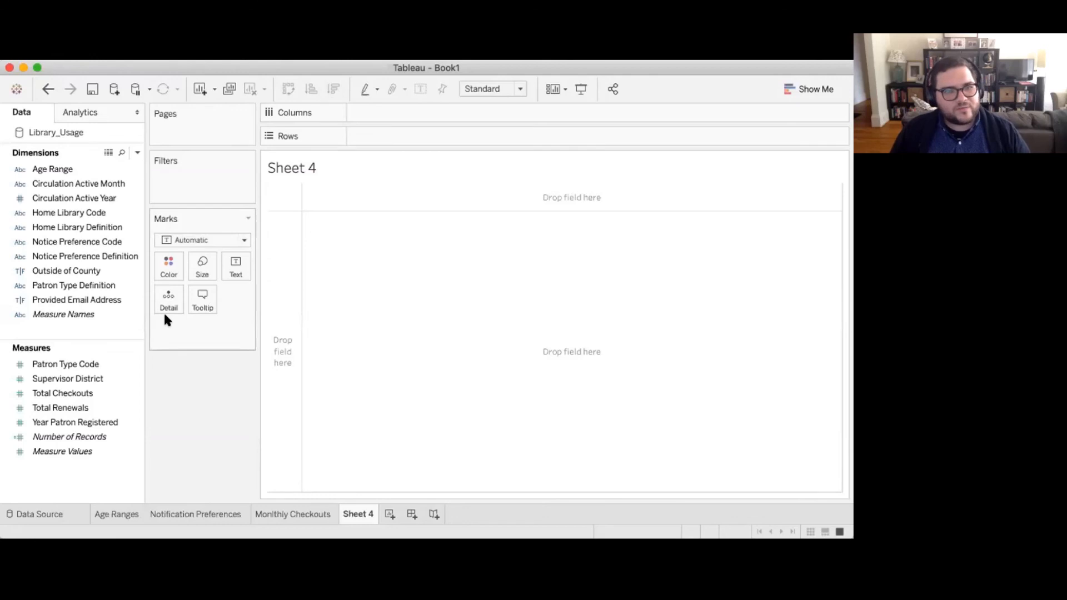
left_click_drag(83, 303, 555, 215)
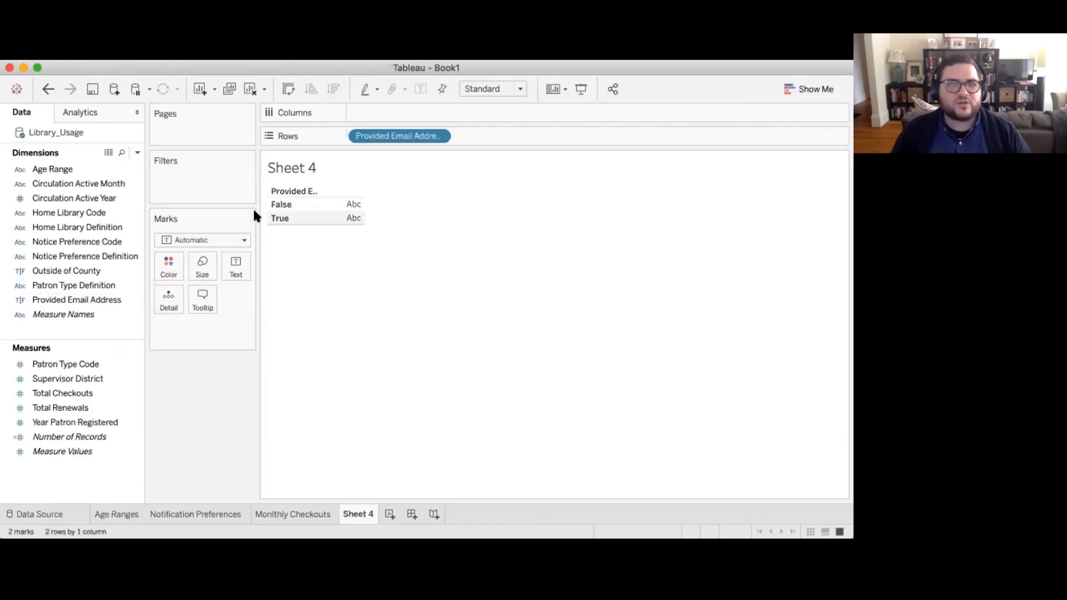
left_click(82, 393)
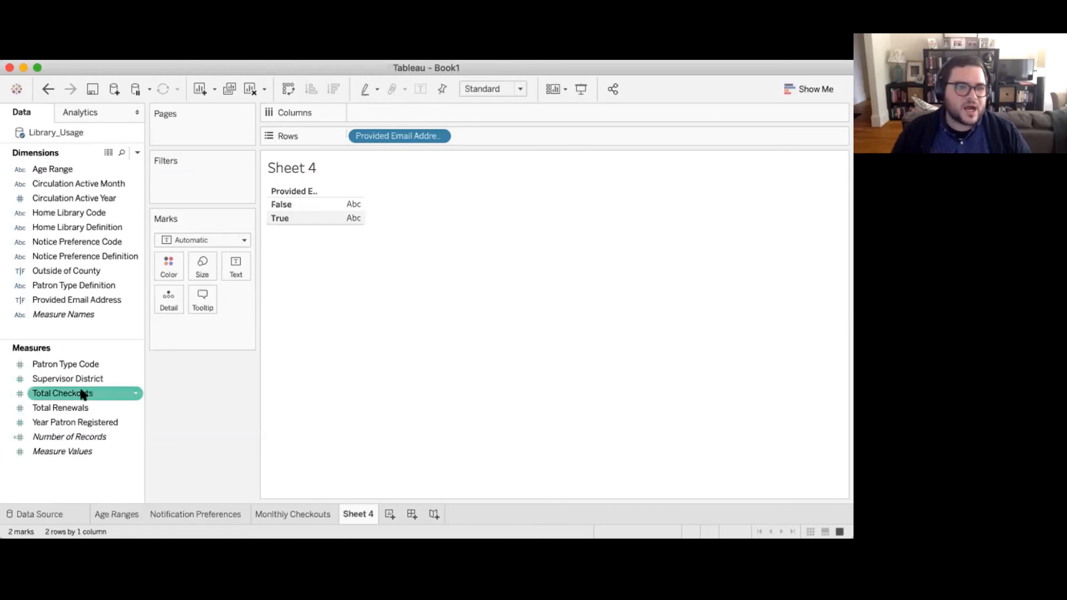
left_click_drag(64, 436, 376, 119)
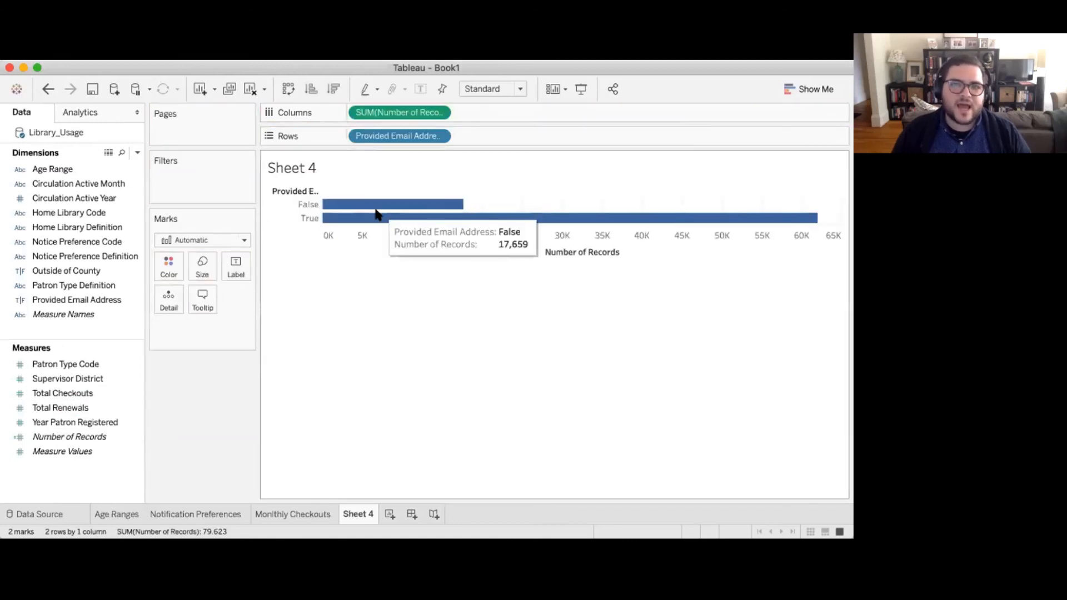
left_click(288, 89)
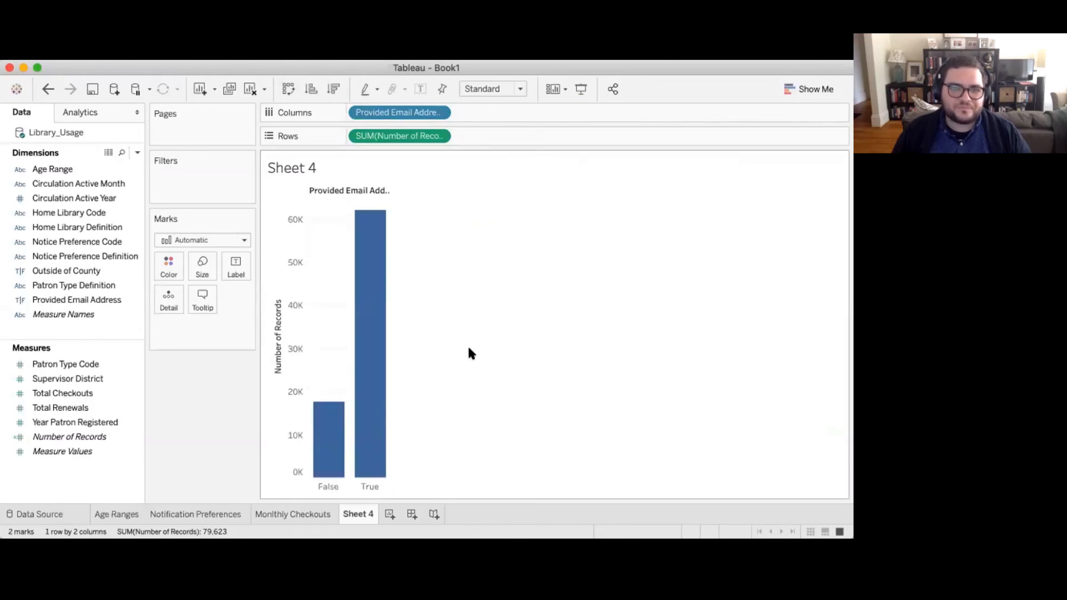
Step: Color the bars by Provided Email Address, keeping the field on the columns as well
mouse_move(391, 437)
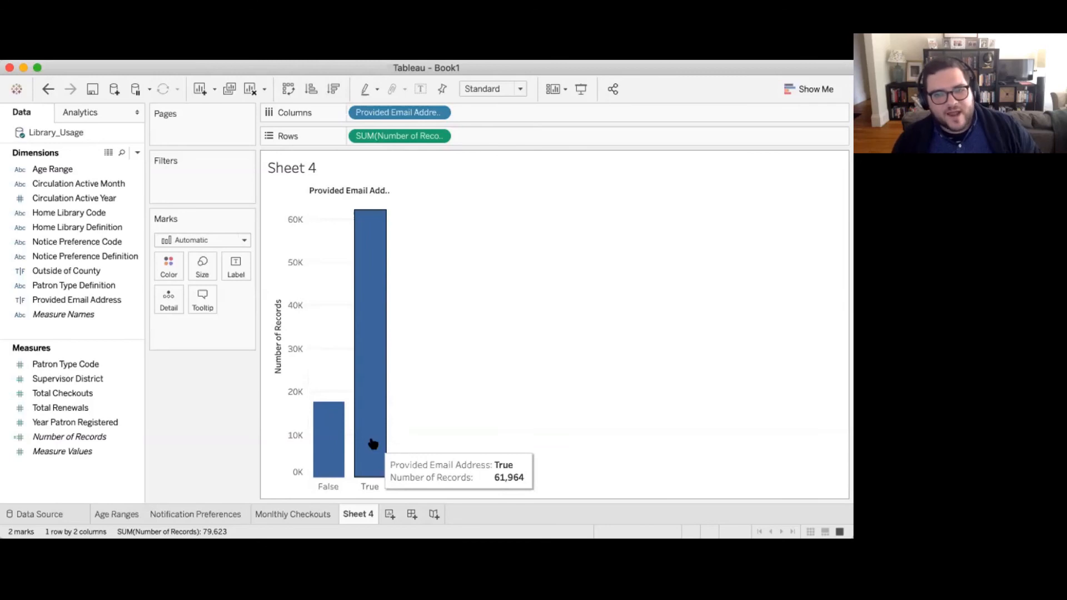
mouse_move(313, 465)
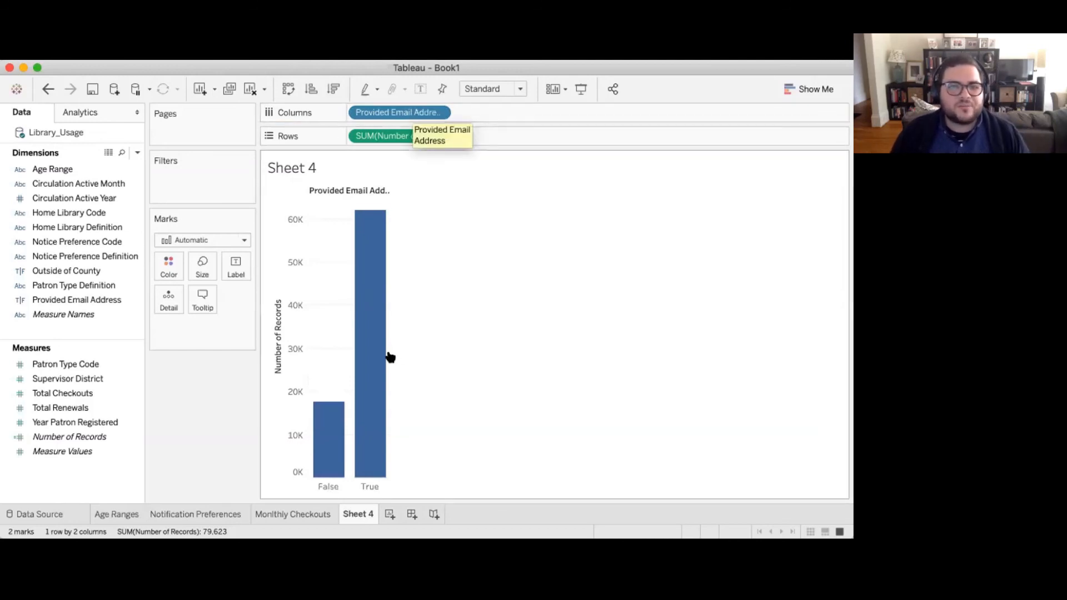
mouse_move(350, 424)
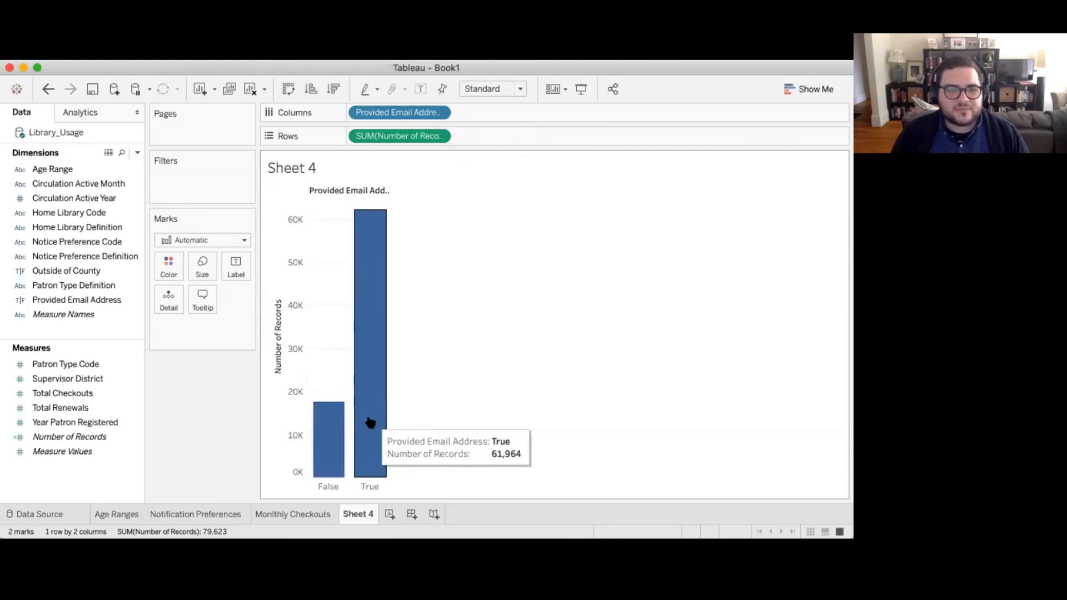
left_click_drag(395, 116, 175, 258)
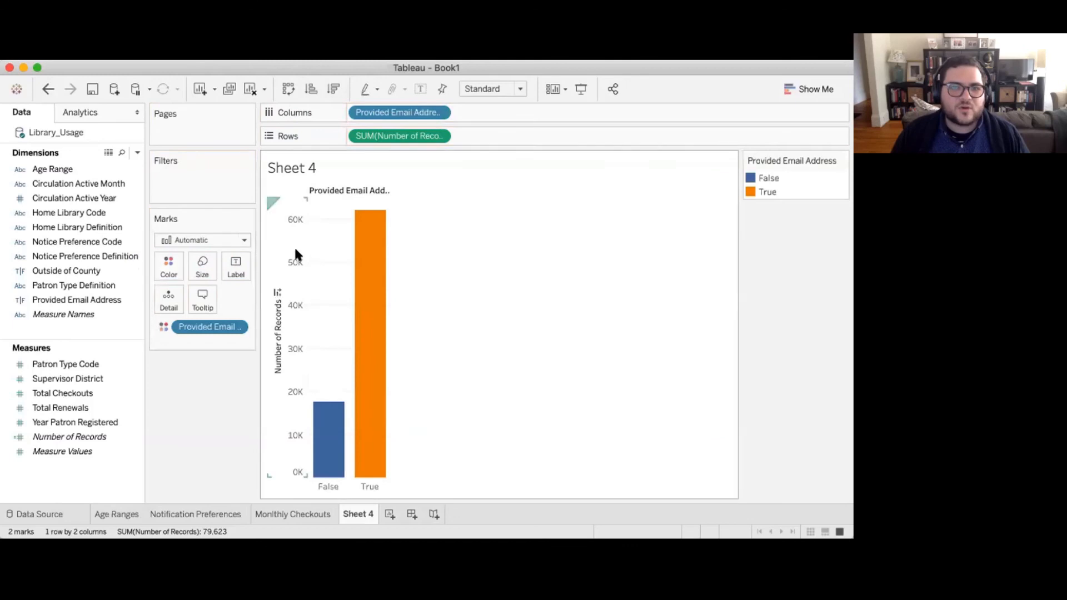
mouse_move(333, 405)
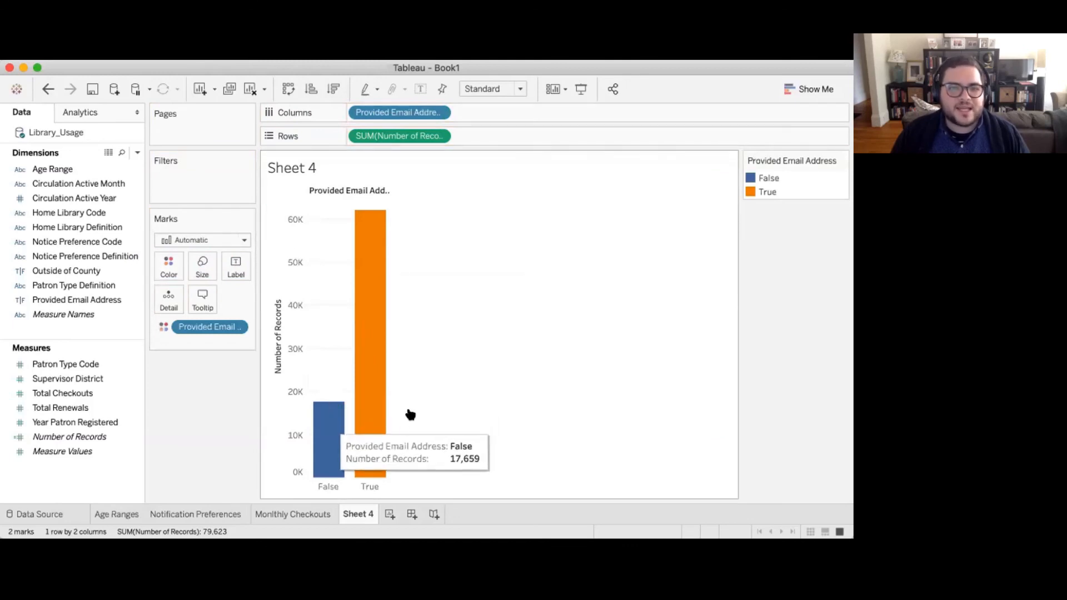
mouse_move(368, 417)
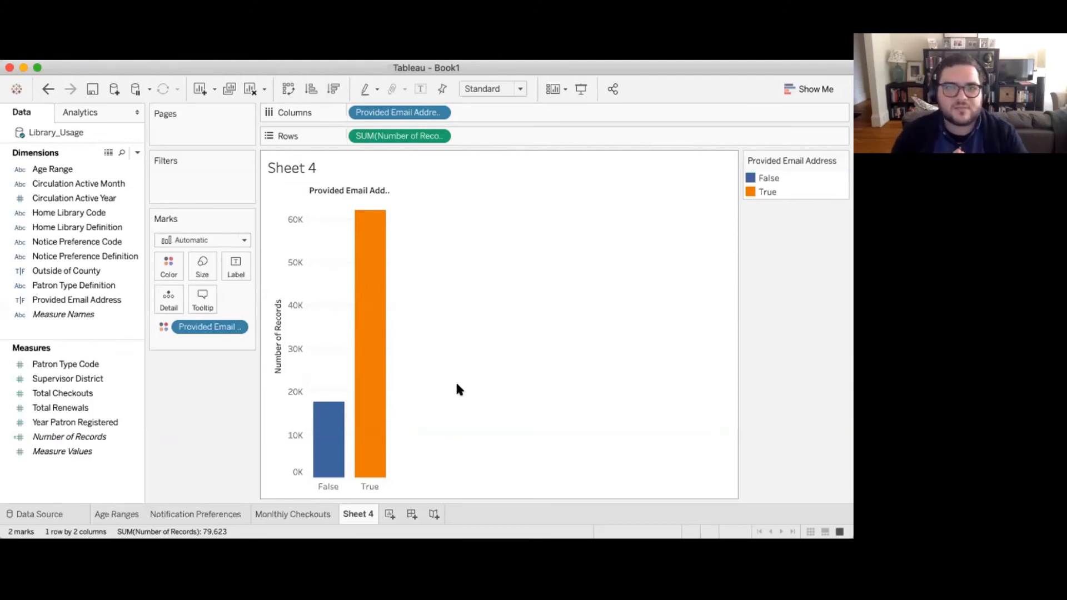
Step: Change the Provided Email Address colors to red for False and green for True
left_click(751, 178)
double_click(751, 178)
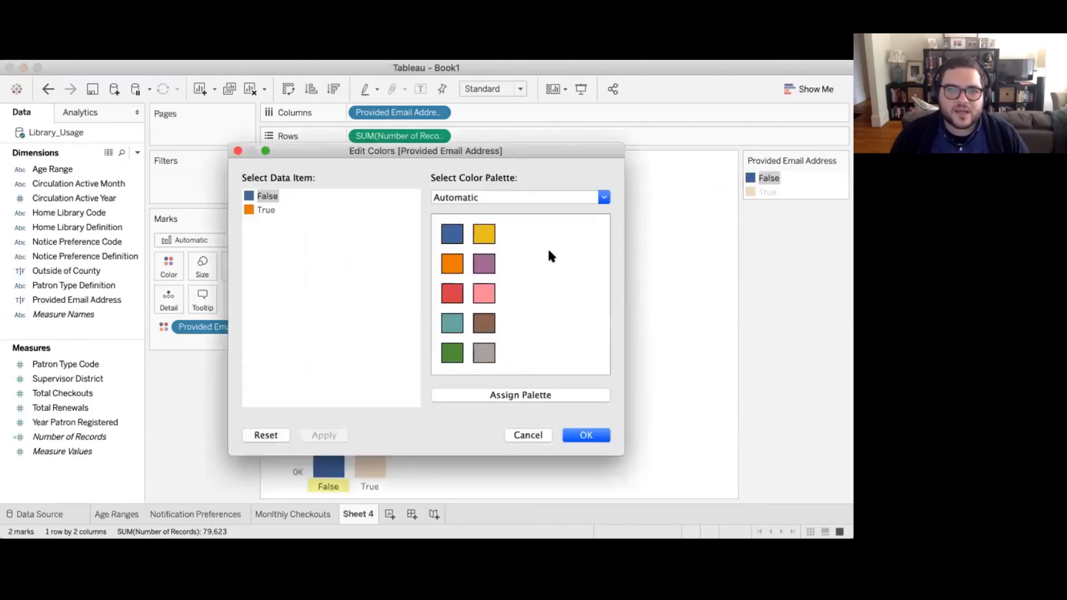
left_click(266, 196)
left_click(453, 293)
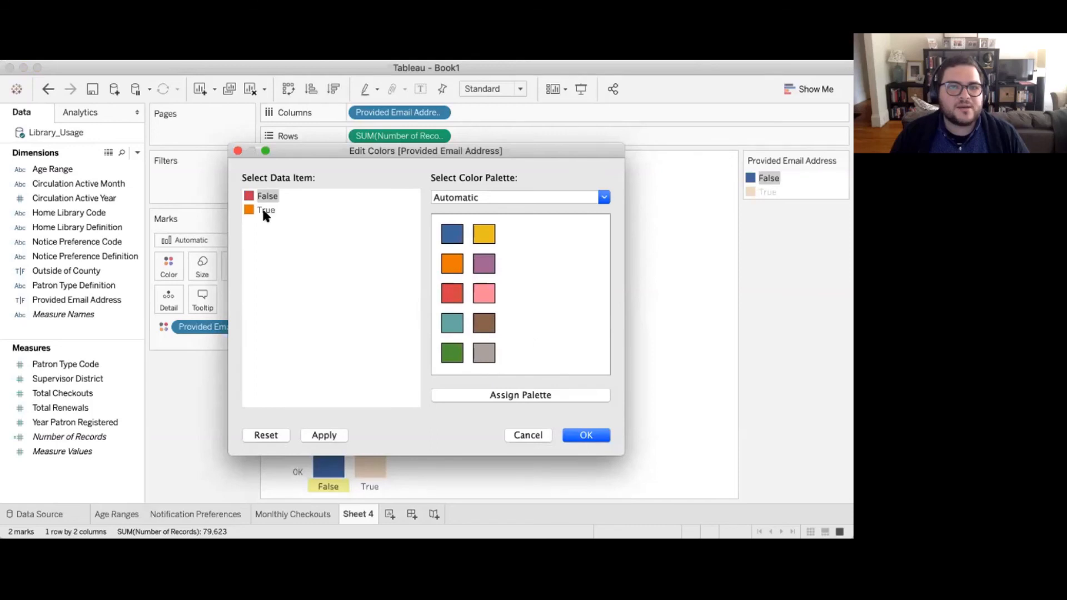
left_click(453, 354)
left_click(606, 434)
left_click(591, 371)
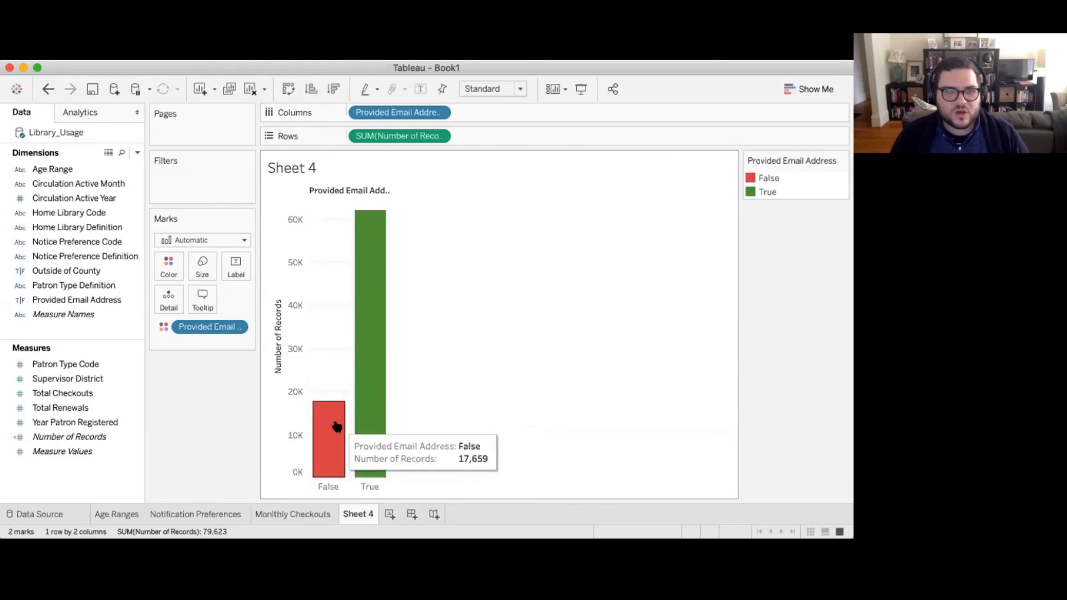
Step: Convert the email address chart to a single stacked bar and widen the bar
mouse_move(376, 410)
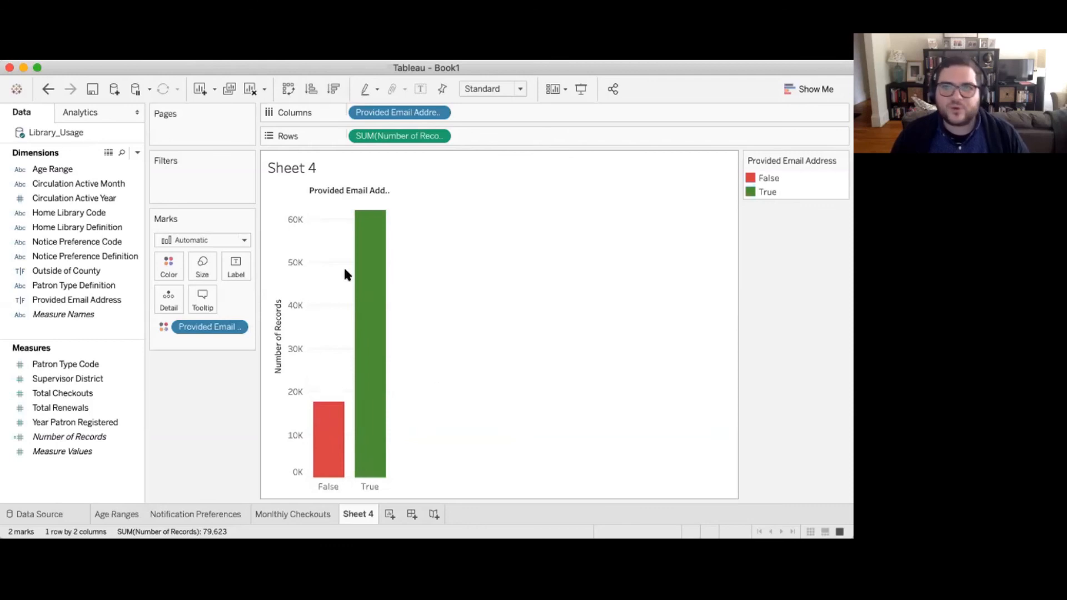
left_click(789, 90)
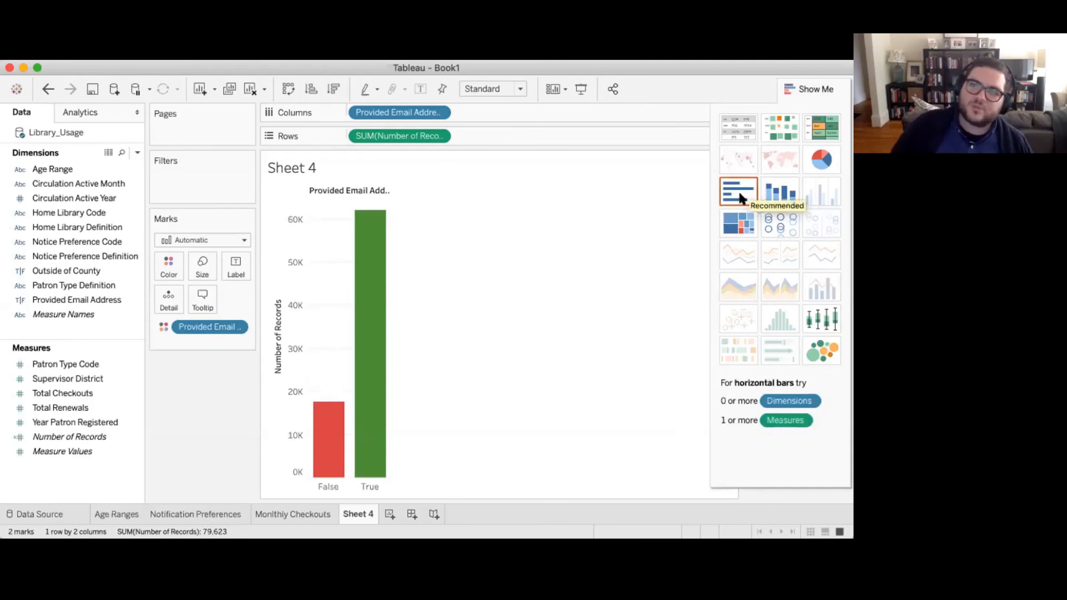
left_click(768, 190)
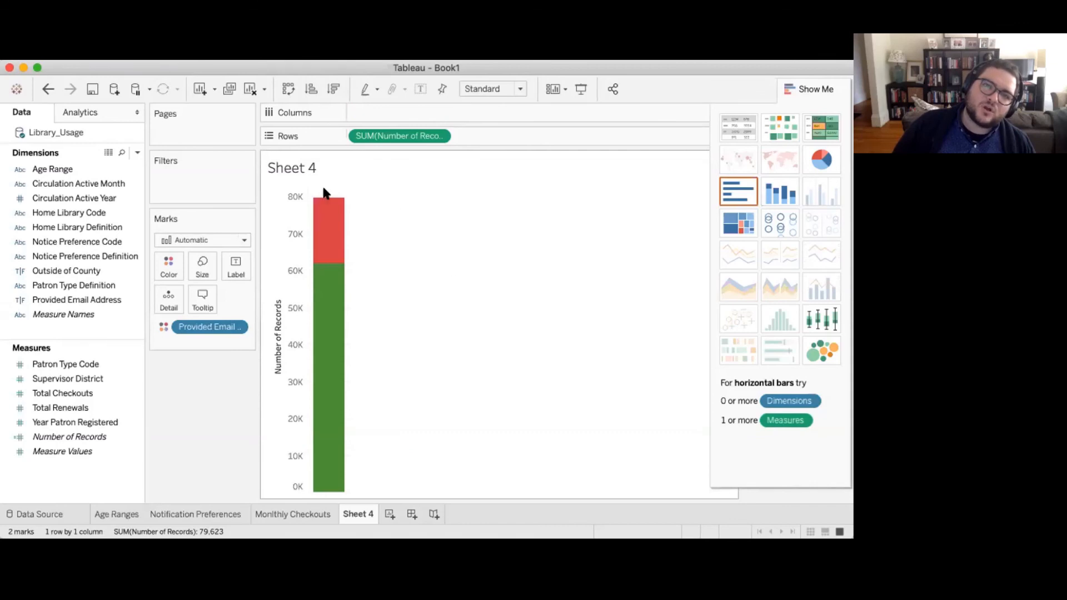
mouse_move(312, 218)
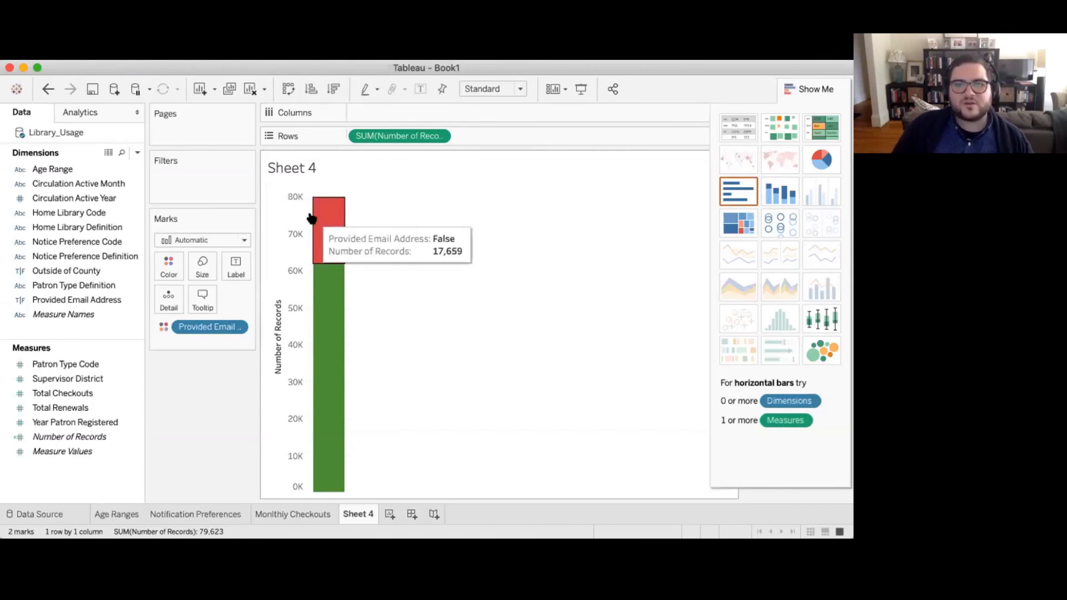
mouse_move(326, 313)
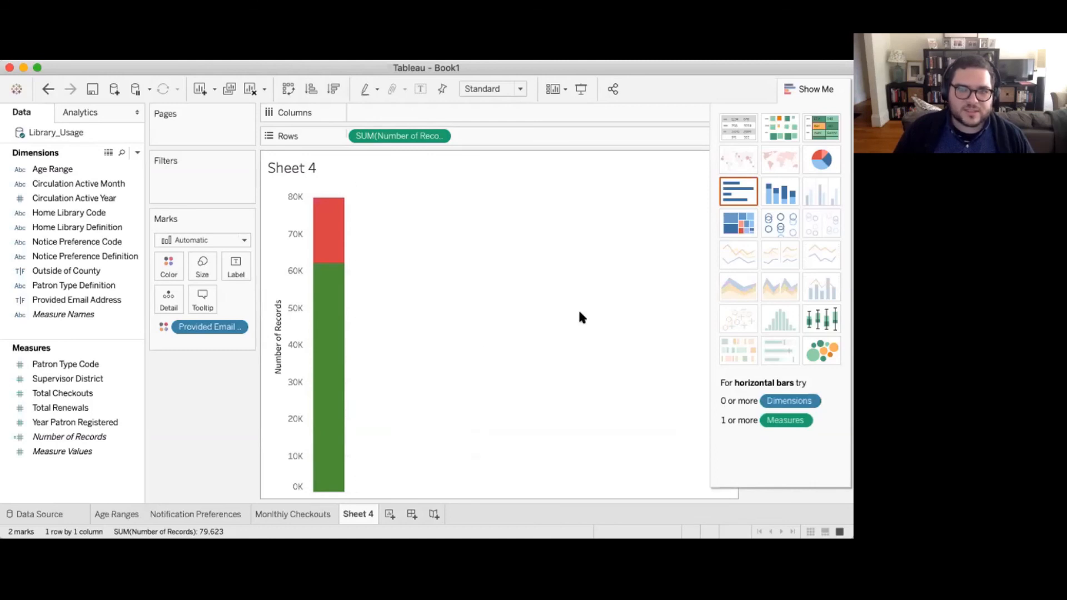
left_click_drag(350, 335, 481, 334)
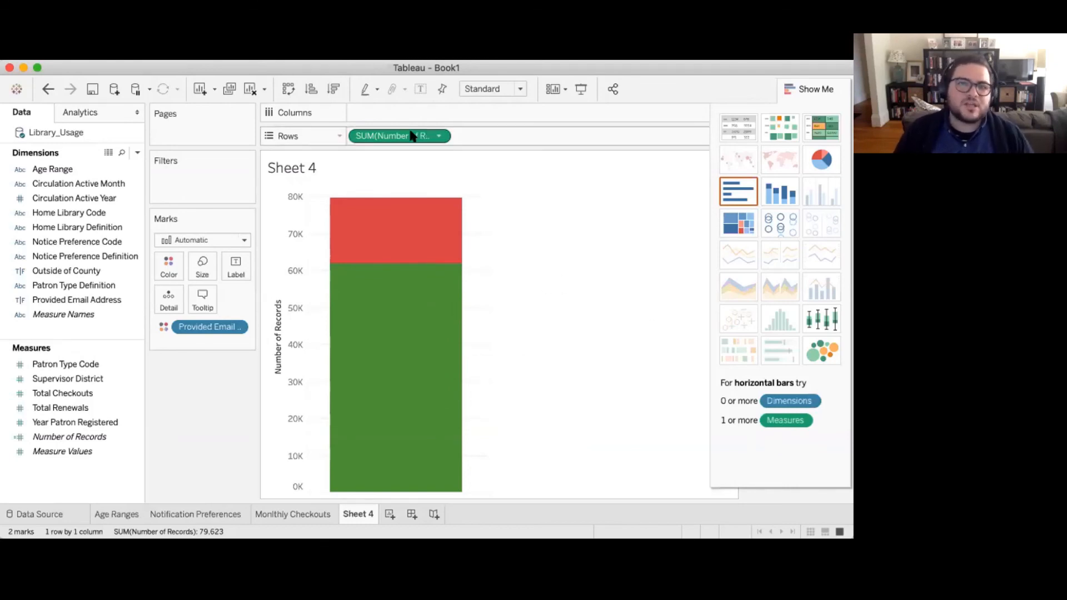
Step: Label the stacked segments with copies of Provided Email Address and Number of Records
mouse_move(411, 136)
left_mouse_down()
mouse_move(372, 156)
mouse_move(402, 133)
left_mouse_up()
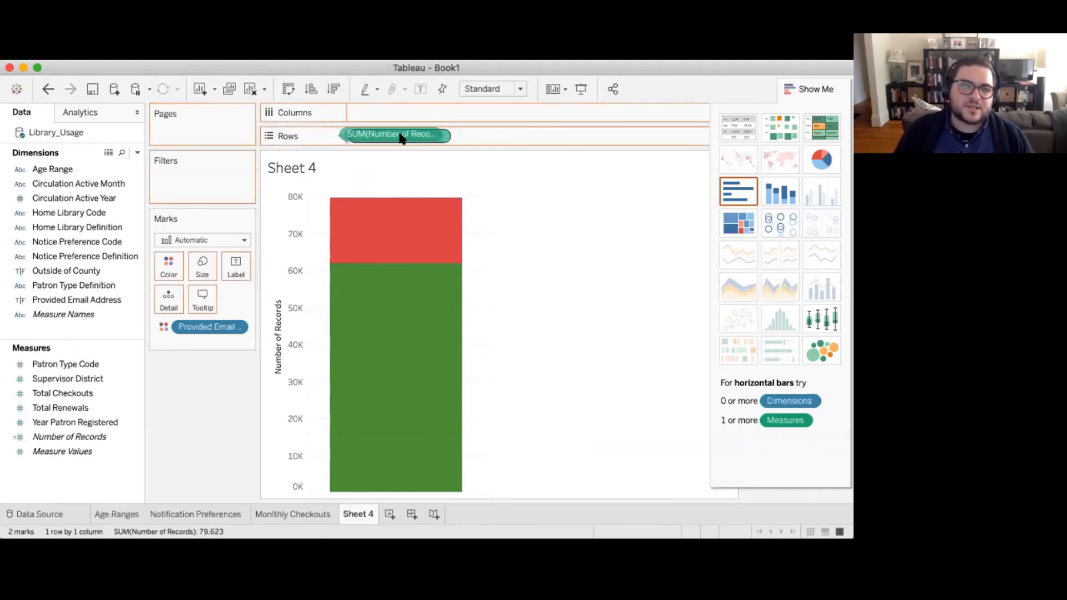
left_click_drag(211, 325, 235, 273)
mouse_move(413, 377)
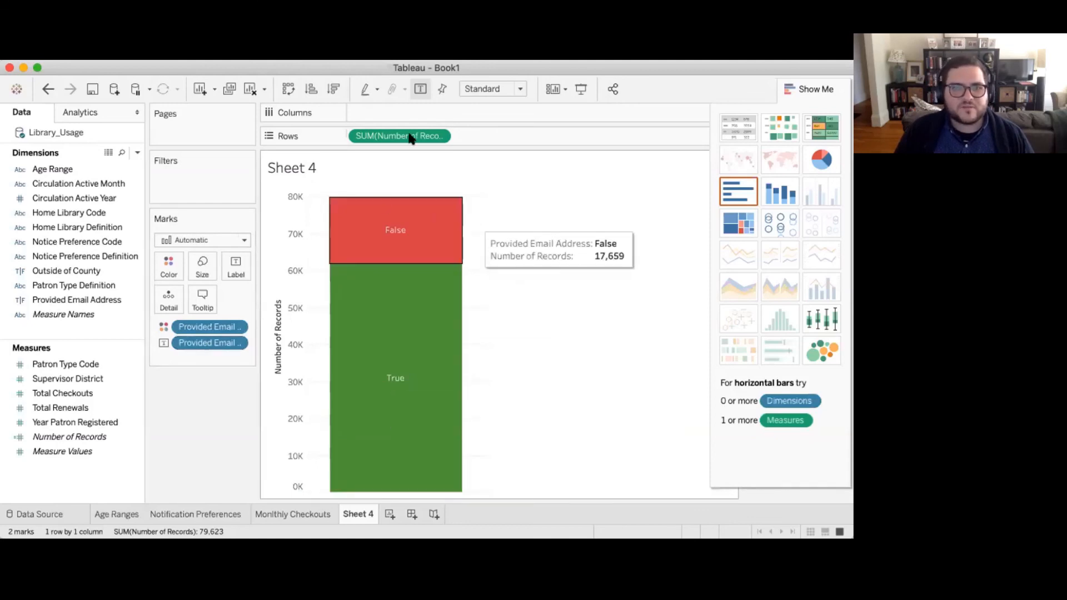
left_click_drag(390, 150, 236, 268)
mouse_move(435, 240)
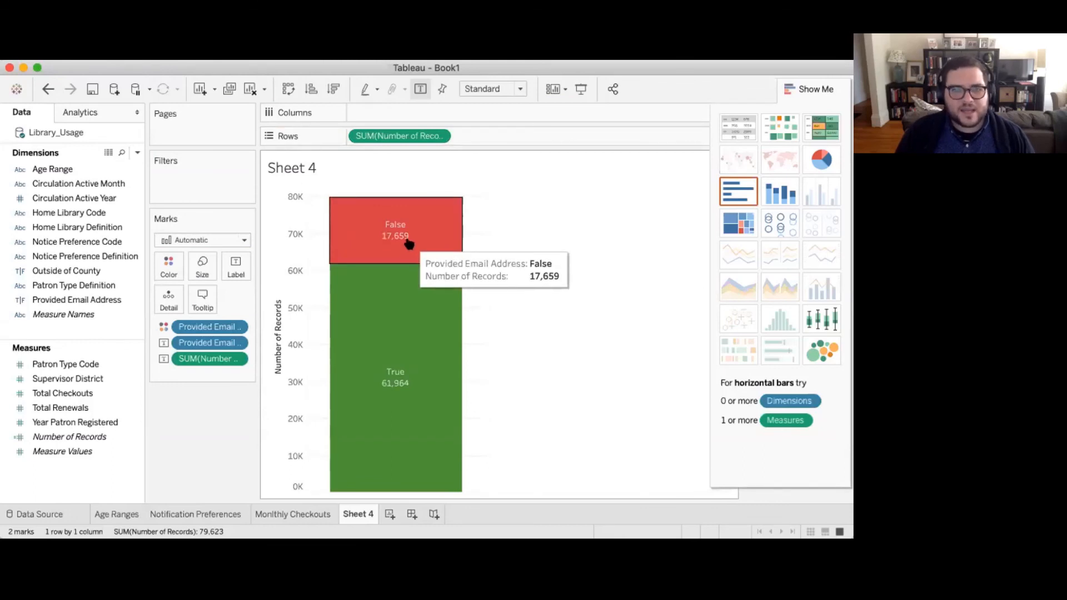
Step: Show the Number of Records label as Percent of Total using a quick table calculation
mouse_move(346, 271)
mouse_move(369, 245)
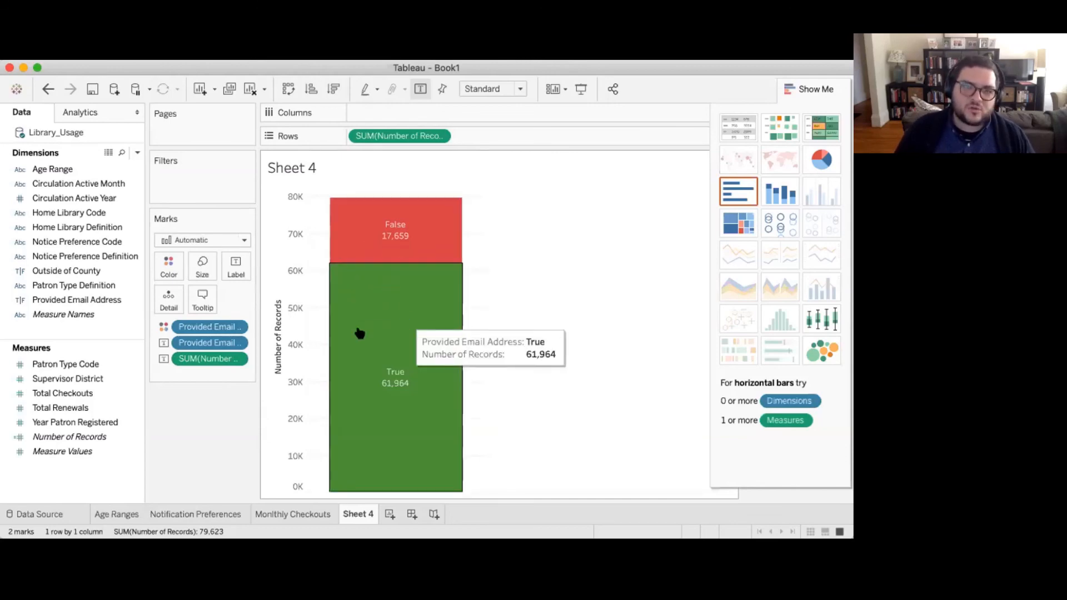
right_click(236, 359)
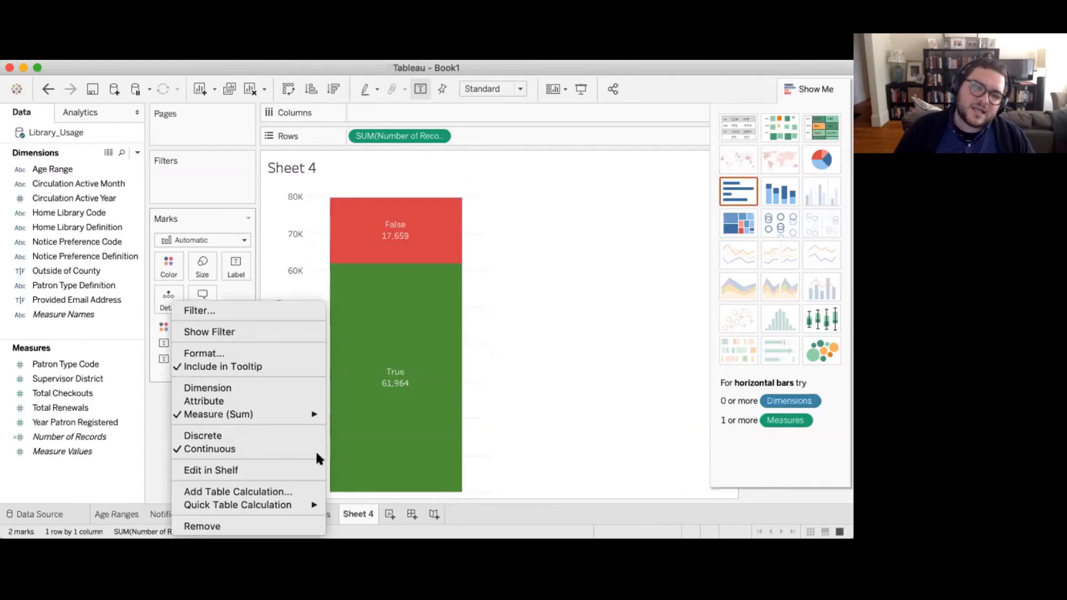
mouse_move(305, 503)
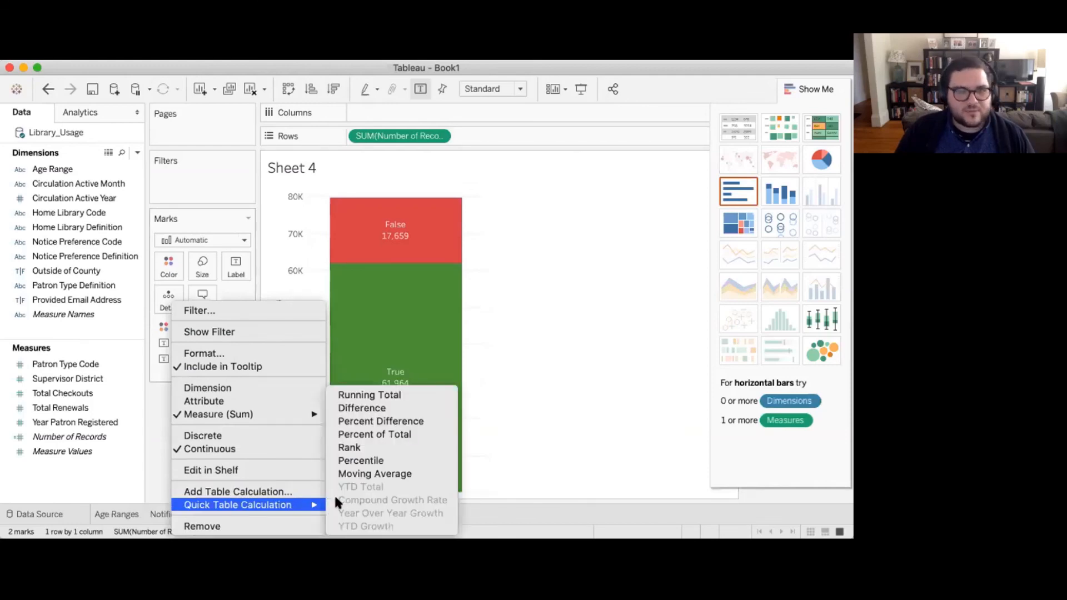
left_click(395, 435)
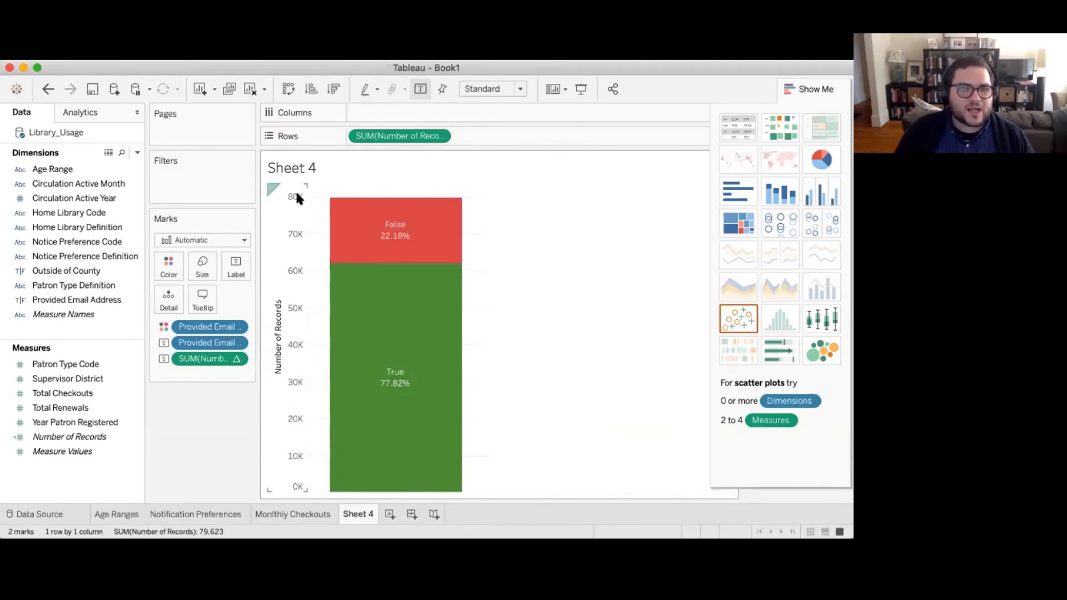
Step: Review the general and tick mark settings of the Number of Records axis, then close them unchanged
mouse_move(383, 199)
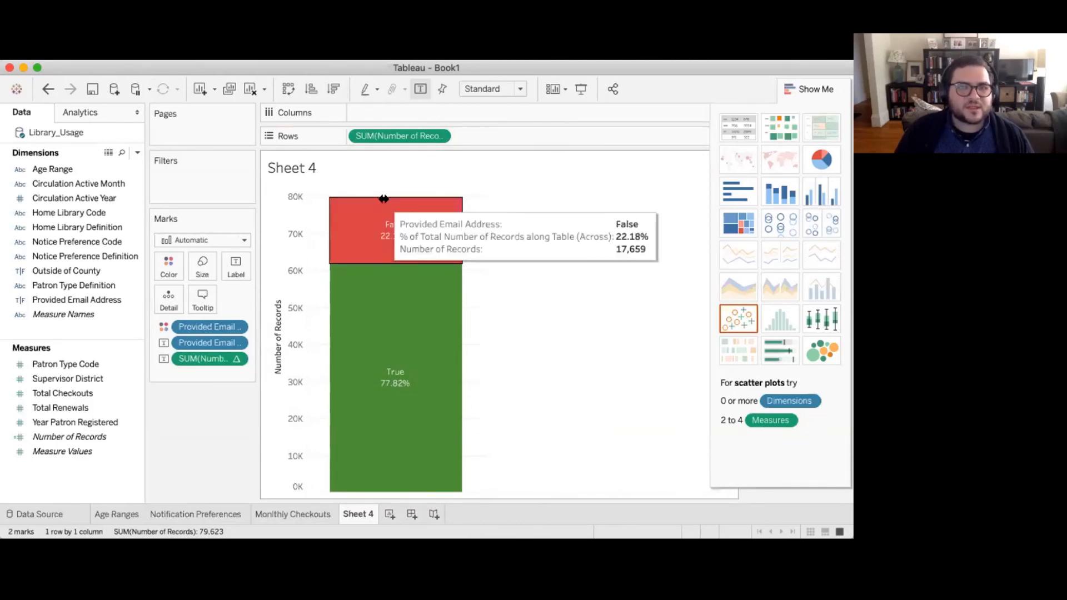
left_click(296, 205)
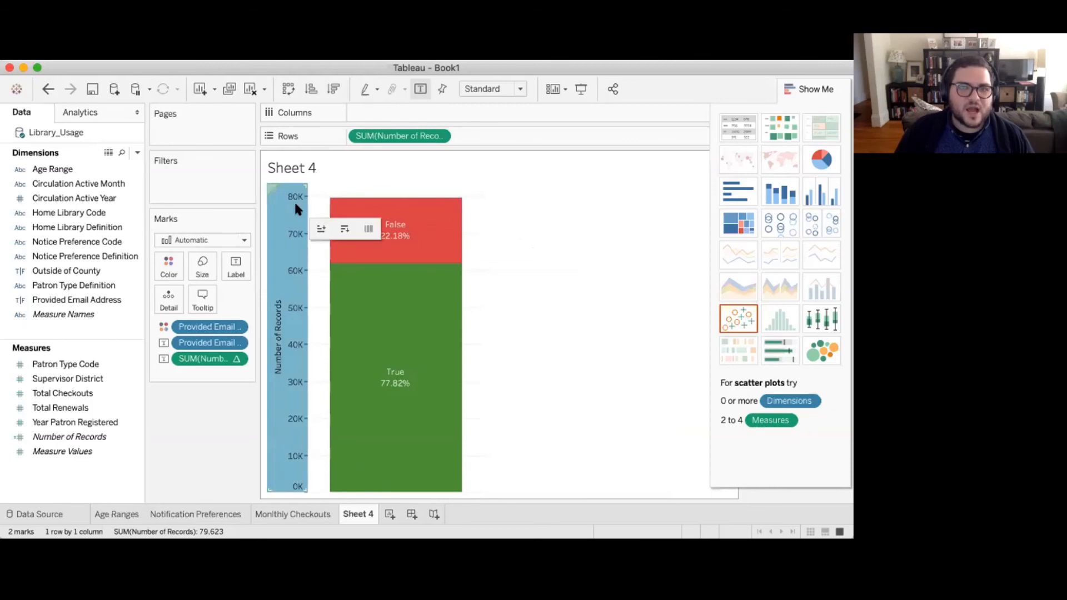
right_click(295, 205)
key("Escape")
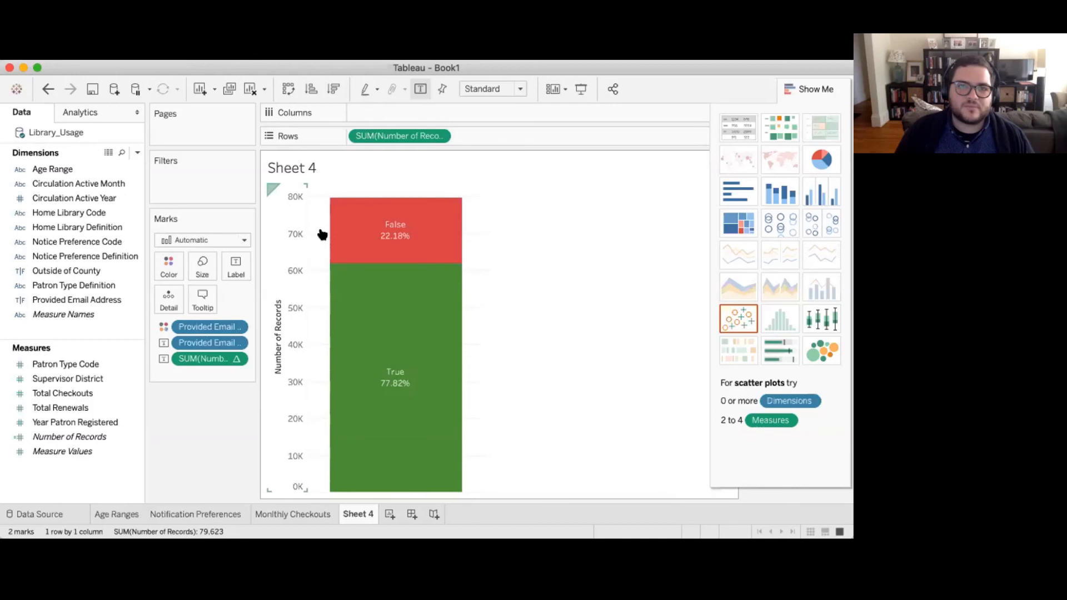
double_click(289, 235)
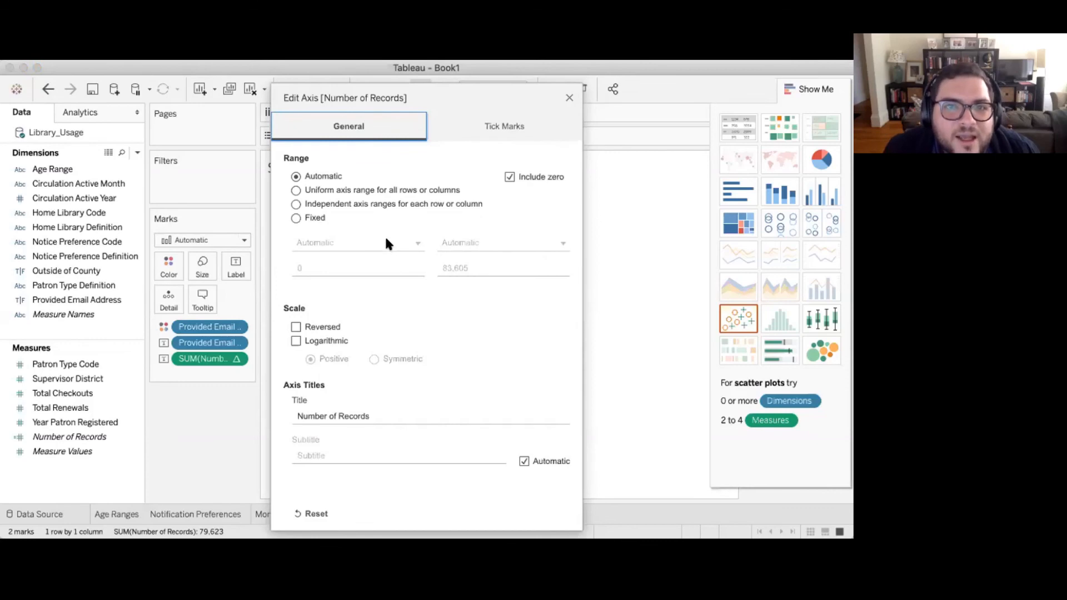
left_click(500, 126)
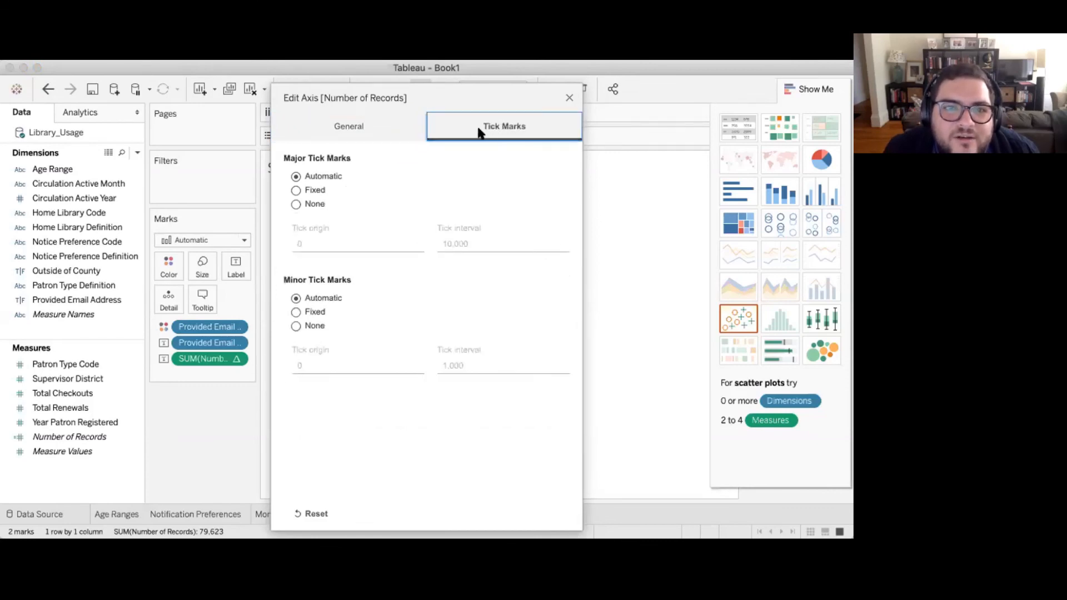
left_click(569, 98)
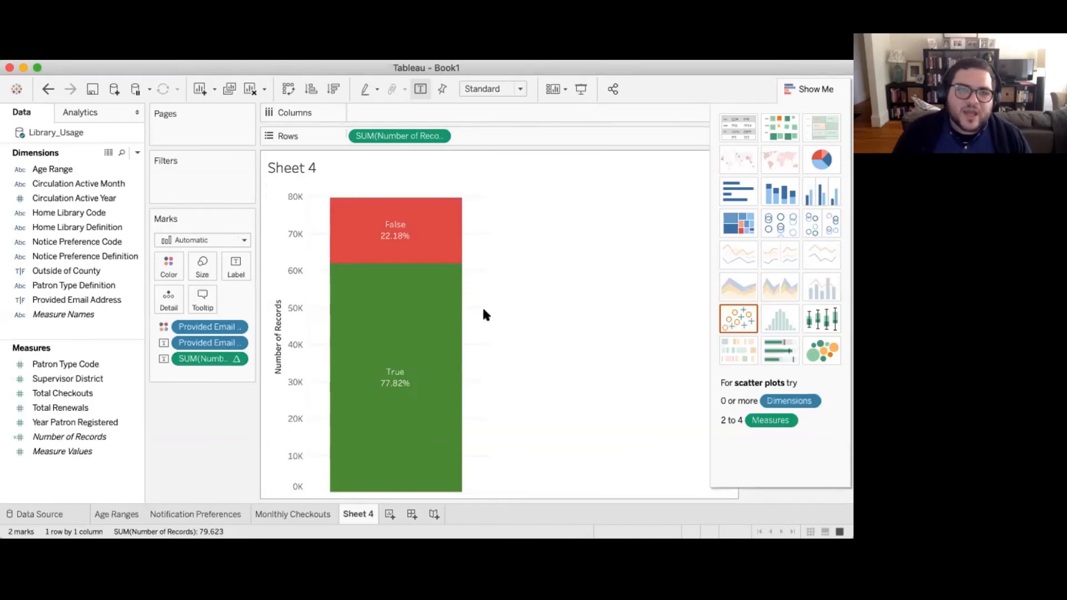
mouse_move(396, 245)
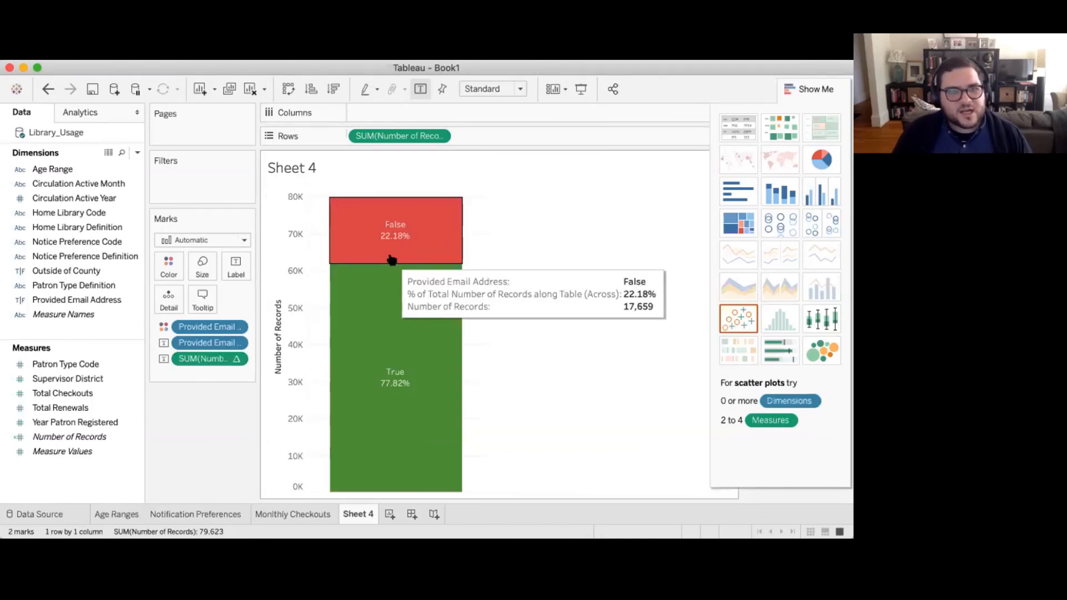
Step: Try adding the percent-of-total Number of Records field to the marks' detail level, and undo it
left_click_drag(208, 359, 168, 300)
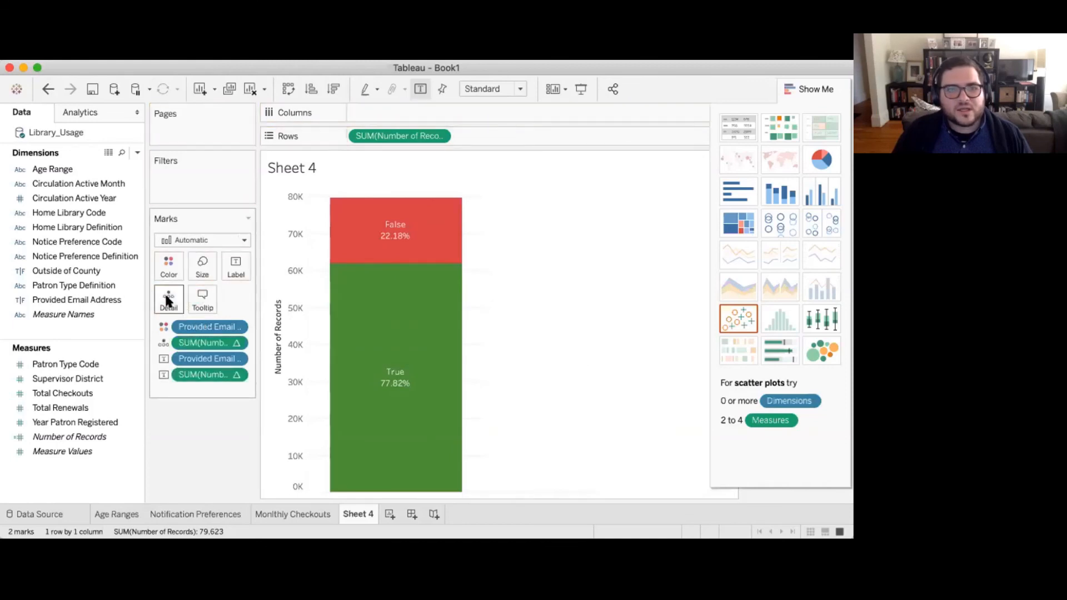
key("super+z")
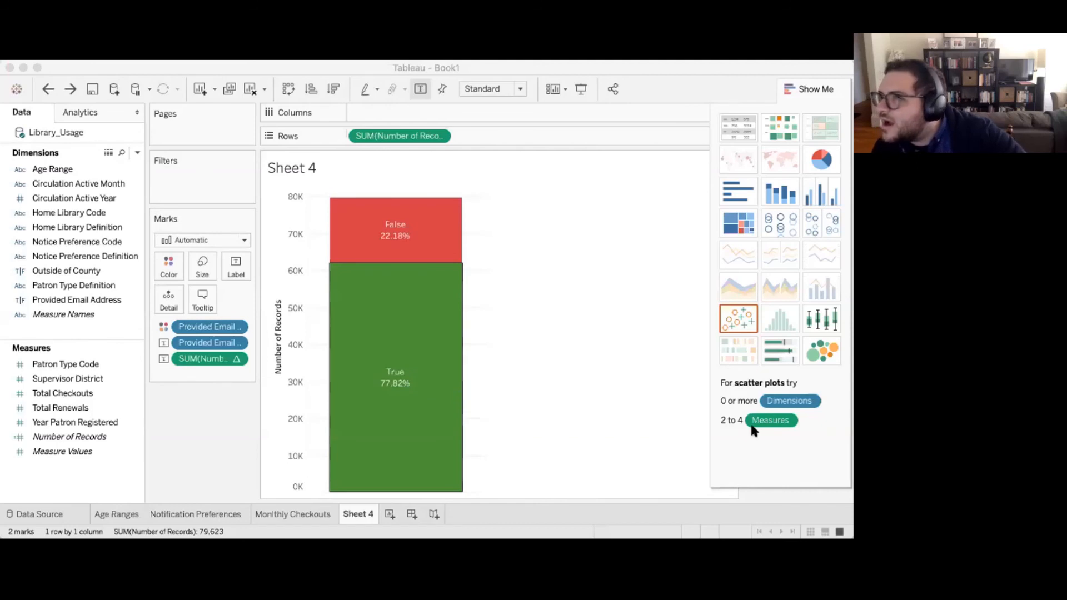
left_click(519, 223)
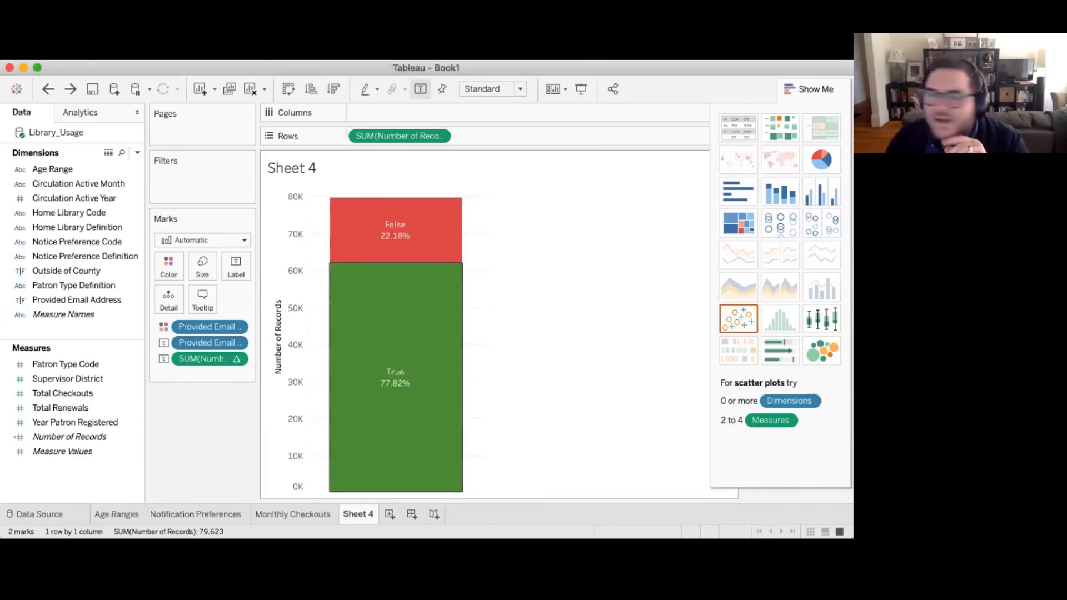
mouse_move(436, 399)
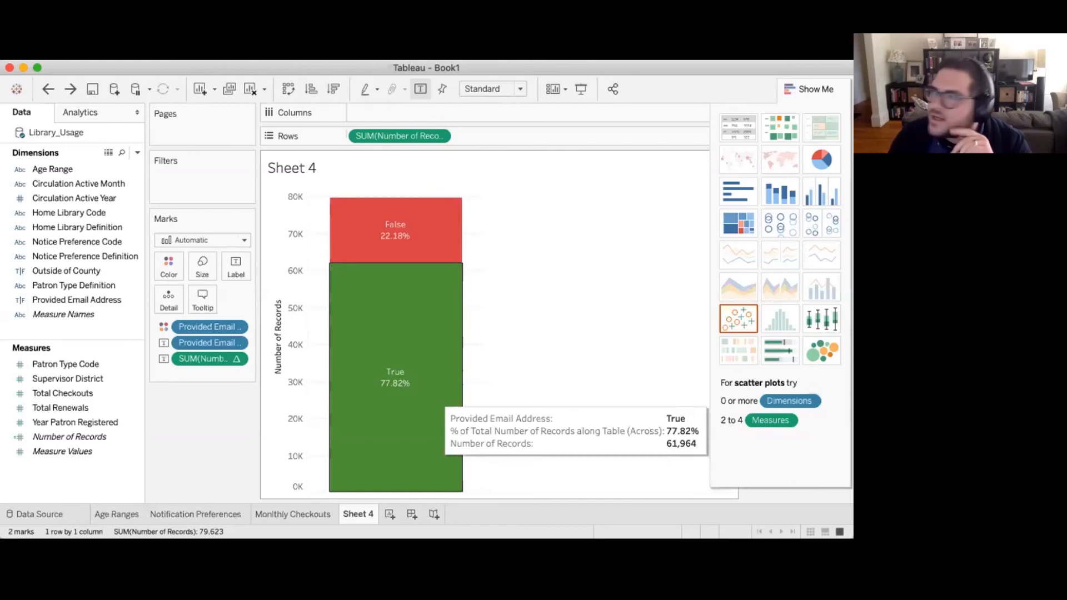
left_click(18, 437)
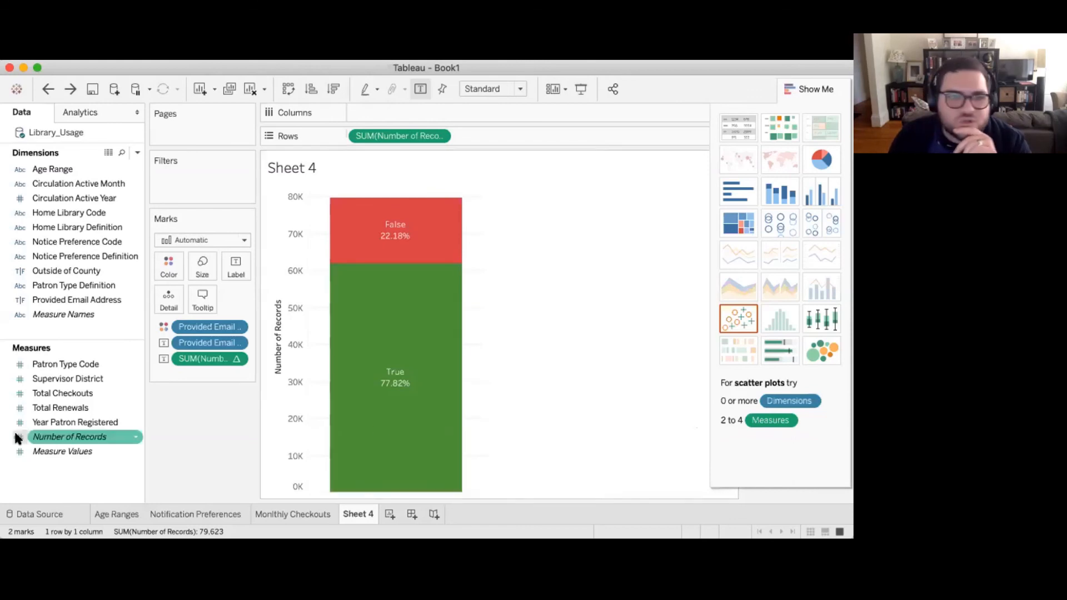
right_click(229, 358)
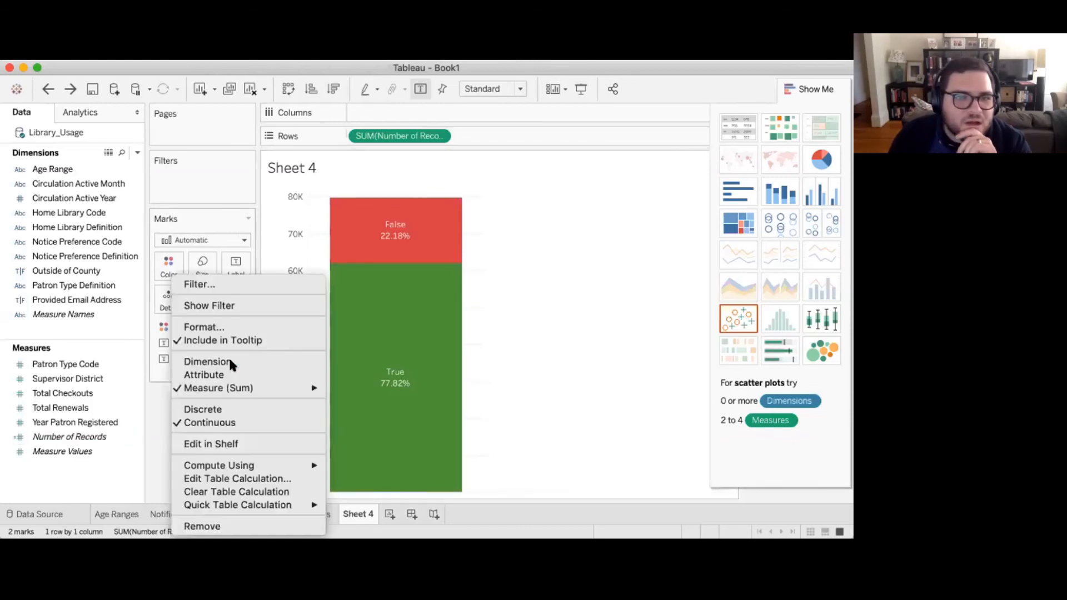
left_click(290, 215)
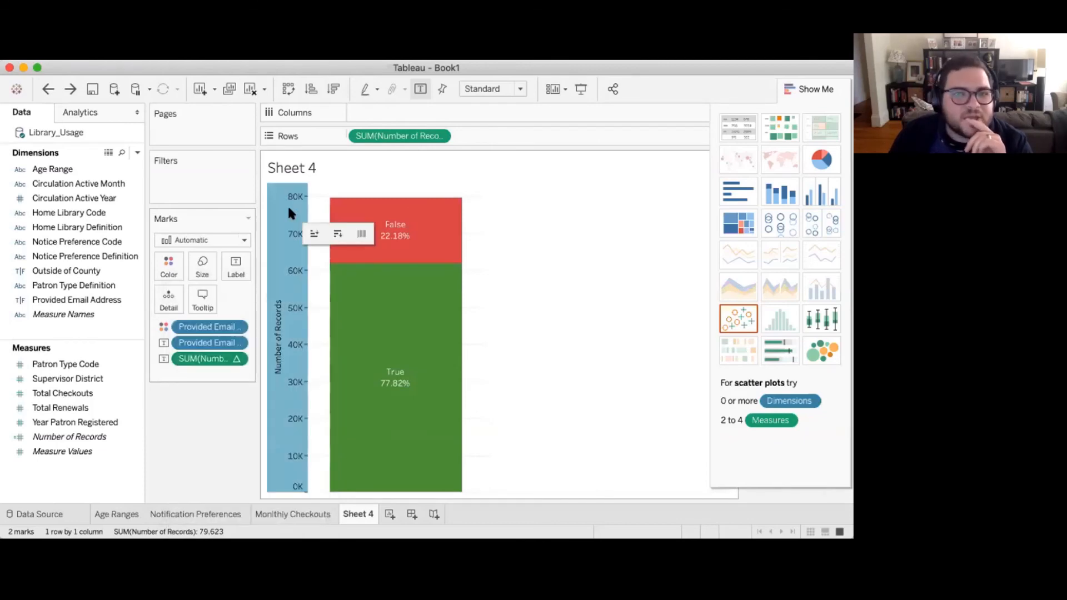
right_click(273, 224)
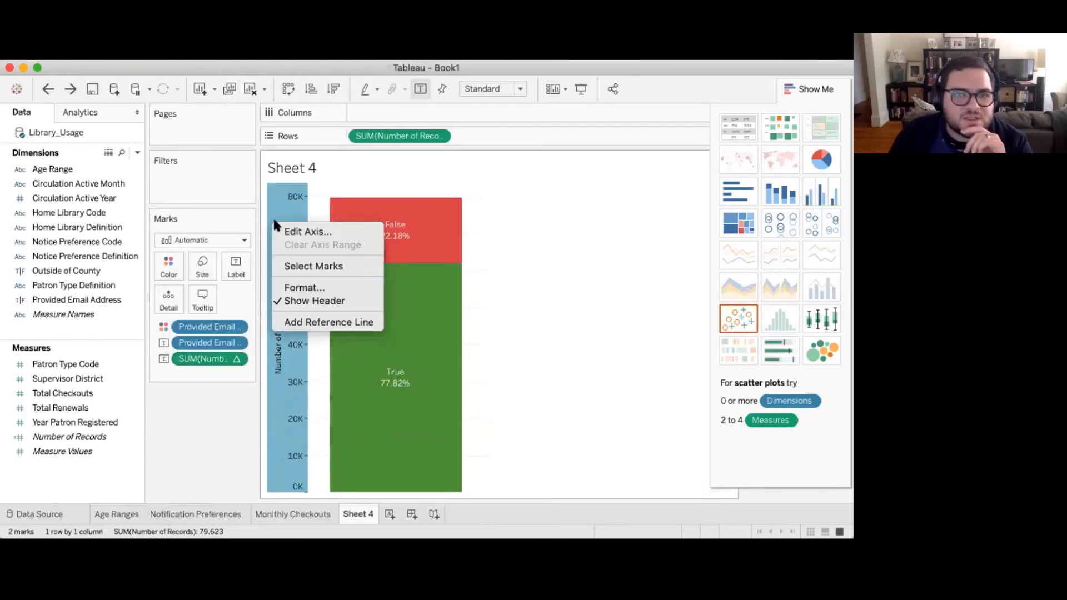
left_click(293, 267)
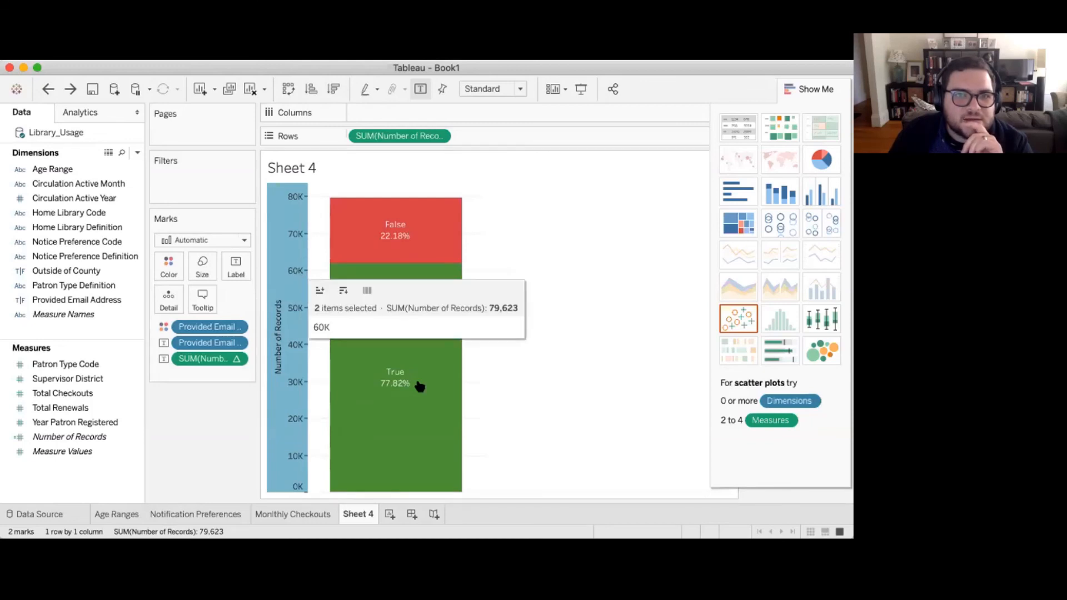
right_click(299, 295)
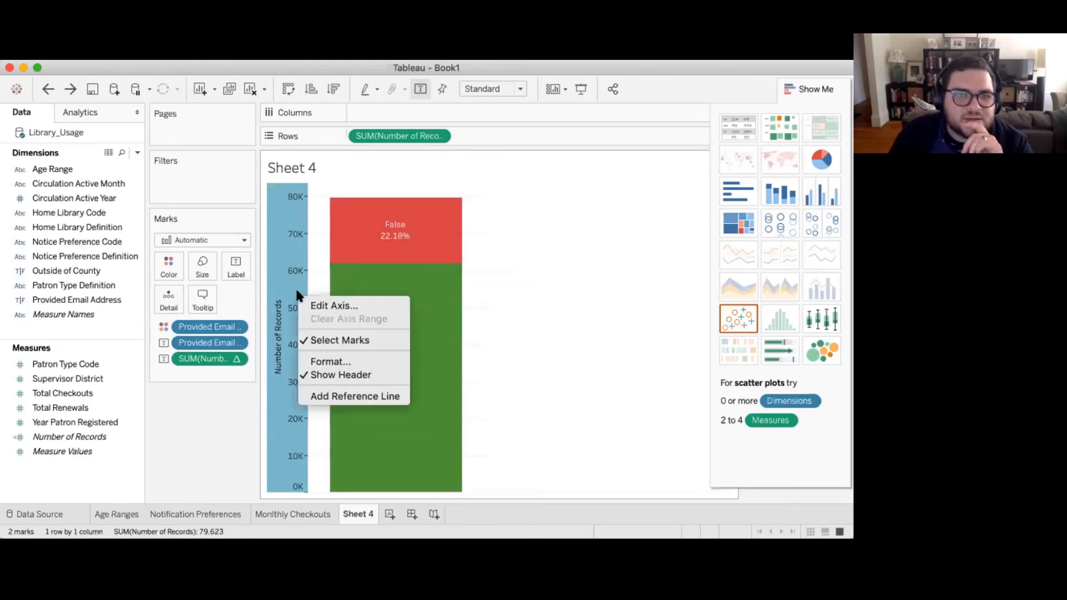
left_click(281, 279)
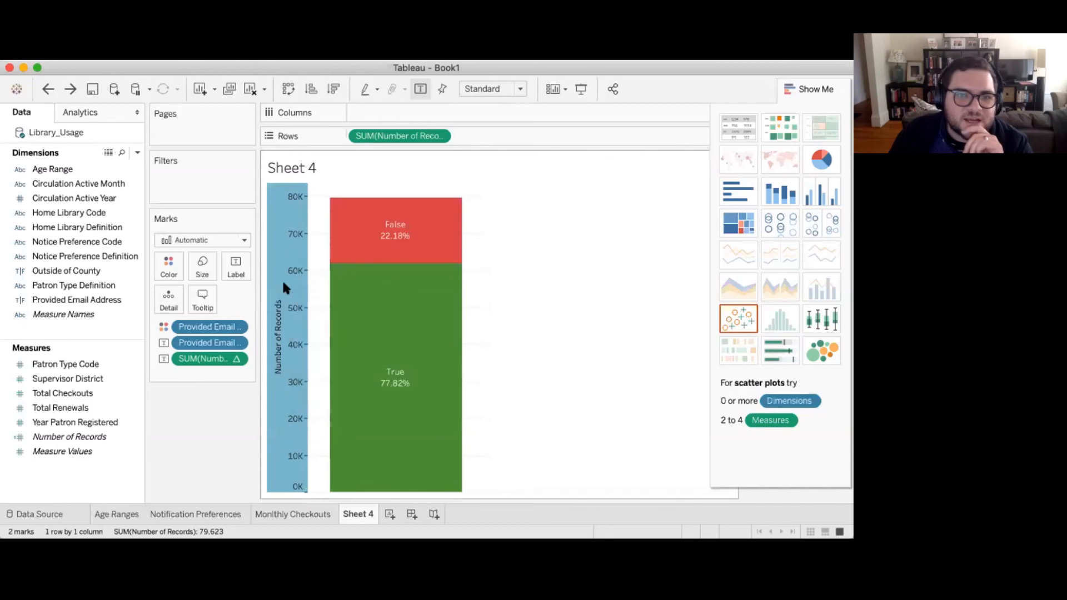
right_click(282, 279)
left_click(528, 238)
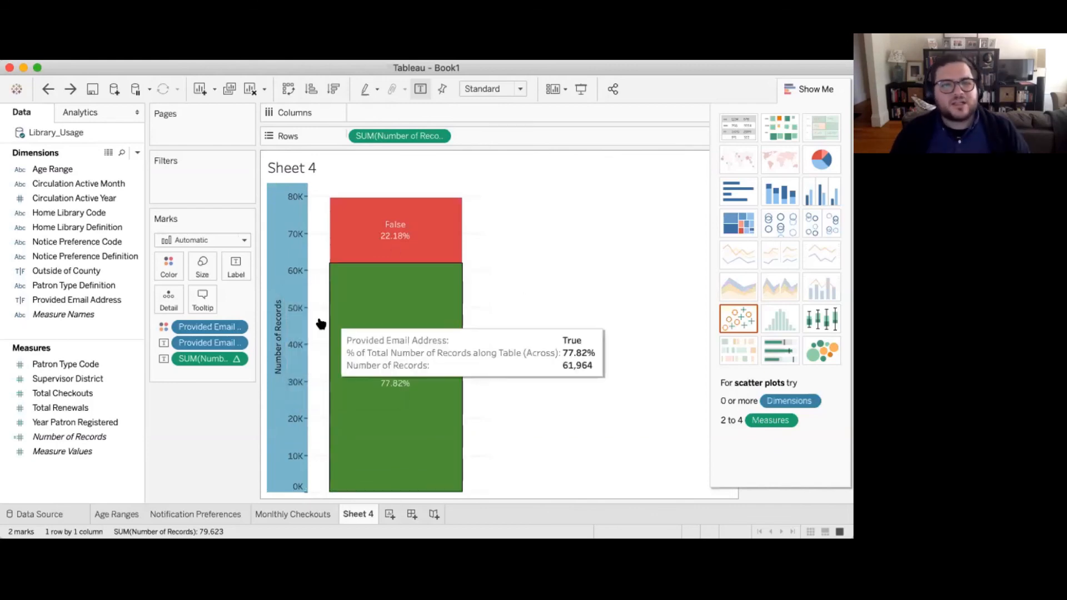
left_click(503, 240)
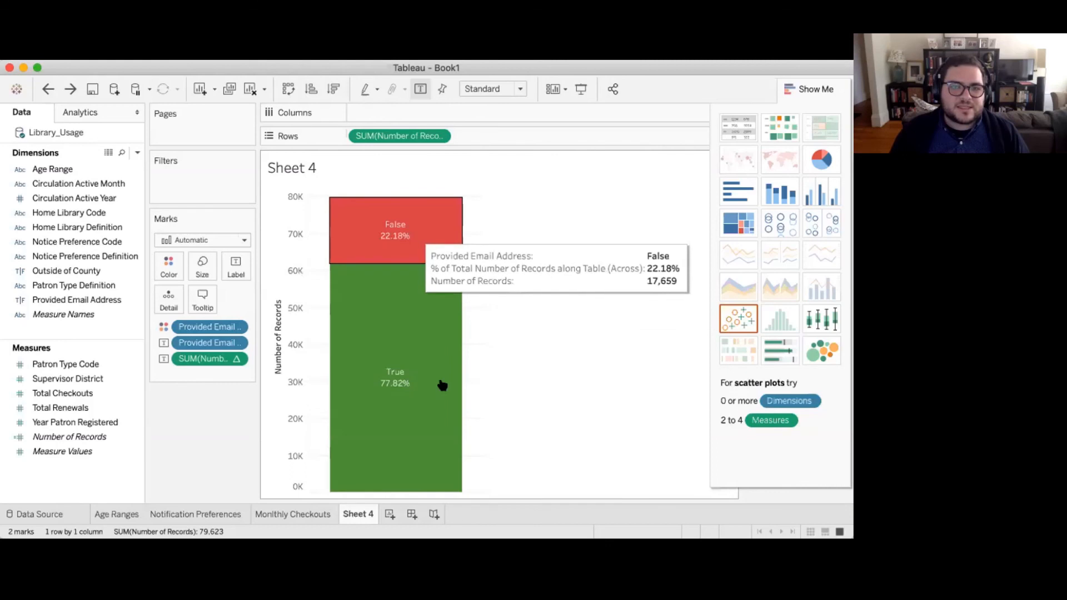
Step: Compare the Provided Email Address segments on Sheet 4 with the email slice of the Notification Preferences pie
mouse_move(413, 260)
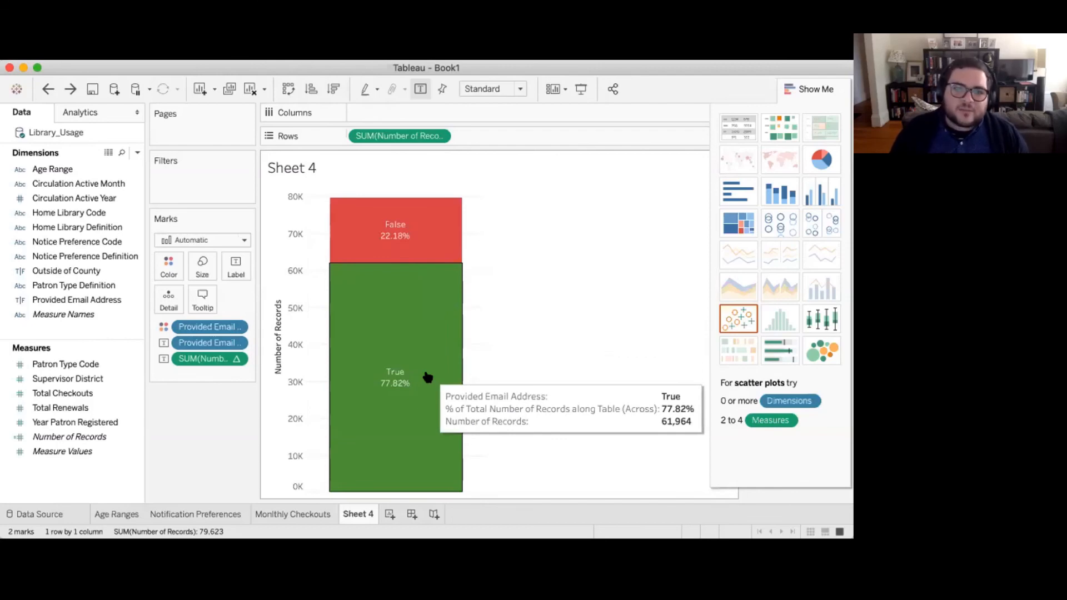
mouse_move(378, 387)
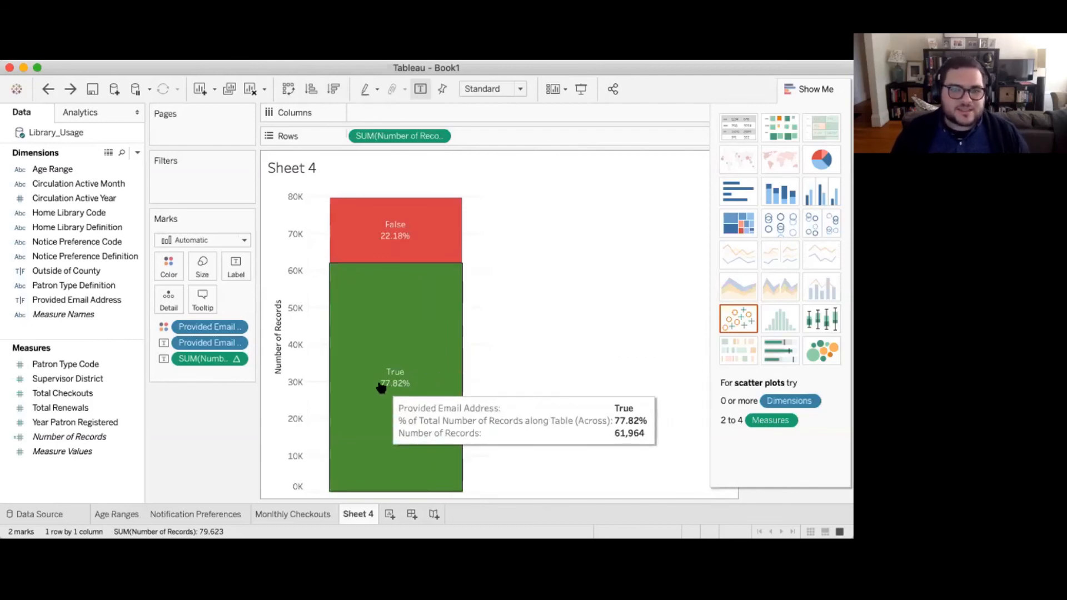
left_click(212, 511)
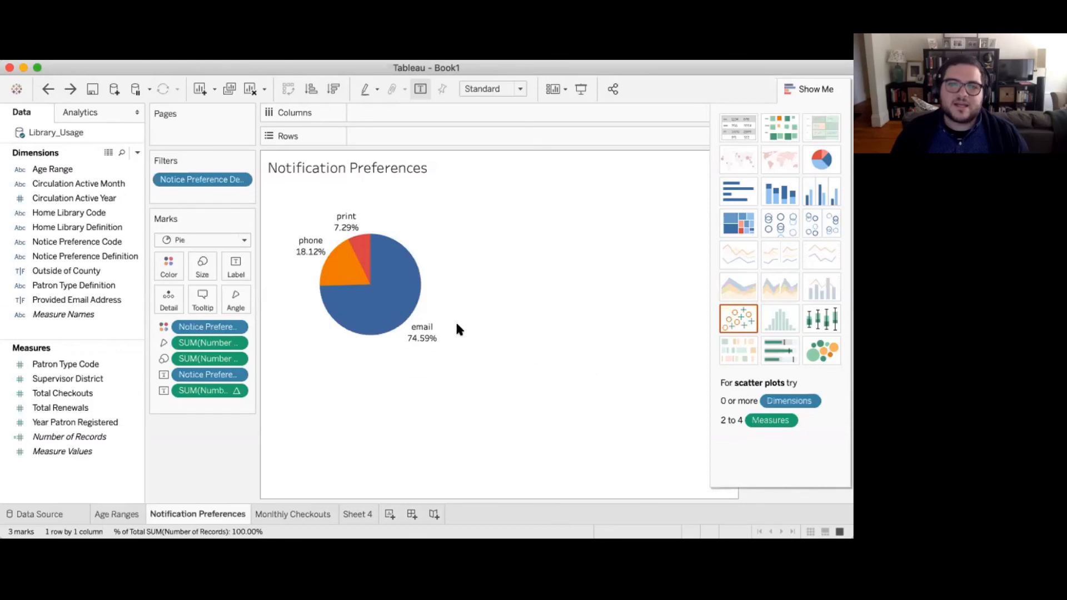
mouse_move(425, 339)
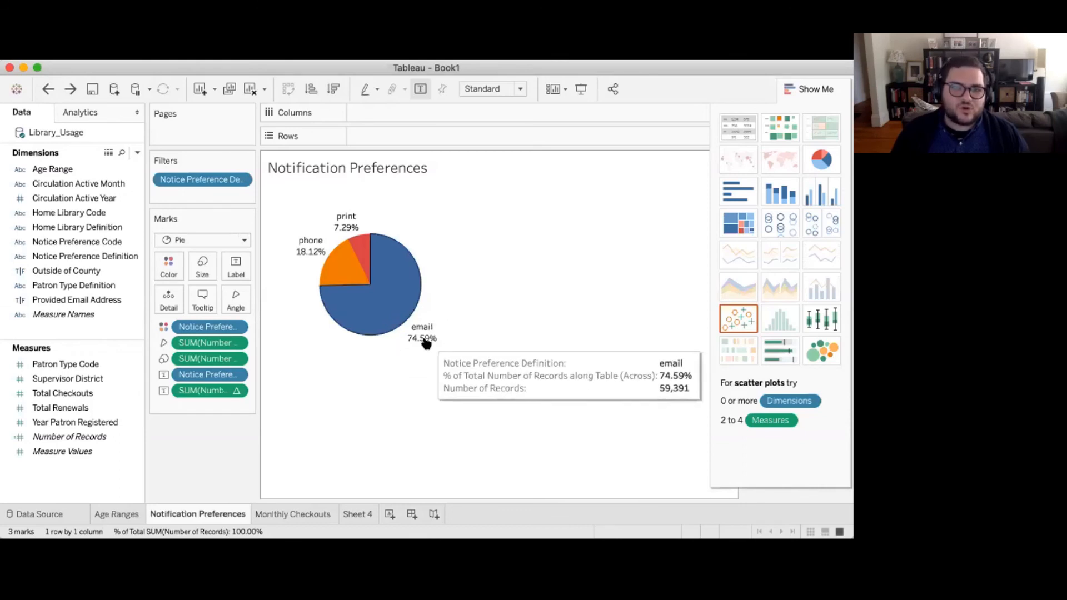
left_click(362, 513)
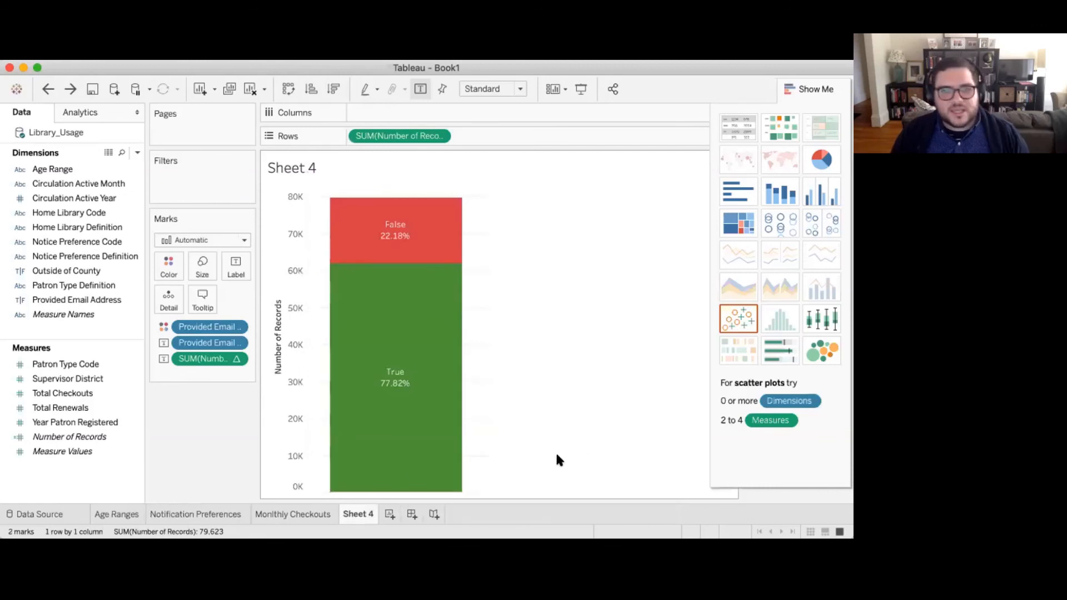
mouse_move(441, 422)
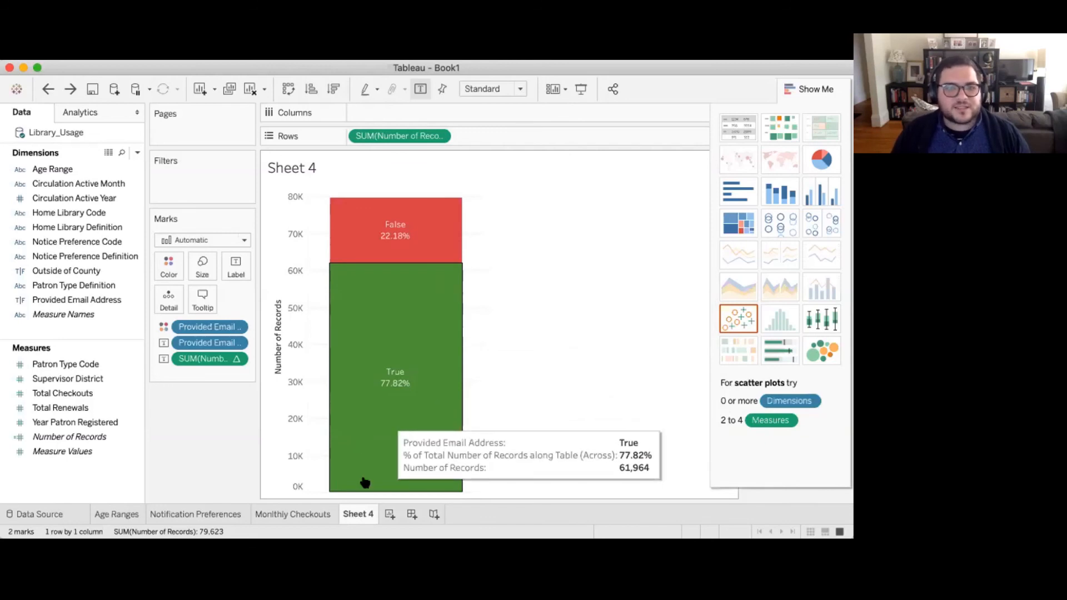
mouse_move(413, 343)
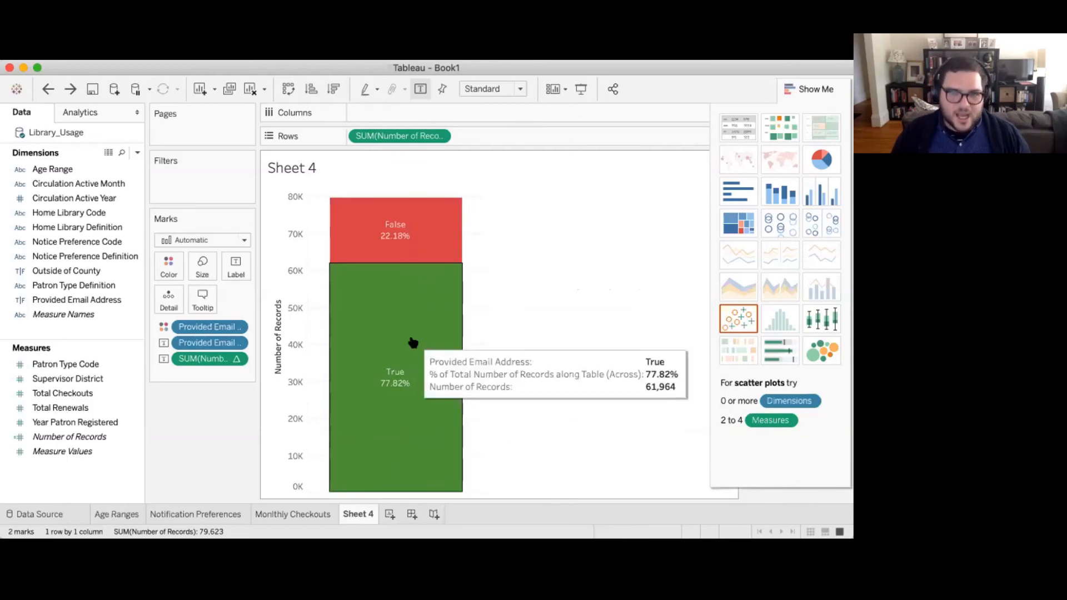
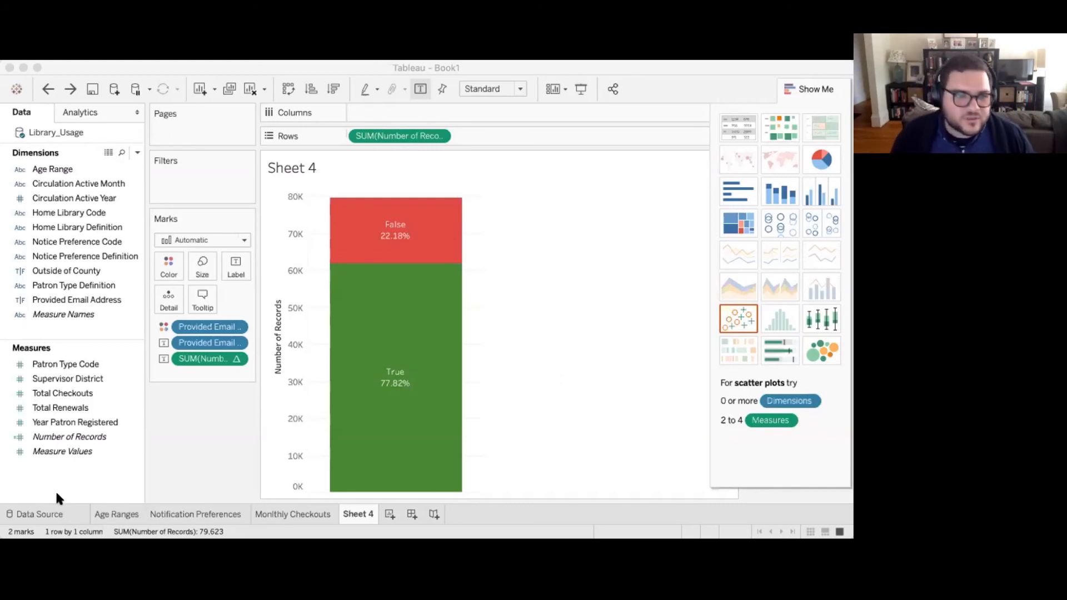
Step: Add a spatial file connection to the data source using the geo_export .shp file from the Shapefile folder
left_click(47, 516)
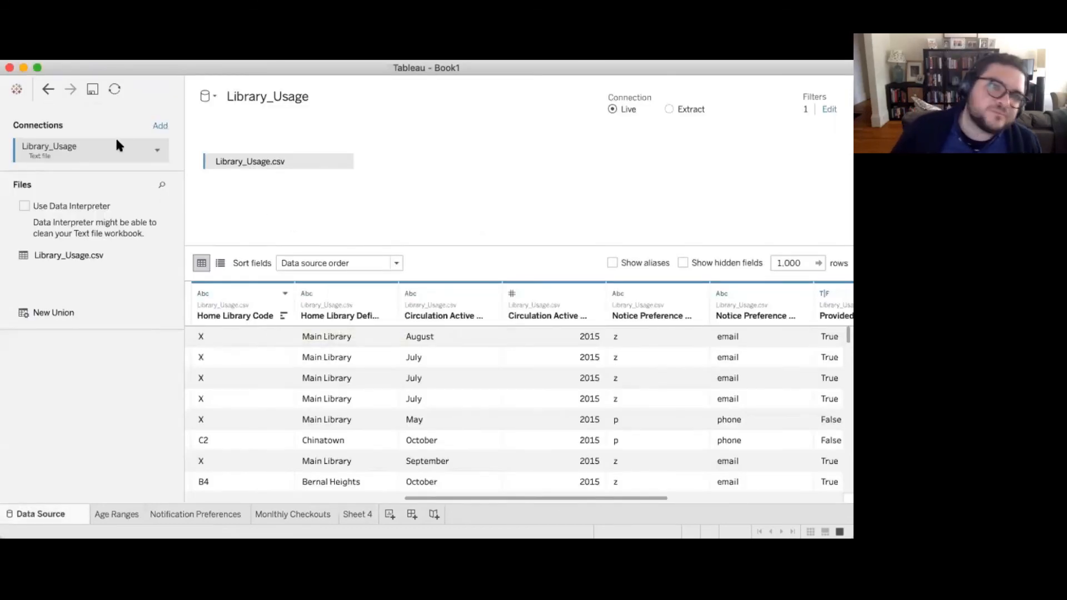
left_click(160, 127)
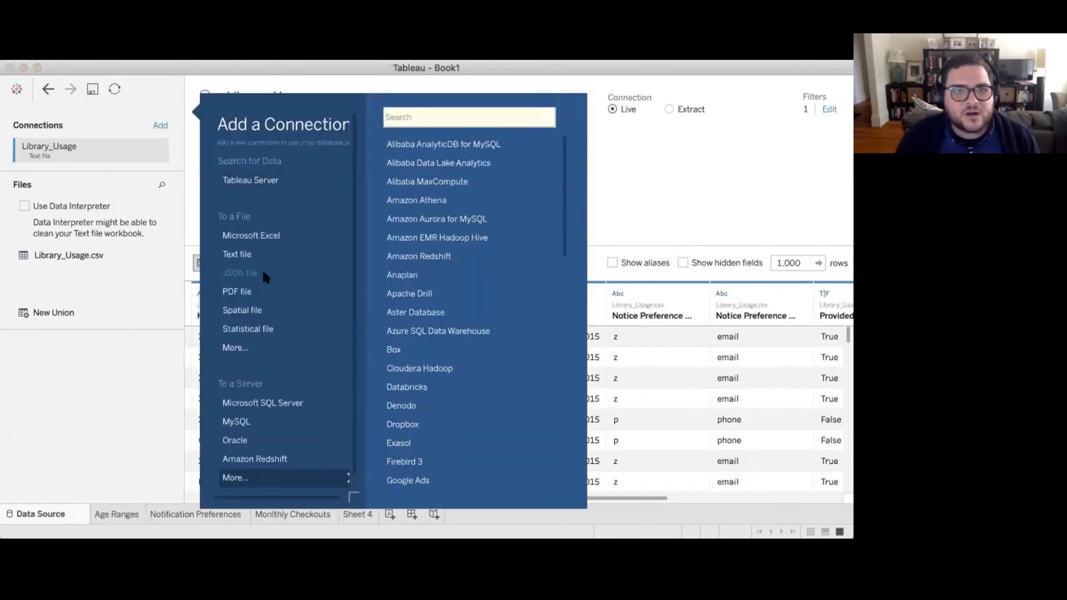
left_click(263, 310)
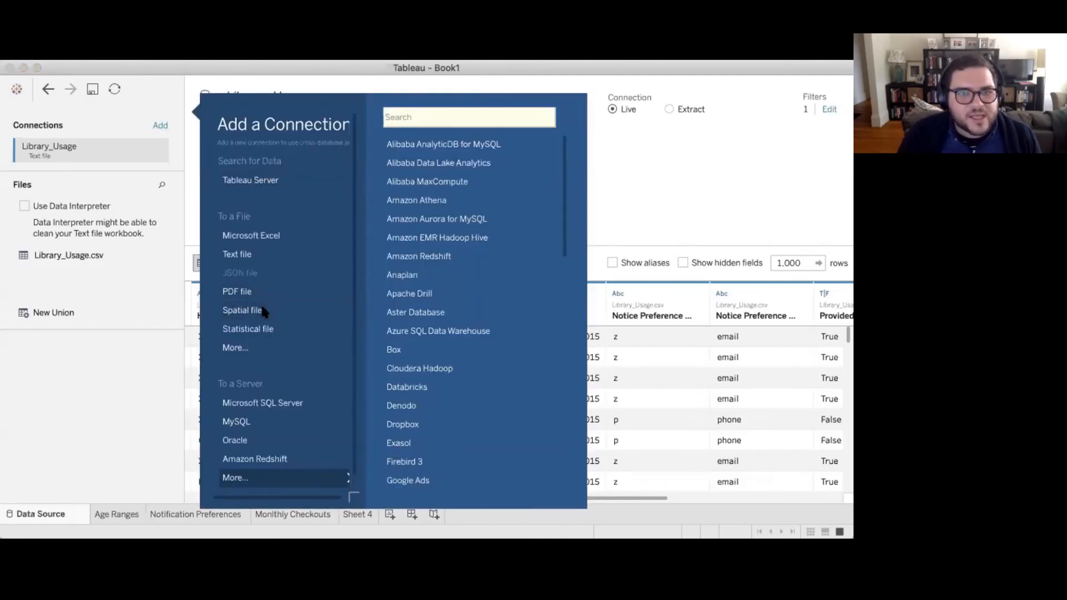
left_click(378, 106)
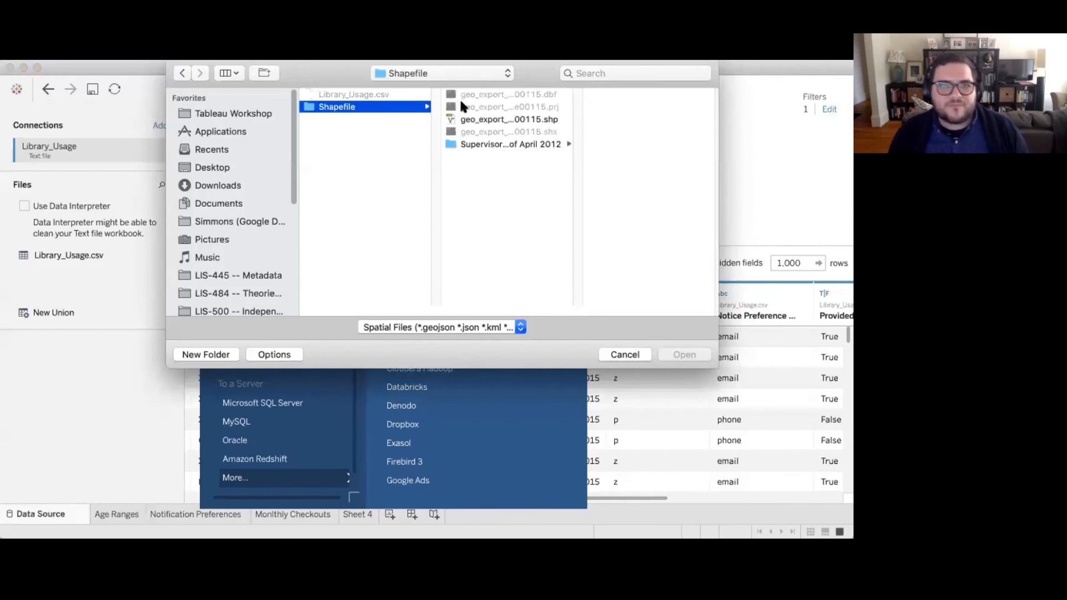
left_click(532, 120)
left_click(682, 356)
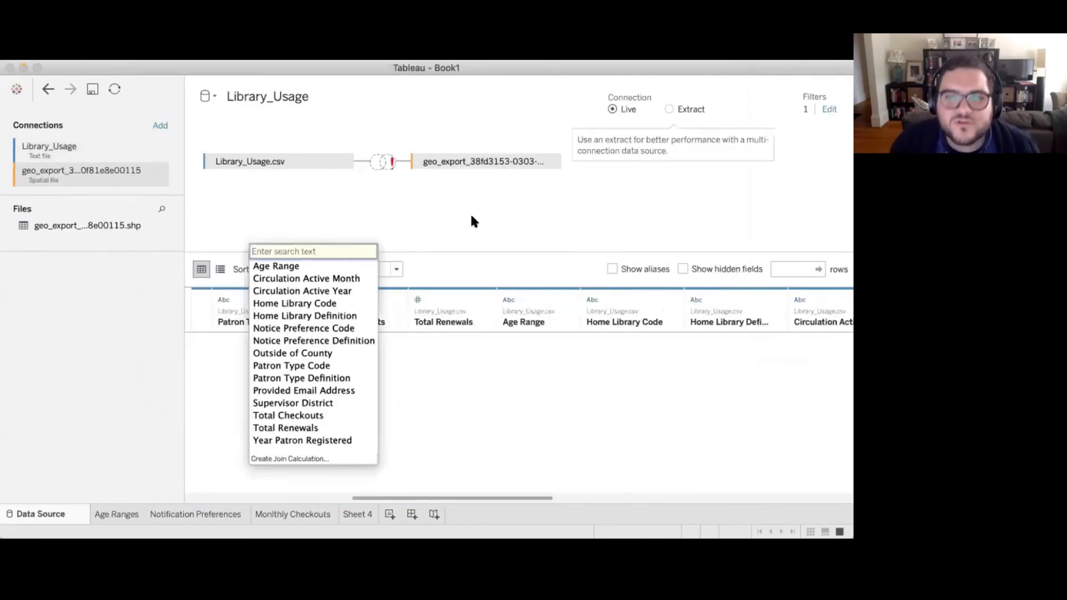
left_click(382, 203)
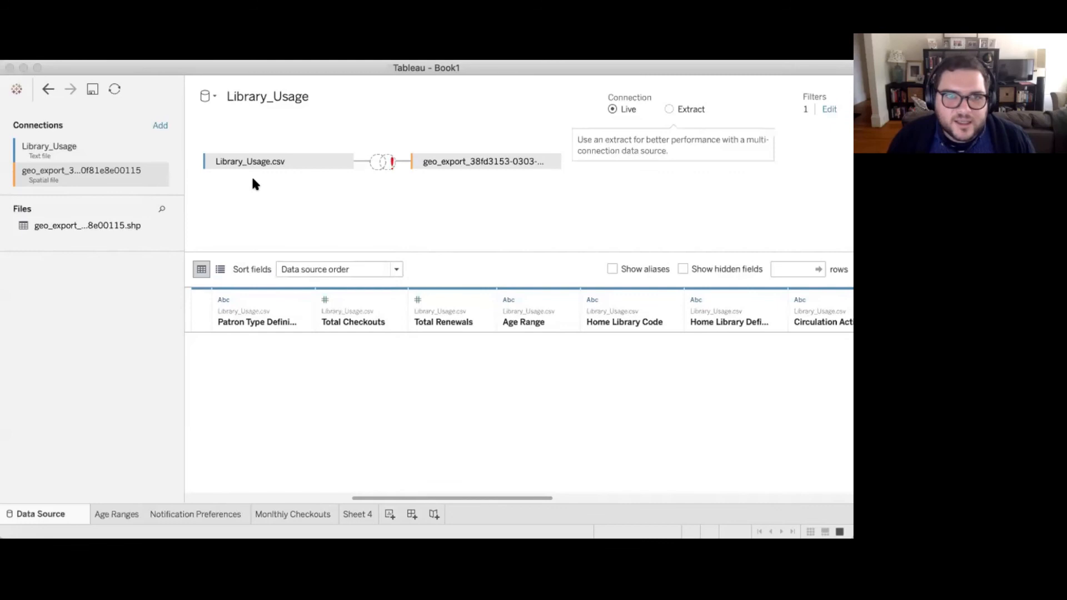
Step: View the data rows of the geo_export shapefile to examine its supervisor district fields, and close the preview
left_click(158, 173)
left_click(131, 168)
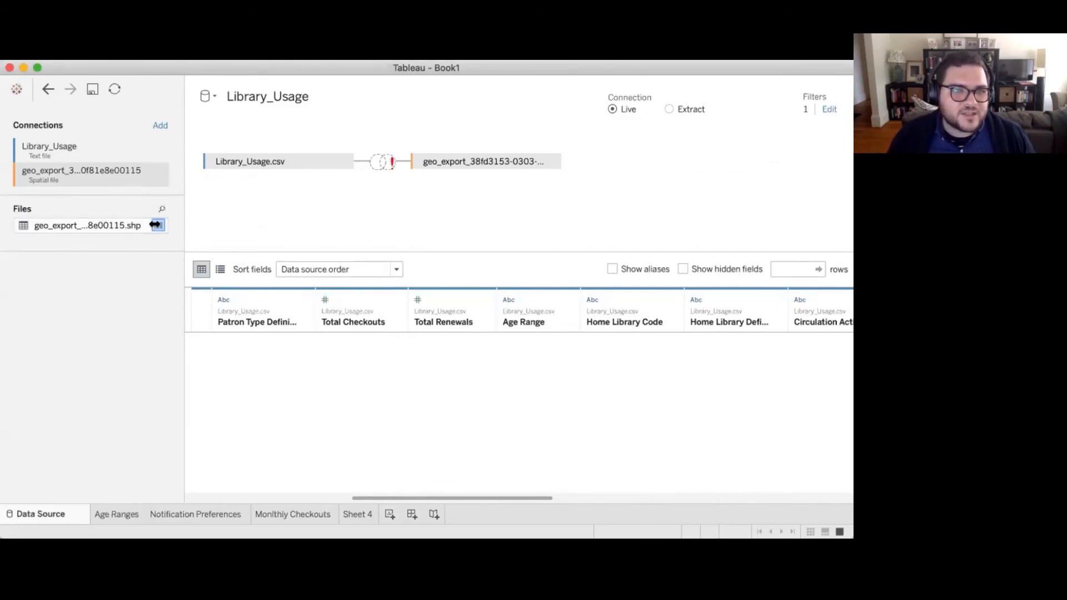
left_click(159, 225)
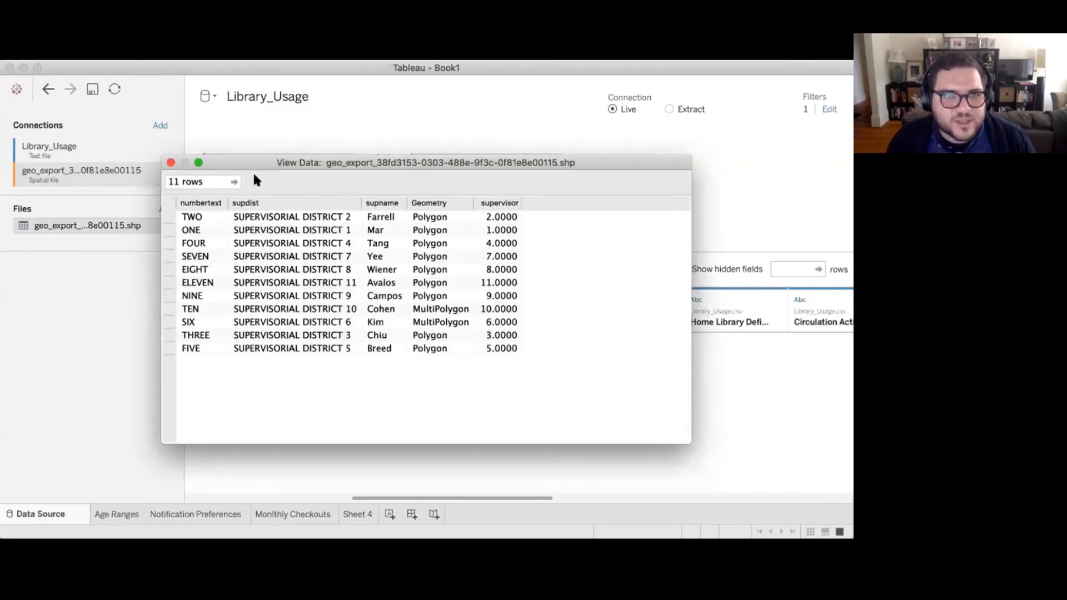
left_click(171, 163)
Step: Preview the Library_Usage.csv rows across to the Supervisor District column, close the preview, and examine the shapefile fields in the data grid
left_click(157, 149)
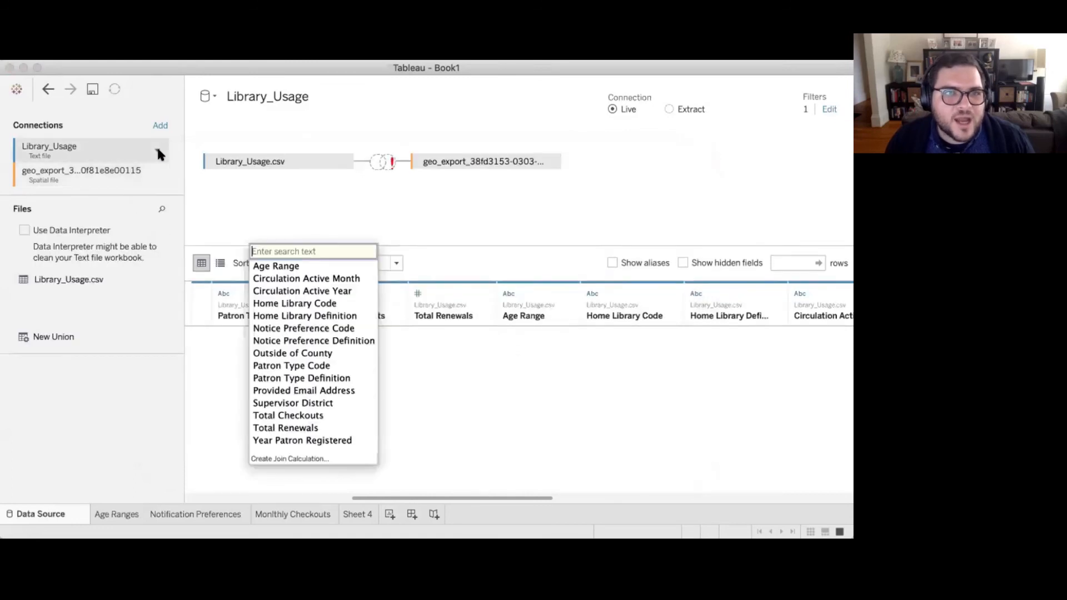
left_click(85, 266)
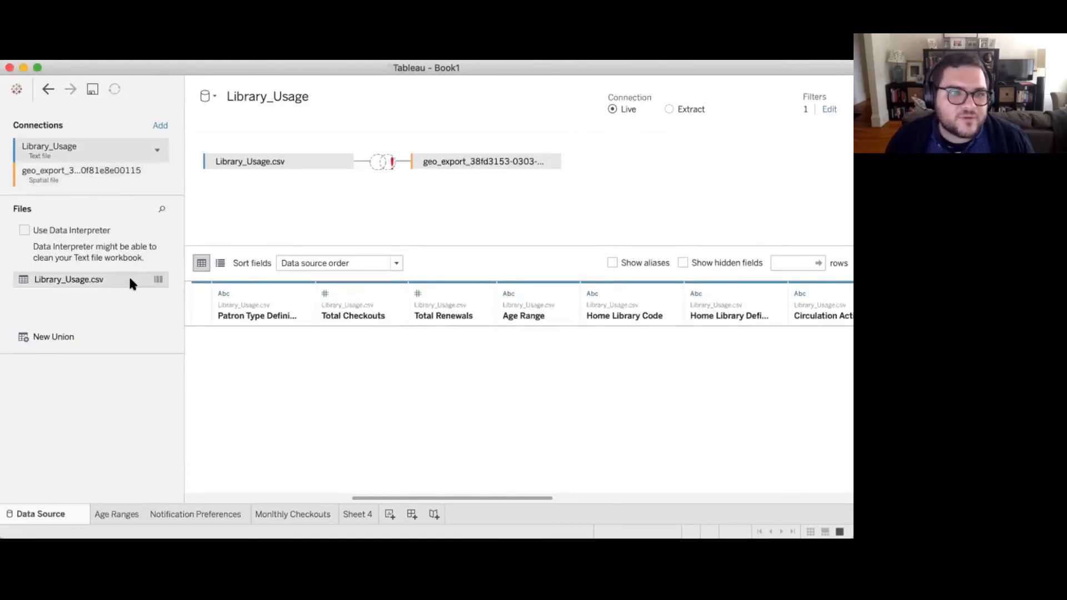
left_click(153, 278)
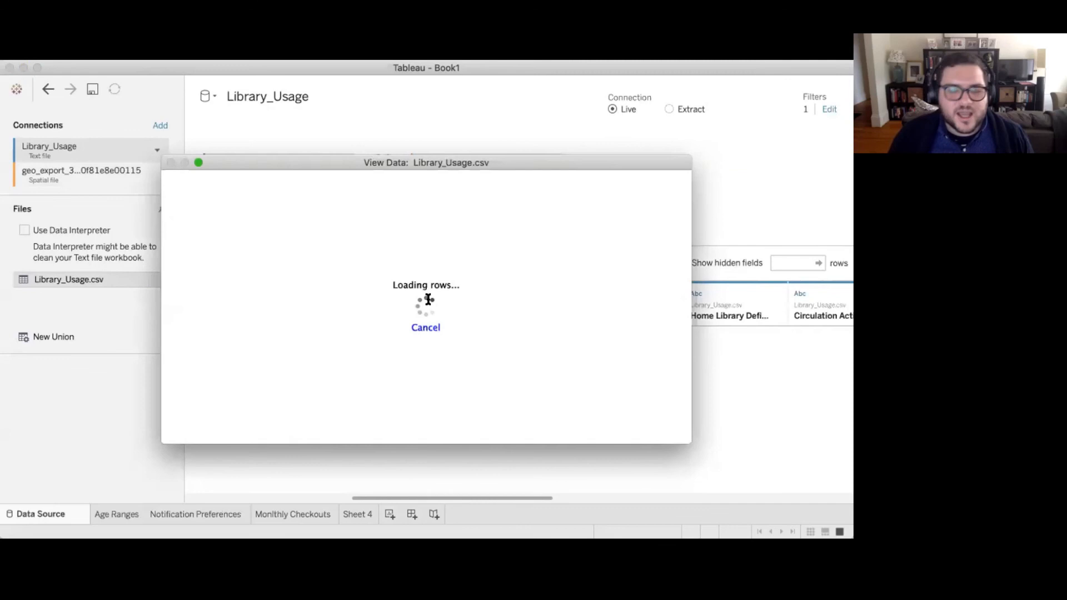
left_click_drag(333, 437, 638, 423)
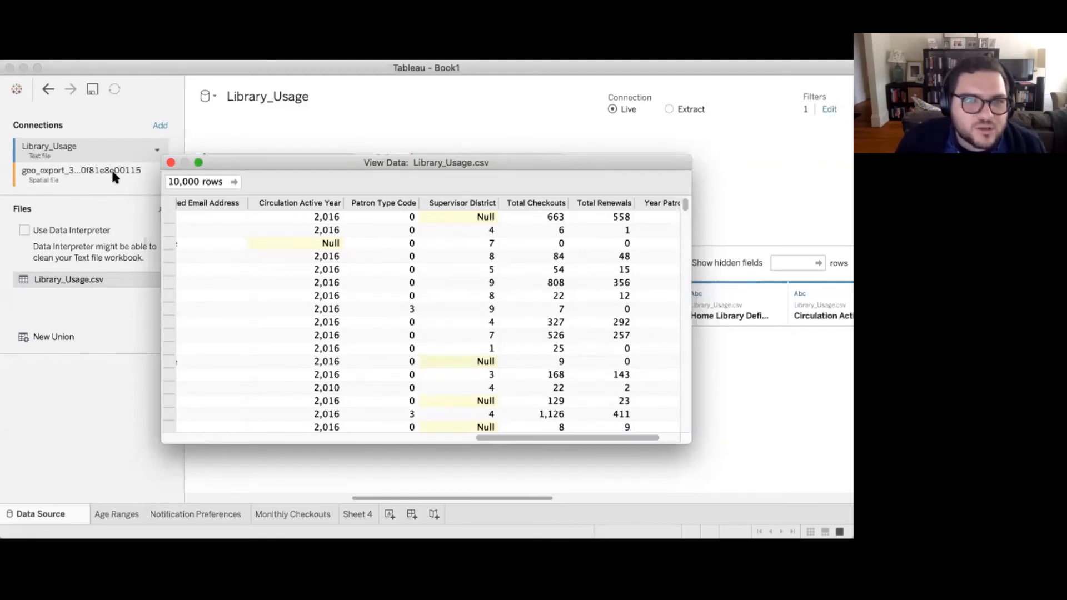
left_click(170, 162)
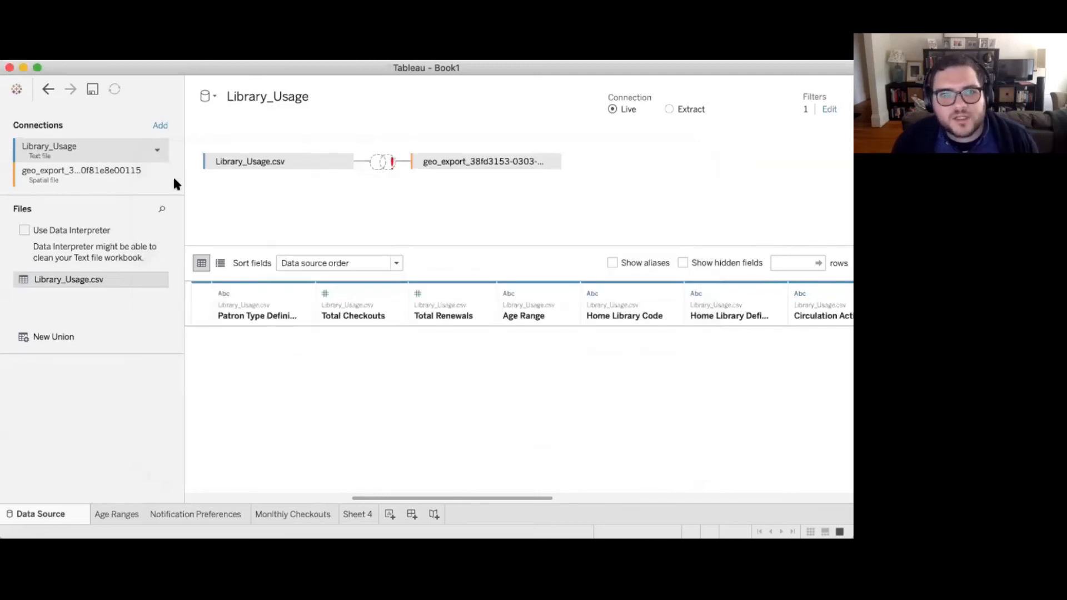
left_click_drag(457, 496, 289, 494)
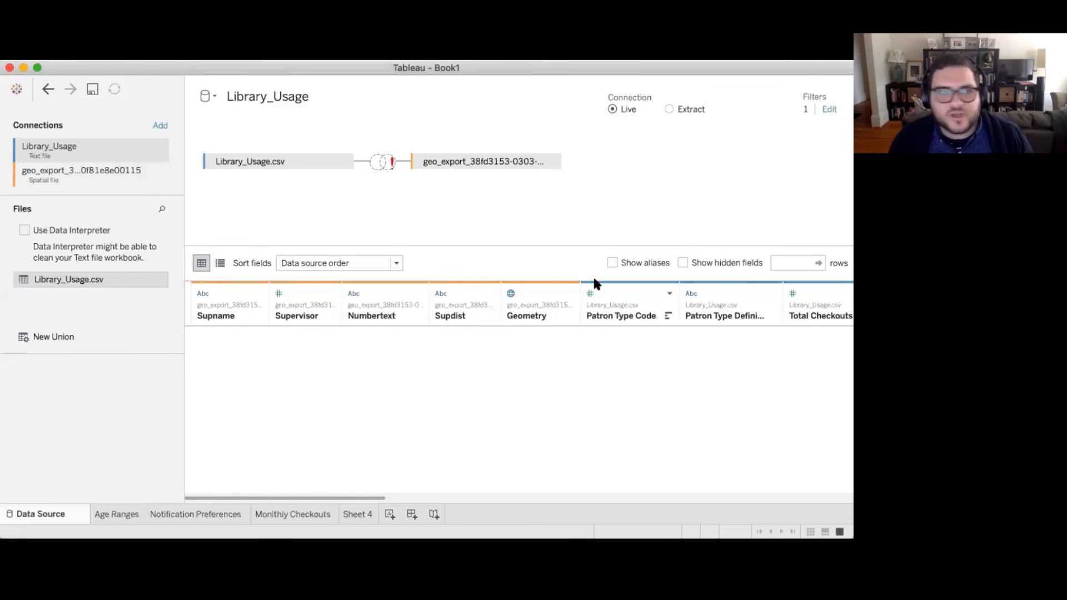
Step: Try to open the data type options of the Library_Usage.csv Supervisor District field in the data grid
left_click_drag(241, 496, 726, 498)
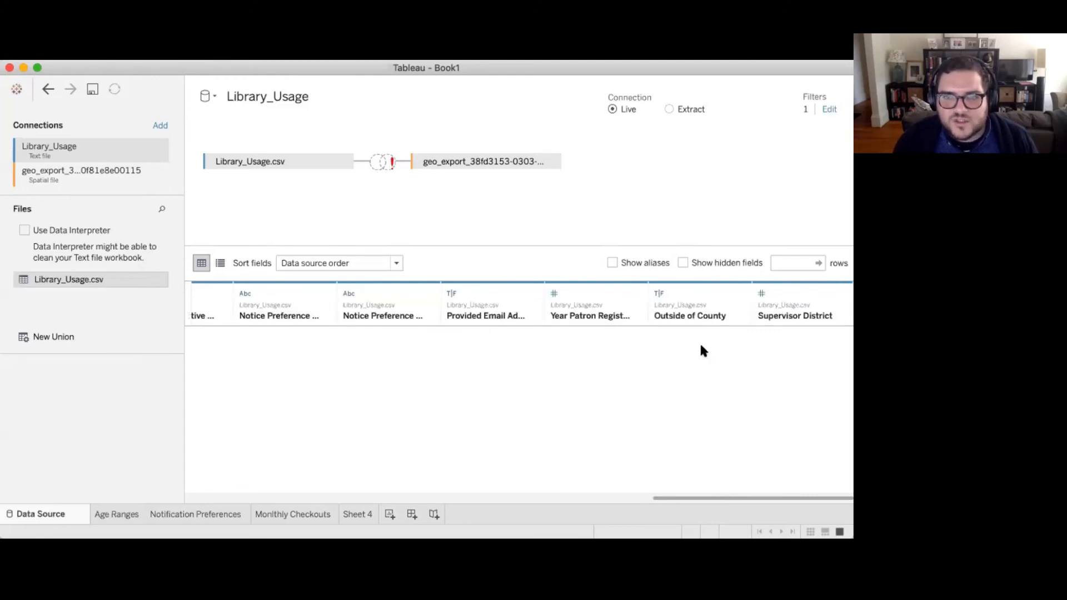
left_click(762, 293)
left_click(762, 294)
left_click(761, 294)
left_click(762, 294)
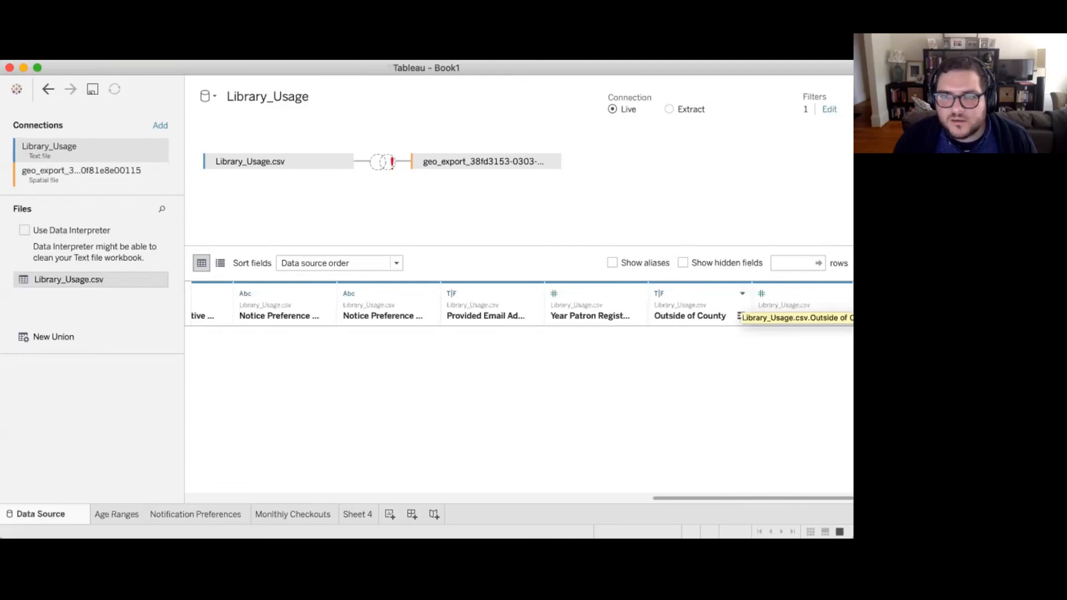
left_click(761, 294)
left_click(761, 293)
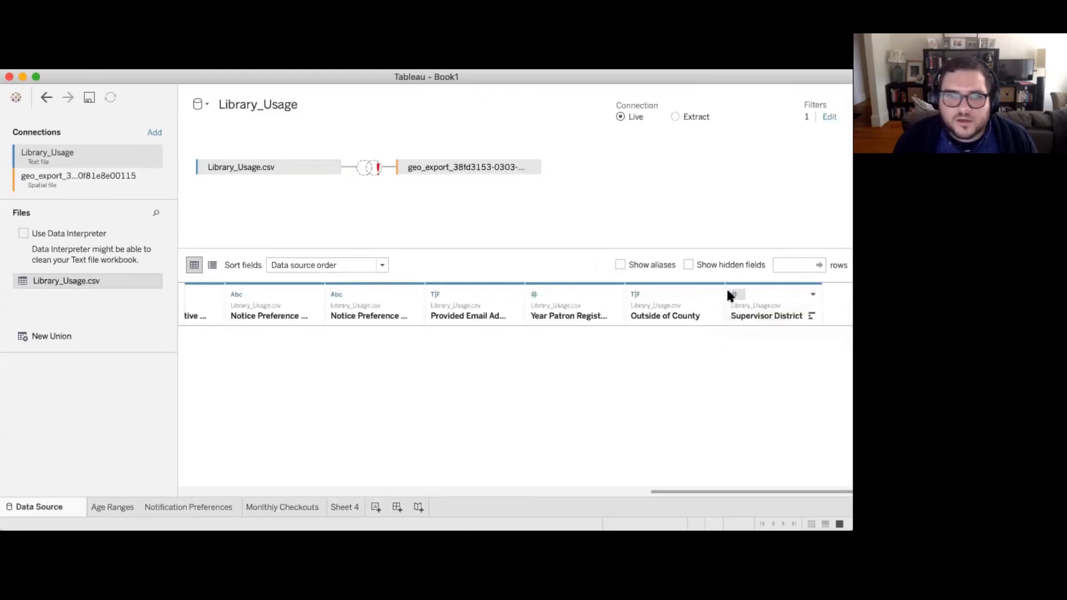
Step: Examine the field options available for the Supervisor District column in the data grid, and dismiss them
left_click(649, 492)
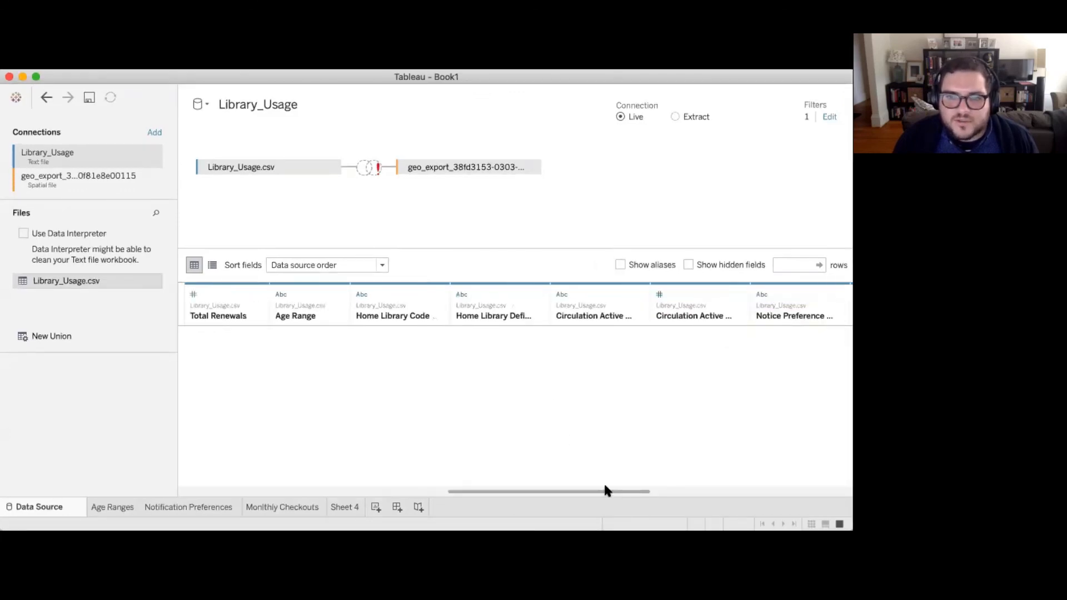
scroll(611, 491, "right", 5)
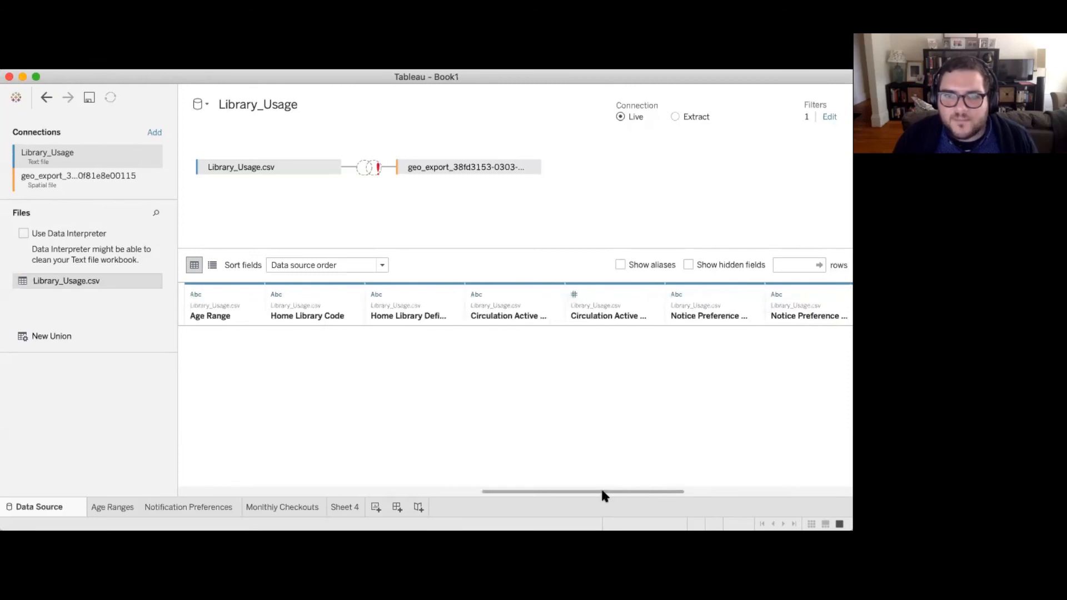
scroll(644, 492, "right", 10)
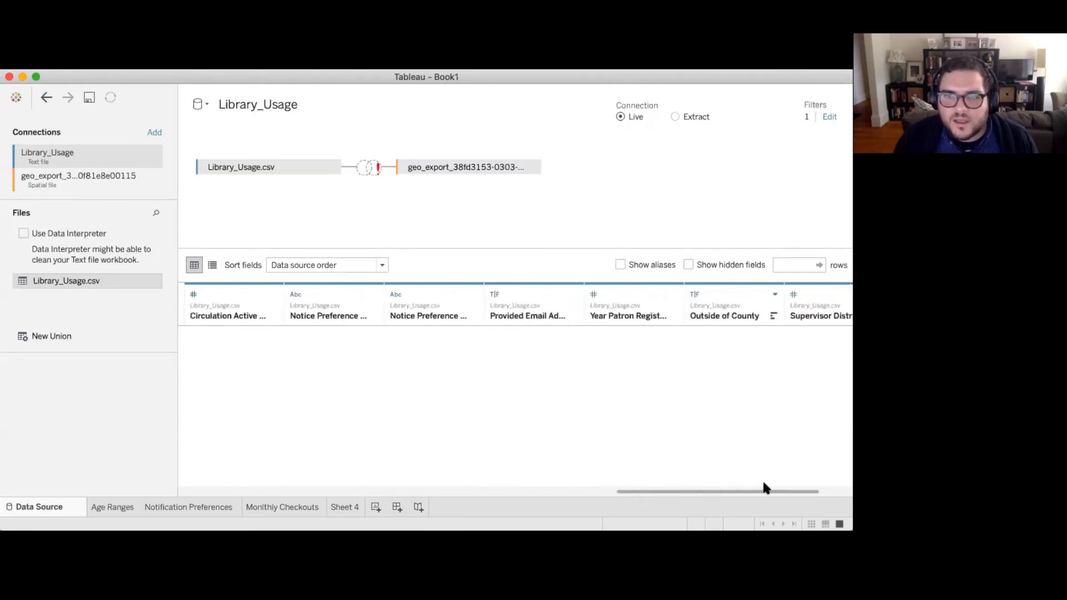
left_click(764, 294)
left_click(764, 297)
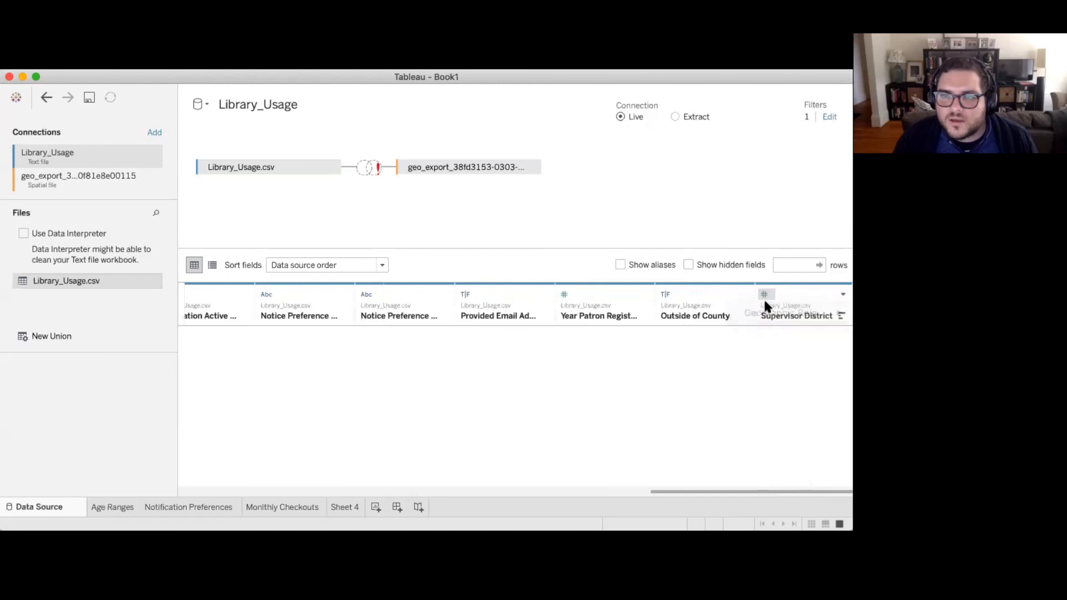
left_click(844, 294)
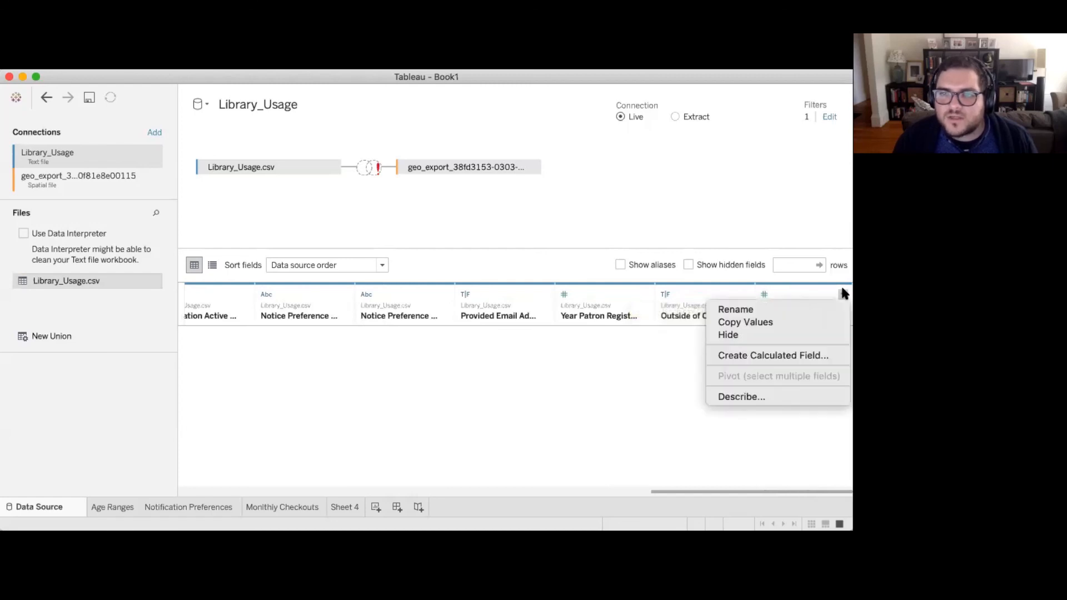
left_click(842, 293)
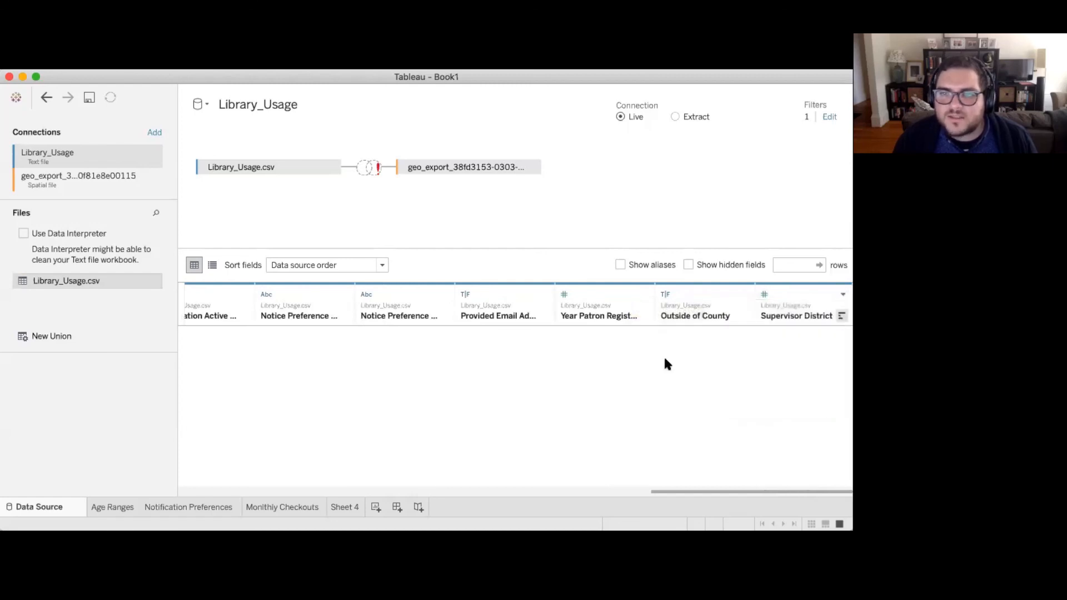
left_click_drag(809, 492, 833, 486)
key("super+Tab")
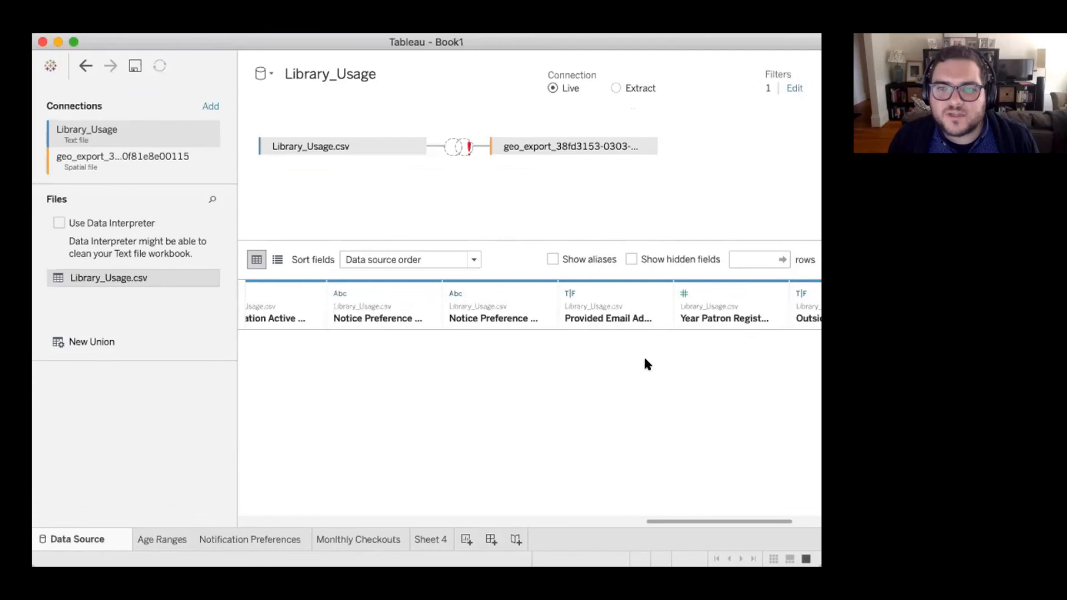
Step: Check the geographic role choices offered for the Supervisor District field, and close them without choosing one
scroll(598, 347, "right", 3)
left_click(718, 293)
left_click(716, 292)
left_click(717, 293)
mouse_move(727, 320)
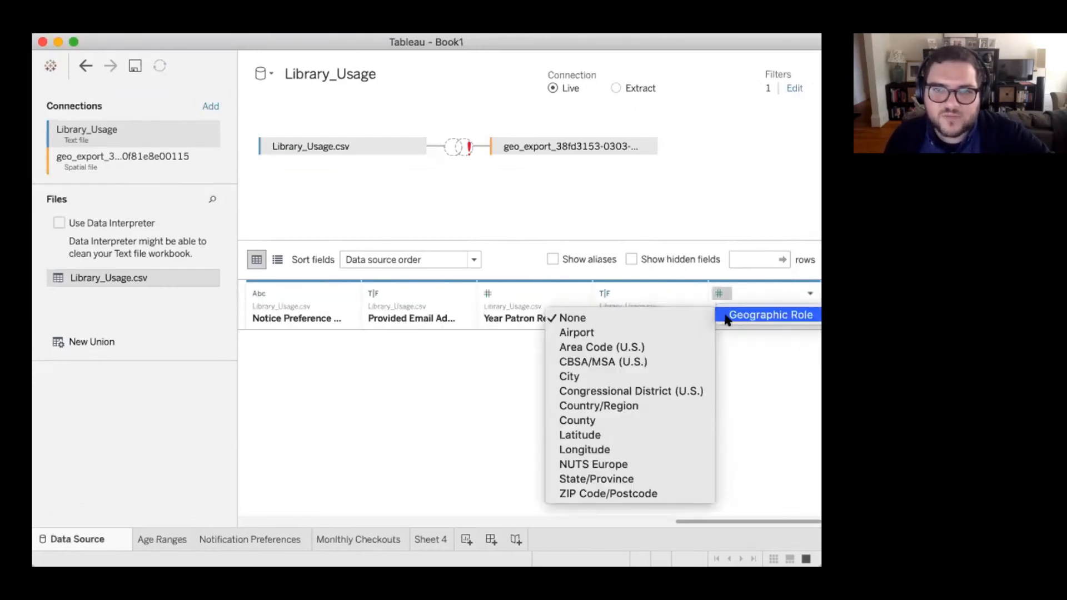
left_click(730, 293)
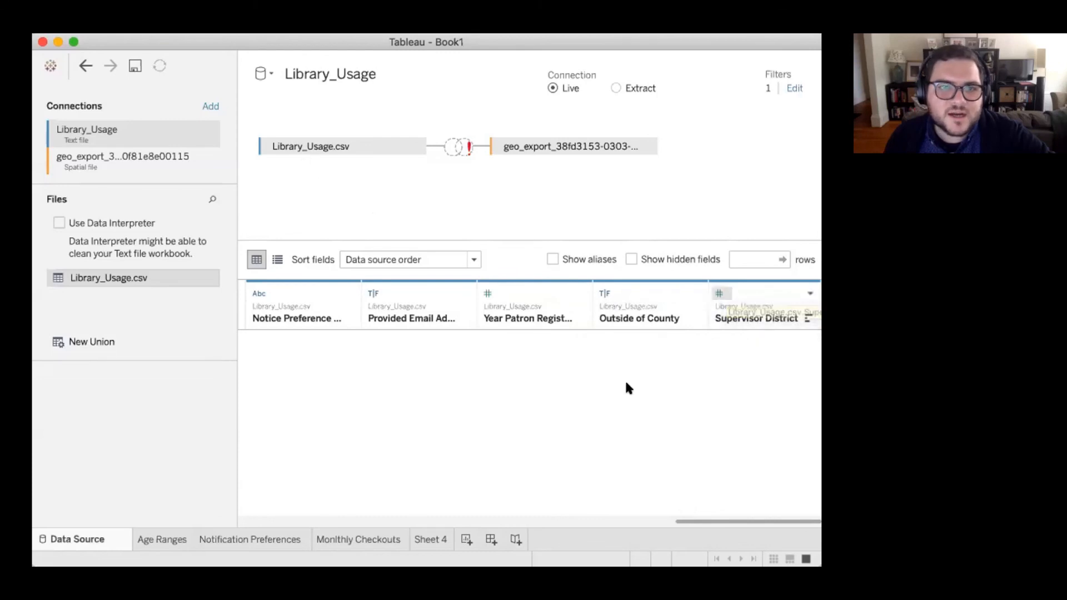
left_click(718, 293)
left_click(718, 294)
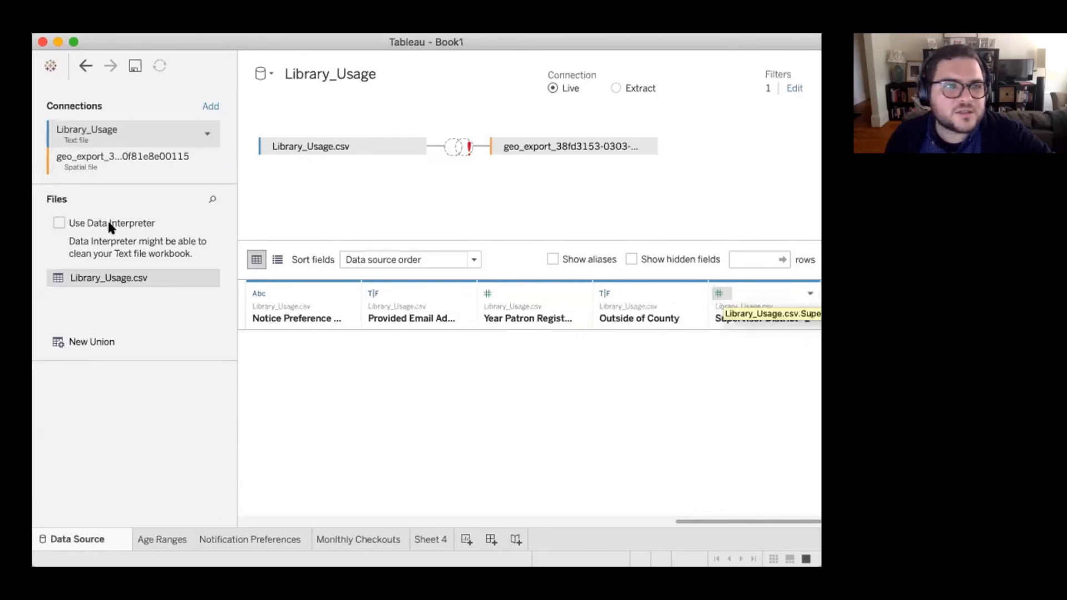
Step: Define the join between Library_Usage.csv and the geo_export shapefile by matching Supervisor District with Supervisor
left_click(465, 147)
left_click(467, 149)
left_click(717, 293)
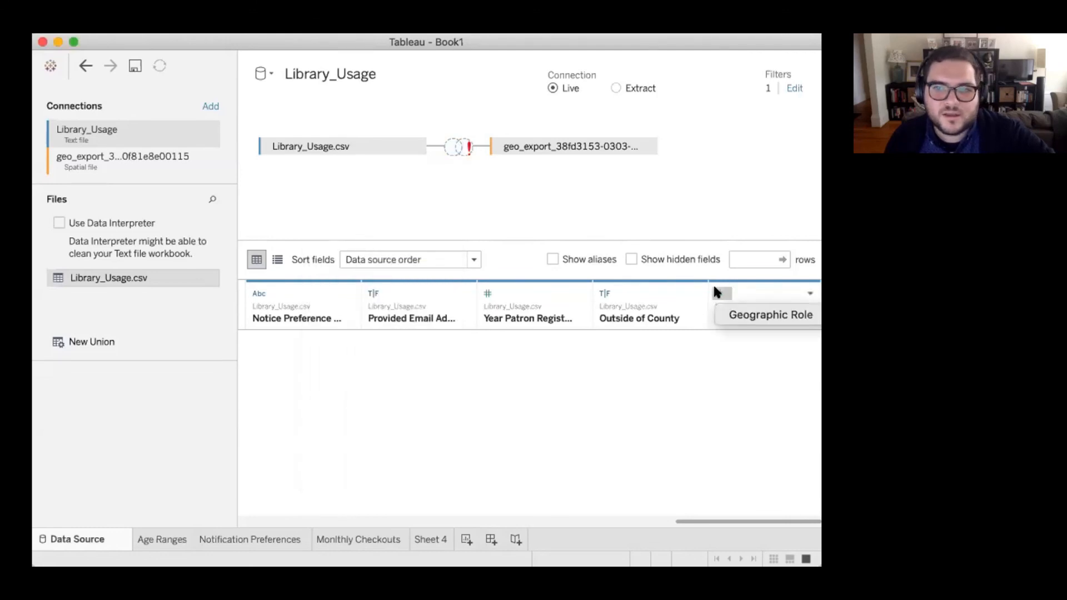
left_click(714, 380)
left_click(455, 149)
left_click(353, 233)
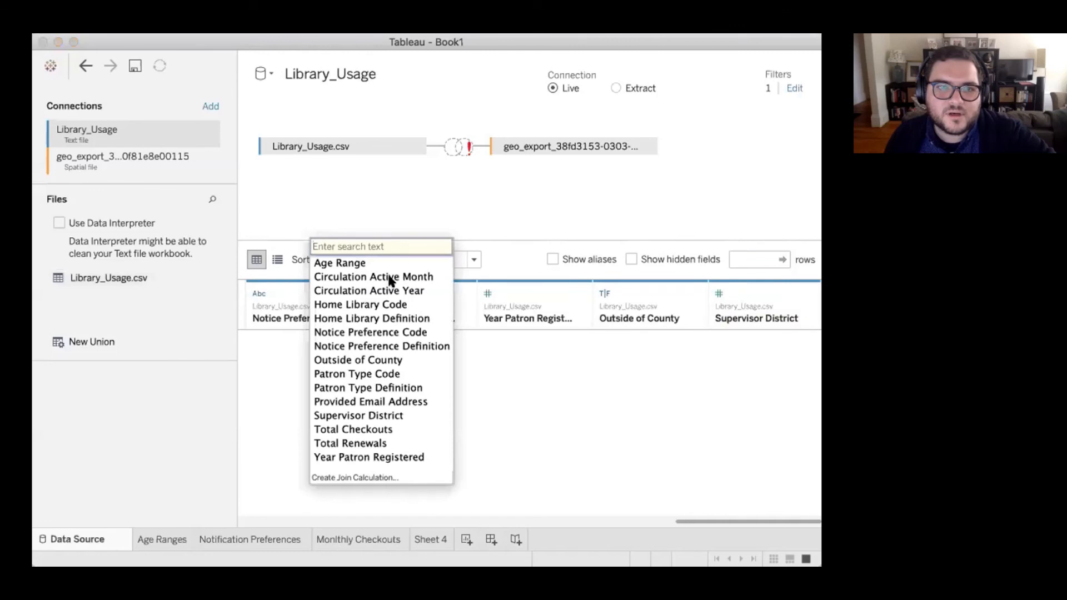
left_click(375, 418)
left_click(517, 242)
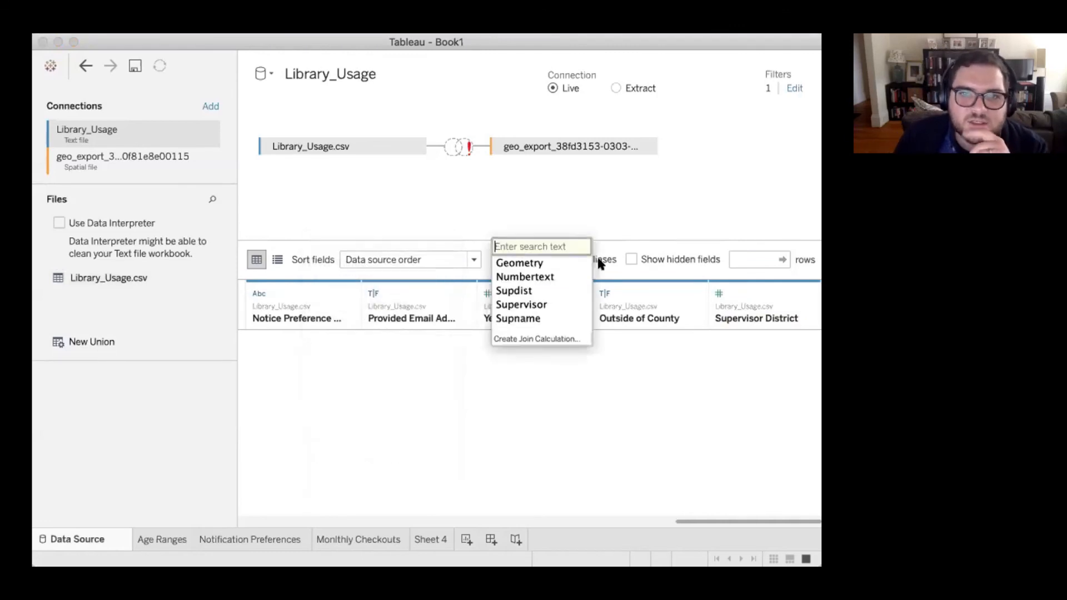
left_click(548, 304)
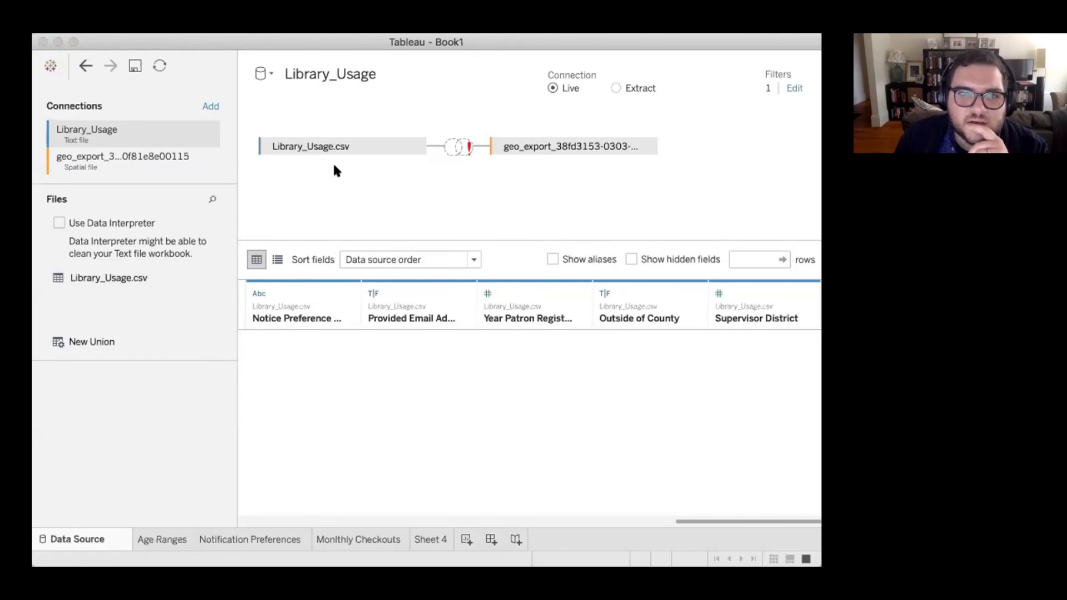
Step: Set the Supervisor District field's data type to decimal number and review the joined rows across the data grid
left_click(718, 292)
left_click(734, 316)
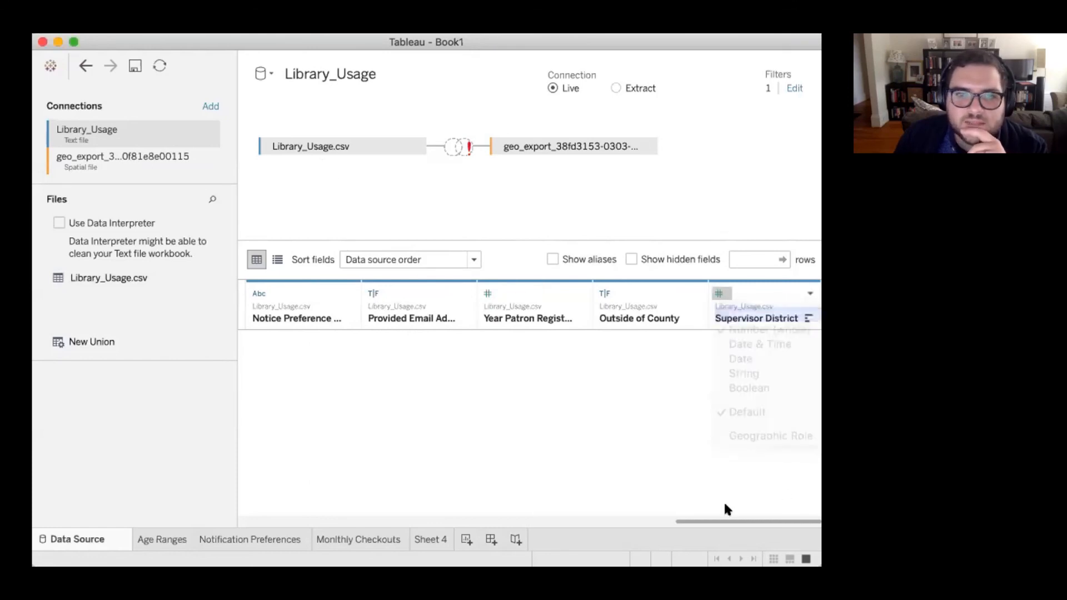
left_click(529, 407)
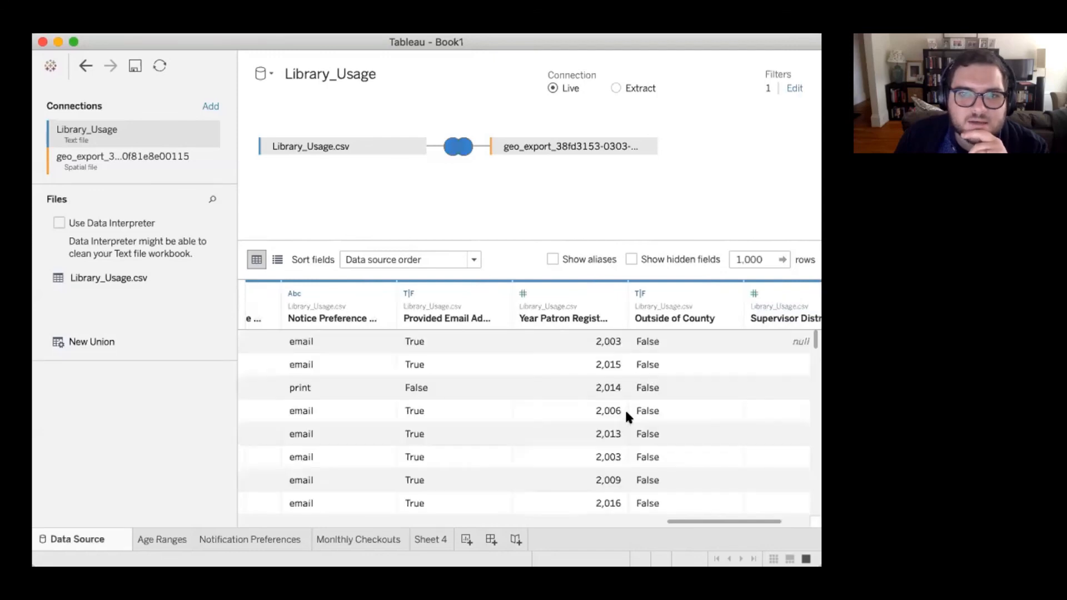
scroll(715, 514, "right", 3)
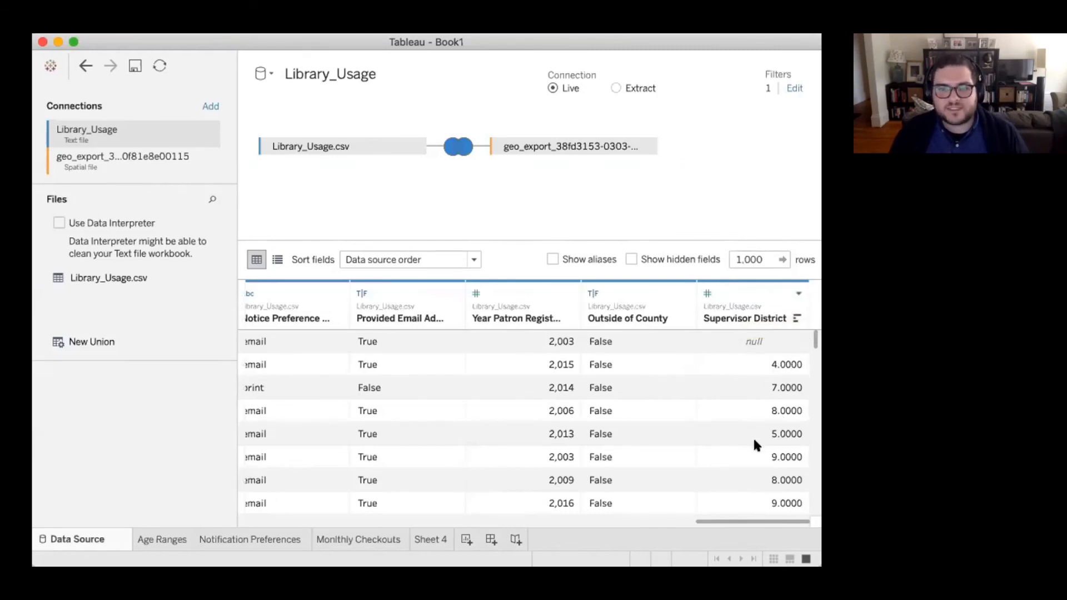
left_click_drag(718, 520, 165, 492)
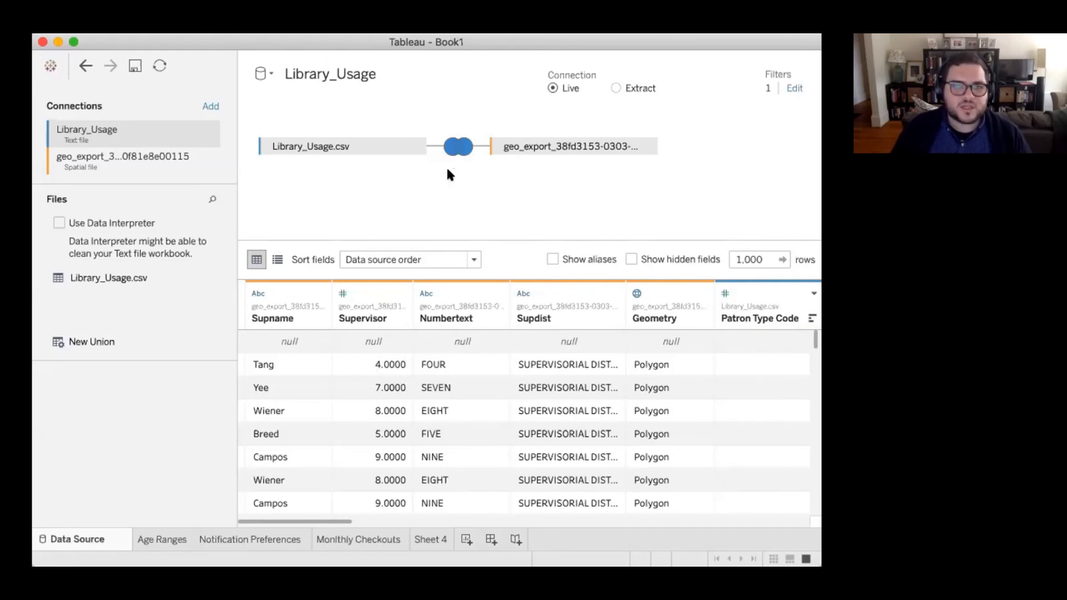
mouse_move(455, 158)
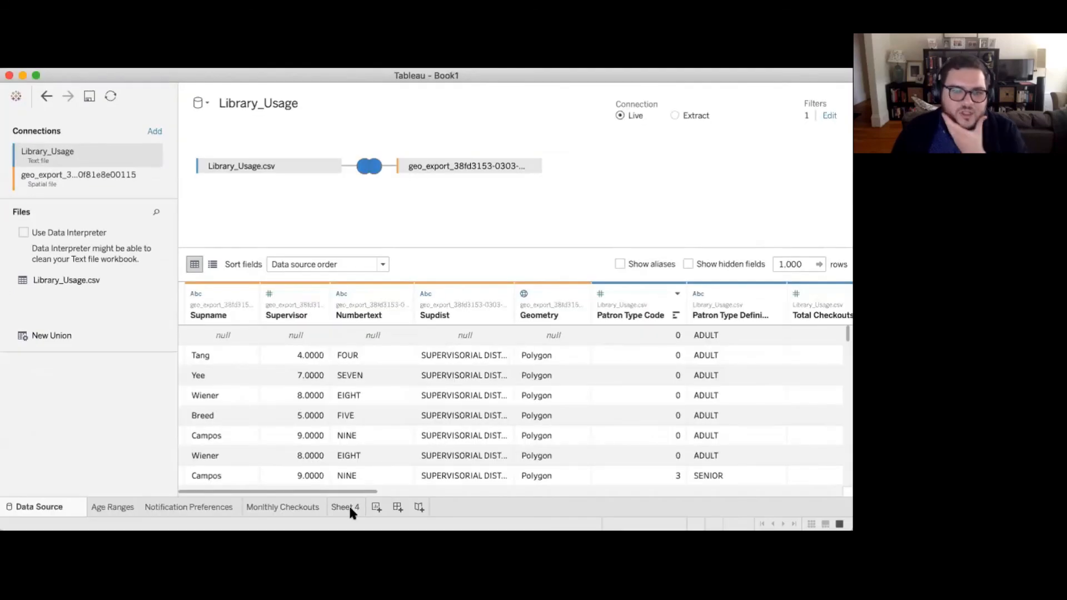
Step: Create a new worksheet and place the shapefile's Geometry measure in the view to draw the district map
left_click(350, 512)
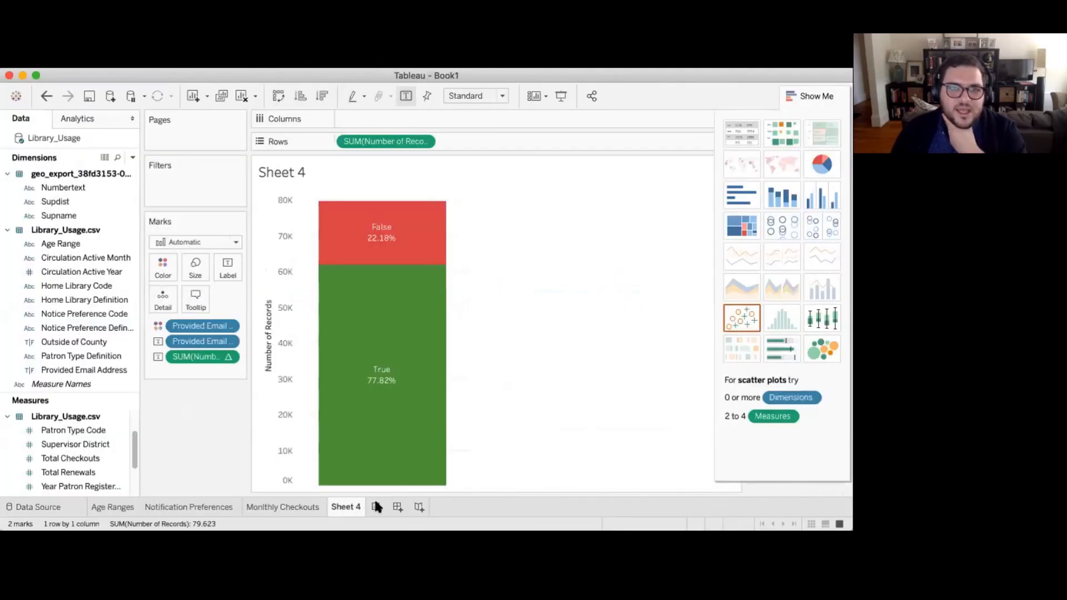
left_click(377, 507)
left_click(108, 258)
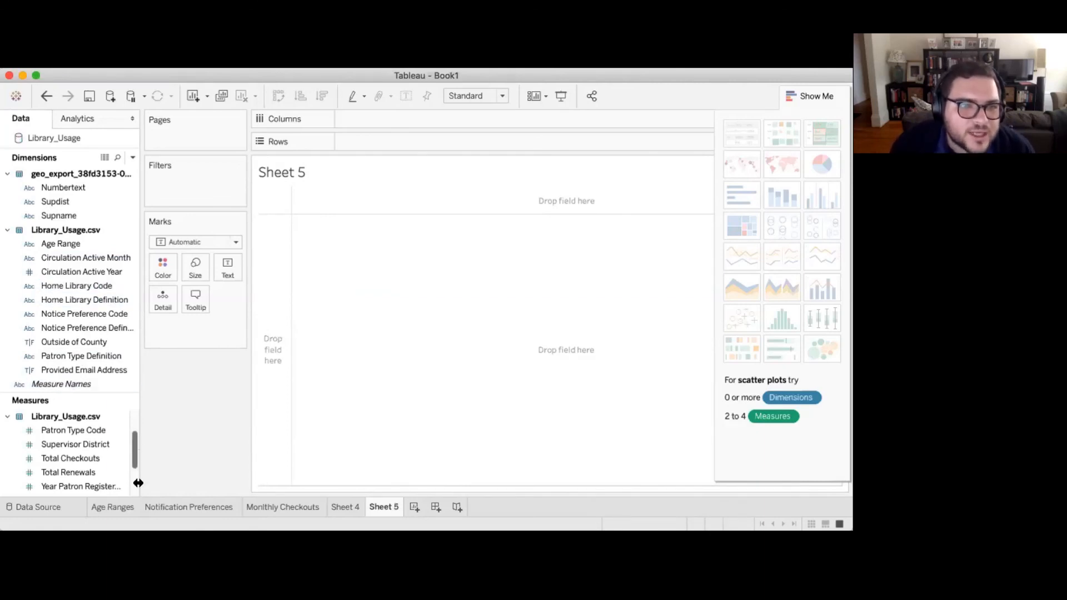
left_click_drag(134, 443, 135, 484)
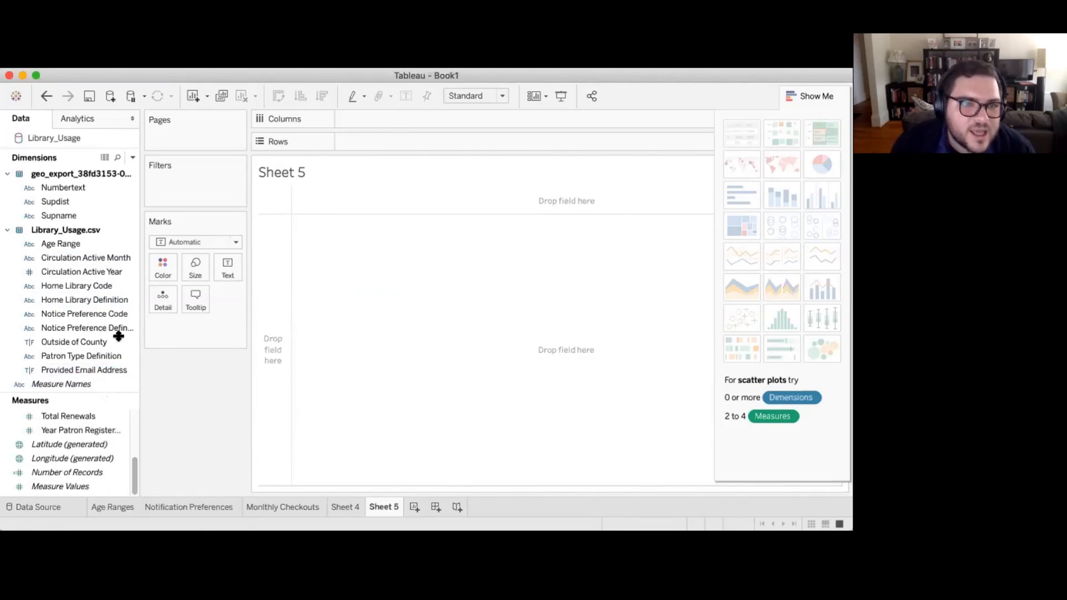
left_click_drag(108, 395, 118, 334)
scroll(79, 428, "up", 3)
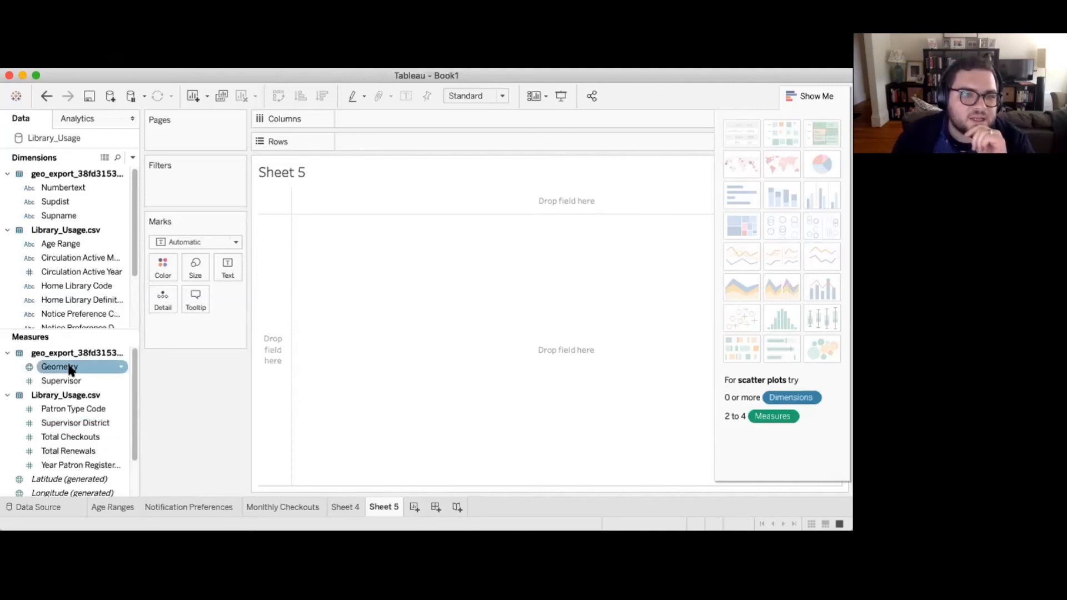
left_click_drag(64, 368, 488, 318)
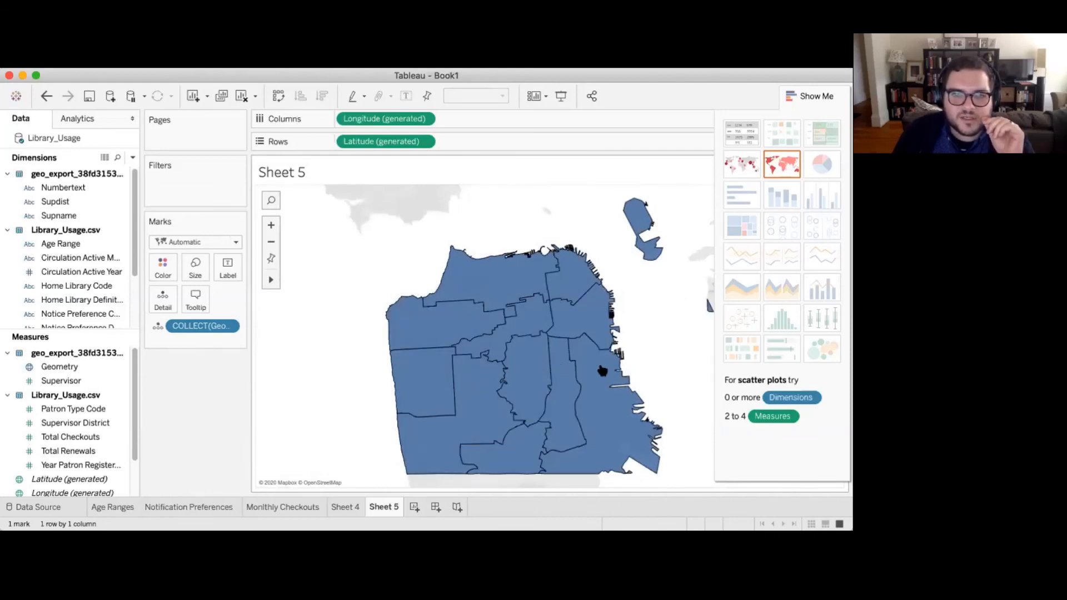
Step: Colour the map's districts by the Supdist dimension
mouse_move(92, 371)
left_mouse_down()
mouse_move(184, 280)
mouse_move(166, 264)
mouse_move(82, 358)
left_mouse_up()
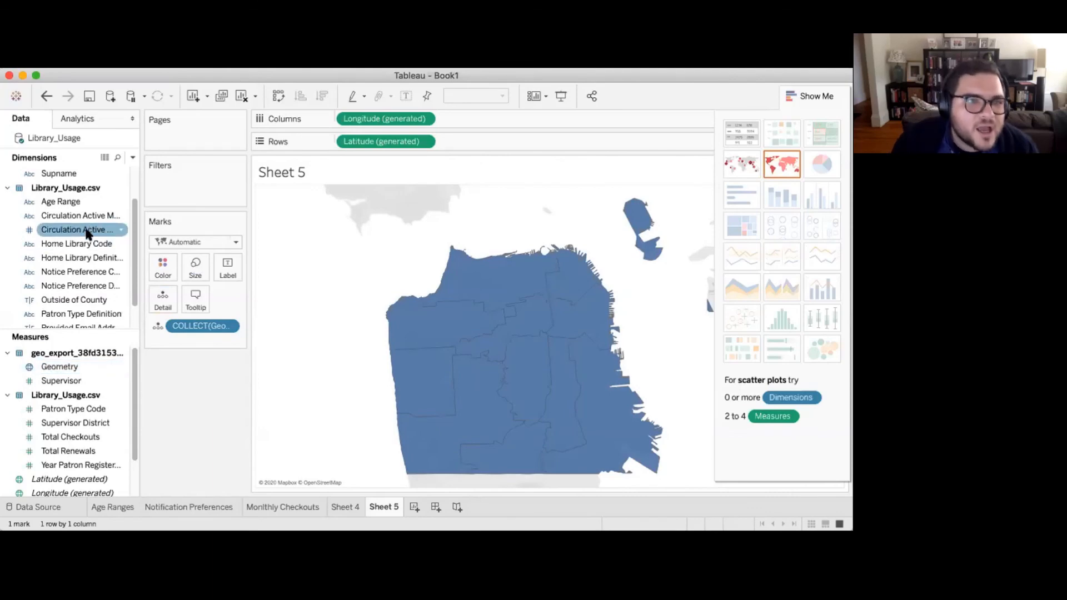
scroll(87, 242, "down", 2)
scroll(94, 268, "up", 3)
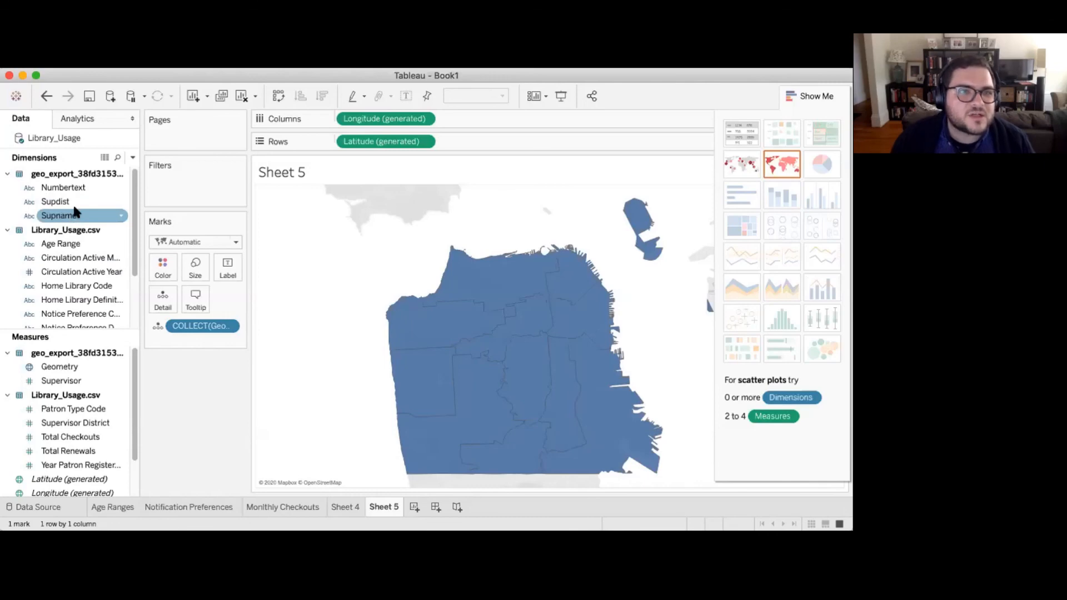
left_click_drag(75, 202, 152, 261)
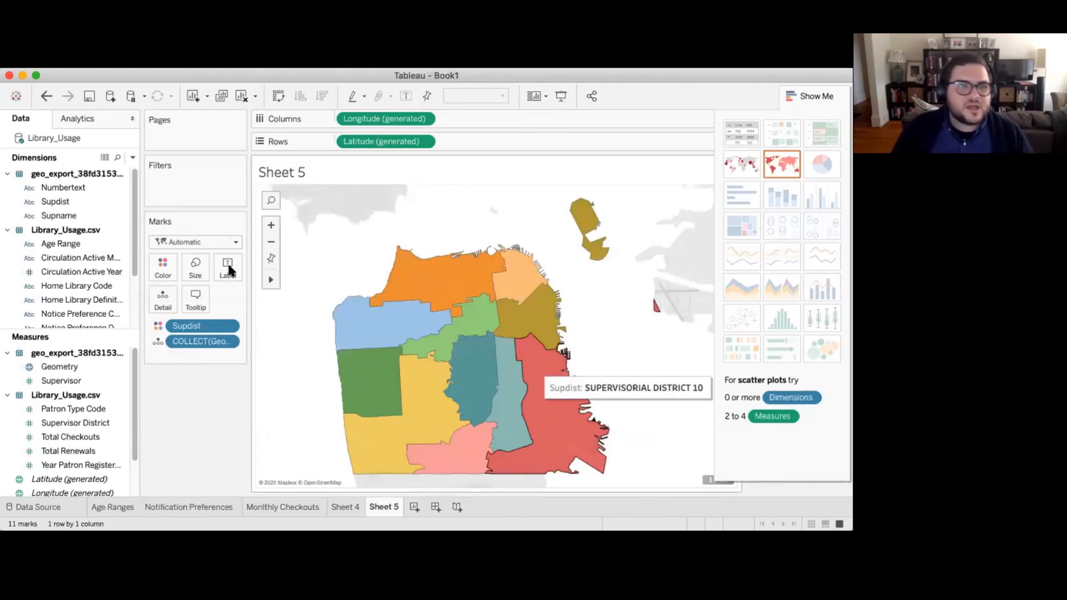
Step: Try labelling the map's districts with Supname, Supdist and Supervisor in turn, undoing each label
left_click_drag(67, 215, 219, 266)
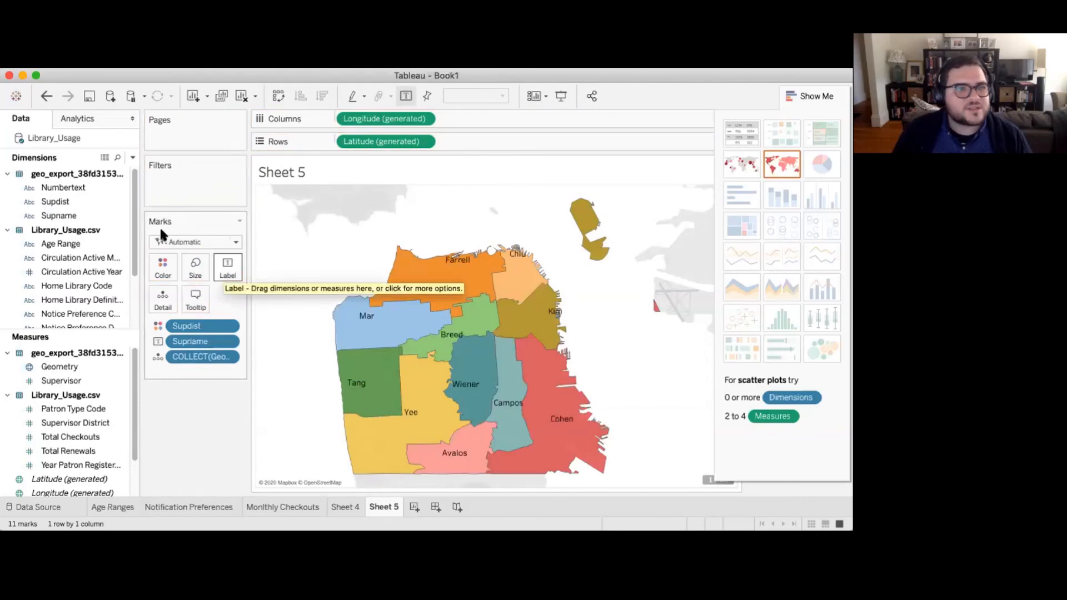
key("super+z")
left_click_drag(102, 197, 223, 267)
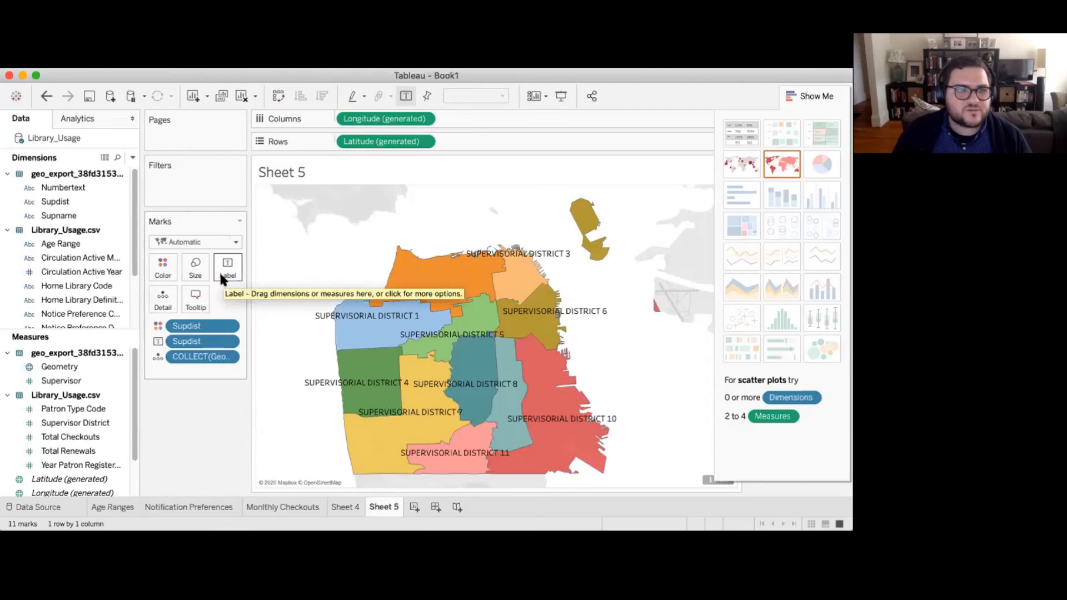
key("super+z")
left_click_drag(85, 377, 237, 266)
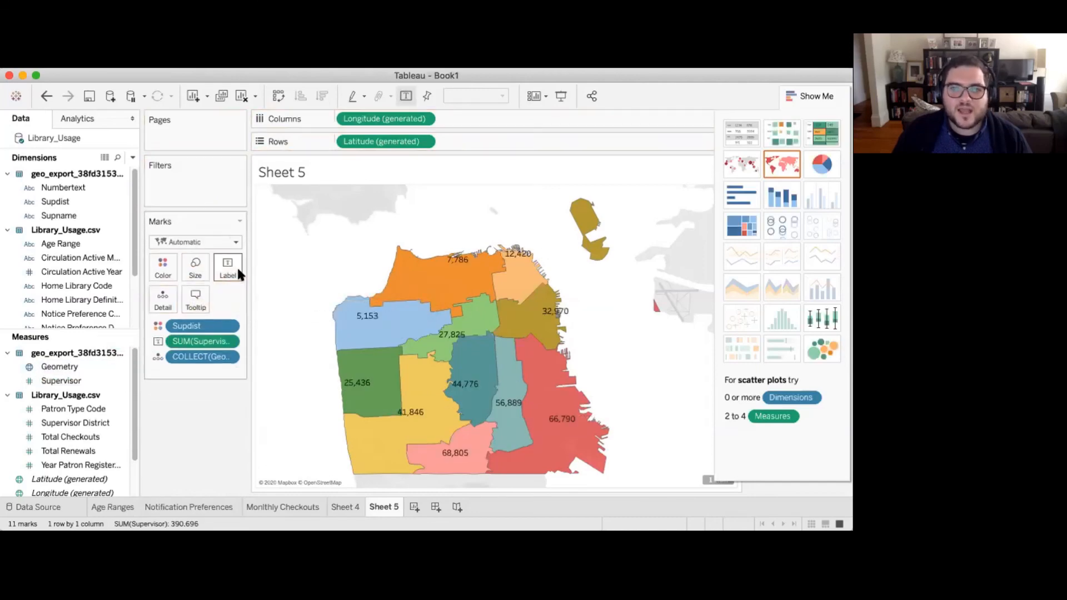
key("super+z")
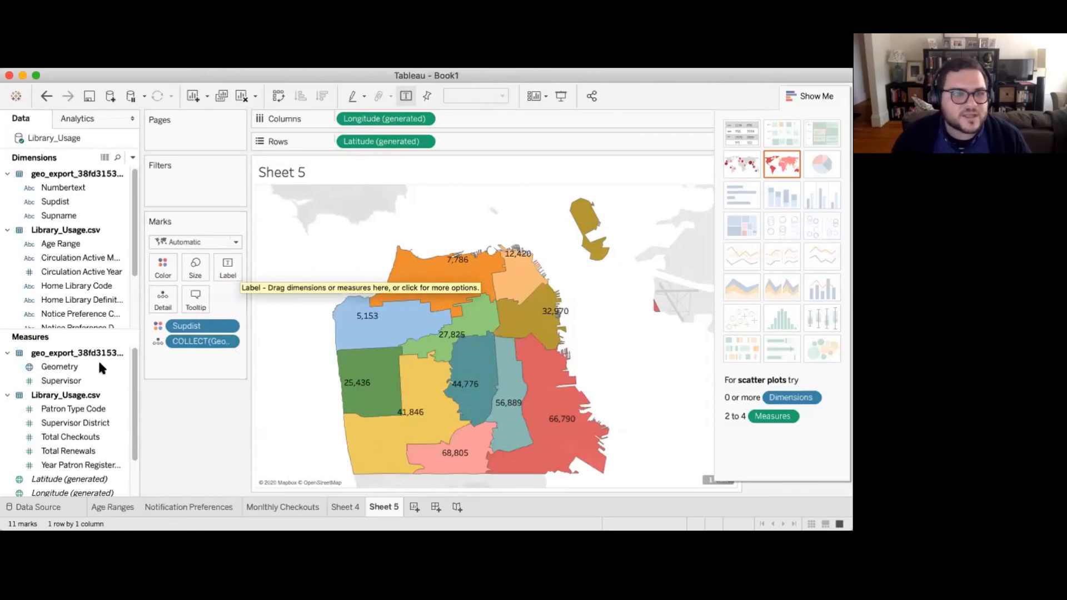
Step: Label the map's districts with the Supervisor District measure from Library_Usage.csv
scroll(98, 359, "down", 2)
left_click_drag(90, 379, 232, 255)
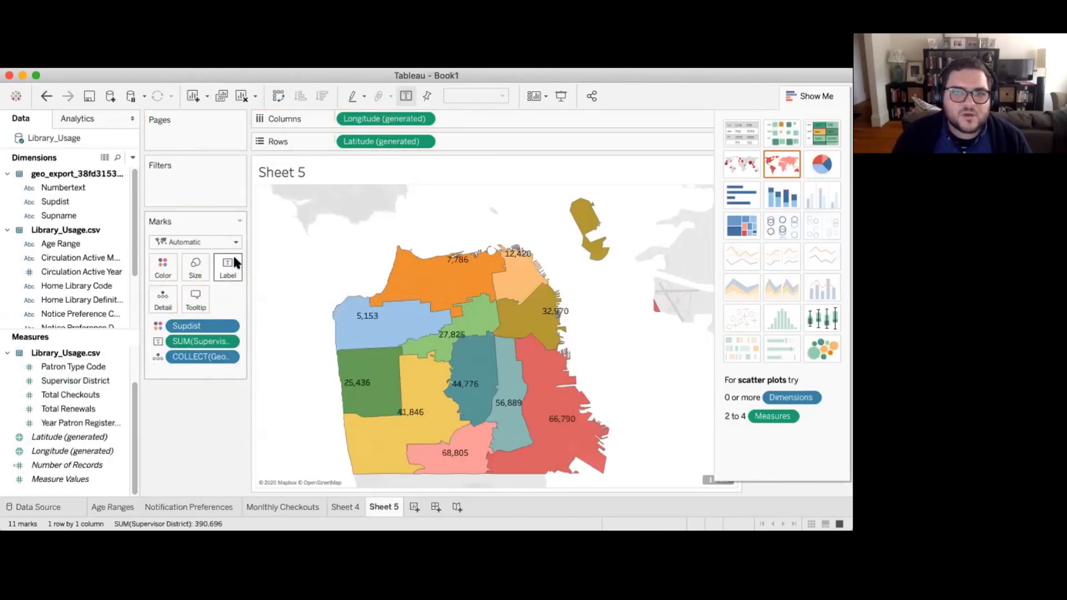
Step: Undo the Supervisor District label and label the districts with the shapefile's Supervisor field, converted from a measure to a dimension
key("super+z")
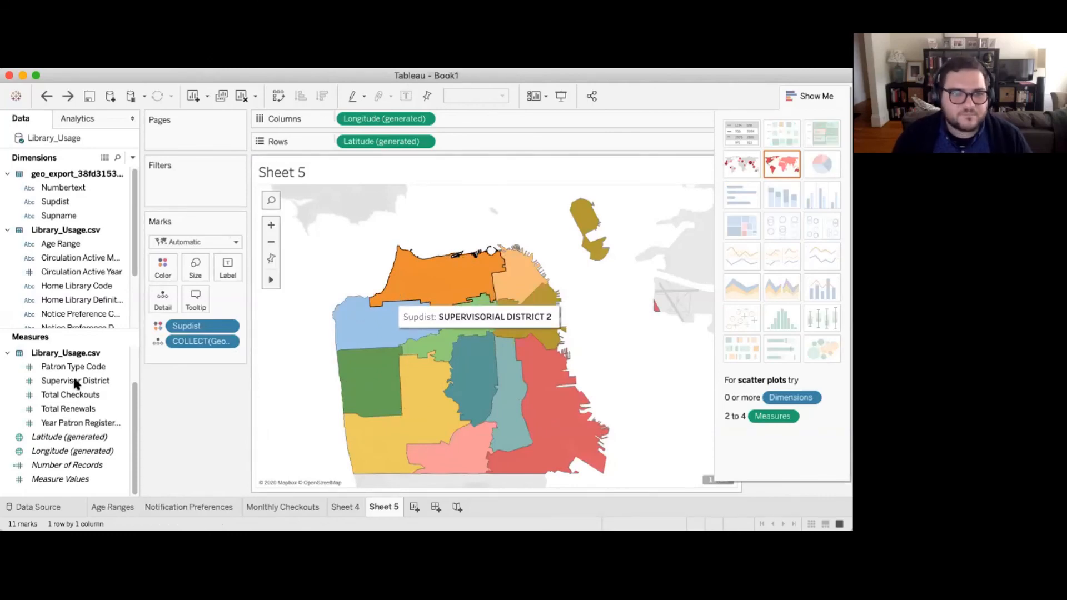
left_click_drag(78, 381, 228, 255)
right_click(230, 340)
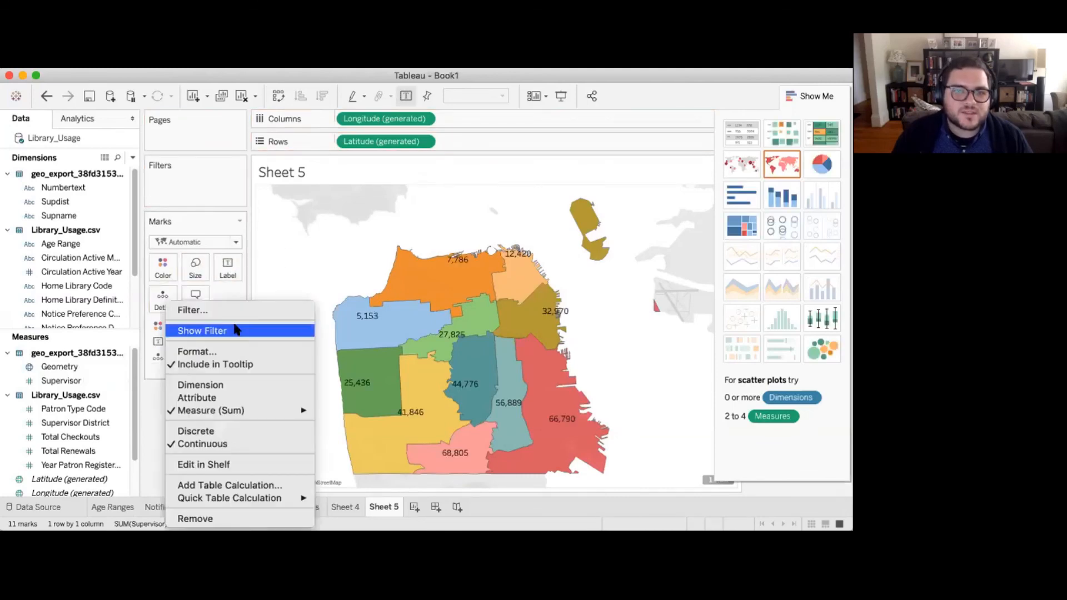
left_click(234, 431)
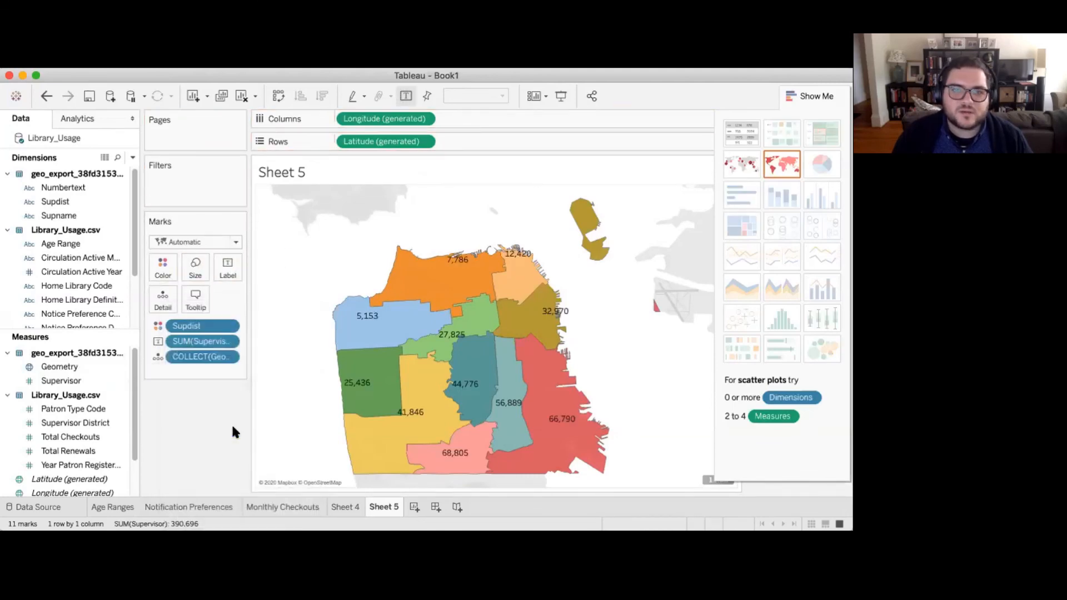
right_click(232, 325)
left_click(232, 309)
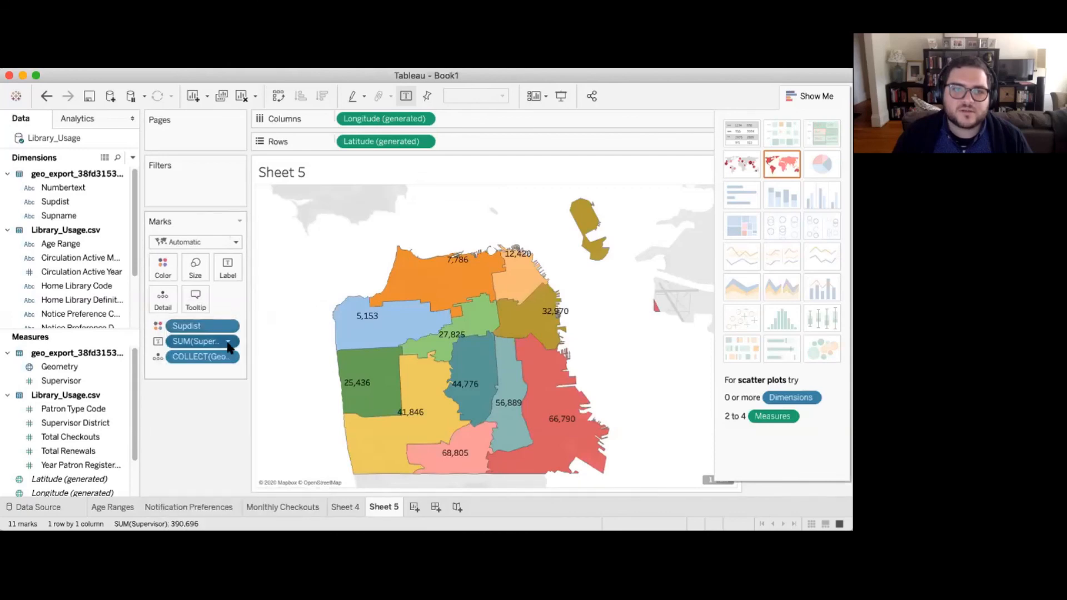
left_click(232, 342)
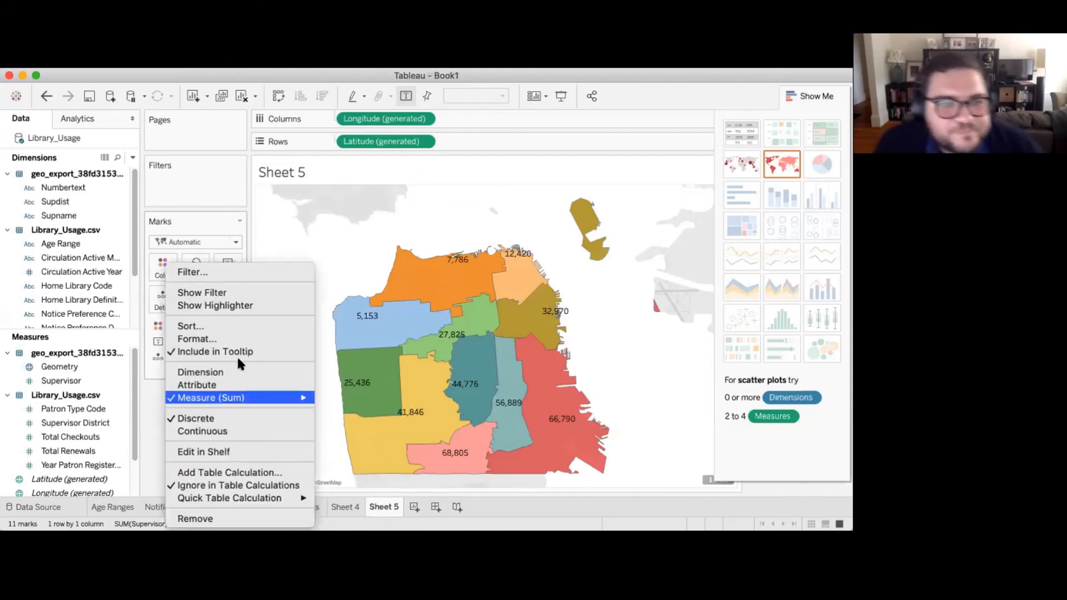
left_click(238, 372)
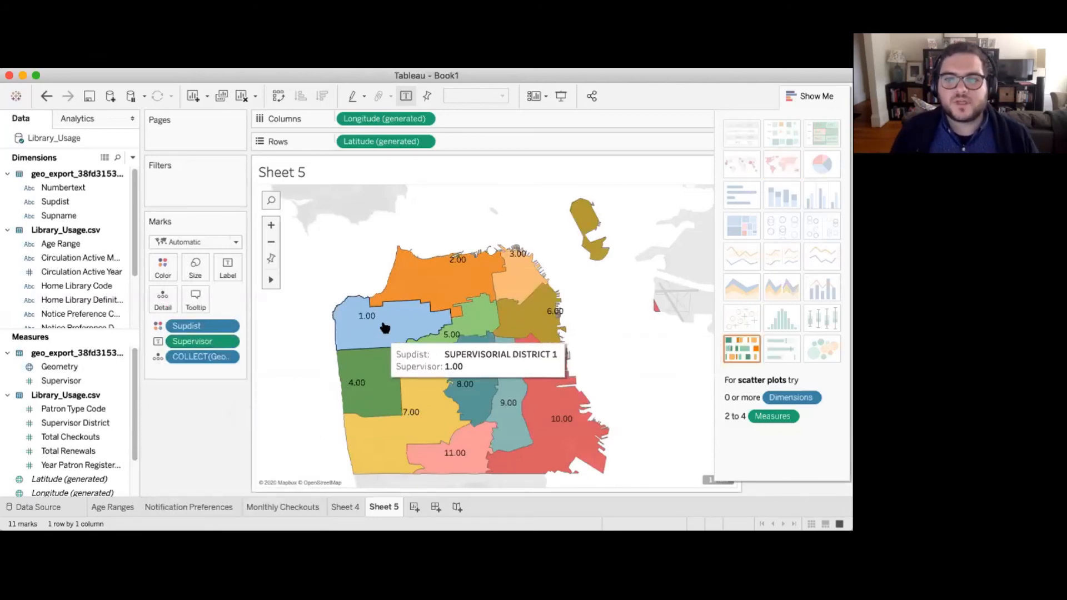
Step: Try adding the Number of Records measure to the map's rows alongside Latitude, and undo it
scroll(518, 333, "down", 1)
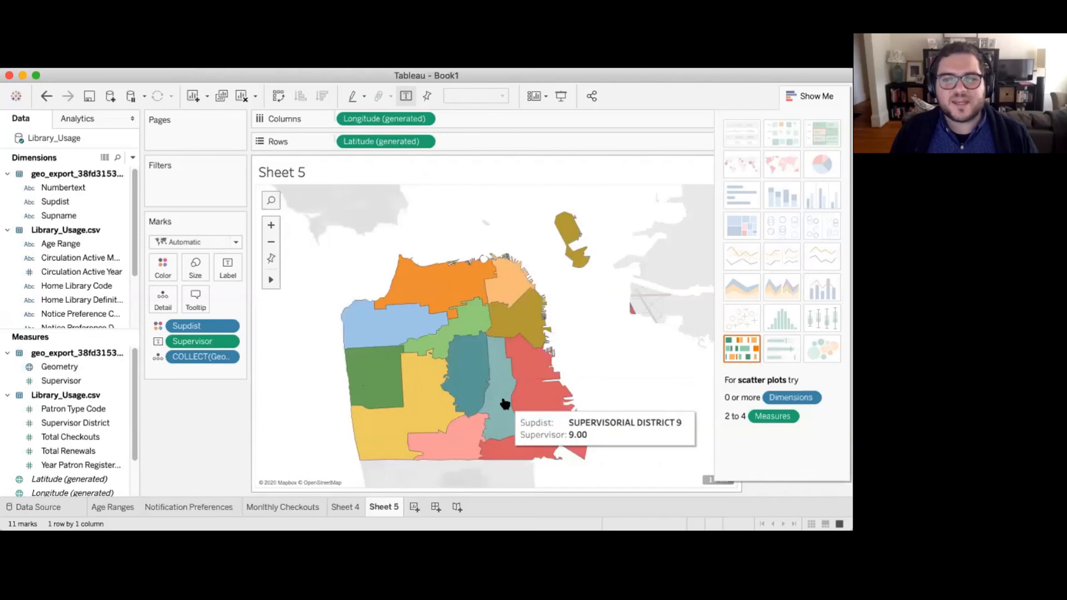
scroll(507, 408, "up", 1)
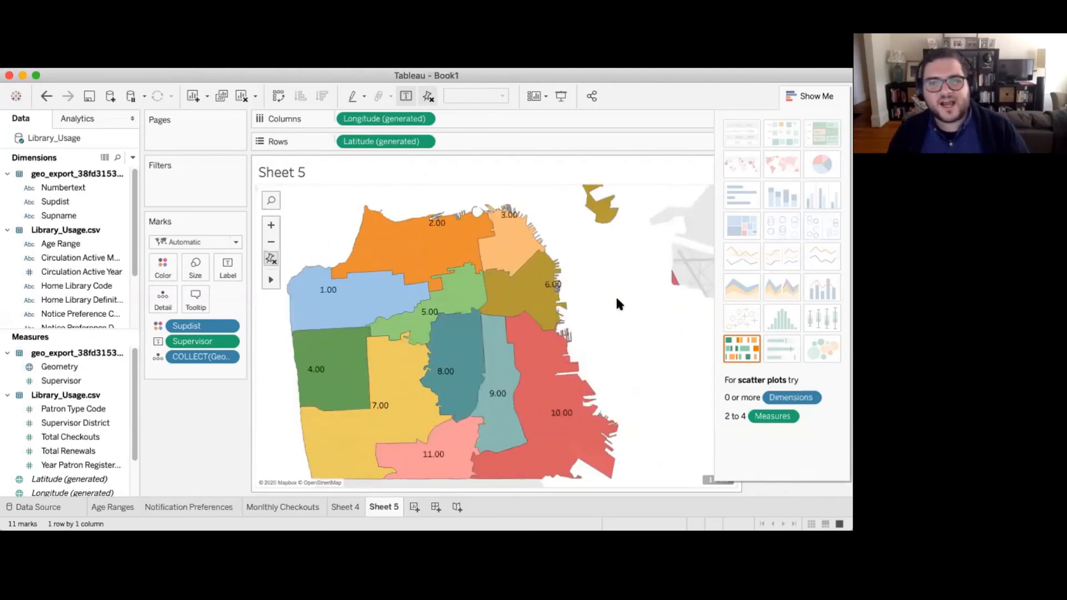
scroll(99, 395, "down", 3)
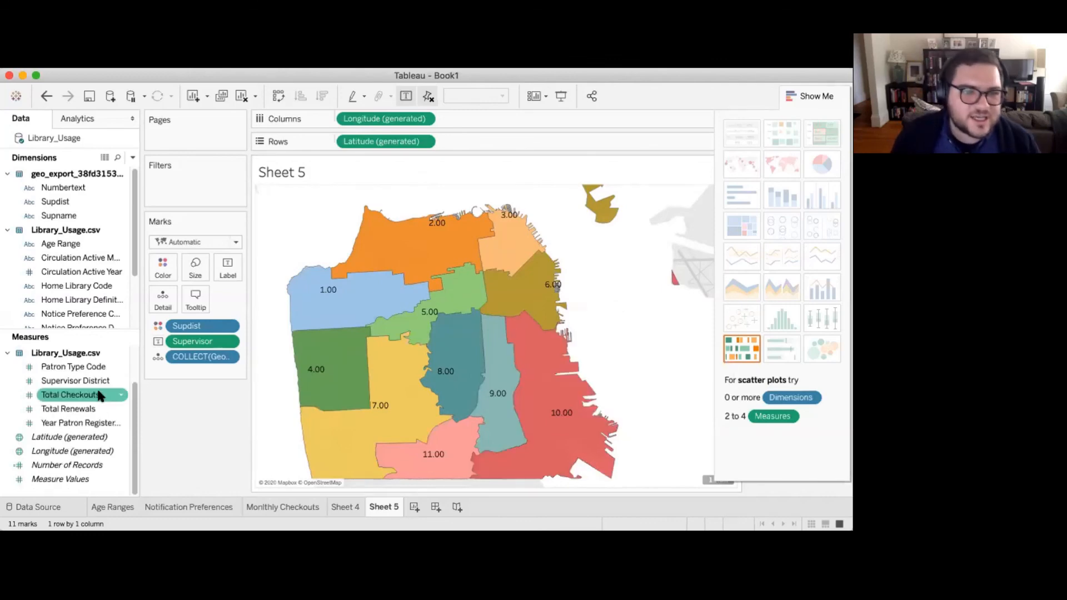
left_click_drag(89, 465, 484, 141)
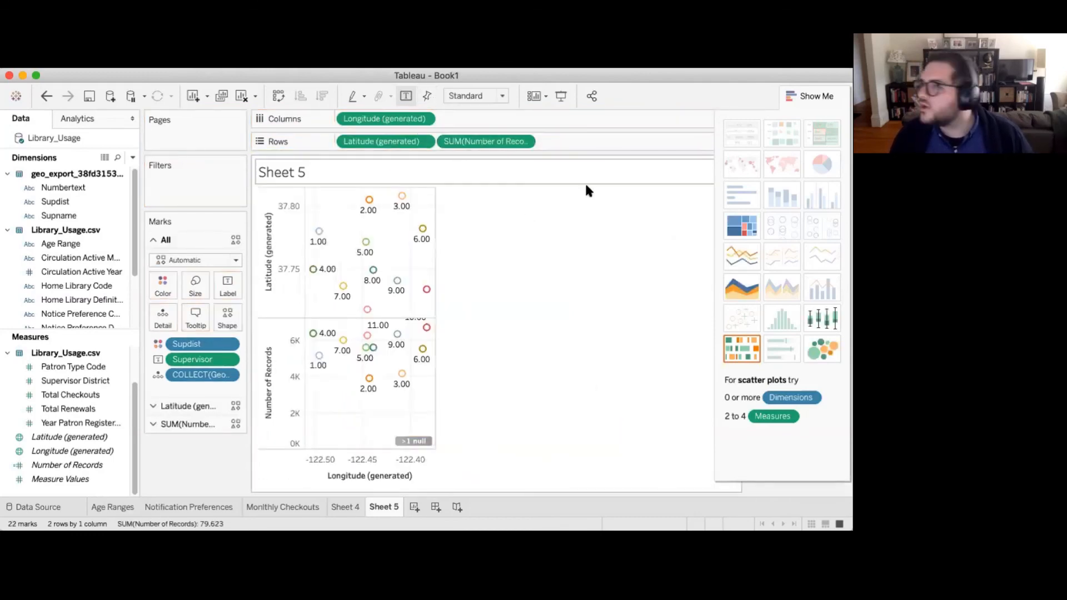
key("super+z")
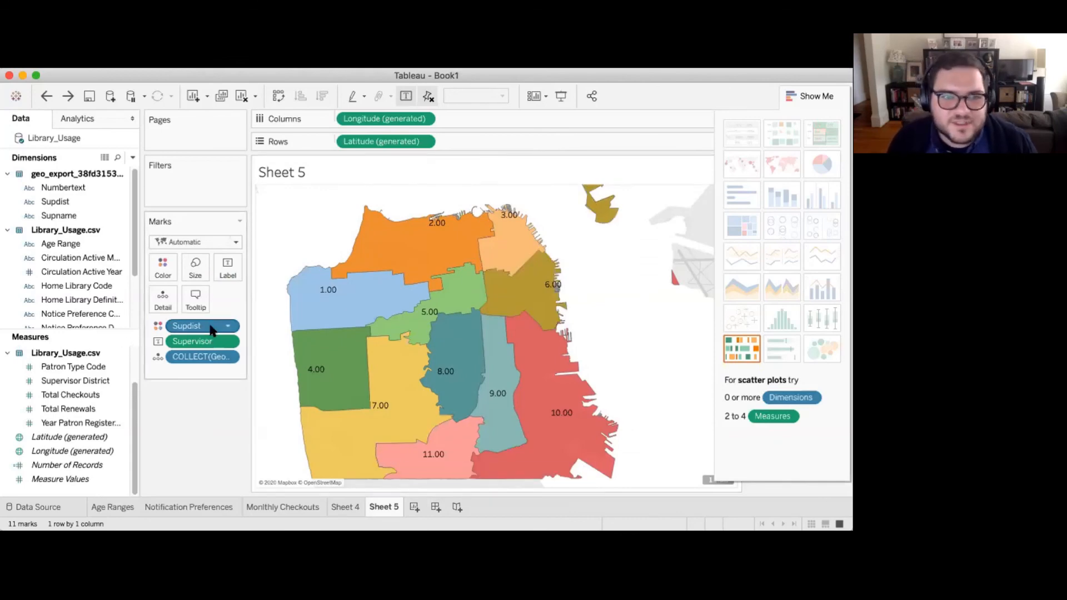
Step: Colour the map's districts by Total Checkouts in place of Supdist and hide the chart-type suggestions
left_click(8, 369)
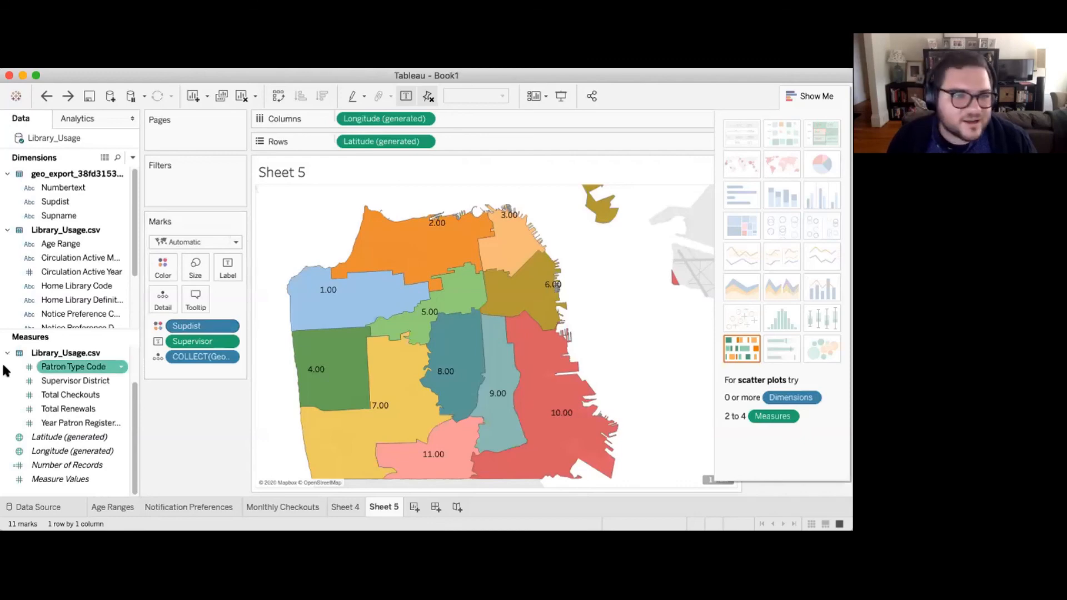
left_click_drag(73, 437, 161, 269)
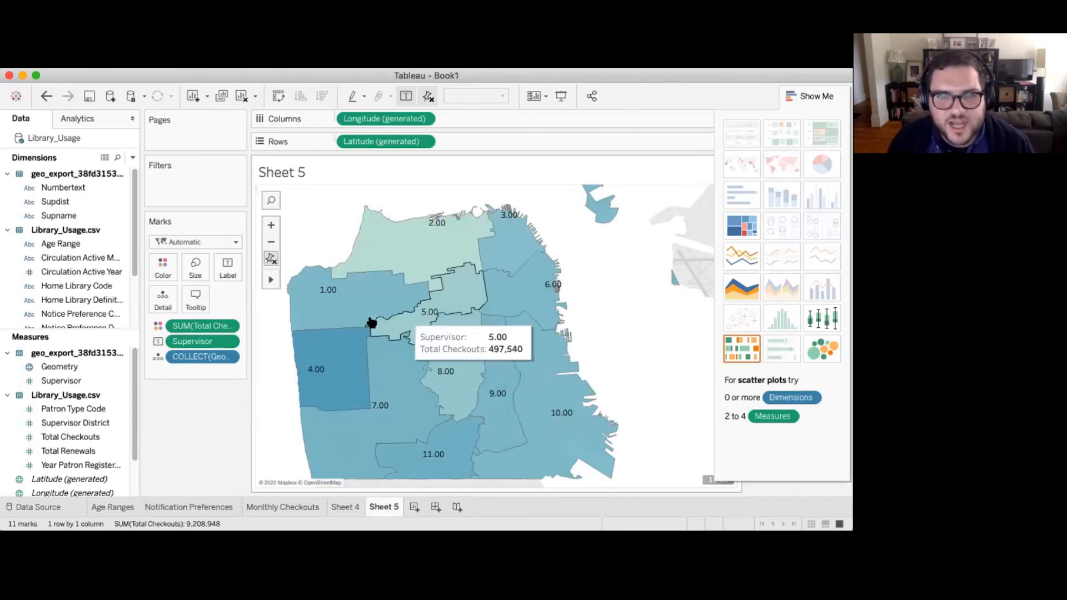
left_click(809, 105)
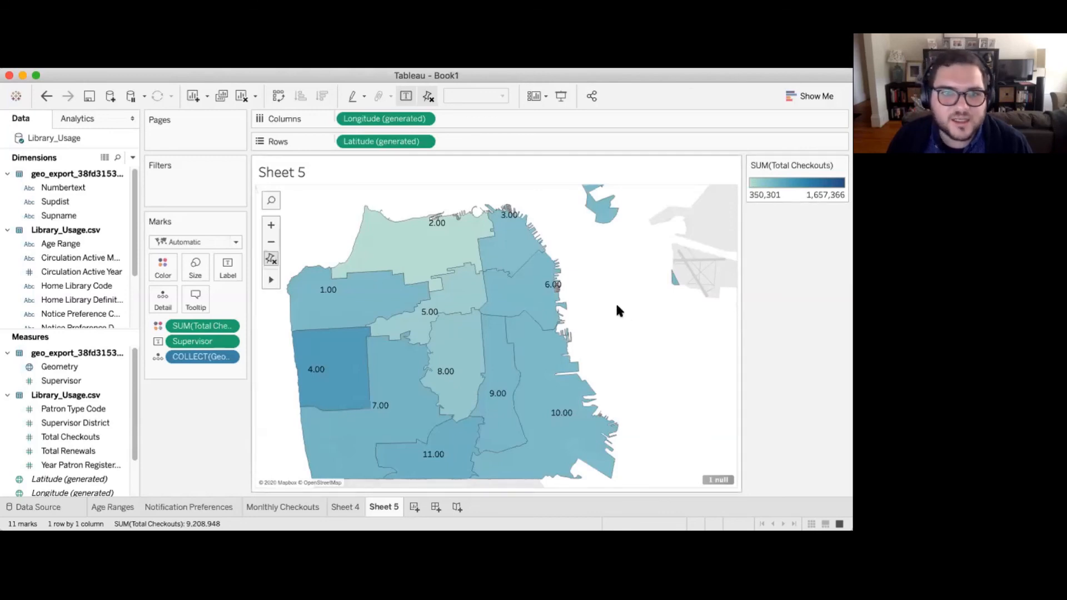
scroll(615, 301, "down", 2)
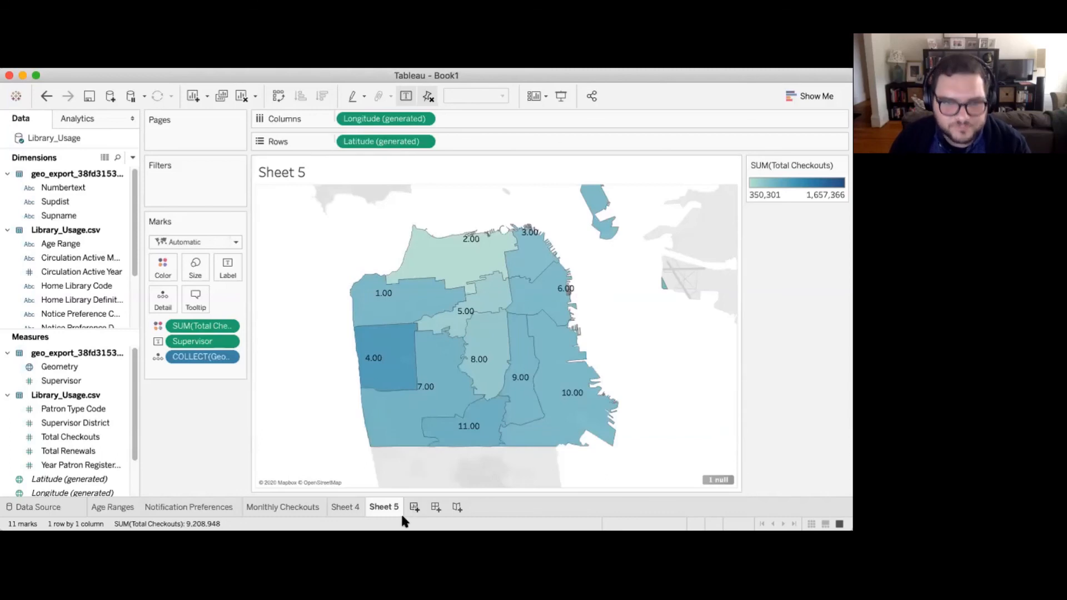
Step: Rename the district map worksheet, Sheet 5, as Districts
double_click(386, 502)
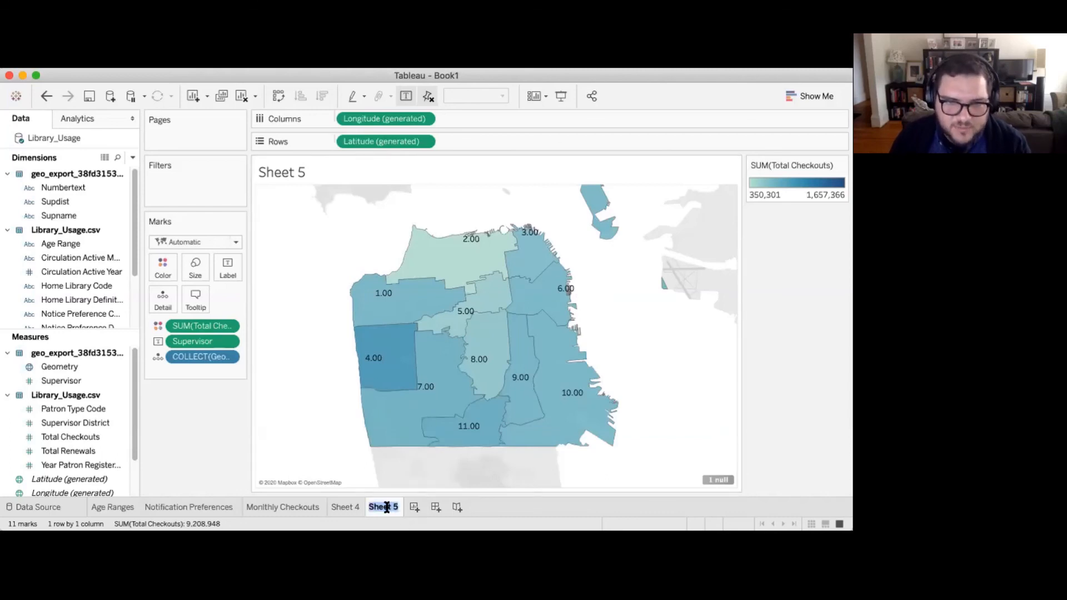
type("Di")
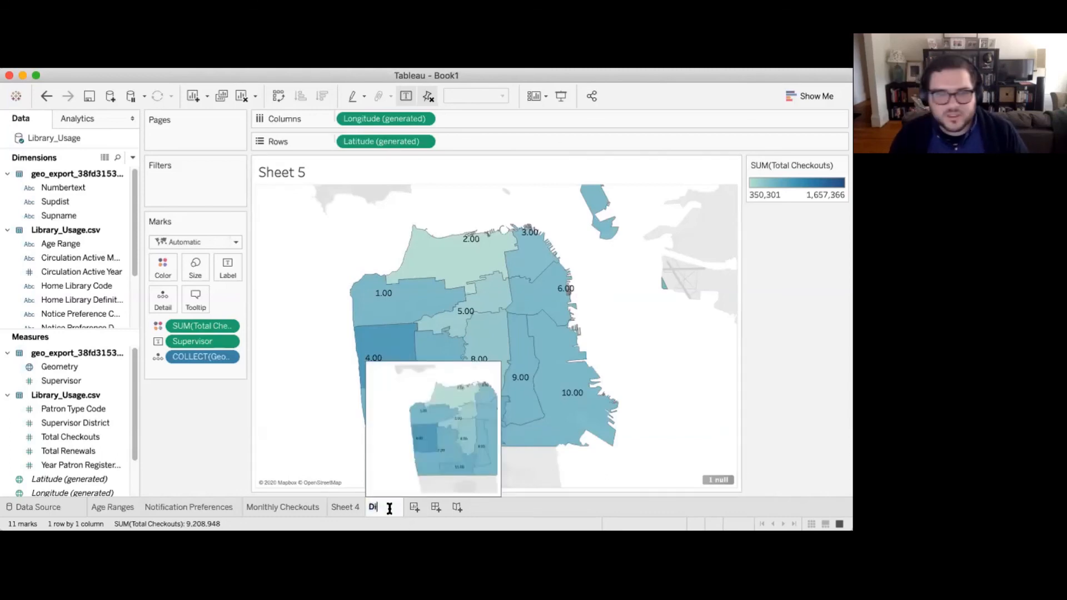
type("stricts")
key("Return")
Step: Rename the Sheet 4 worksheet as Emails Provided
double_click(347, 505)
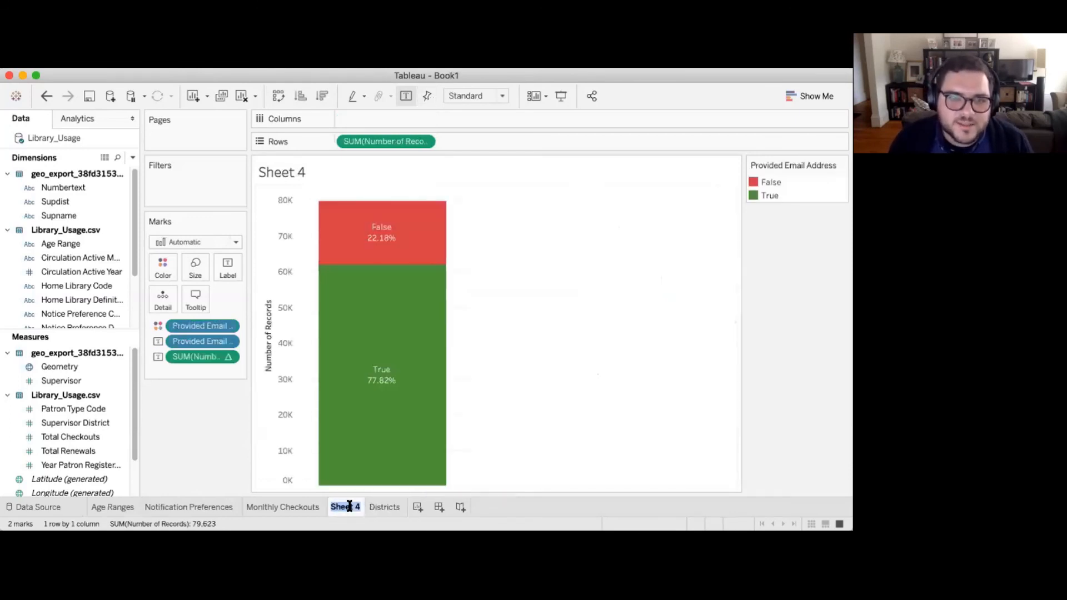
type("Emails Provide")
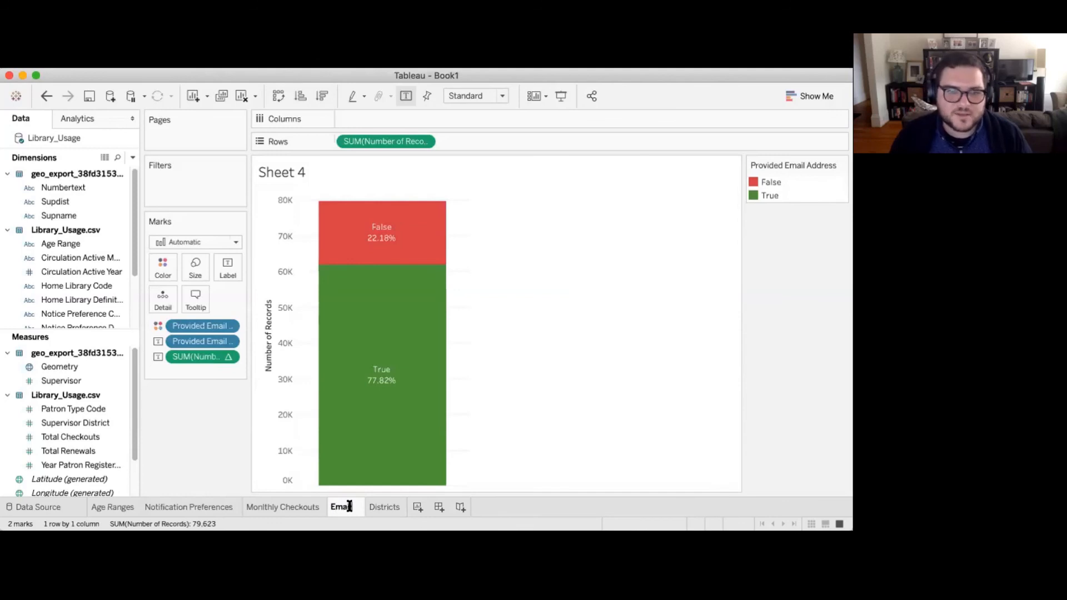
type("de")
key("Return")
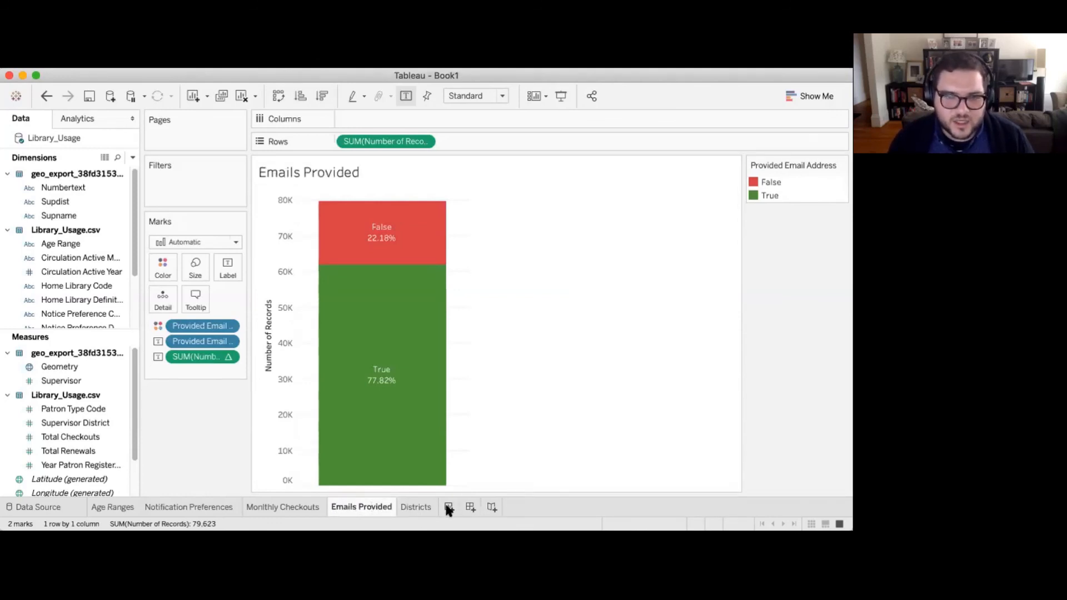
Step: Create a new dashboard and add a text object reading "2015 San Fransisco Public Library Usage Report"
left_click(470, 506)
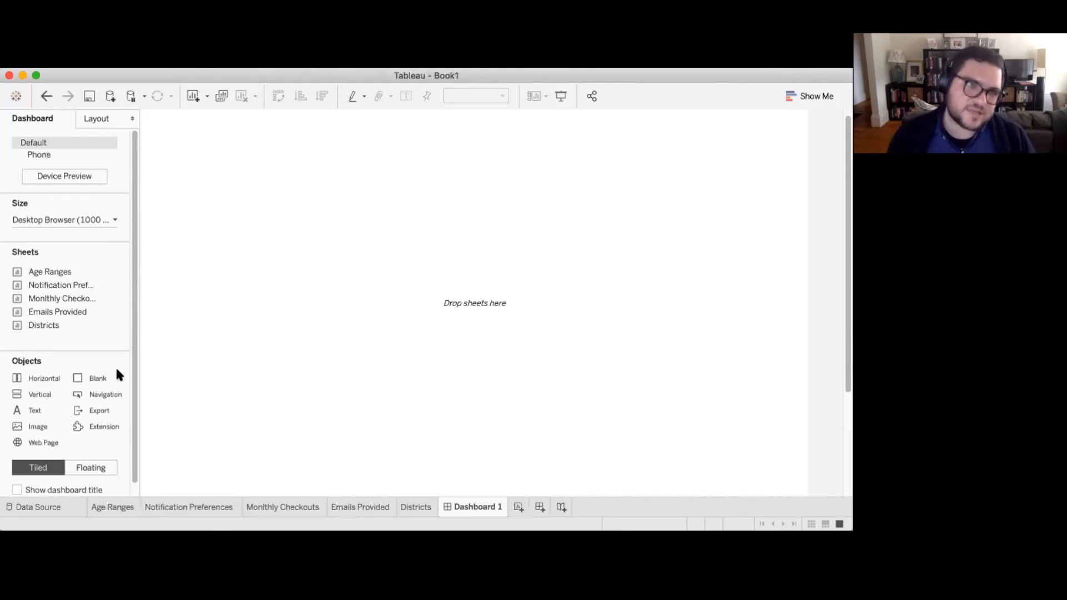
left_click_drag(54, 406, 382, 123)
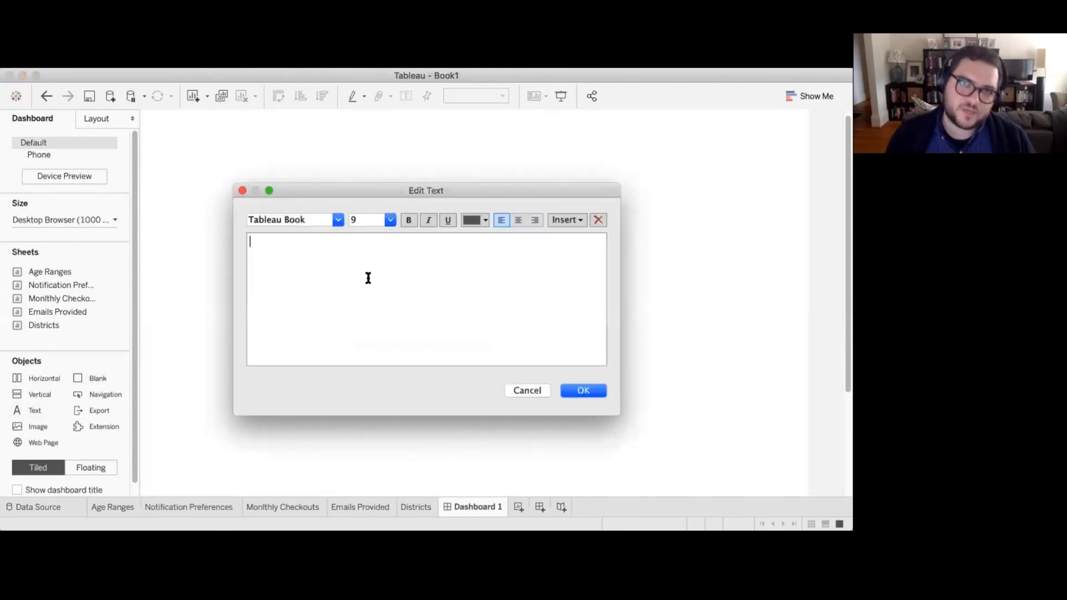
type("2015 San Fra")
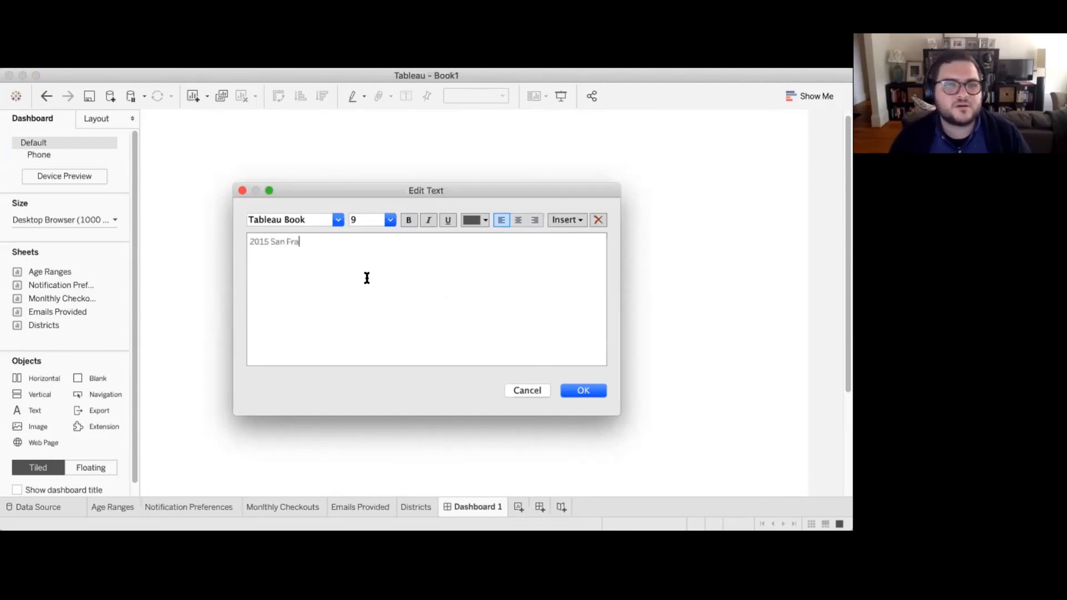
type("nsisco Publ")
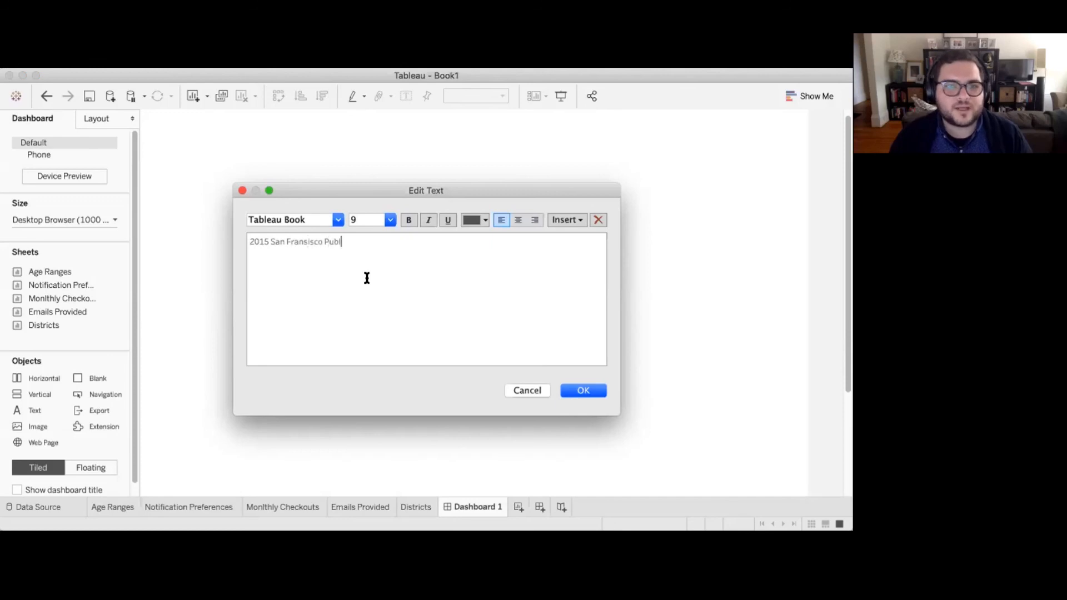
type("ic Lib")
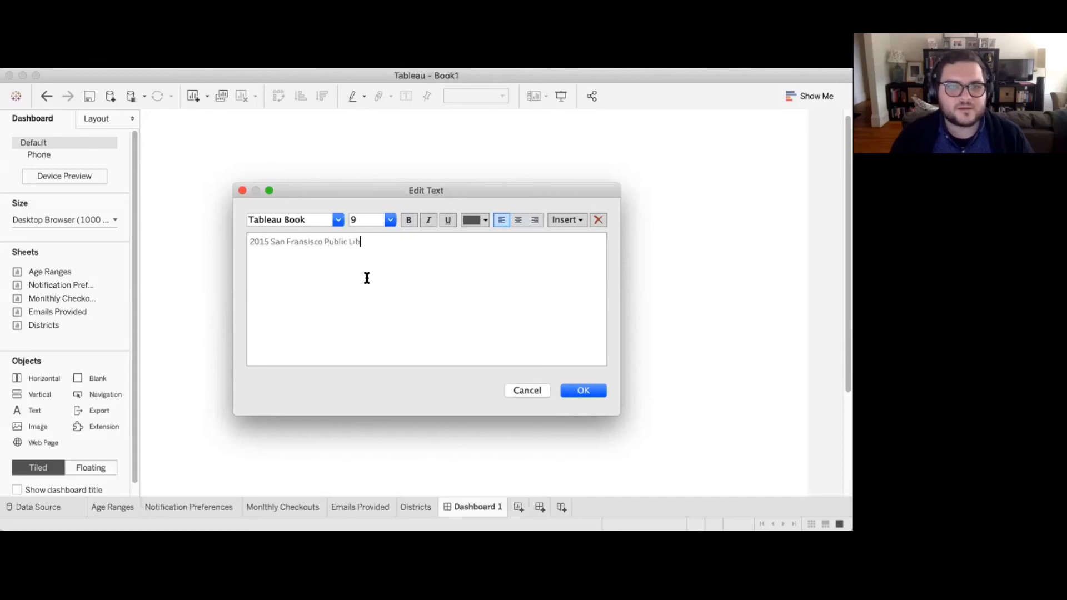
type("rary Usage")
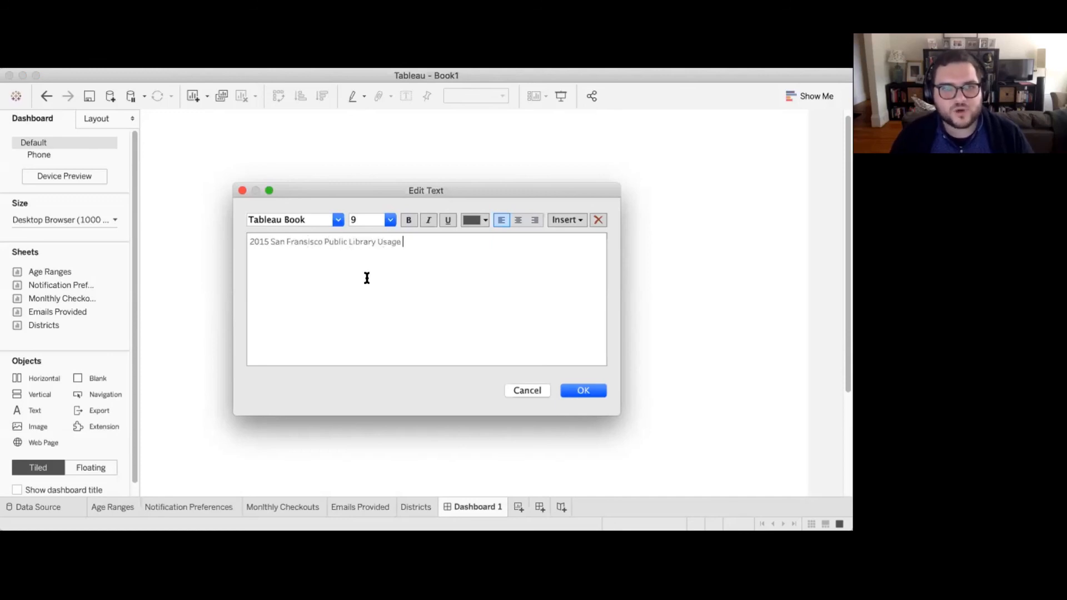
type(" Report")
key("Return")
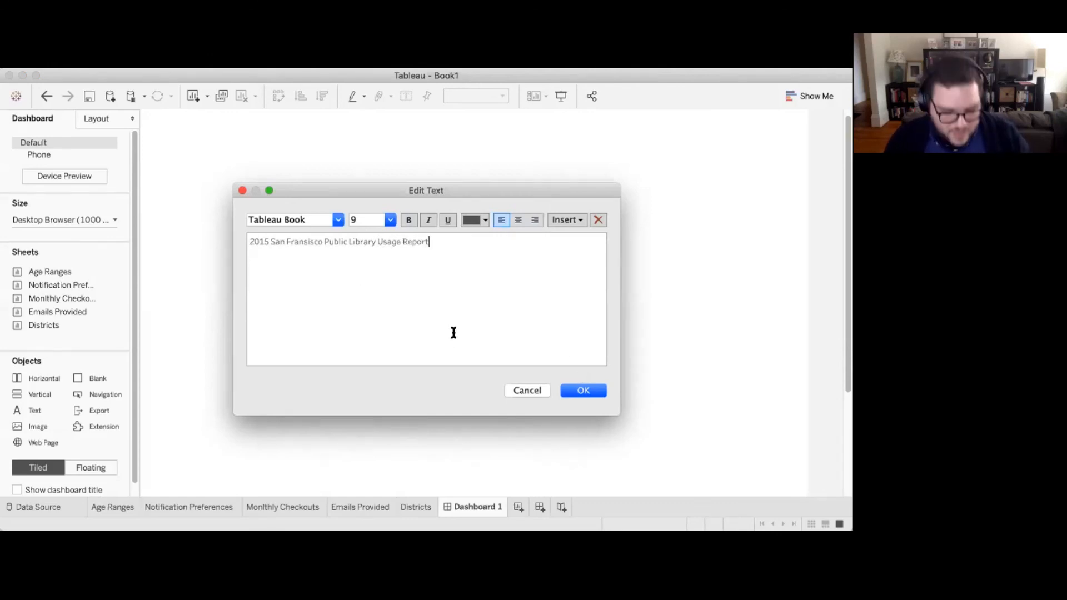
Step: Select the entire report title text and open its font size choices
key("super+a")
left_click(390, 223)
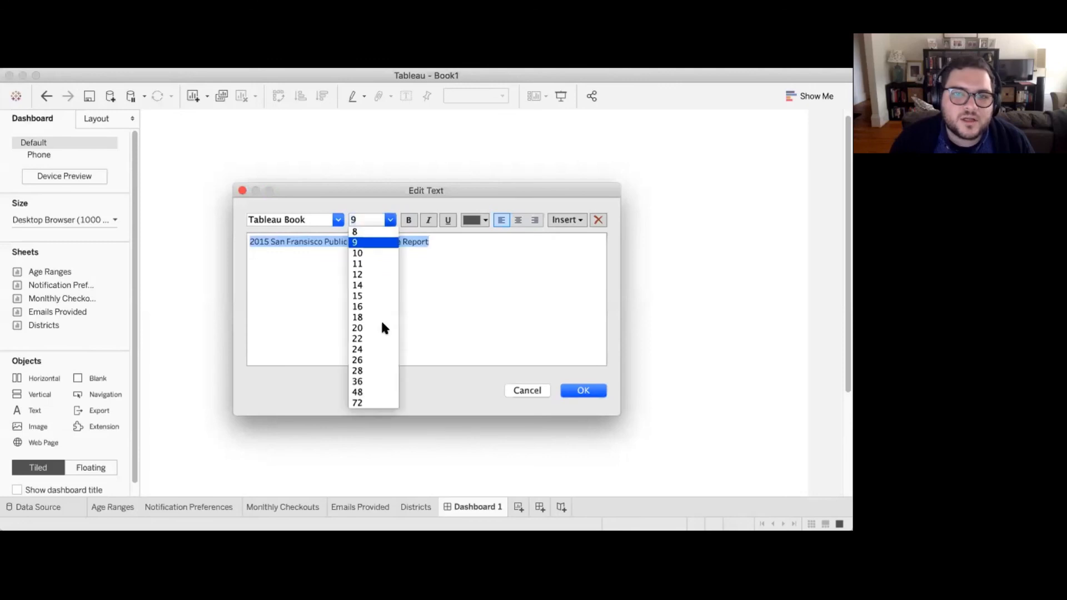
Step: Set the dashboard title text to size 36, confirm it, and try to reduce the height of its text area
left_click(372, 382)
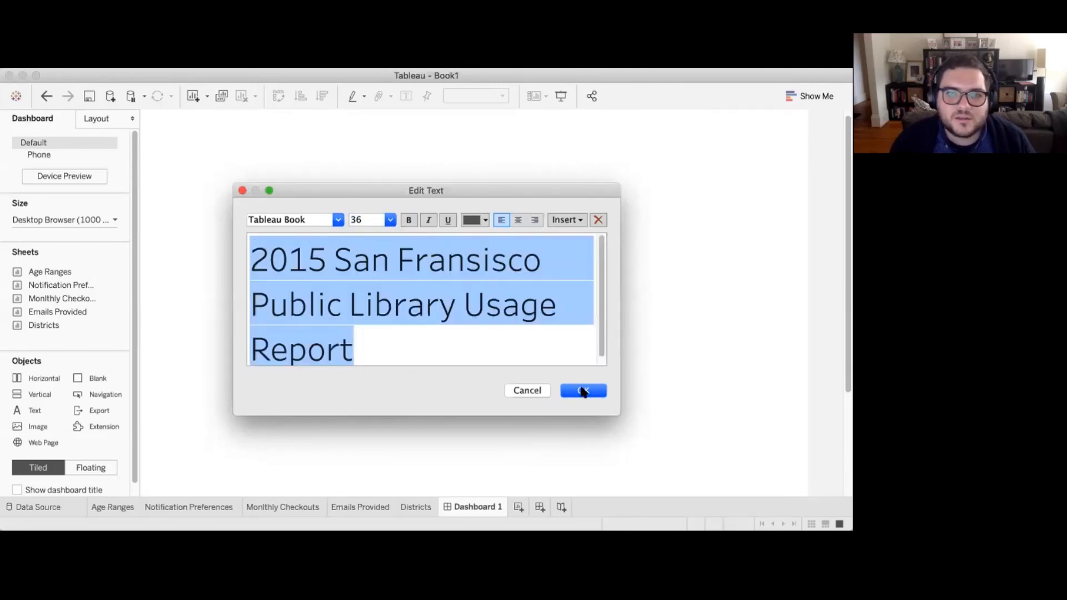
left_click(582, 391)
scroll(506, 290, "down", 5)
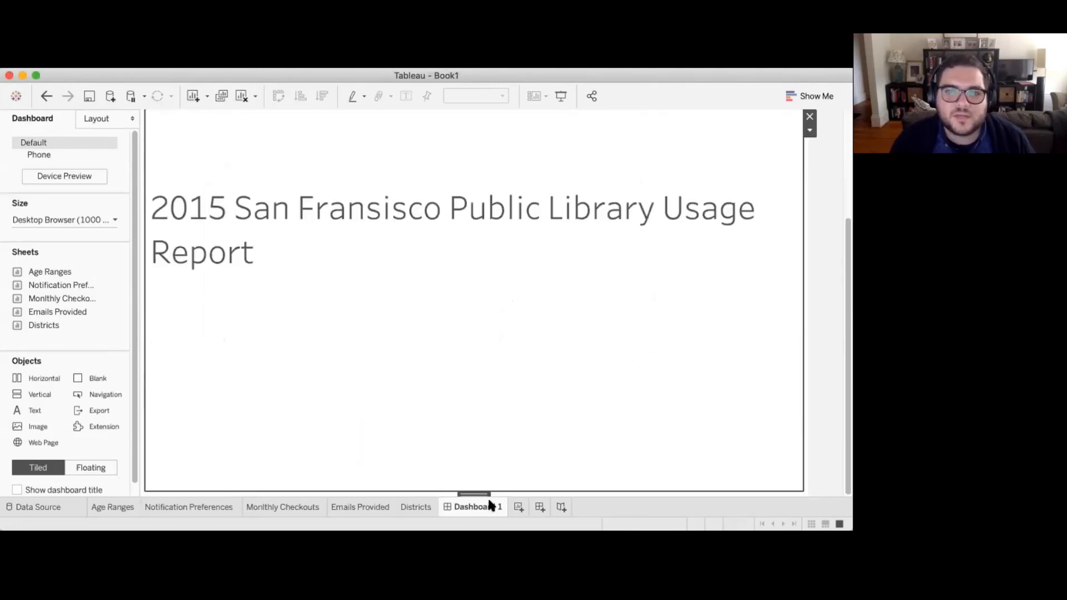
left_click_drag(484, 493, 493, 239)
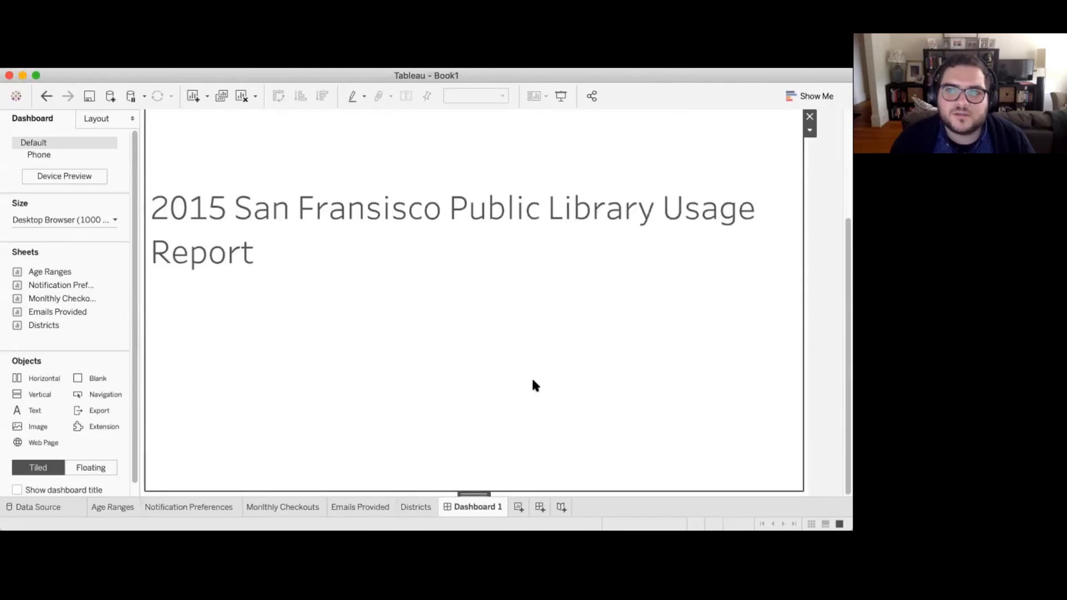
scroll(531, 376, "up", 3)
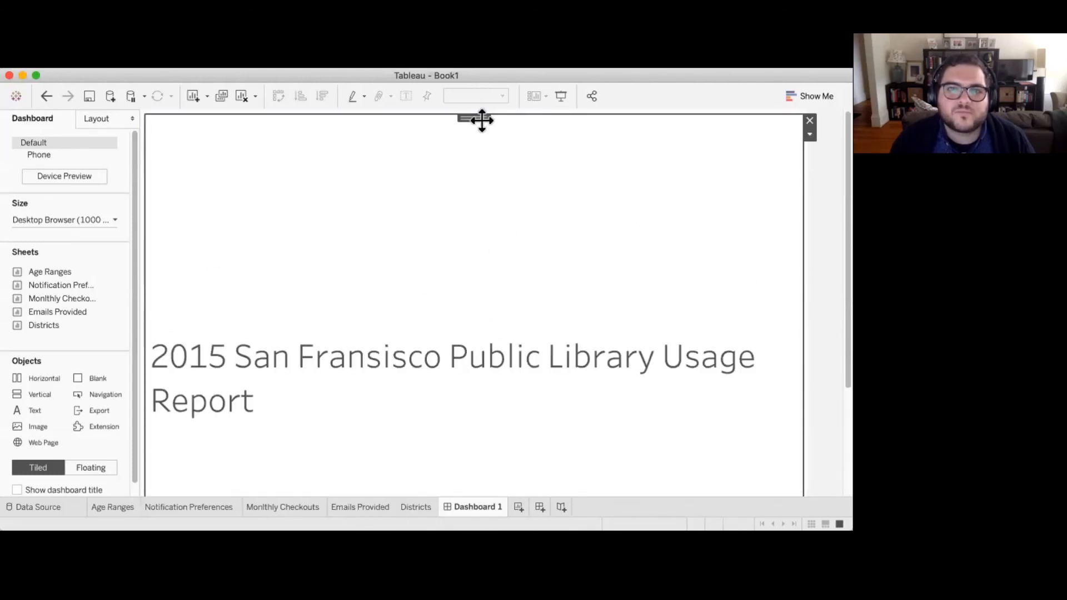
scroll(82, 255, "down", 1)
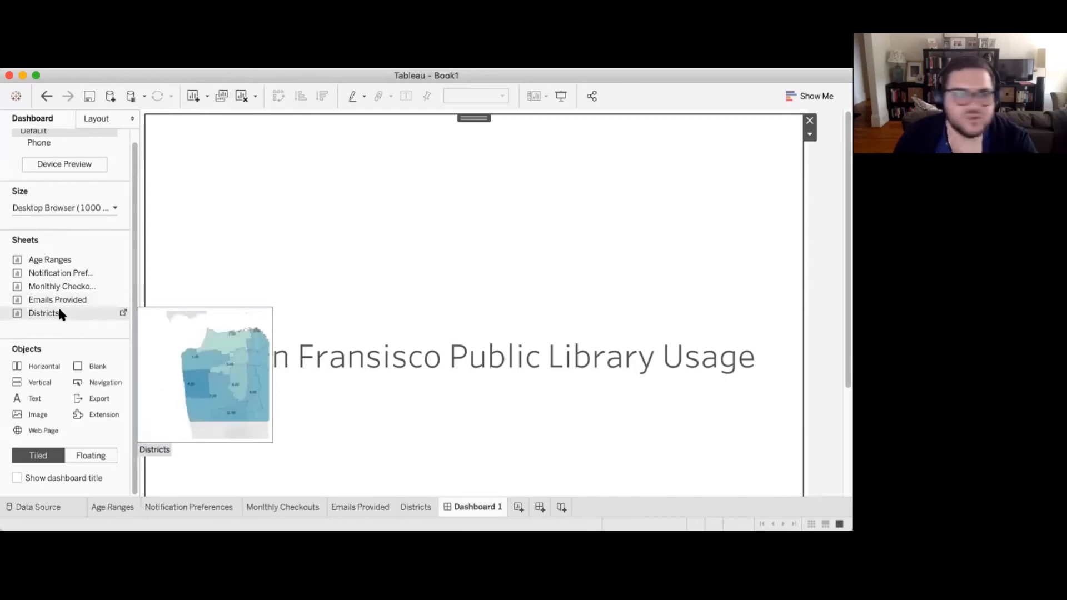
Step: Place the Districts sheet on the dashboard directly beneath the title text
left_click_drag(59, 314, 216, 274)
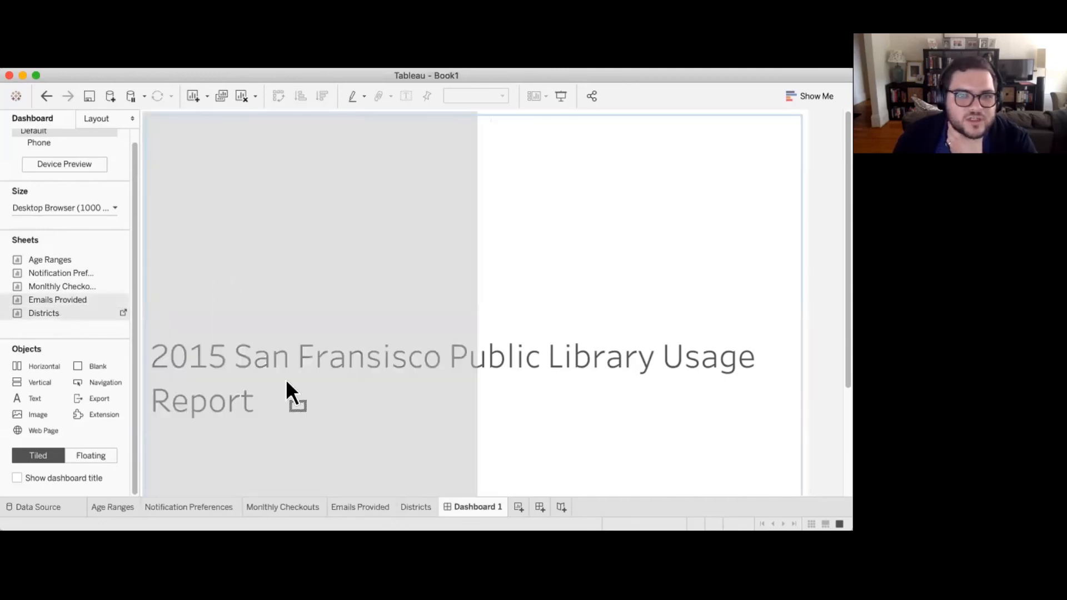
left_click_drag(285, 378, 299, 323)
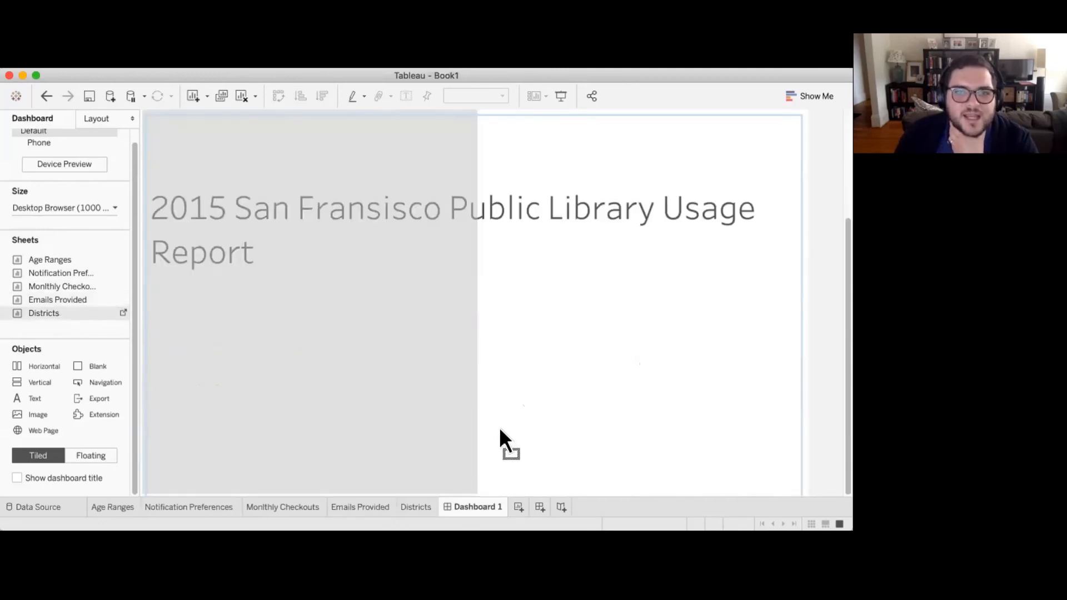
mouse_move(593, 483)
left_mouse_down()
mouse_move(591, 494)
mouse_move(596, 472)
mouse_move(590, 499)
mouse_move(588, 487)
left_mouse_up()
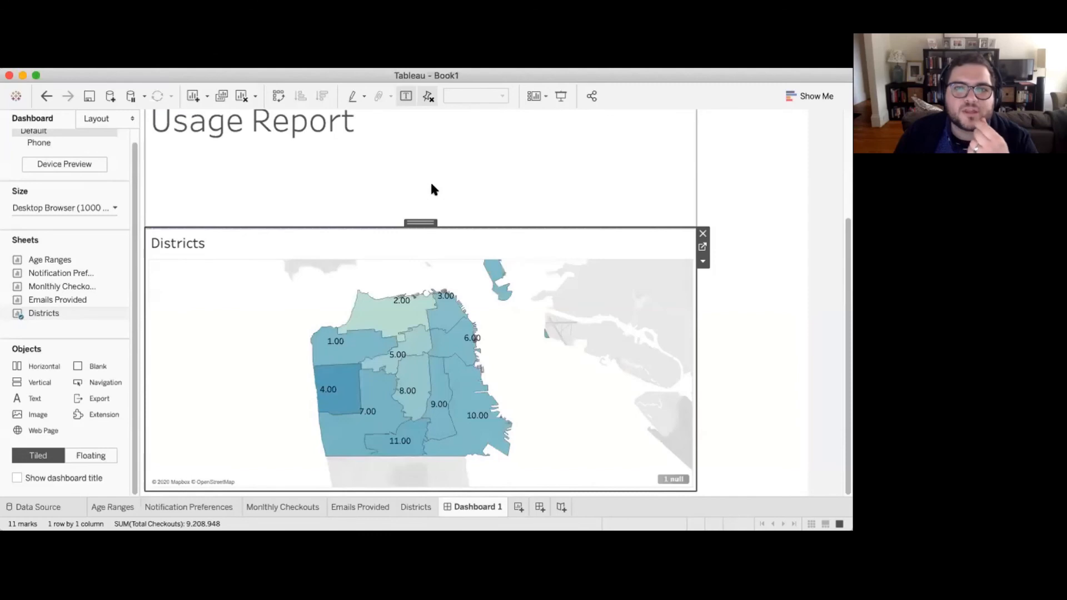
Step: Add the Age Ranges sheet to the dashboard on the right-hand side of the Districts map
scroll(462, 200, "up", 5)
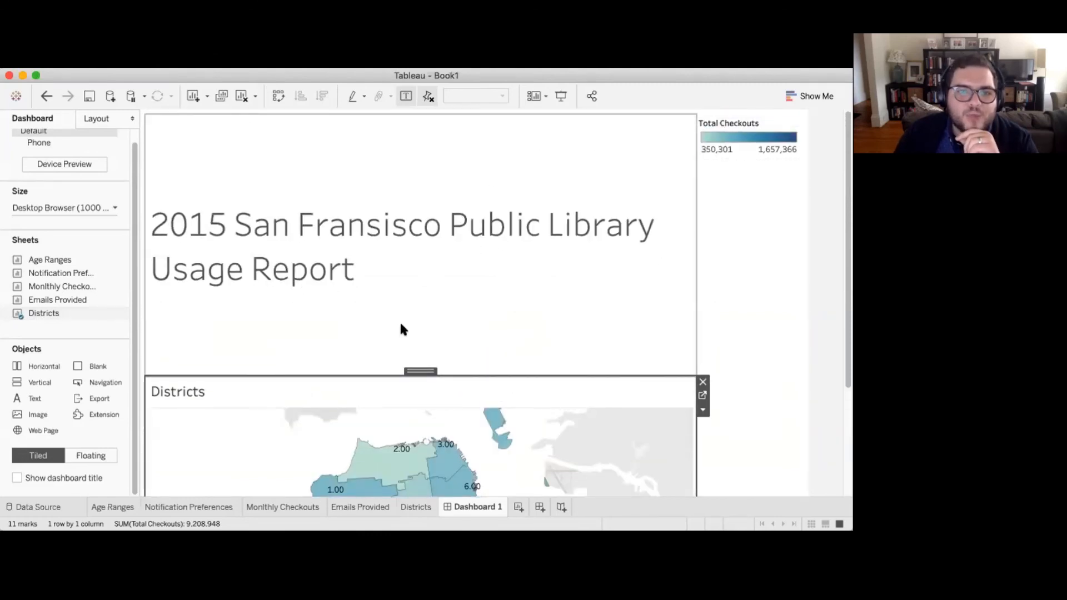
scroll(389, 311, "down", 3)
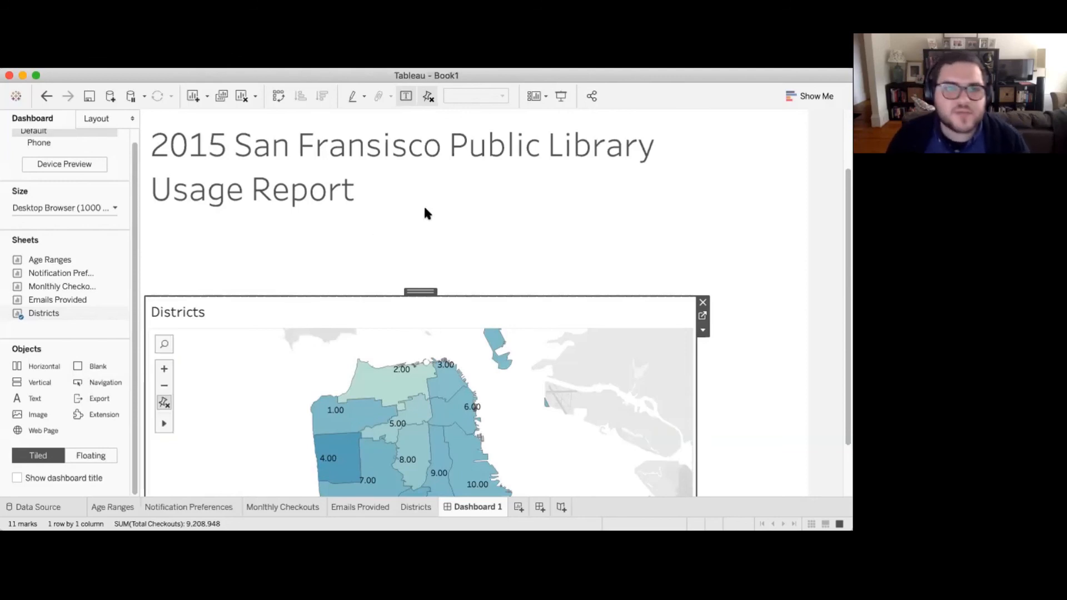
scroll(561, 331, "down", 1)
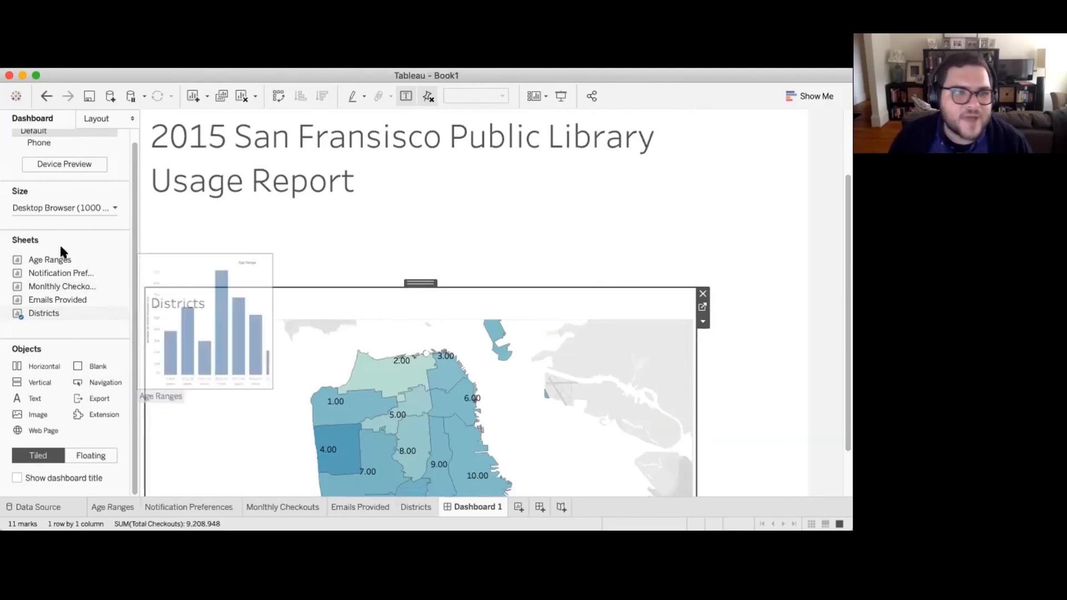
mouse_move(67, 260)
left_click_drag(67, 260, 655, 370)
left_click_drag(516, 372, 615, 342)
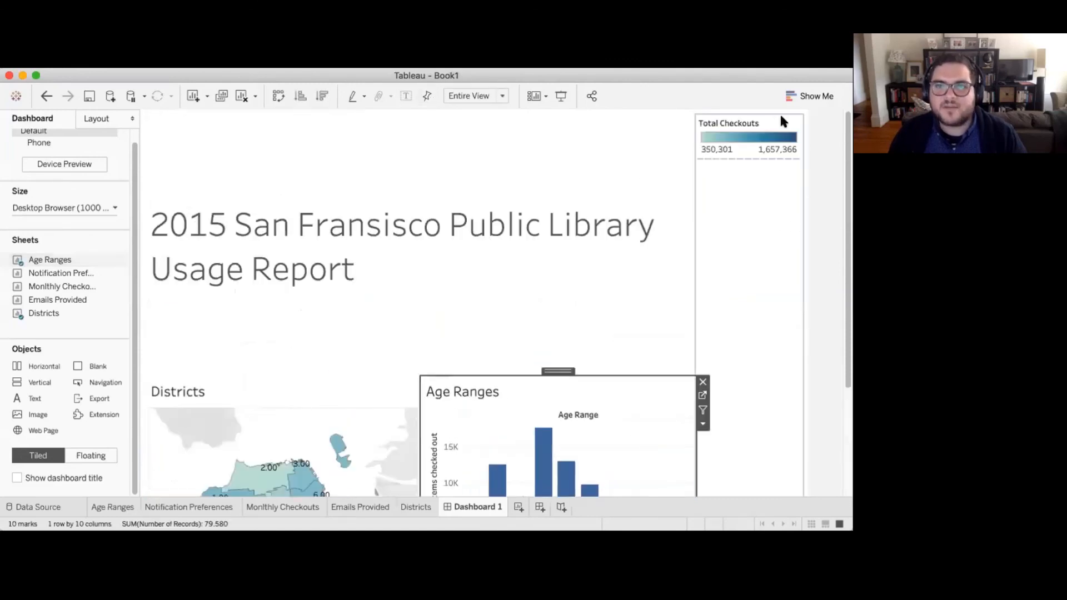
Step: Remove the Total Checkouts colour legend from the dashboard
left_click(787, 122)
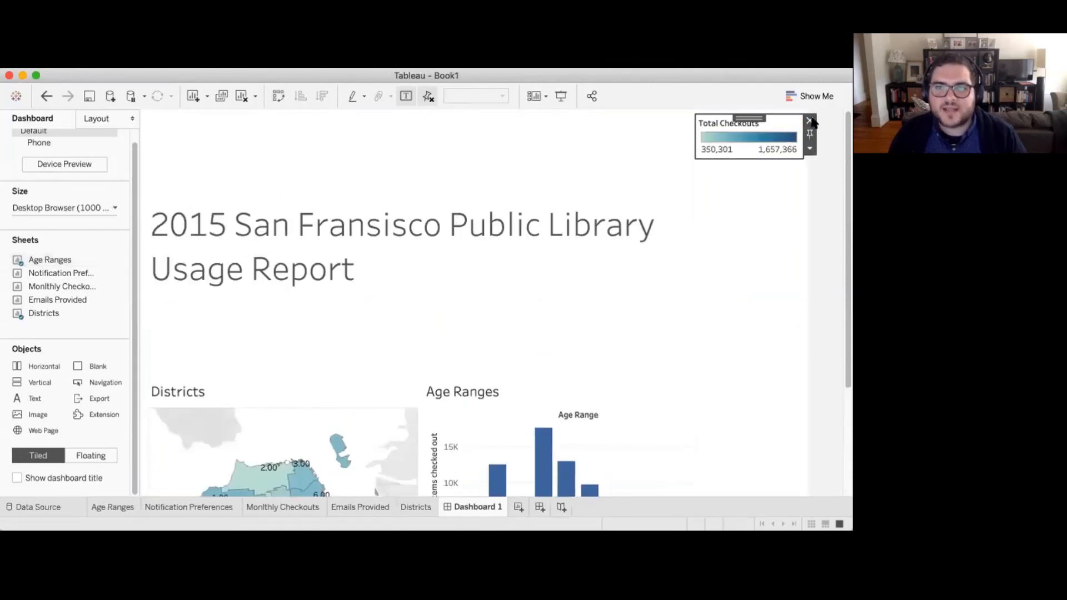
left_click(810, 120)
scroll(638, 389, "down", 3)
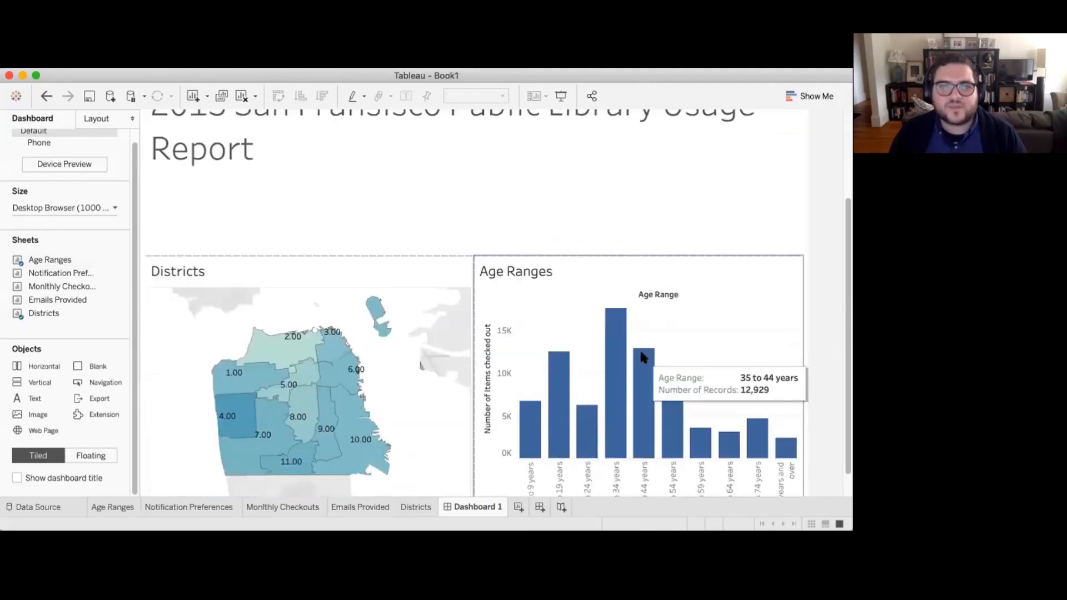
Step: Shrink the title's text area to a narrow band above the Districts and Age Ranges views
scroll(643, 357, "down", 1)
left_click_drag(489, 228, 512, 115)
scroll(509, 206, "up", 3)
left_click_drag(493, 256, 498, 199)
Step: Reduce the whole dashboard title's font size to 28 so it fits on one line
double_click(515, 170)
left_click_drag(422, 328, 382, 203)
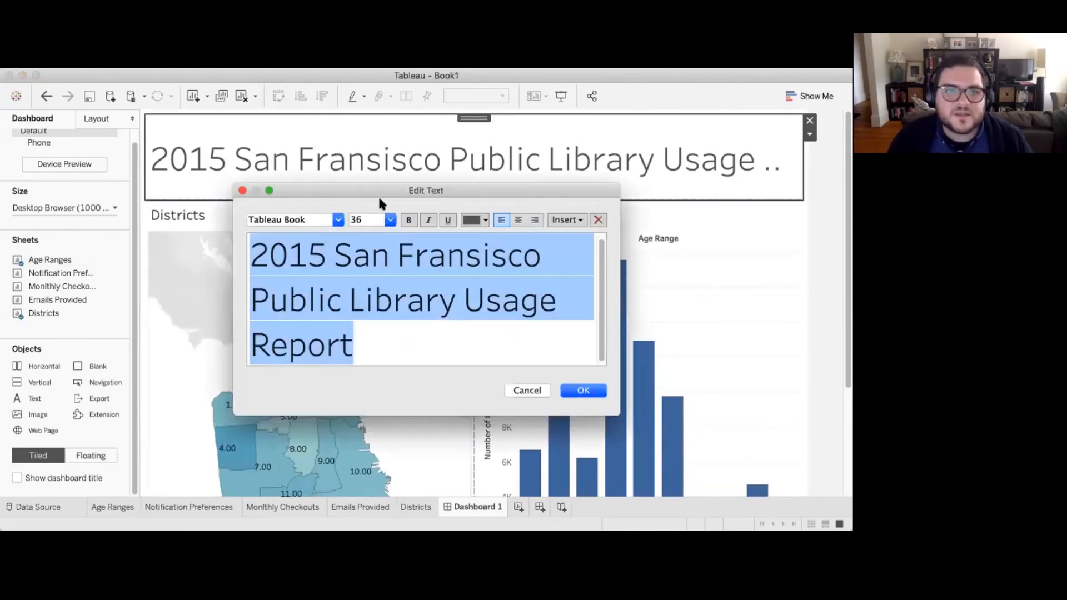
left_click(390, 220)
left_click(374, 371)
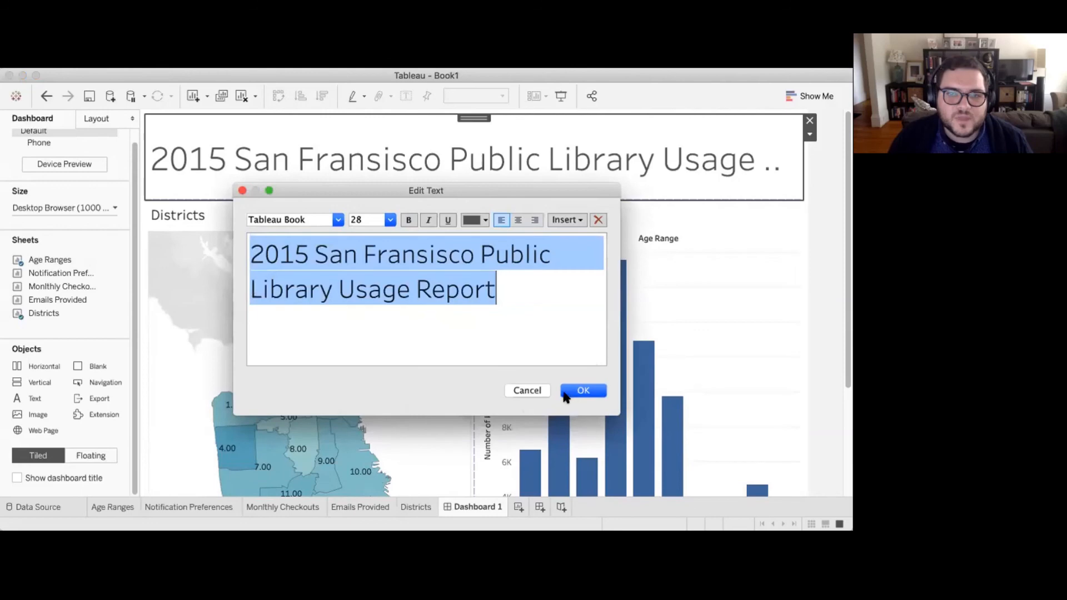
left_click(565, 394)
Step: Add the Monlthly Checkouts sheet beneath the Districts map on the dashboard
scroll(509, 306, "down", 5)
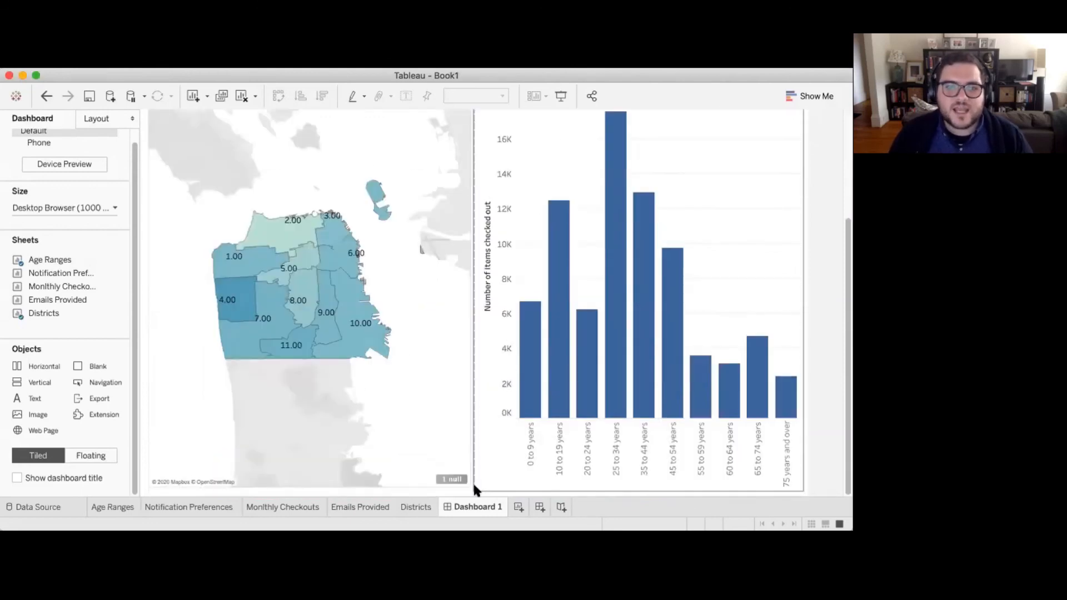
mouse_move(31, 287)
left_click_drag(31, 286, 291, 428)
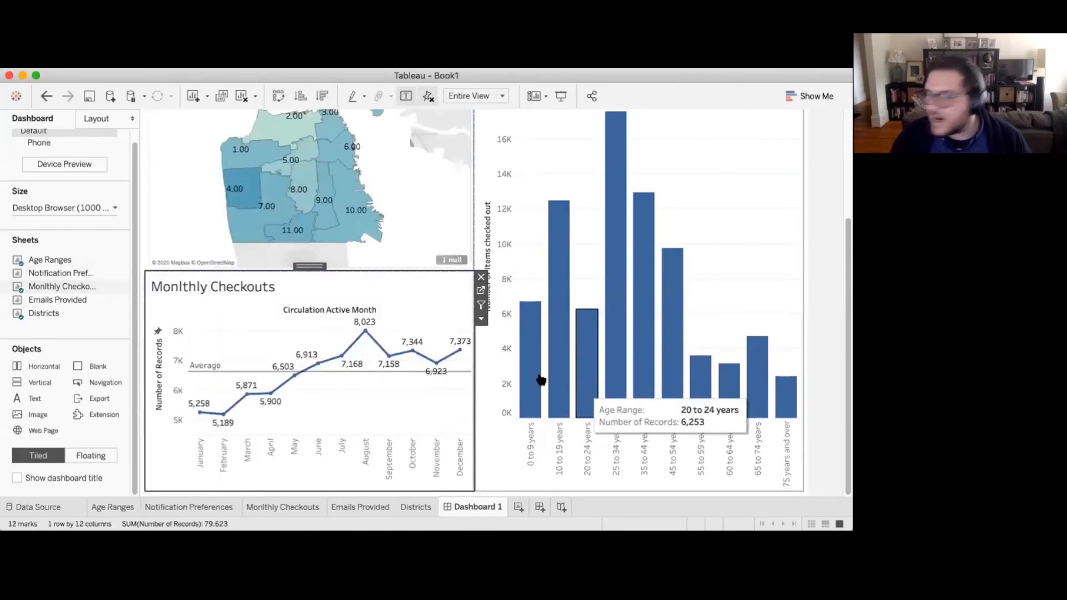
Step: Add Notification Preferences beneath the Age Ranges chart and place Emails Provided to its right
mouse_move(50, 273)
left_mouse_down()
mouse_move(543, 395)
mouse_move(531, 411)
mouse_move(515, 400)
mouse_move(593, 396)
left_mouse_up()
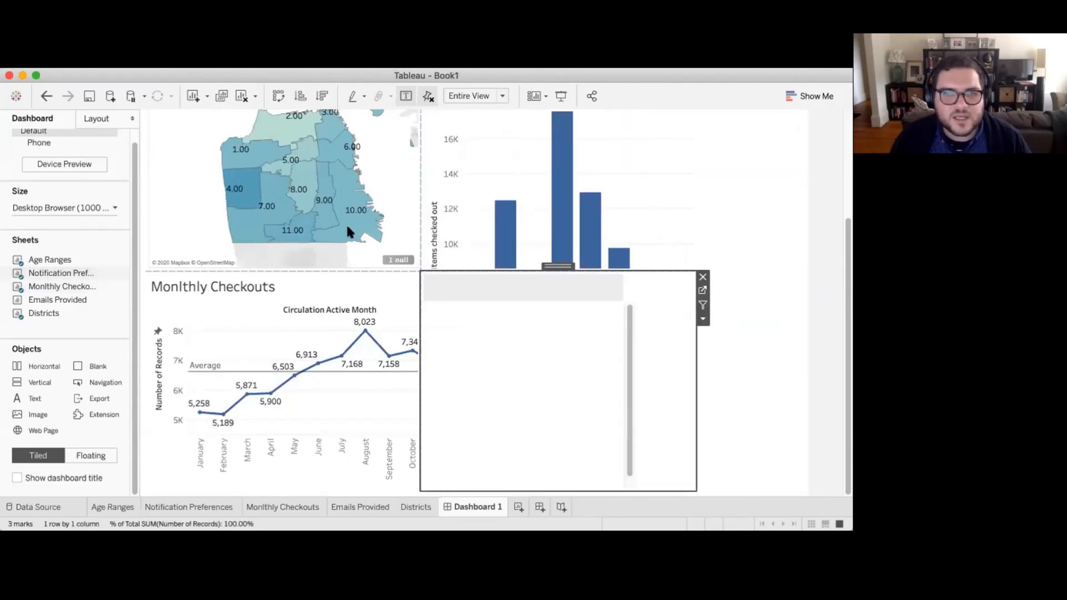
left_click_drag(52, 300, 657, 341)
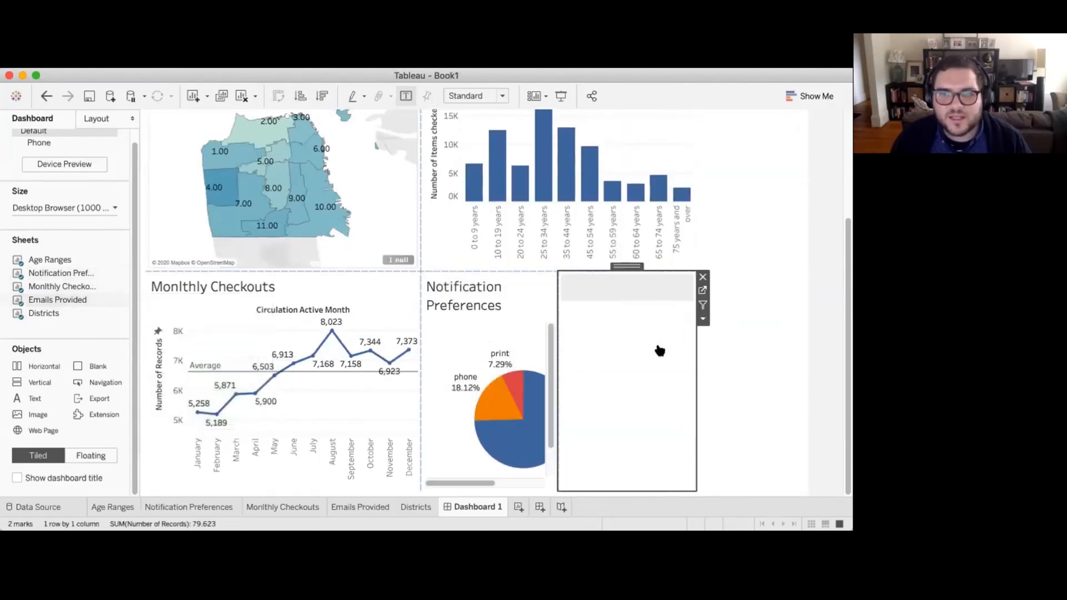
Step: Delete the legend container beside the charts together with the items inside it
left_click(757, 286)
left_click(810, 116)
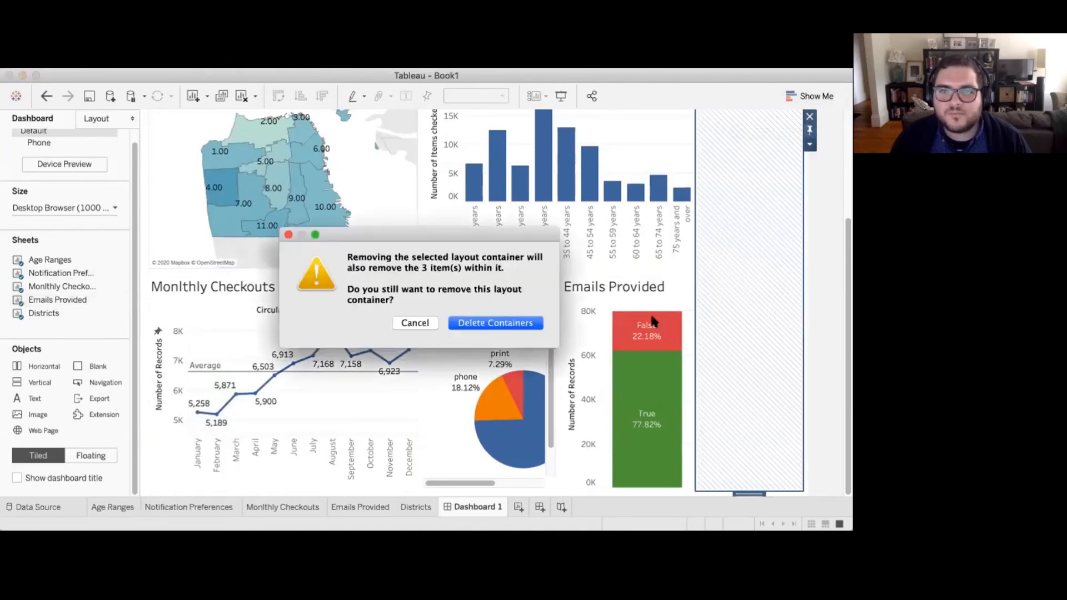
left_click(500, 324)
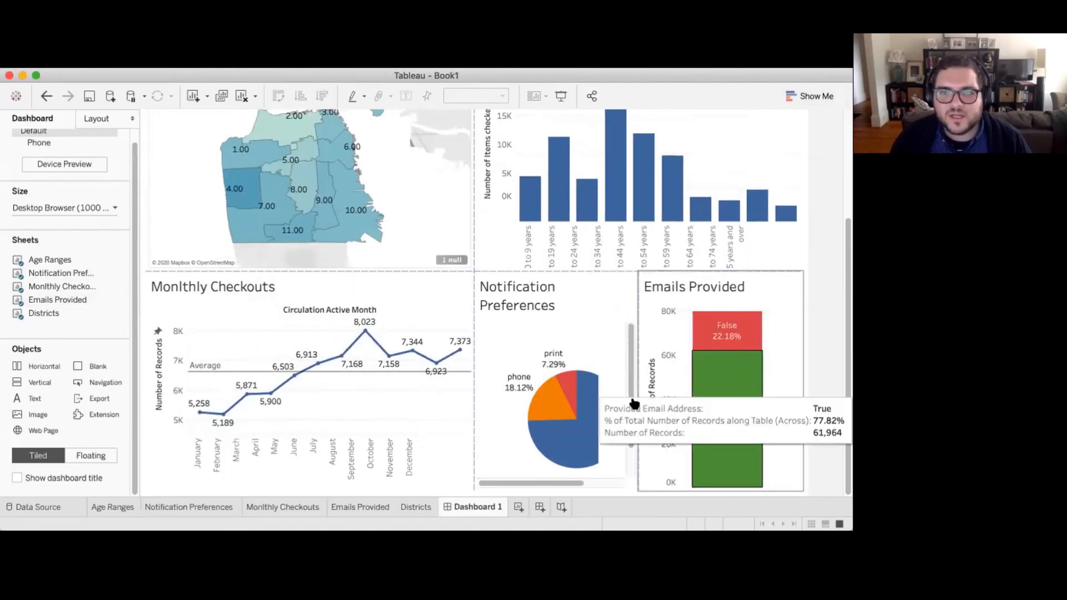
Step: Widen the Notification Preferences view by moving its border with Emails Provided so the whole pie fits
left_click_drag(639, 388, 681, 388)
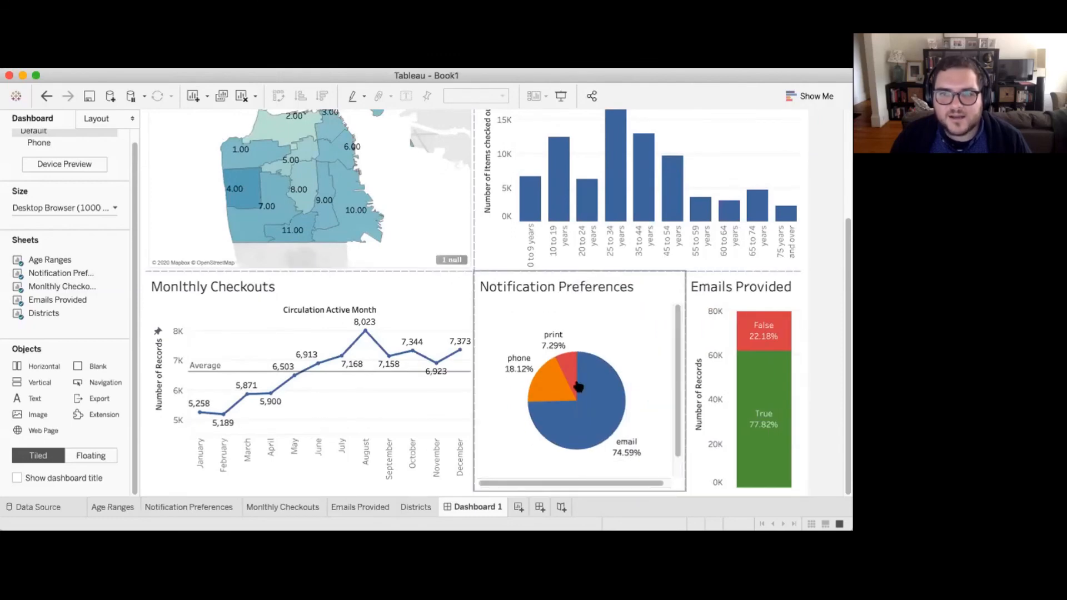
scroll(605, 429, "down", 1)
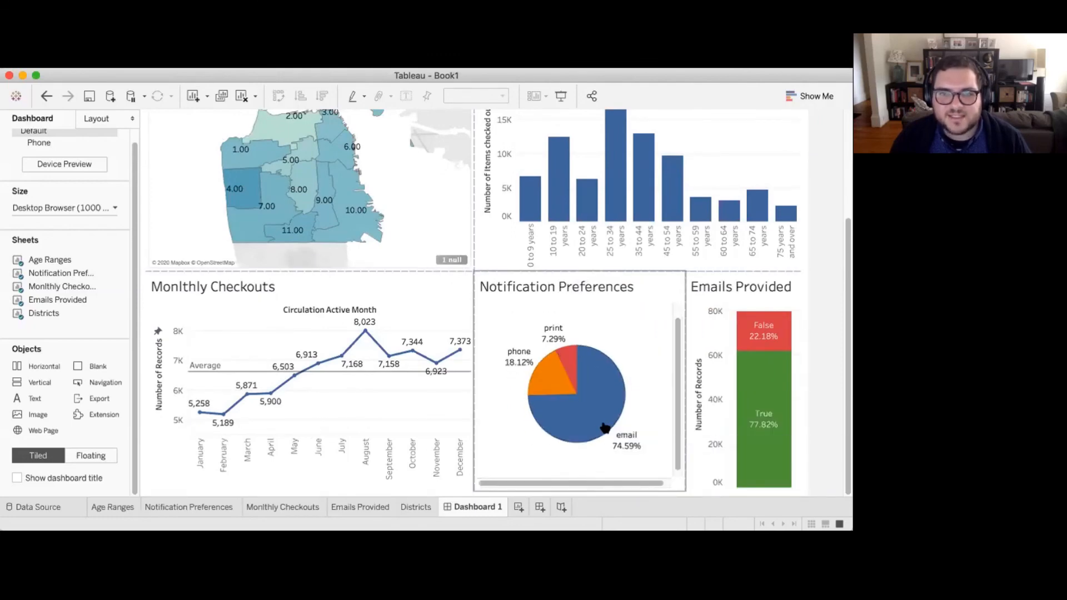
scroll(606, 428, "down", 2)
mouse_move(685, 367)
left_mouse_down()
mouse_move(707, 366)
mouse_move(677, 371)
left_mouse_up()
mouse_move(578, 365)
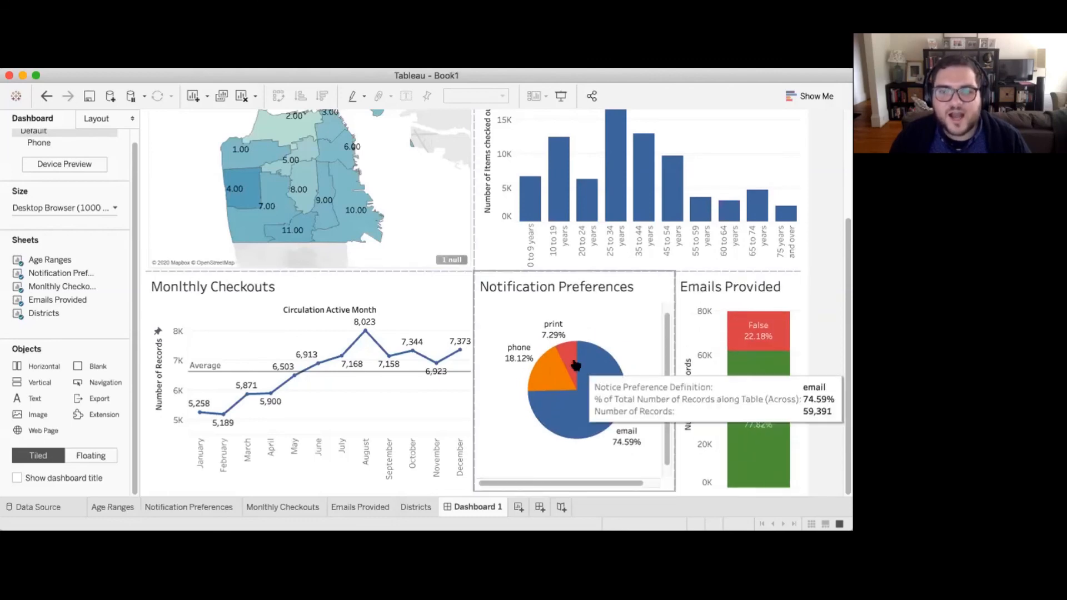
Step: Make the pie chart slightly smaller on the Notification Preferences sheet and return to Dashboard 1
left_click(359, 507)
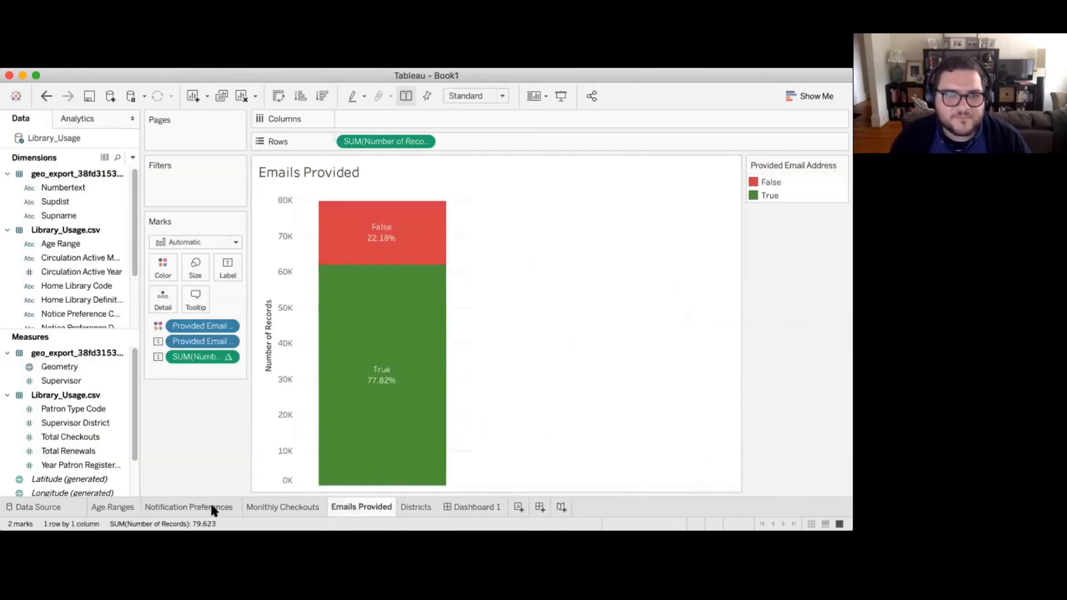
left_click(210, 507)
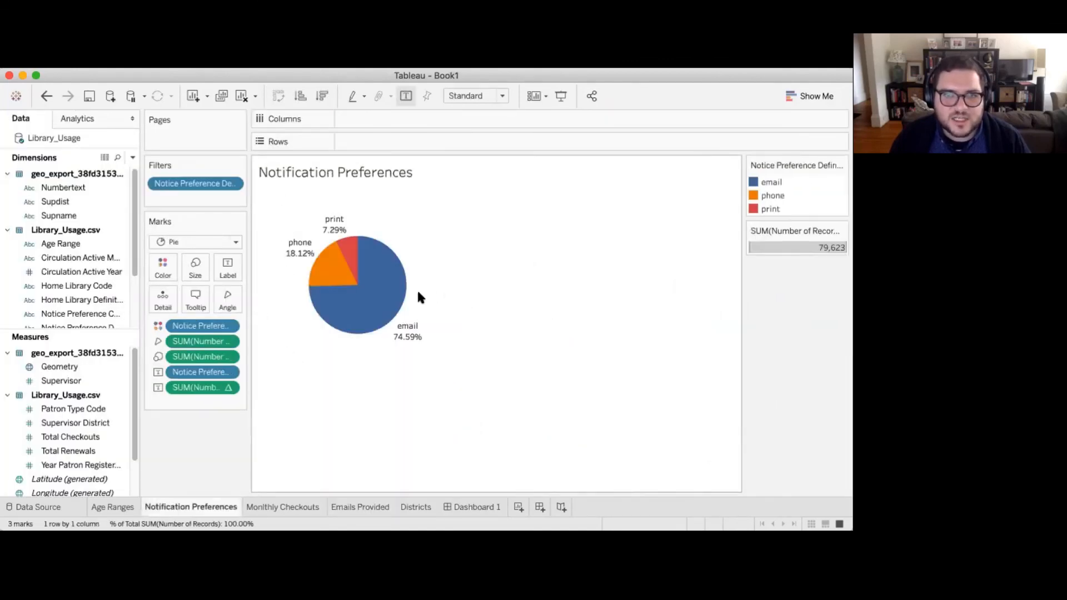
left_click_drag(456, 293, 434, 293)
left_click_drag(348, 382, 357, 357)
left_click(476, 507)
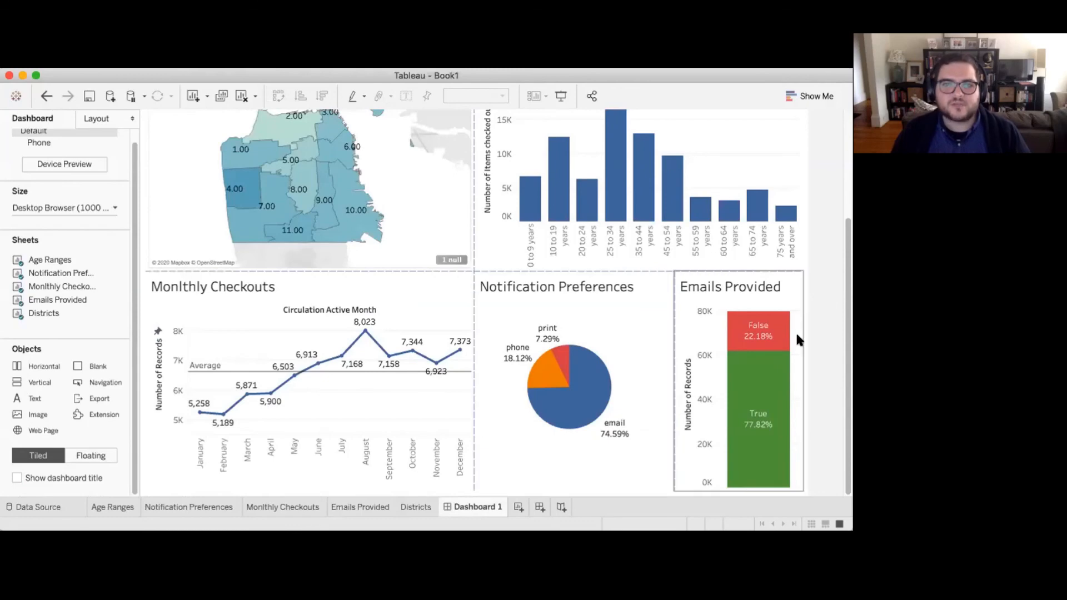
Step: Review the assembled dashboard and inspect the filter option of the Districts and Age Ranges views
scroll(807, 343, "up", 5)
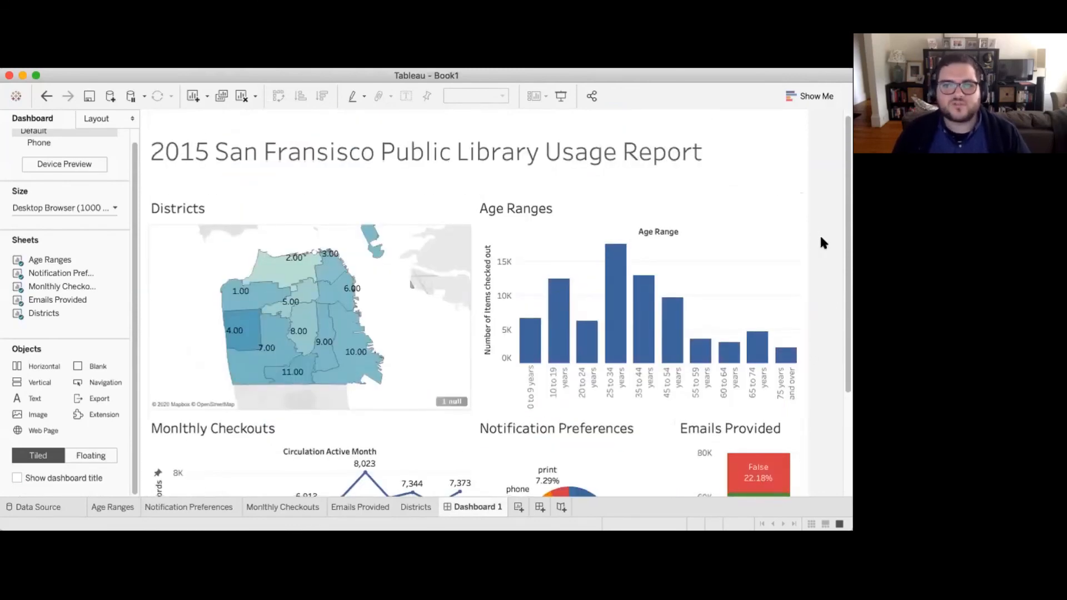
scroll(821, 239, "down", 1)
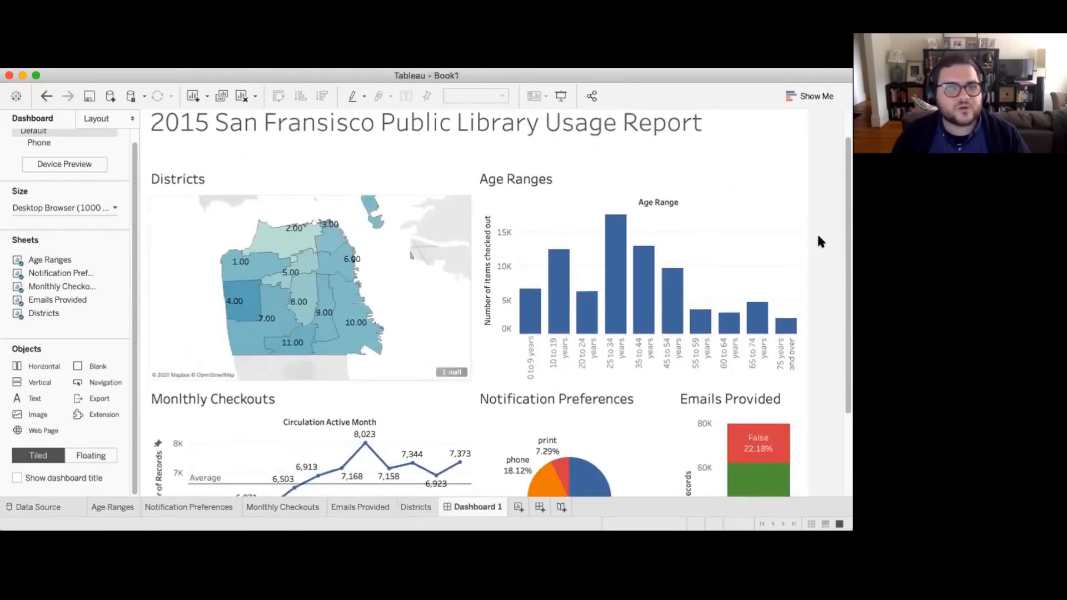
left_click(426, 186)
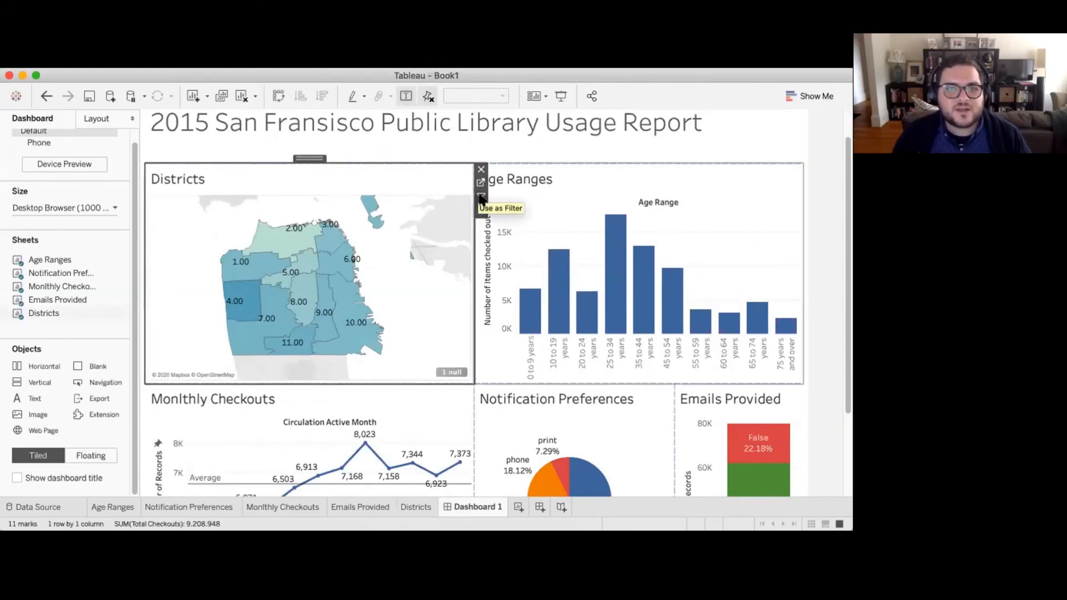
left_click(638, 174)
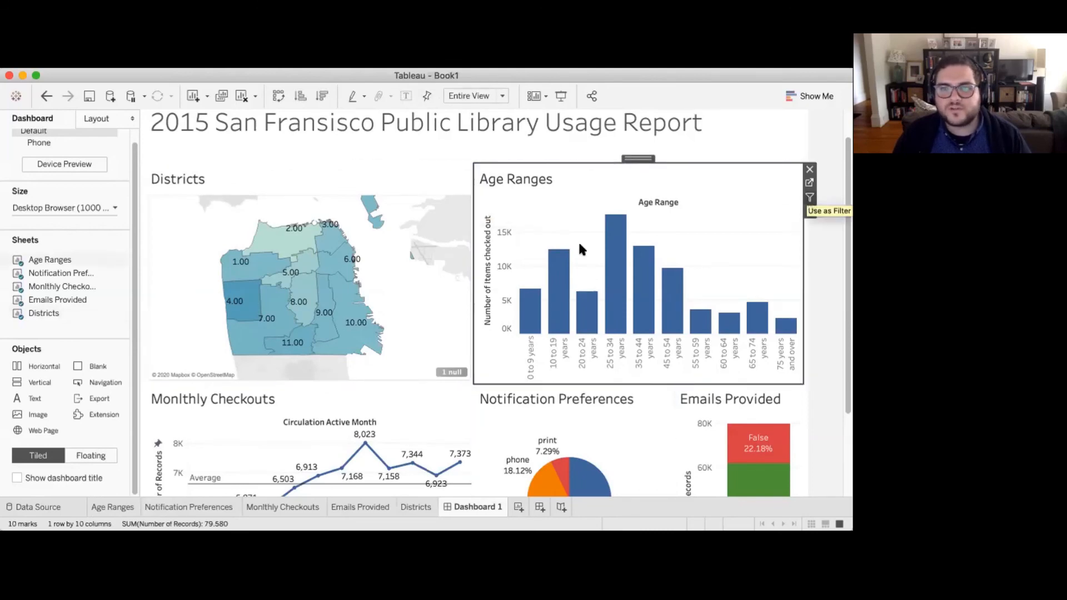
Step: Use the Monlthly Checkouts view as a filter for the dashboard
left_click(432, 415)
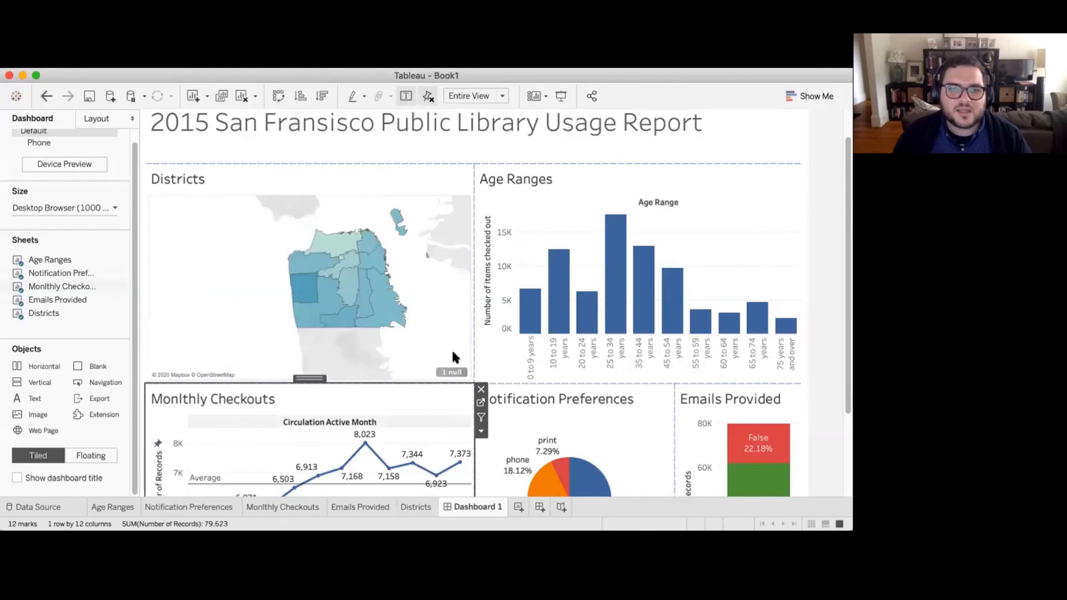
scroll(451, 348, "down", 3)
left_click(481, 417)
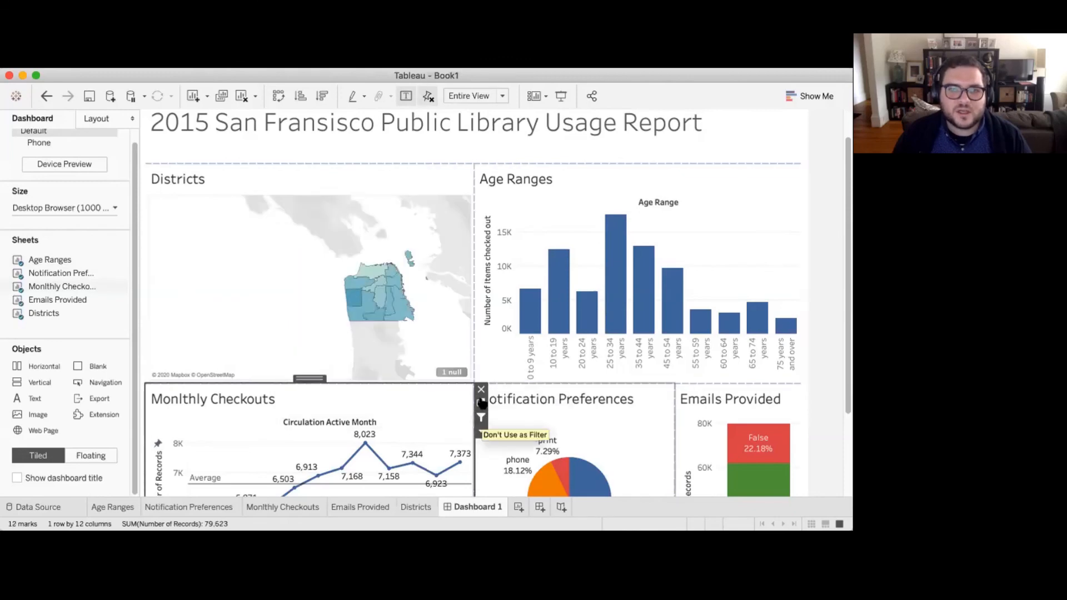
scroll(425, 278, "up", 2)
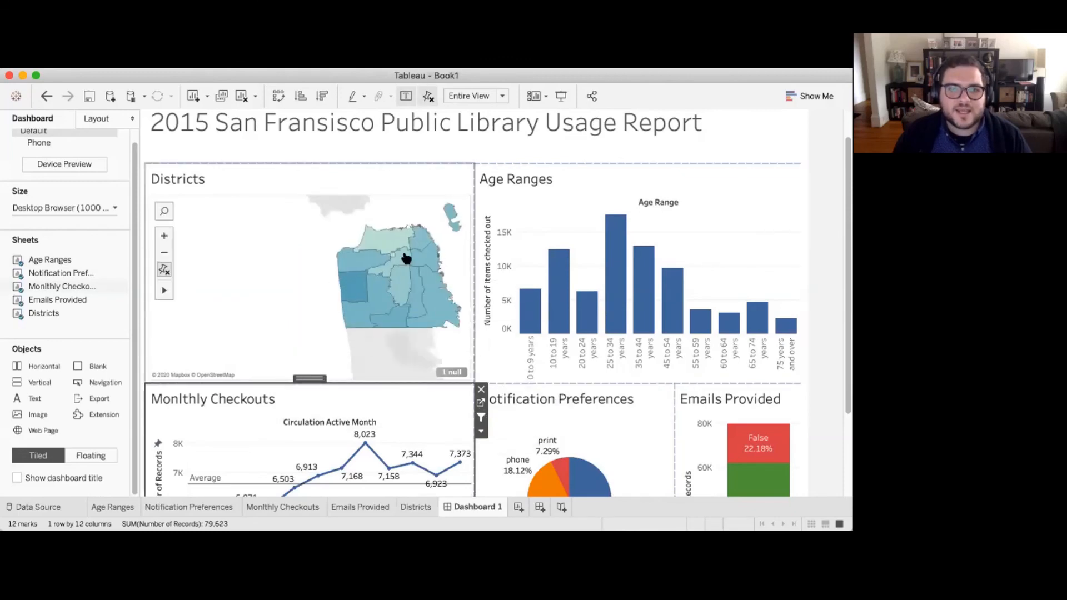
Step: Enlarge the San Francisco districts within the Districts map and deselect the Monlthly Checkouts view
scroll(406, 258, "up", 1)
scroll(472, 264, "up", 2)
scroll(424, 310, "up", 2)
scroll(218, 340, "up", 1)
scroll(218, 341, "down", 3)
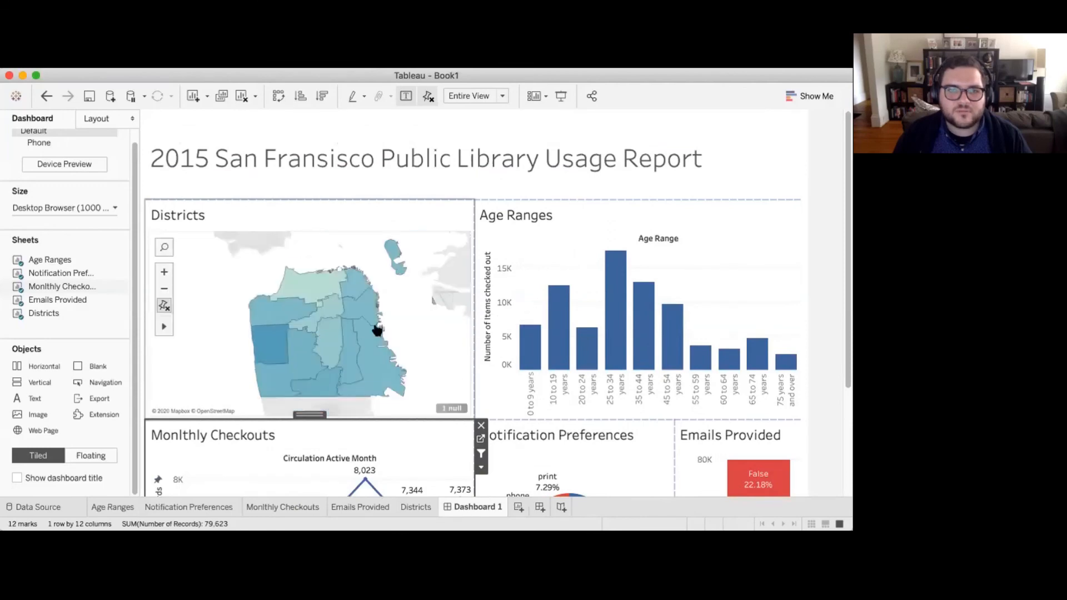
left_click(819, 222)
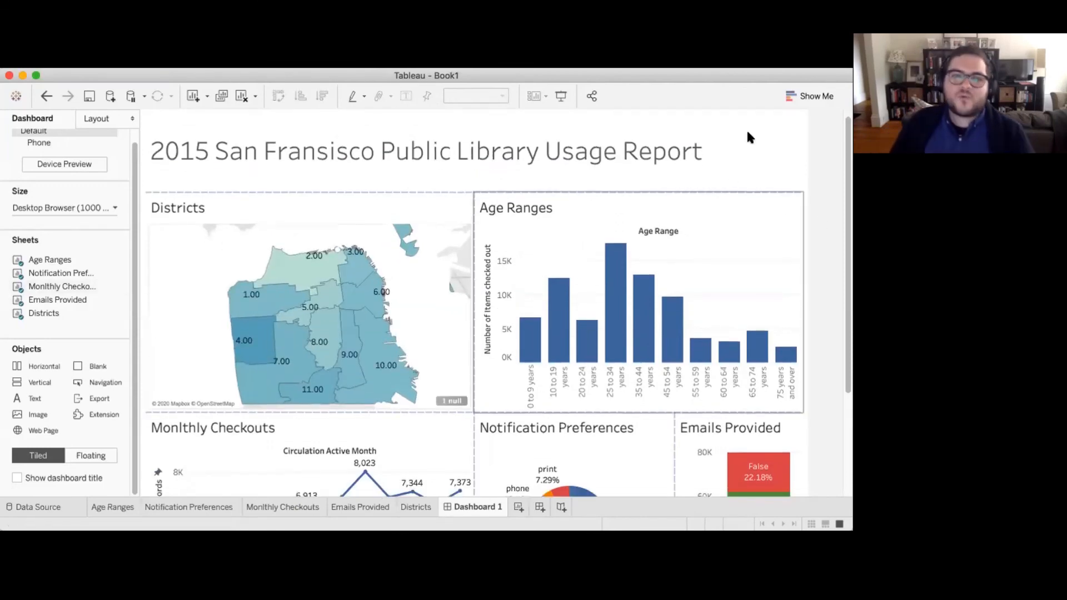
Step: Examine the tooltips of the Age Ranges bars and of district 4 on the Districts map
scroll(762, 166, "down", 3)
mouse_move(237, 290)
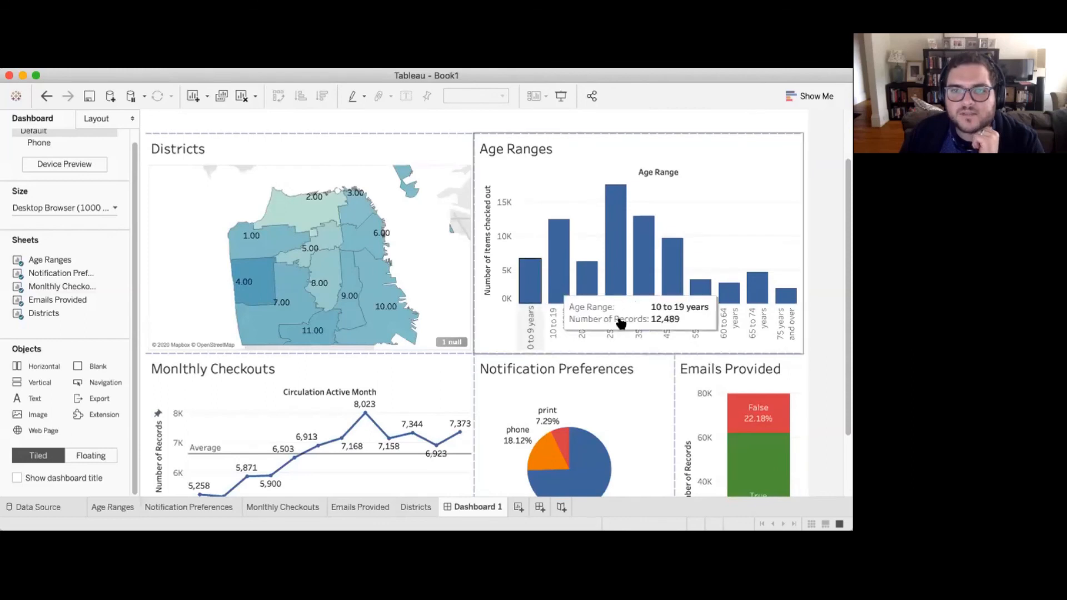
mouse_move(627, 277)
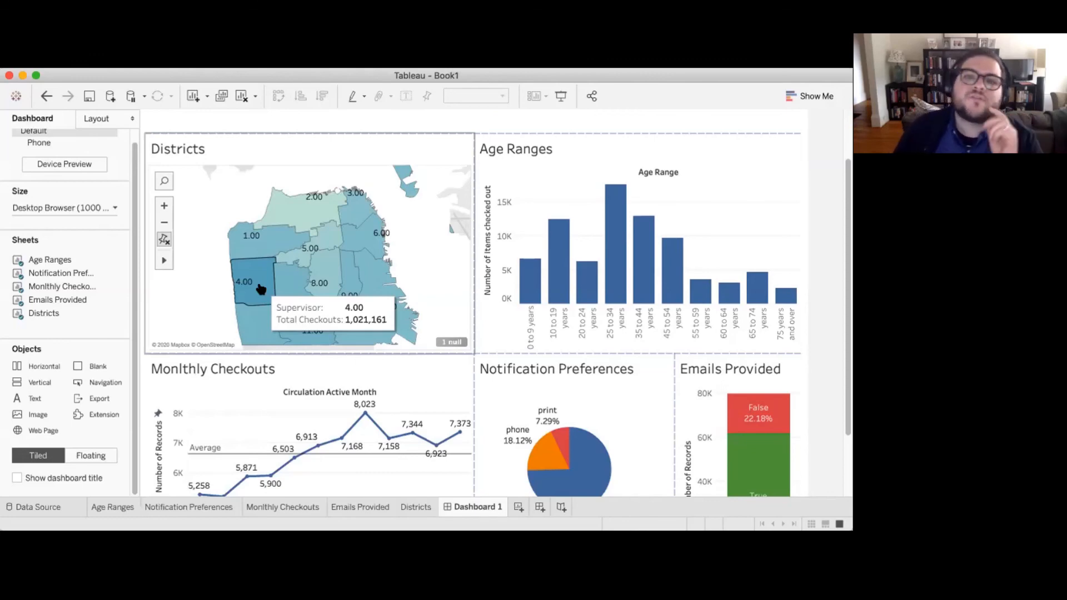
scroll(261, 290, "down", 1)
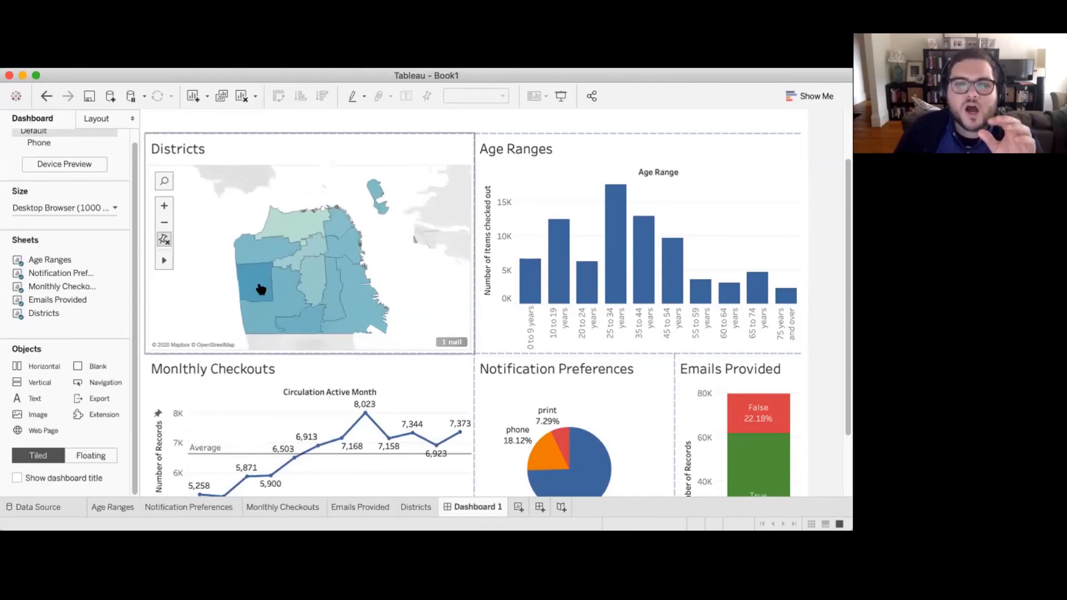
scroll(827, 315, "down", 1)
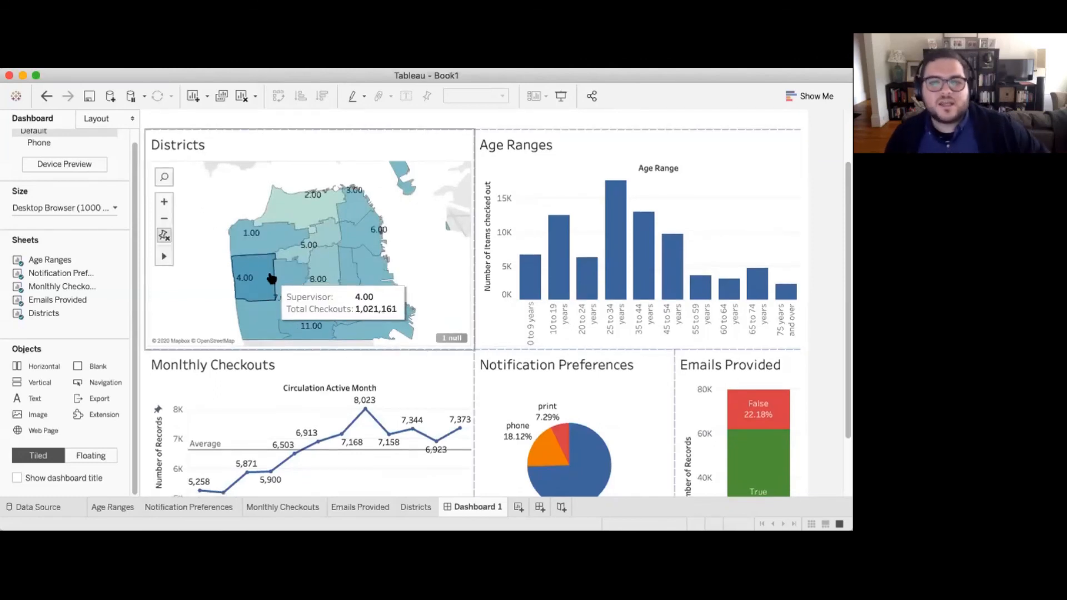
Step: Filter the dashboard by district 4 on the map, review the other charts, and clear the selection
left_click(272, 278)
left_click(271, 278)
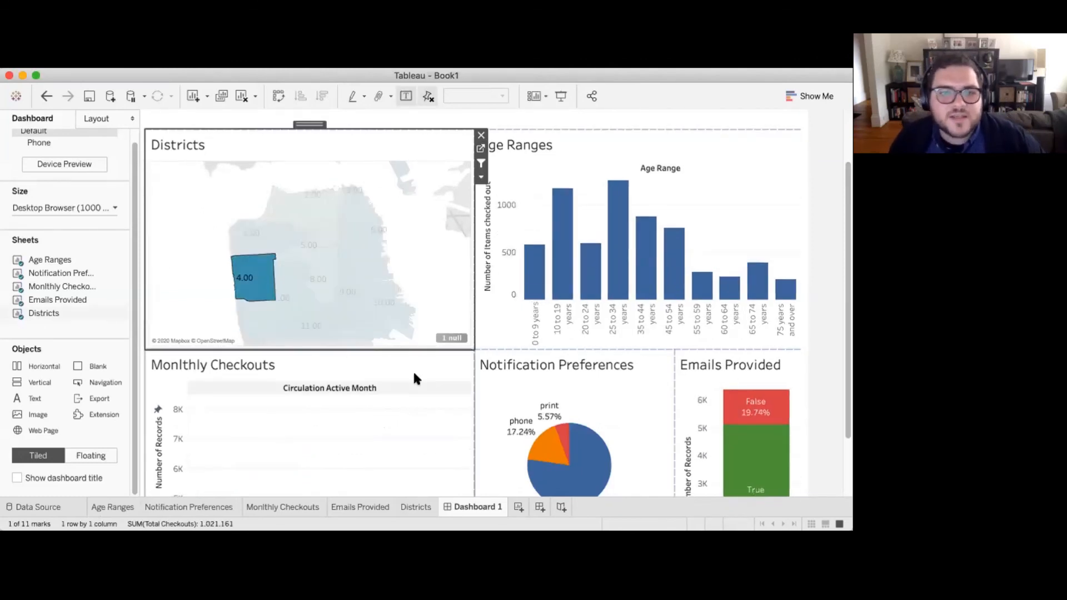
scroll(210, 447, "down", 3)
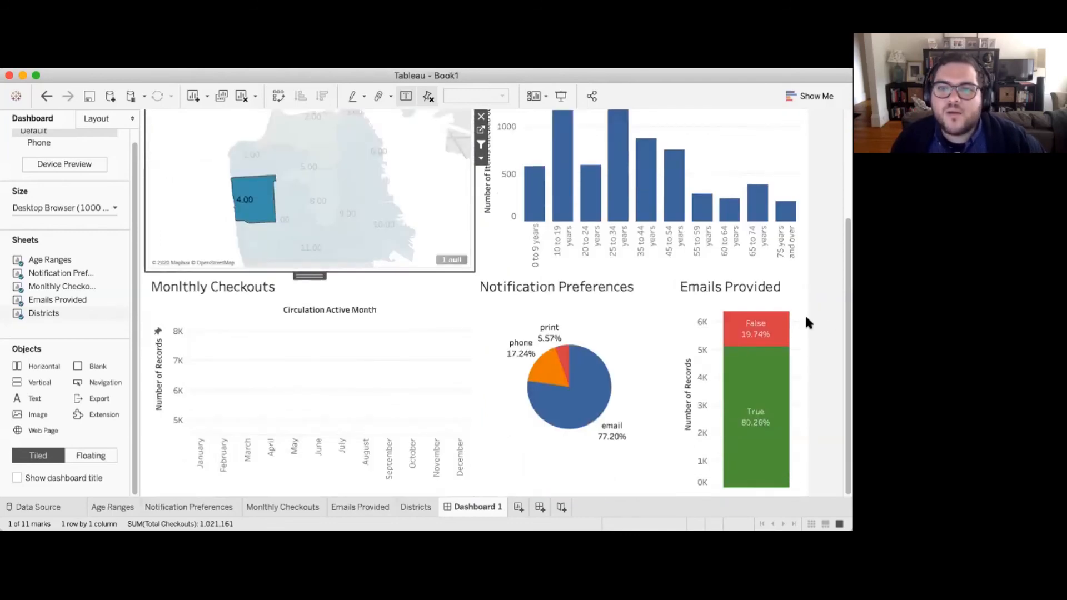
scroll(579, 214, "up", 2)
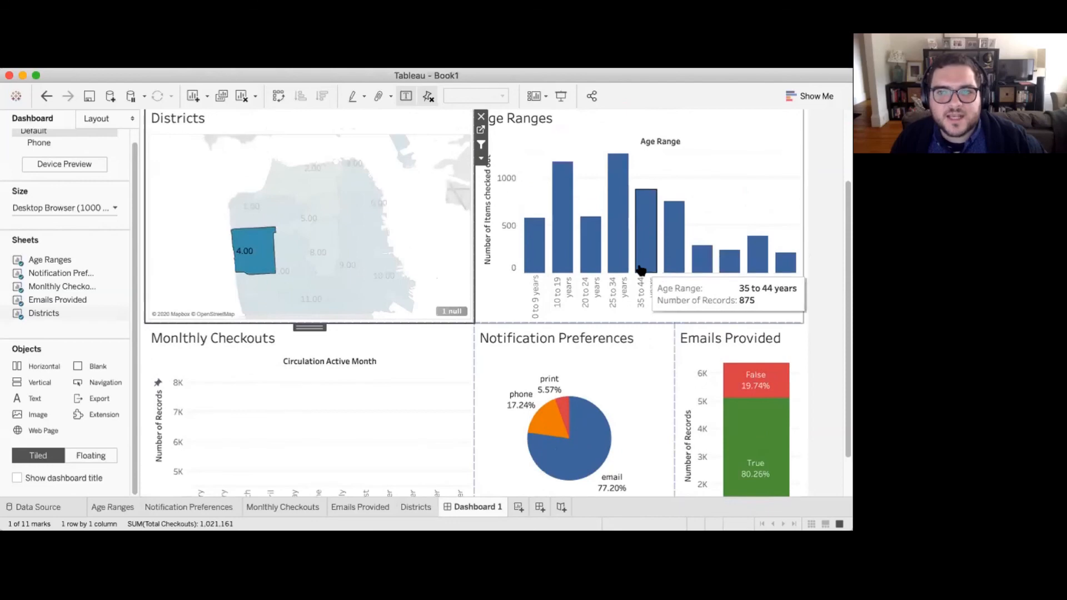
scroll(642, 271, "up", 1)
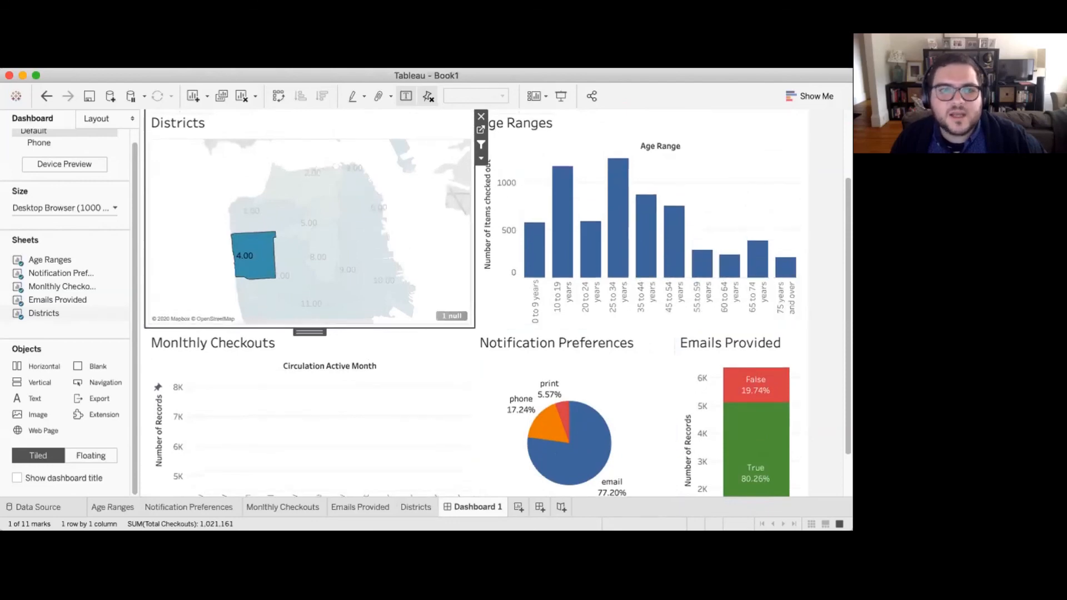
left_click(257, 264)
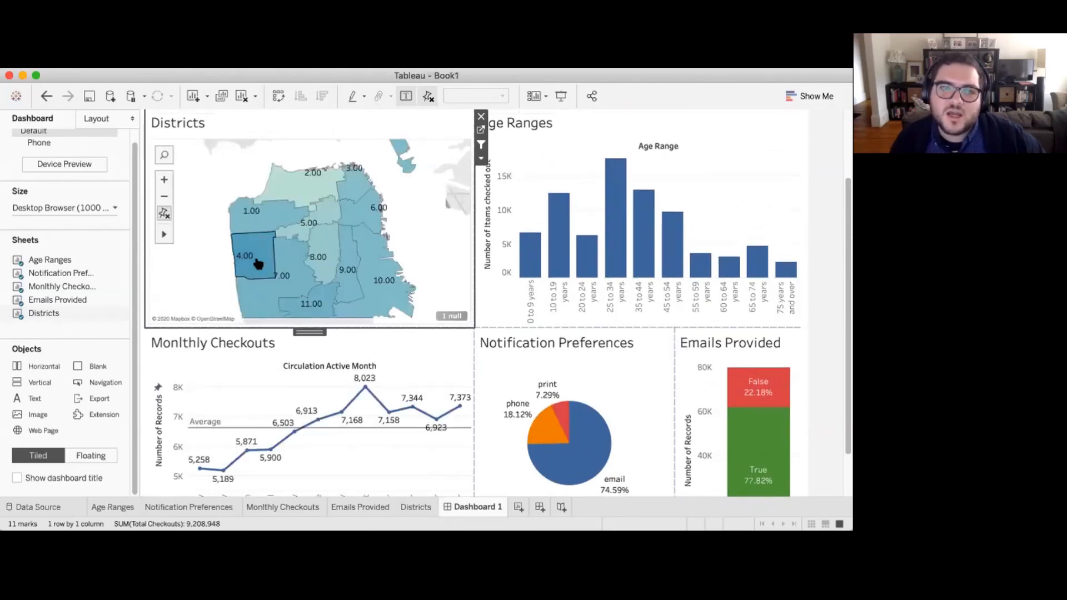
left_click(257, 263)
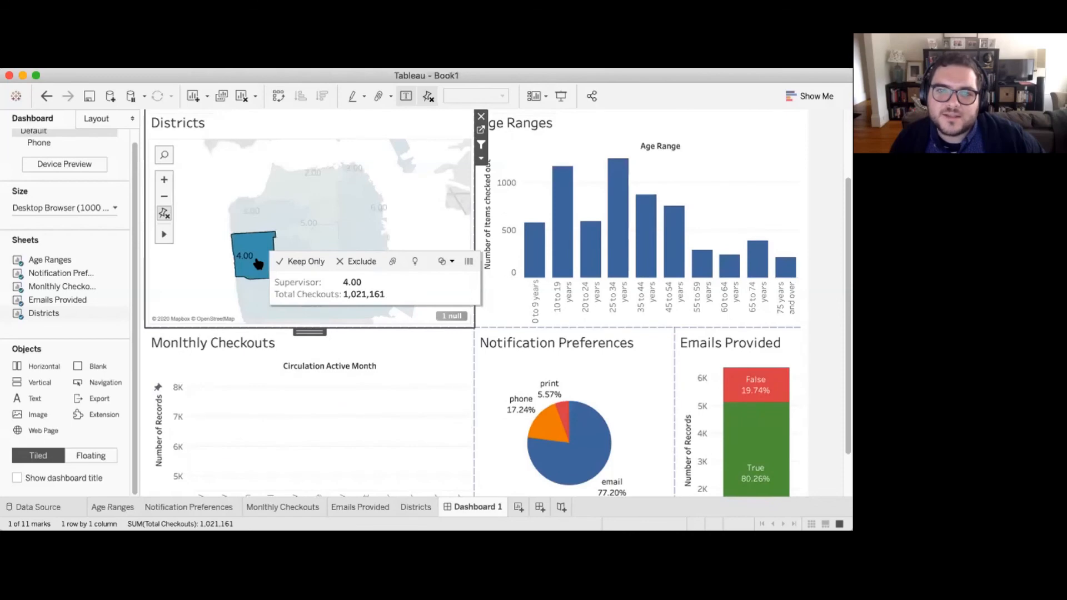
left_click(253, 263)
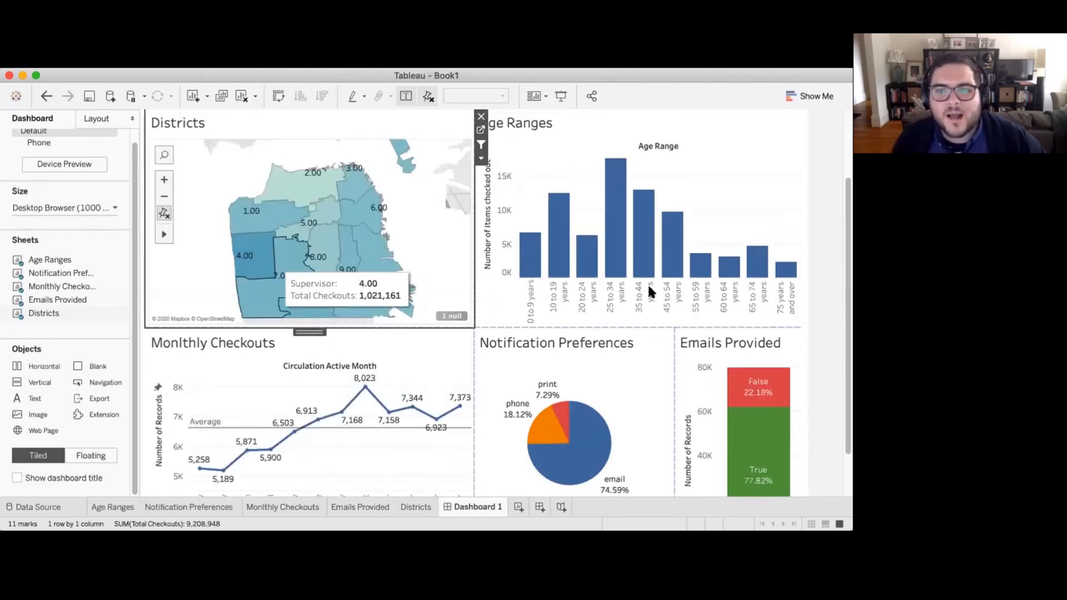
Step: Compare the dashboard filtered by district 2 and by district 4, and clear the district selection
scroll(688, 275, "down", 2)
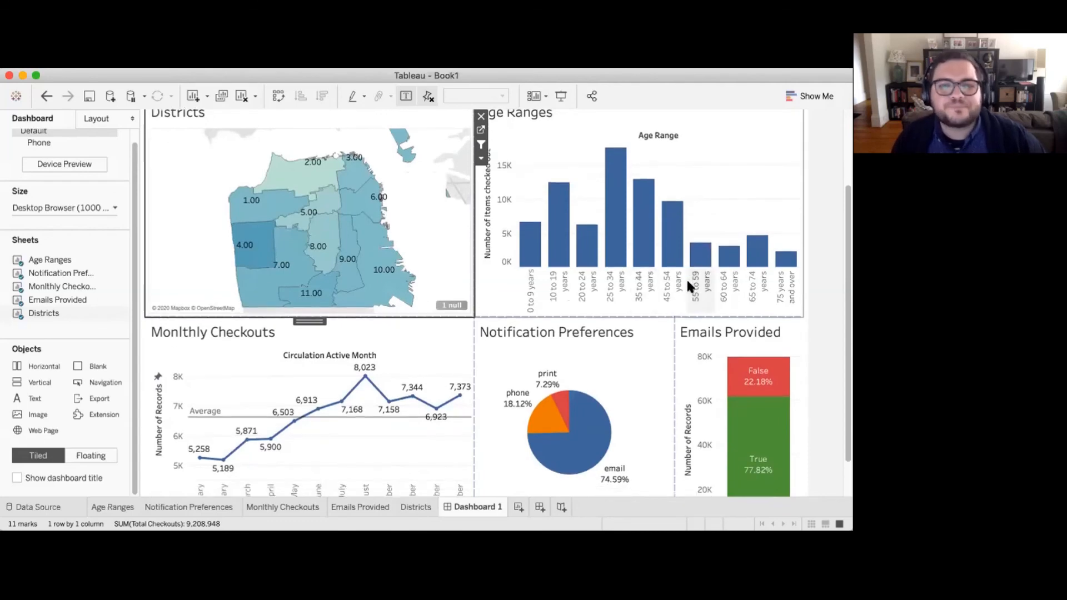
left_click(290, 163)
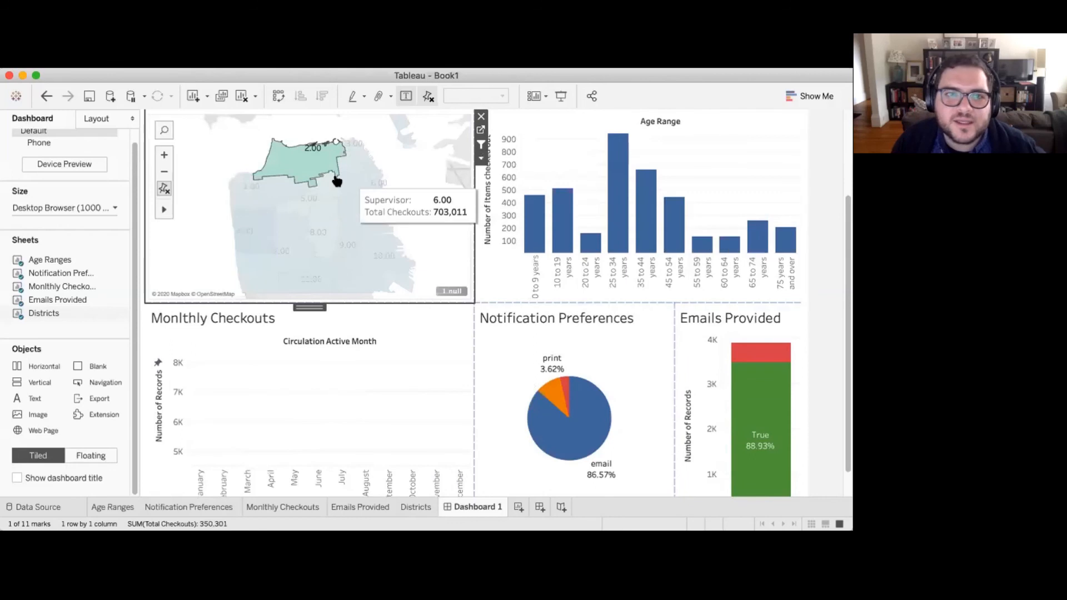
left_click(259, 239)
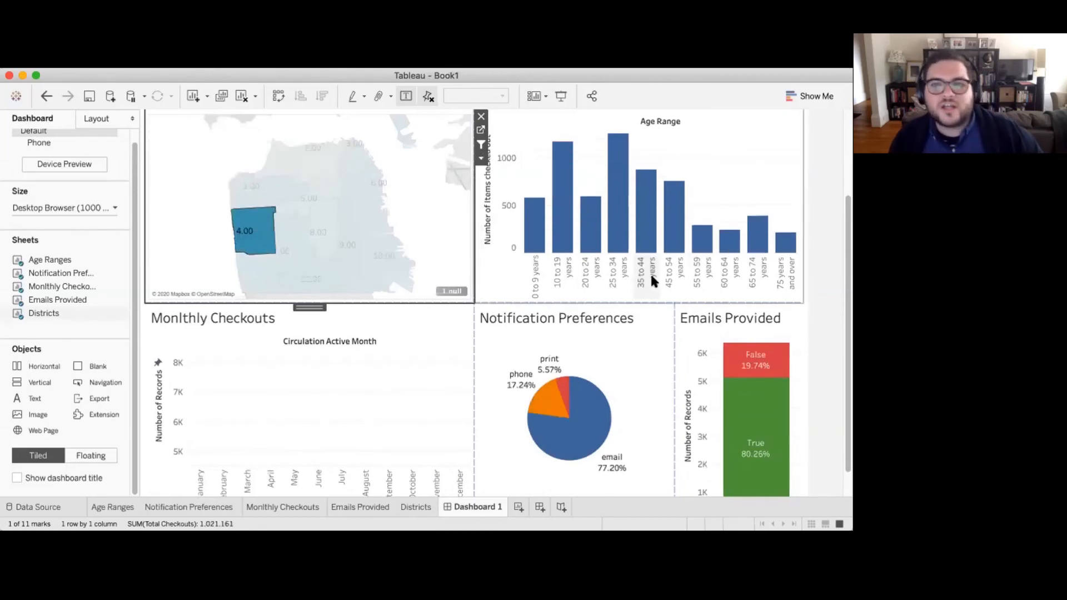
left_click(425, 300)
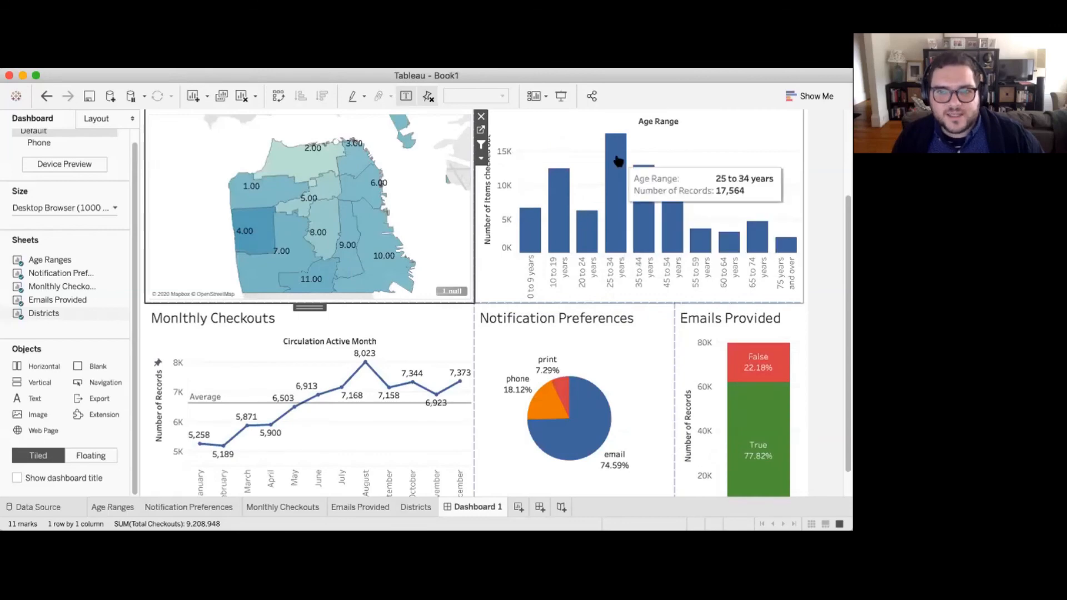
Step: Filter the dashboard by the 25 to 34 years age range and examine the Notification Preferences pie
left_click(621, 212)
left_click(620, 213)
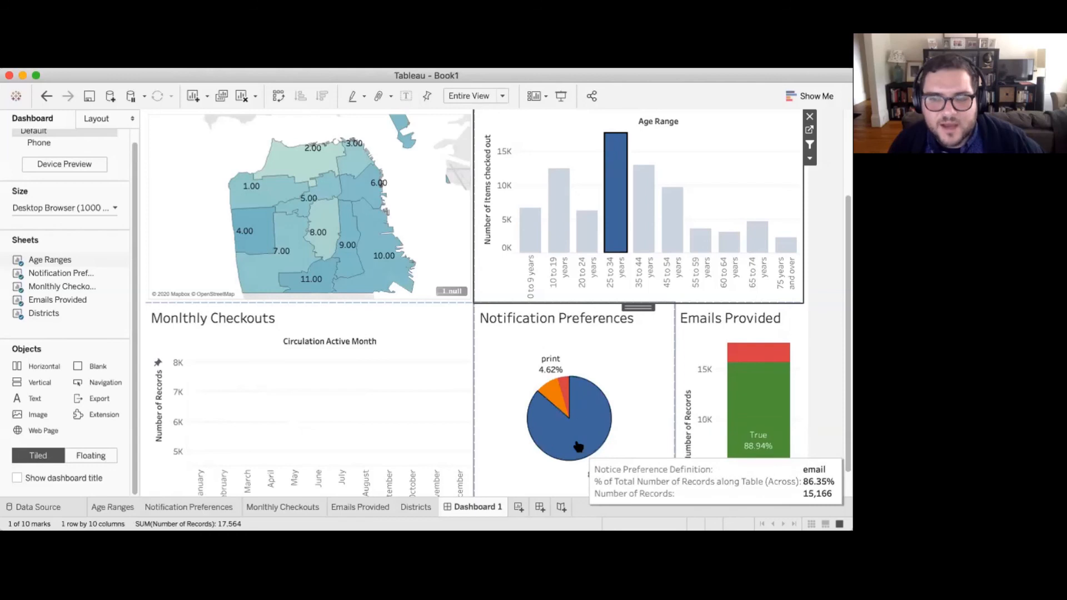
scroll(581, 450, "down", 2)
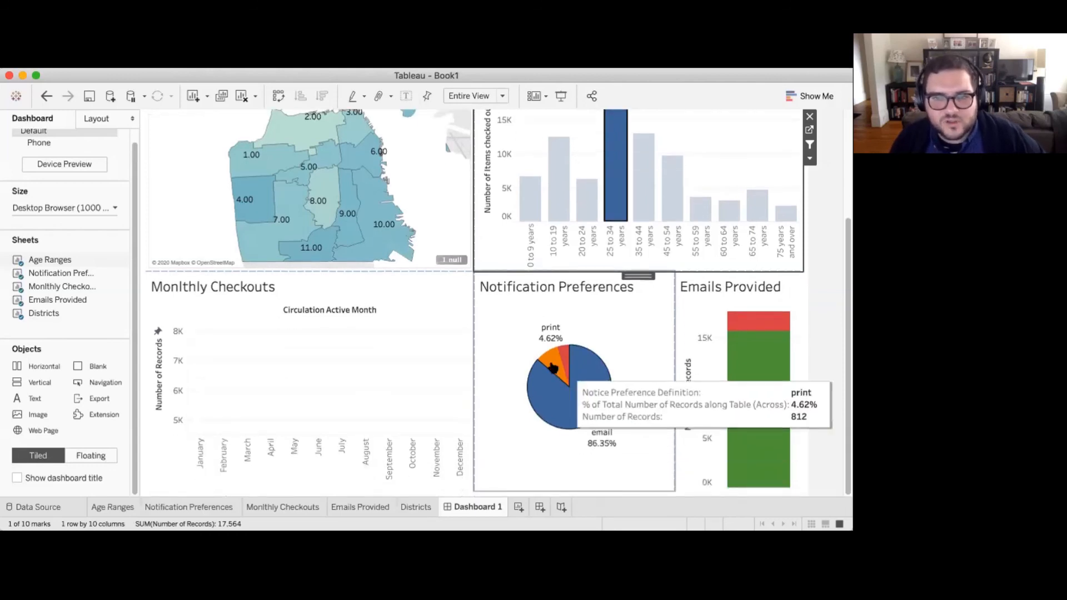
Step: Filter the dashboard by the 65 to 74 years age range and examine Notification Preferences and Emails Provided
left_click(752, 235)
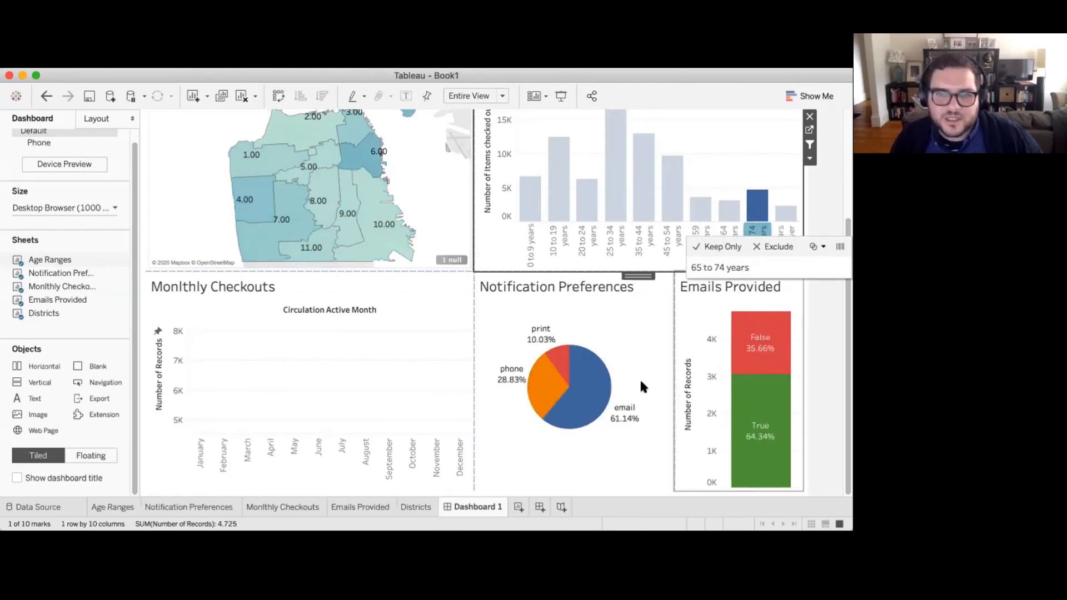
mouse_move(627, 421)
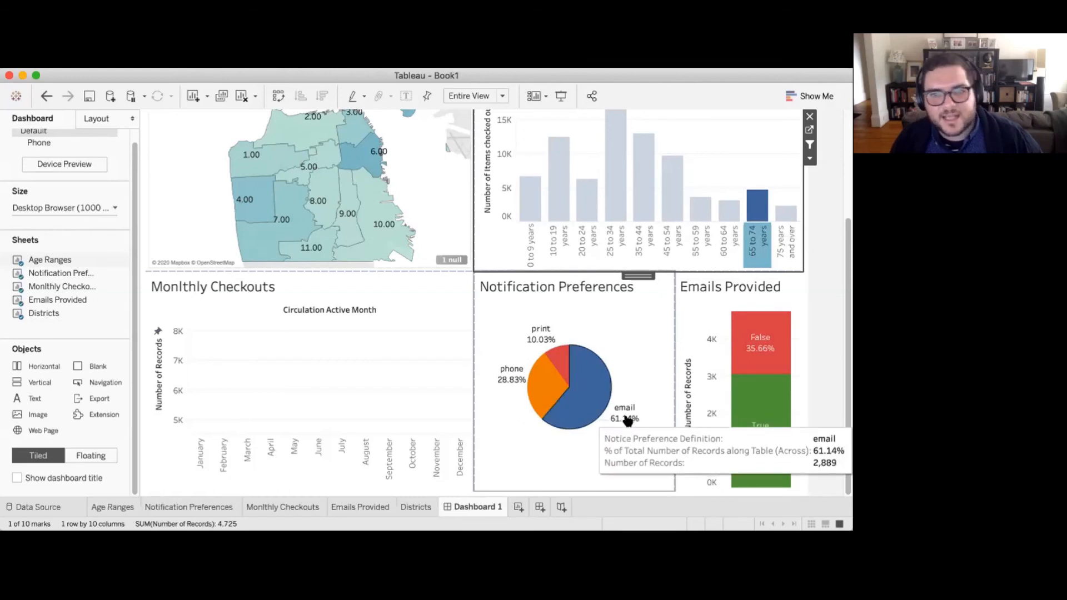
mouse_move(548, 393)
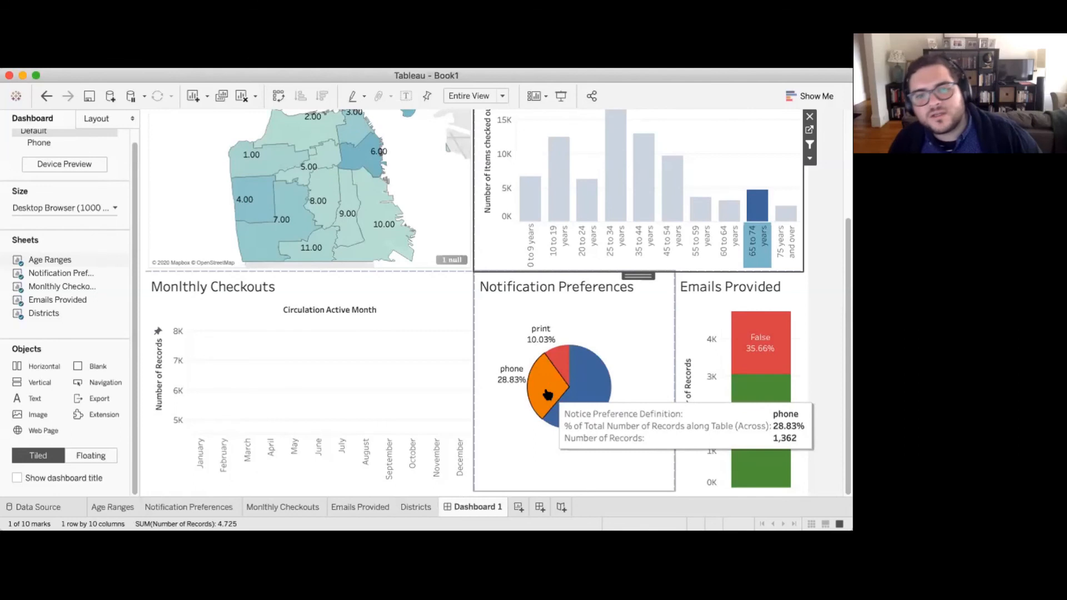
mouse_move(775, 425)
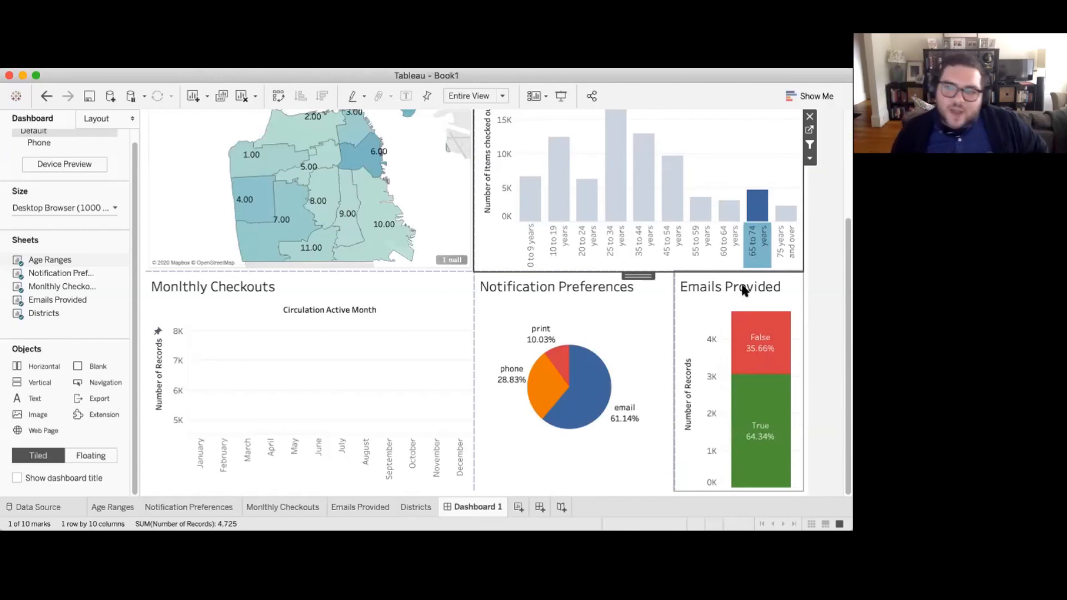
Step: Filter the dashboard by three age ranges together: 25 to 34, 35 to 44 and 45 to 54 years
left_click(615, 241)
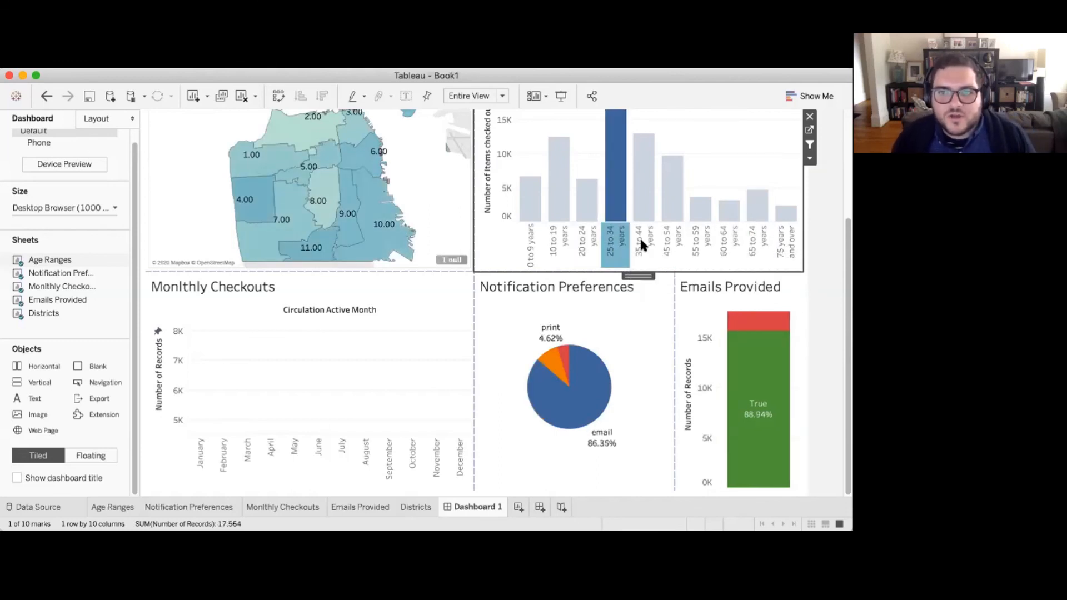
left_click(658, 243, "ctrl")
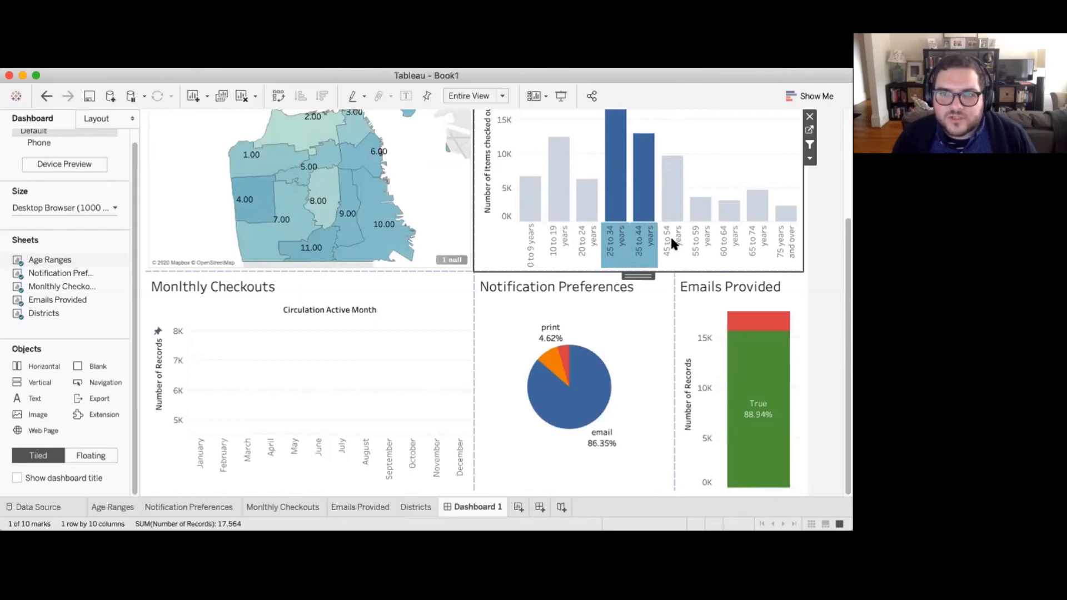
left_click(671, 243, "ctrl")
scroll(675, 241, "up", 3)
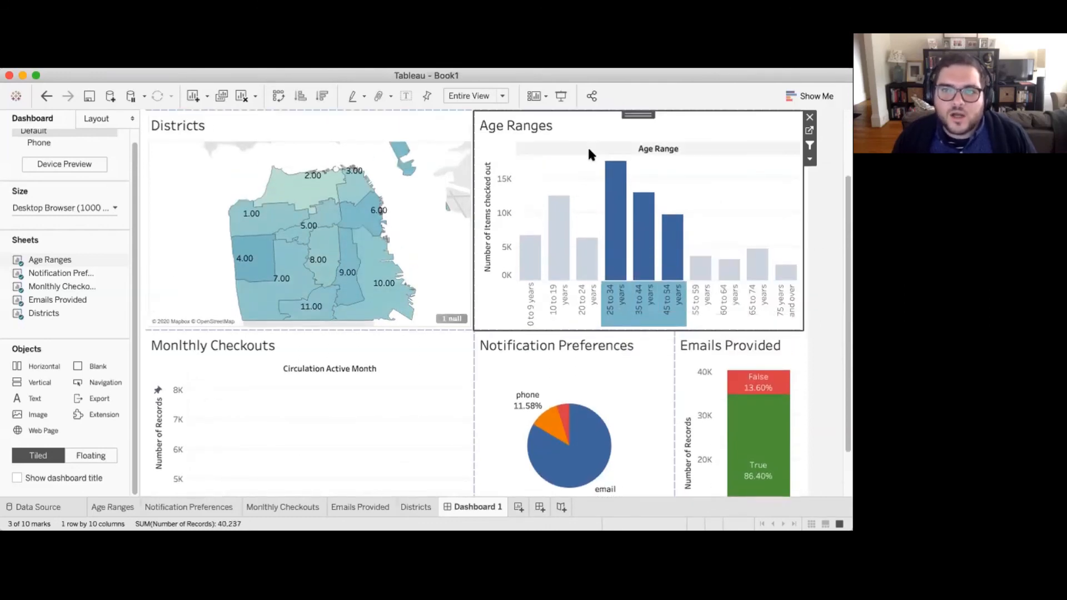
Step: Select the Age Ranges bars from 20 to 24 through 45 to 54 years as one group, and clear the selection
left_click(588, 146)
left_click_drag(578, 170, 681, 272)
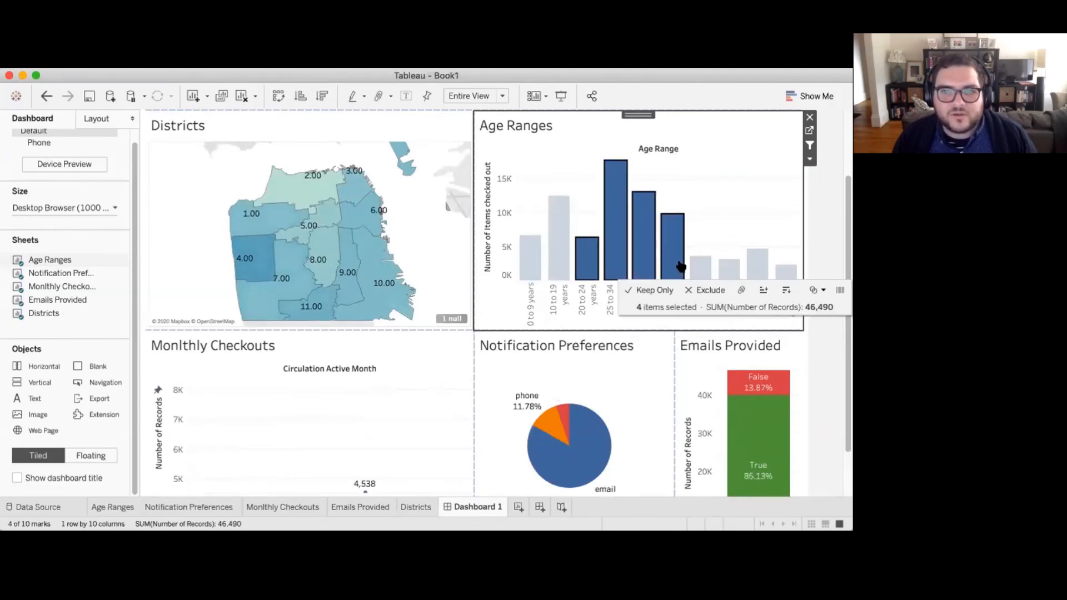
left_click(719, 190)
Step: Filter the dashboard by the months June through August in the Monlthly Checkouts view
scroll(346, 431, "down", 3)
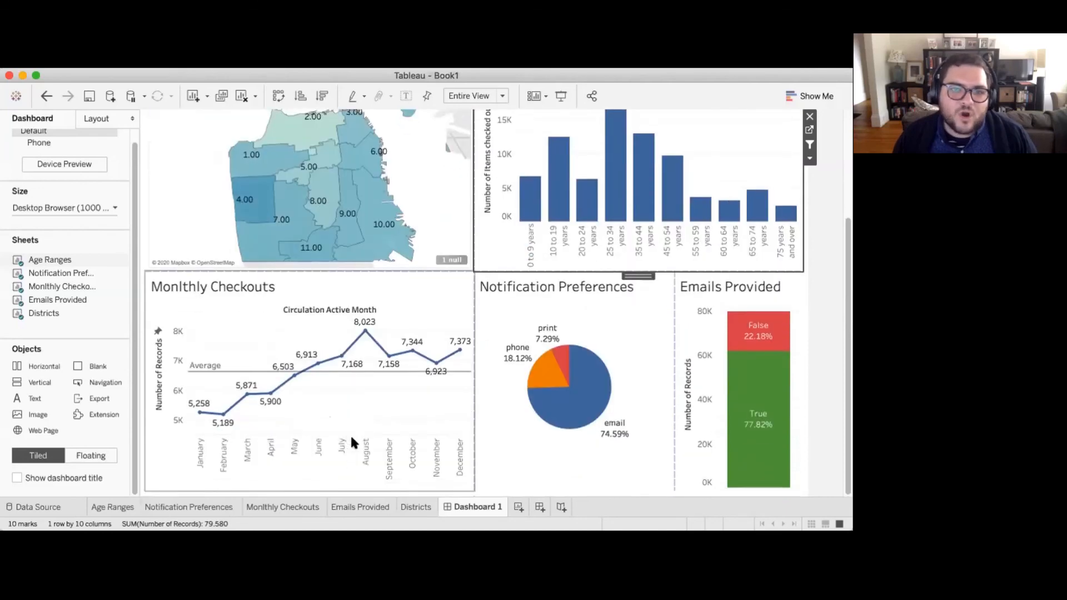
left_click(322, 459)
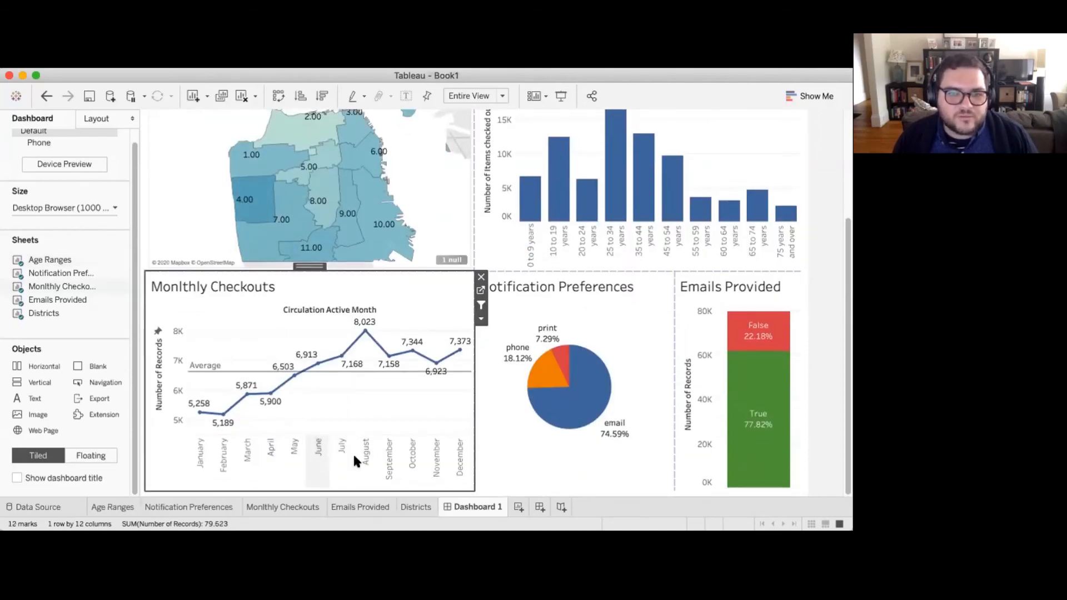
left_click(316, 456)
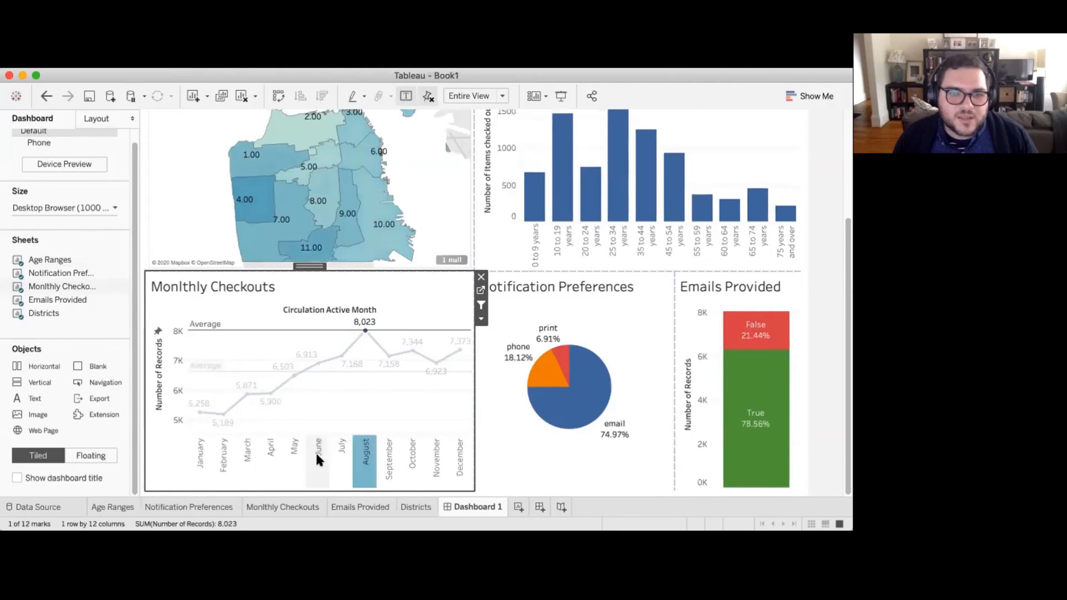
left_click(365, 451, "shift")
scroll(226, 191, "up", 2)
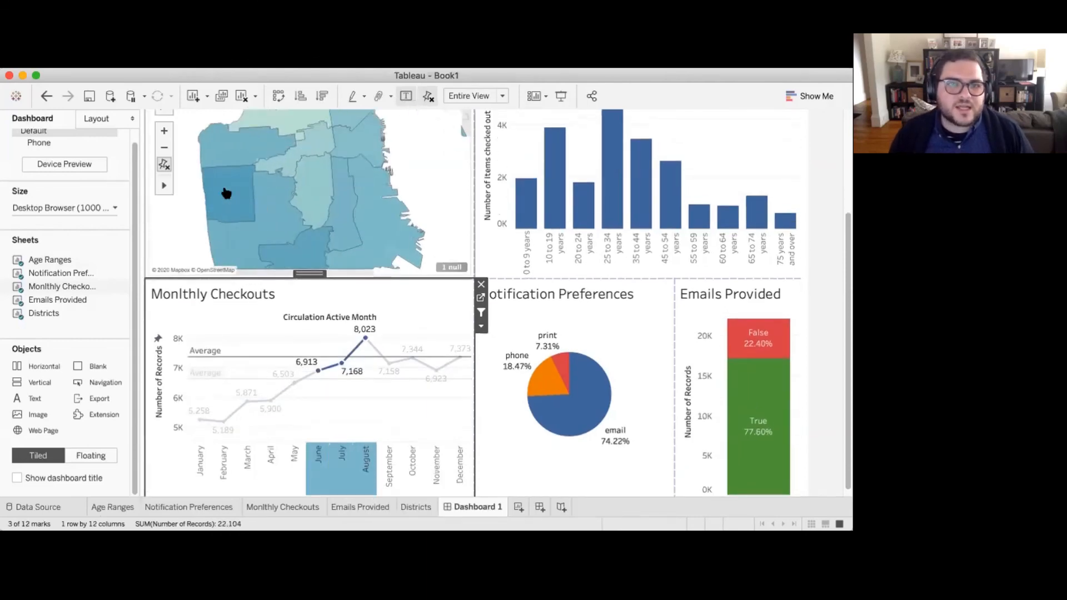
Step: Examine the summer checkouts of individual districts on the map, and narrow the month filter to August only
mouse_move(226, 193)
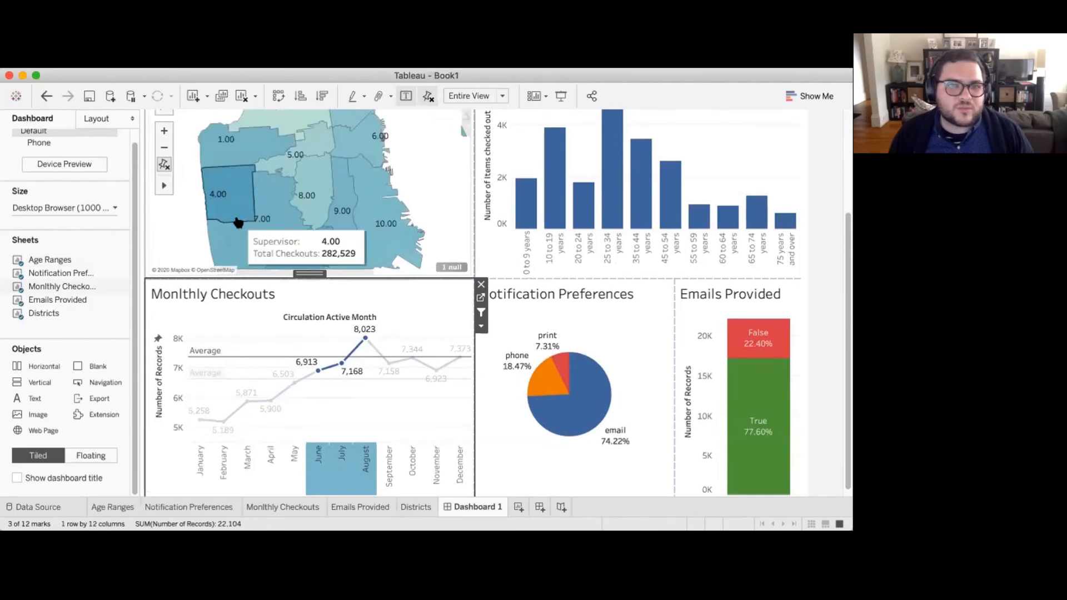
mouse_move(372, 216)
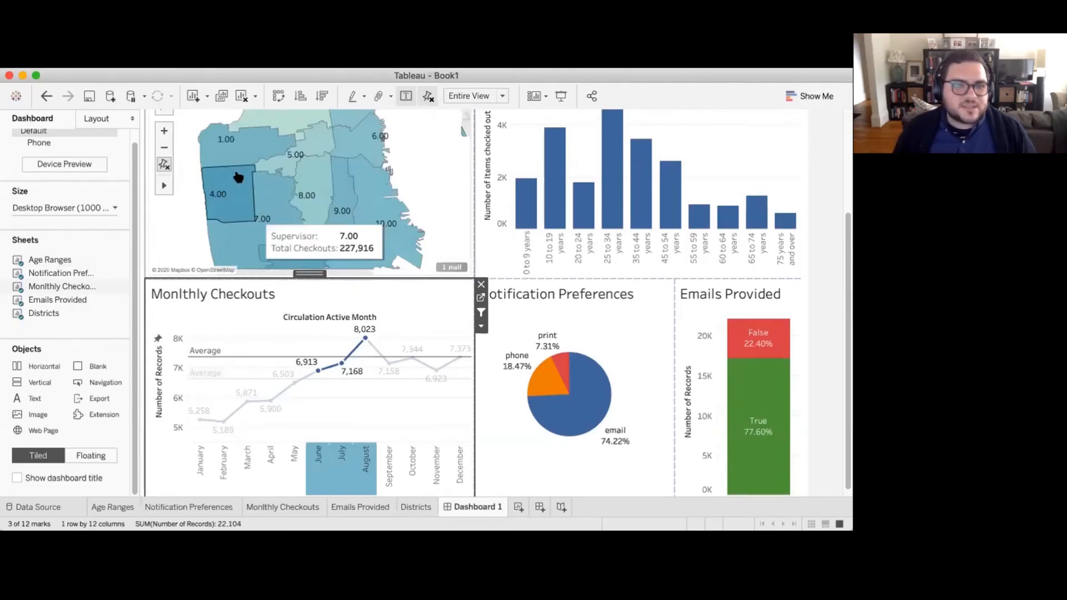
scroll(350, 209, "down", 3)
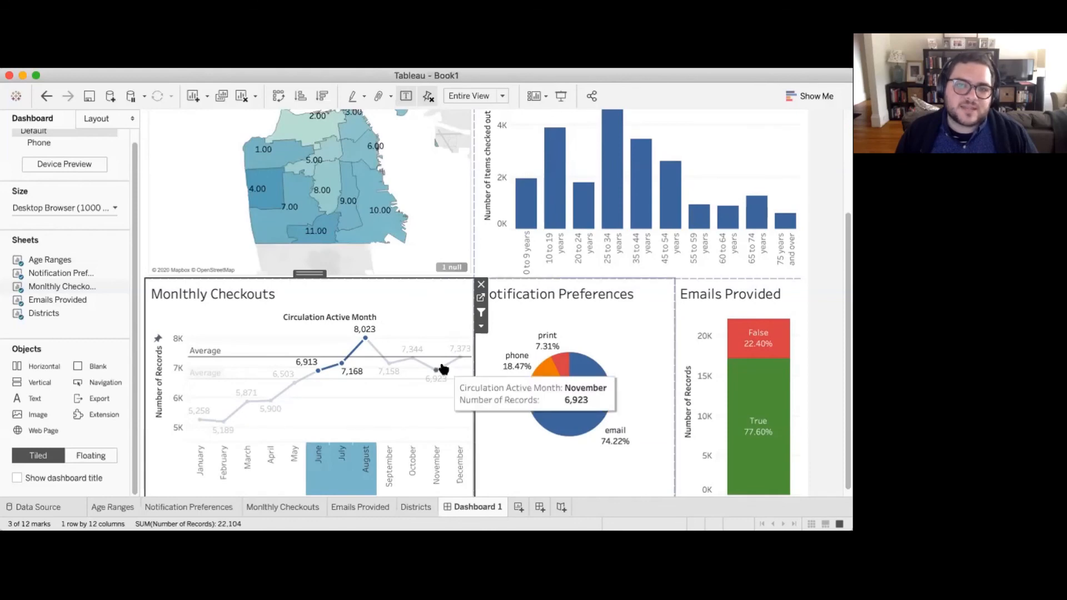
left_click(368, 475)
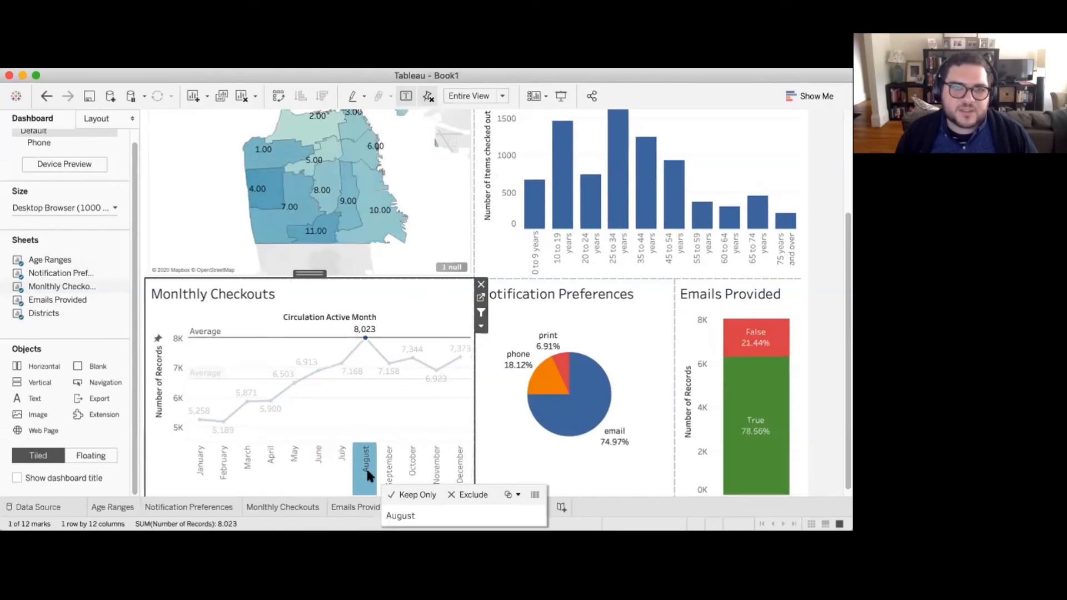
Step: Clear the August filter on the dashboard and open the Monthly Checkouts worksheet
left_click(570, 445)
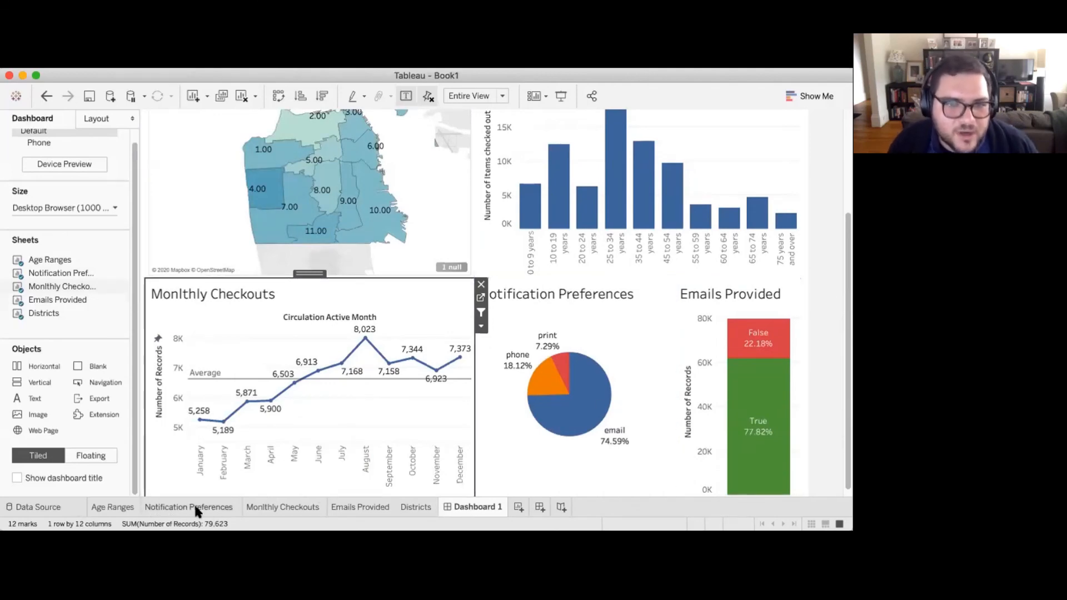
mouse_move(195, 512)
mouse_move(296, 502)
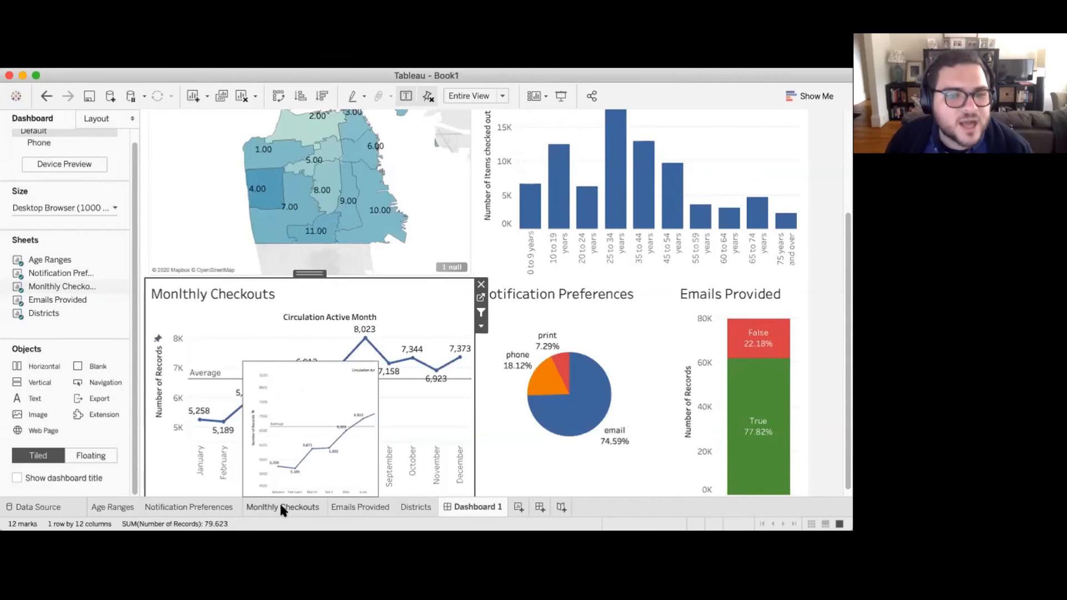
left_click(280, 505)
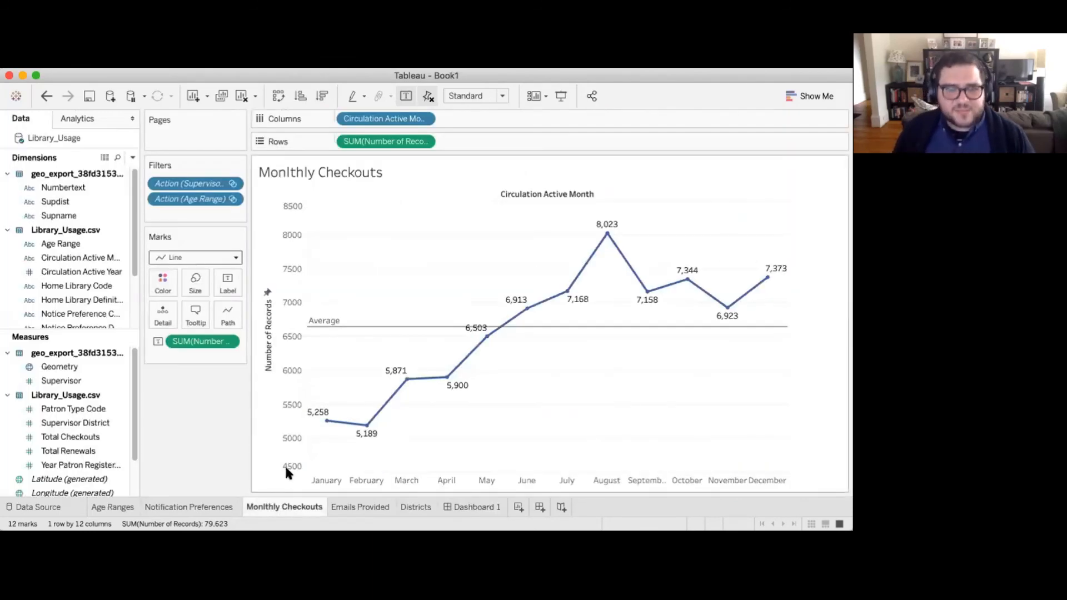
scroll(92, 295, "down", 2)
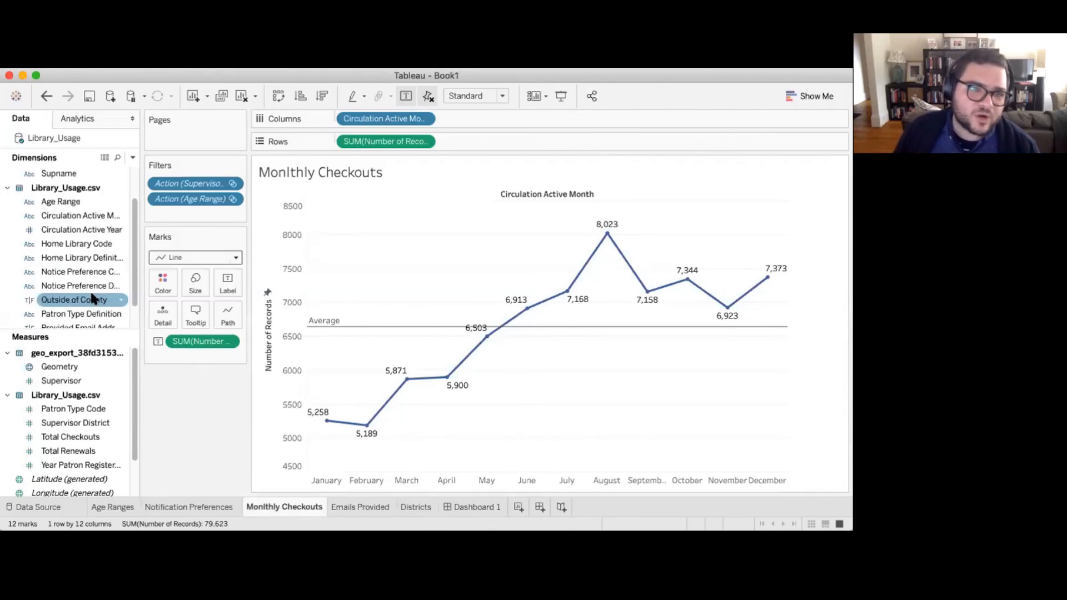
scroll(115, 312, "down", 2)
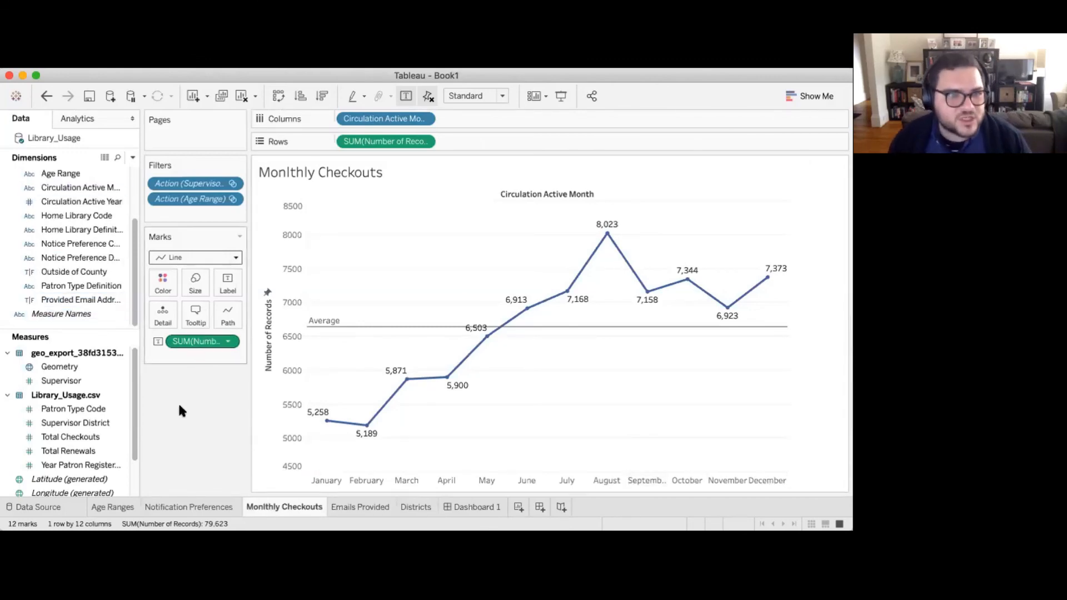
left_click(66, 258)
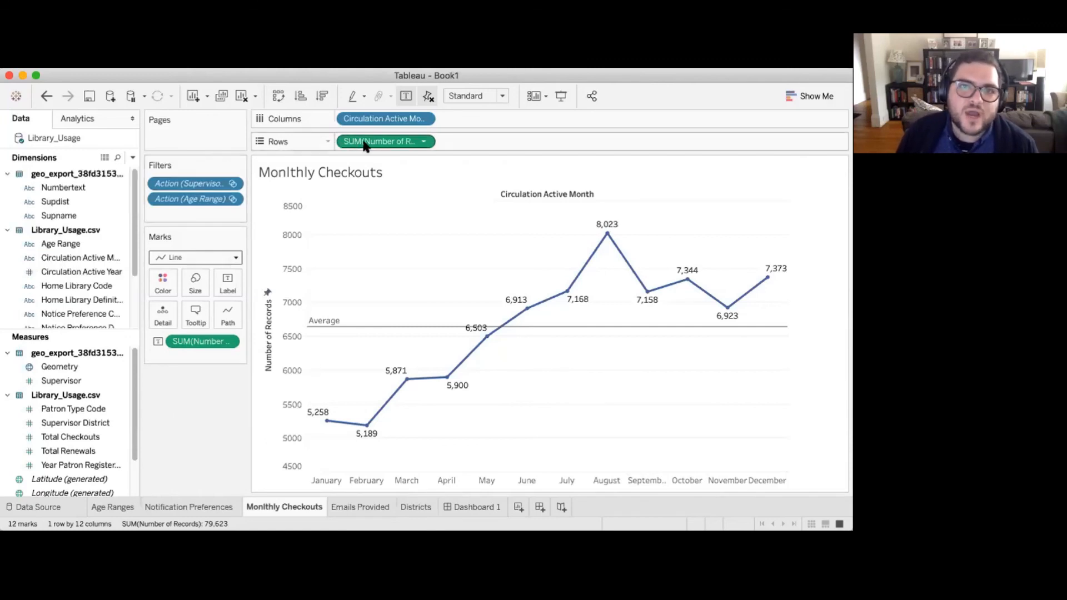
left_click(423, 120)
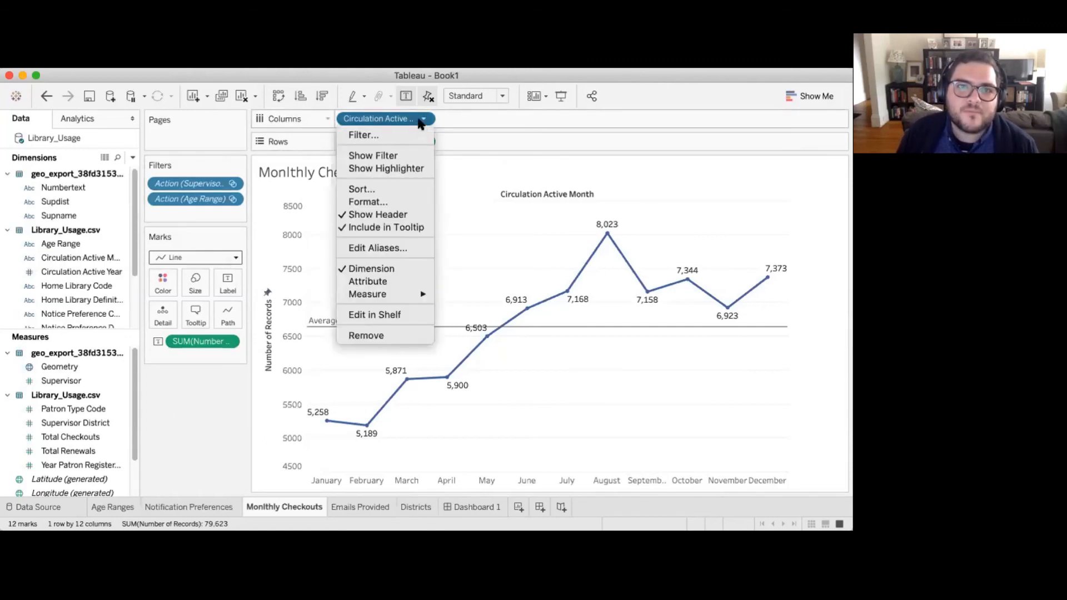
left_click(405, 120)
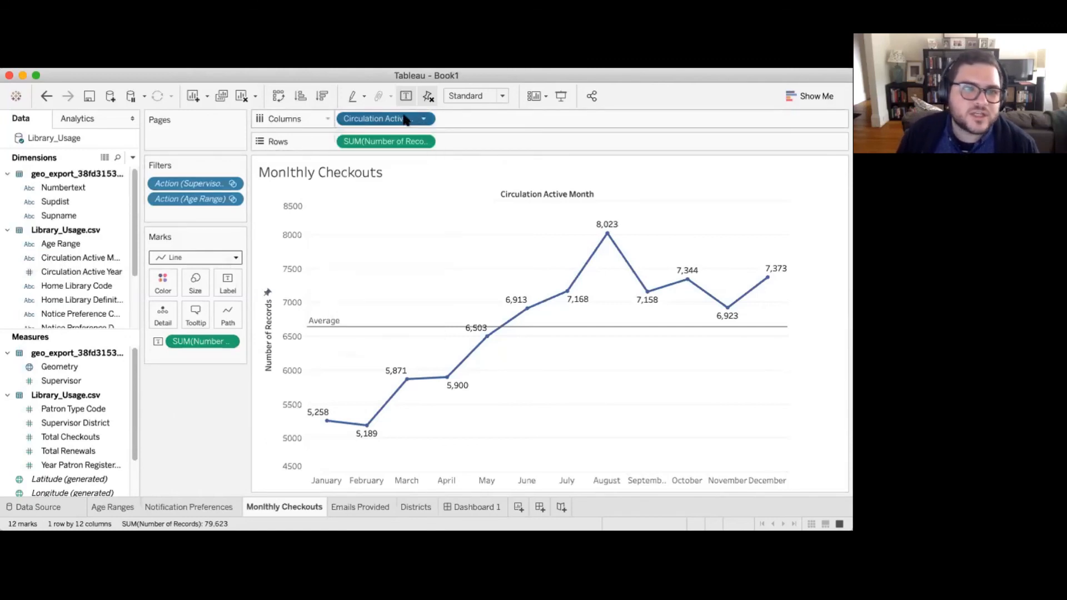
Step: Start creating a group from the Circulation Active Month dimension
left_click(87, 258)
left_click(120, 258)
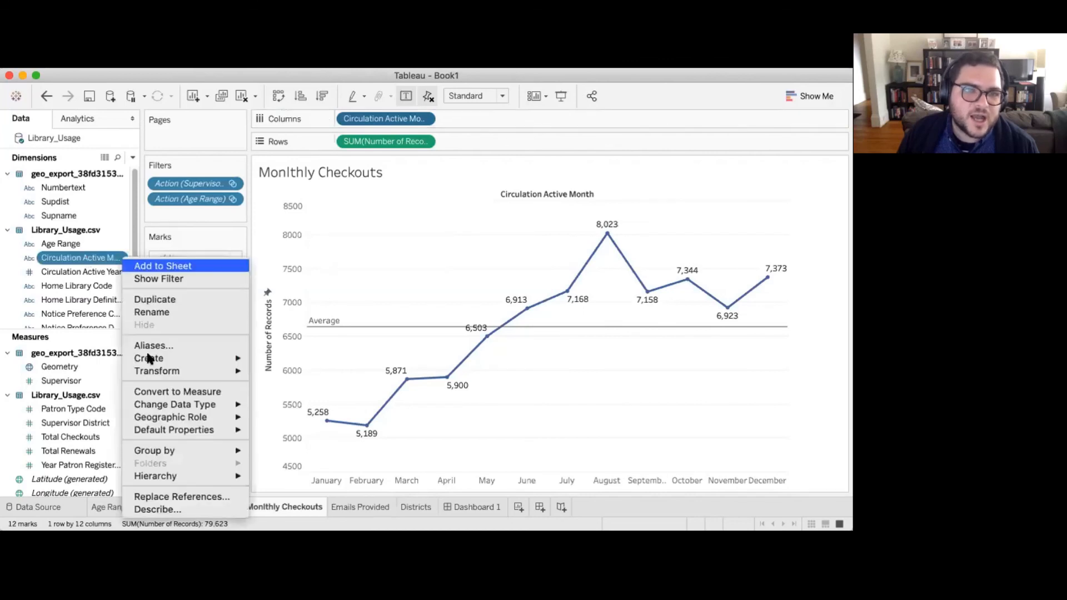
mouse_move(162, 417)
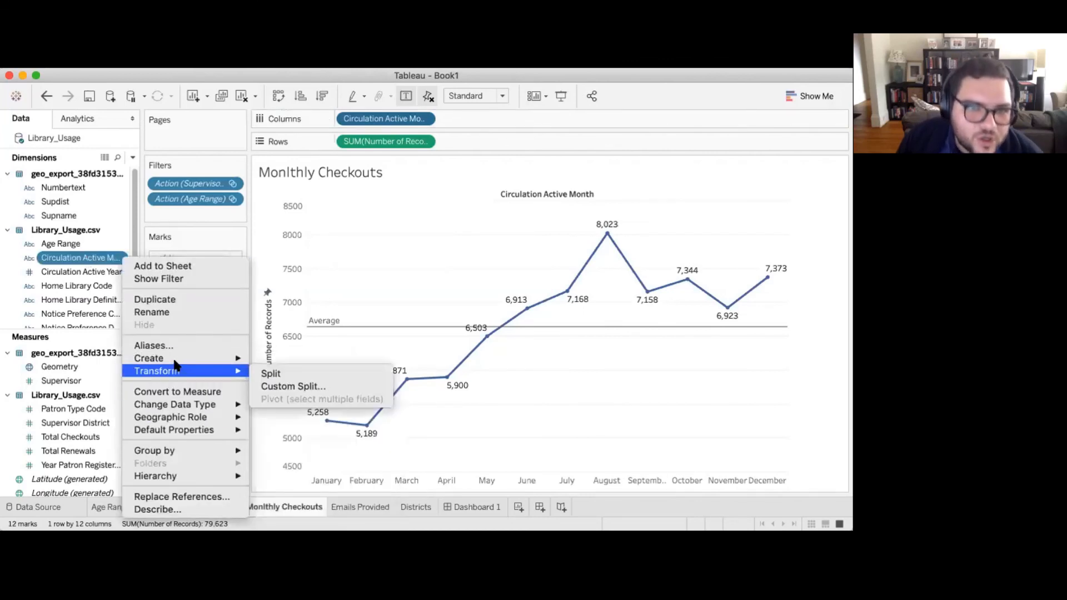
mouse_move(167, 359)
left_click(272, 374)
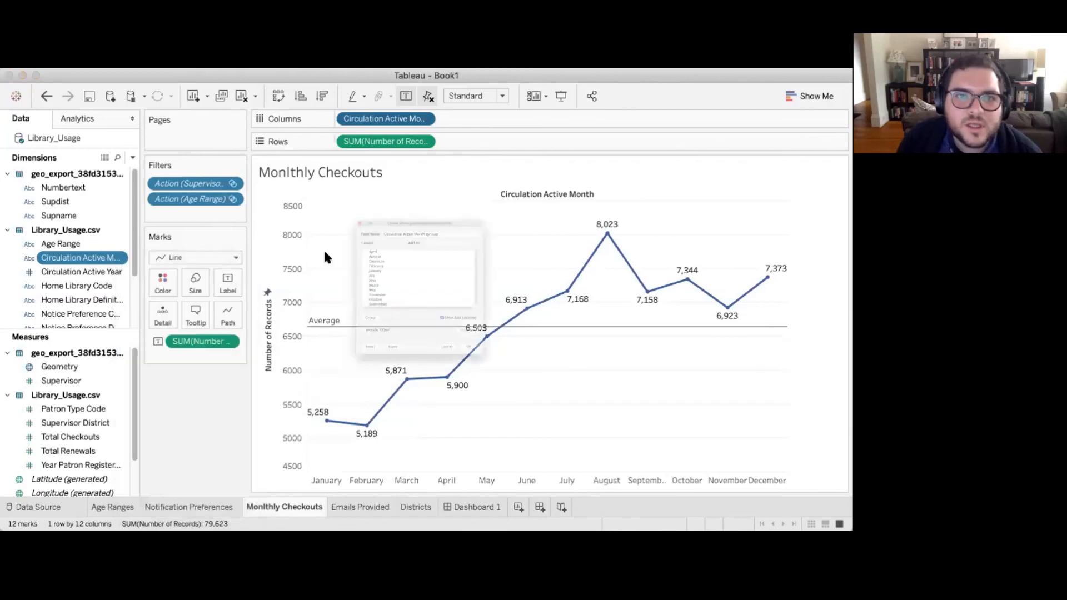
Step: Try to add an empty group named Winter to the Circulation Active Month groups
left_click(311, 375)
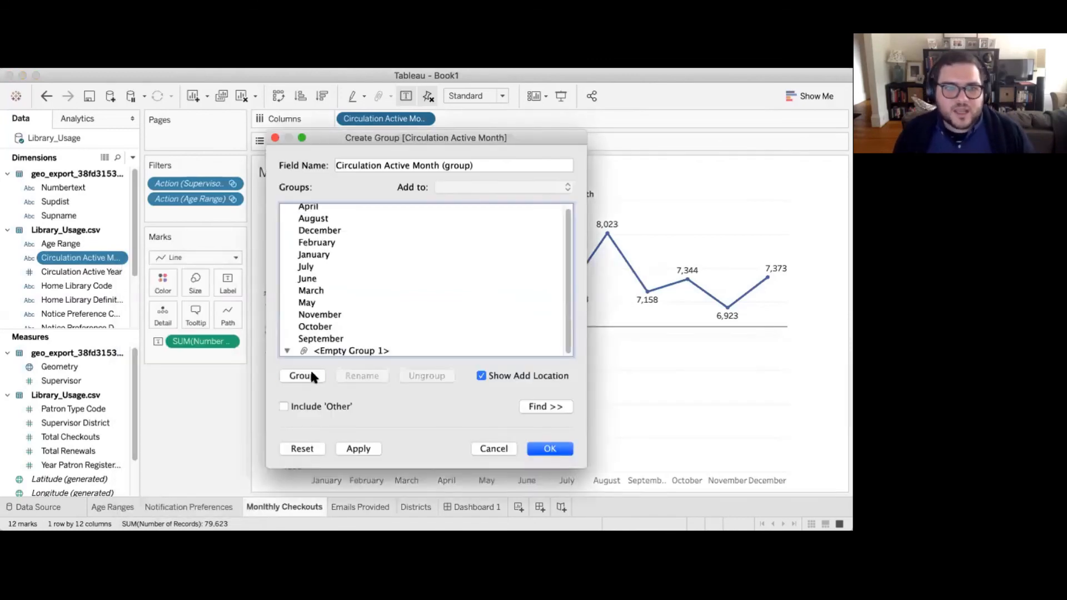
left_click(360, 350)
right_click(360, 350)
left_click(375, 364)
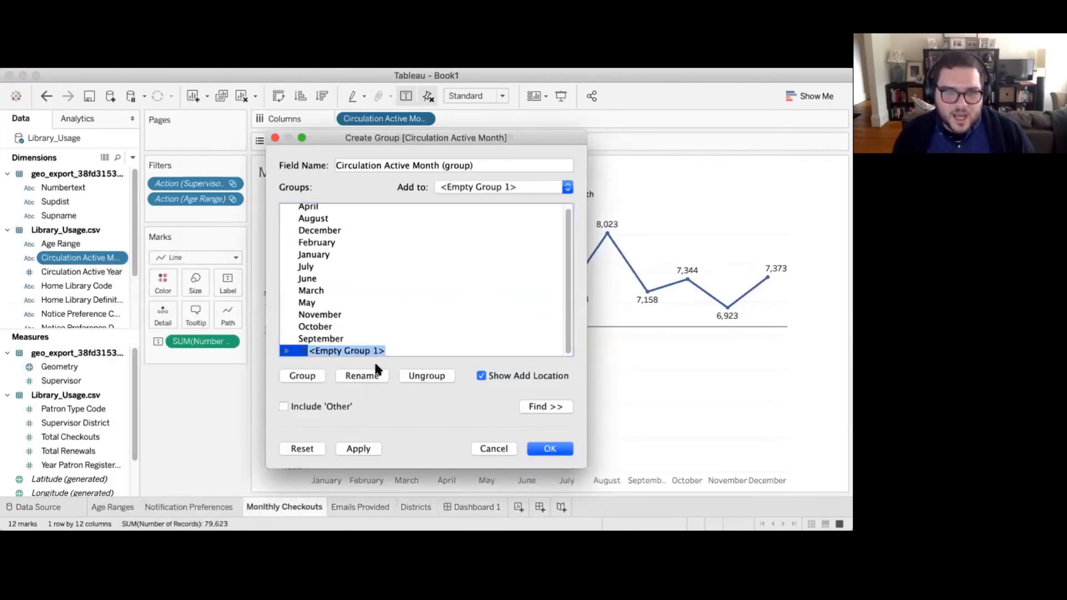
type("Winter")
key("Return")
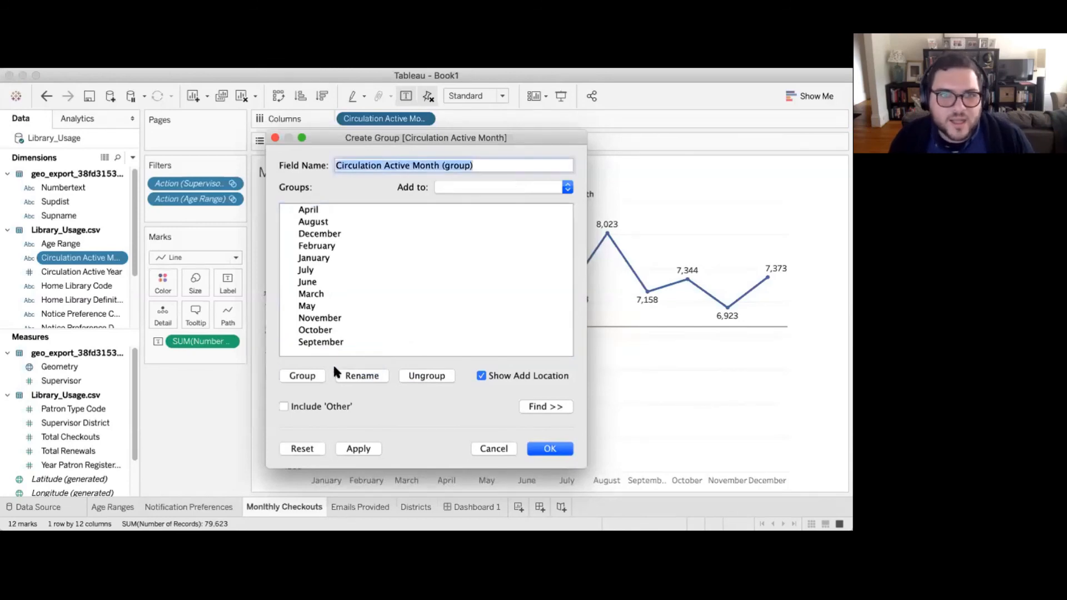
Step: Try to add a second empty month group and rename it Sprint
left_click(302, 376)
left_click(344, 351)
right_click(356, 351)
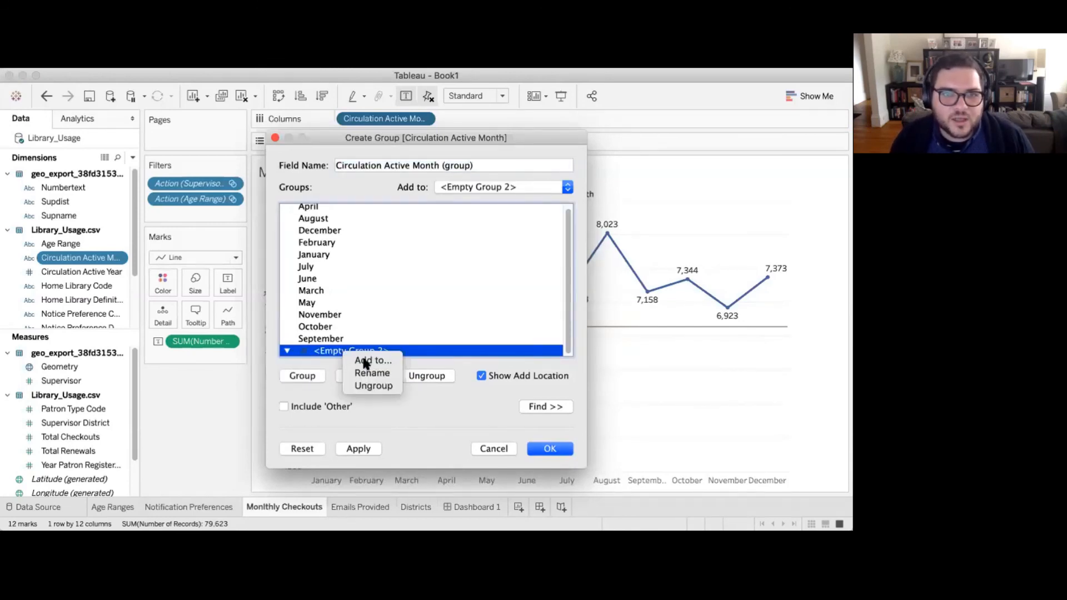
left_click(365, 361)
left_click(453, 368)
right_click(344, 348)
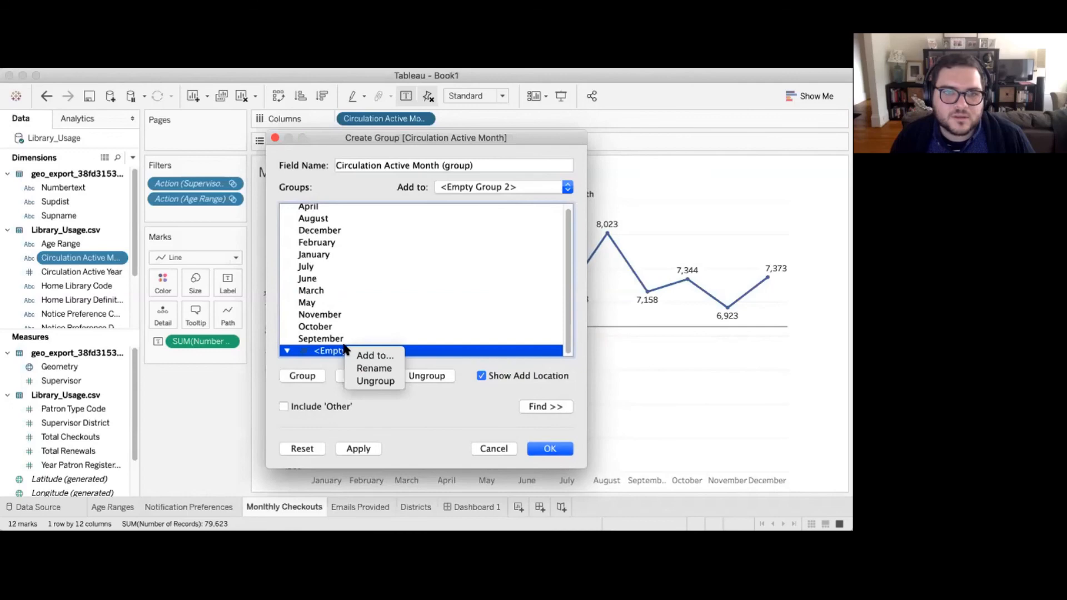
left_click(363, 369)
type("Sprint")
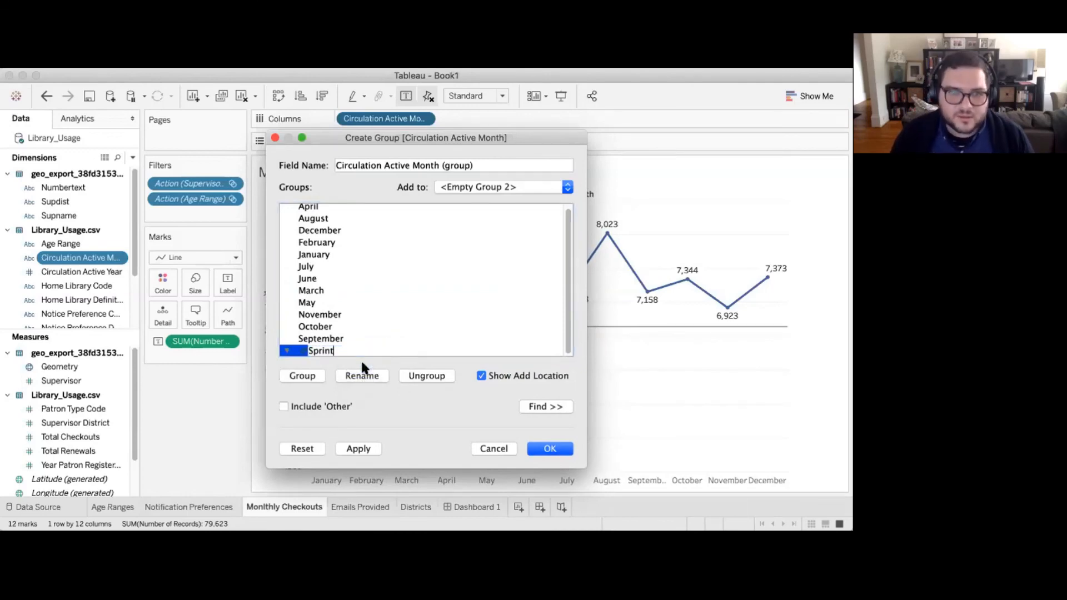
key("Return")
Step: Try to add a third empty month group and rename it Summer
left_click(303, 376)
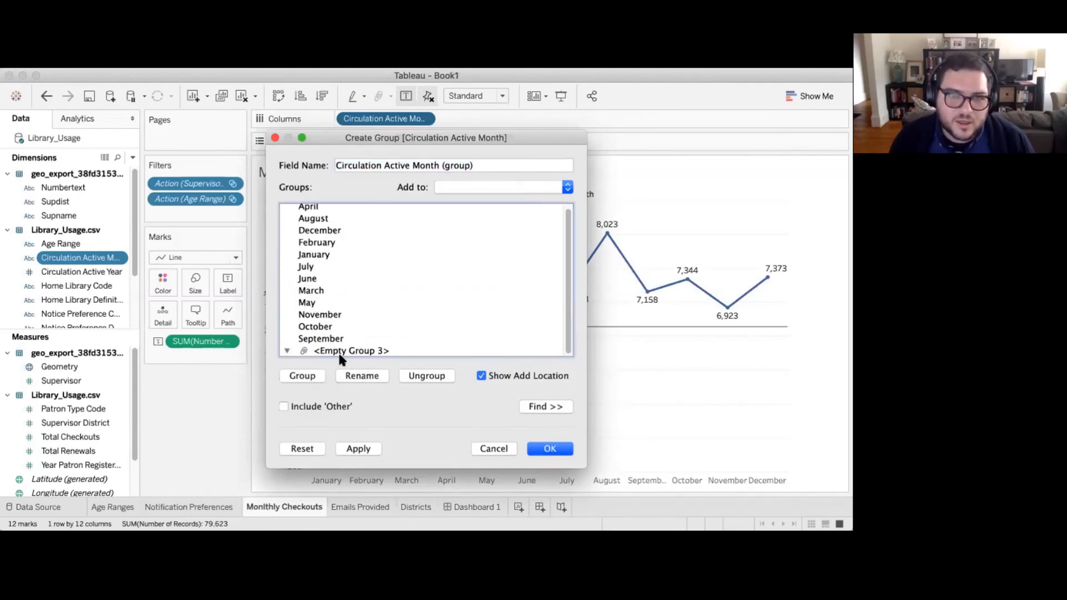
left_click(347, 352)
right_click(347, 351)
left_click(367, 358)
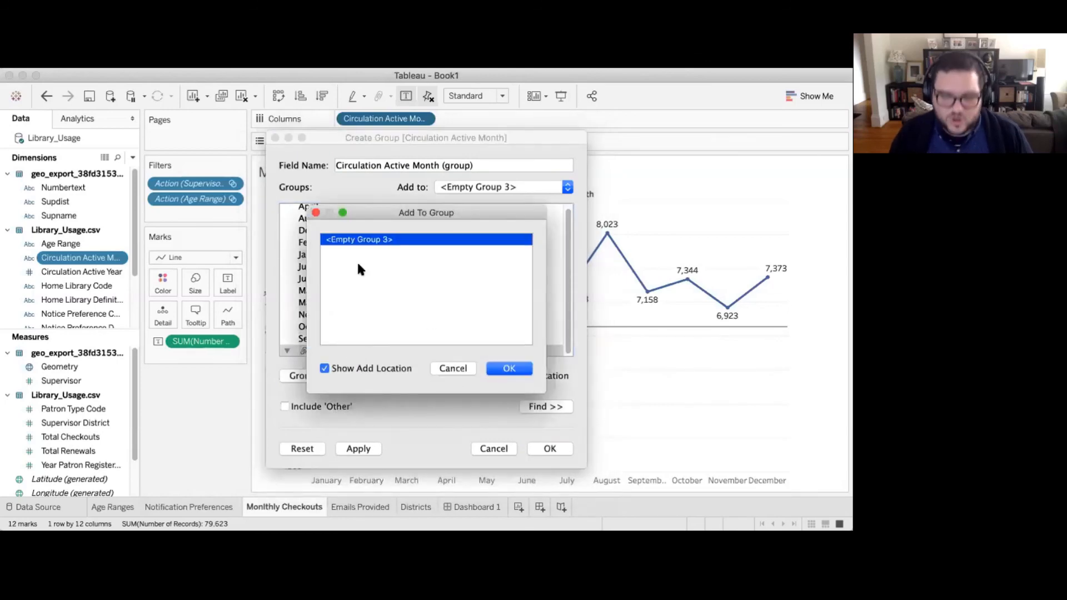
left_click(453, 369)
right_click(376, 350)
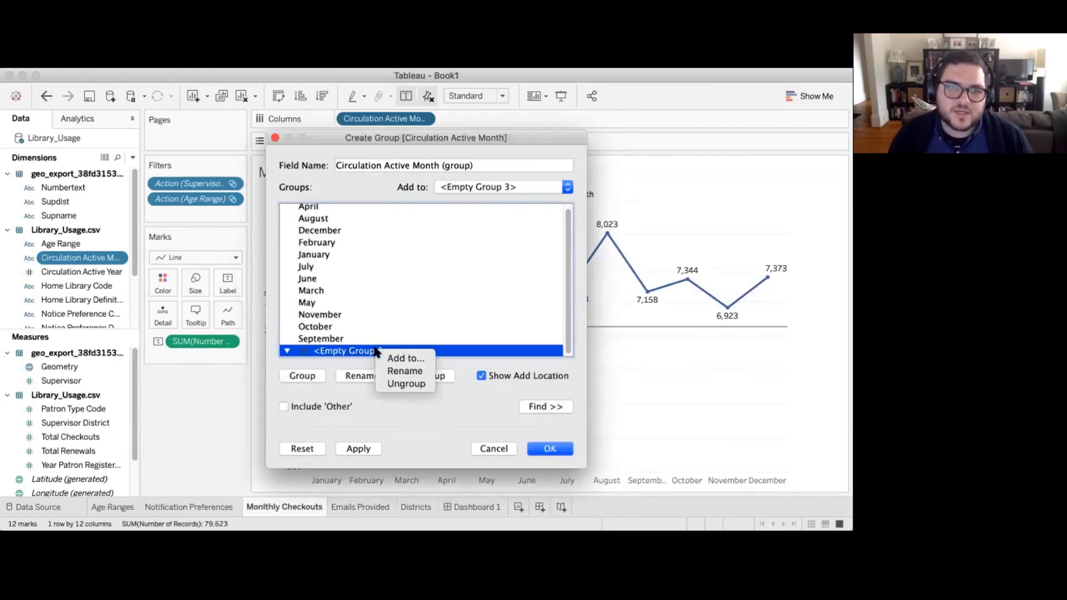
left_click(391, 365)
type("Spring")
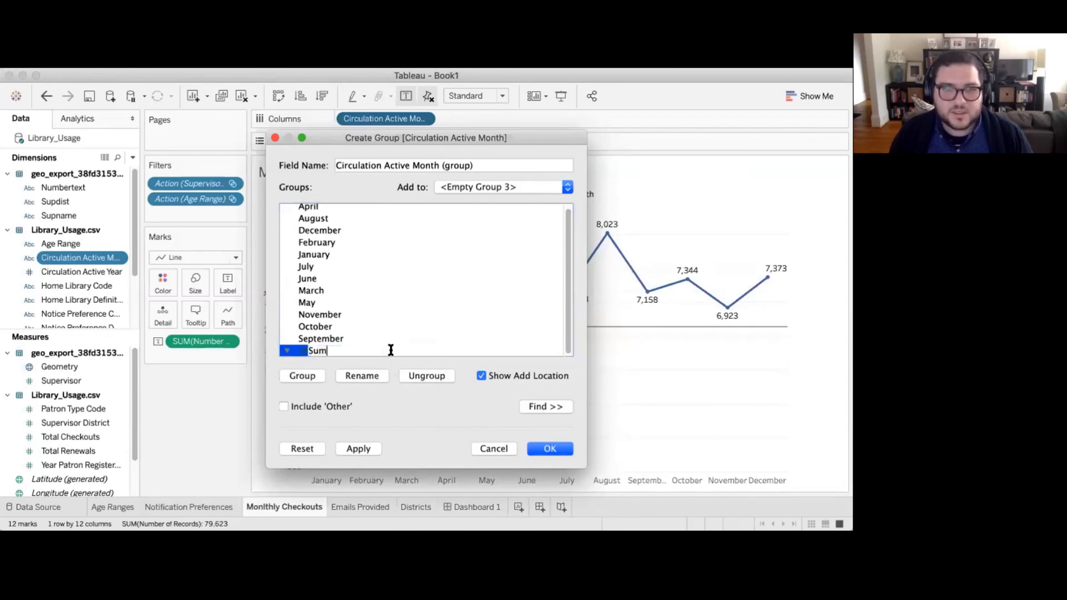
key("Return")
Step: Try to add a fourth empty group to the month list and rename it
left_click(303, 377)
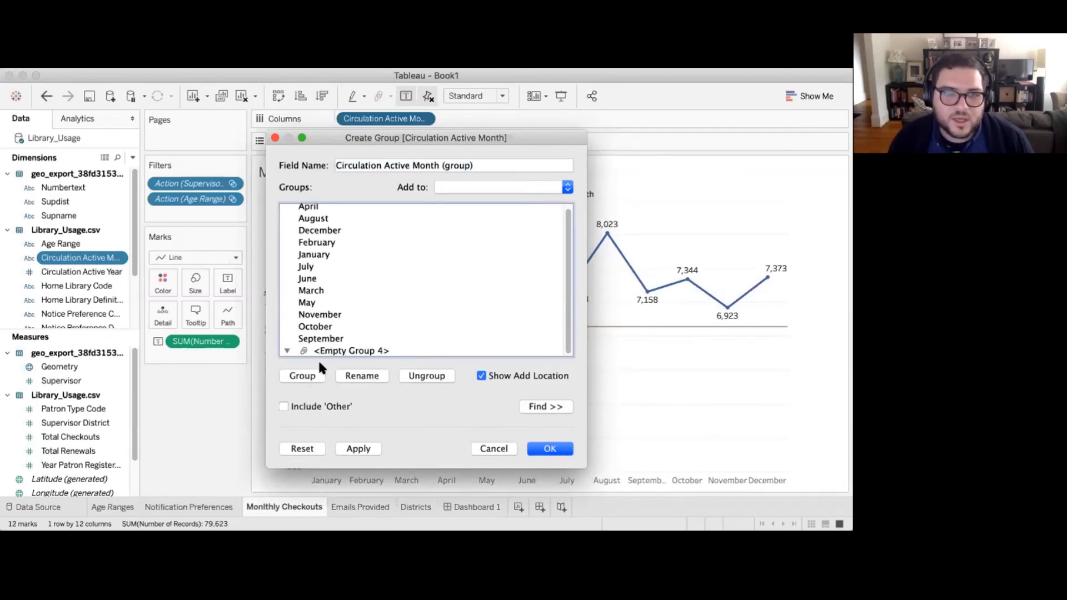
right_click(329, 350)
left_click(351, 362)
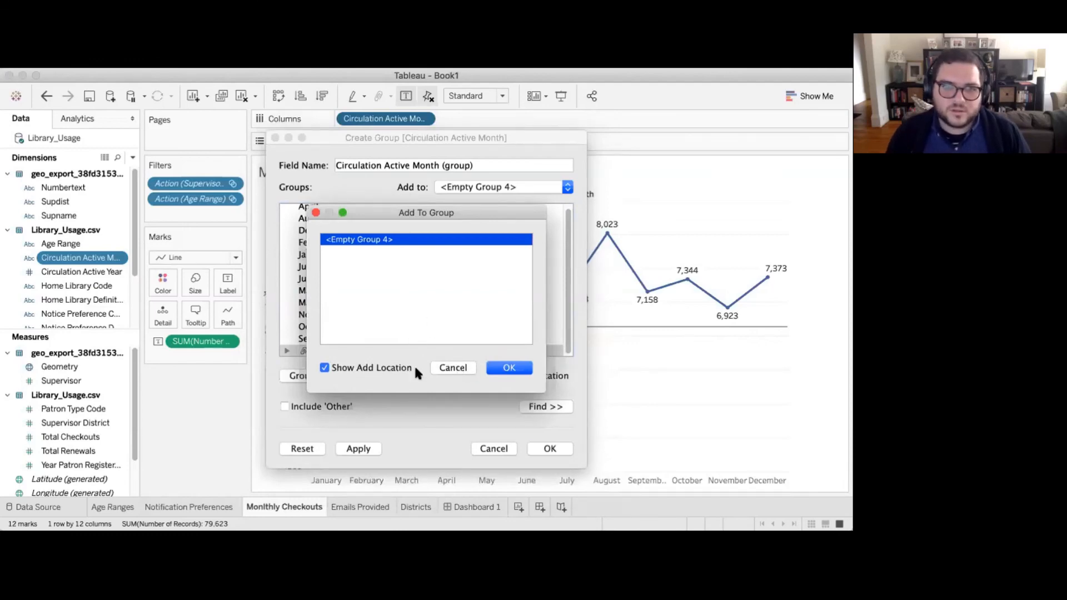
left_click(453, 367)
right_click(354, 350)
left_click(364, 372)
type("Sall")
key("Return")
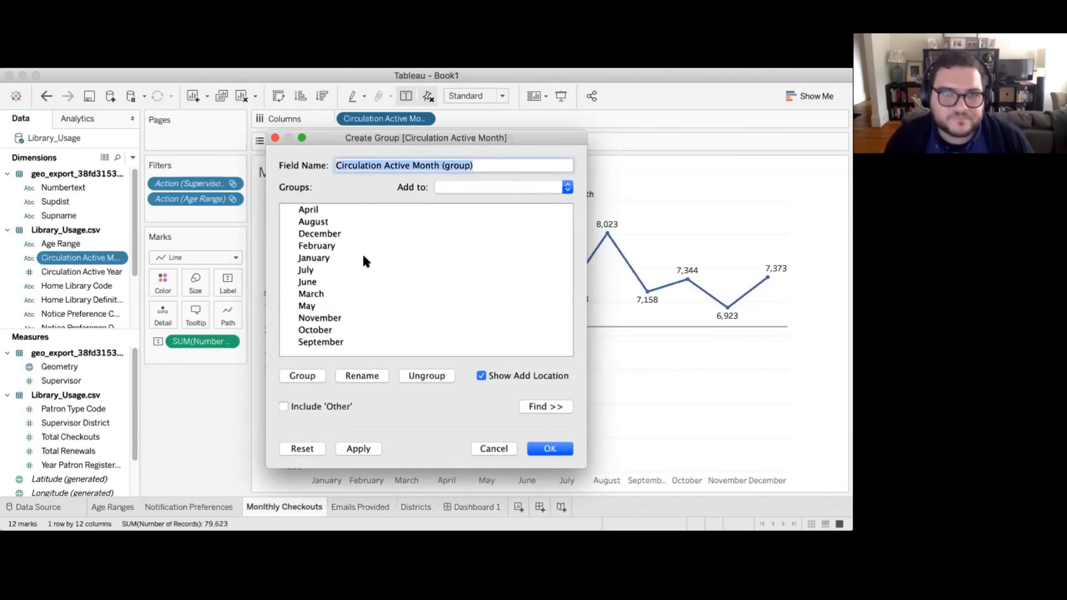
Step: Create a group from the April member and name it Winter
left_click(410, 282)
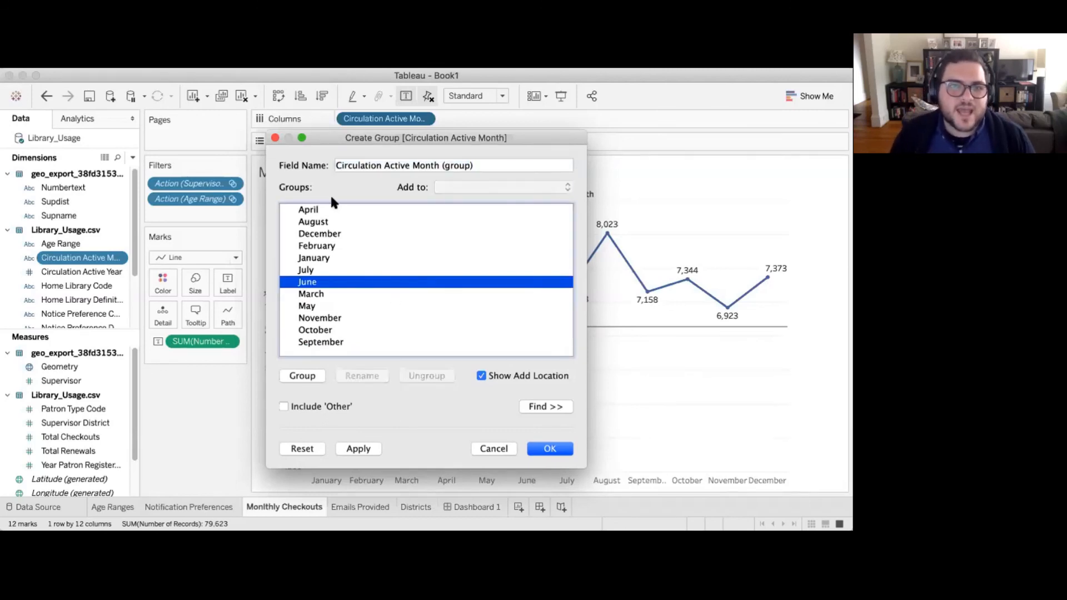
left_click(333, 210)
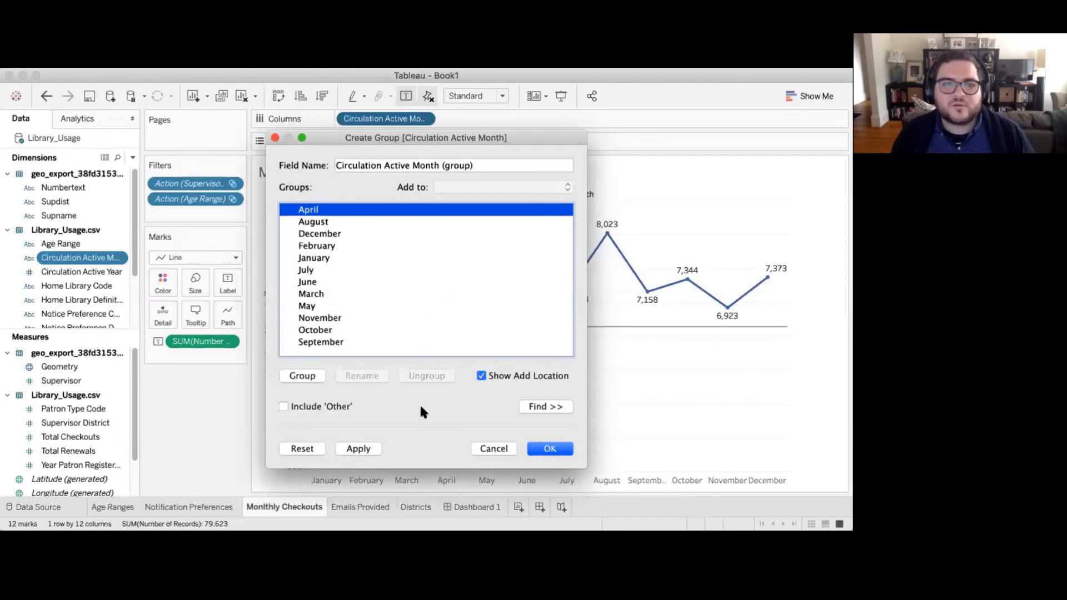
left_click(303, 375)
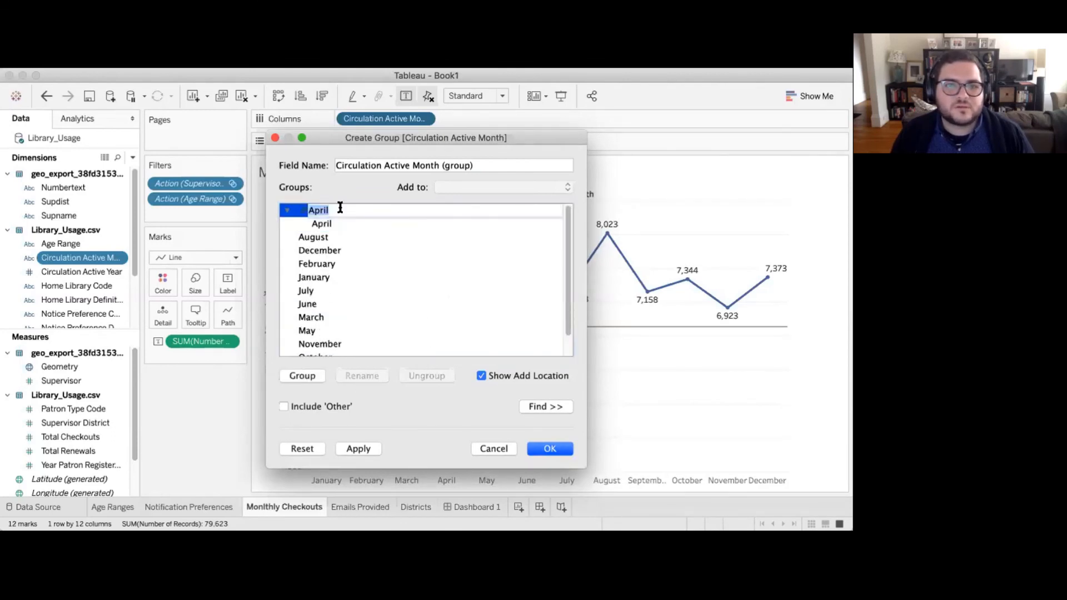
type("Wing")
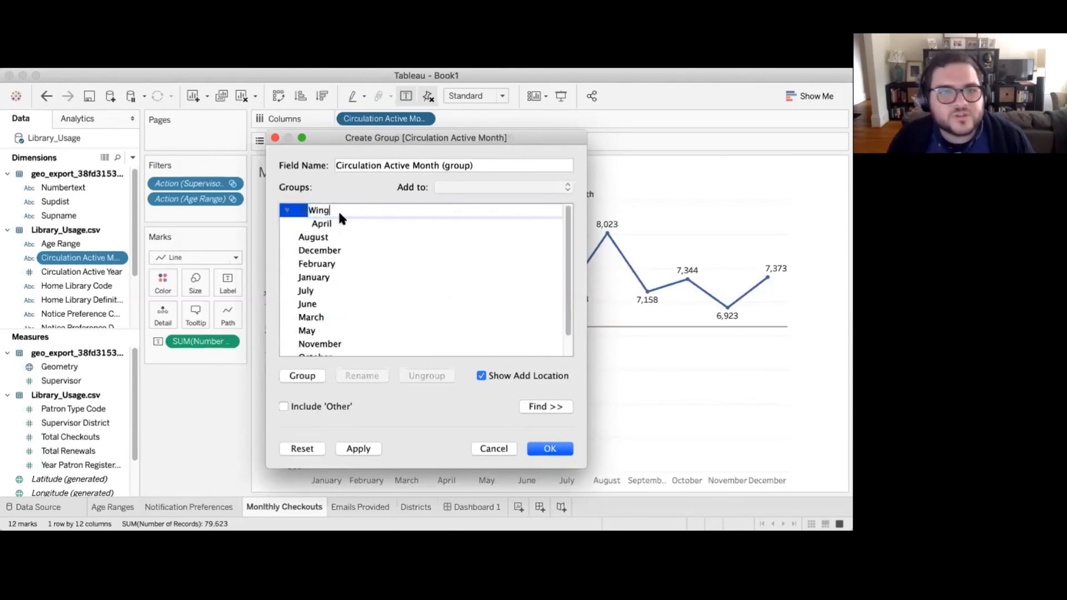
key("BackSpace")
type("ter")
key("Return")
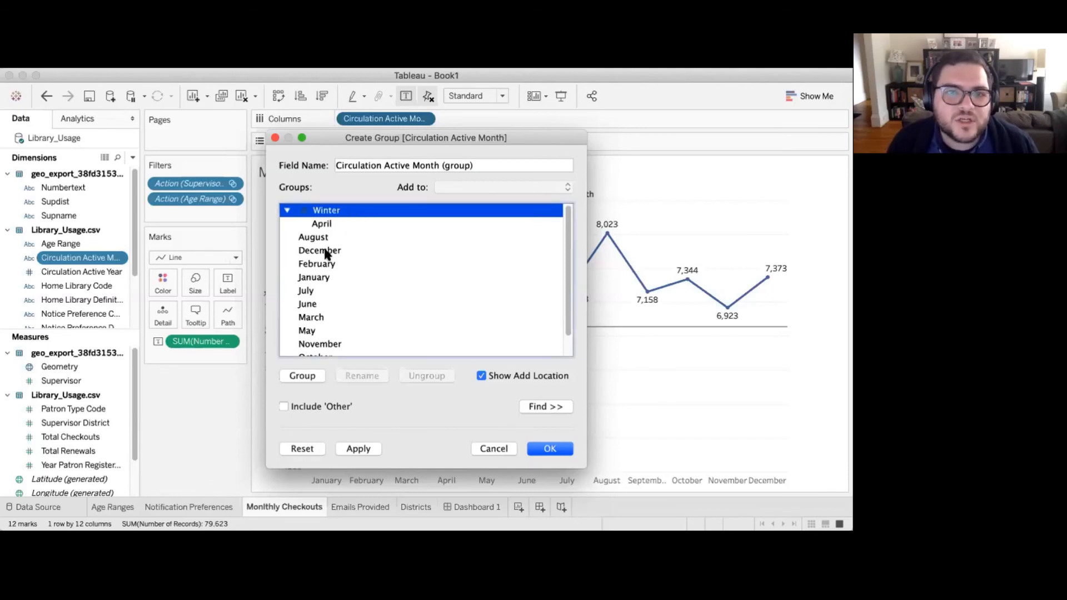
Step: Add January, March and February to the Winter group
scroll(329, 325, "down", 1)
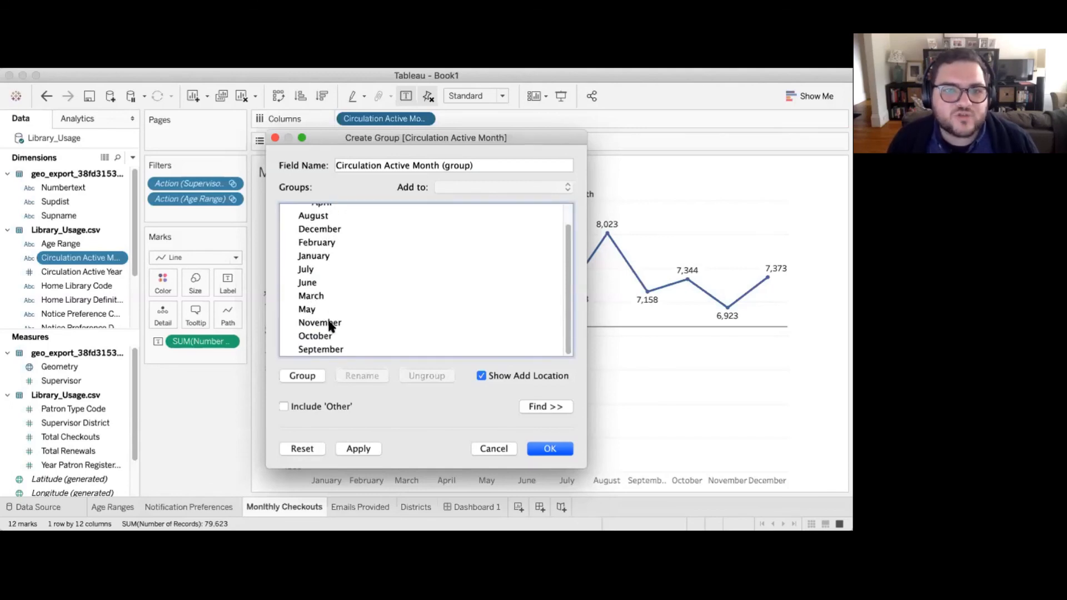
scroll(330, 326, "up", 1)
left_click_drag(316, 279, 336, 222)
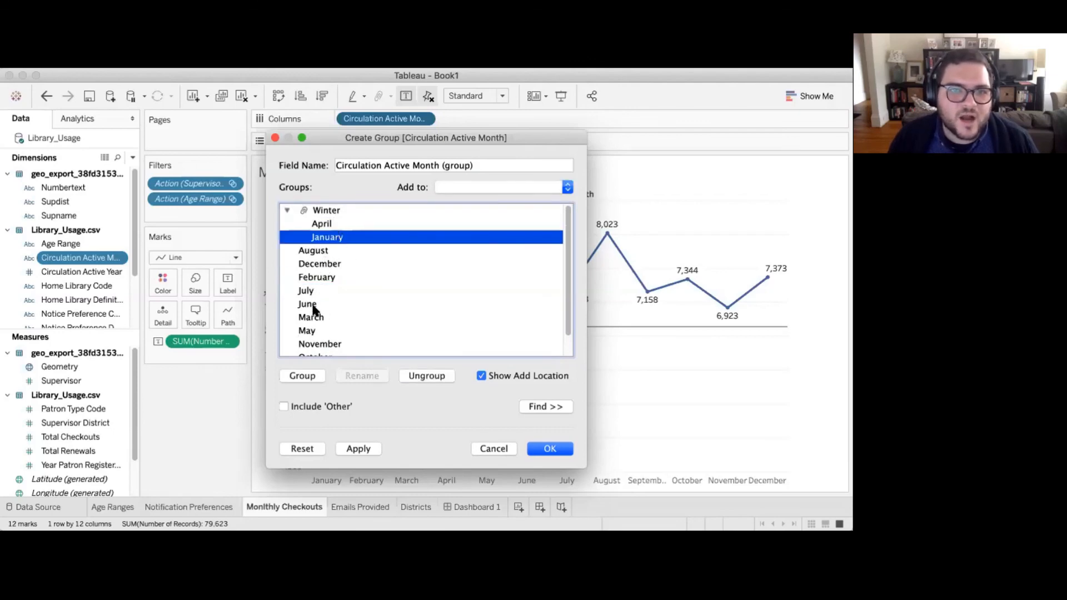
left_click_drag(313, 317, 343, 220)
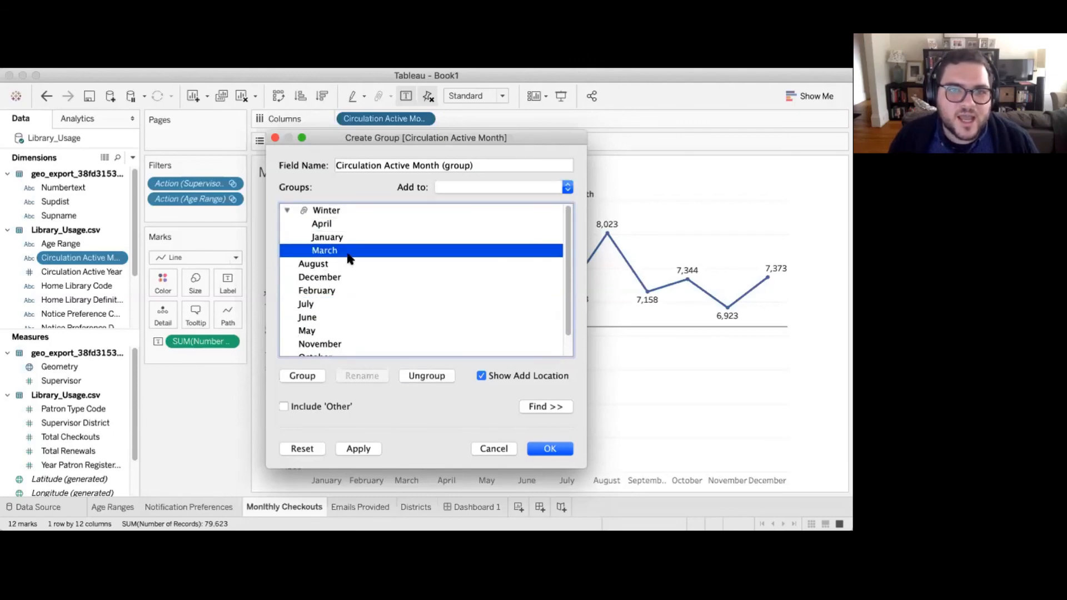
scroll(320, 311, "down", 2)
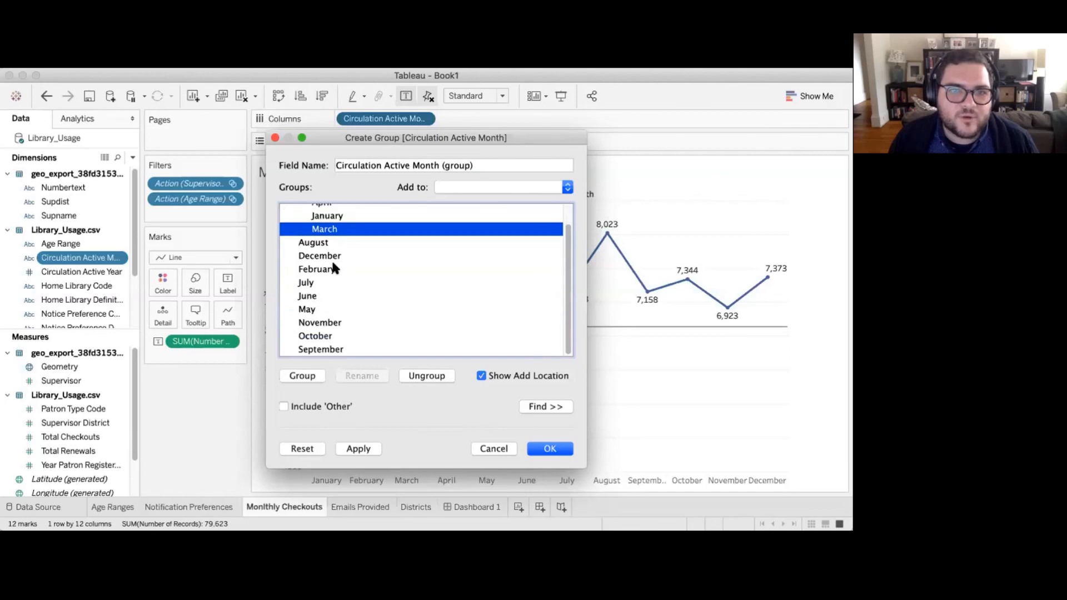
left_click_drag(327, 259, 337, 231)
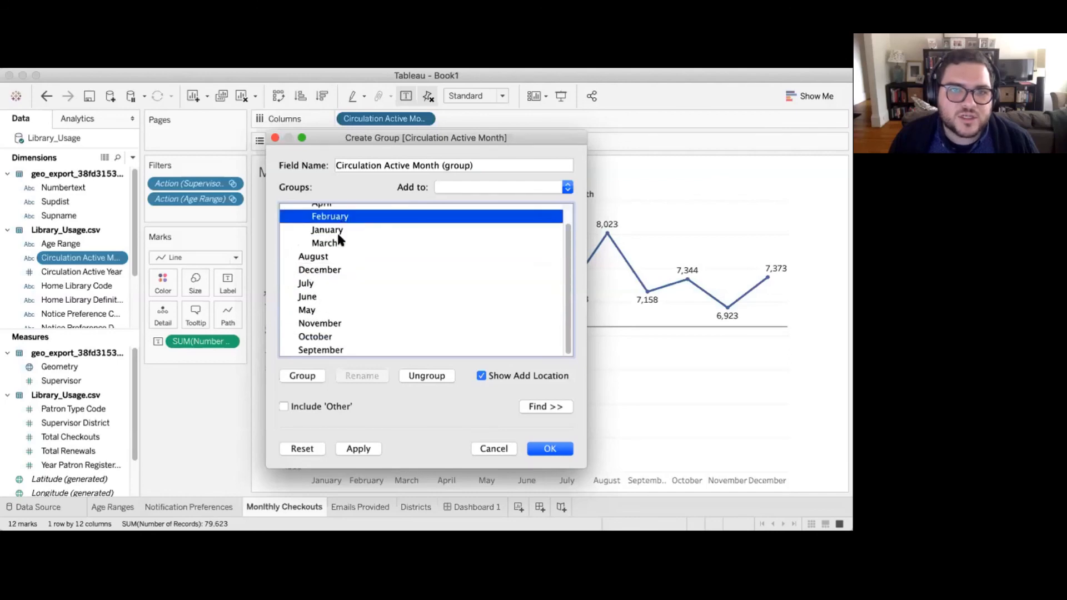
Step: Create a month group named Spring from February, and arrange April, February and March under Spring and January under Winter
left_click(302, 375)
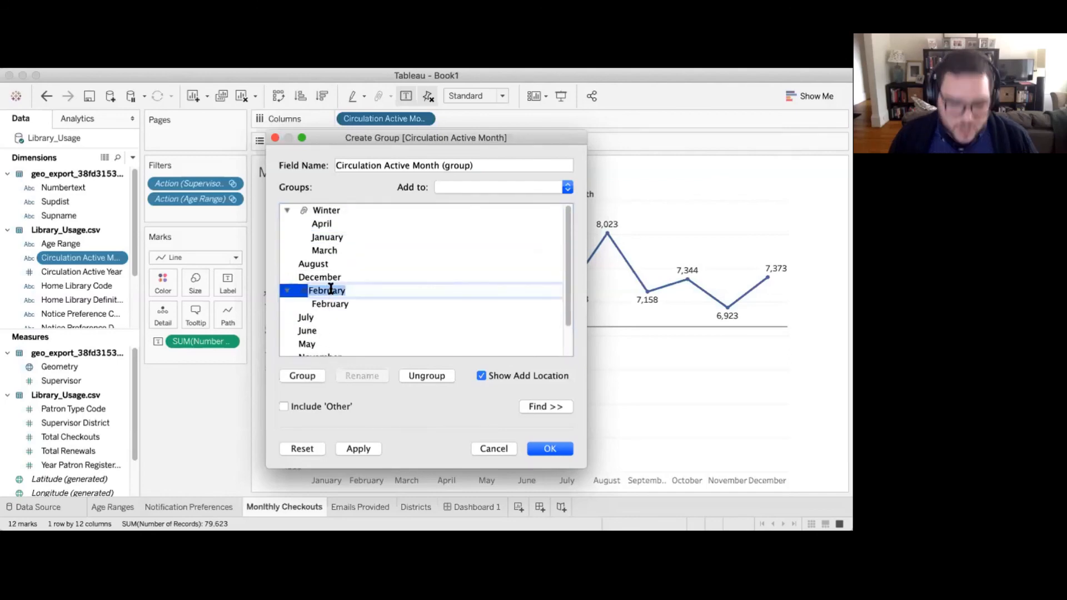
type("Spring")
key("Return")
scroll(331, 278, "down", 2)
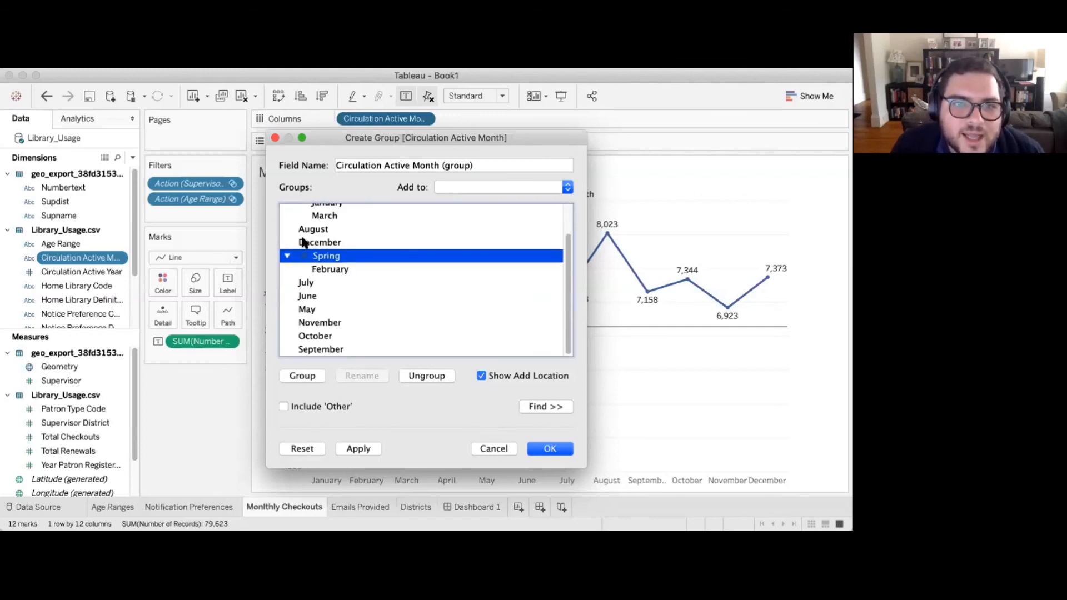
scroll(314, 240, "up", 2)
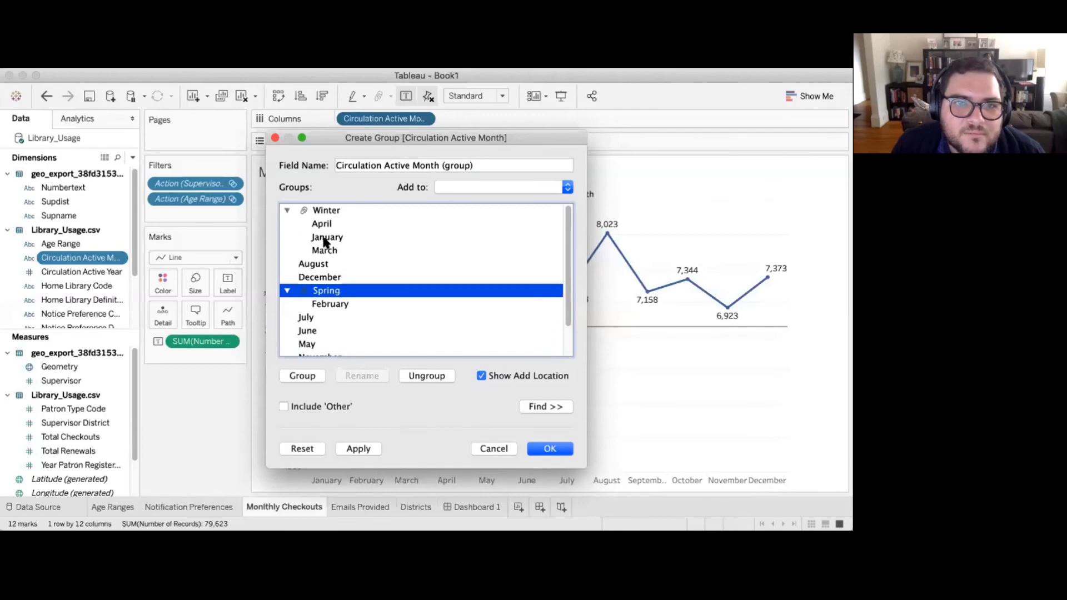
mouse_move(323, 225)
left_mouse_down()
mouse_move(342, 307)
mouse_move(333, 239)
left_mouse_up()
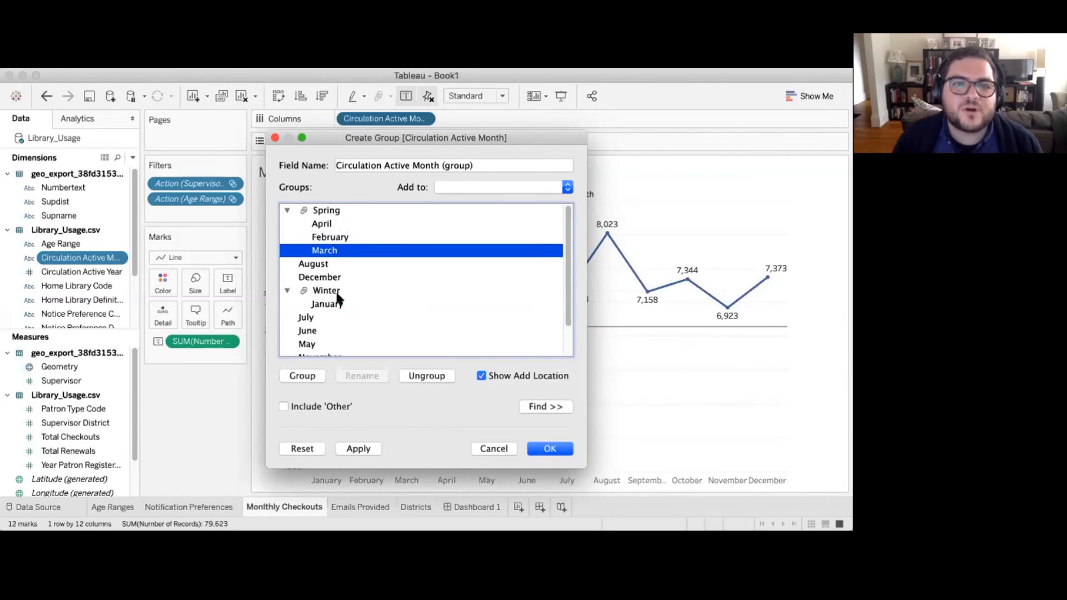
Step: Ungroup the Winter group in the Circulation Active Month group list
left_click(328, 291)
left_click(287, 291)
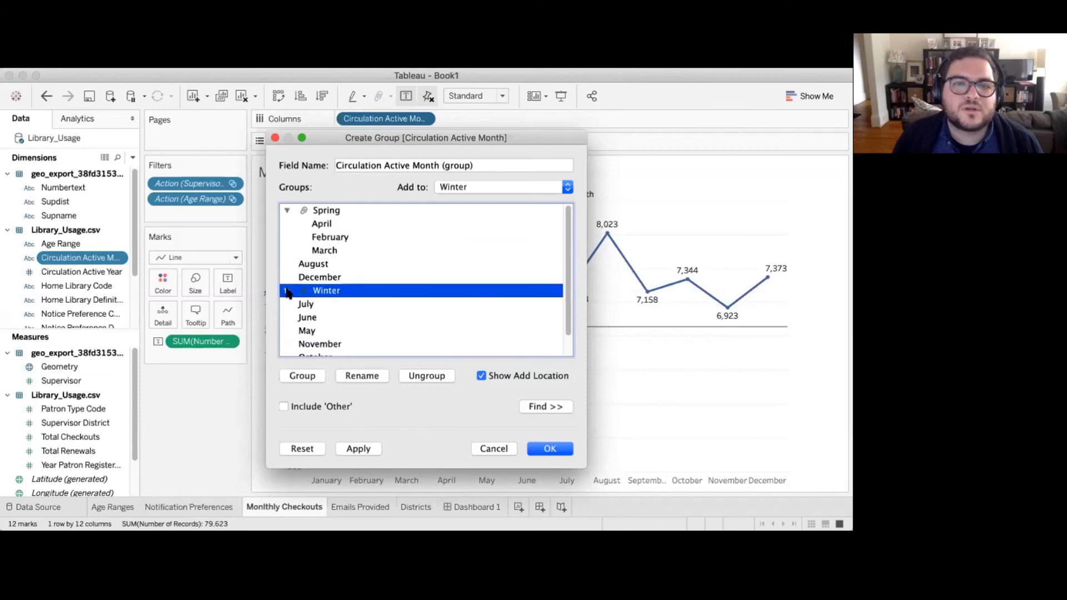
left_click(284, 209)
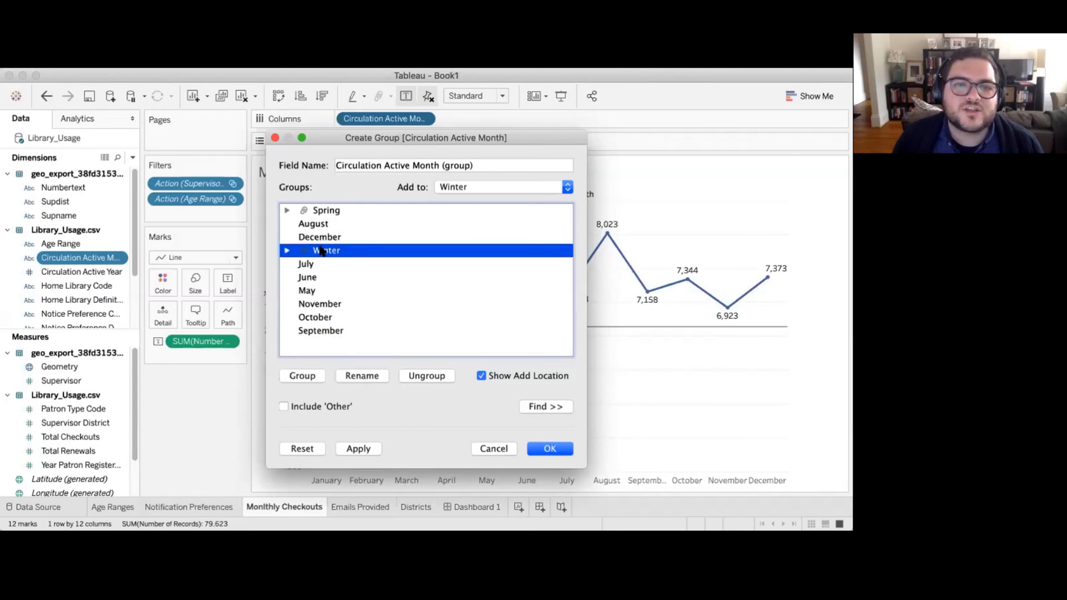
left_click(287, 251)
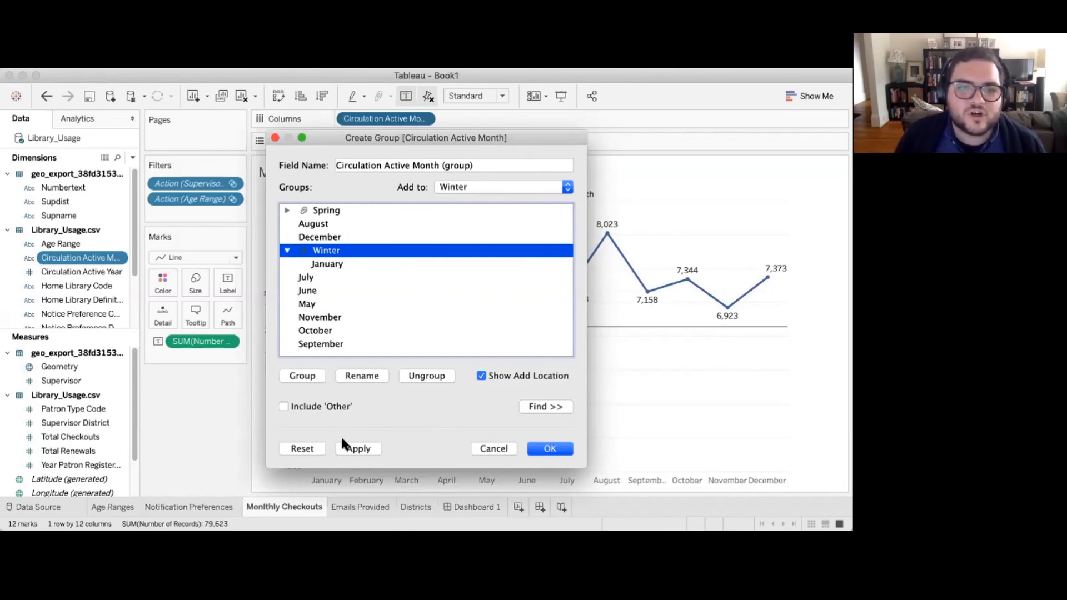
left_click(411, 377)
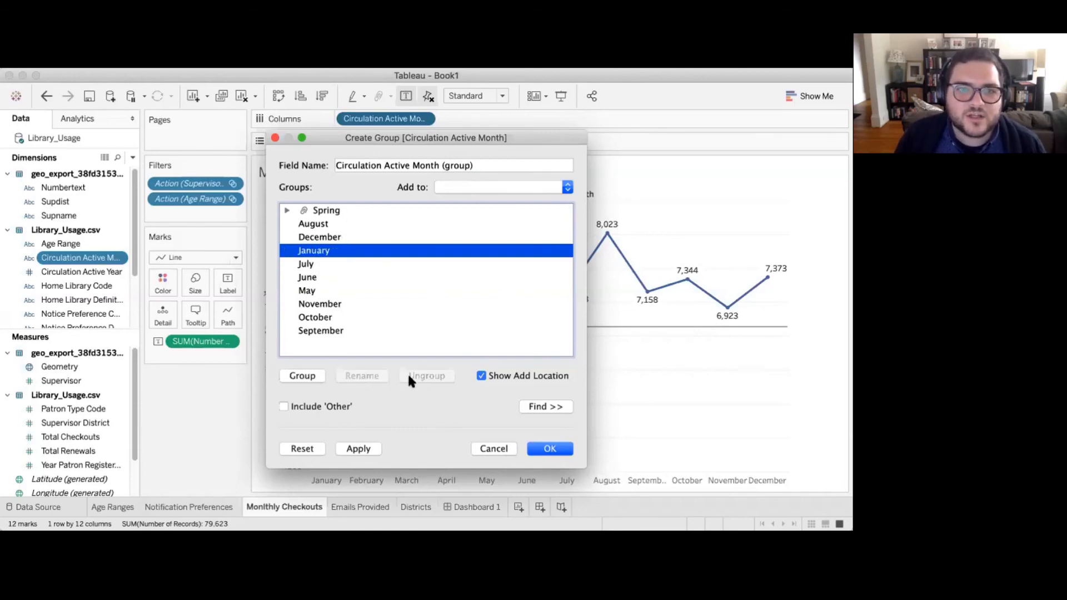
Step: Check the months inside the Spring group and save the Circulation Active Month (group) field
left_click(303, 211)
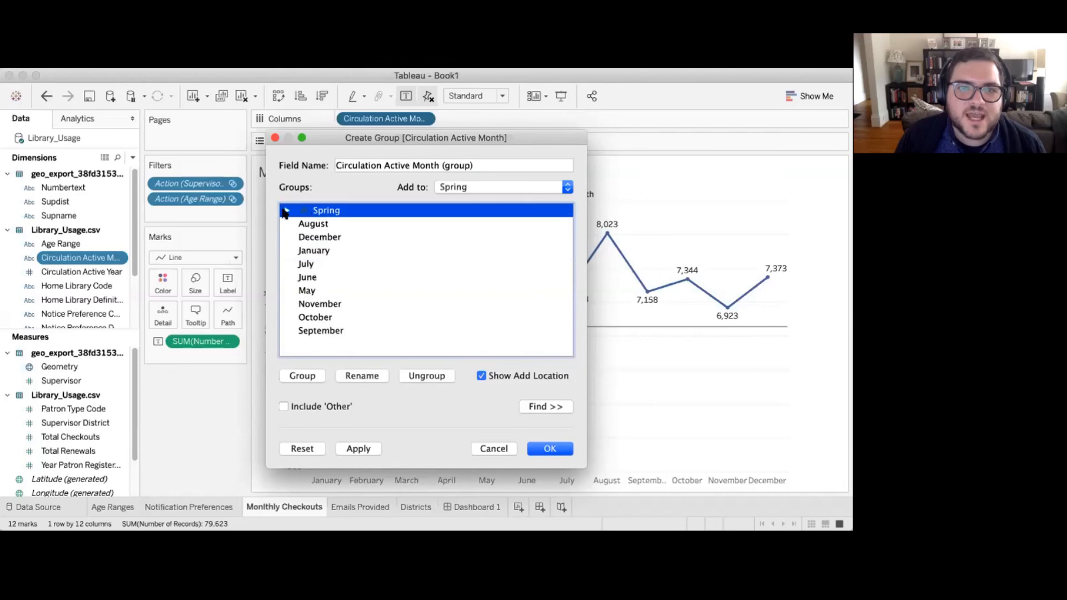
left_click(286, 212)
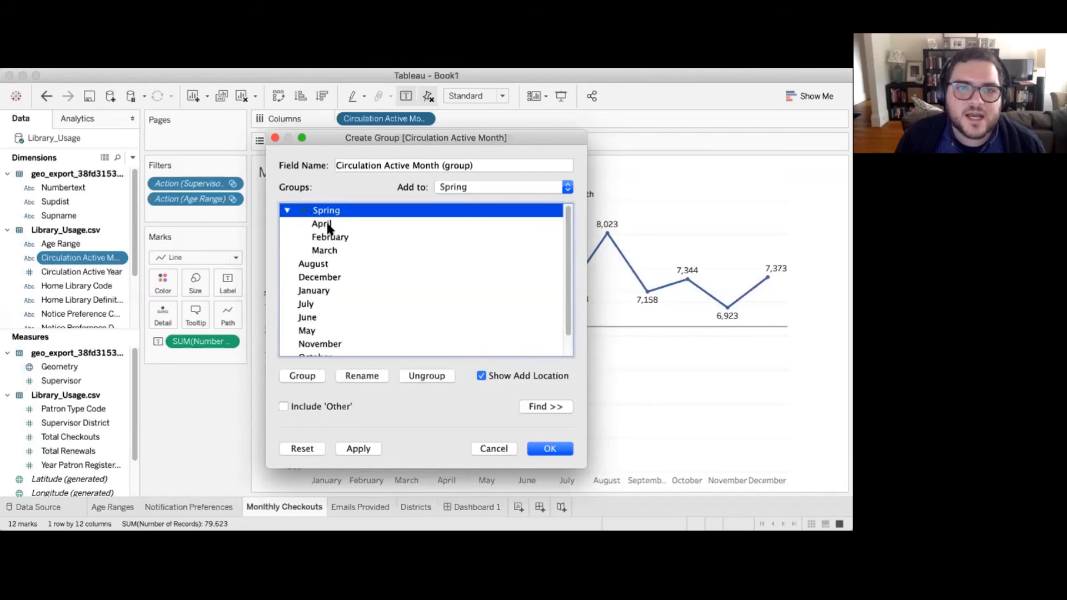
mouse_move(331, 222)
left_mouse_down()
mouse_move(319, 265)
mouse_move(329, 239)
left_mouse_up()
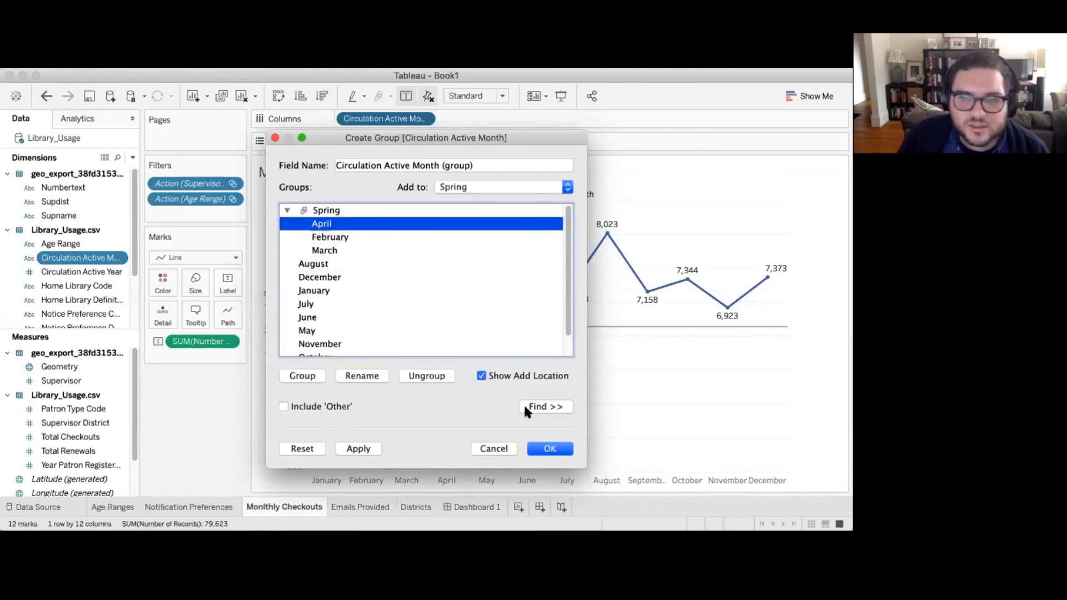
left_click(550, 448)
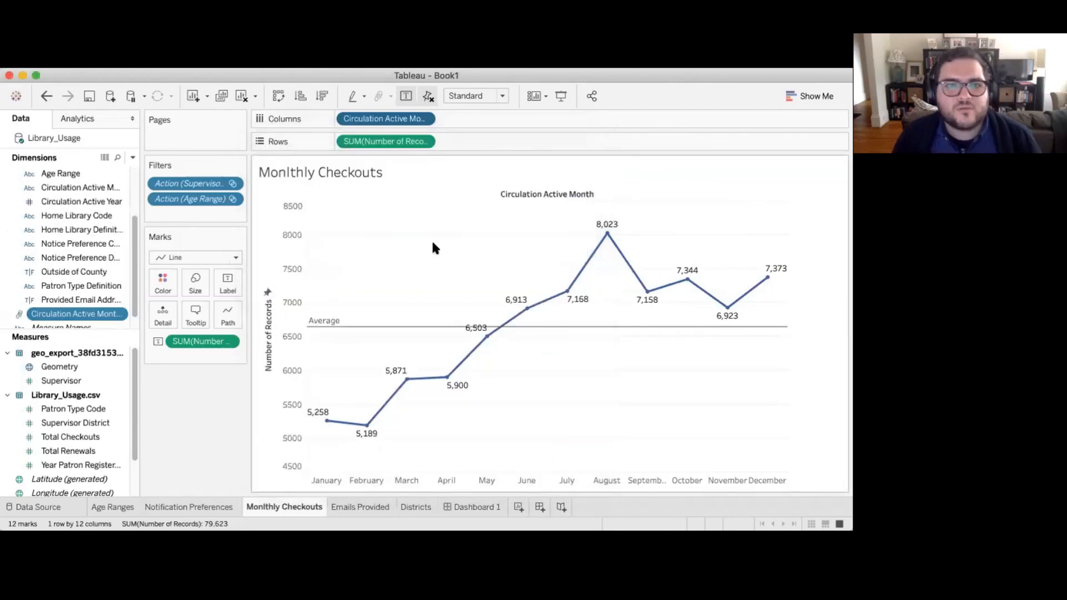
Step: Replace Circulation Active Month on Columns with the Circulation Active Month (group) field in the Monthly Checkouts chart
scroll(102, 291, "down", 1)
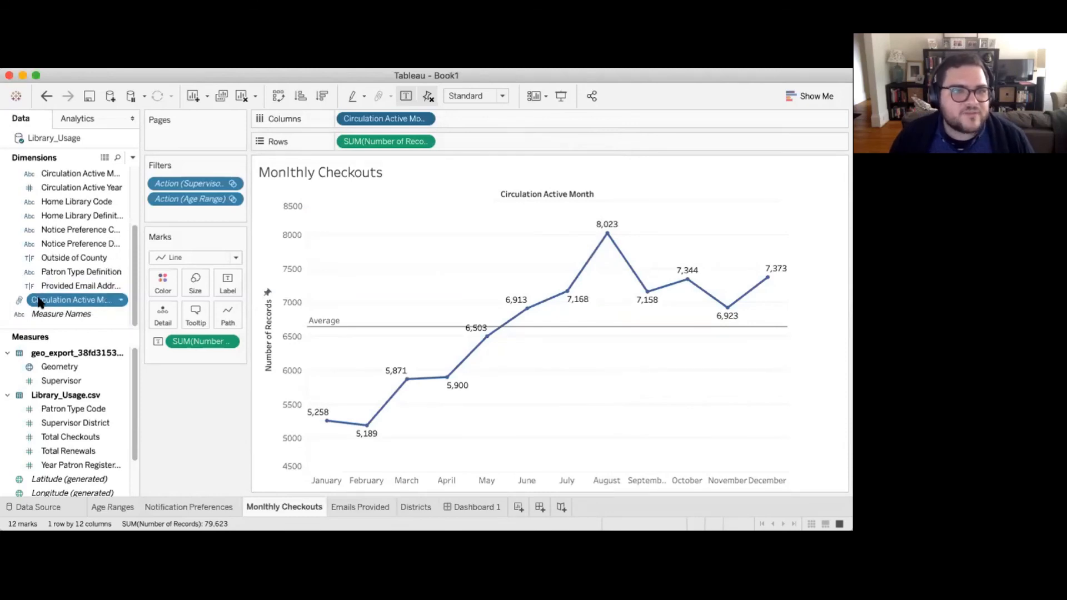
left_click_drag(18, 304, 403, 122)
left_click_drag(389, 120, 203, 394)
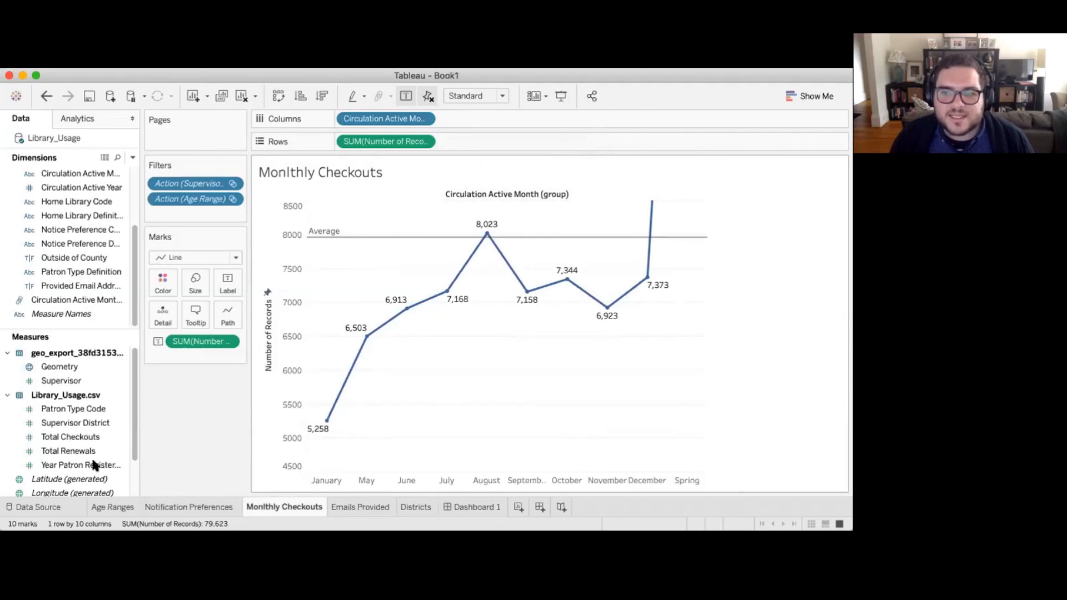
Step: Try keeping only the Spring column in the Monthly Checkouts chart and undo that filter
left_click(686, 481)
left_click(695, 462)
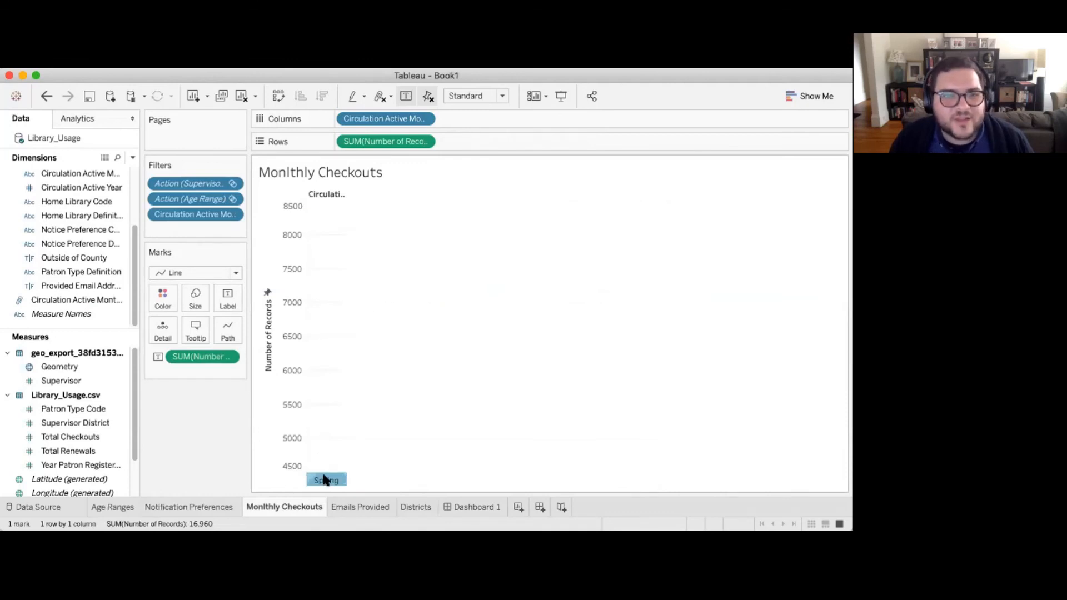
left_click(483, 397)
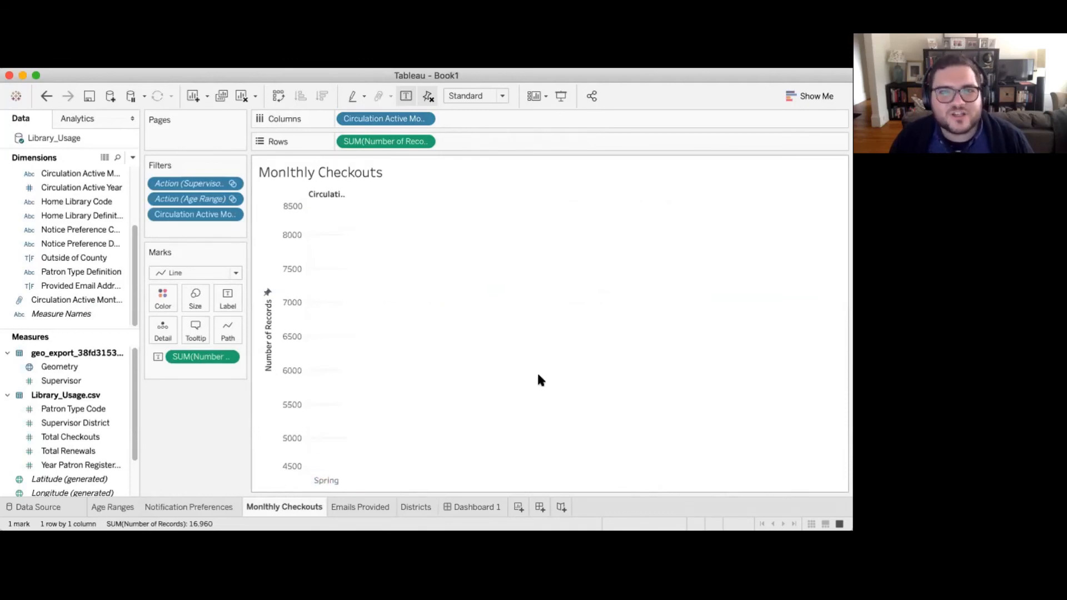
key("super+z")
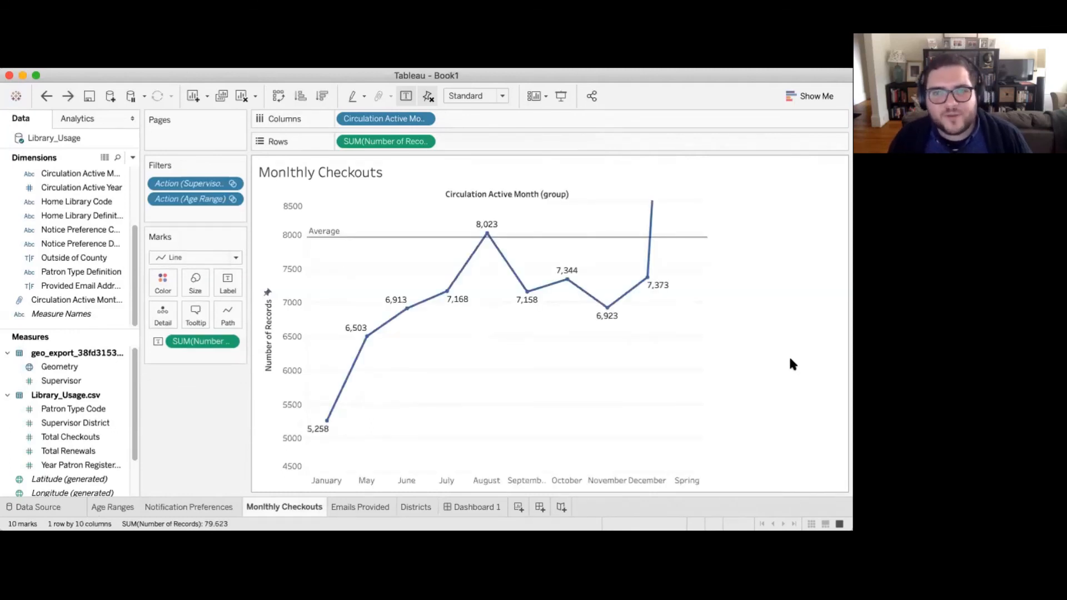
Step: Switch to Dashboard 1 and examine the Monthly Checkouts chart with the grouped months
left_click(469, 506)
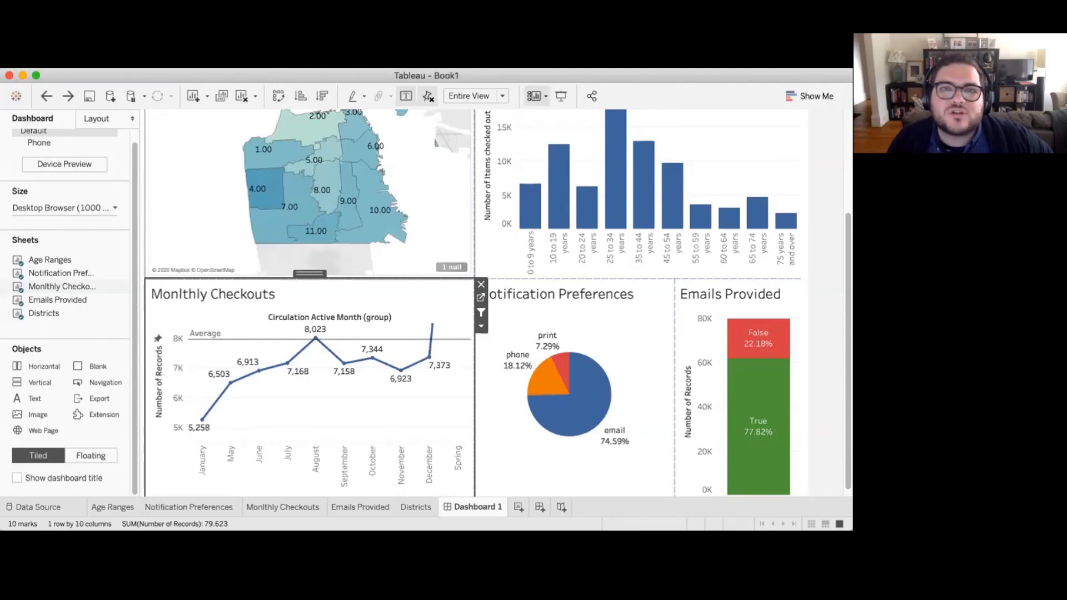
left_click_drag(289, 69, 289, 59)
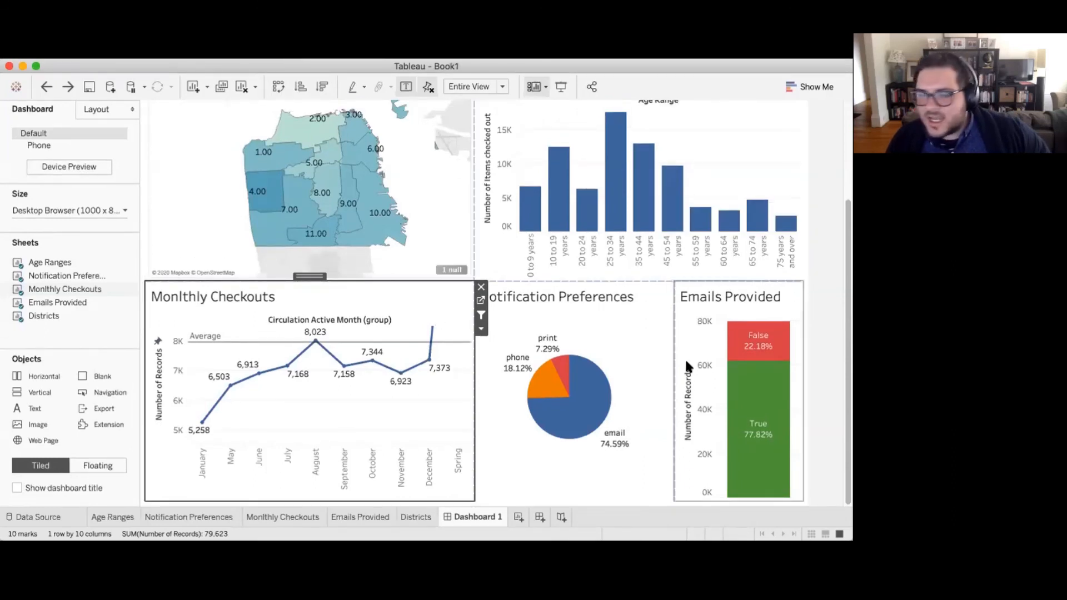
mouse_move(583, 393)
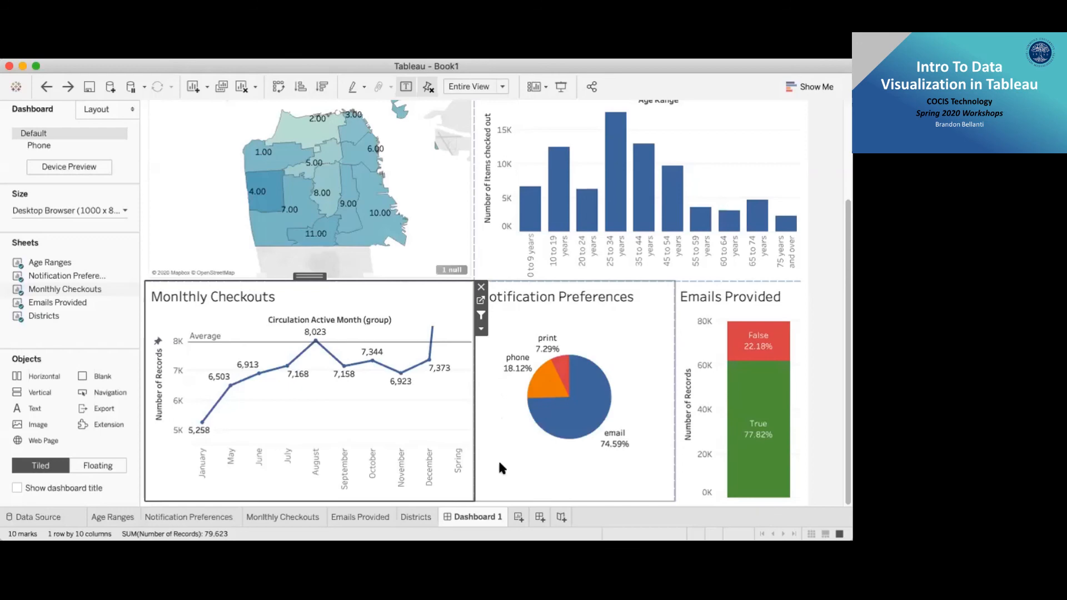
Step: Open the raw rows of Library_Usage.csv from the data source and examine the Supervisor District values
left_click(33, 517)
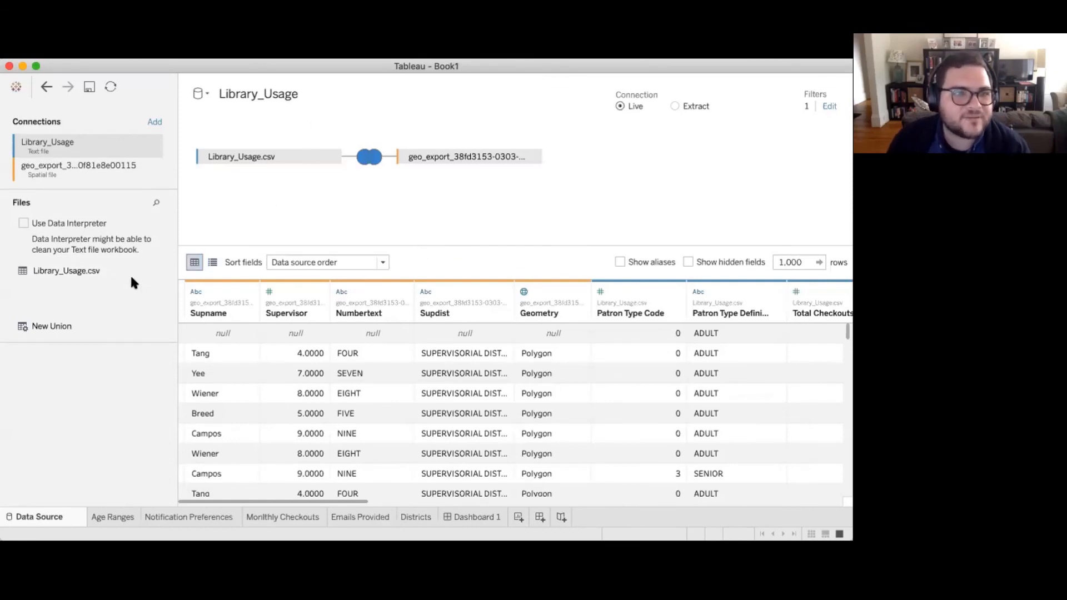
left_click(84, 272)
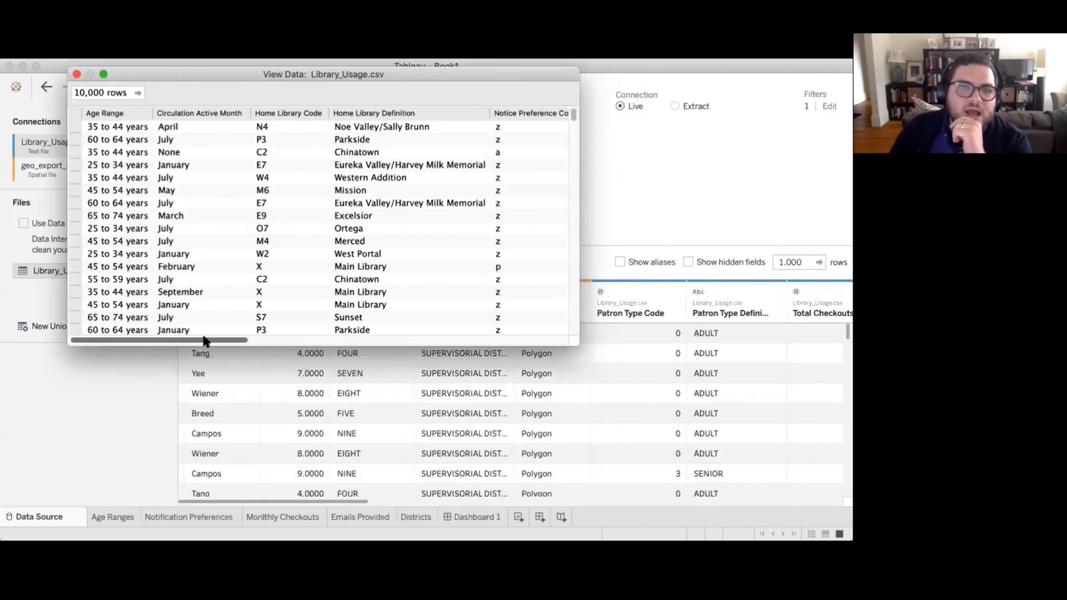
left_click_drag(292, 340, 523, 332)
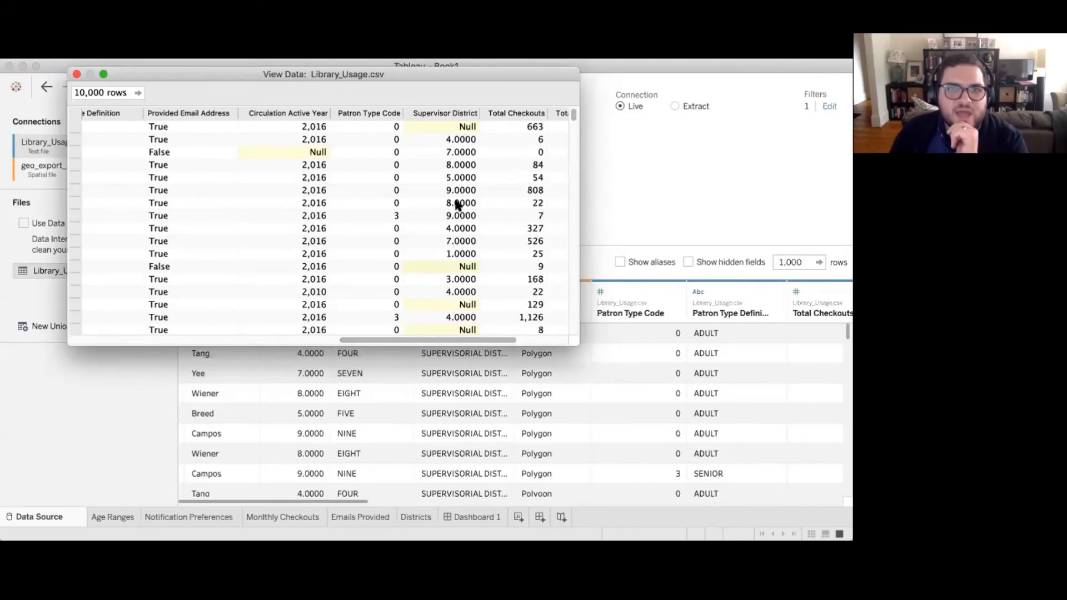
scroll(455, 203, "down", 5)
scroll(483, 244, "down", 1)
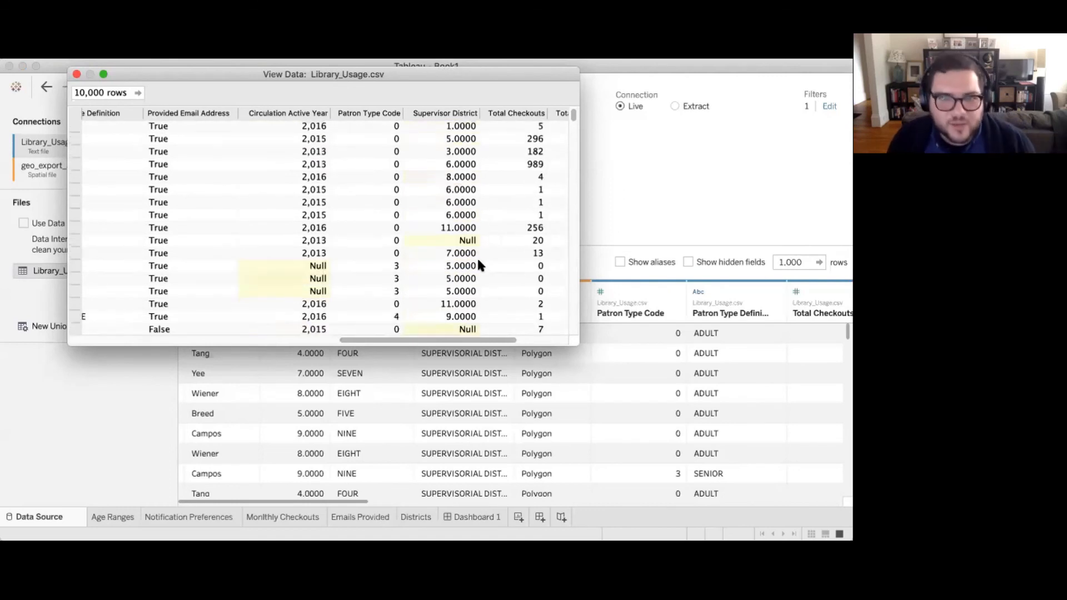
scroll(466, 296, "down", 5)
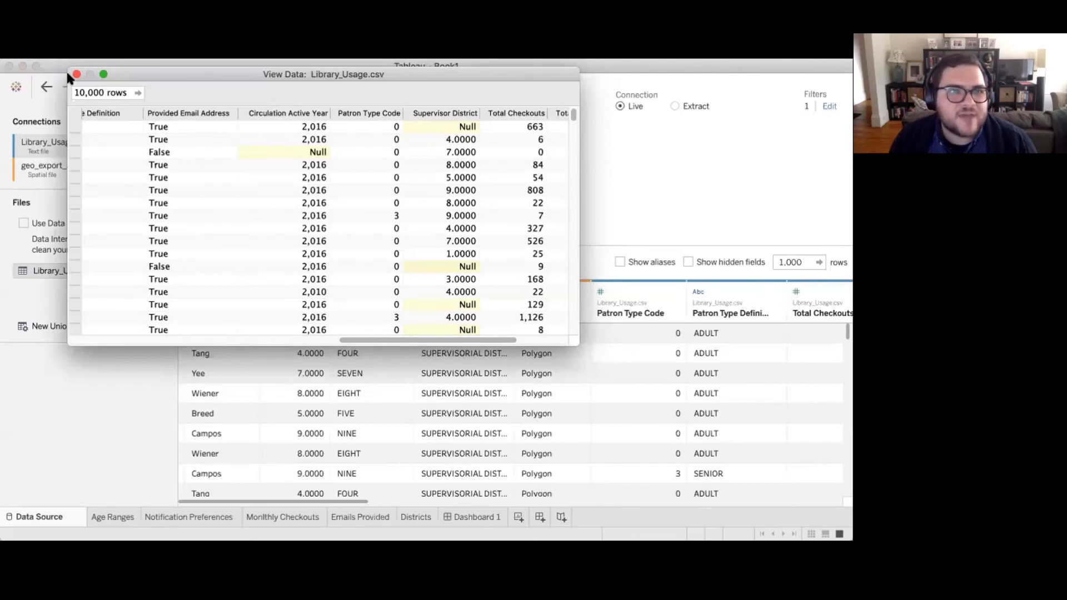
left_click(350, 470)
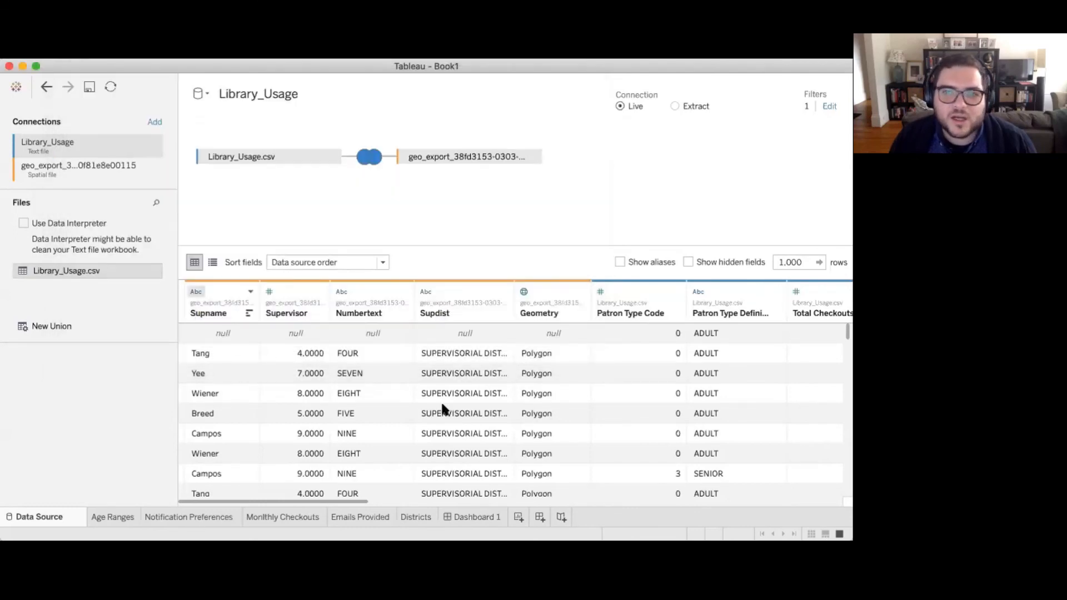
Step: Change the data type of the Supervisor District field in the Library_Usage.csv data to Number (whole)
scroll(474, 495, "right", 15)
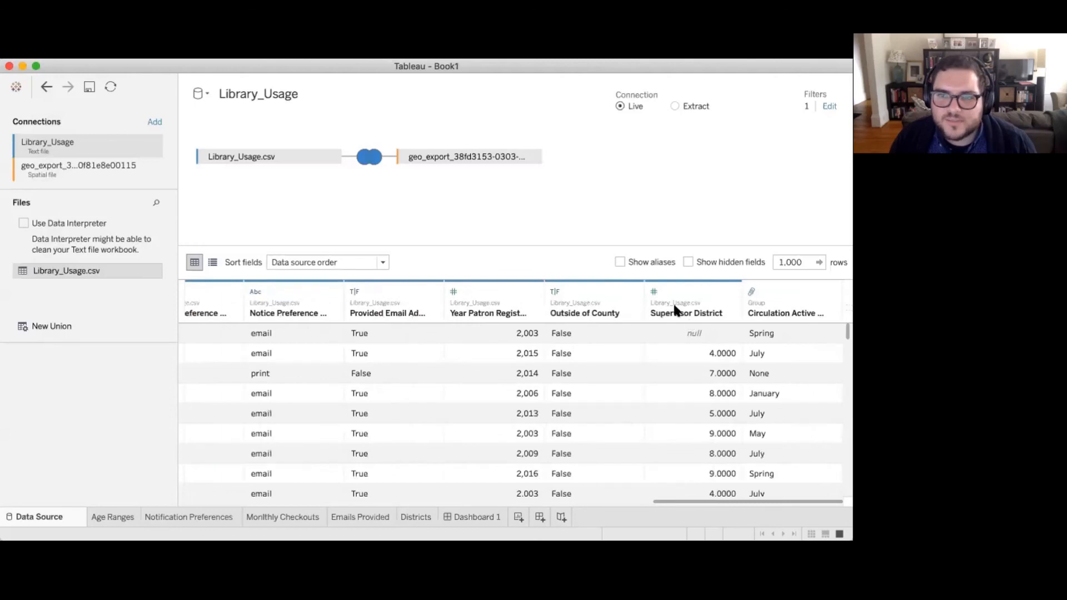
left_click(655, 290)
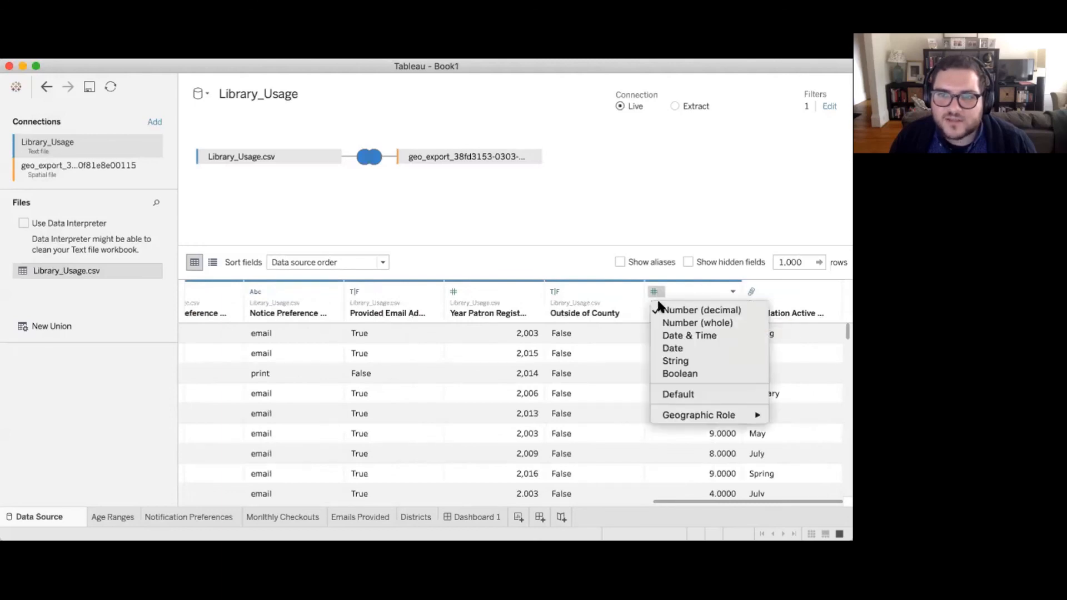
left_click(688, 323)
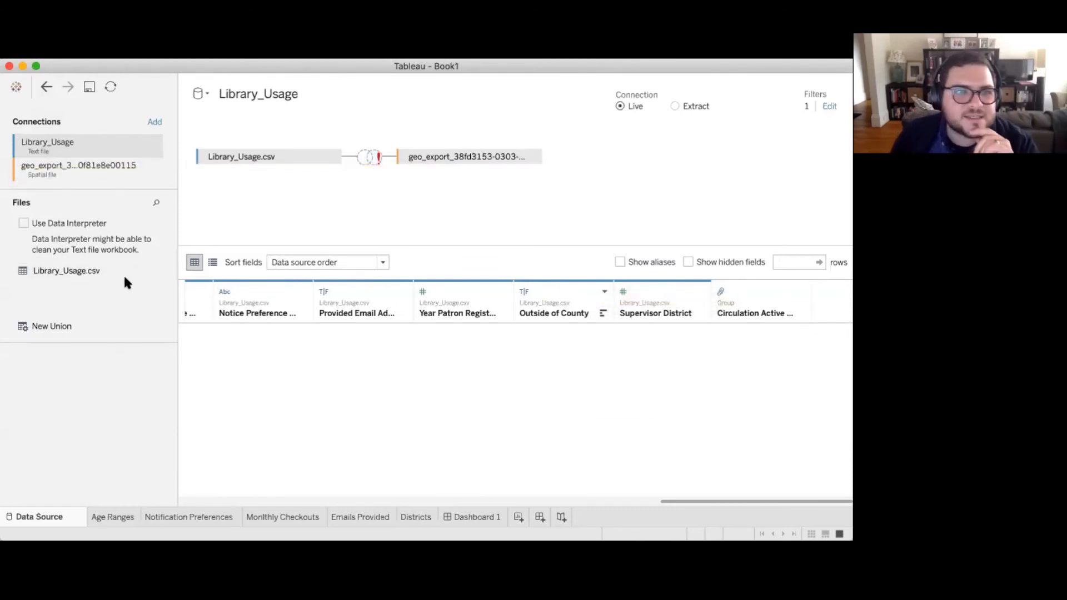
Step: Reopen the raw rows of Library_Usage.csv to check how the Supervisor District values are formatted, and close the data view
left_click(153, 271)
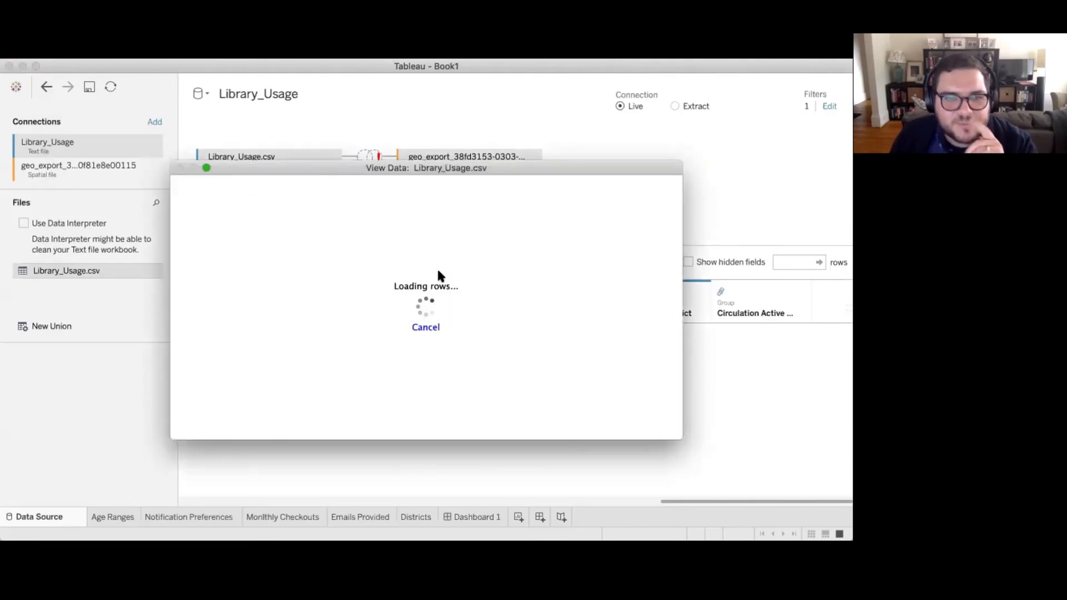
left_click_drag(322, 432, 608, 425)
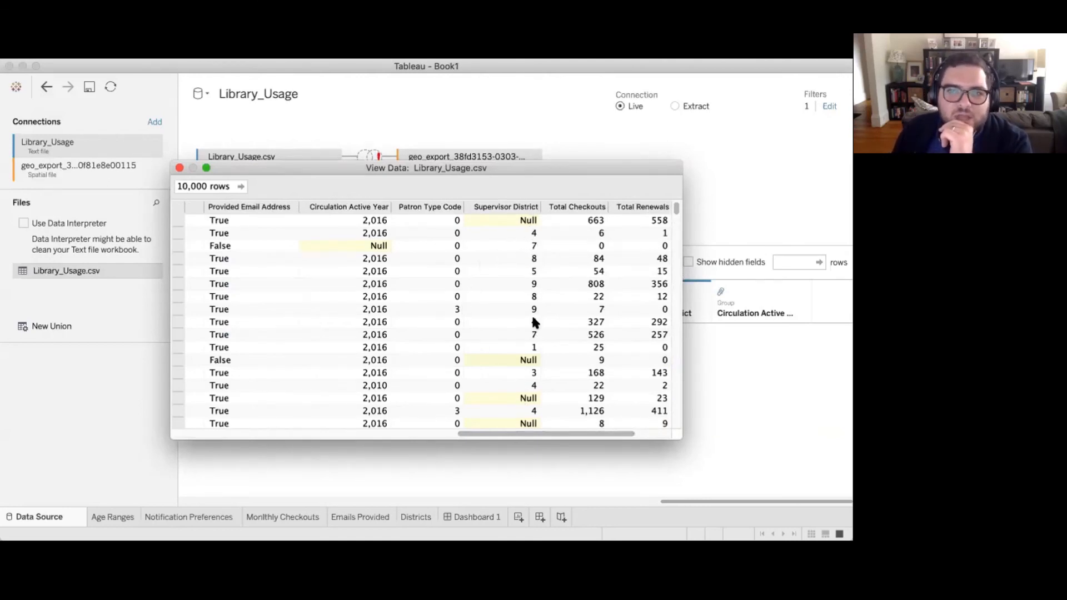
scroll(530, 311, "down", 5)
scroll(531, 319, "down", 10)
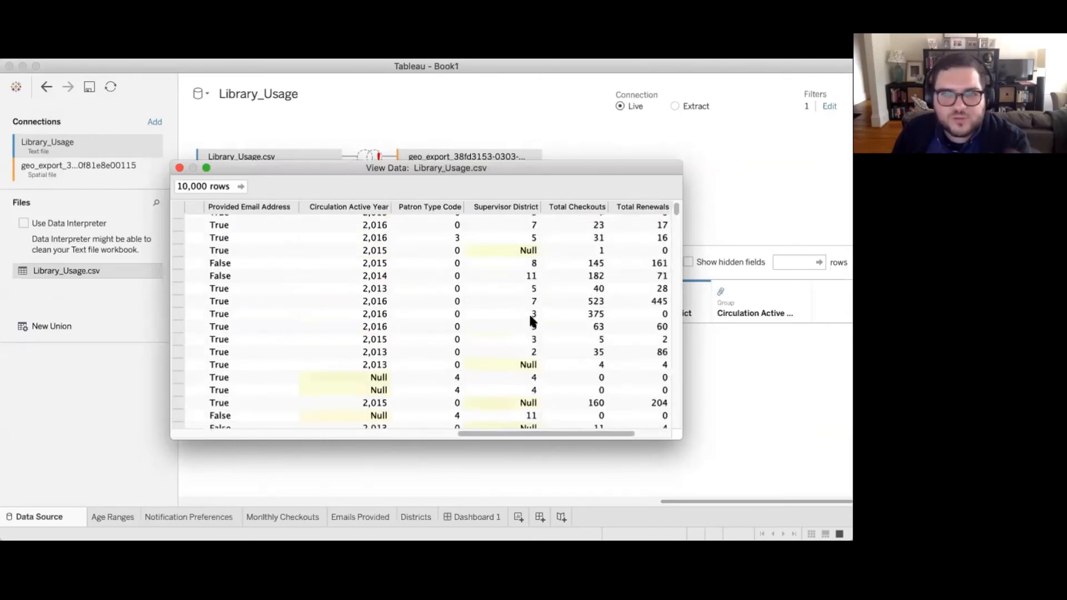
scroll(526, 318, "down", 1)
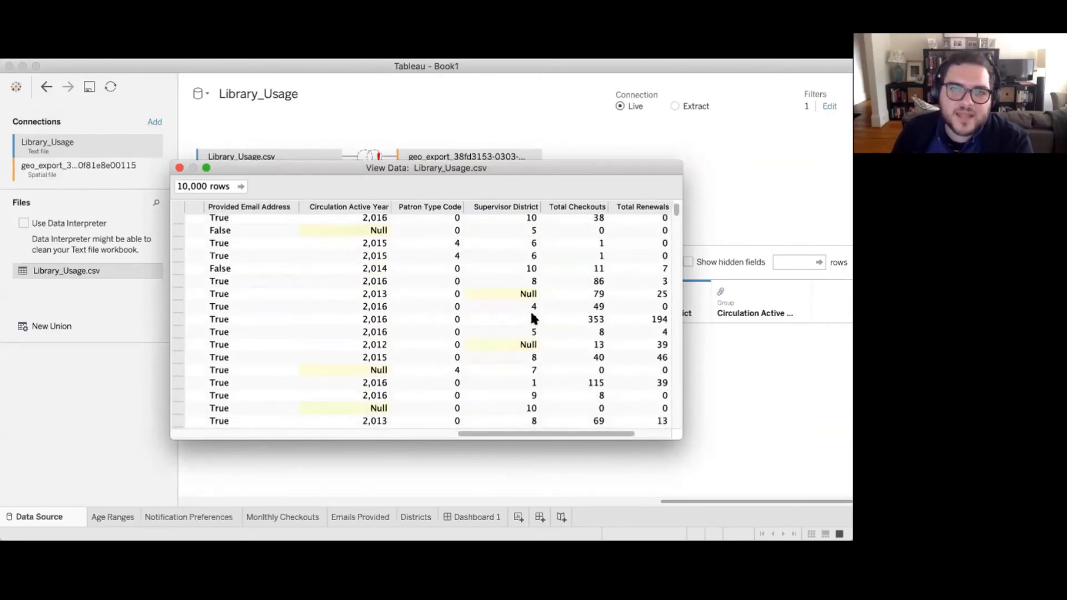
left_click(179, 167)
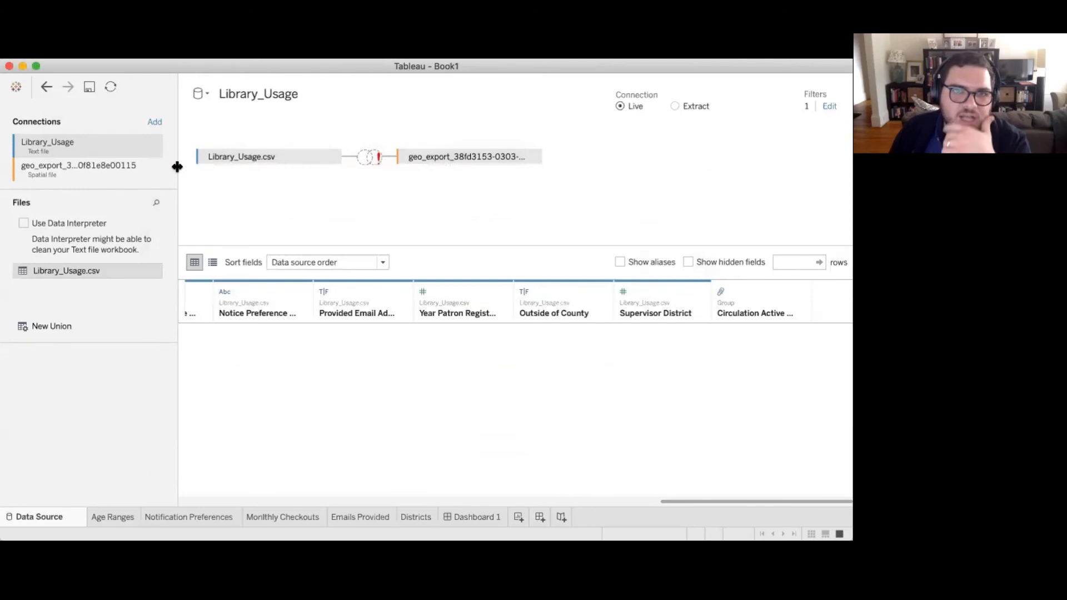
Step: Open the raw rows of the geo_export shapefile, examine how the supervisor values are formatted, and close the data view
left_click(85, 169)
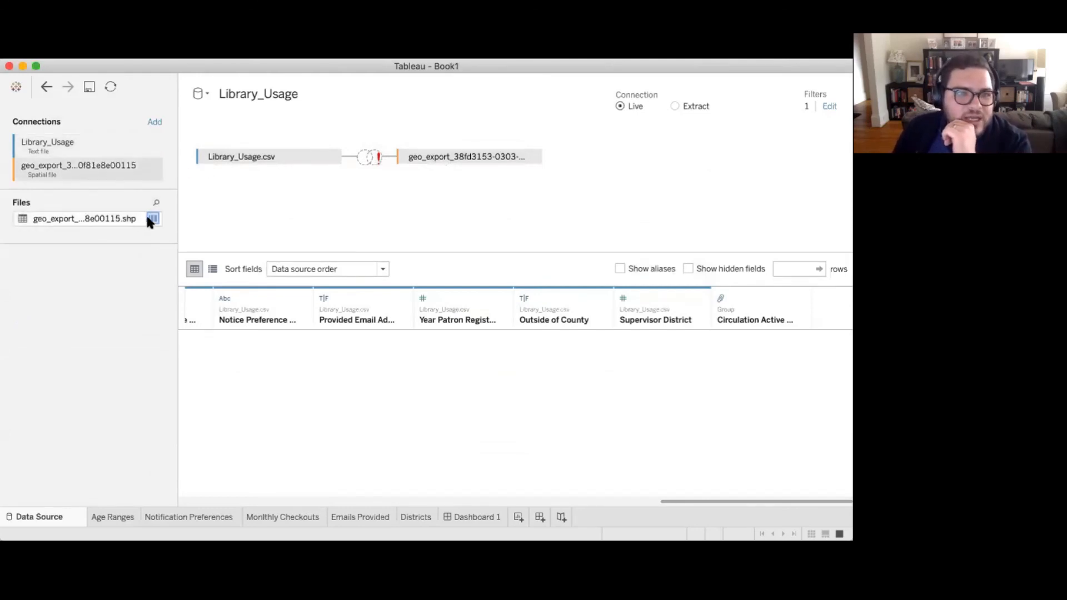
left_click(151, 219)
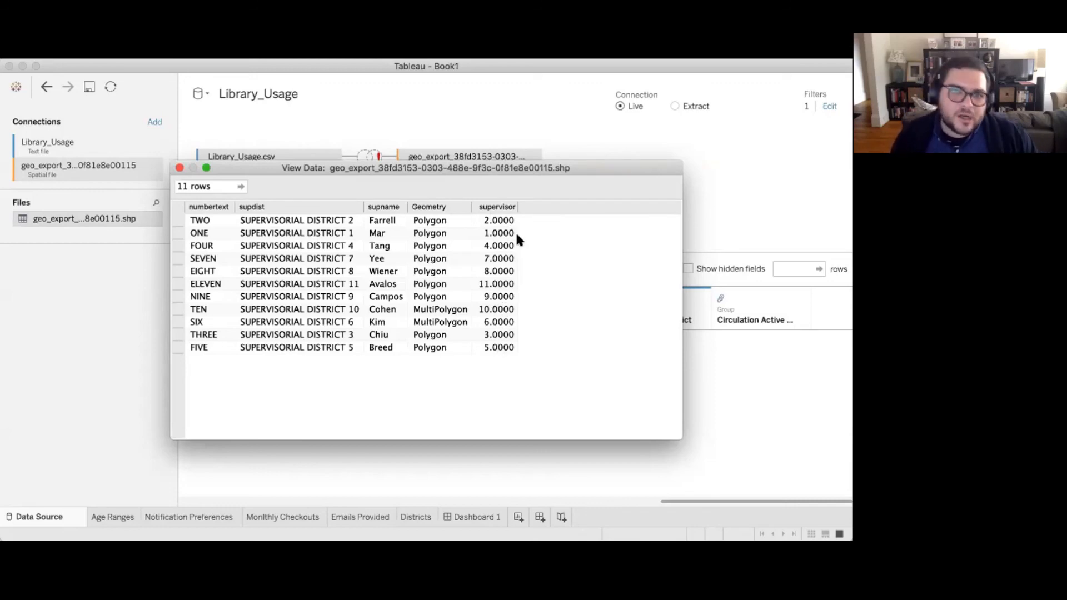
left_click(179, 168)
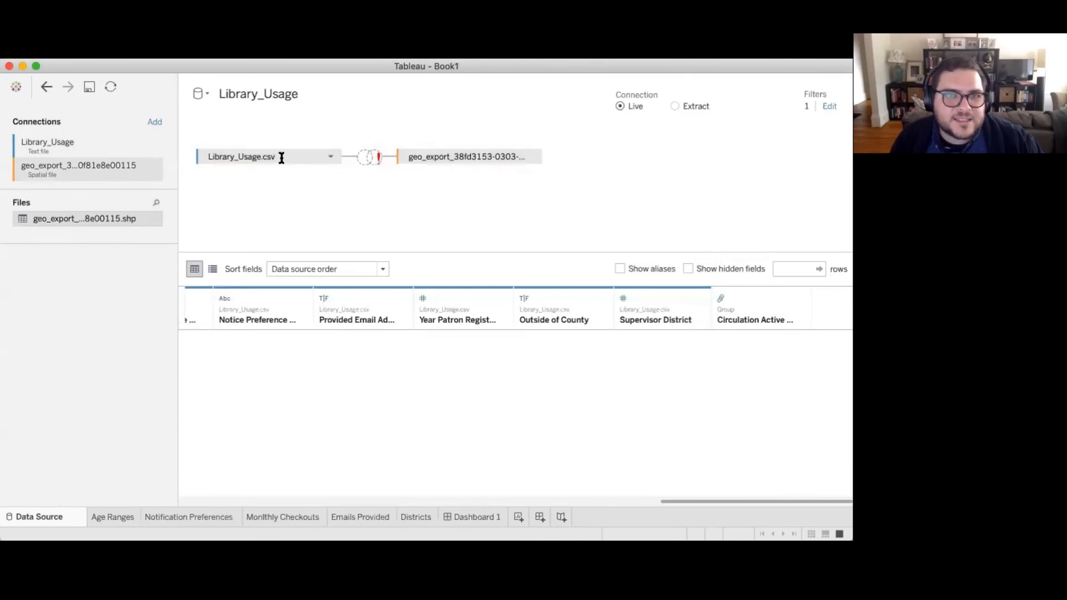
Step: Check the join between Library_Usage.csv and the geo_export shapefile, and compare the Supervisor and Supervisor District fields
left_click(370, 160)
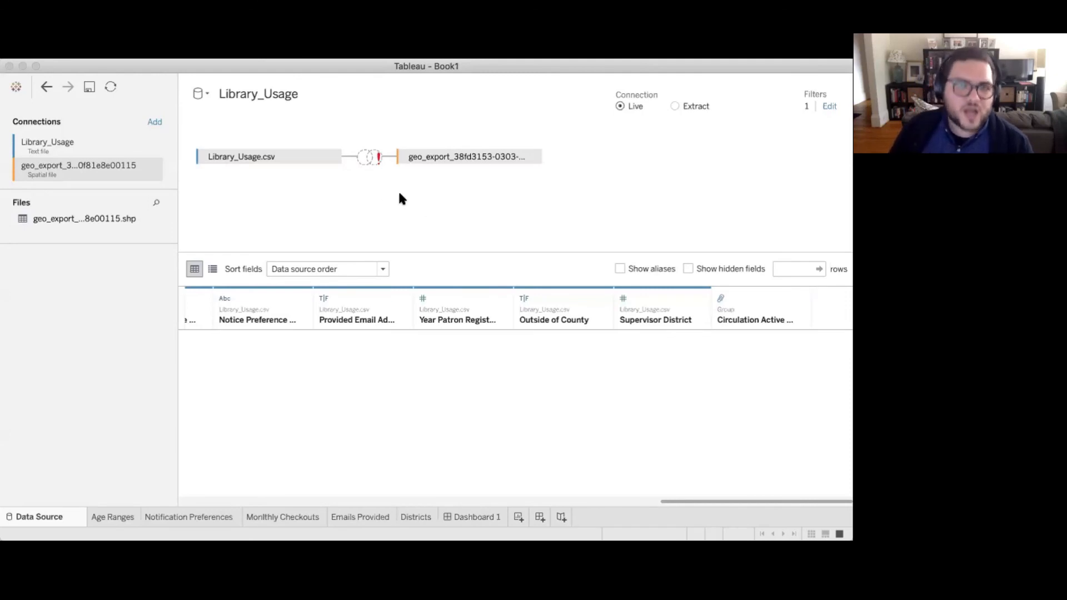
left_click(395, 209)
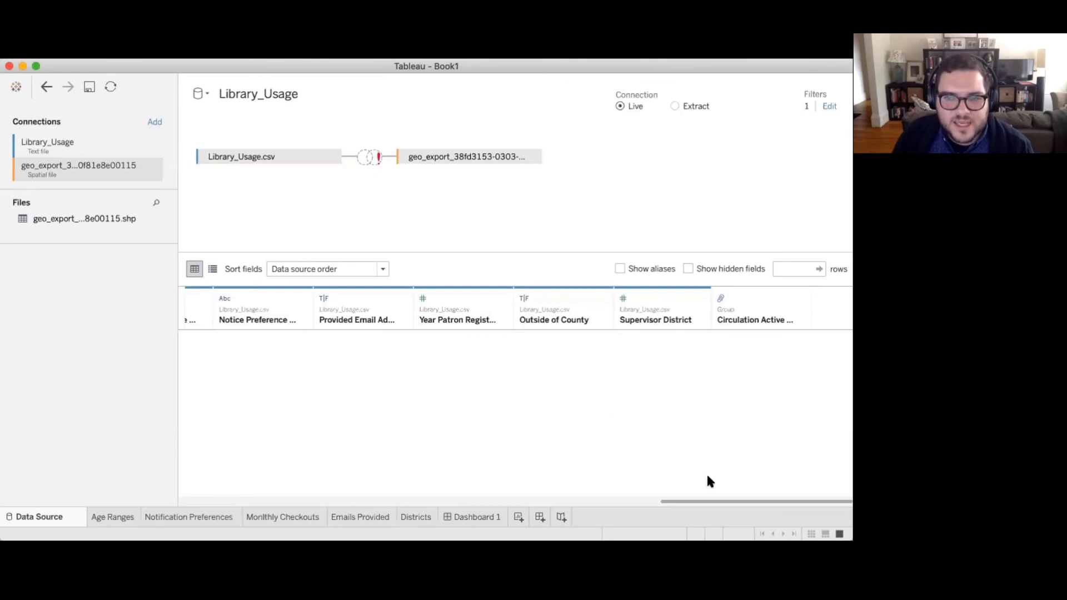
left_click_drag(725, 500, 232, 487)
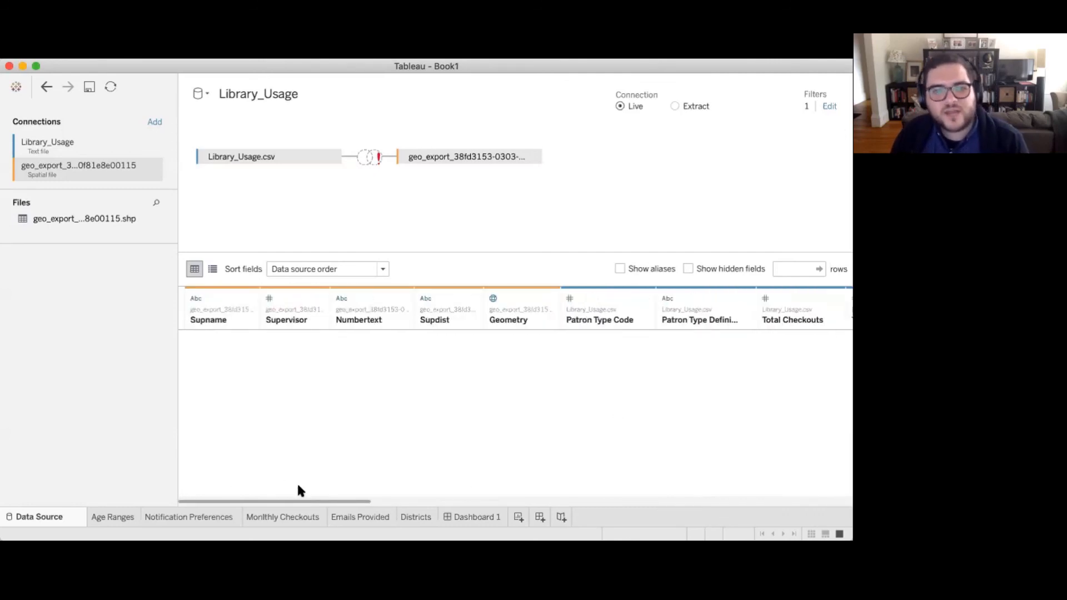
left_click_drag(294, 501, 831, 504)
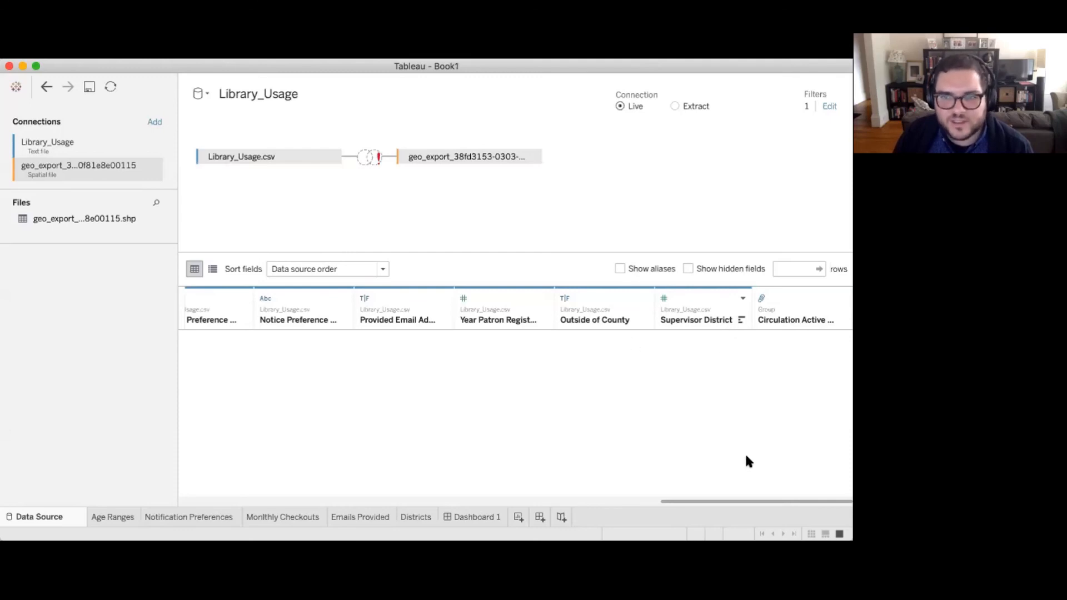
left_click_drag(765, 502, 191, 482)
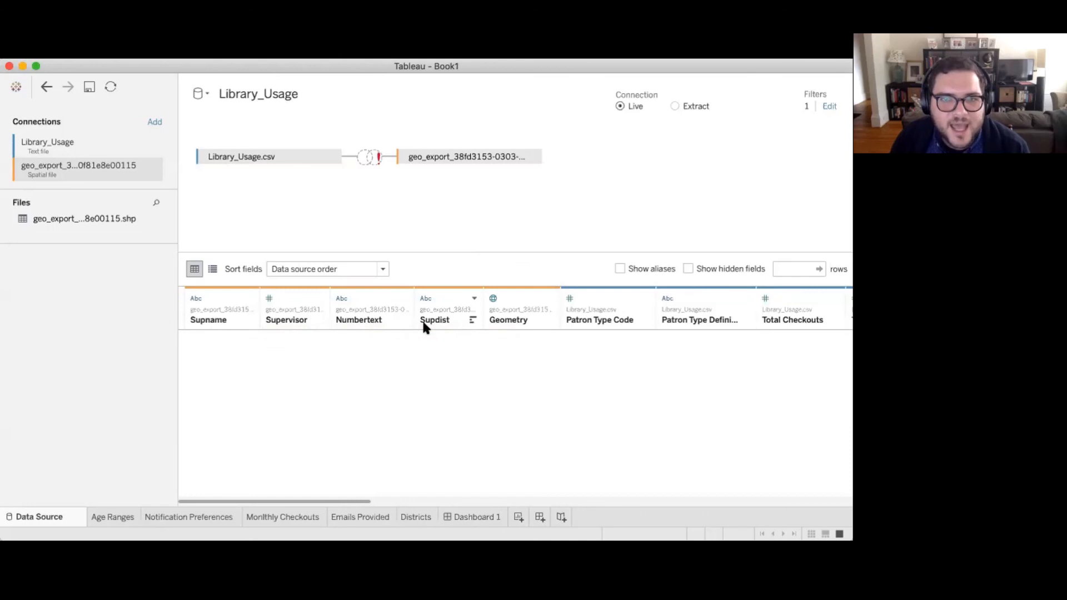
Step: Recheck the geo_export shapefile's raw rows, and change the Supervisor field's data type to Number (whole)
left_click(150, 217)
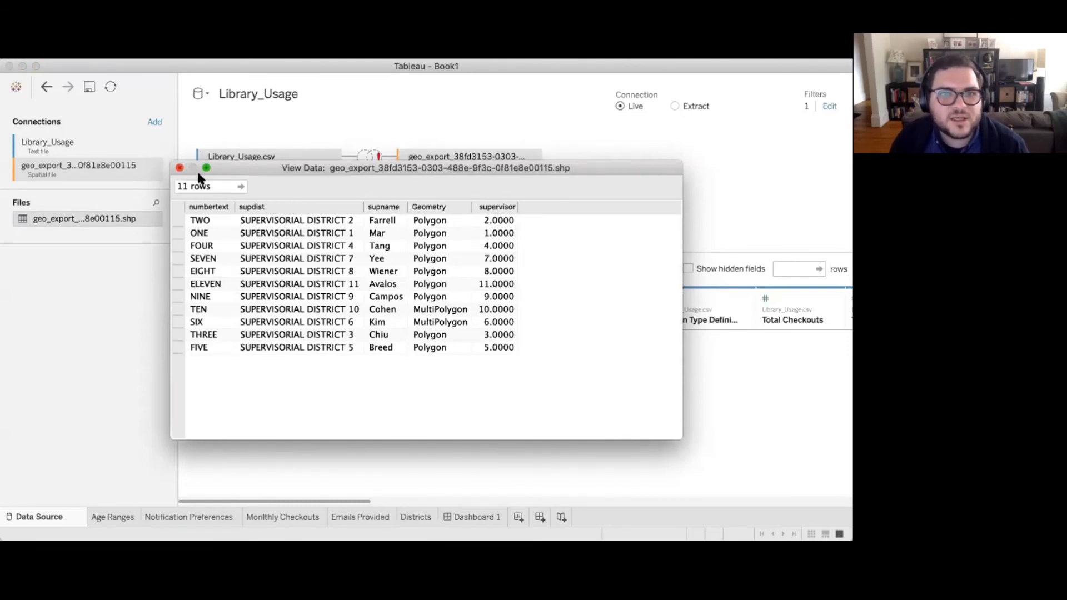
left_click(179, 167)
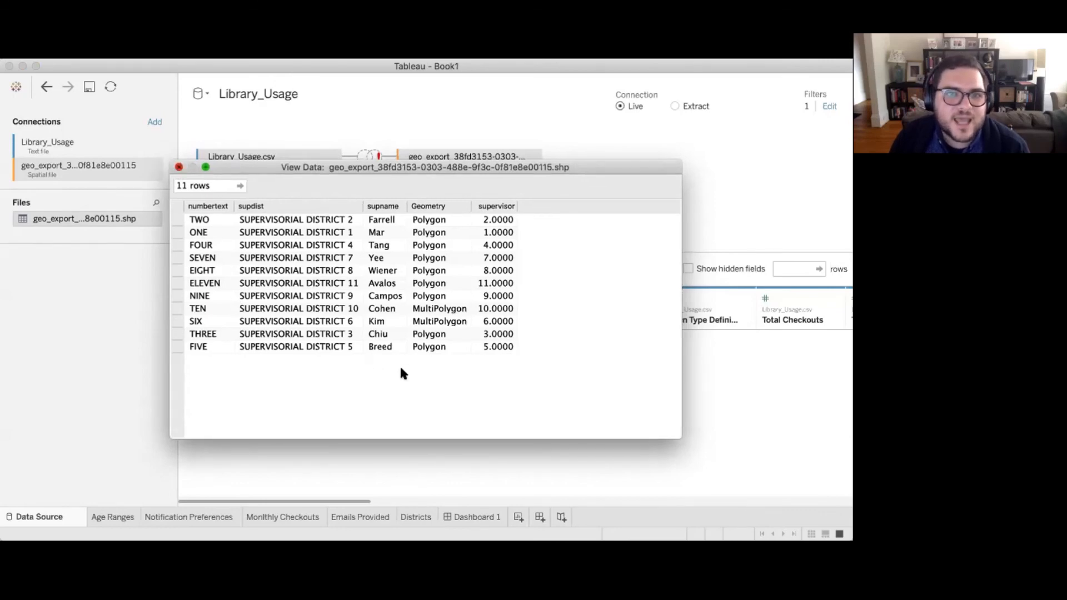
left_click(271, 300)
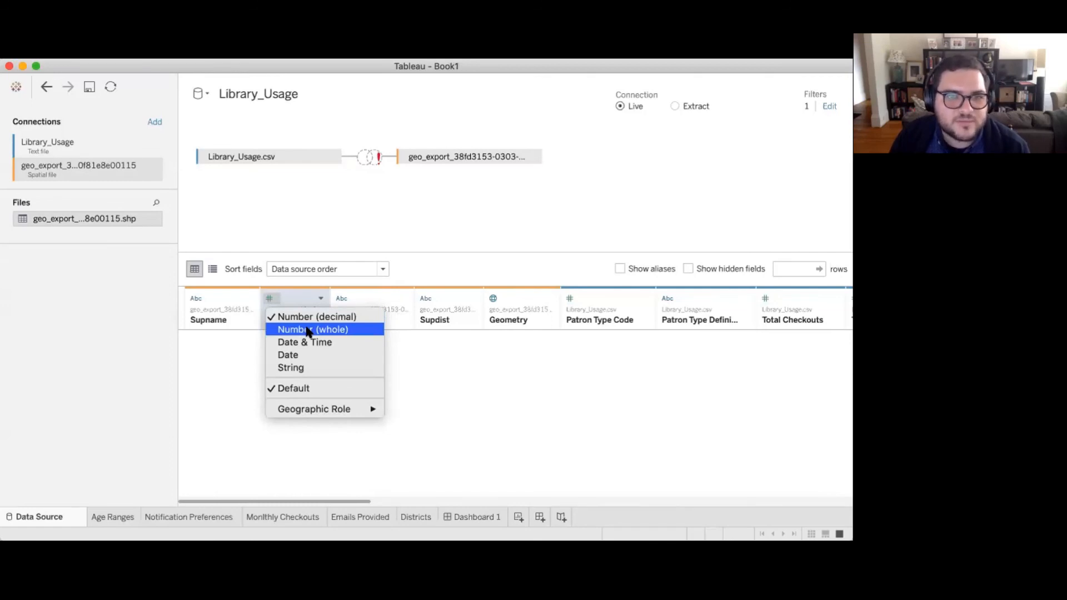
left_click(308, 329)
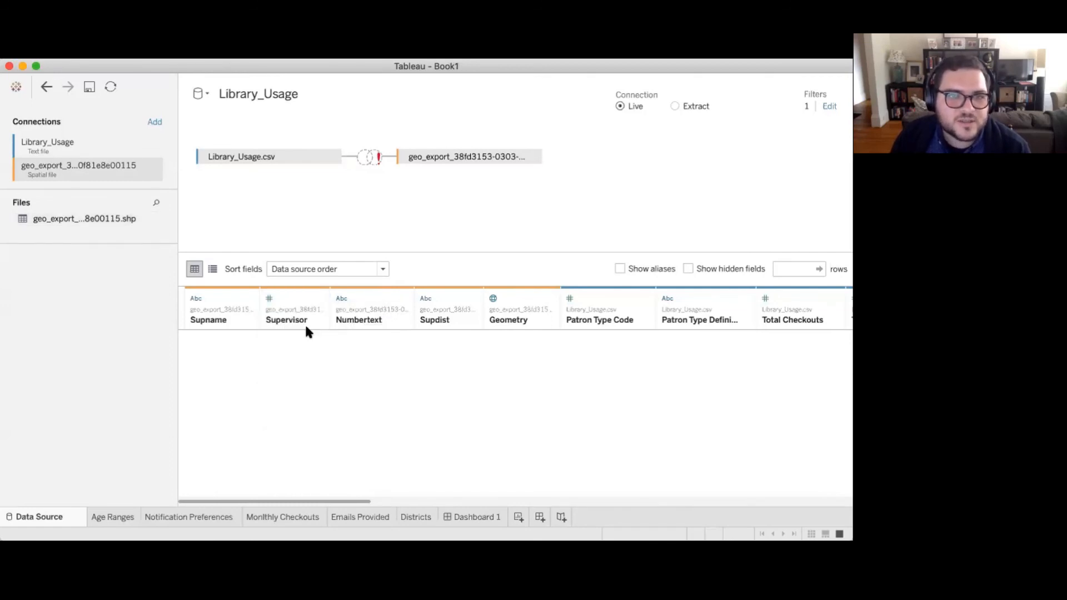
left_click(319, 299)
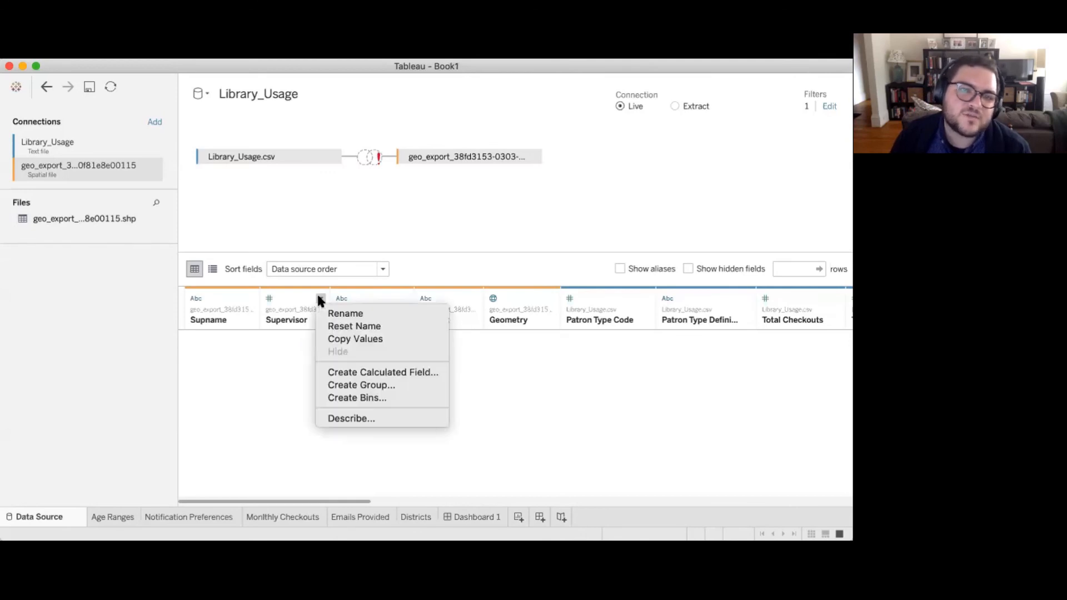
left_click(269, 300)
left_click(269, 299)
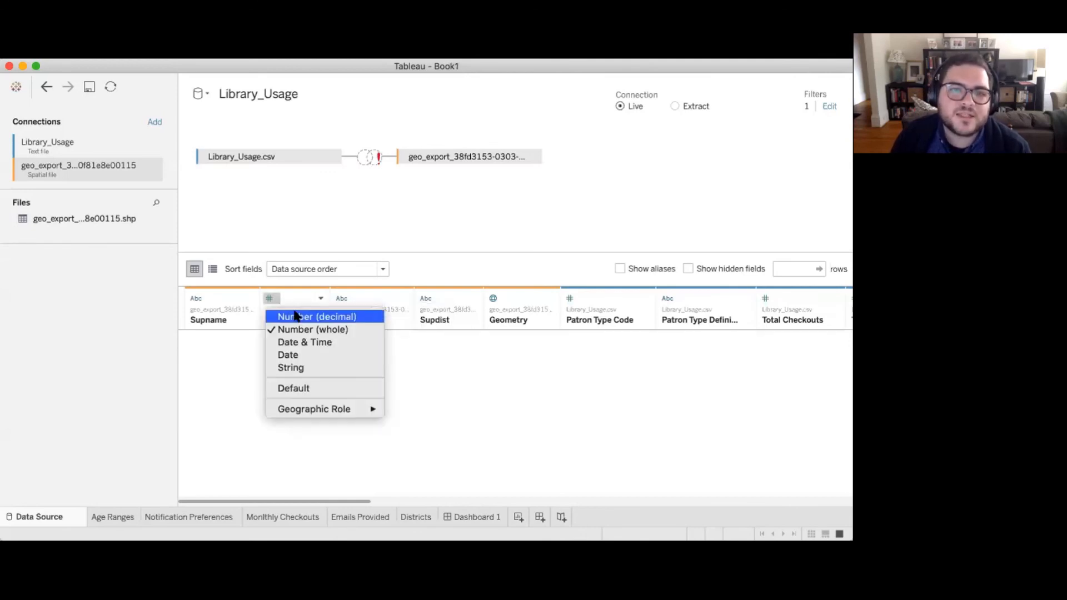
left_click(529, 418)
Step: Change the Supervisor District field's data type to Number (decimal) and update the data preview
left_click_drag(302, 502, 785, 502)
left_click(665, 299)
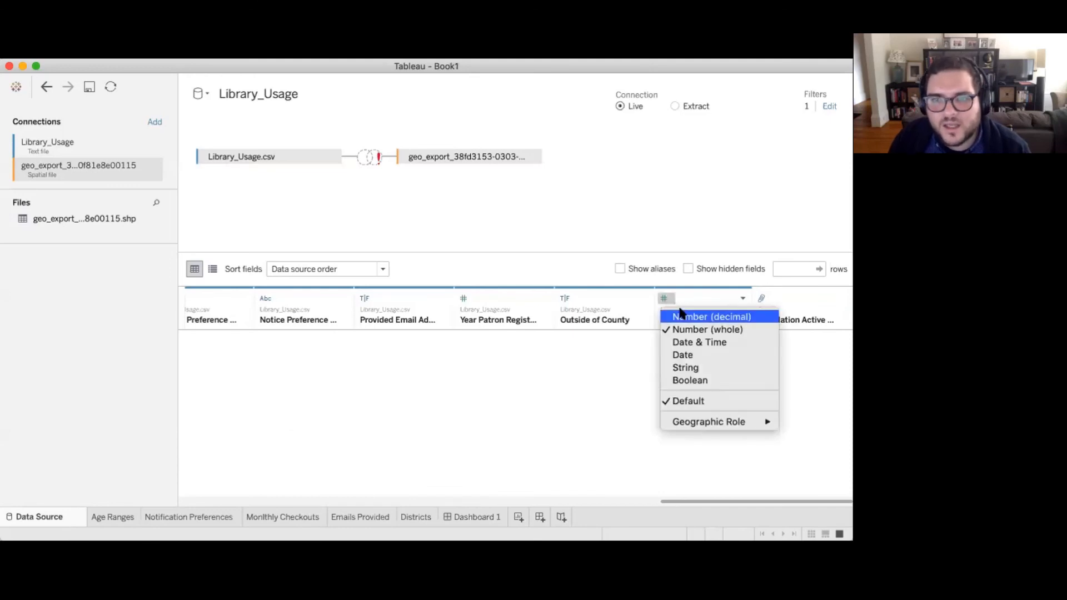
left_click(679, 316)
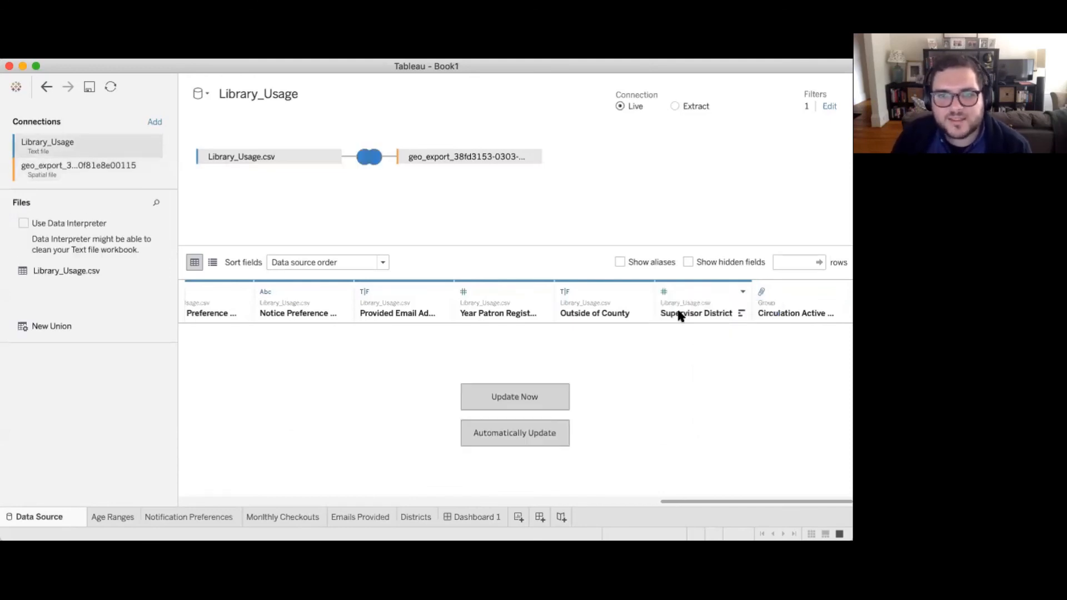
left_click(520, 390)
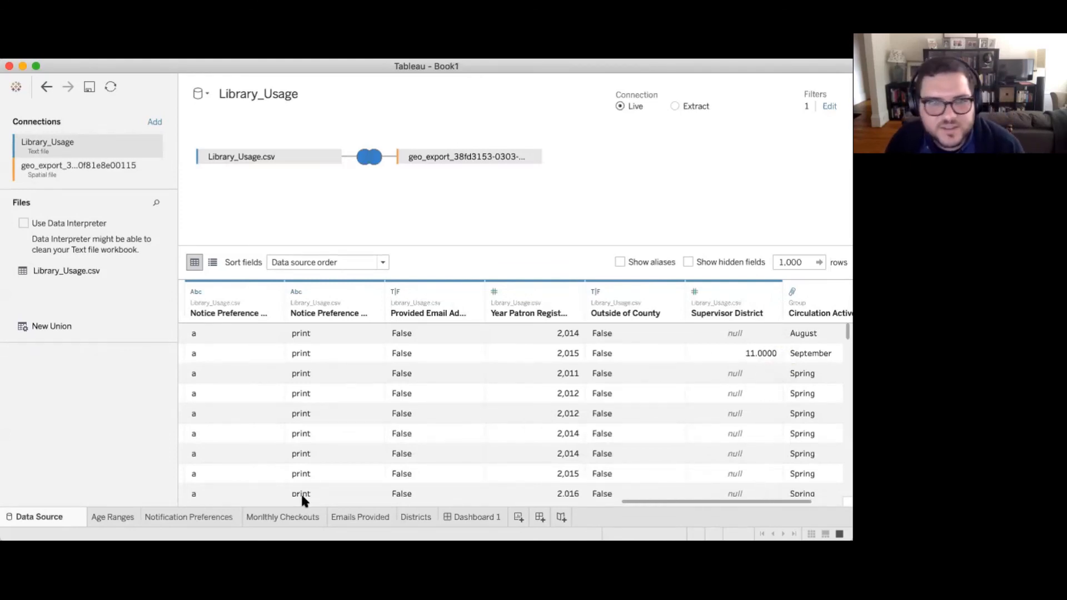
Step: Compare the Supervisor and Supervisor District values in the joined rows of the data preview
scroll(301, 492, "left", 15)
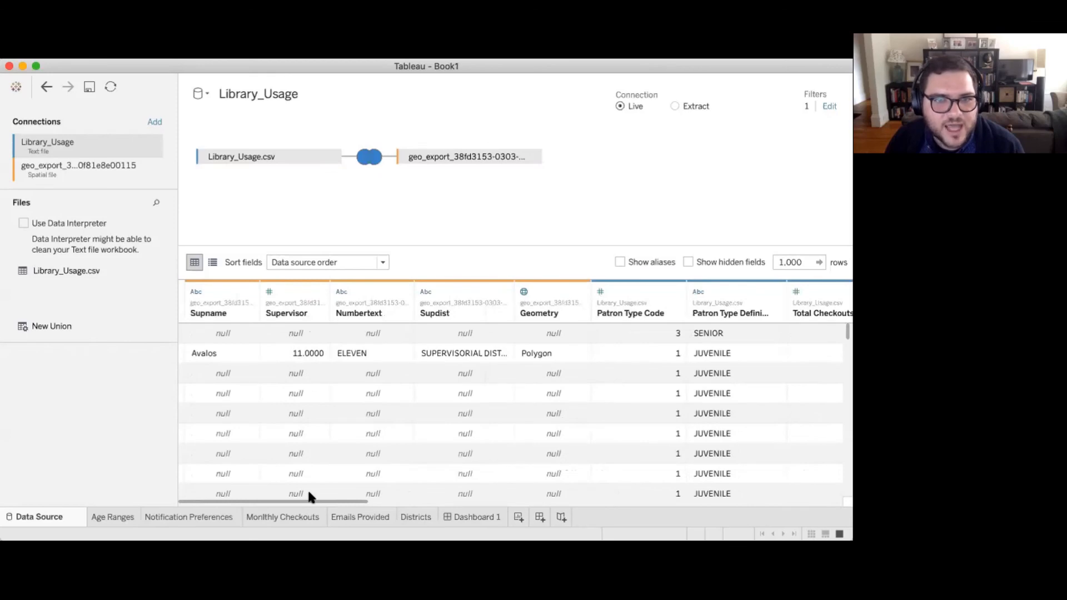
left_click_drag(350, 499, 778, 492)
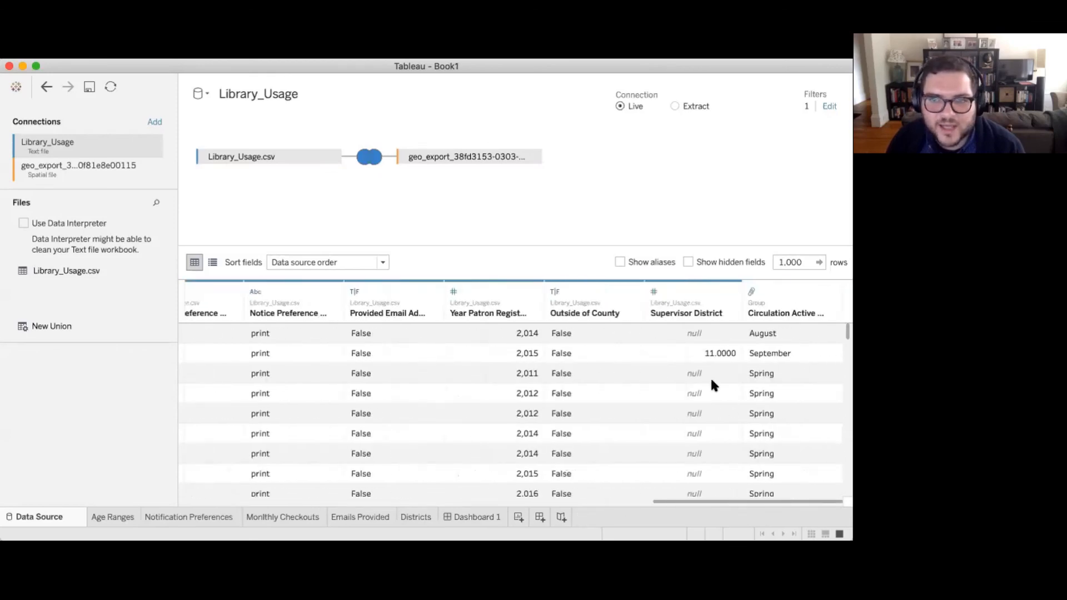
mouse_move(717, 349)
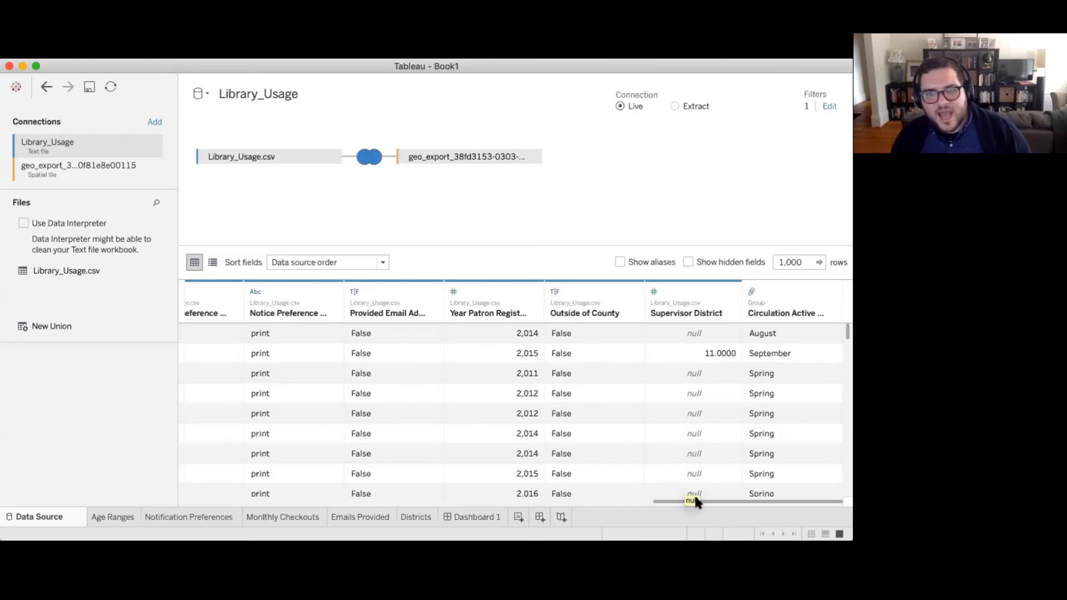
left_click_drag(692, 500, 293, 490)
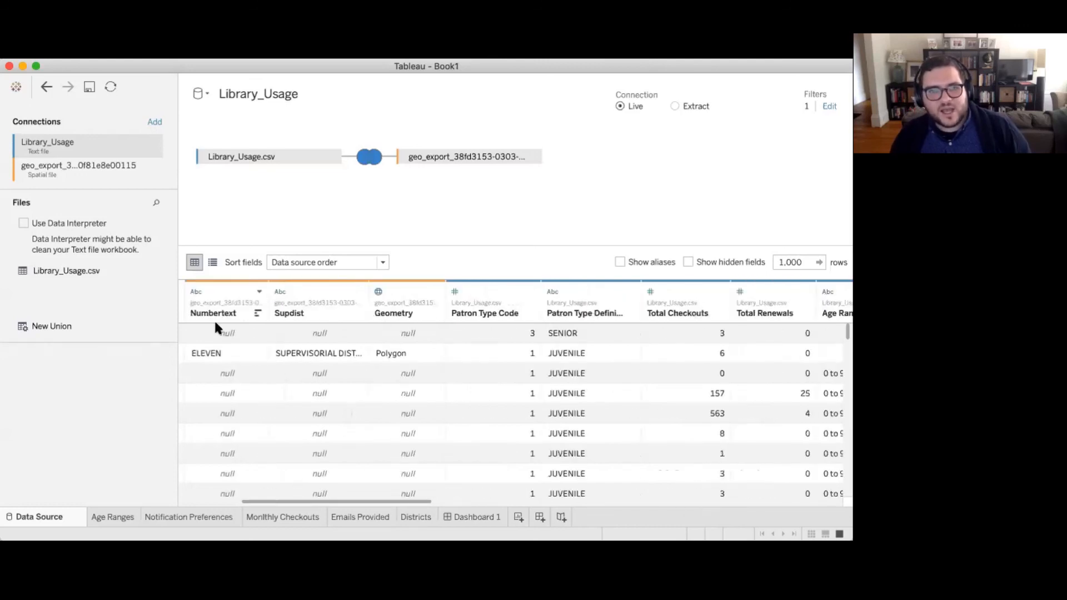
left_click_drag(417, 500, 734, 502)
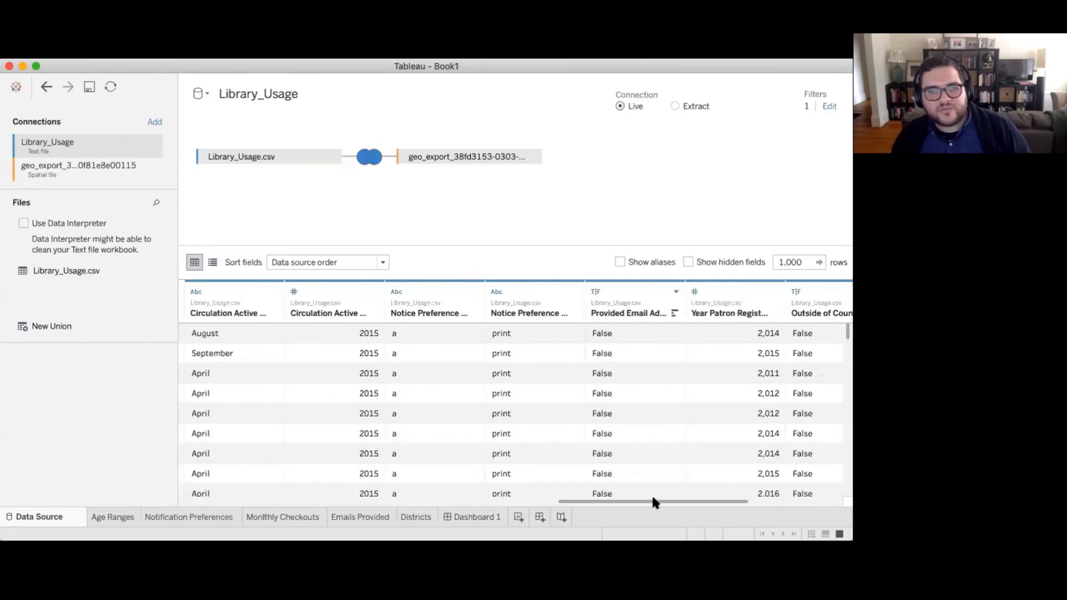
Step: Switch to the Districts sheet and examine the supervisor districts on the map with their total checkouts
left_click(414, 518)
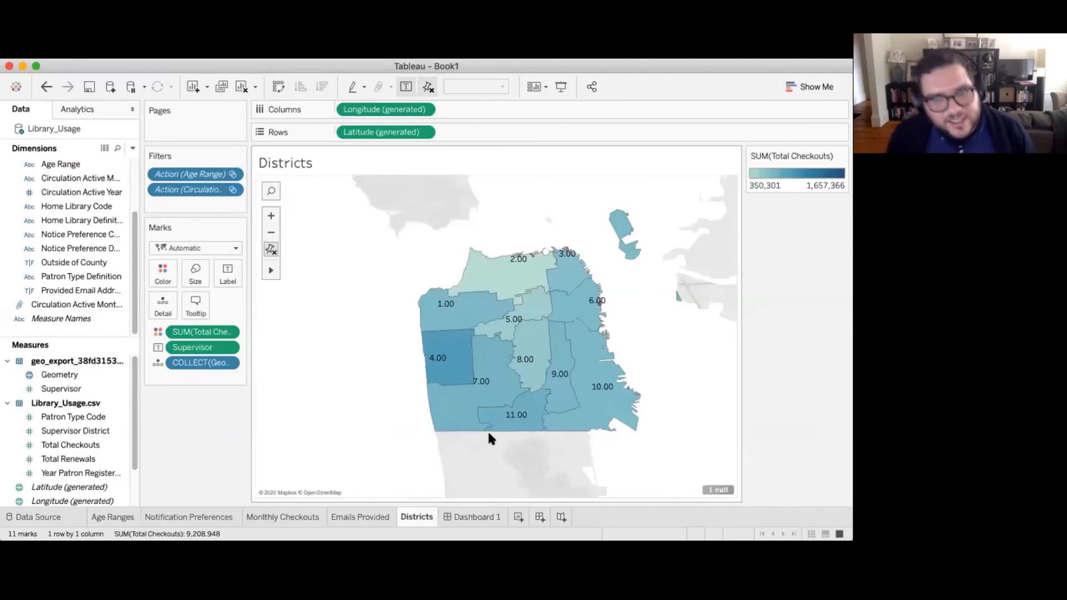
mouse_move(511, 410)
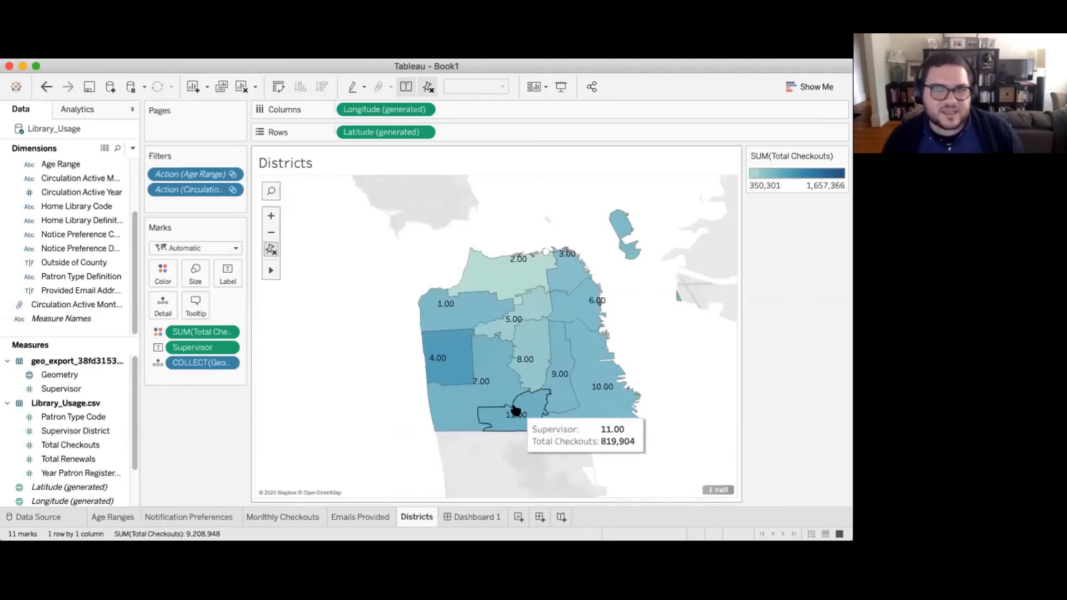
mouse_move(582, 401)
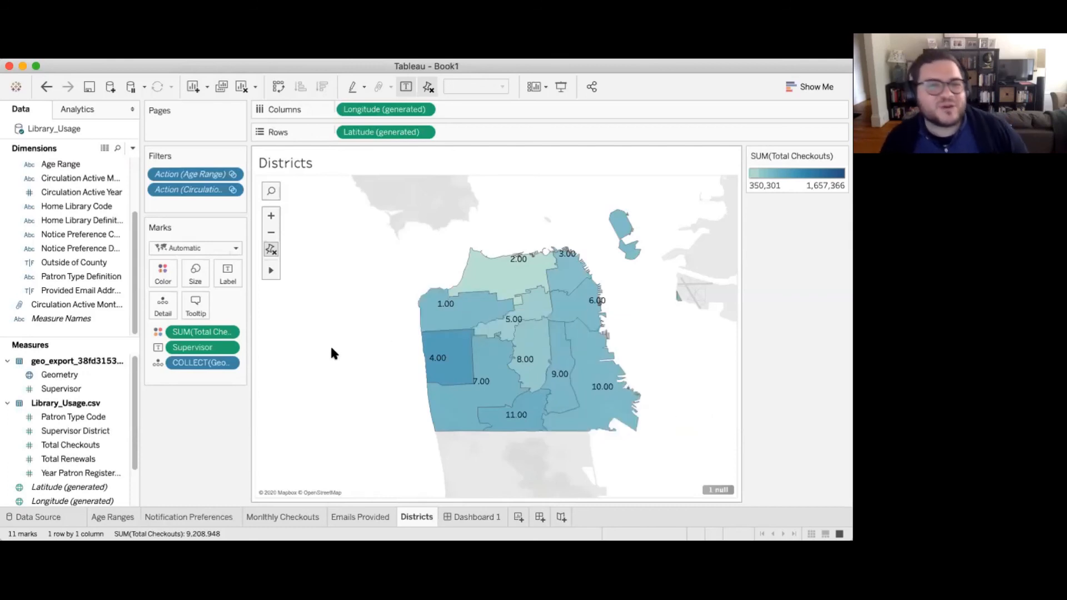
mouse_move(502, 351)
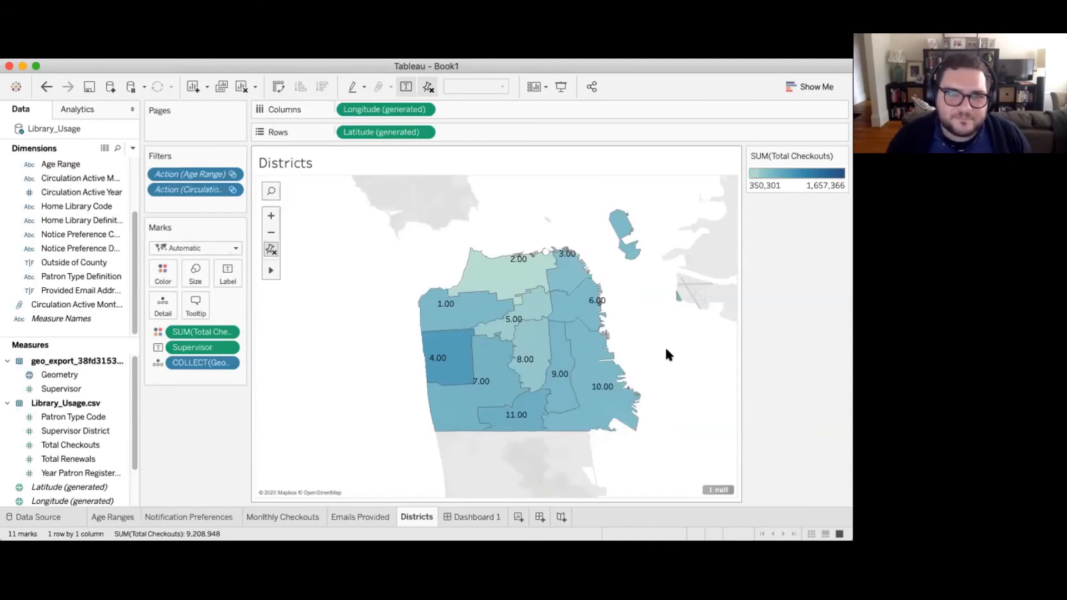
mouse_move(598, 301)
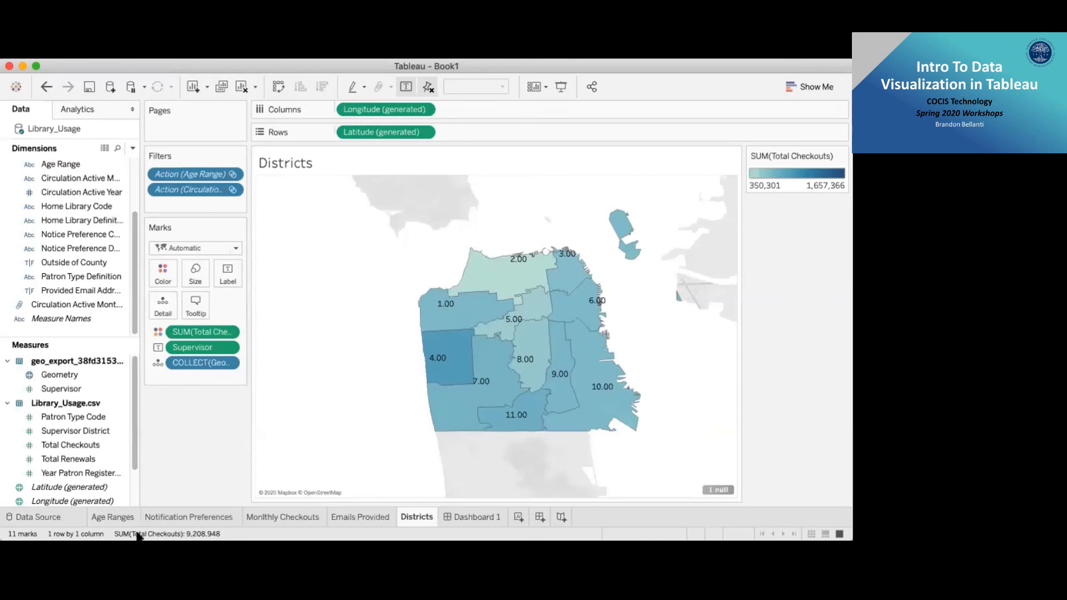
Step: Return to the data source and review the join clause's selectable fields from both sources and its comparison operators
left_click(61, 517)
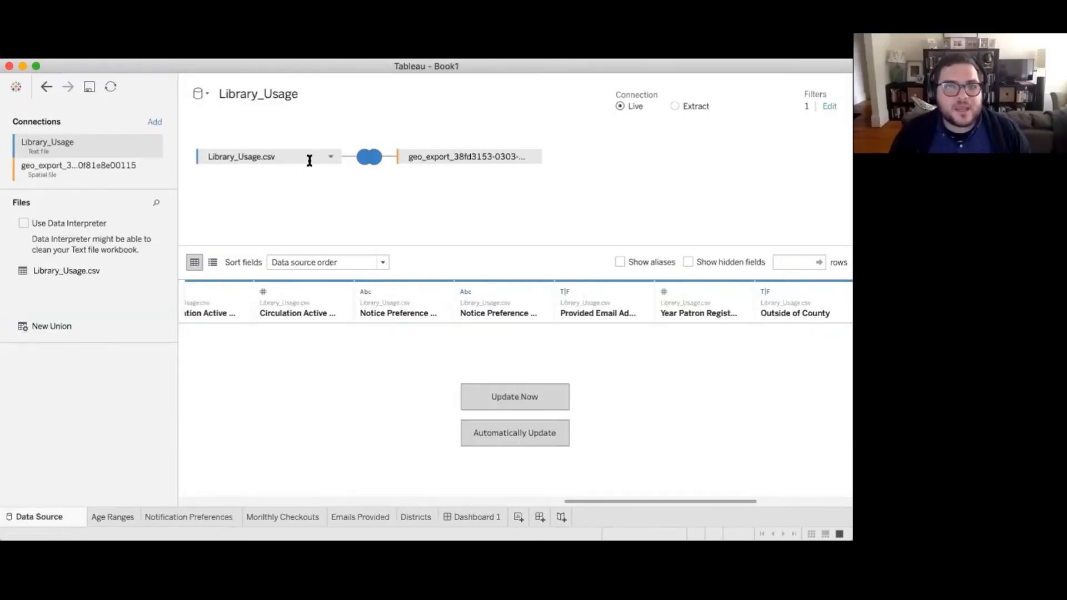
left_click(329, 155)
left_click(374, 154)
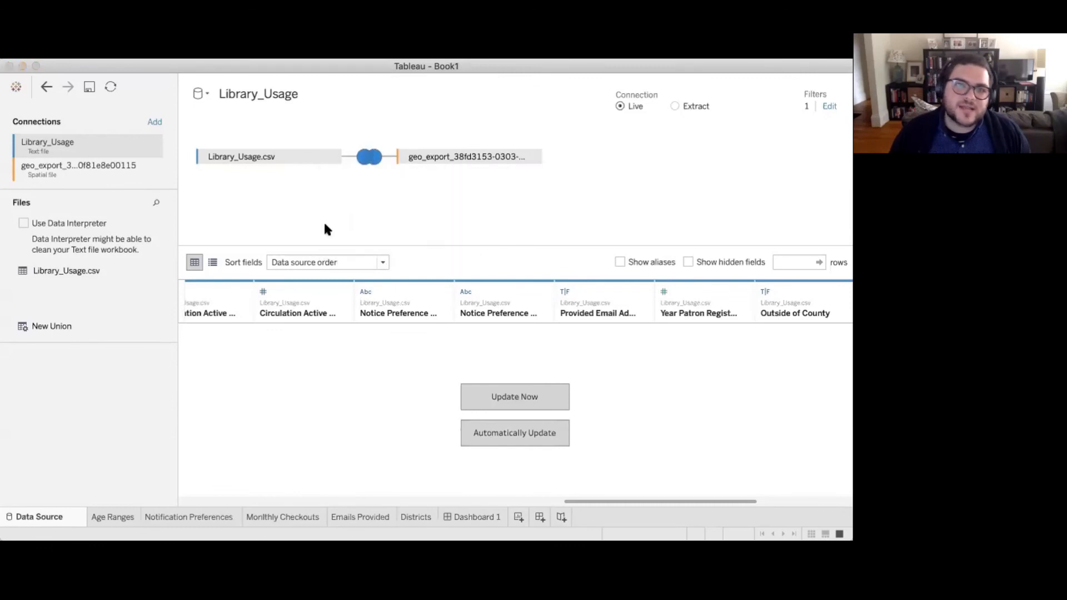
left_click(287, 262)
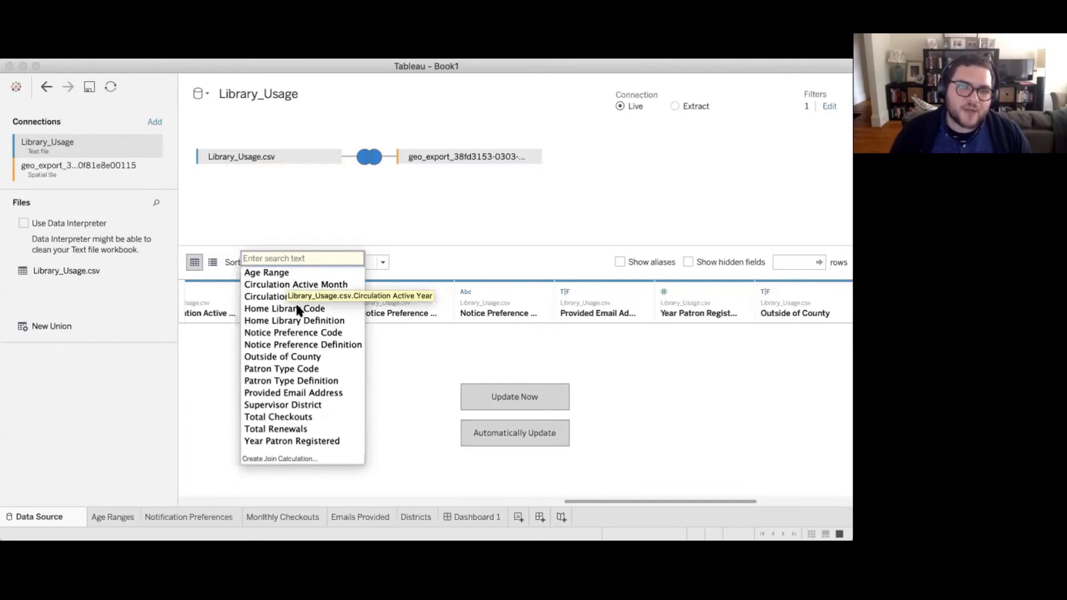
left_click(376, 269)
left_click(372, 256)
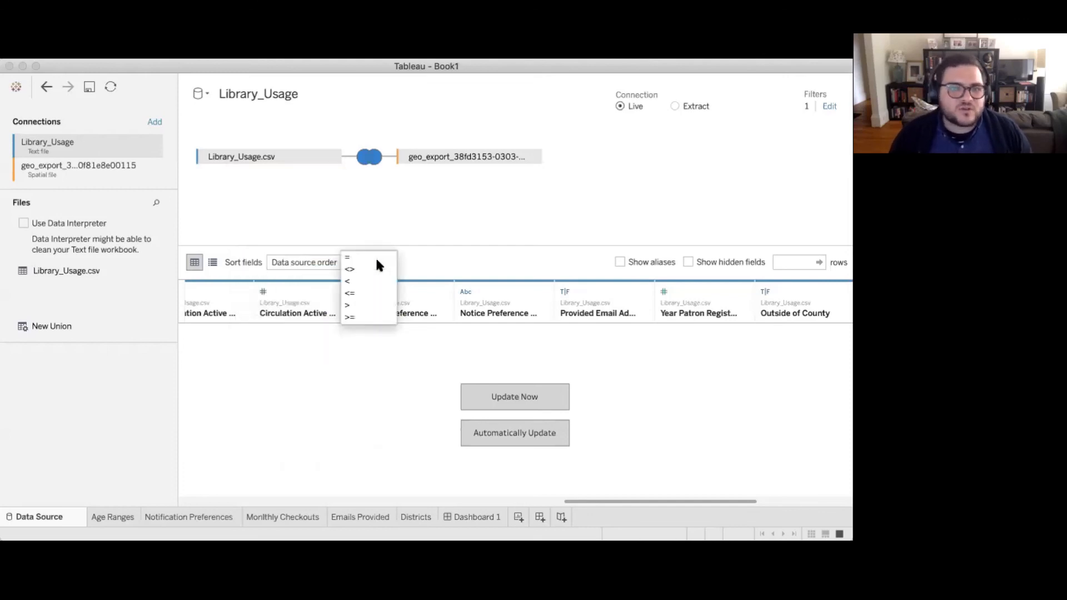
left_click(426, 256)
left_click(445, 256)
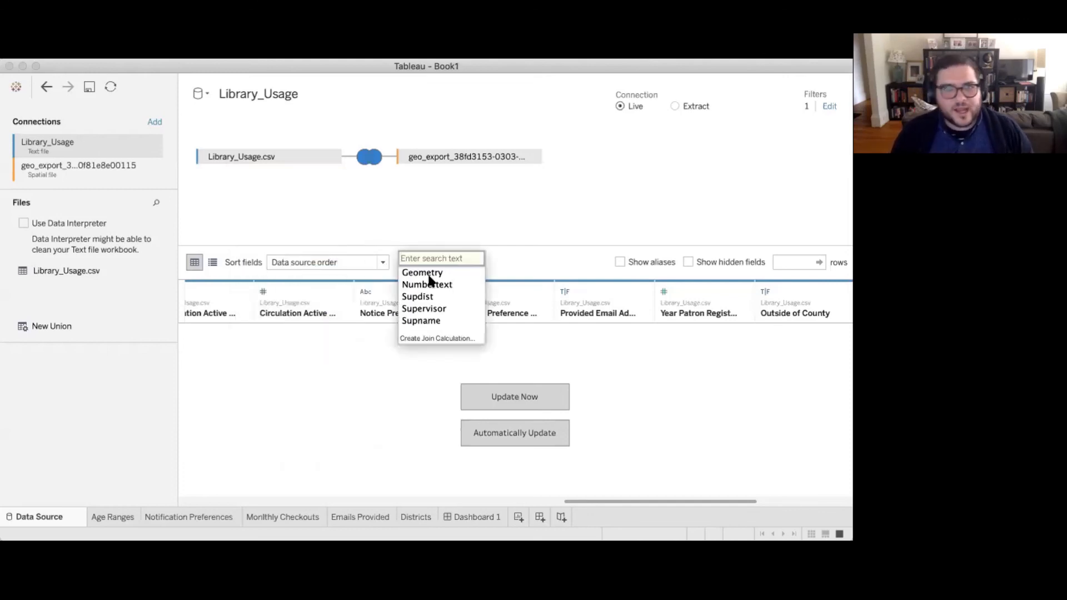
left_click(372, 255)
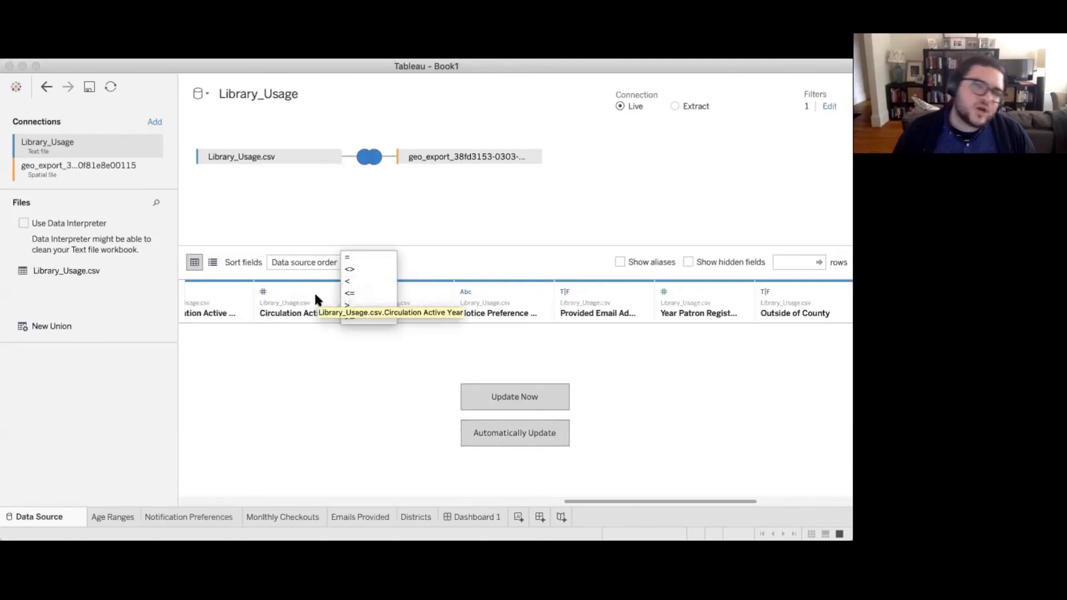
left_click(321, 296)
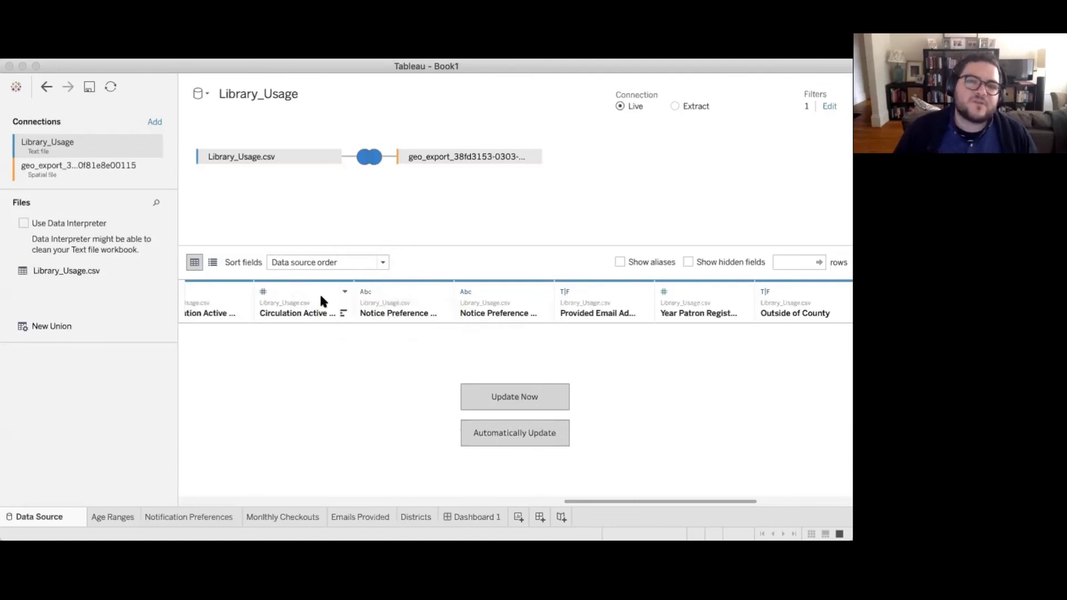
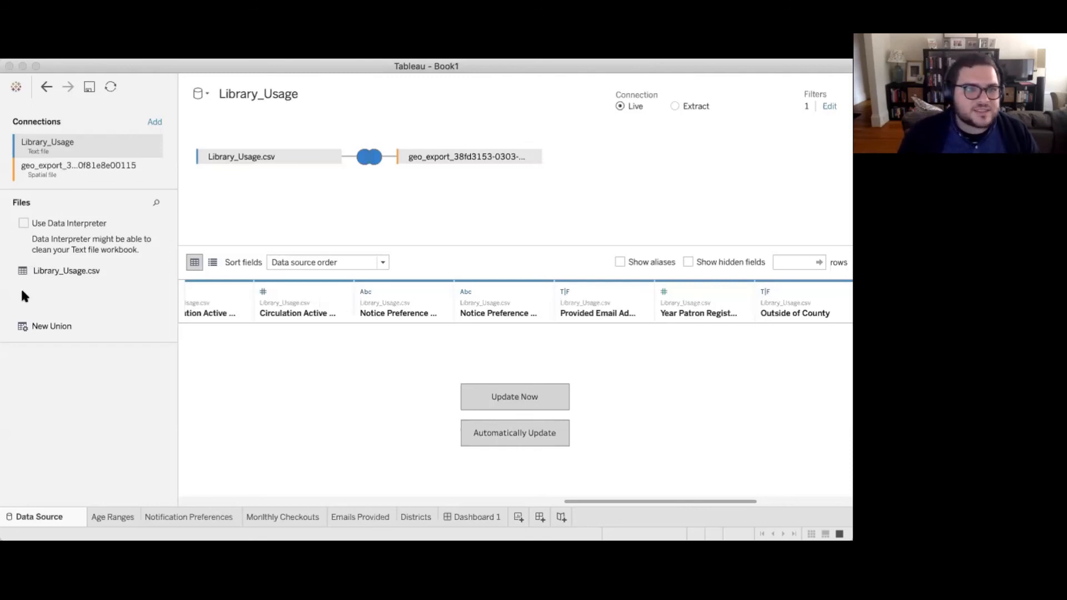
Step: Examine the rows of the geo_export shapefile, including its district names, geometry and supervisor values, and close the view
left_click(46, 270)
left_click(50, 166)
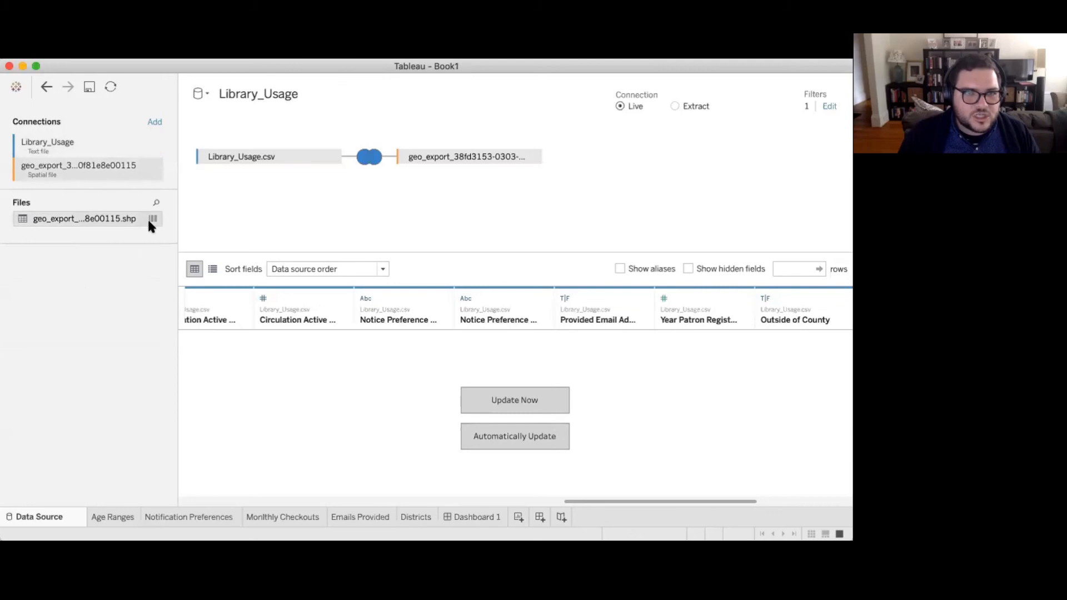
left_click(149, 218)
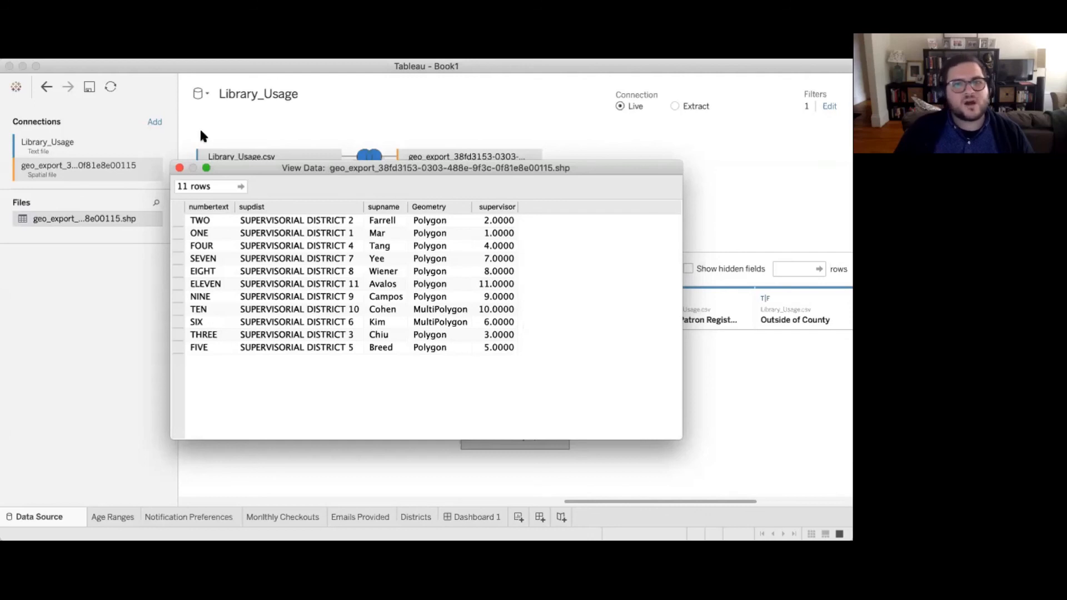
left_click(180, 168)
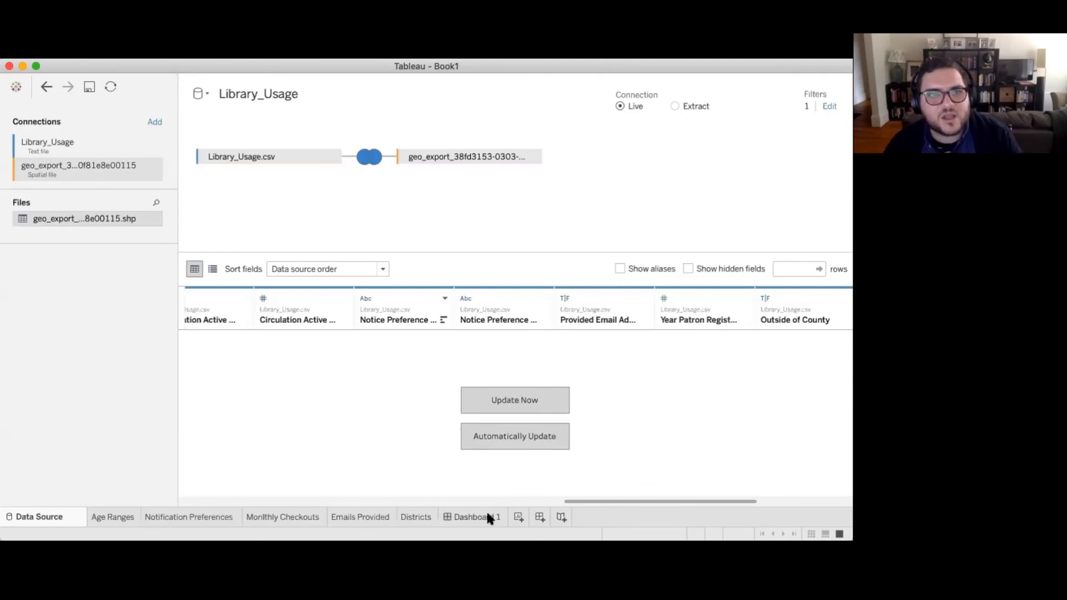
Step: On the Monthly Checkouts sheet, replace the grouped month field in the columns with the ungrouped Circulation Active Month field
mouse_move(488, 514)
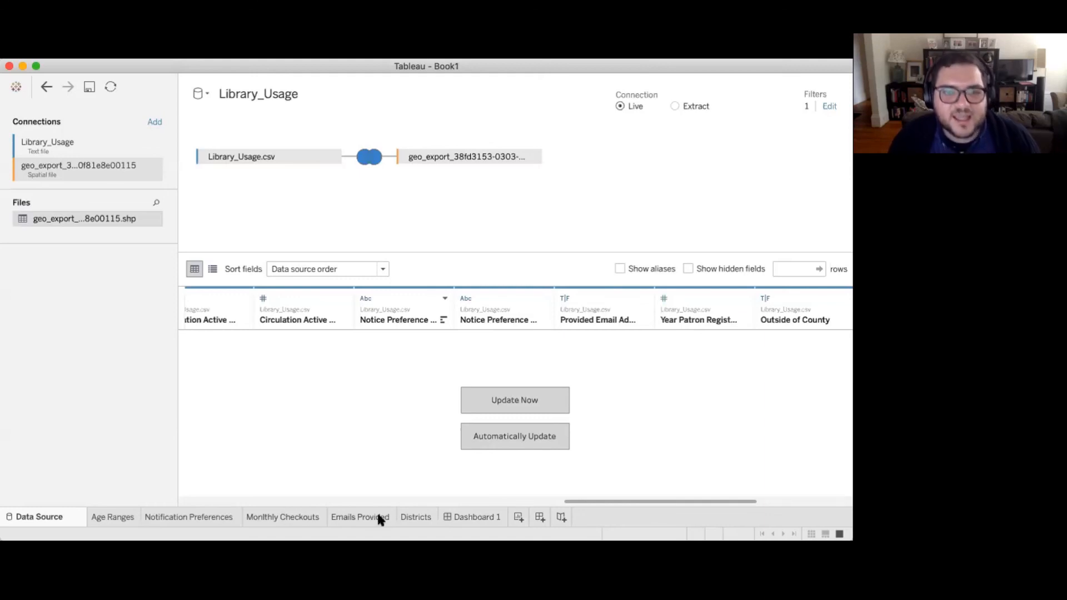
mouse_move(378, 516)
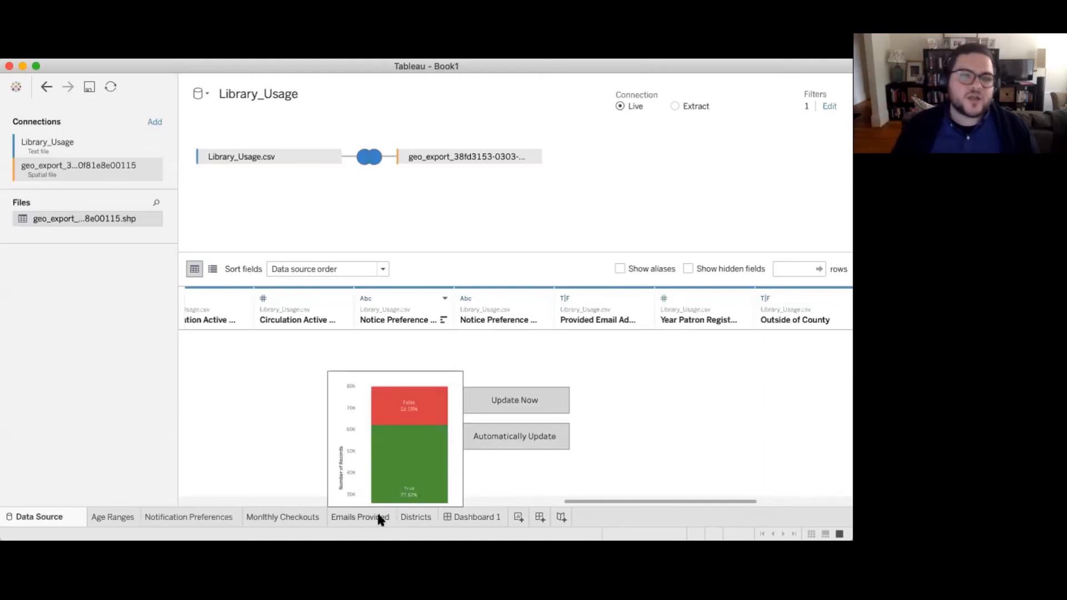
left_click(298, 516)
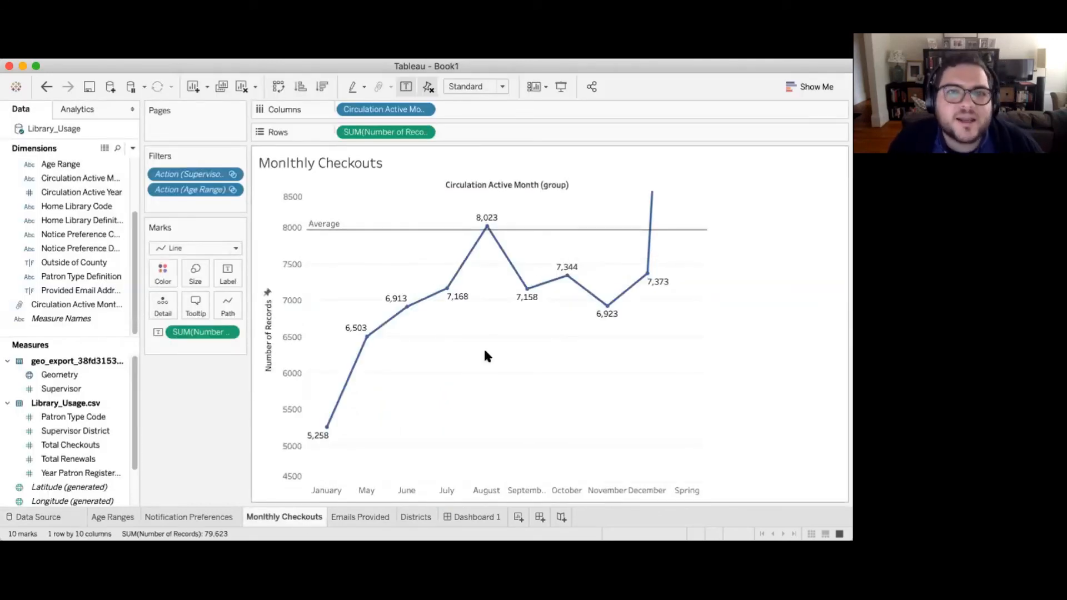
mouse_move(369, 113)
left_mouse_down()
mouse_move(329, 118)
mouse_move(362, 116)
mouse_move(181, 477)
mouse_move(52, 210)
mouse_move(375, 135)
mouse_move(372, 103)
left_mouse_up()
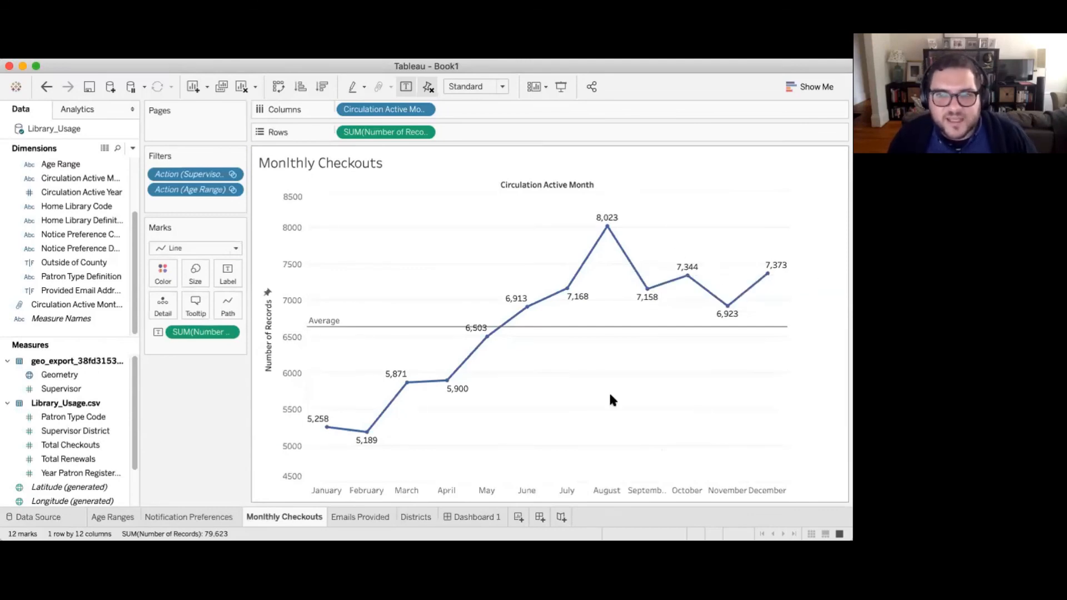
Step: On Dashboard 1, review the Monthly Checkouts chart's filter and action options alongside the other charts
left_click(476, 517)
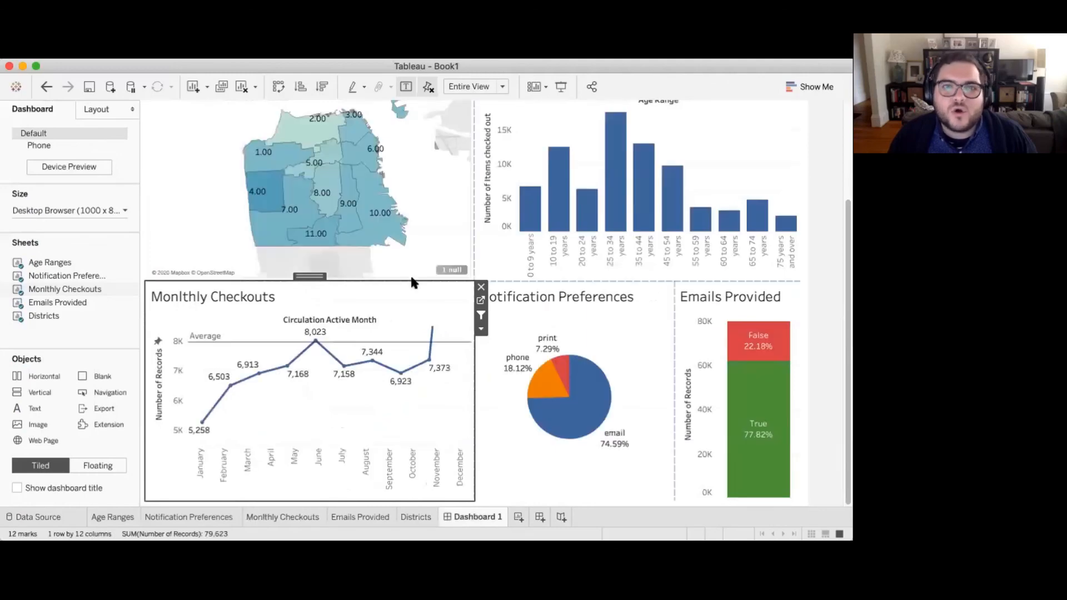
right_click(420, 294)
left_click(477, 330)
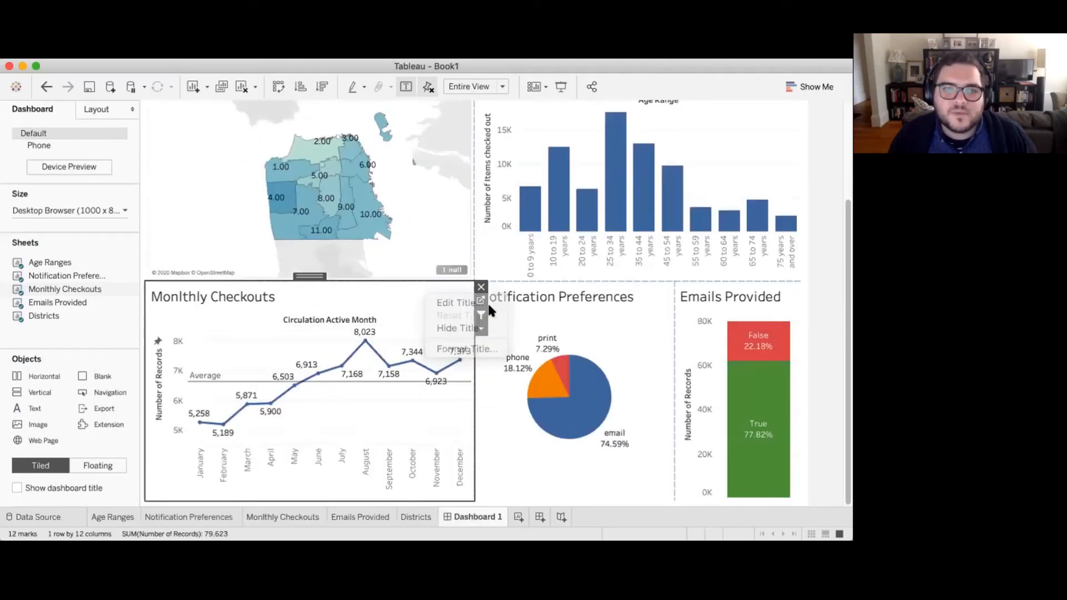
left_click(478, 330)
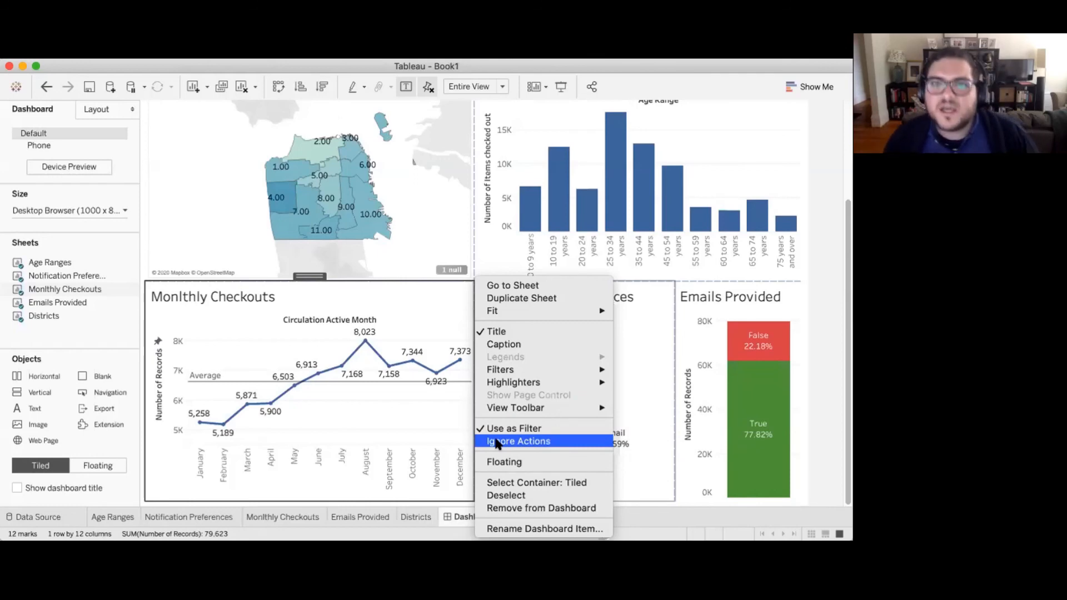
left_click(625, 86)
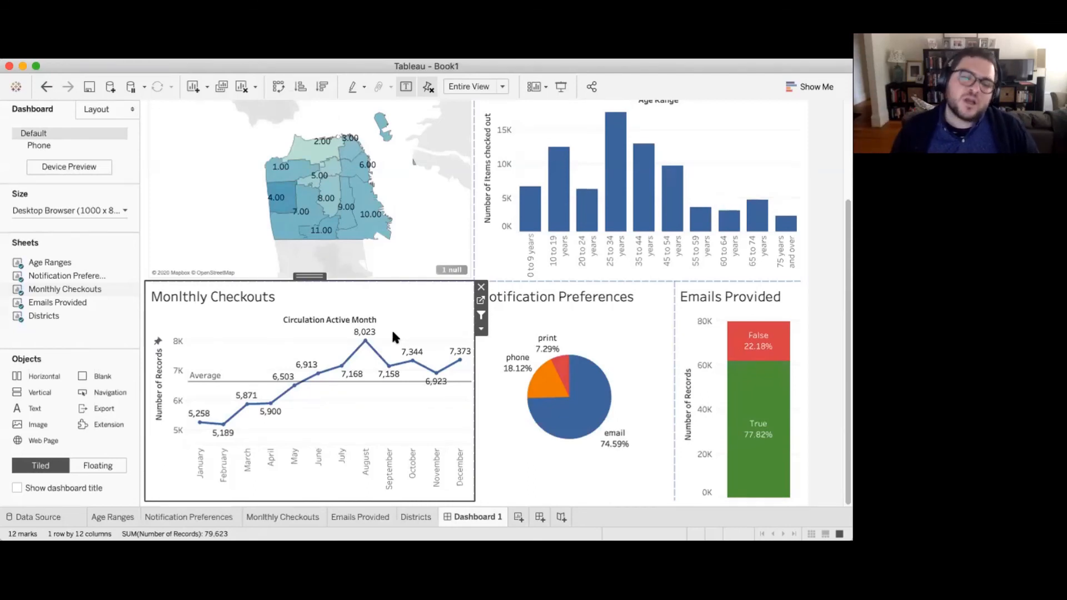
left_click(481, 315)
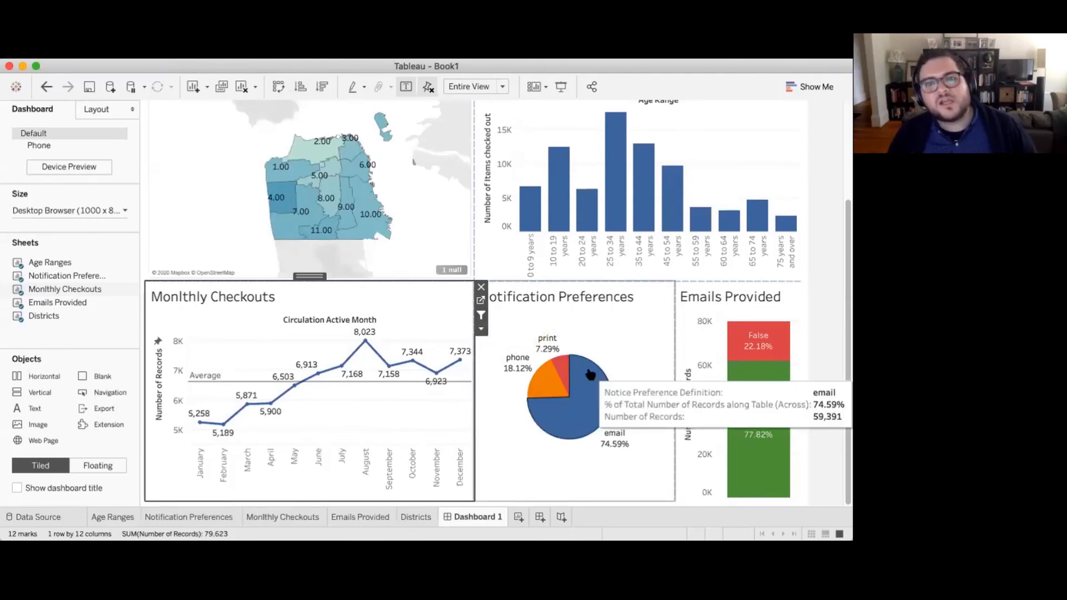
scroll(587, 368, "up", 3)
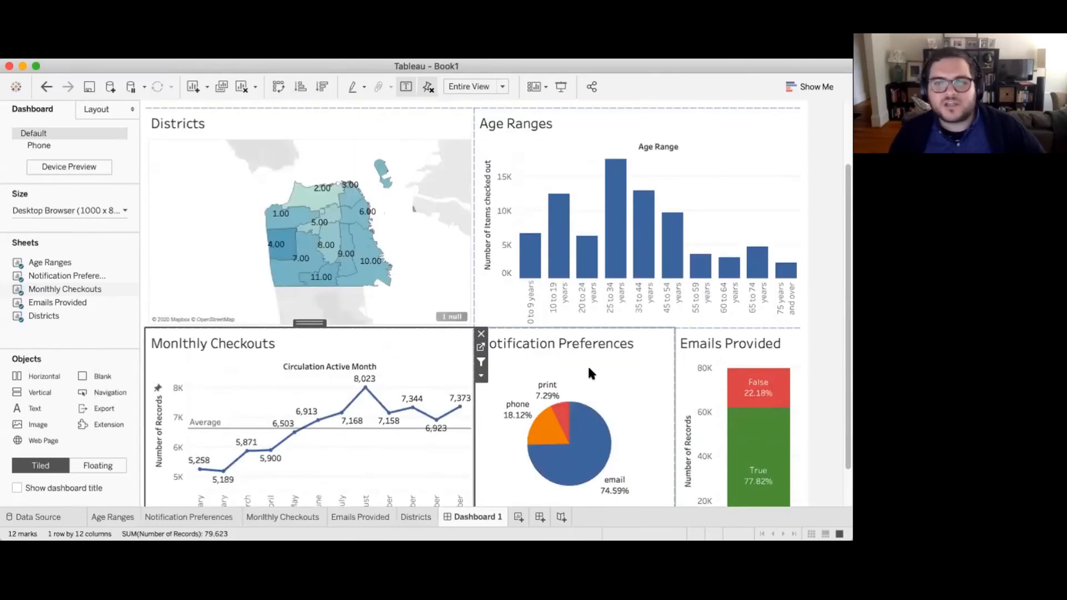
scroll(619, 345, "up", 1)
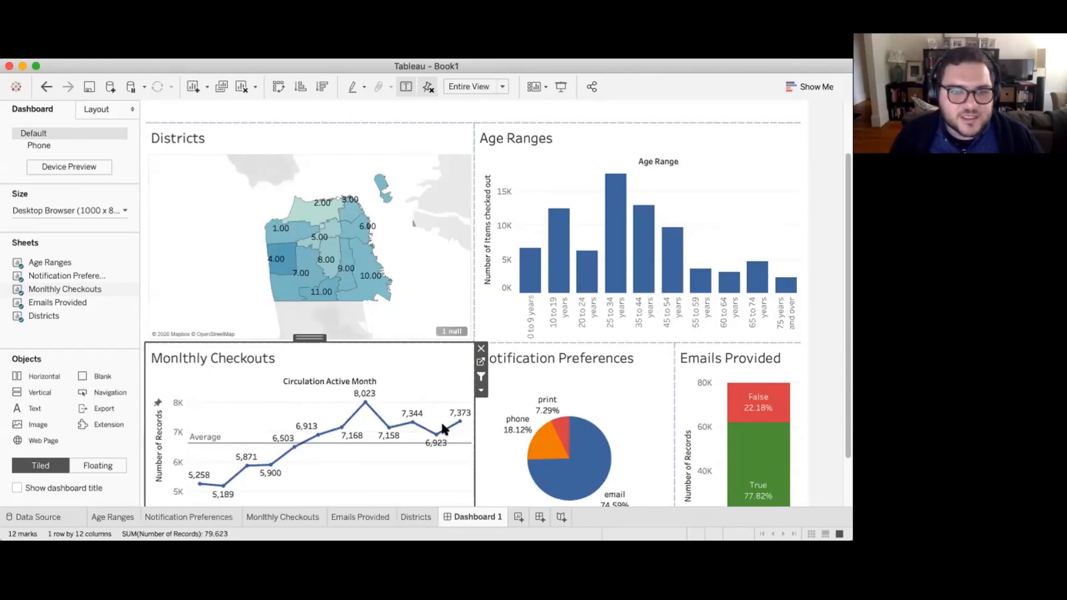
Step: Add a Circulation Active Month filter with all months selected to the Monthly Checkouts sheet and display its filter control
left_click(280, 516)
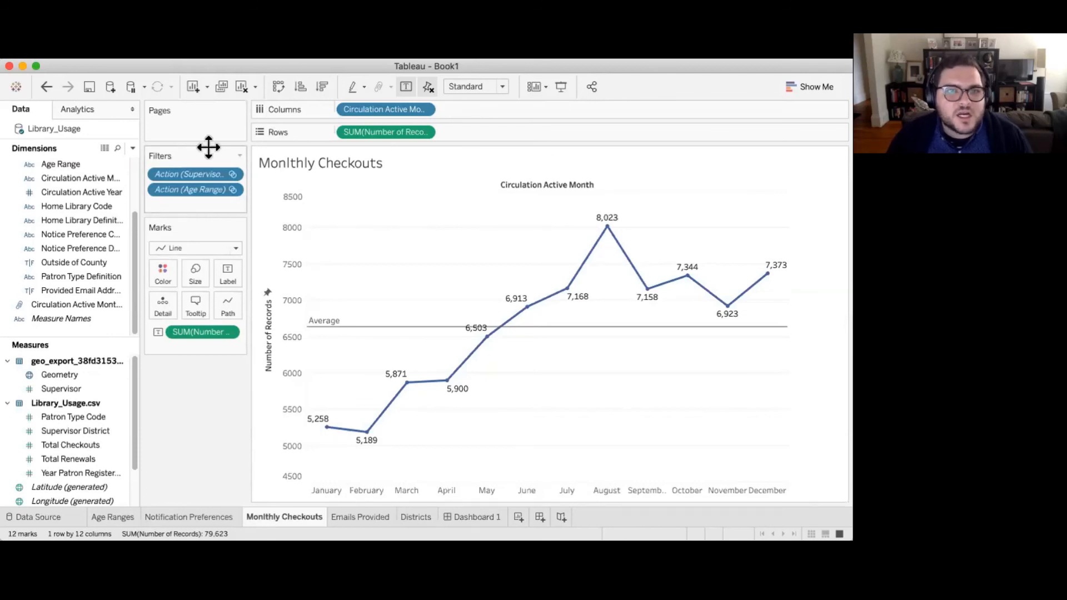
left_click_drag(369, 110, 209, 201)
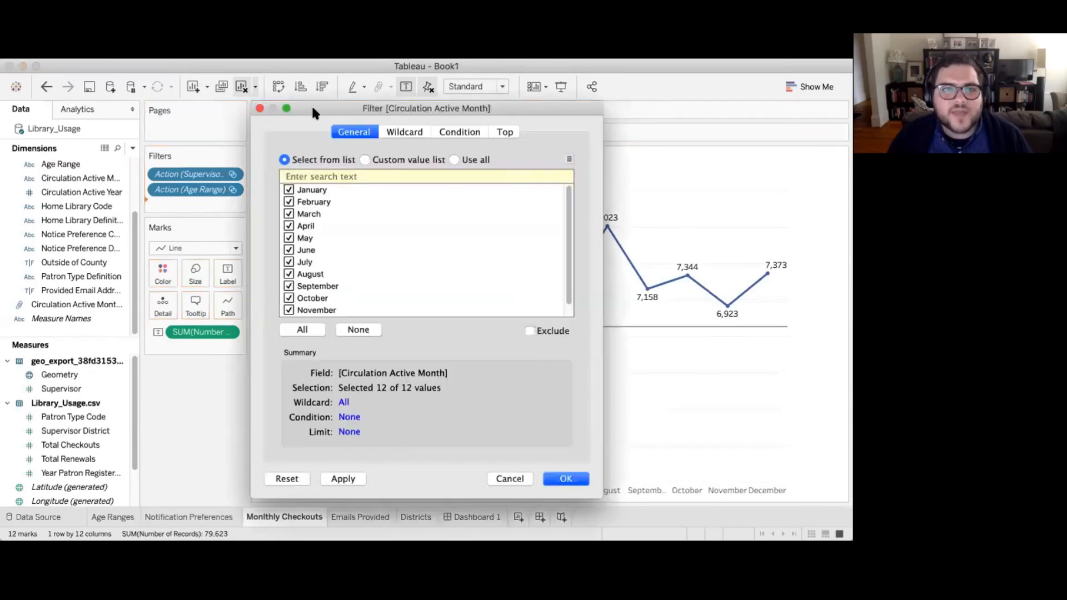
left_click(570, 478)
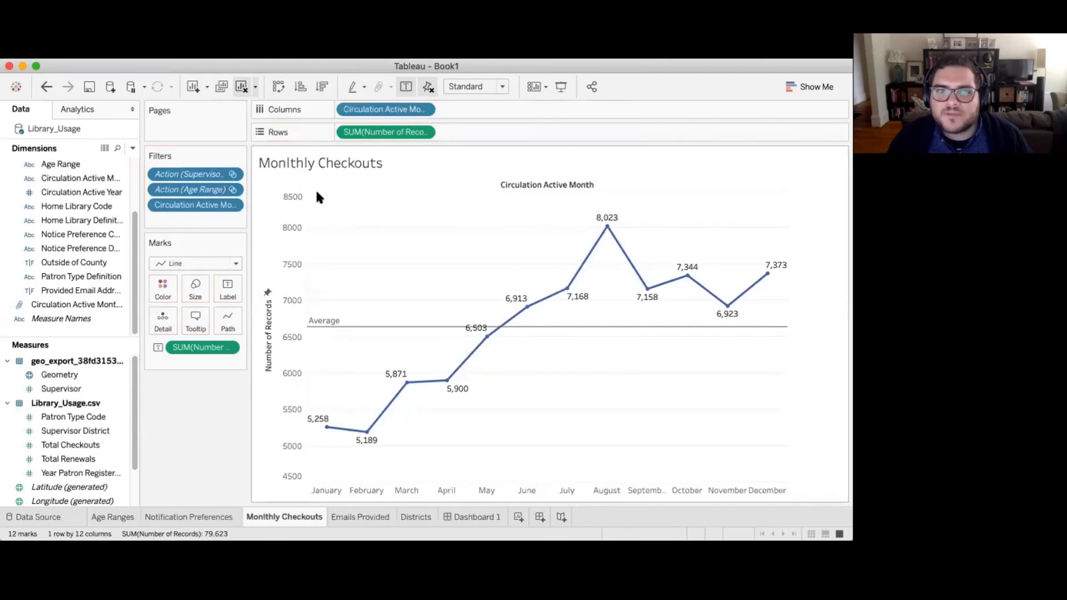
right_click(202, 206)
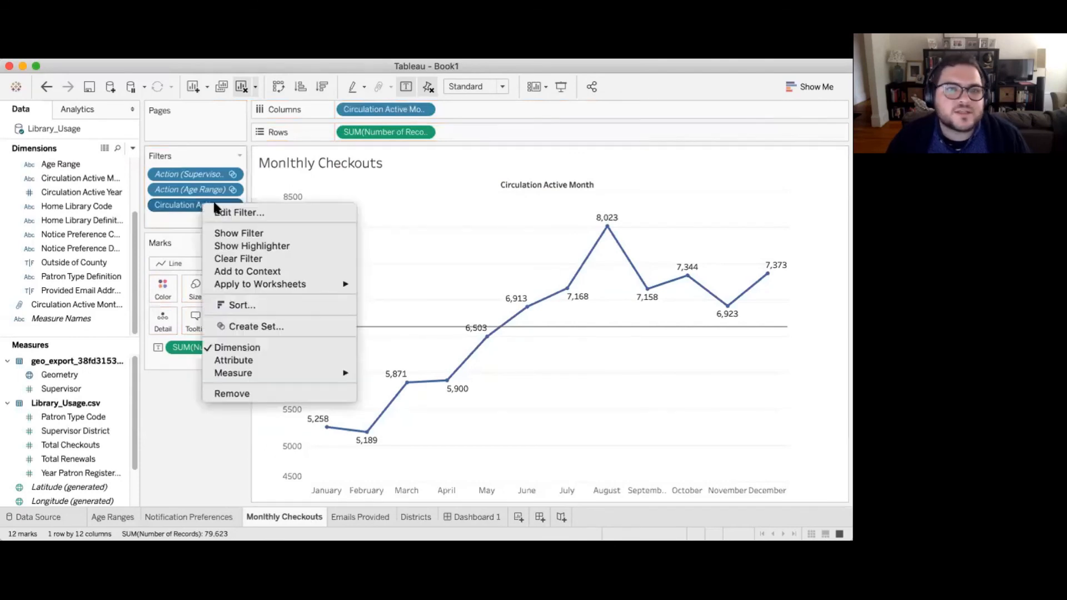
left_click(221, 234)
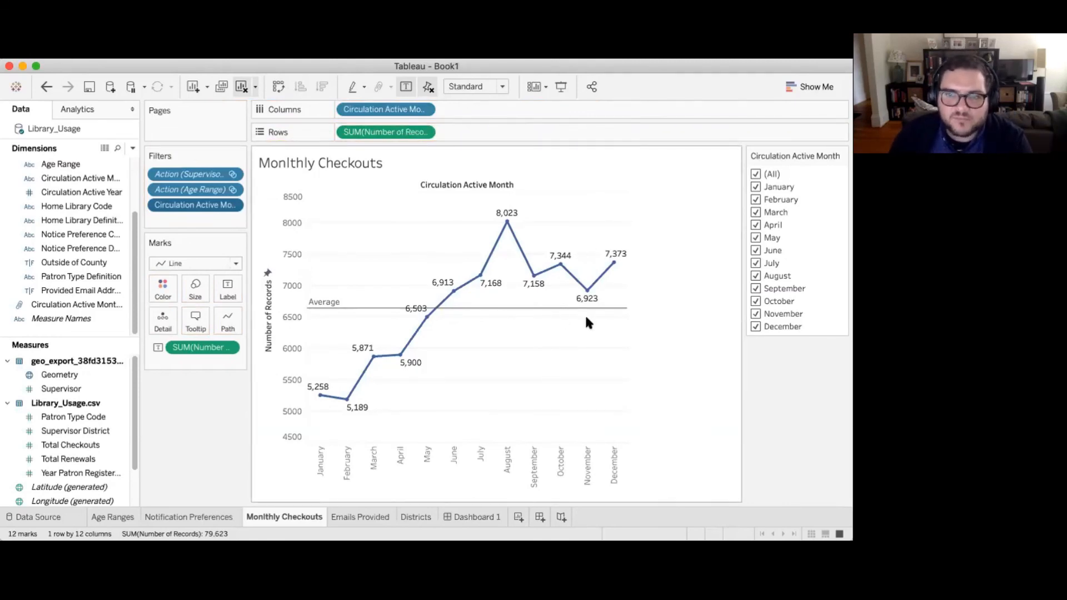
Step: Limit the Circulation Active Month filter to April, May and June, and clear those months again
left_click(755, 175)
left_click(755, 225)
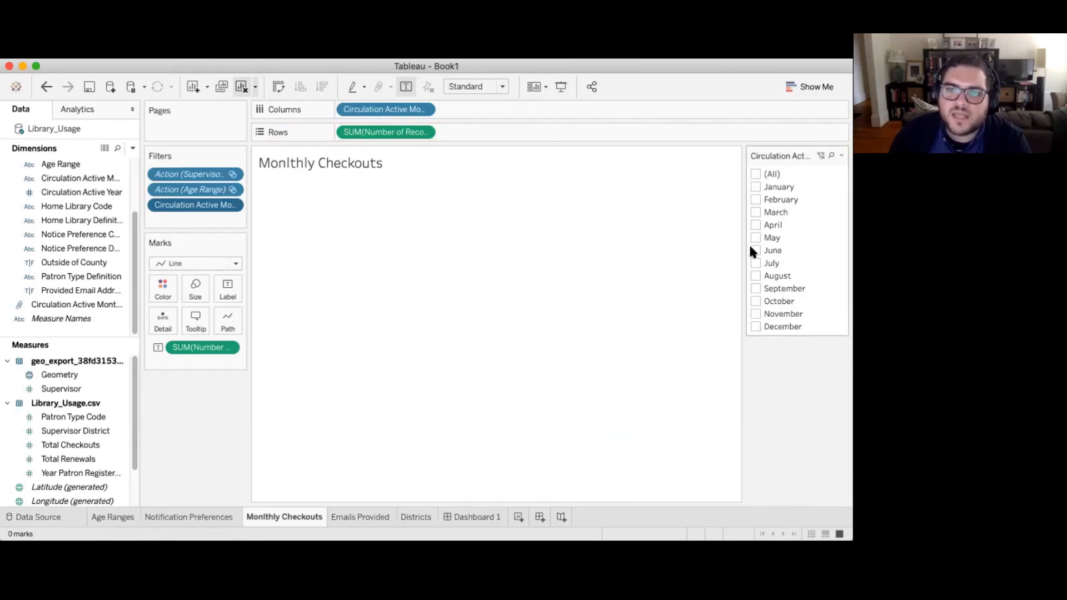
left_click(755, 237)
left_click(770, 250)
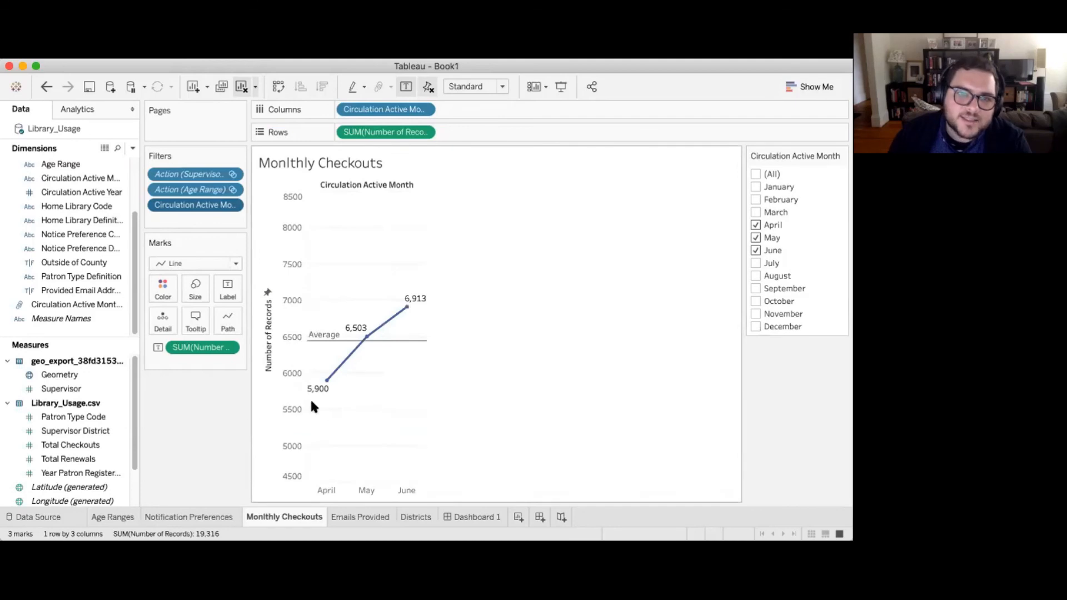
left_click(756, 225)
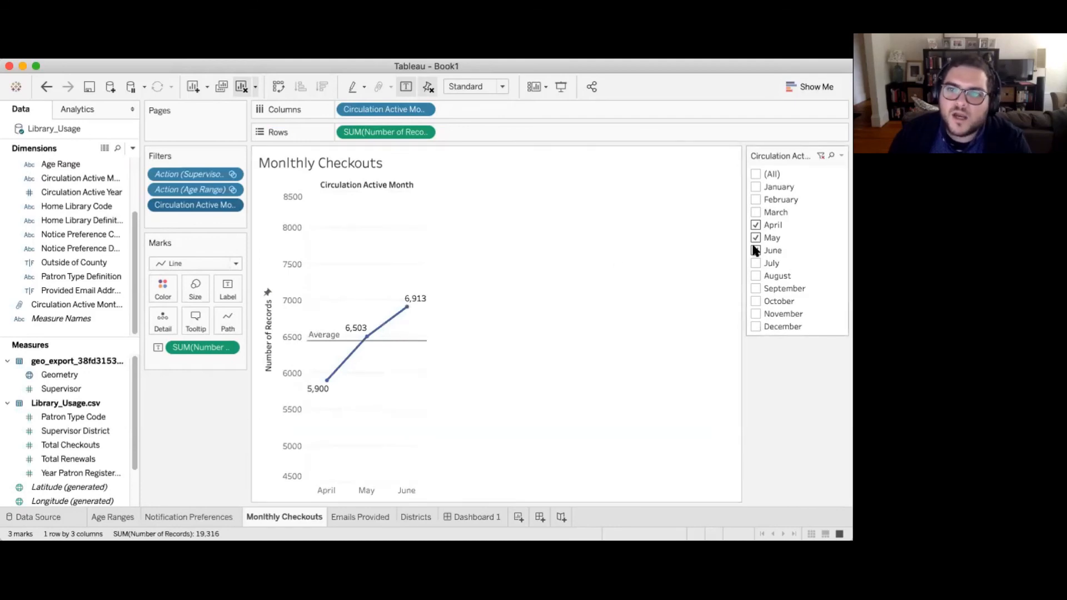
Step: Change the Circulation Active Month filter control to Single Value (slider) and set it to June
left_click(843, 156)
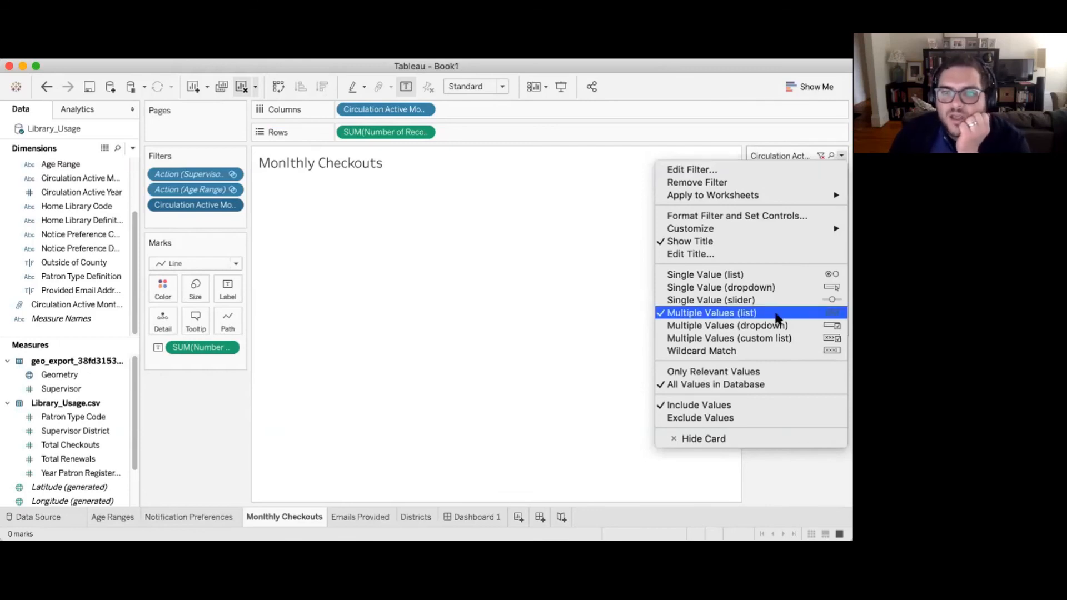
left_click(775, 301)
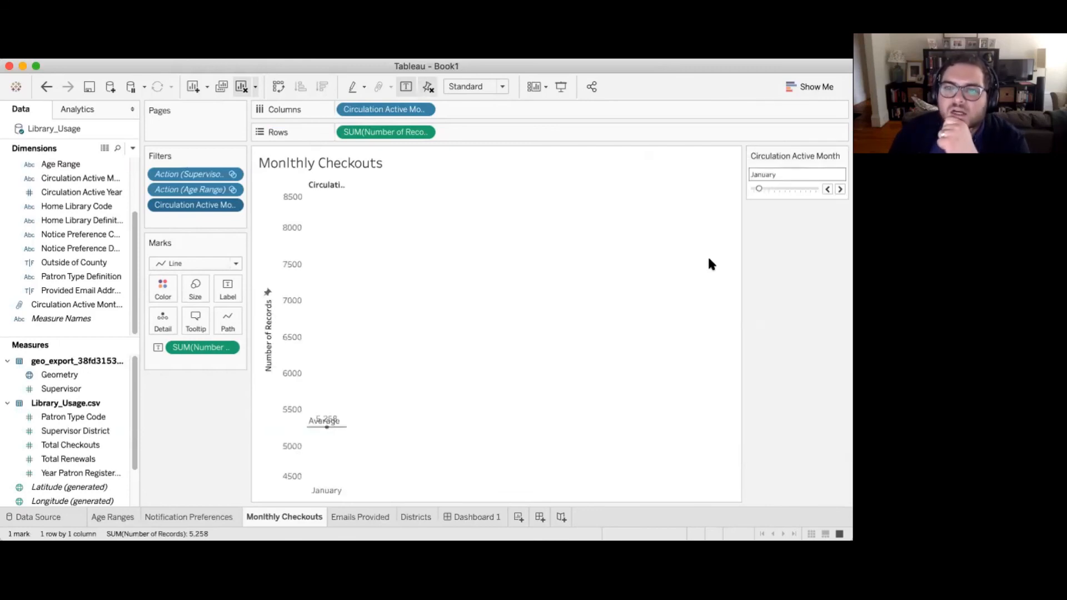
left_click_drag(758, 189, 779, 185)
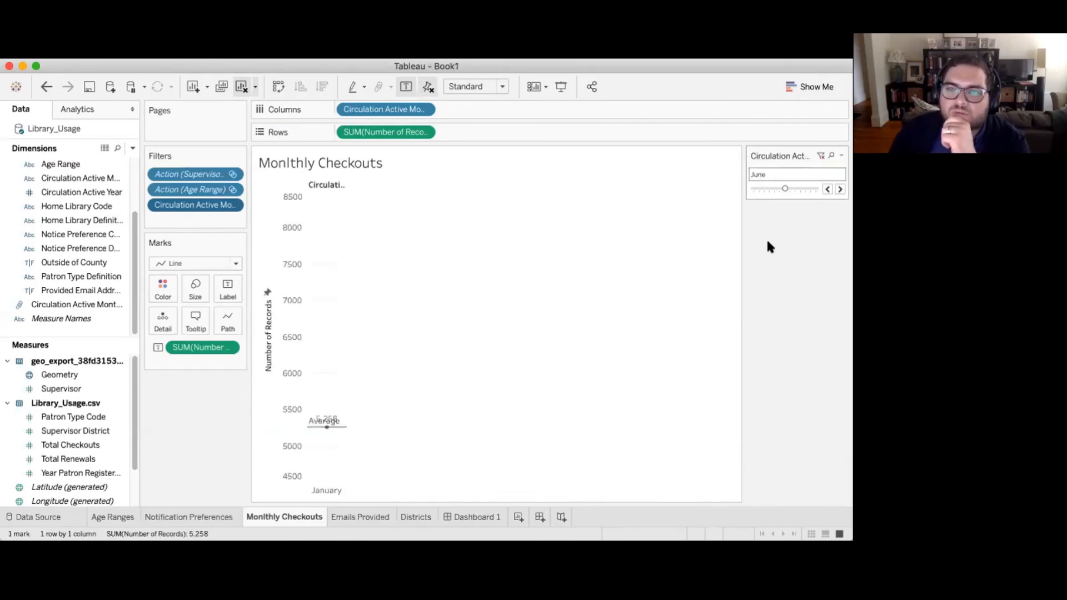
left_click(841, 155)
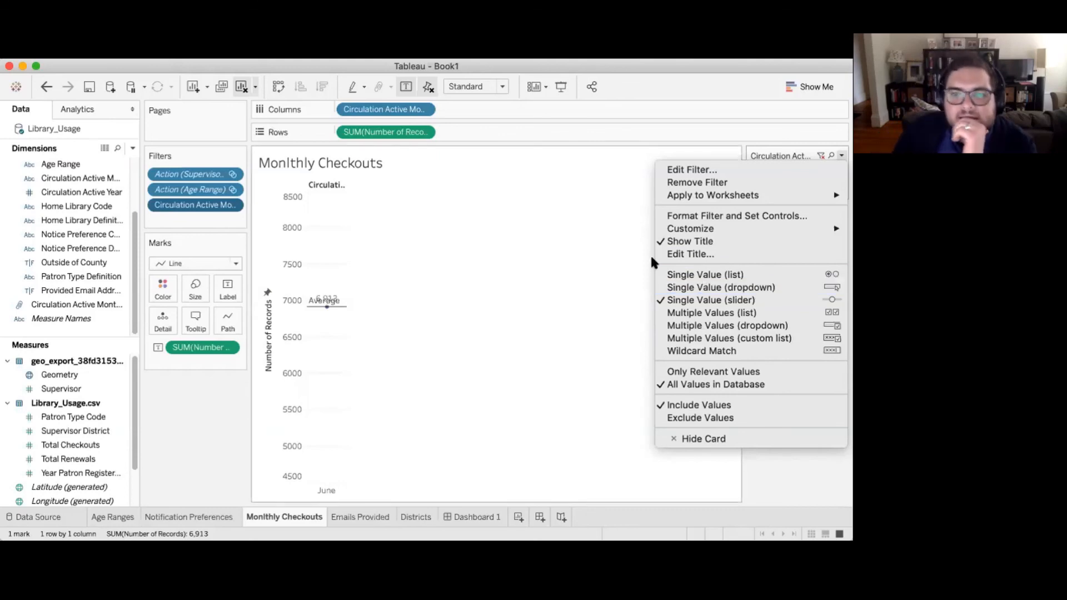
left_click(581, 249)
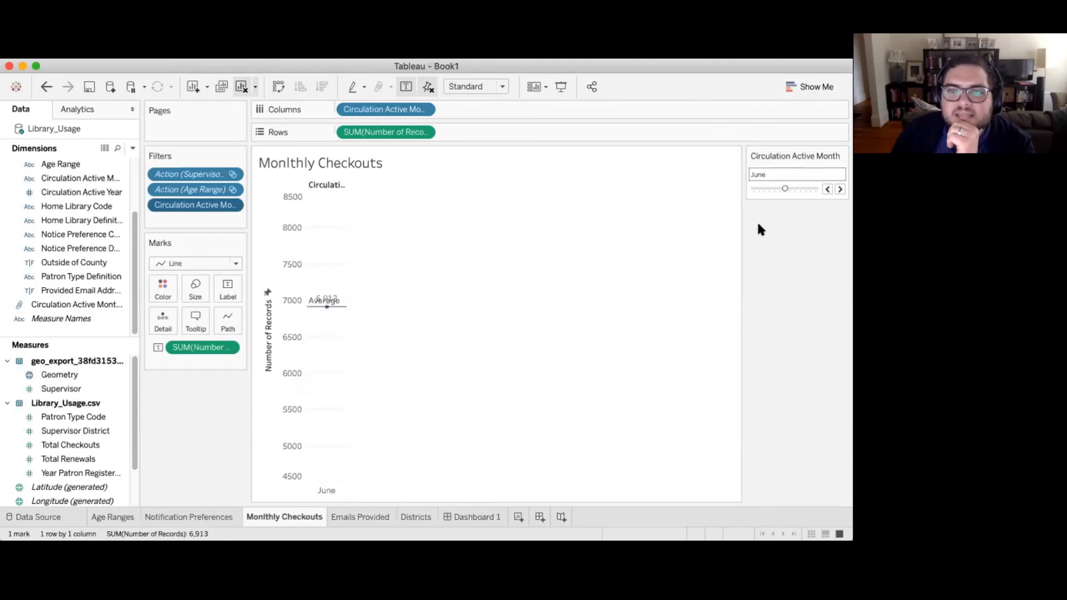
left_click(841, 158)
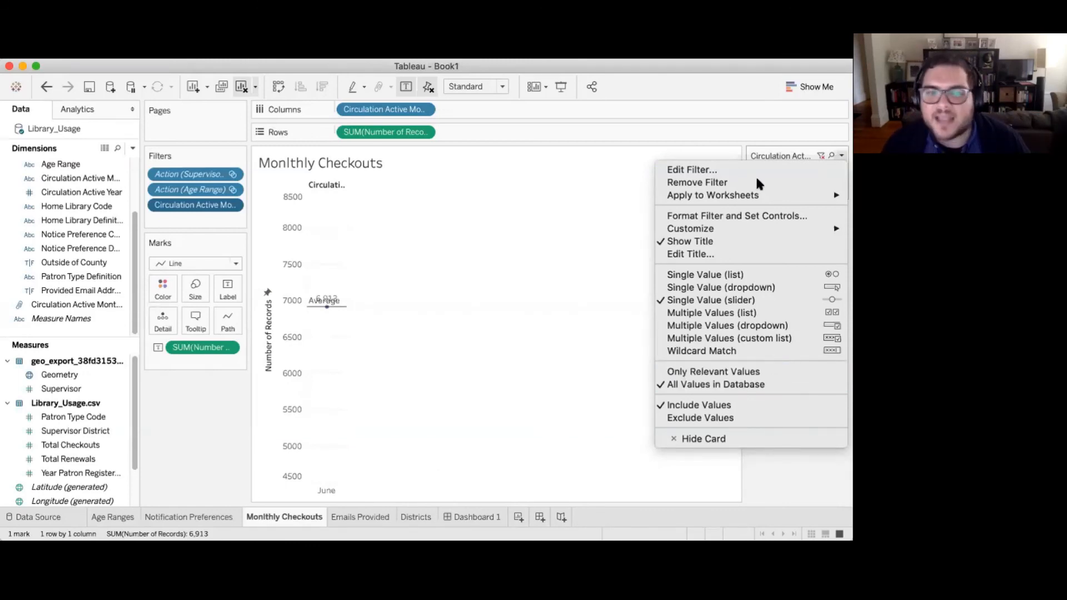
Step: Return to the data source and load the current rows in the data preview
left_click(46, 508)
left_click(45, 510)
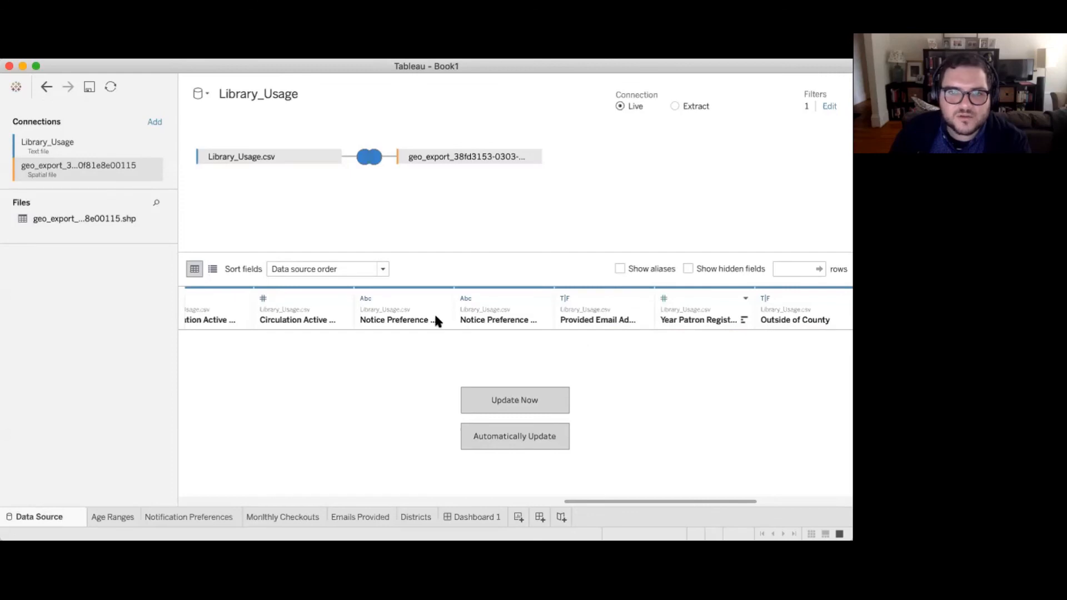
left_click_drag(627, 498, 718, 491)
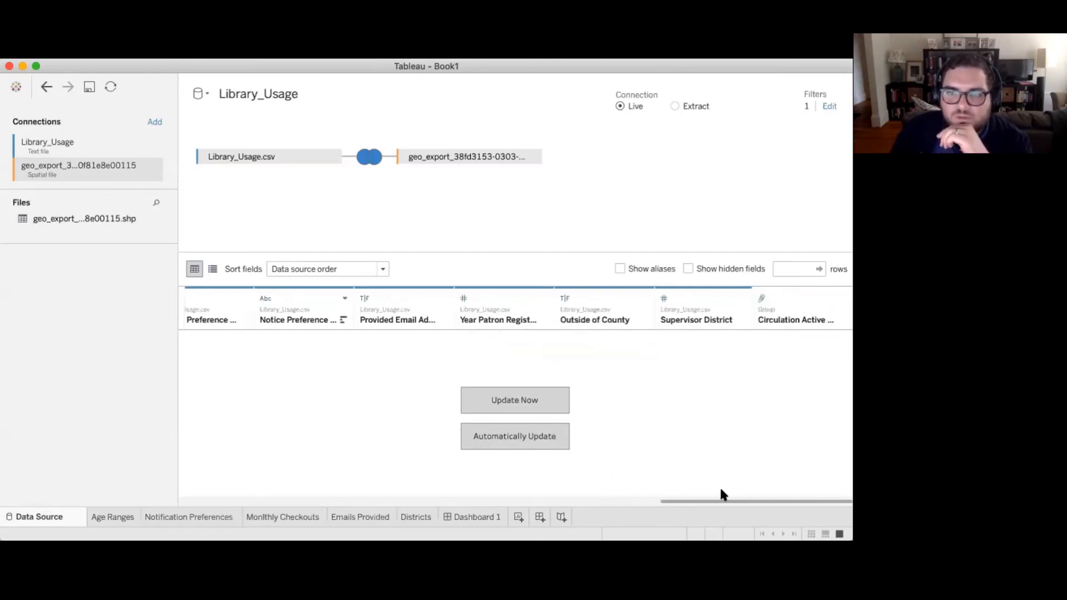
left_click(519, 390)
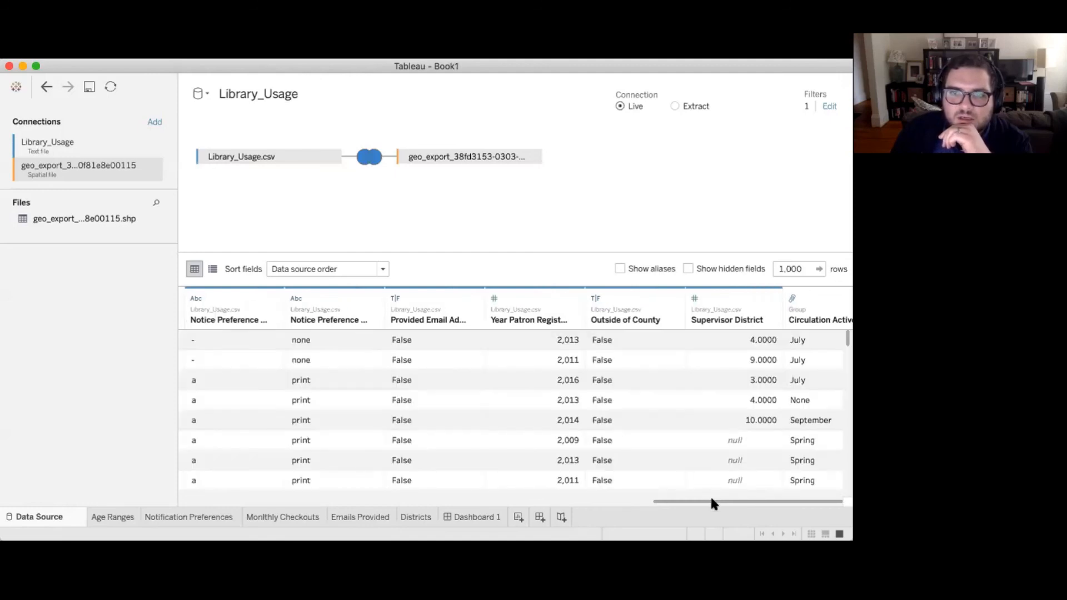
Step: Change the Circulation Active Month field's data type from String to Date and update the data preview
left_click_drag(757, 500, 607, 502)
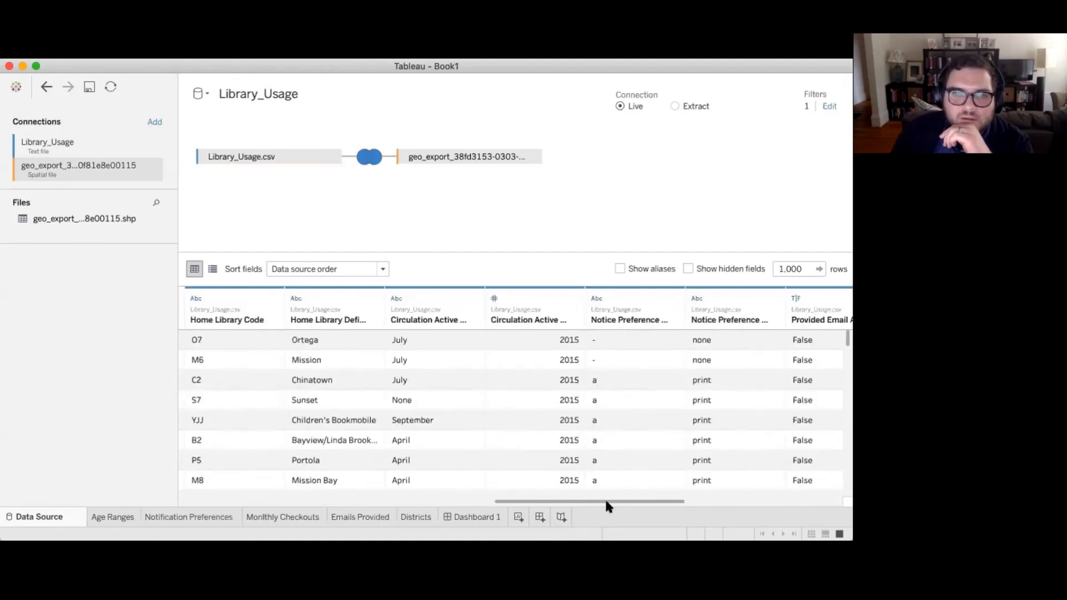
left_click(444, 315)
left_click(397, 297)
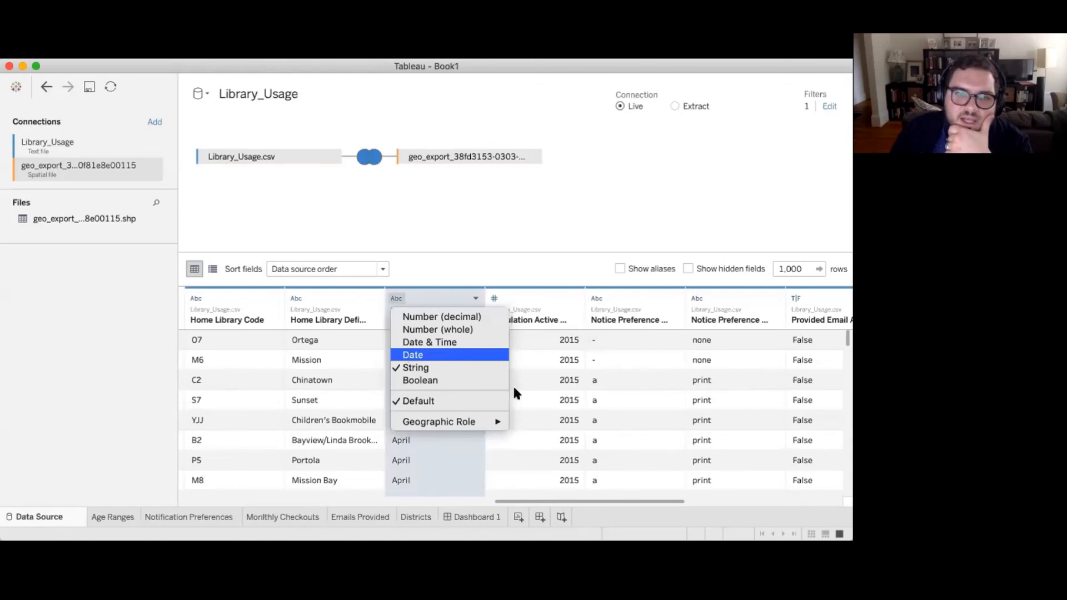
left_click(575, 416)
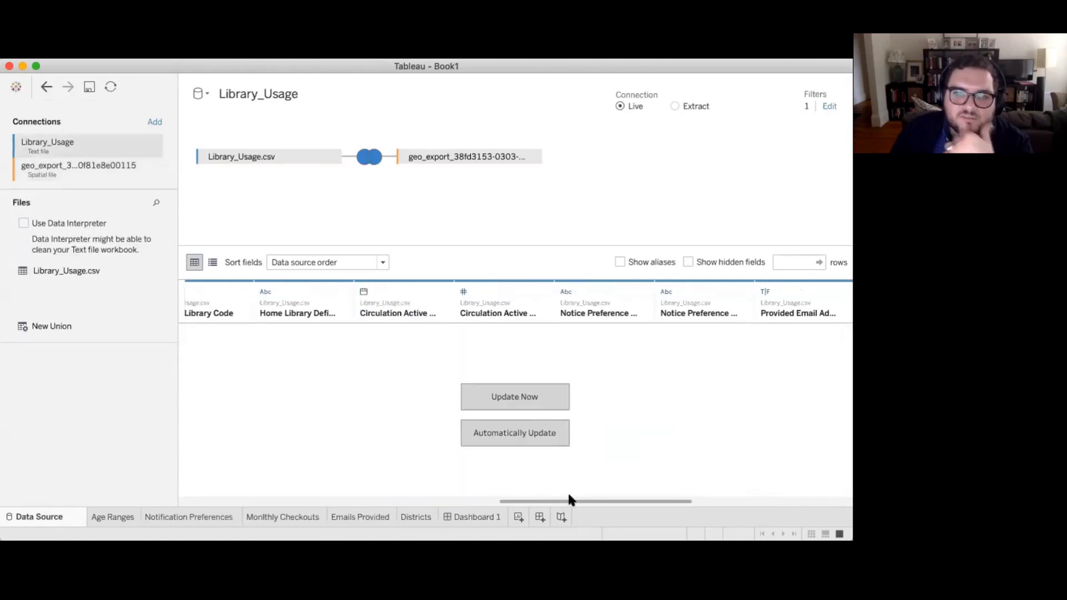
left_click(549, 389)
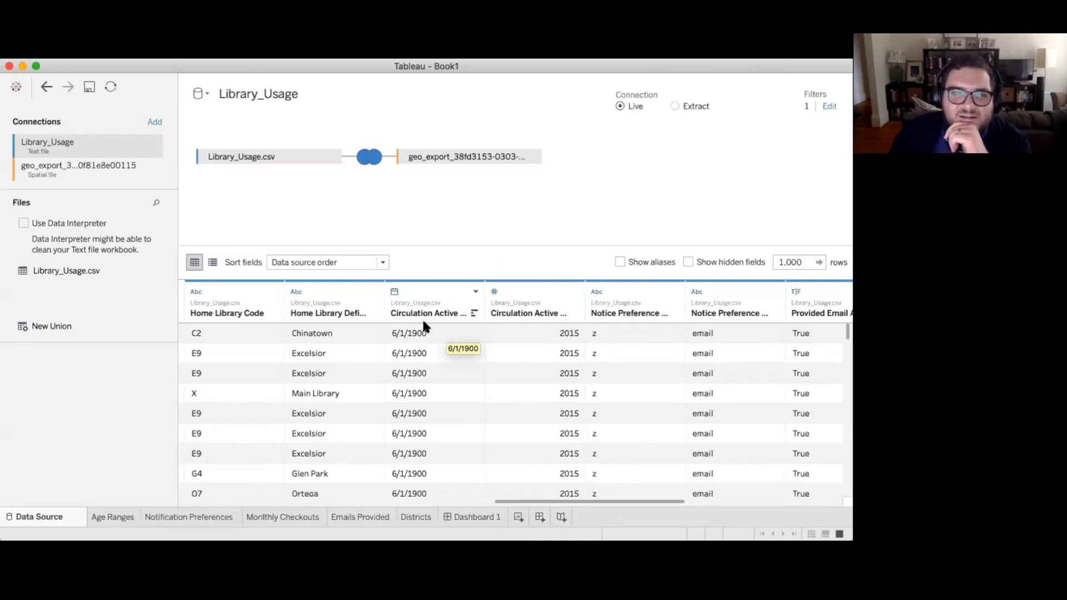
Step: Check the Monthly Checkouts chart with the date-typed month, and examine the data type and column options of Circulation Active Month in the data source
left_click(284, 517)
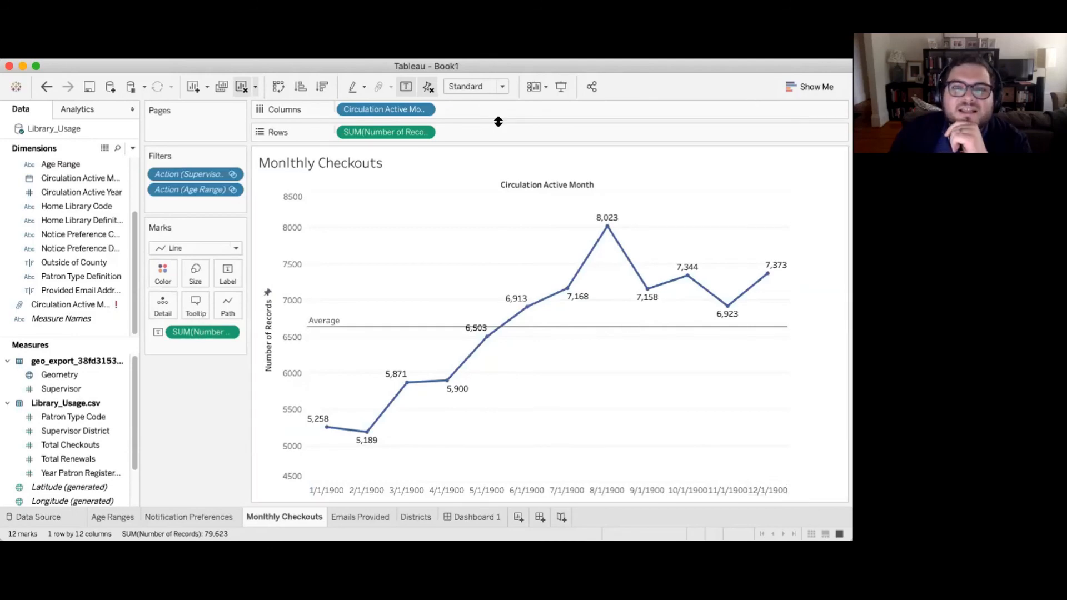
left_click(31, 516)
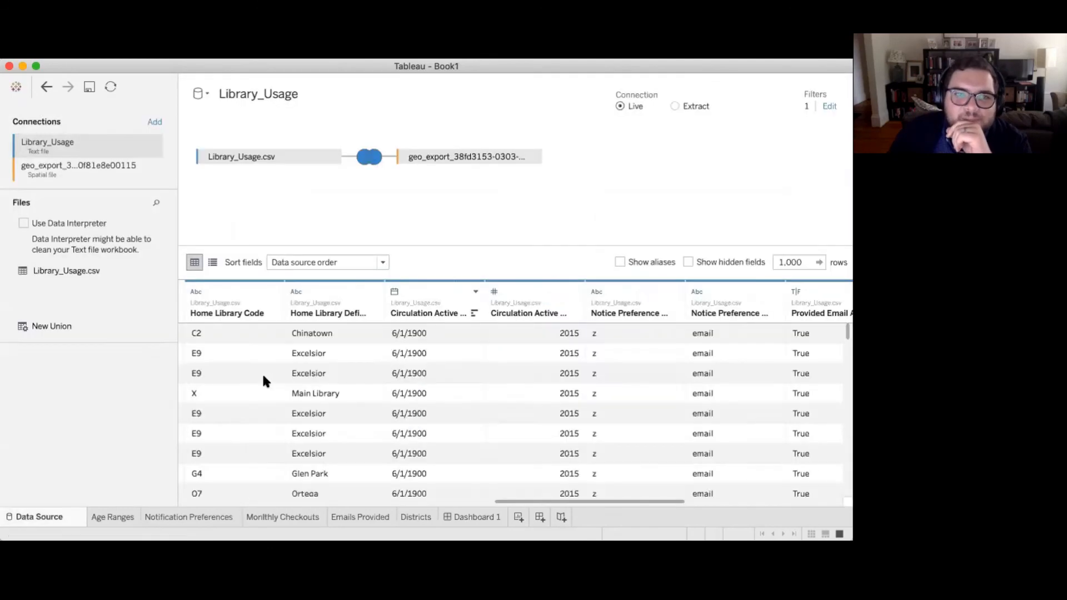
right_click(430, 308)
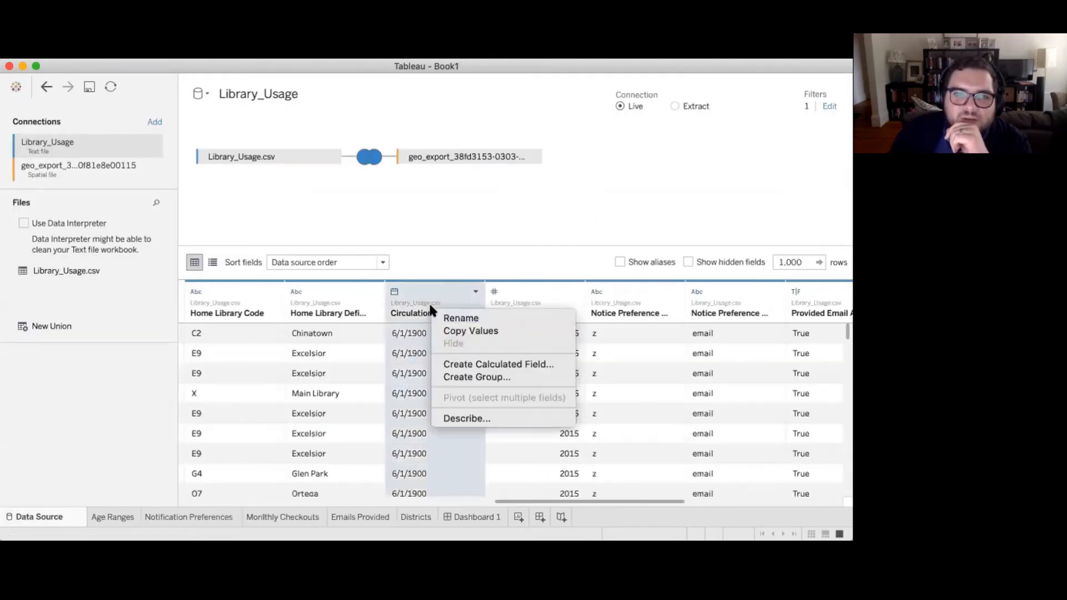
key("Escape")
left_click(394, 291)
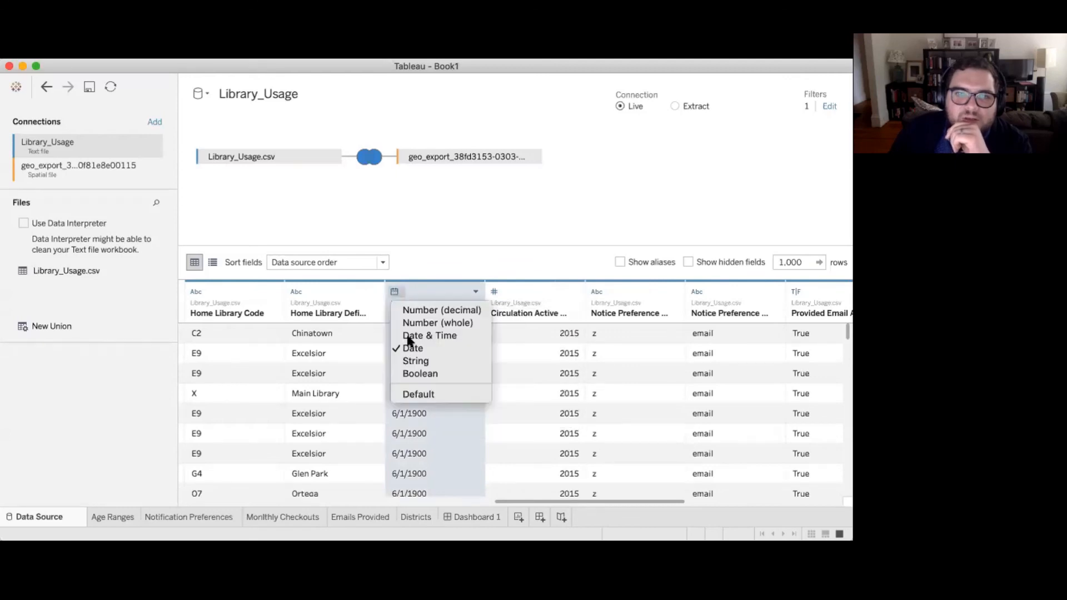
left_click(471, 294)
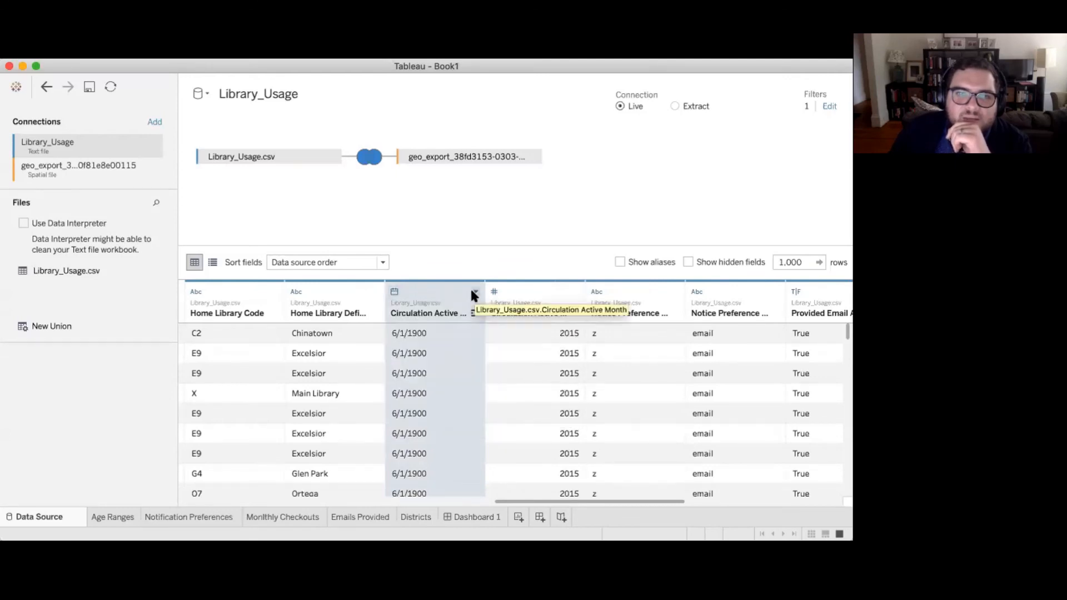
left_click(474, 294)
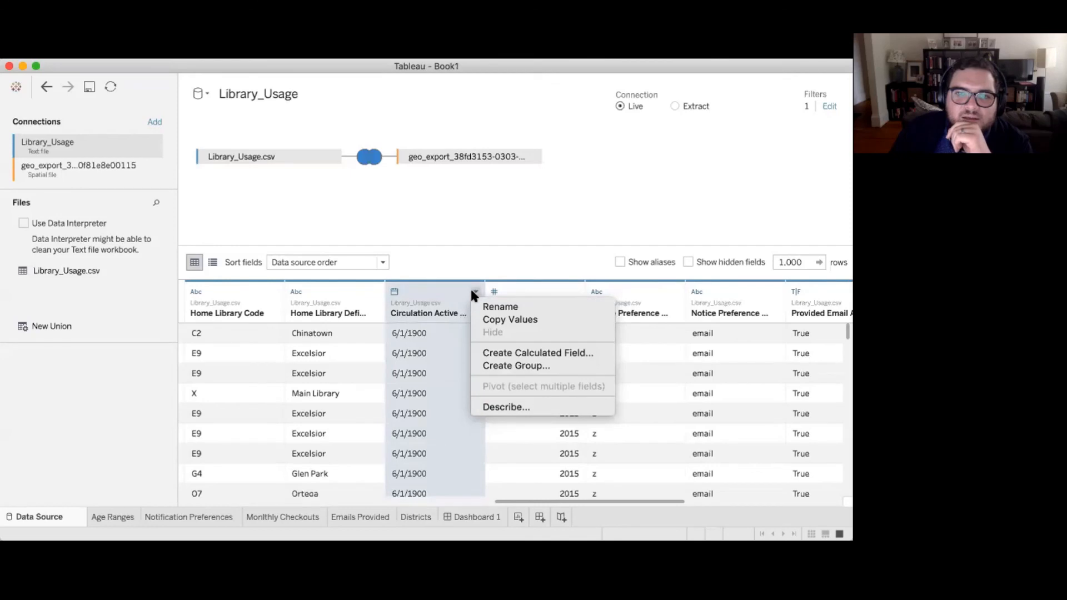
left_click(471, 293)
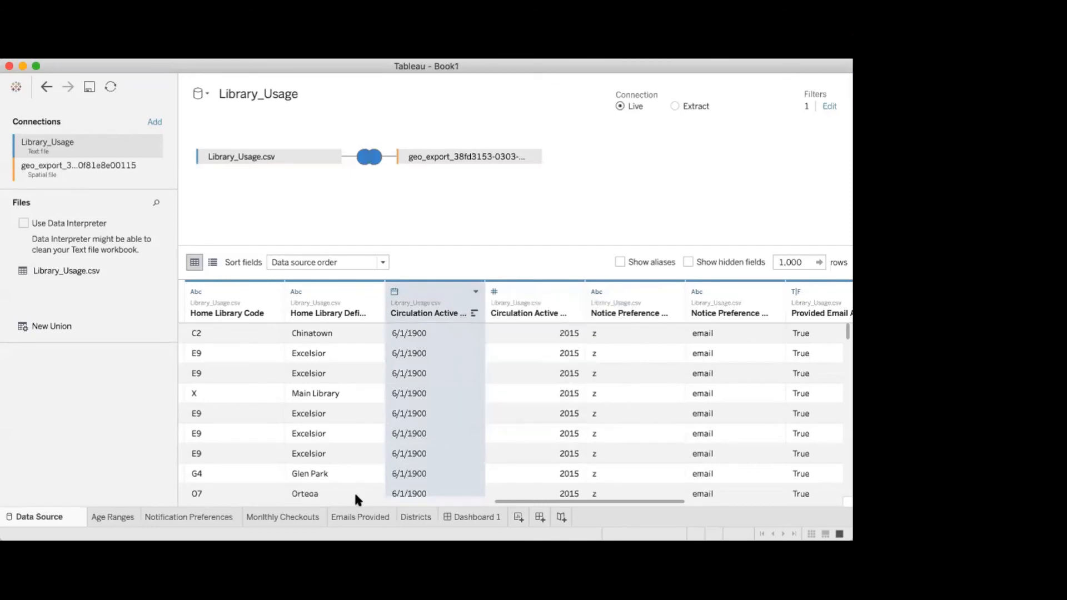
Step: Check the Monthly Checkouts chart on Dashboard 1 and return to the data source
left_click(459, 515)
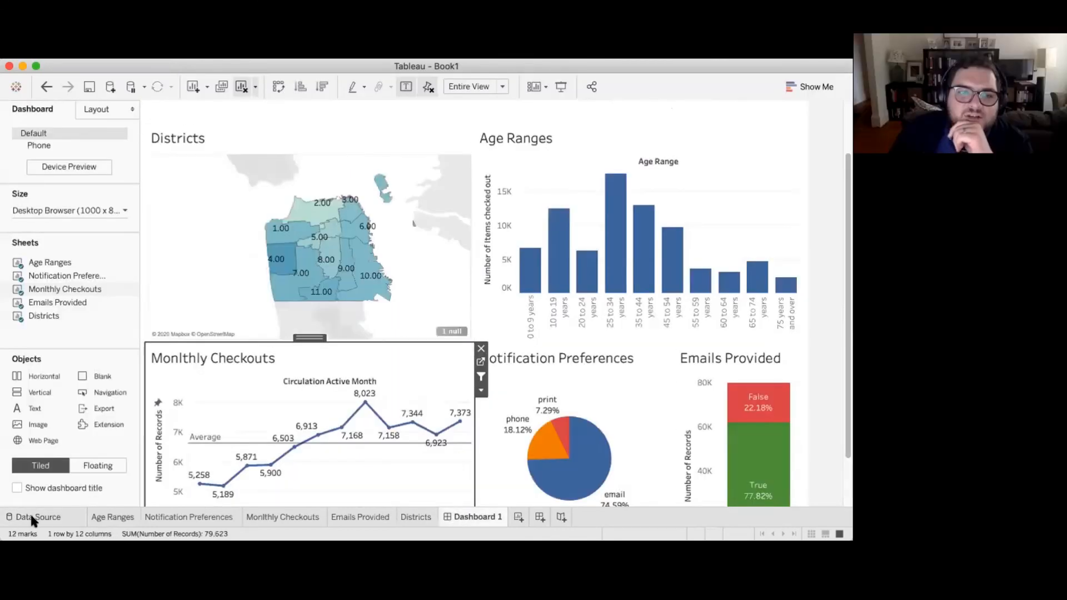
left_click(101, 518)
left_click(46, 518)
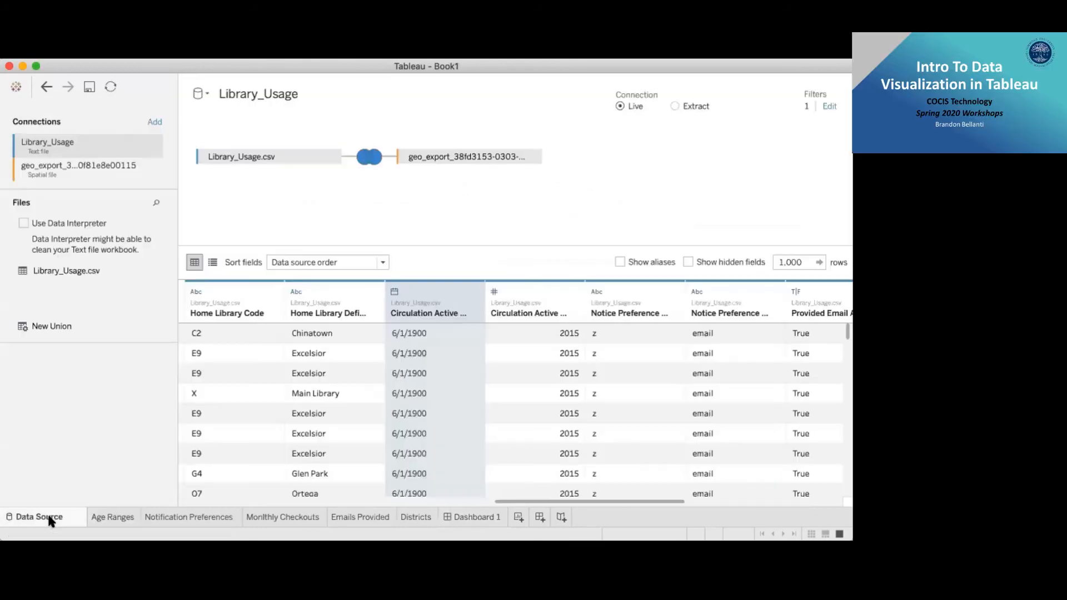
Step: Create a calculated field in the data source that extracts the month number from Circulation Active Month with the MONTH date function
left_click(475, 291)
left_click(506, 352)
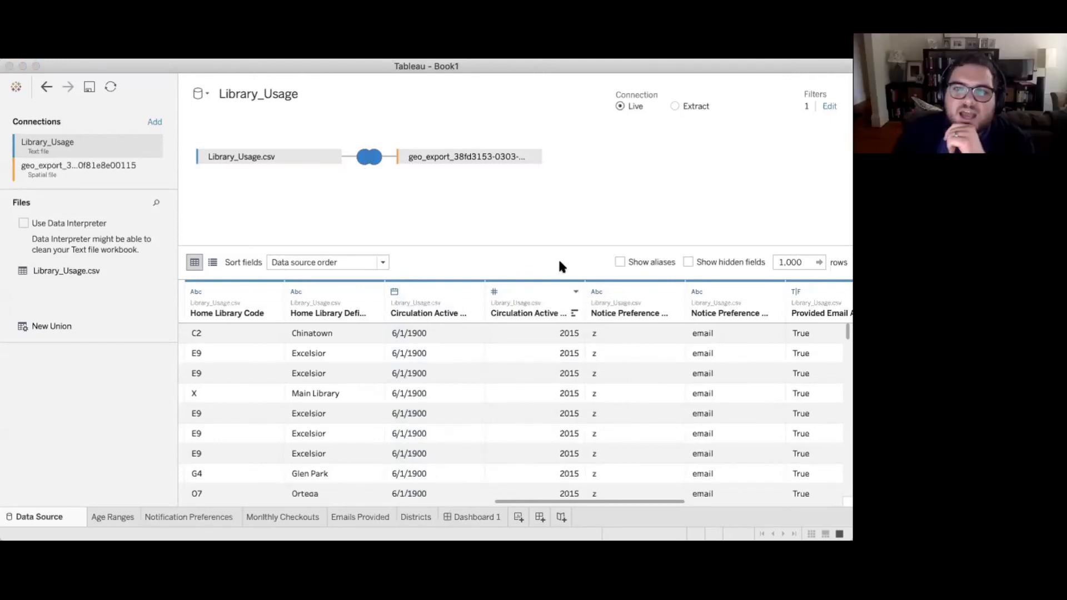
left_click(595, 184)
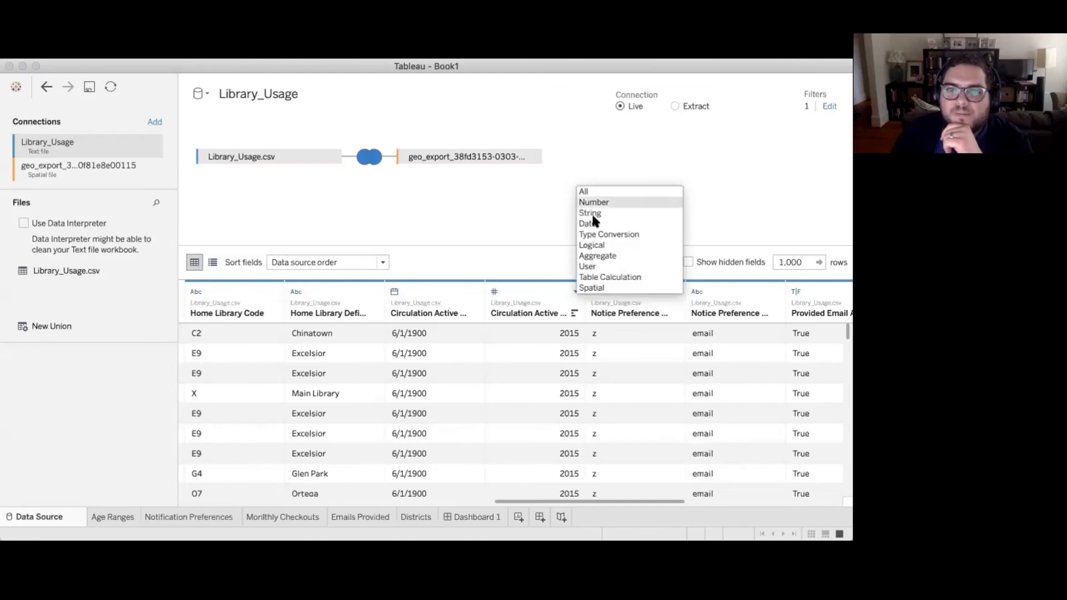
left_click(573, 222)
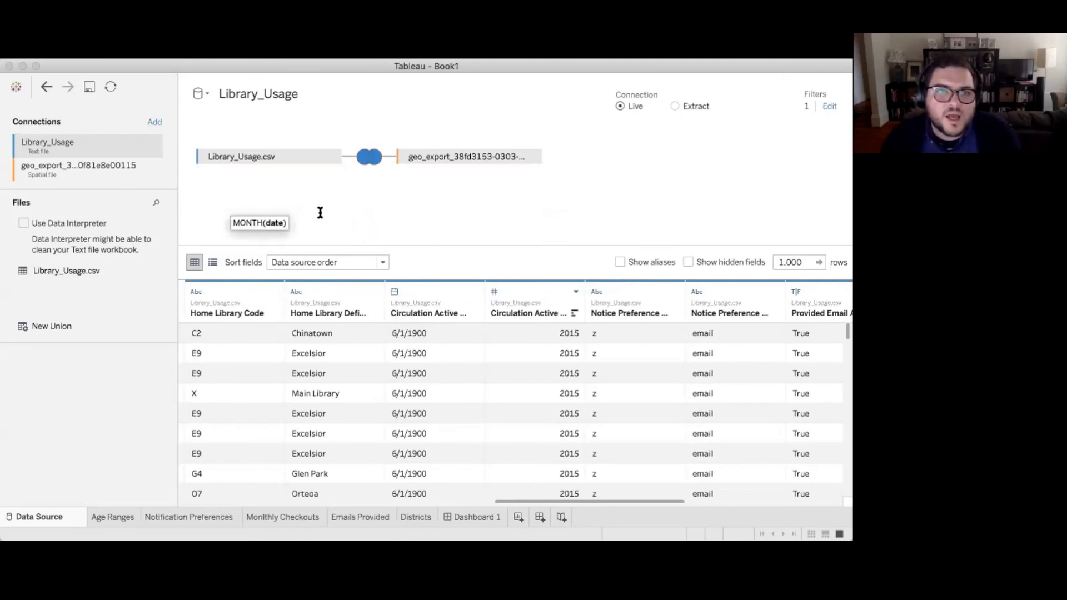
left_click(529, 342)
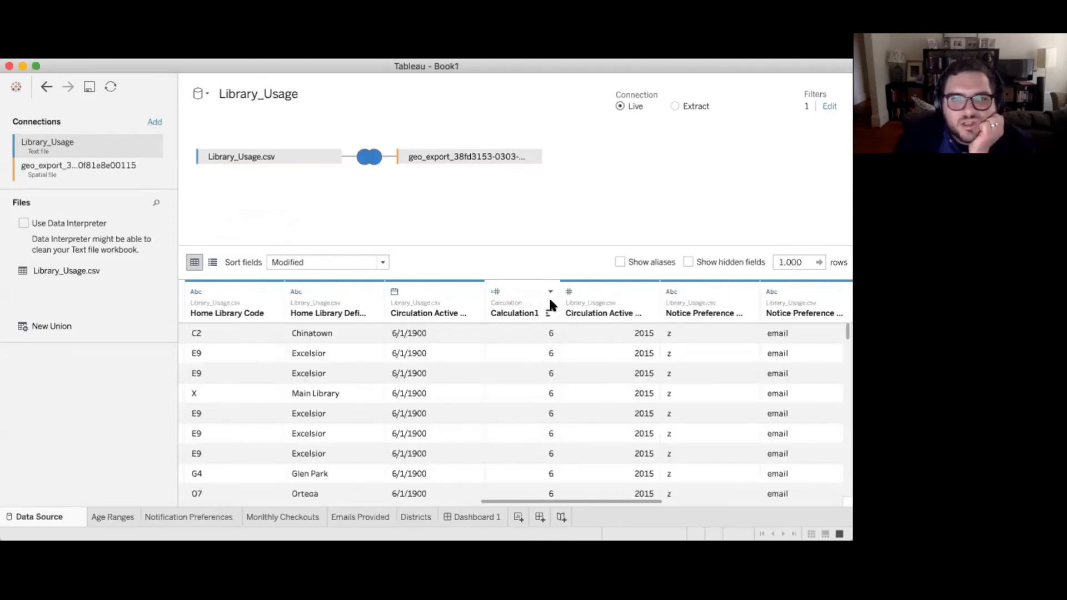
Step: Rename the new calculated field as Month and look through its values in the data preview
left_click(499, 290)
key("Escape")
double_click(512, 313)
type("Month")
key("Return")
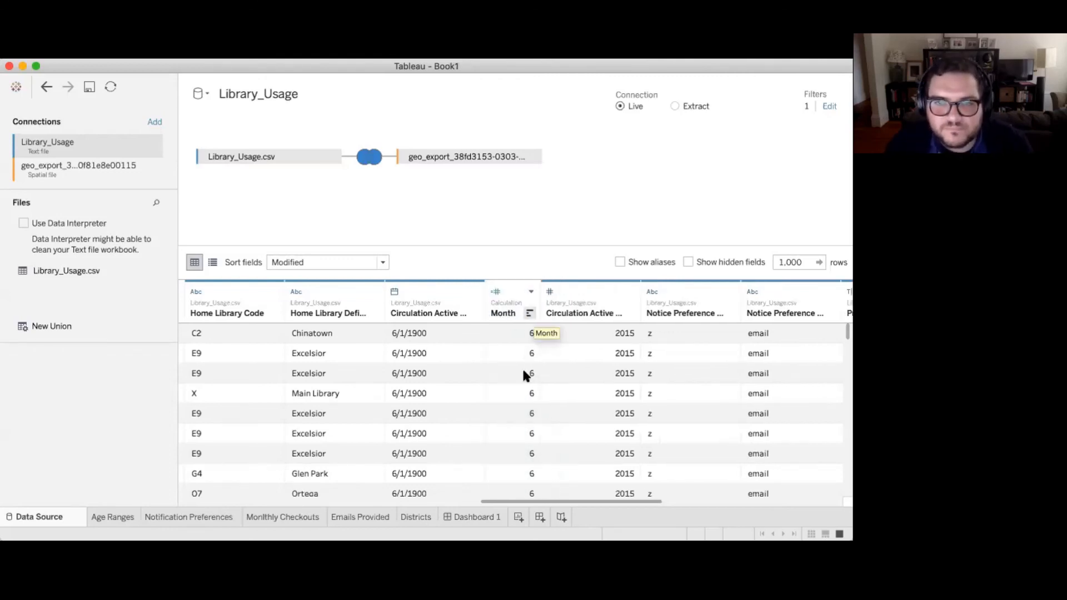
scroll(526, 349, "down", 5)
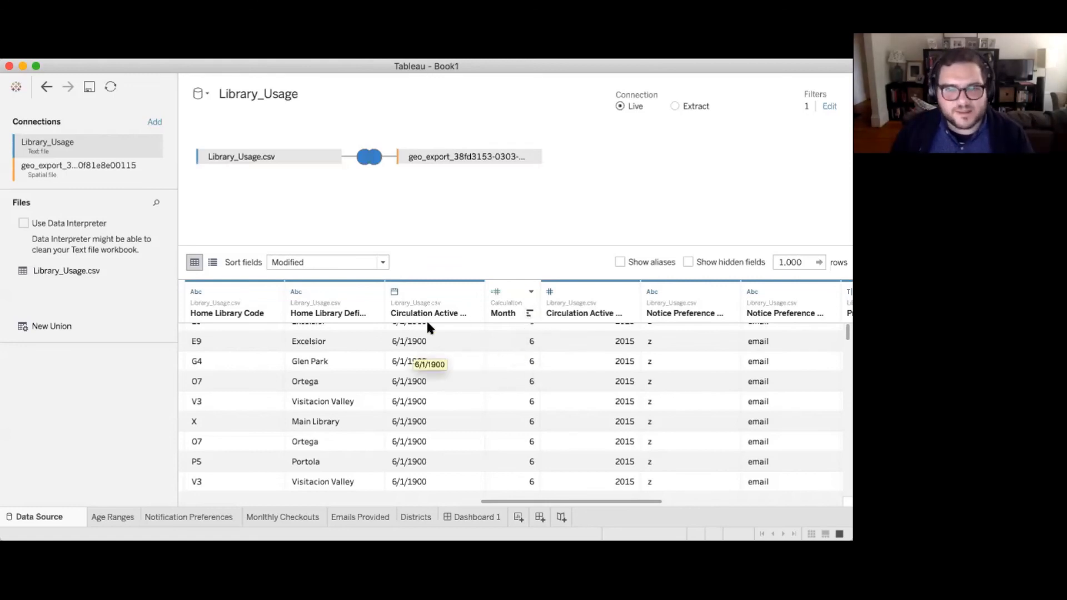
Step: Remove Circulation Active Month from Columns on the Monthly Checkouts sheet
left_click(261, 517)
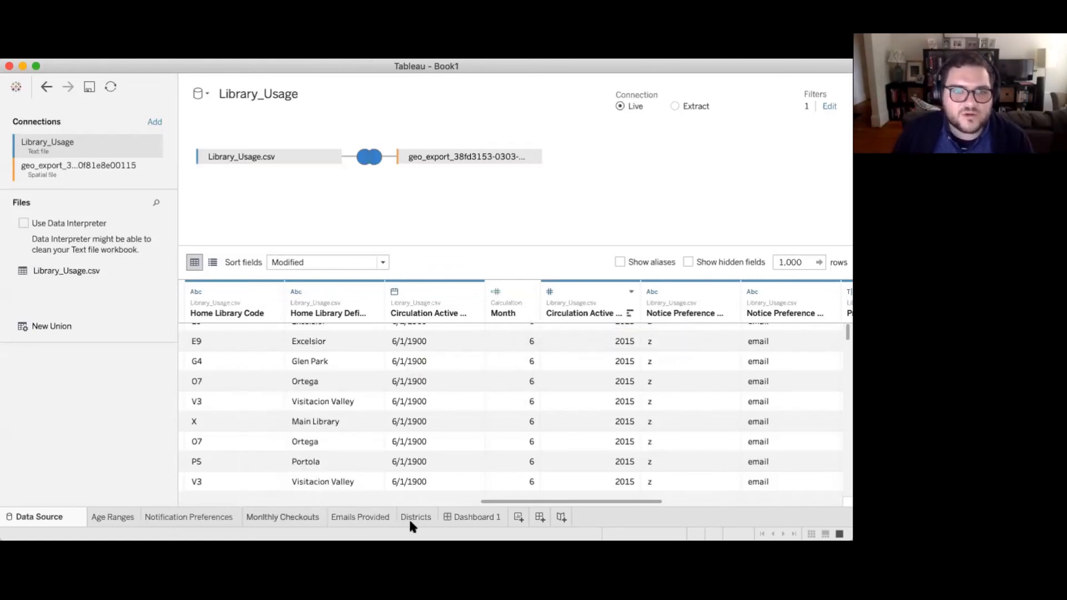
left_click_drag(398, 109, 216, 421)
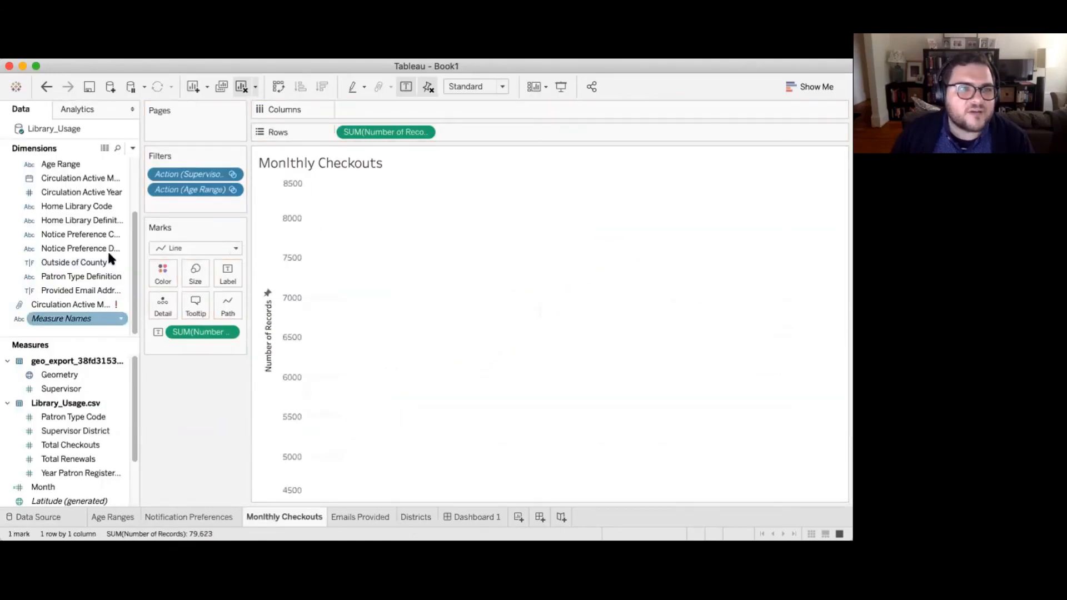
Step: Place the calculated Month field on Columns of the Monthly Checkouts sheet and convert it from a sum to a dimension
scroll(89, 252, "up", 3)
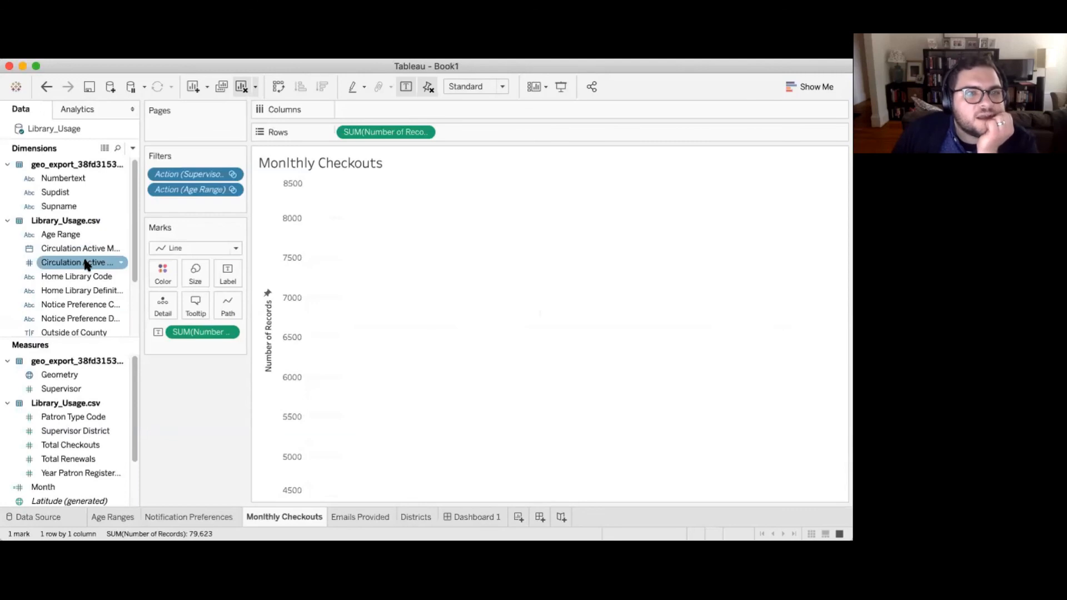
scroll(86, 262, "down", 3)
scroll(86, 267, "down", 2)
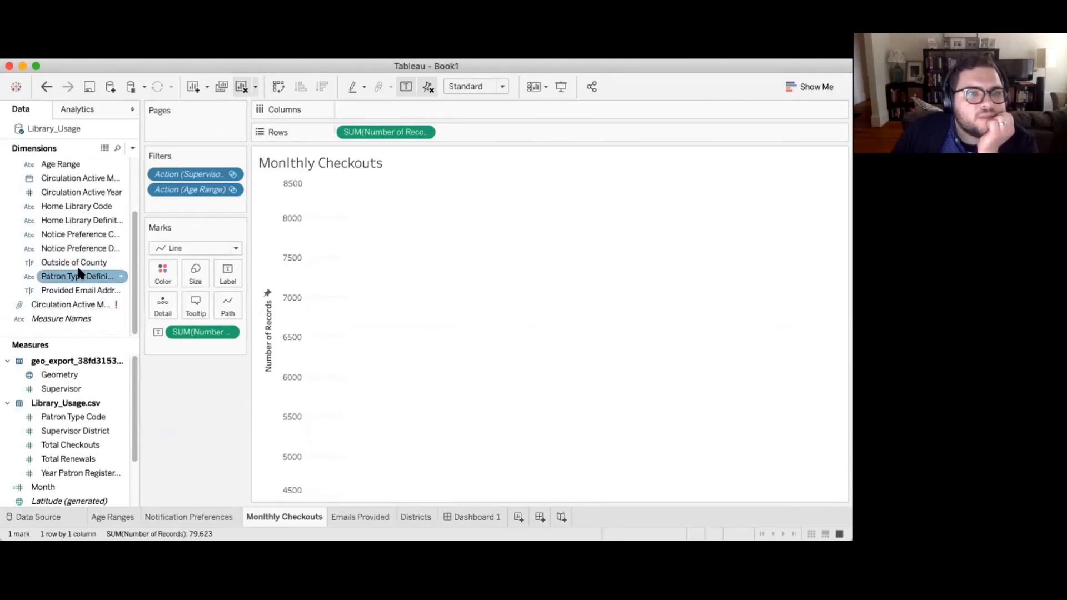
scroll(80, 272, "up", 3)
scroll(79, 272, "up", 2)
scroll(79, 272, "down", 3)
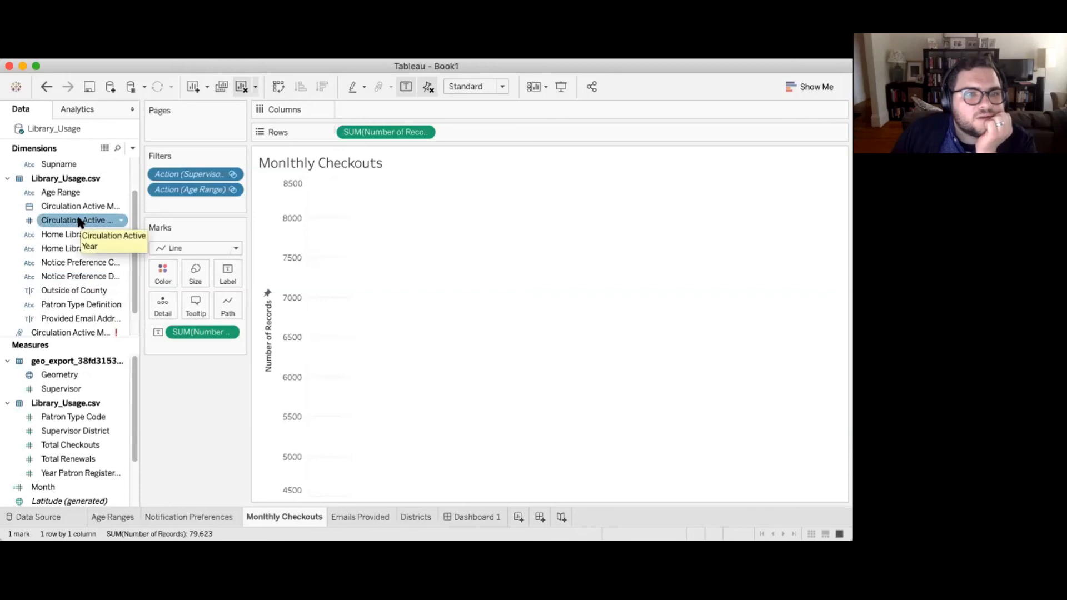
scroll(85, 233, "down", 2)
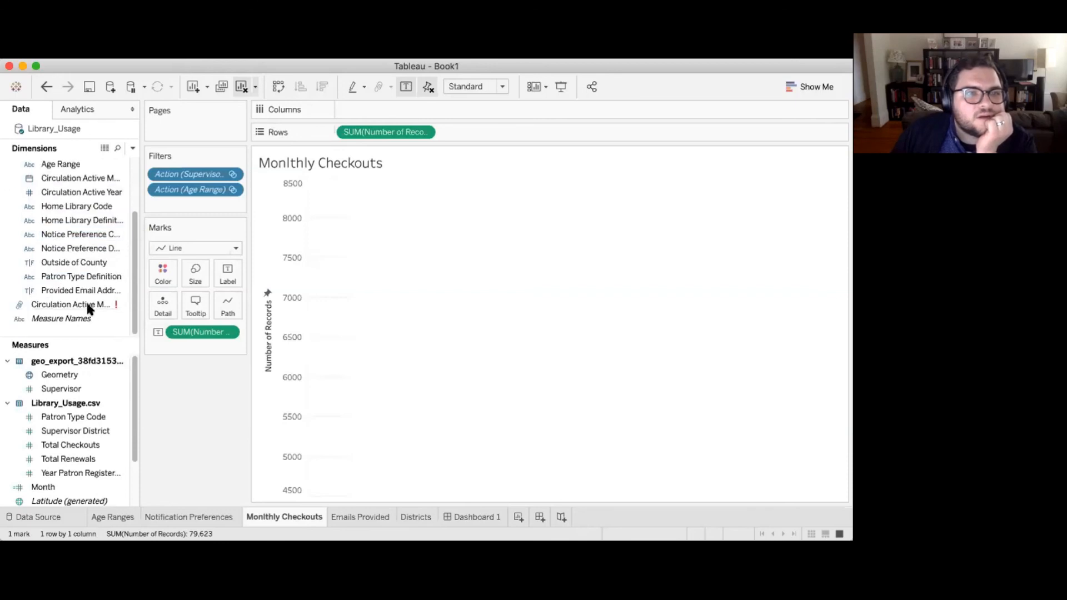
mouse_move(87, 304)
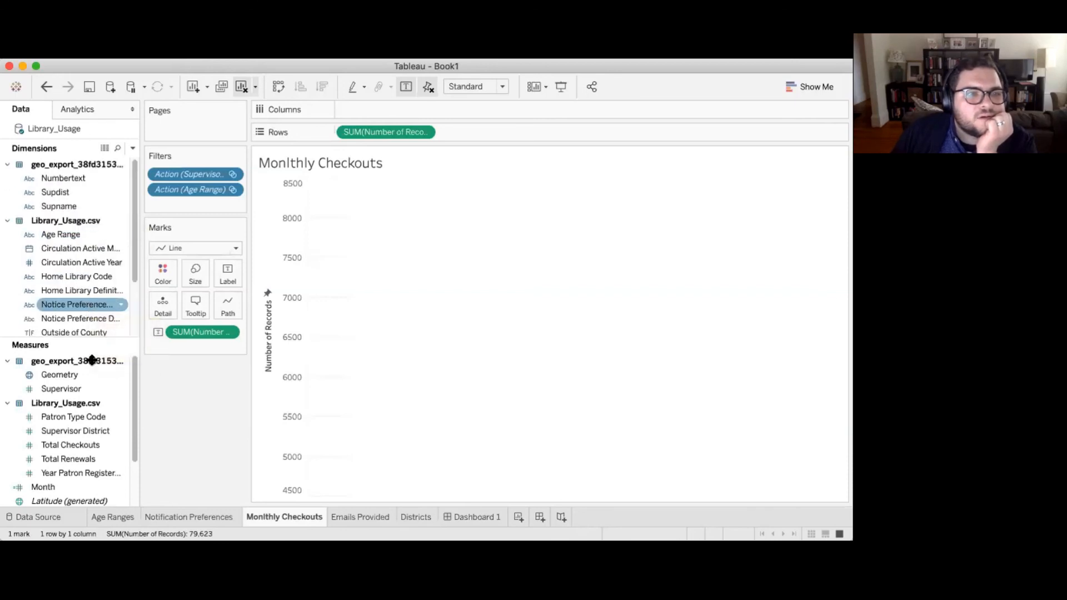
scroll(78, 472, "down", 3)
left_click_drag(43, 445, 383, 111)
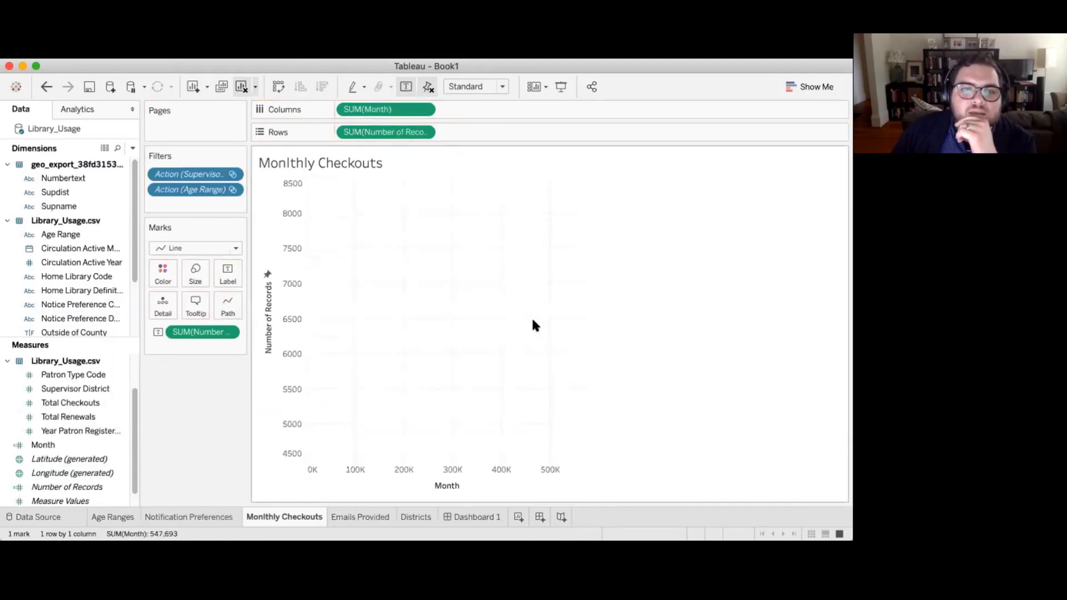
left_click(424, 109)
left_click(404, 212)
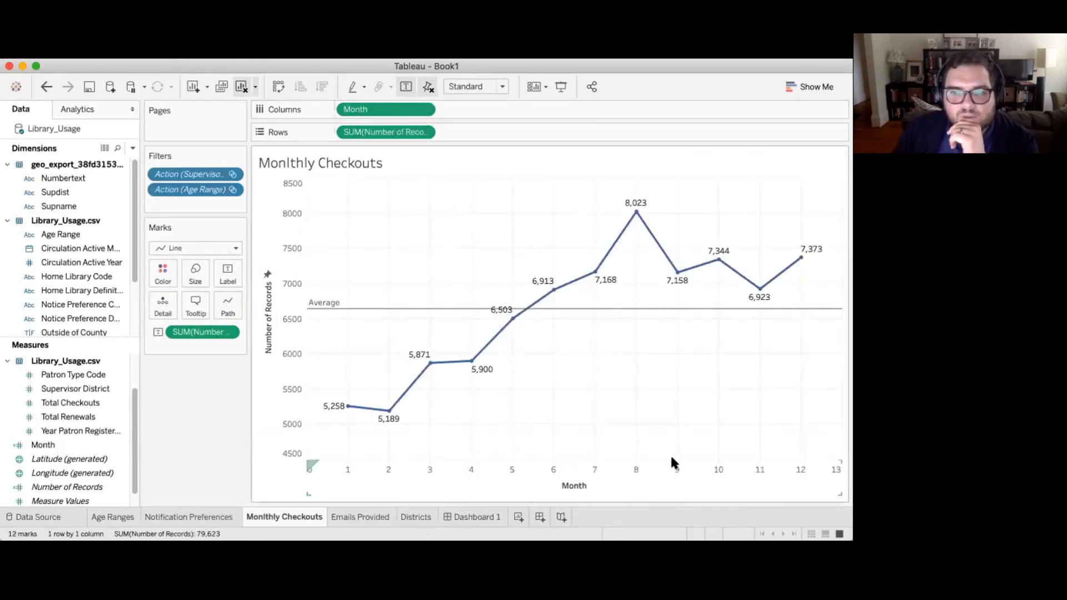
left_click(817, 87)
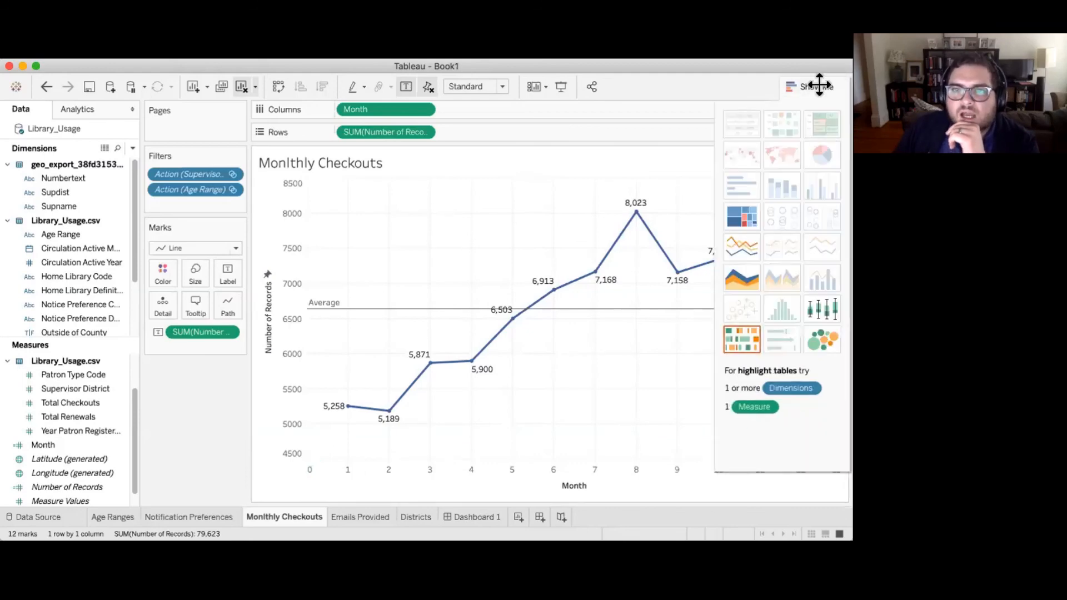
Step: Add Month as a range-of-values filter from 1 to 12 and show its filter control beside the chart
left_click_drag(407, 110, 217, 200)
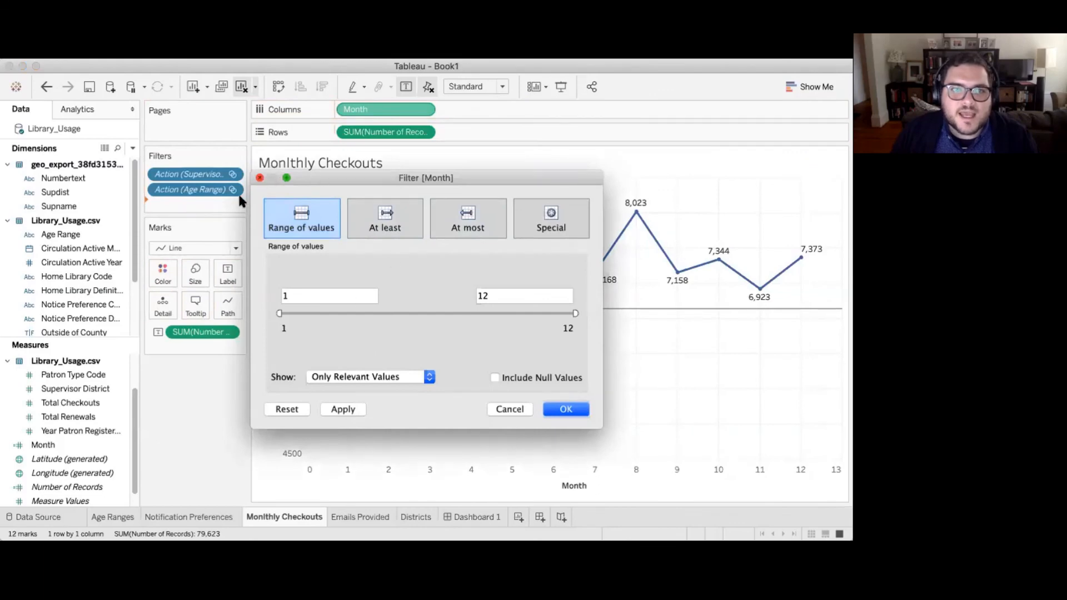
key("Return")
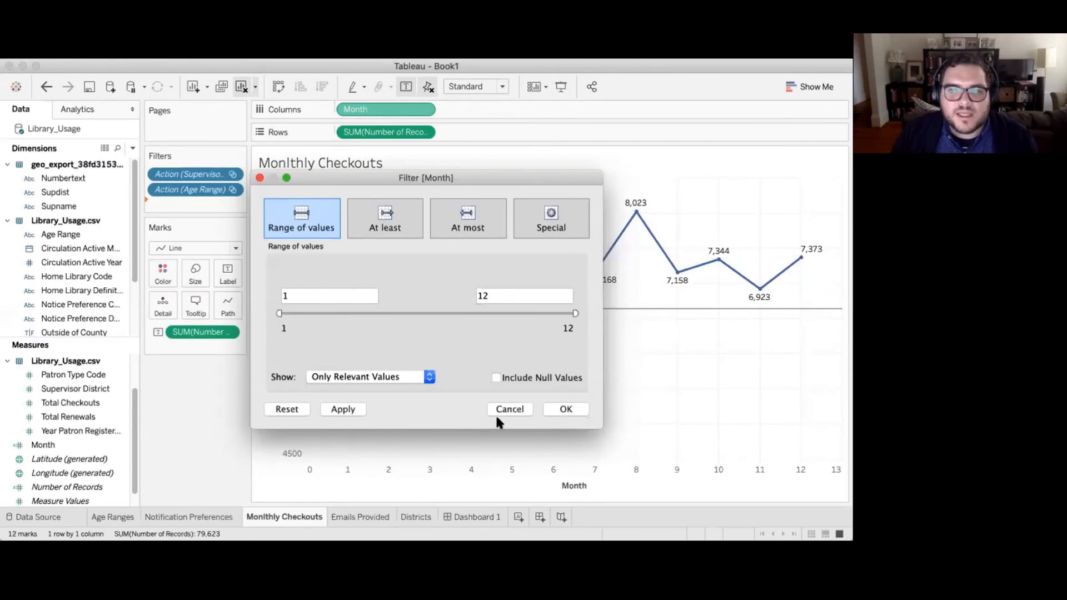
left_click(562, 407)
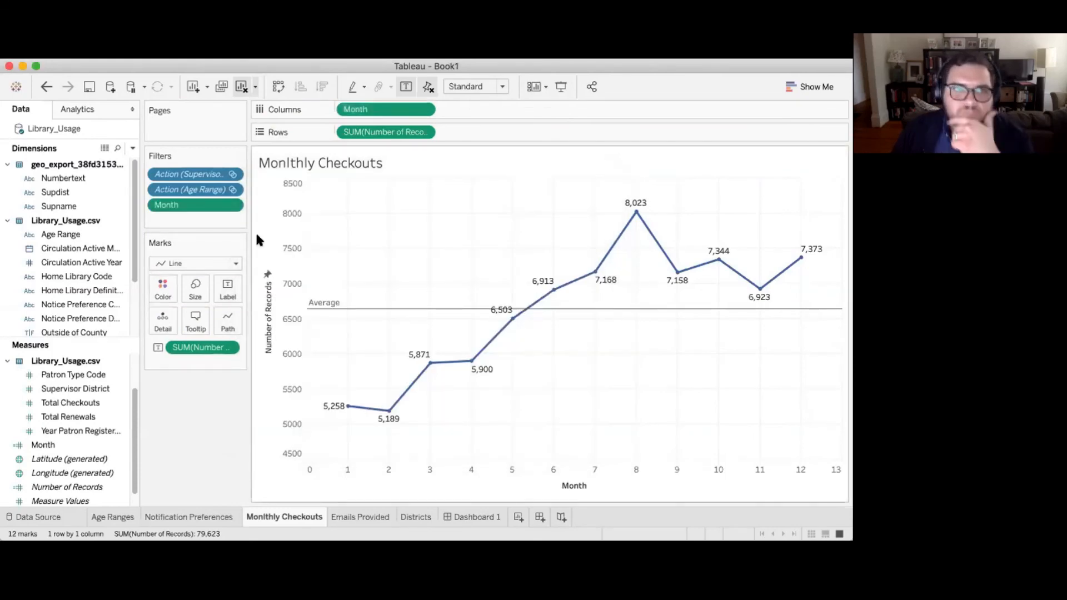
right_click(210, 205)
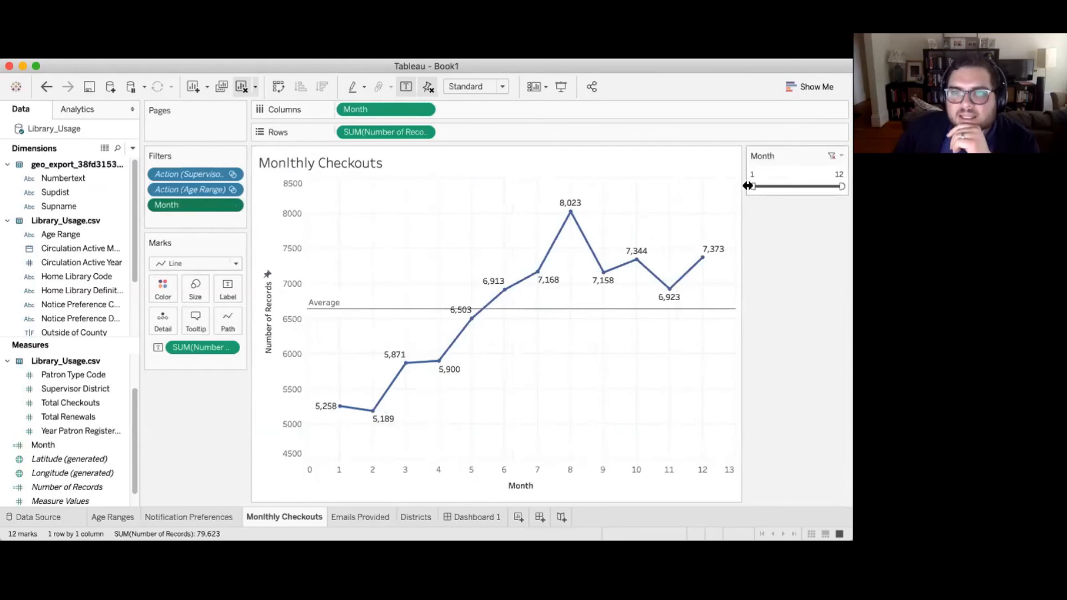
Step: Narrow the Month filter range to 5–12, 3–8 and 4–8, and restore the full range 1–12
left_click_drag(748, 185, 782, 188)
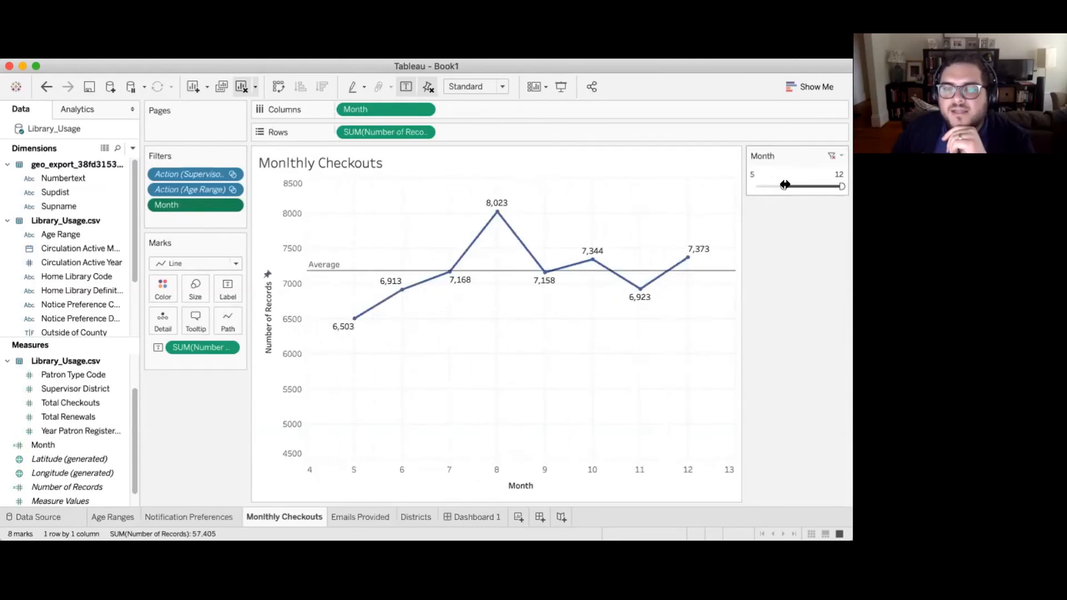
mouse_move(784, 185)
left_mouse_down()
mouse_move(770, 189)
mouse_move(811, 185)
mouse_move(797, 190)
left_mouse_up()
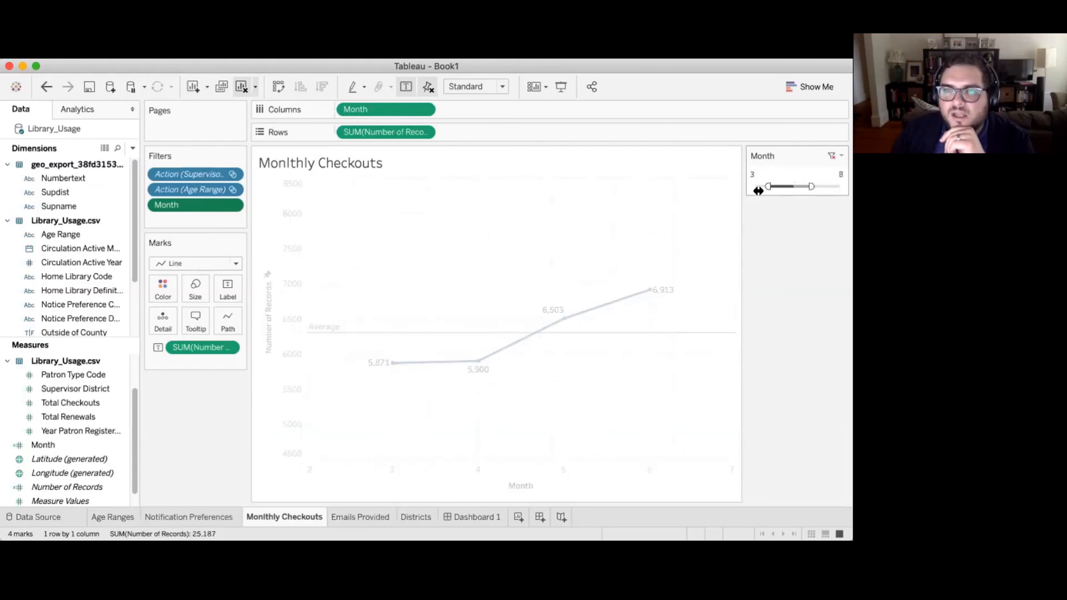
left_click_drag(769, 186, 809, 199)
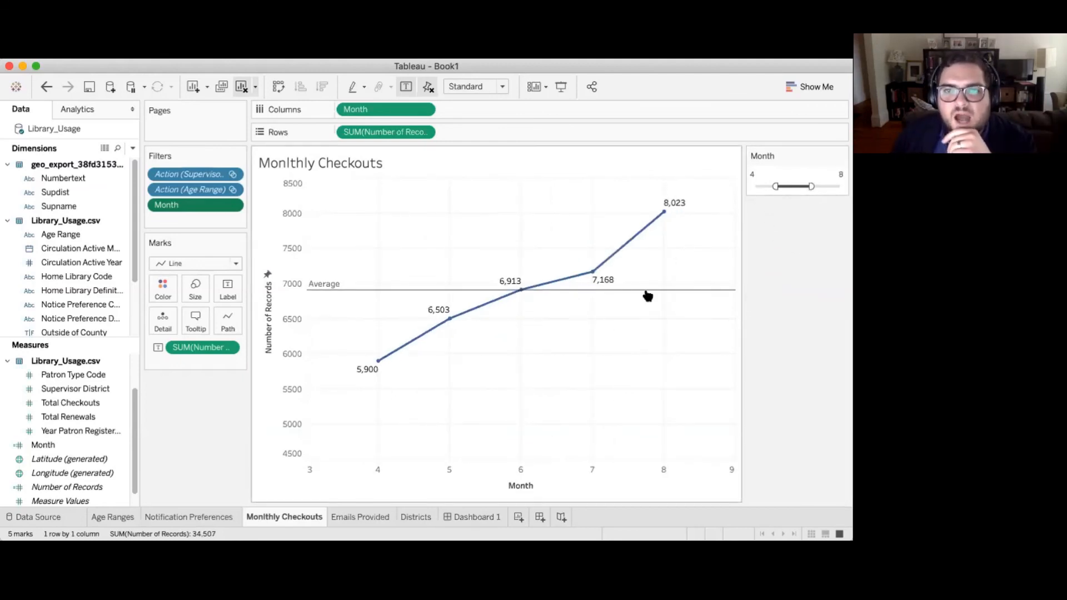
left_click_drag(775, 186, 844, 167)
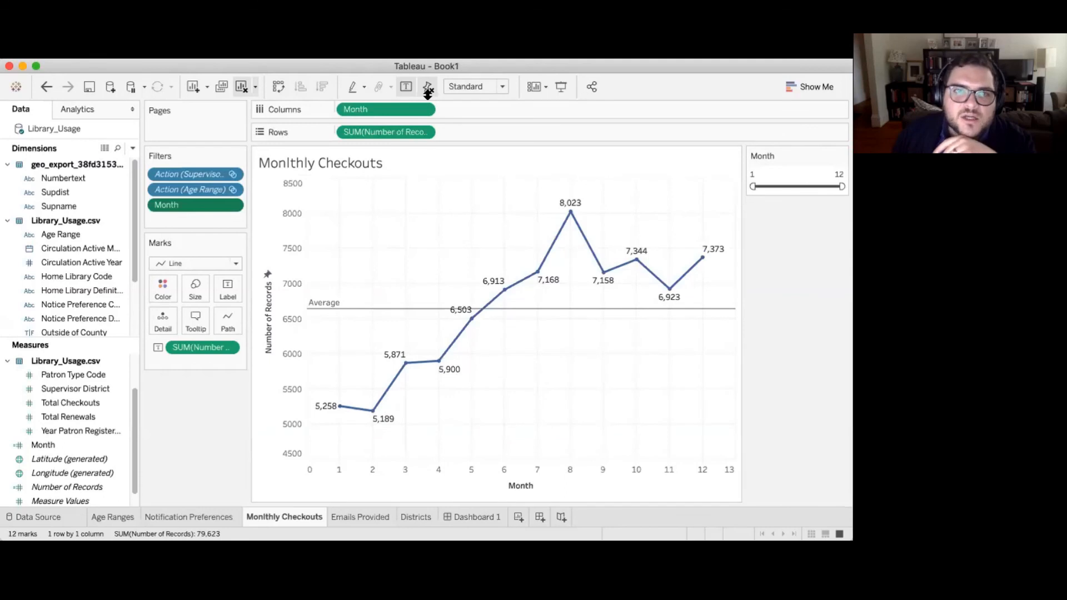
Step: Remove the calculated Month field from both Columns and Filters on the Monthly Checkouts sheet
left_click_drag(388, 121, 200, 392)
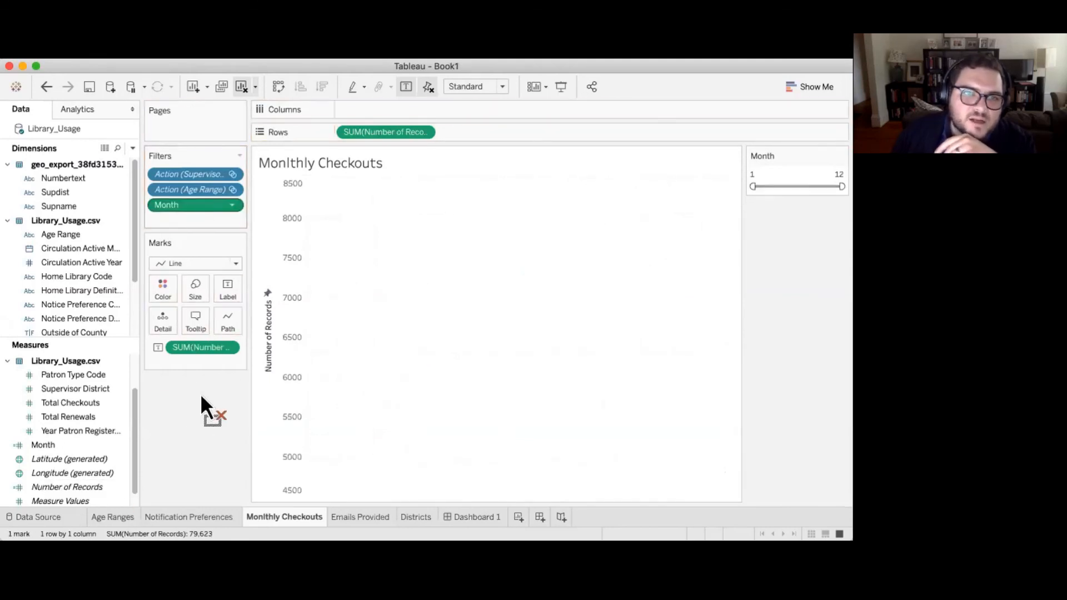
left_click_drag(91, 317, 83, 333)
scroll(72, 300, "down", 3)
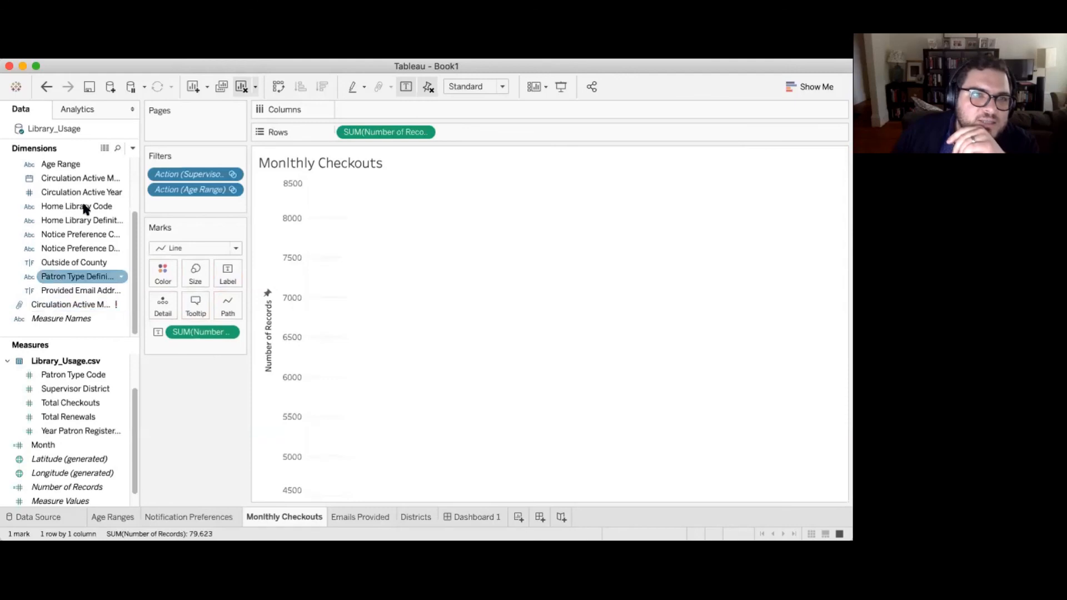
Step: Place Circulation Active Month on Columns of the Monthly Checkouts sheet and expand it from year to quarter
scroll(89, 209, "up", 3)
left_click_drag(84, 244, 386, 113)
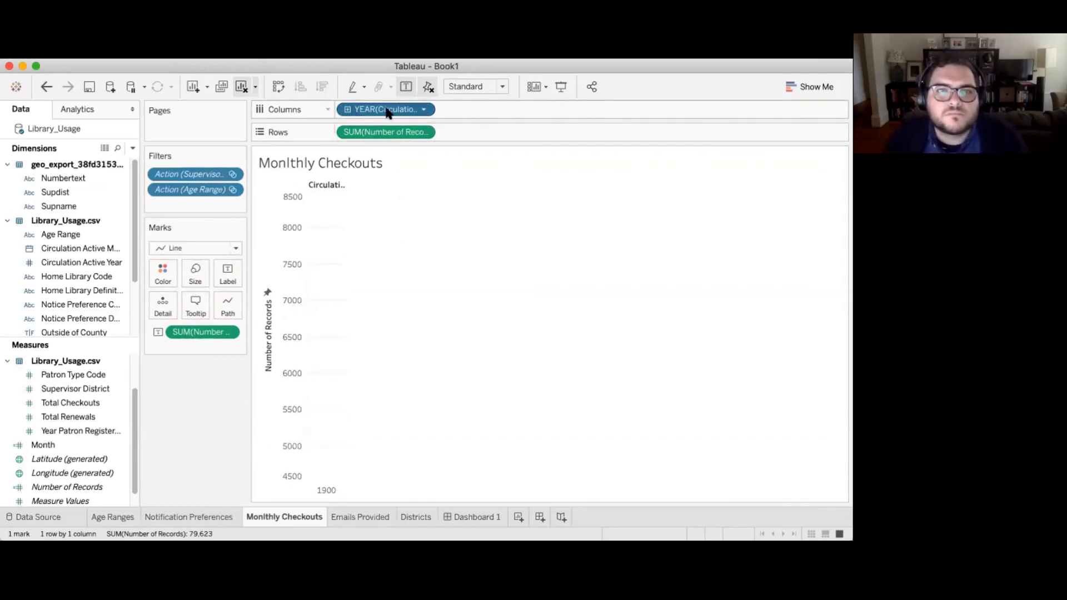
left_click(348, 109)
left_click(425, 109)
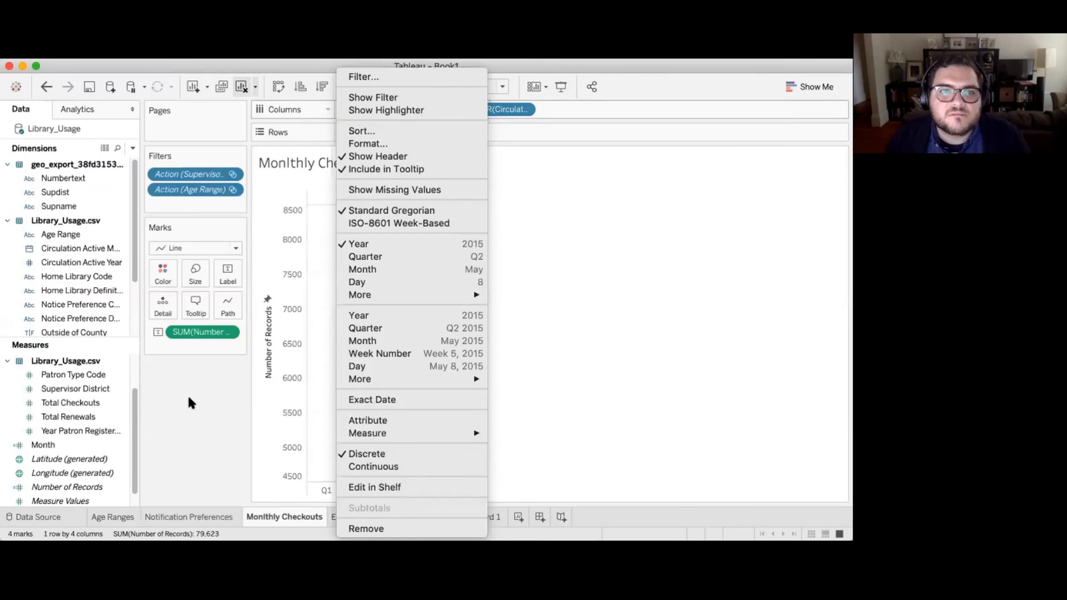
left_click(491, 222)
left_click(527, 110)
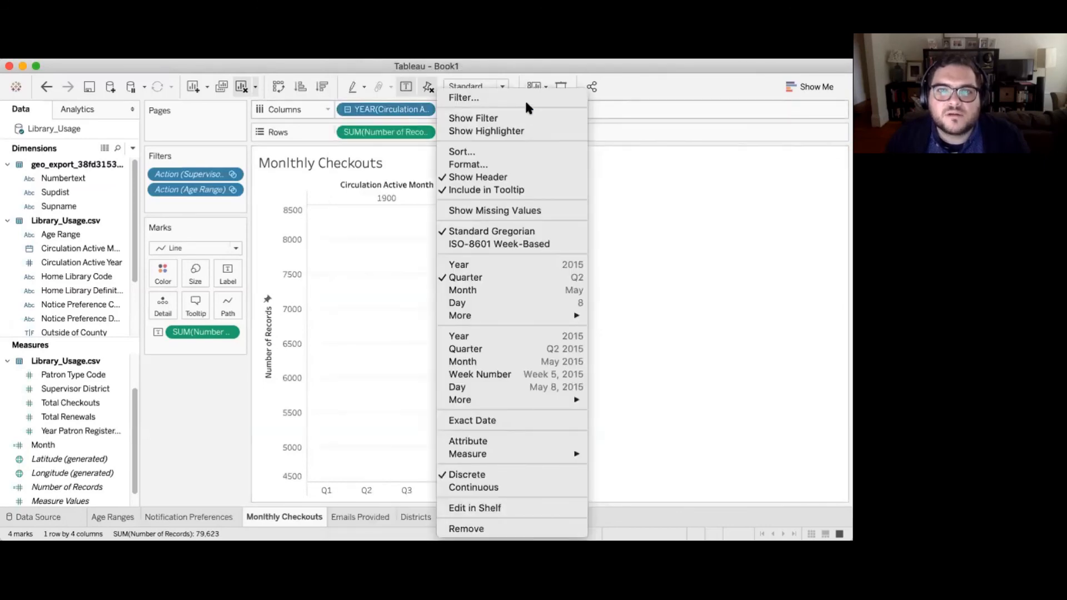
left_click(525, 98)
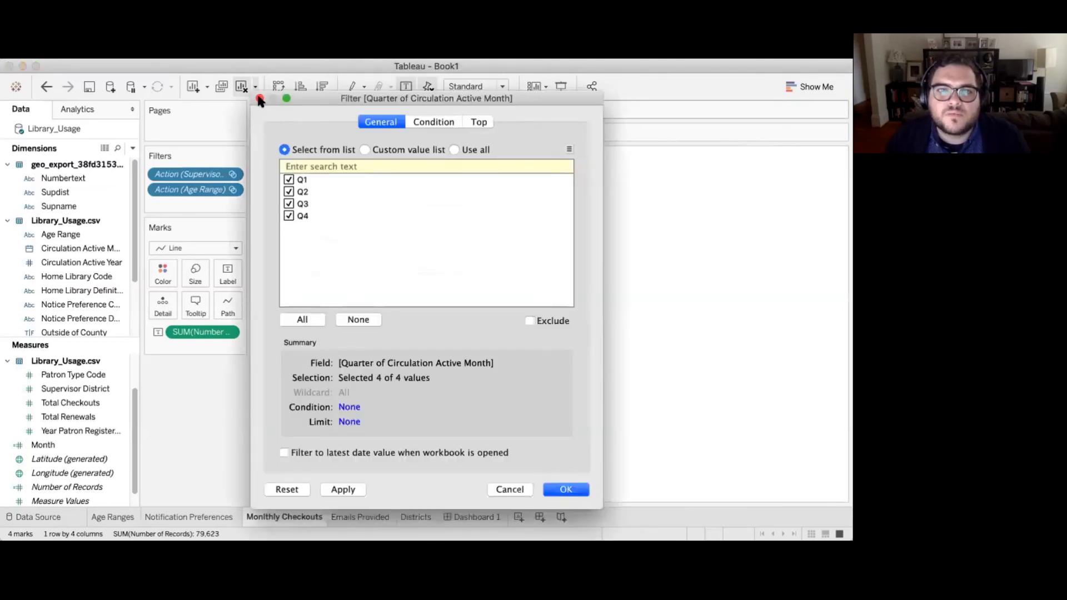
left_click(260, 100)
Step: Expand Circulation Active Month to month level and reduce Columns to a single discrete Month field
left_click(447, 109)
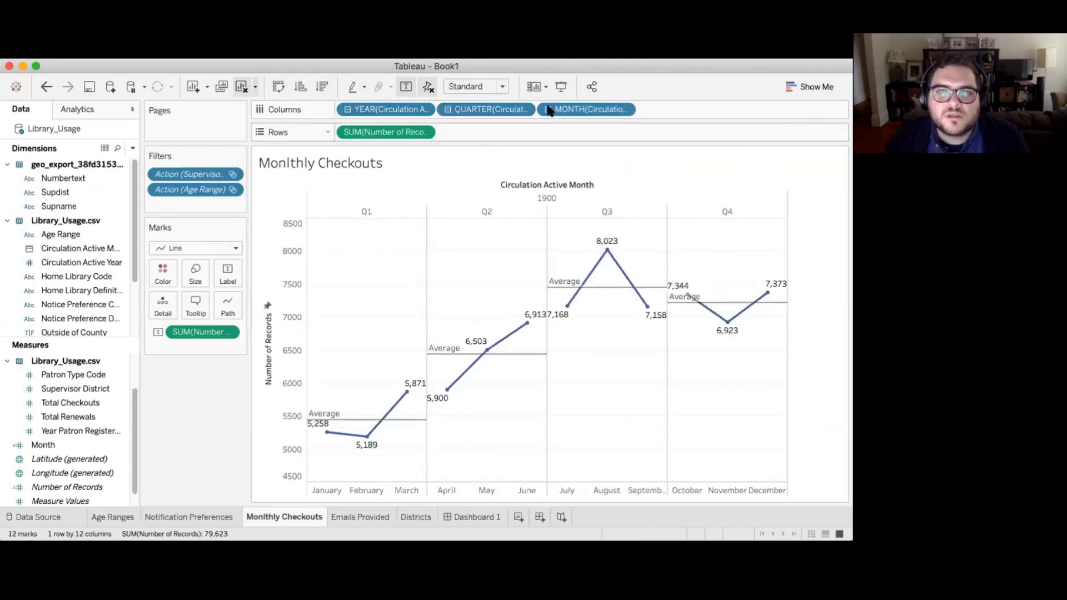
left_click(625, 109)
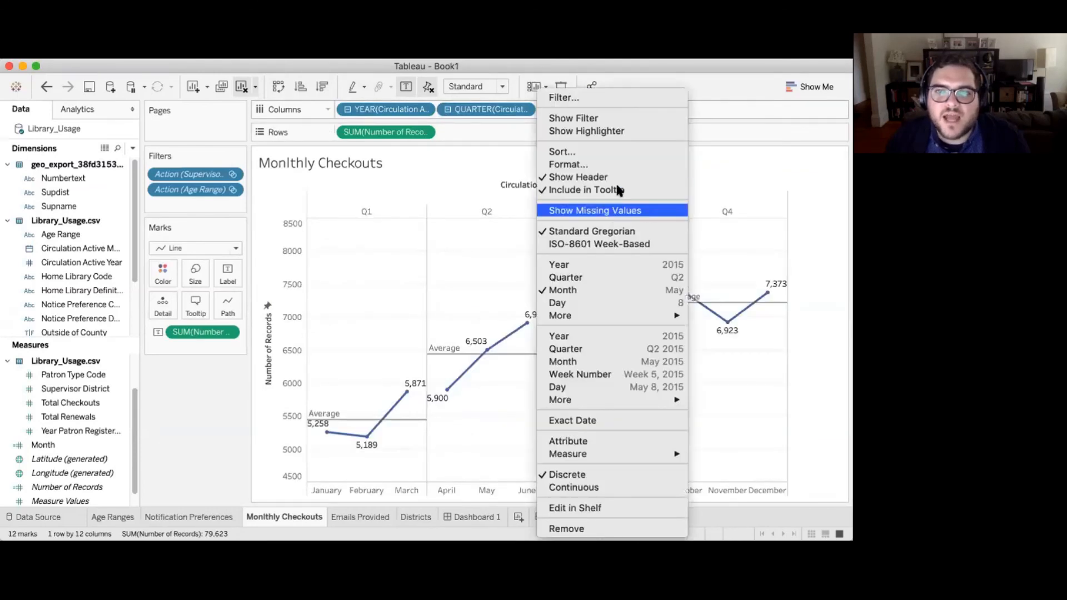
left_click(605, 288)
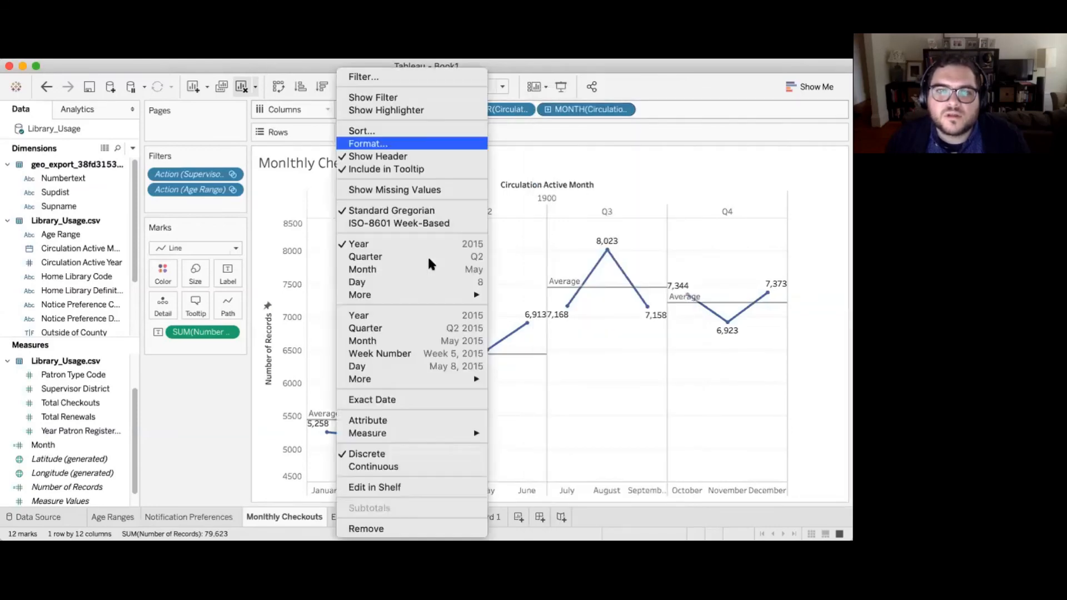
left_click(425, 266)
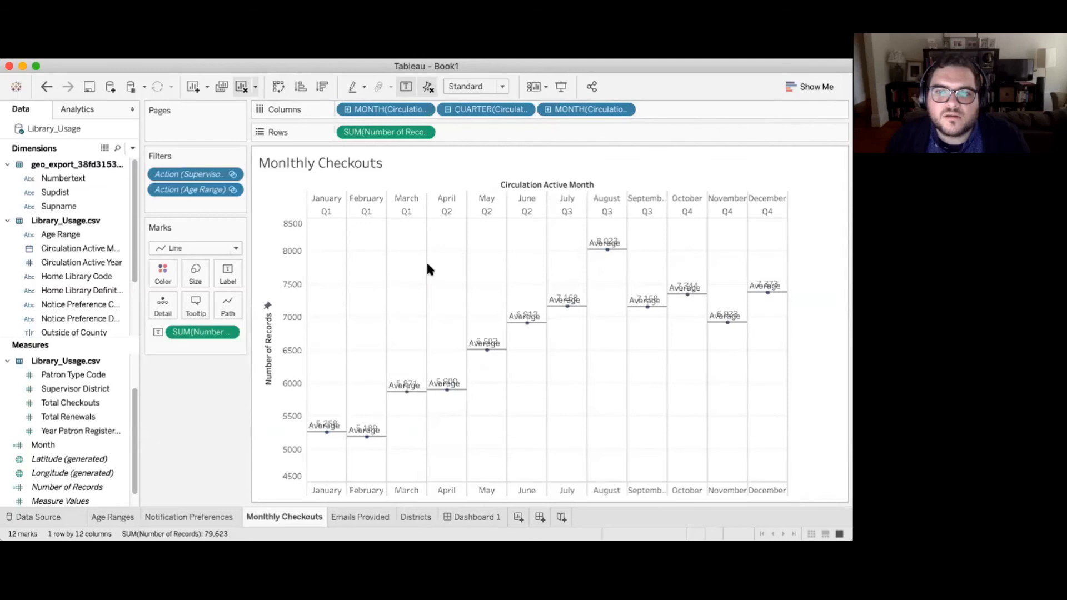
left_click(448, 109)
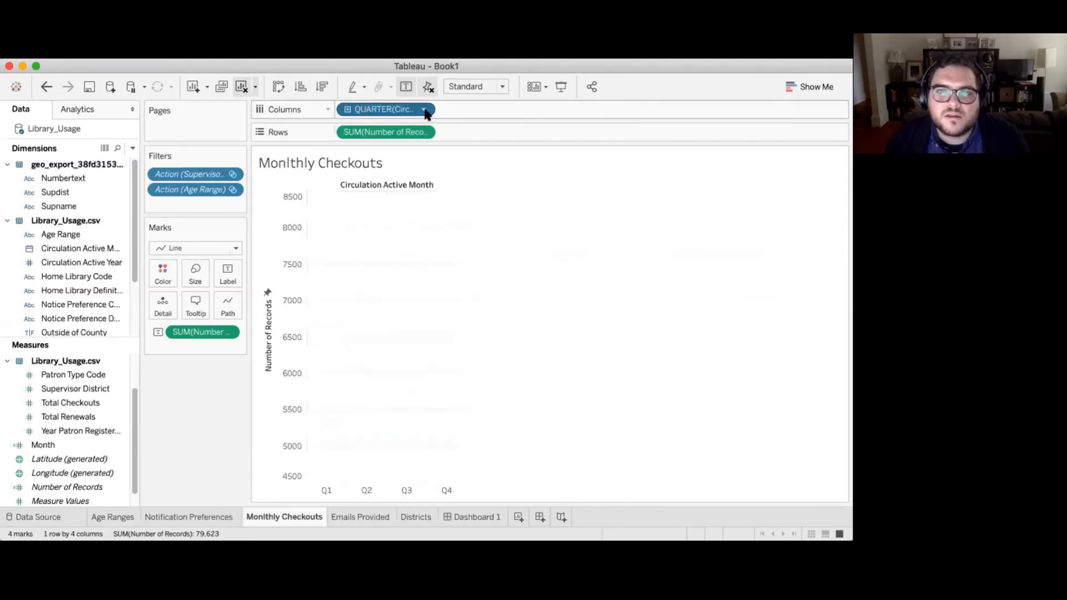
left_click(429, 109)
left_click(415, 290)
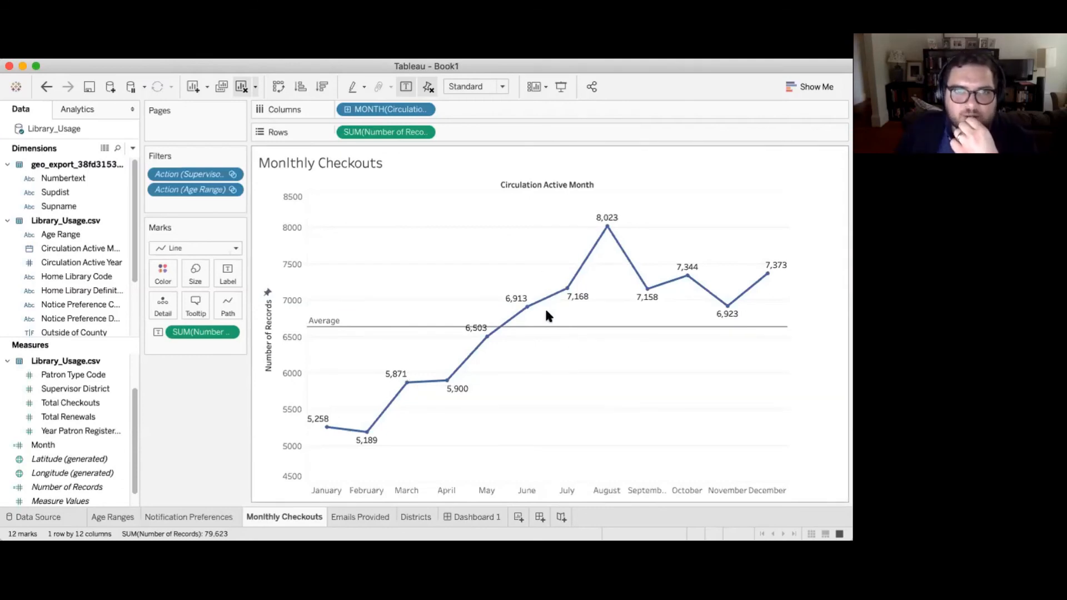
Step: Add Patron Type Definition as a filter on Monthly Checkouts with all values selected
left_click(78, 263)
scroll(86, 271, "down", 3)
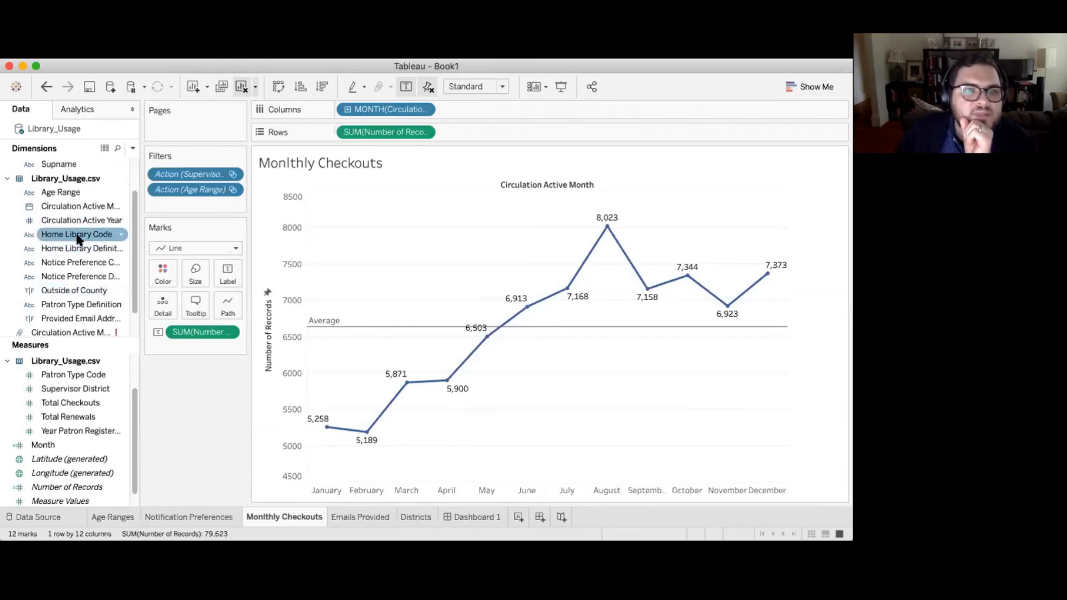
left_click_drag(81, 304, 212, 201)
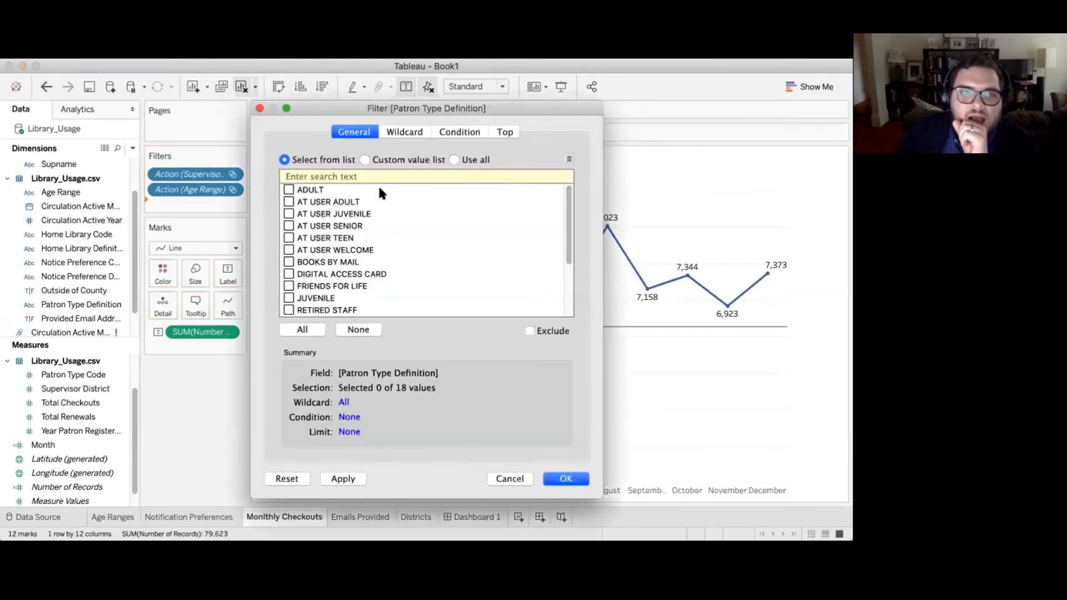
left_click(302, 330)
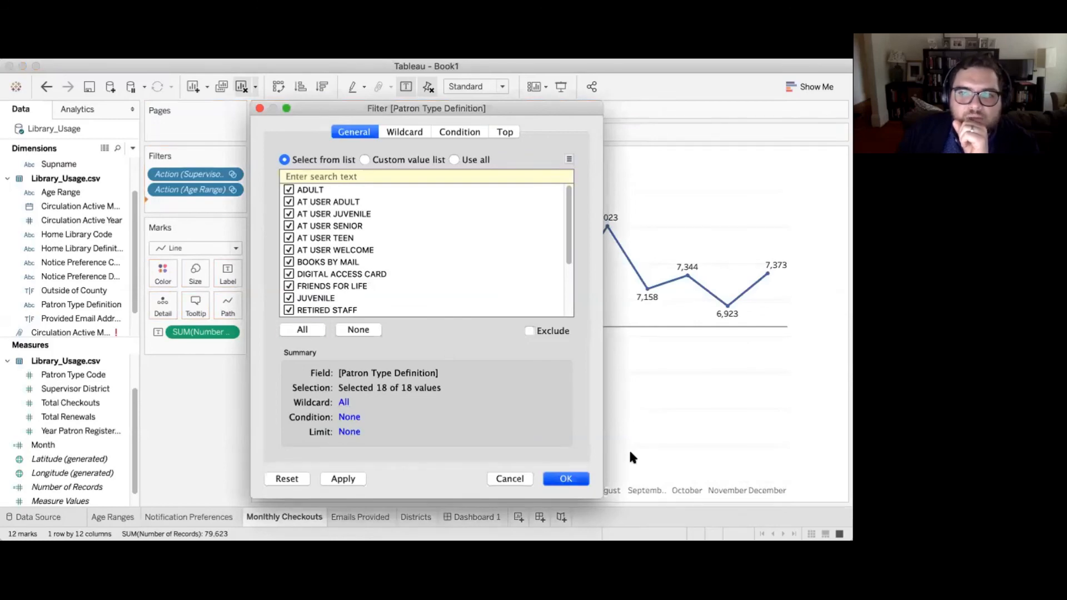
key("Return")
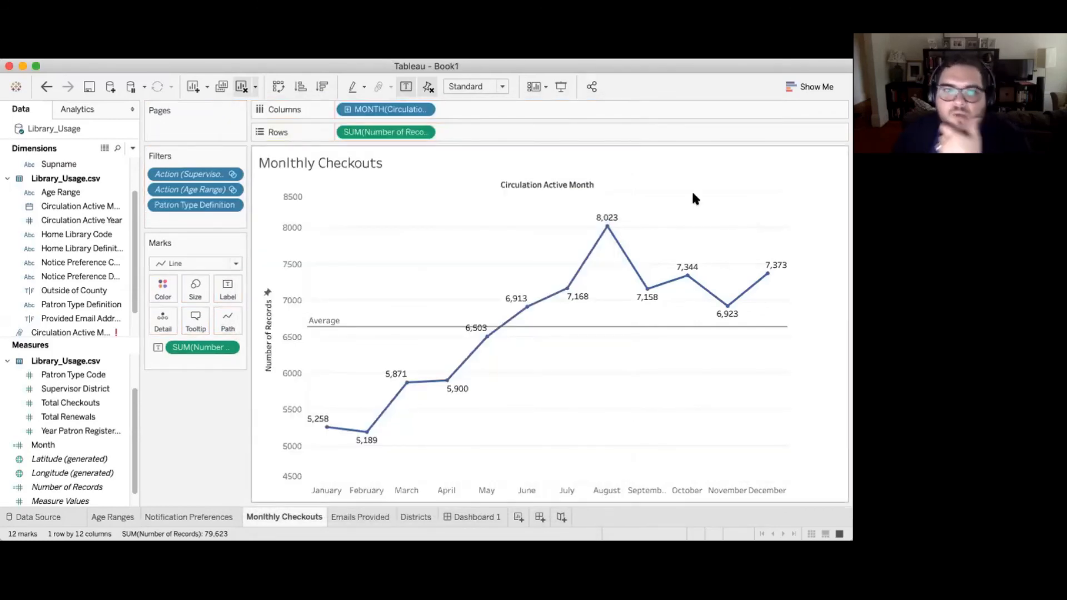
Step: Show the Patron Type Definition filter control beside the chart and change it to a single-value dropdown
right_click(223, 205)
left_click(246, 234)
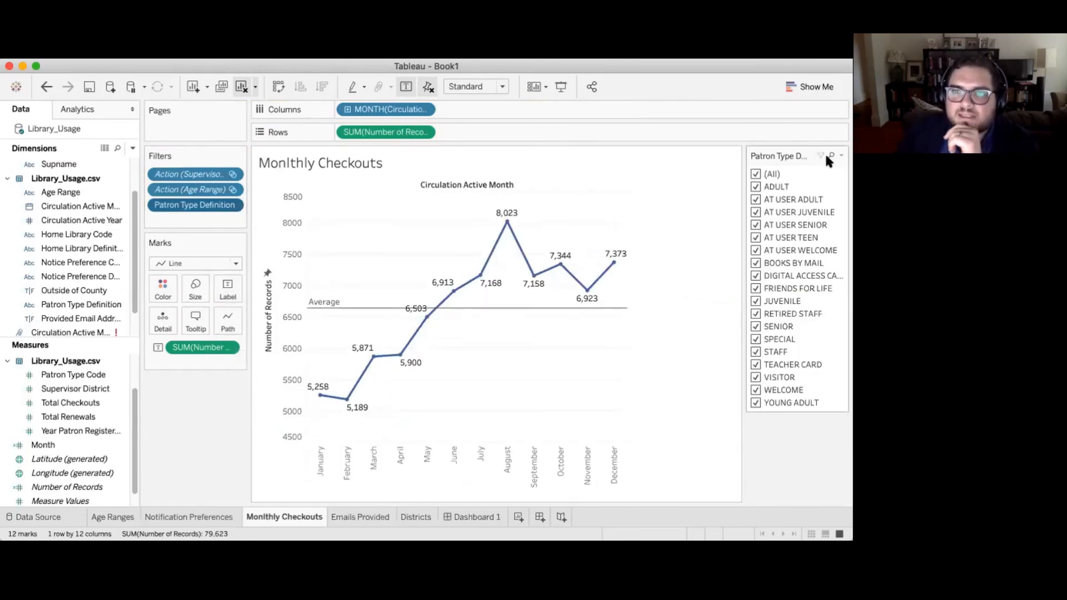
left_click(753, 174)
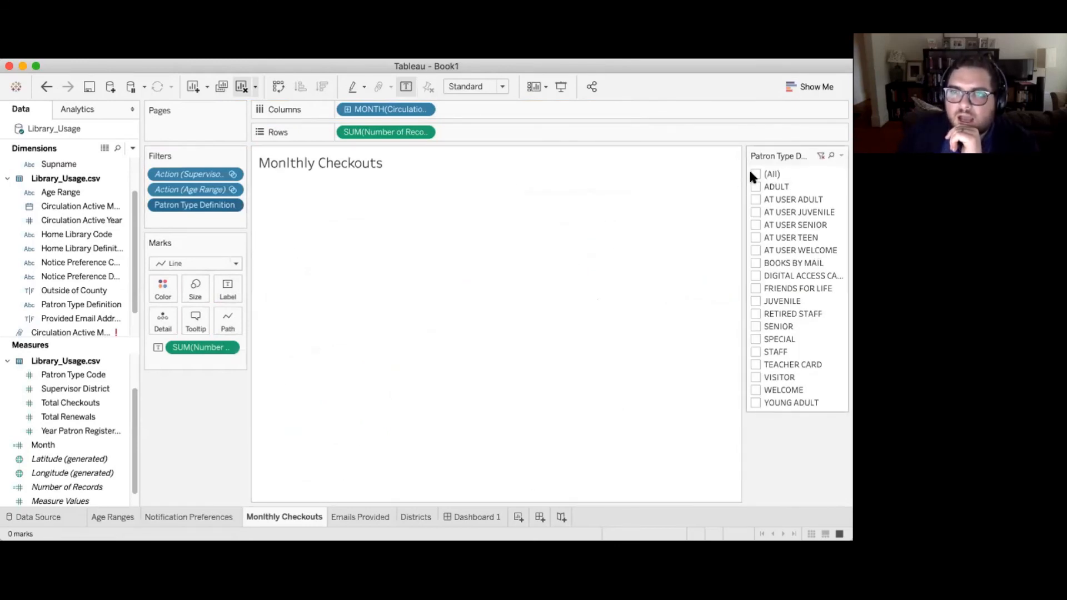
left_click(754, 174)
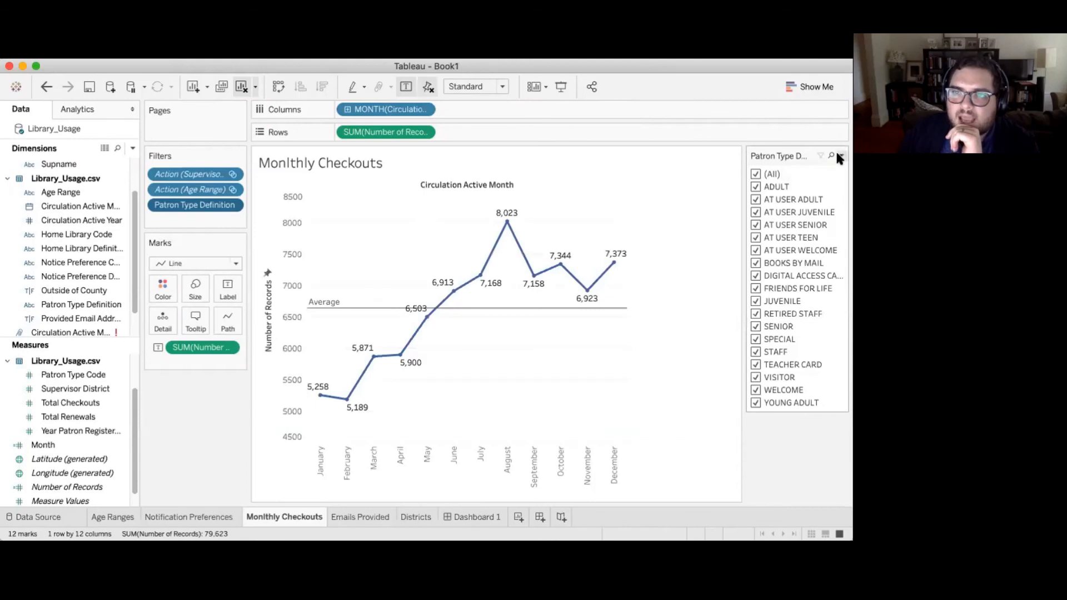
left_click(839, 157)
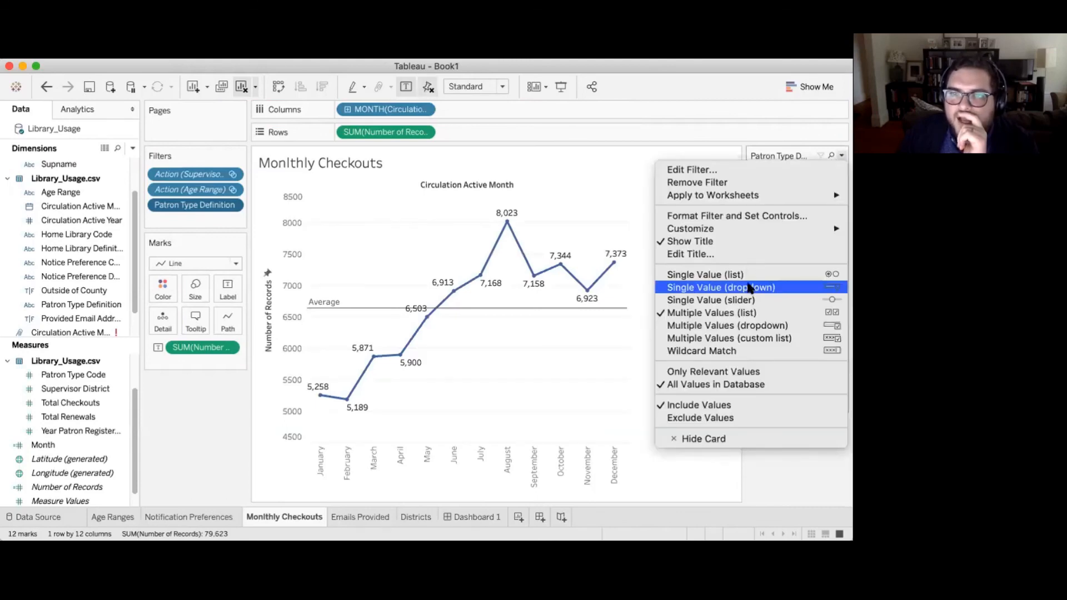
left_click(722, 287)
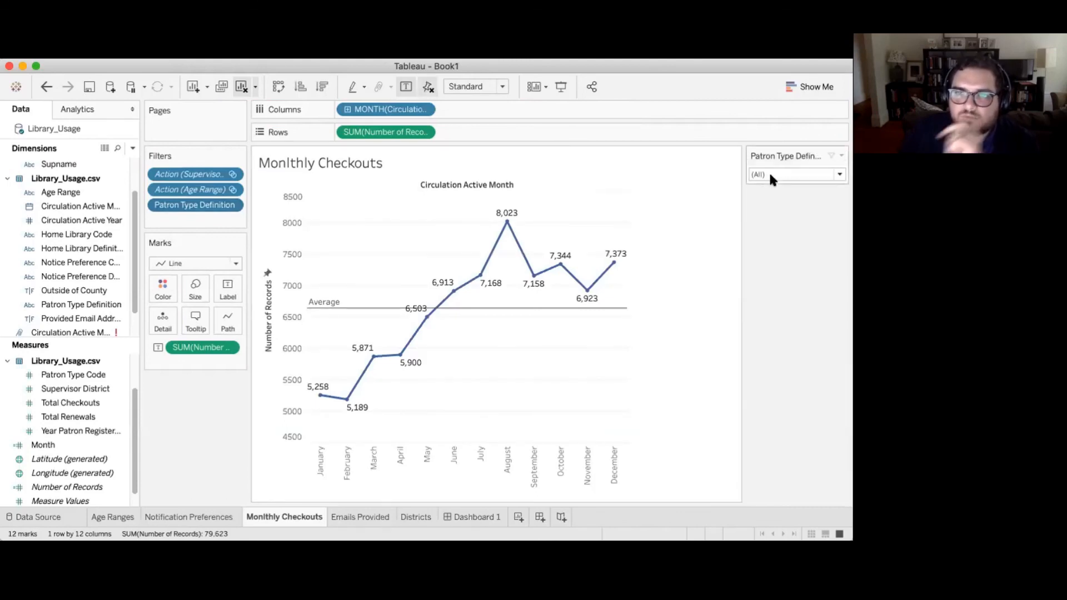
Step: Filter the checkouts chart by patron type SPECIAL, VISITOR, AT USER SENIOR and ADULT in turn
left_click(770, 174)
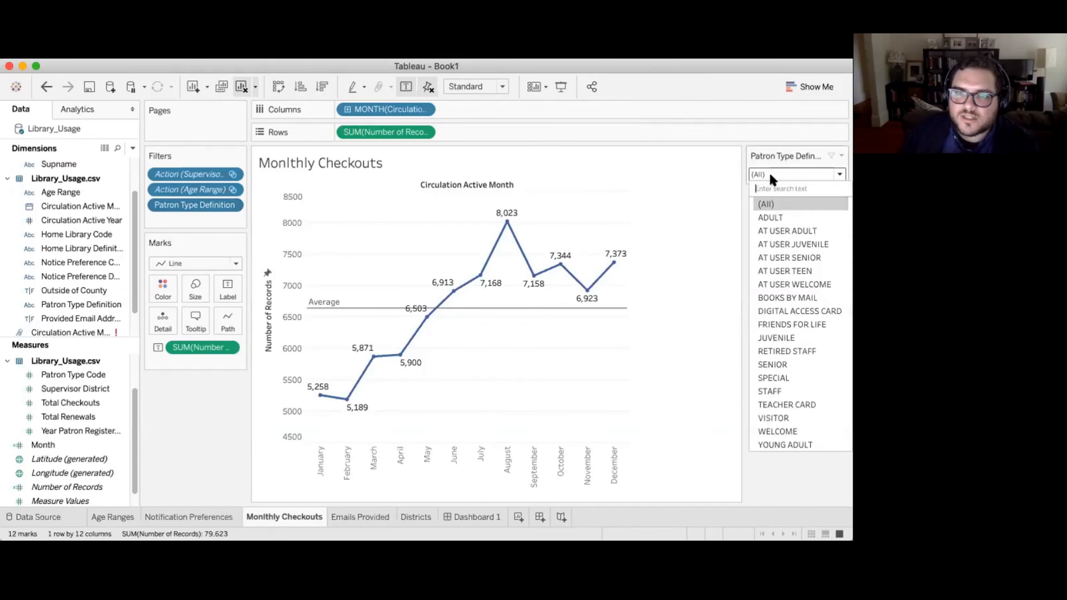
left_click(773, 377)
left_click(840, 174)
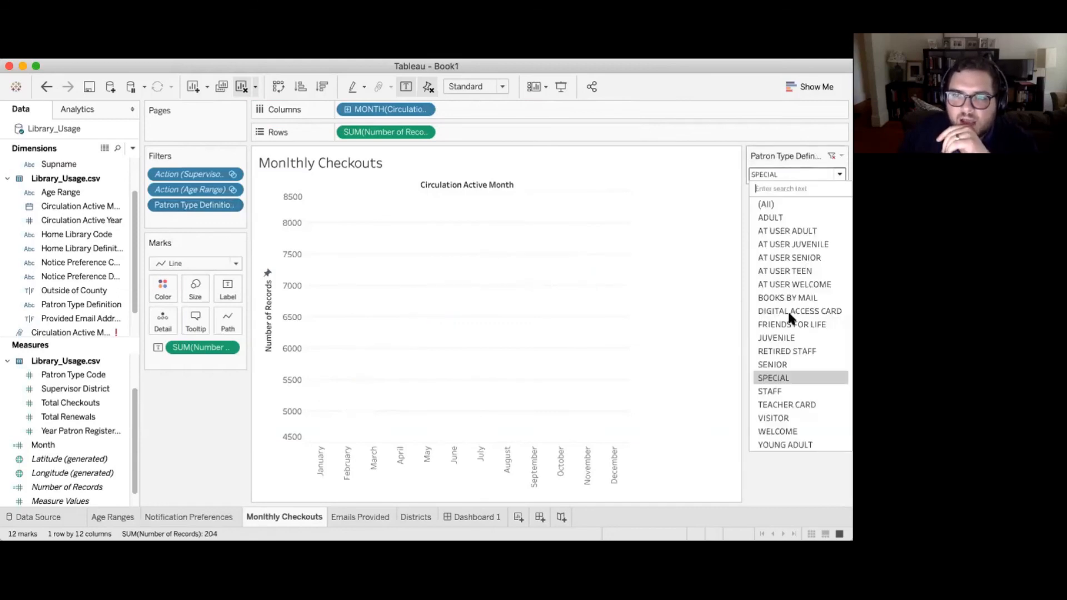
left_click(777, 419)
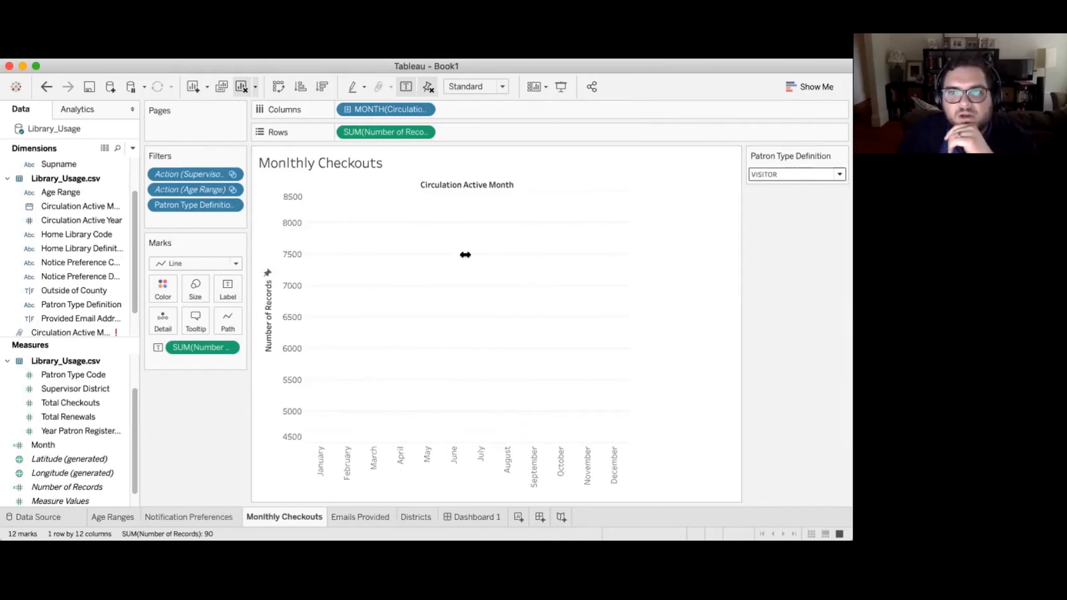
left_click(833, 178)
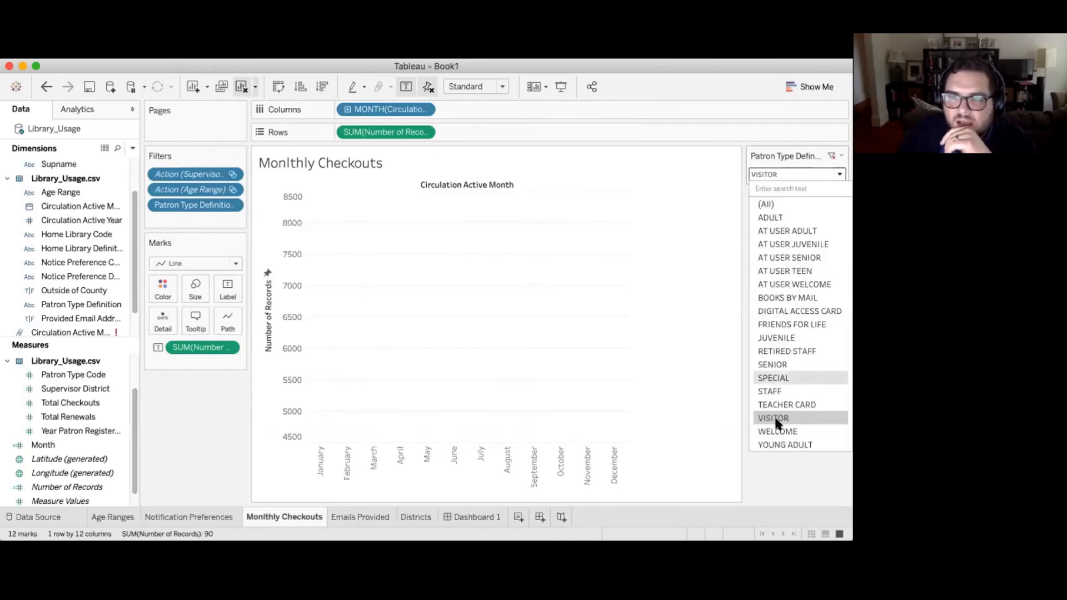
left_click(808, 258)
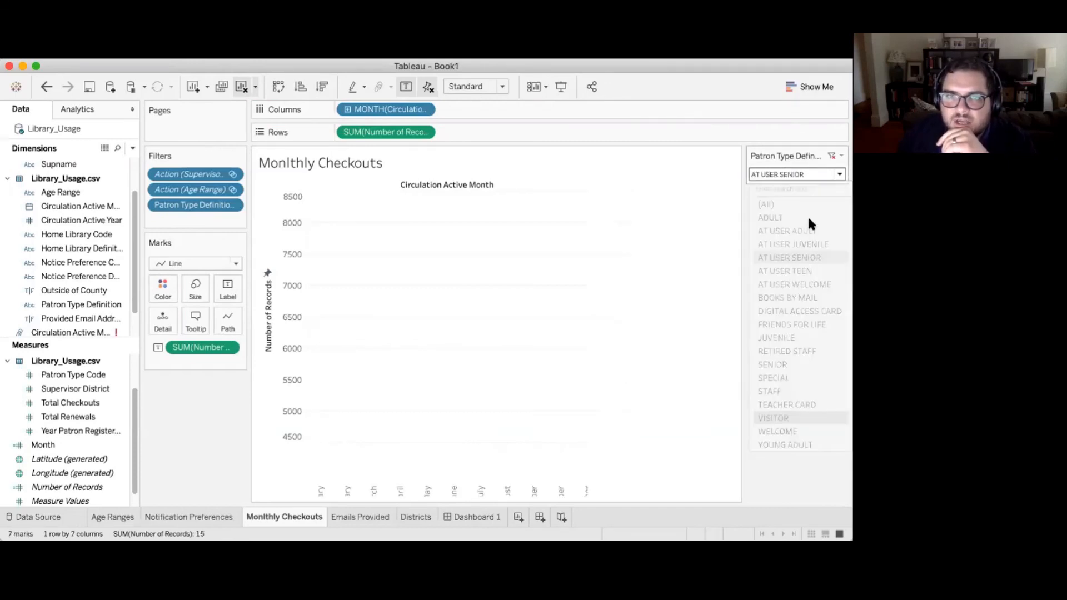
left_click(803, 175)
left_click(794, 217)
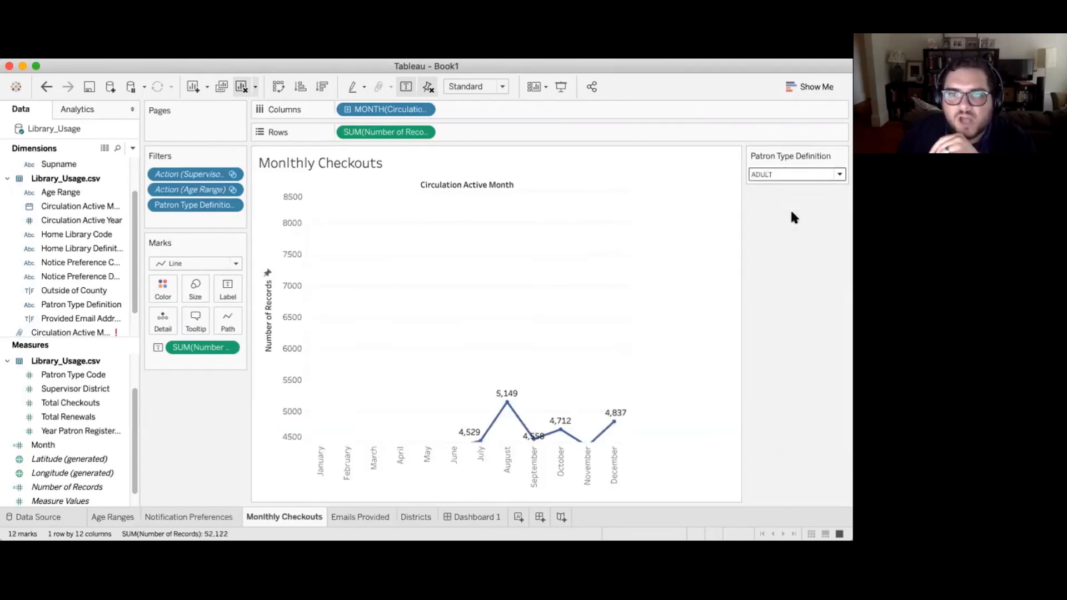
Step: Change the Number of Records axis from a fixed range to an automatic range
double_click(292, 369)
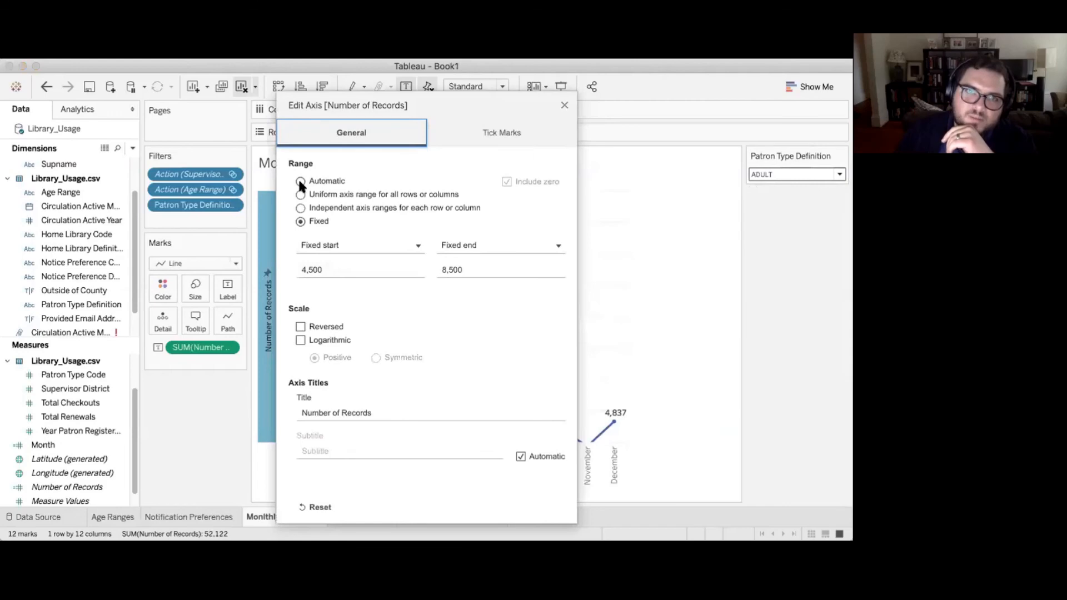
left_click(300, 182)
left_click(565, 105)
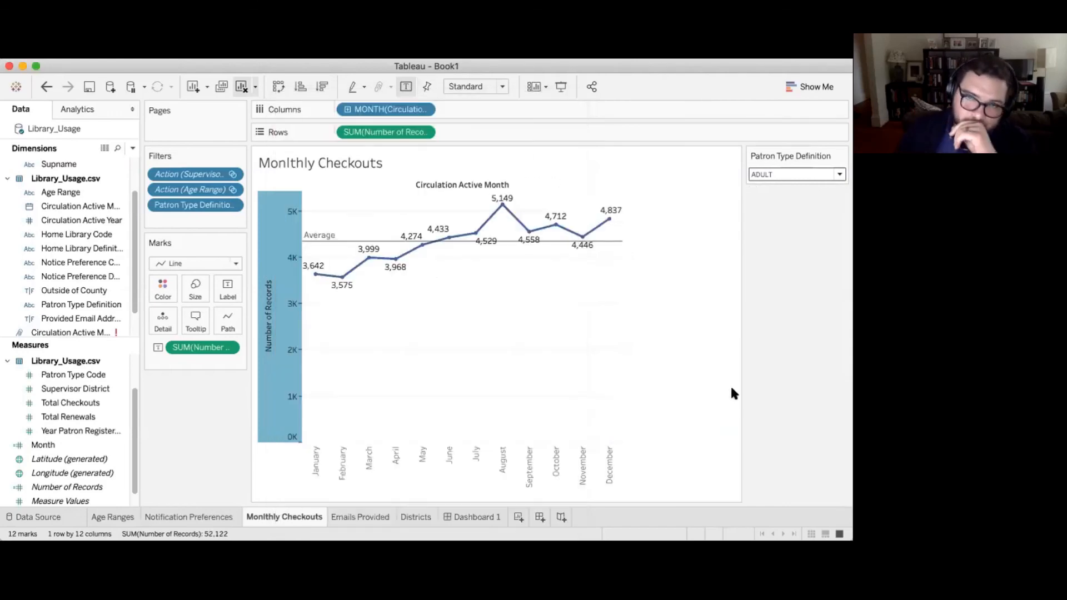
Step: Switch the patron type filter to BOOKS BY MAIL and then to JUVENILE
left_click(834, 172)
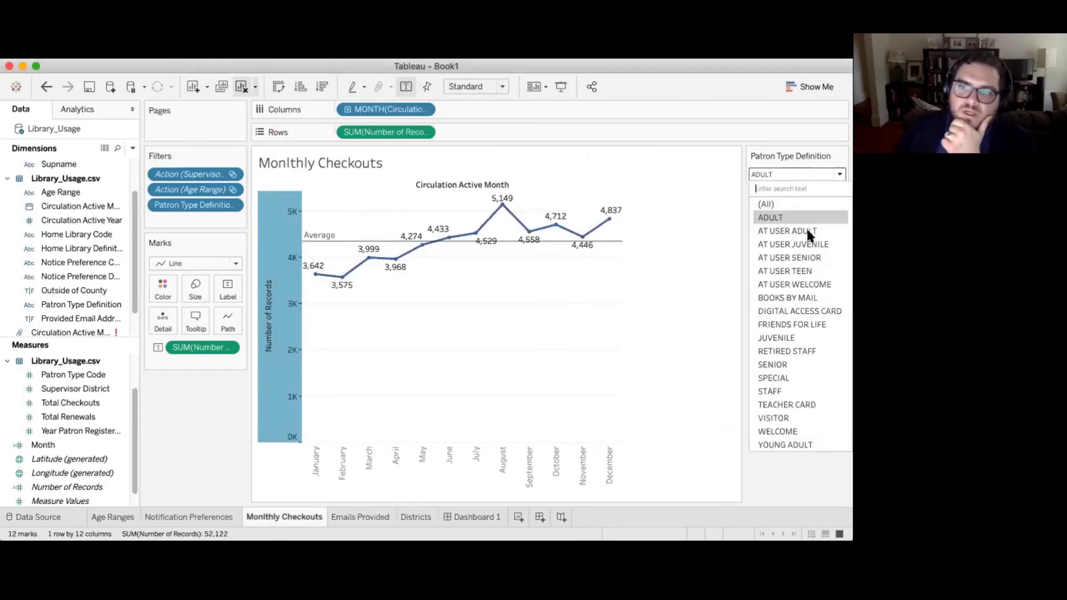
left_click(777, 300)
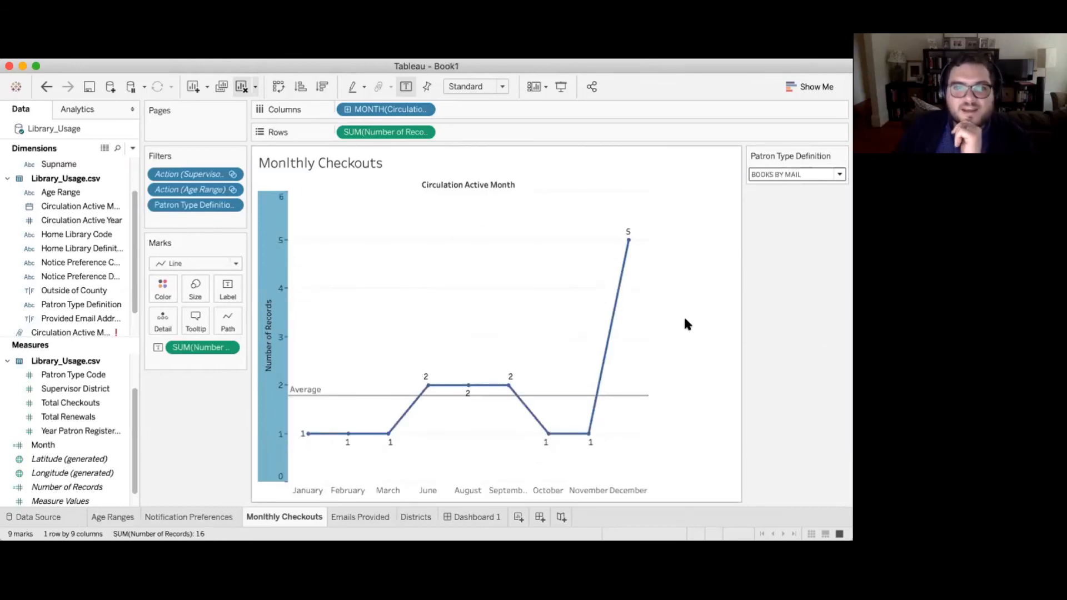
left_click(792, 173)
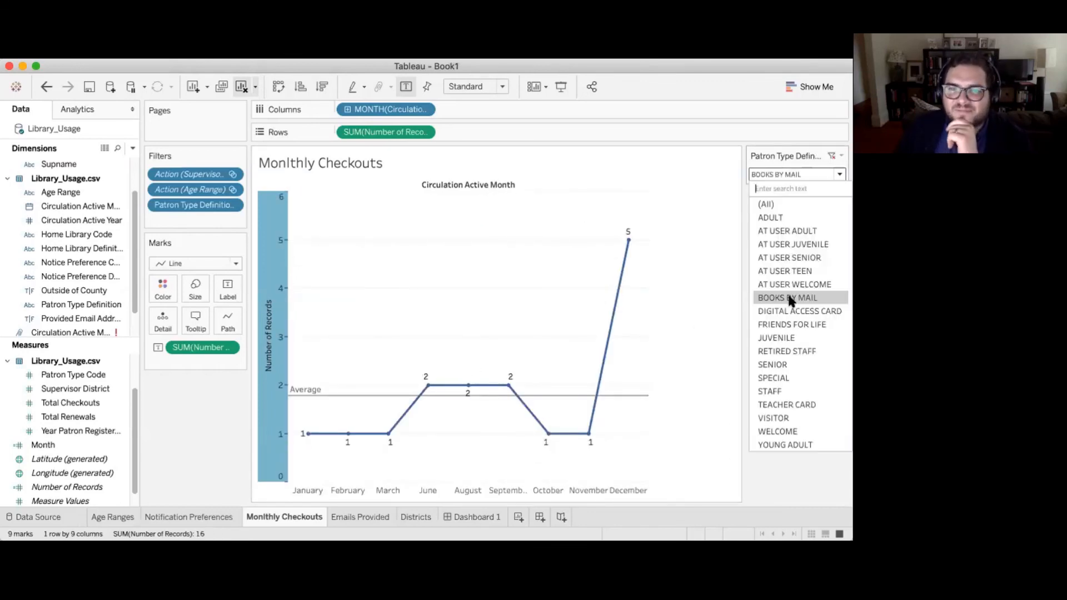
left_click(783, 338)
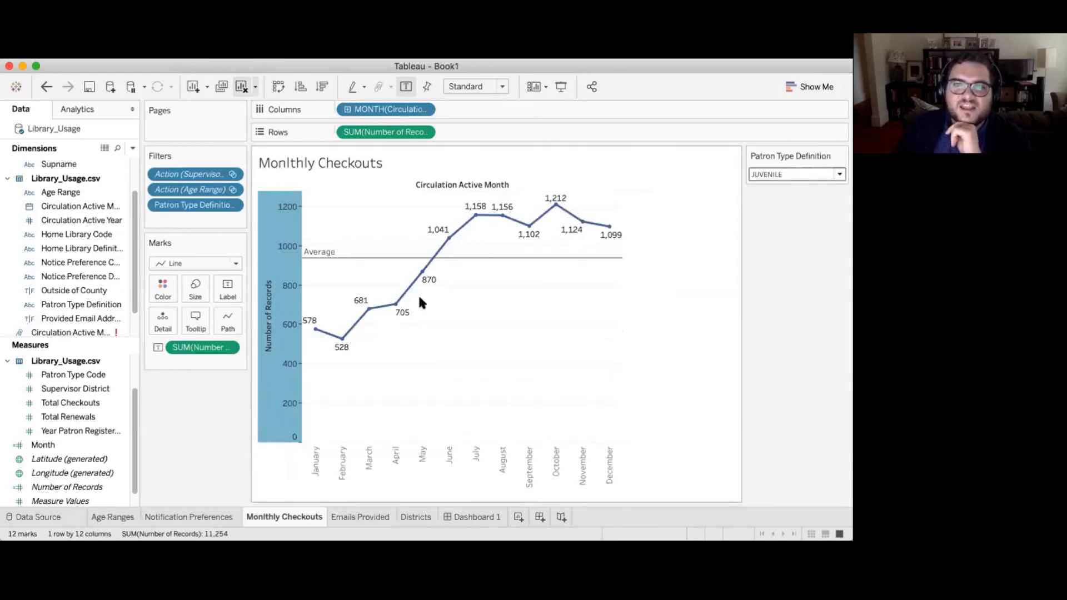
left_click(784, 174)
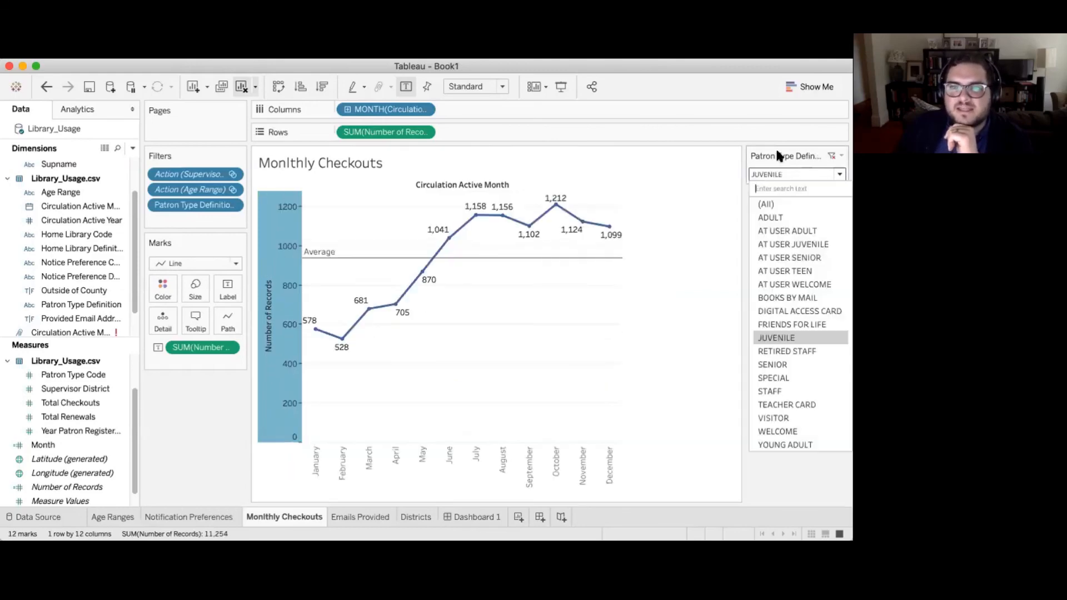
Step: Show the Patron Type Definition filter of the Monthly Checkouts chart on Dashboard 1
left_click(476, 511)
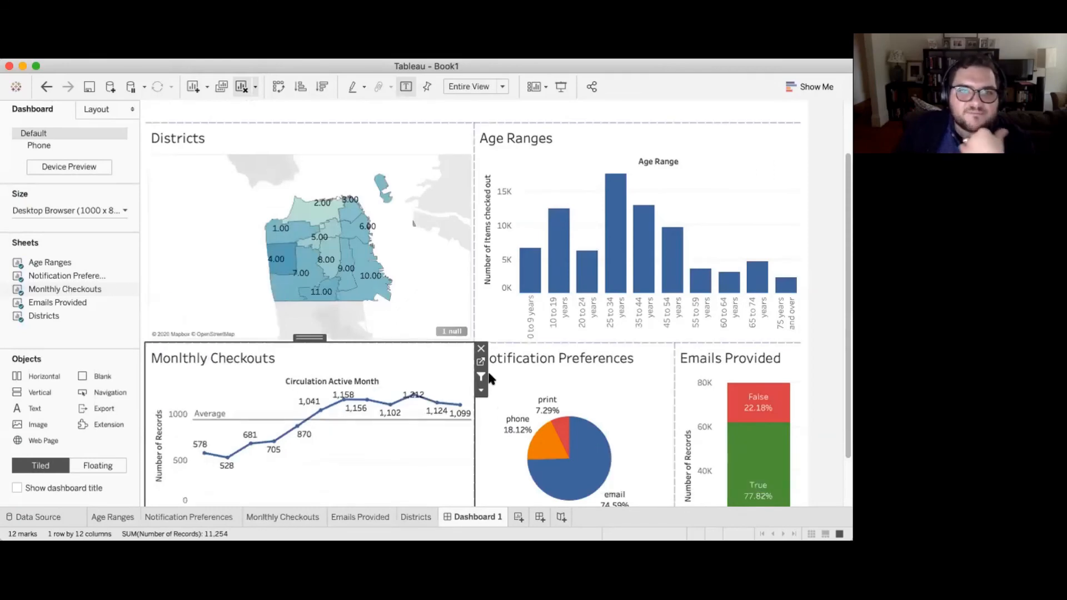
left_click(481, 389)
mouse_move(595, 369)
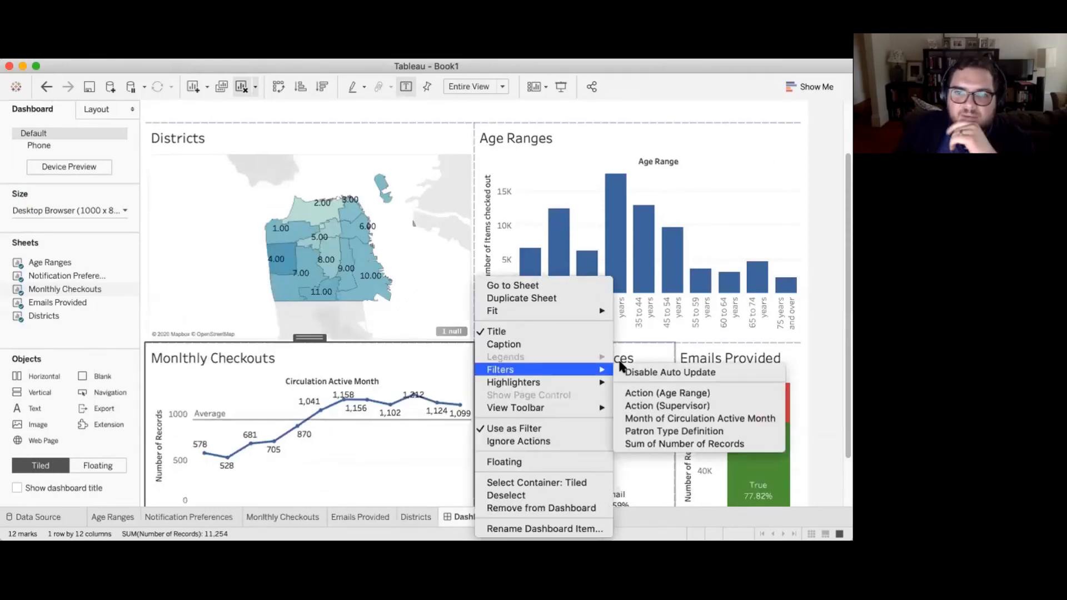
left_click(645, 433)
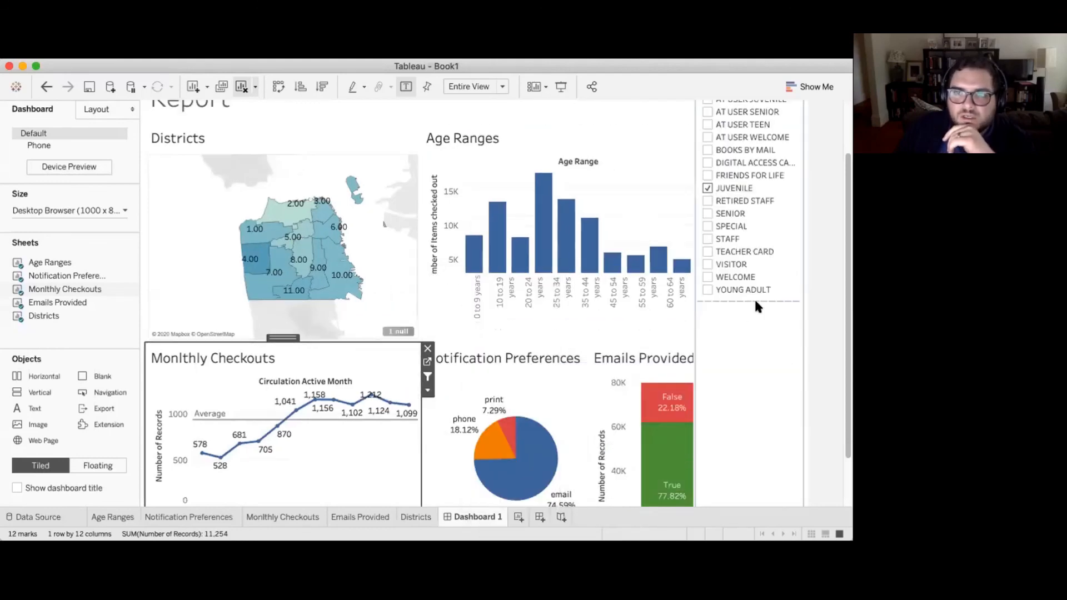
Step: Apply the Patron Type Definition filter to the Age Ranges, Notification Preferences, Emails Provided and Districts worksheets as well
scroll(751, 203, "up", 5)
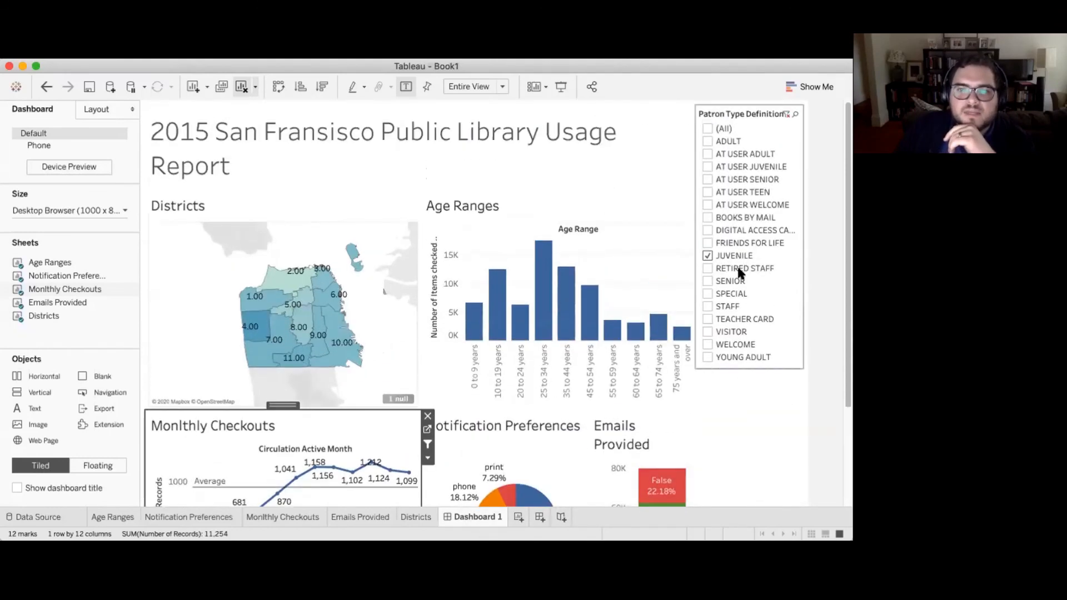
scroll(749, 295, "down", 5)
scroll(762, 235, "up", 3)
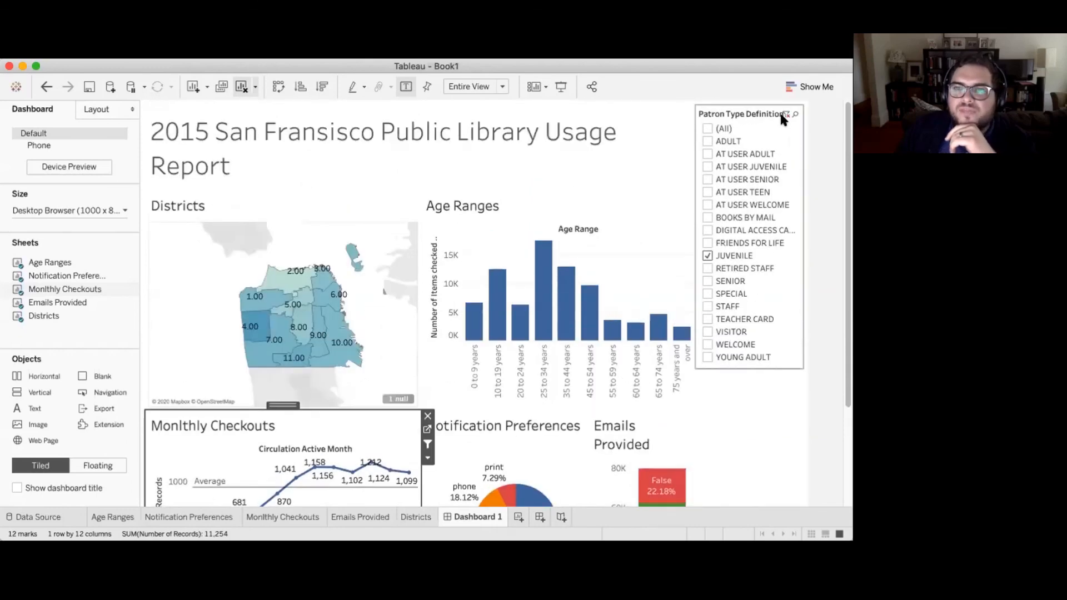
left_click(788, 119)
left_click(809, 139)
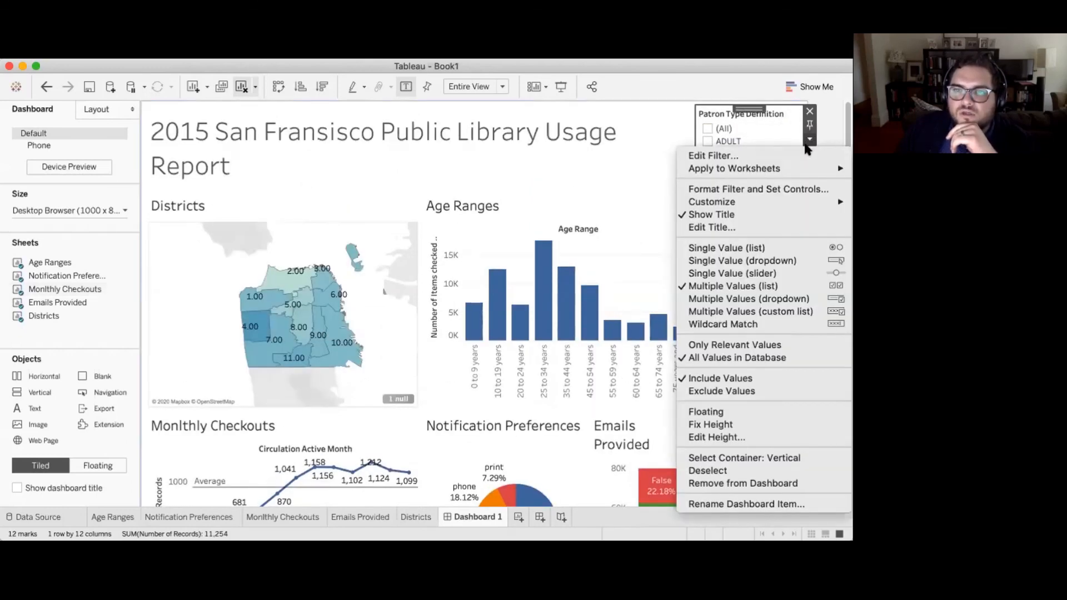
mouse_move(797, 171)
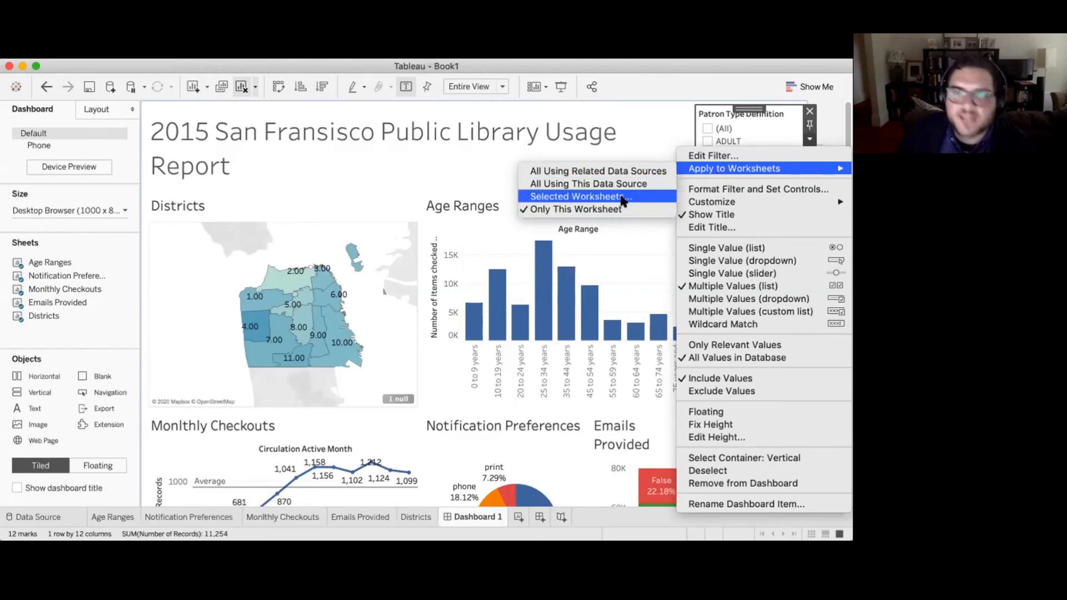
left_click(622, 200)
left_click(273, 229)
left_click(273, 243)
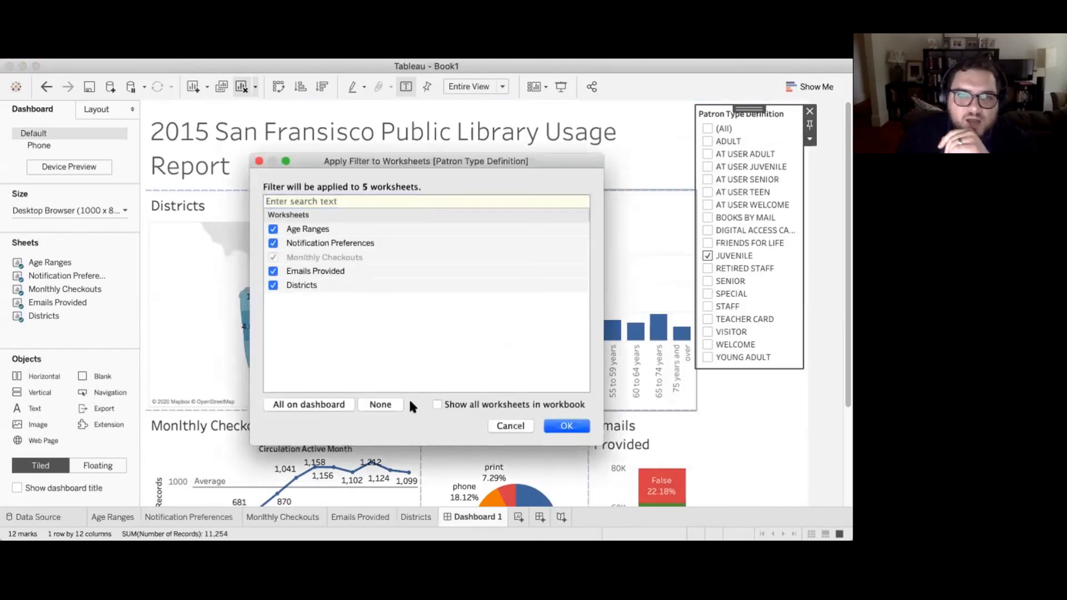
left_click(570, 429)
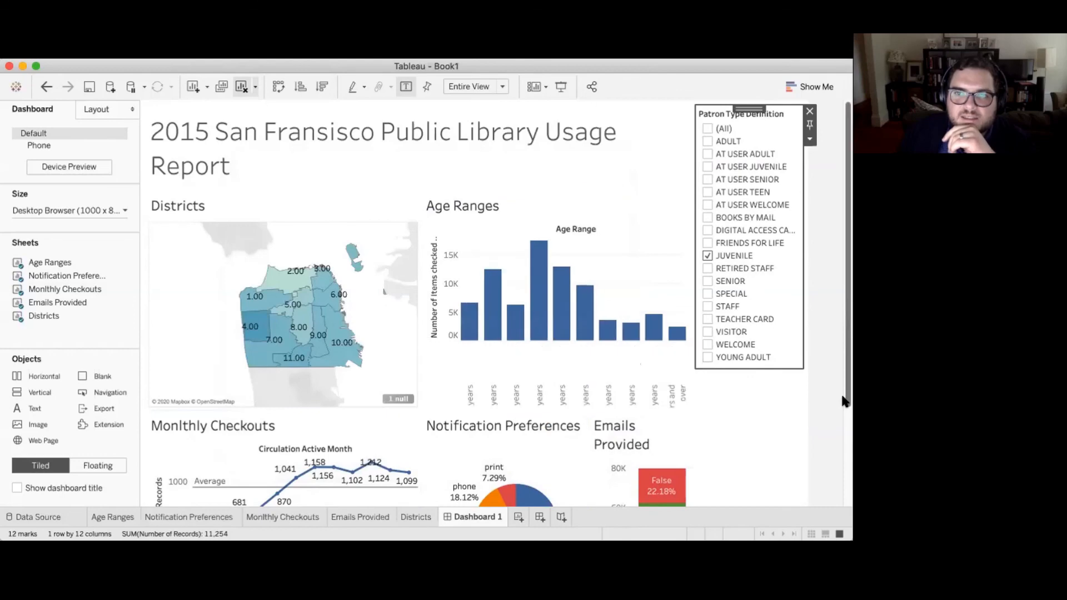
Step: Clear JUVENILE and try the patron type filter with ADULT, AT USER ADULT and AT USER SENIOR
left_click(707, 253)
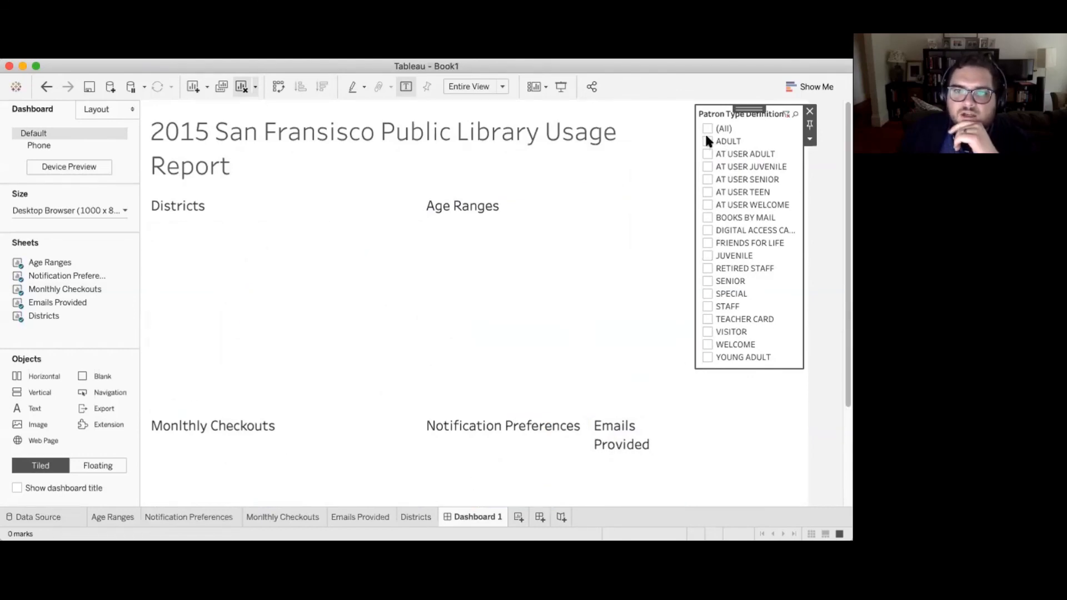
left_click(707, 139)
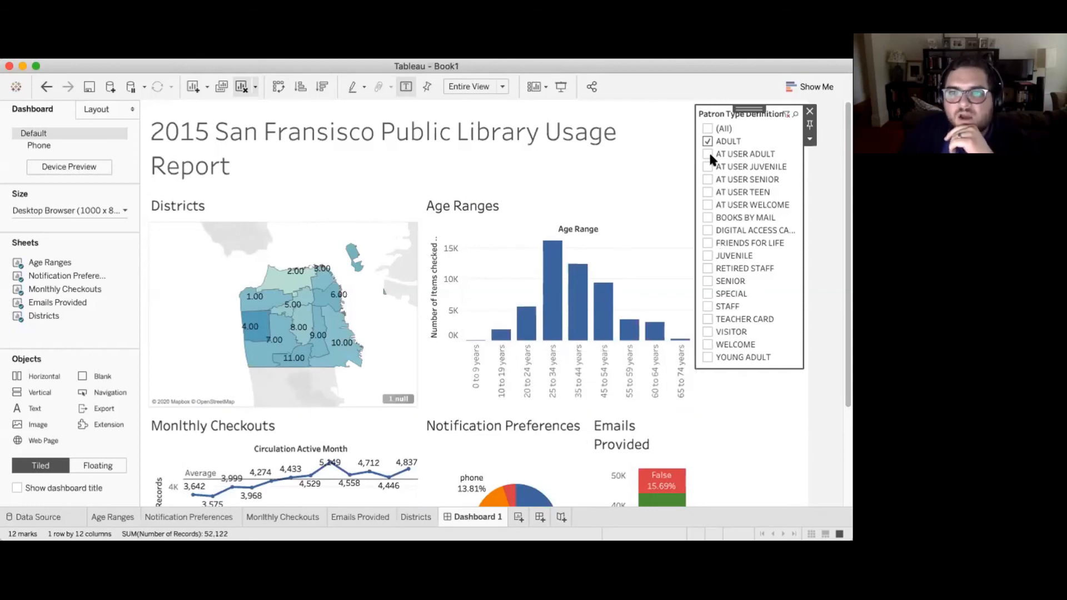
left_click(705, 180)
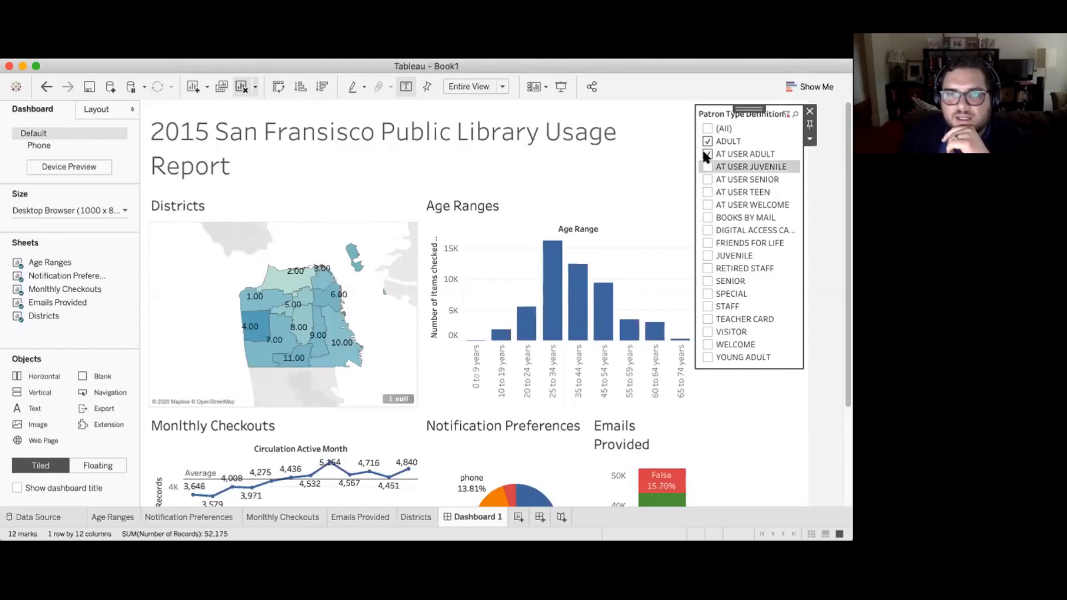
left_click(708, 141)
left_click(708, 154)
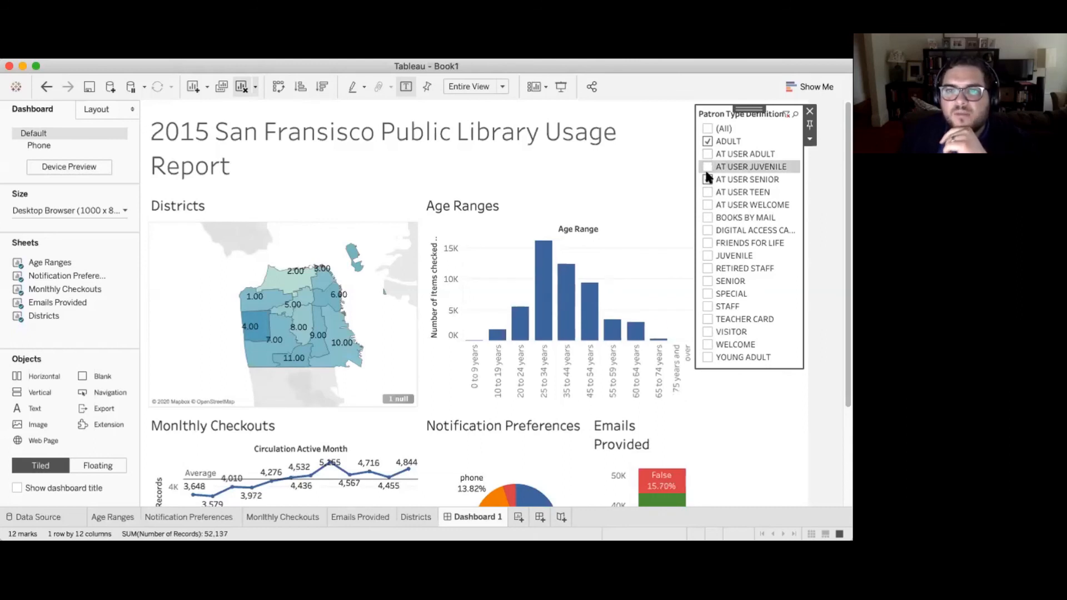
left_click(707, 179)
Step: Select all patron types in the filter and look over the dashboard's charts
left_click(708, 128)
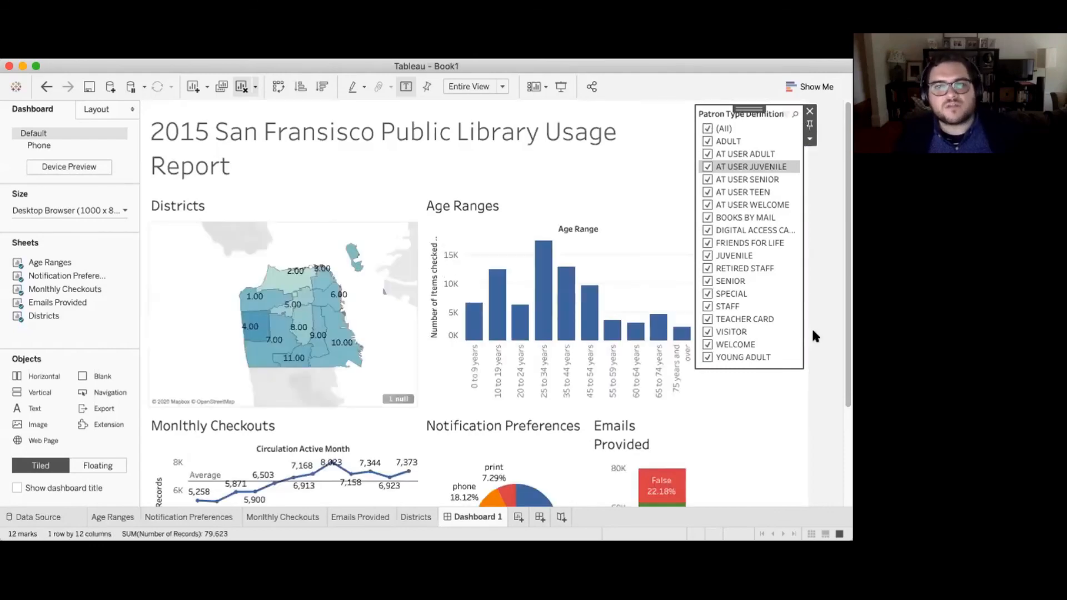
scroll(644, 380, "down", 2)
scroll(646, 381, "down", 4)
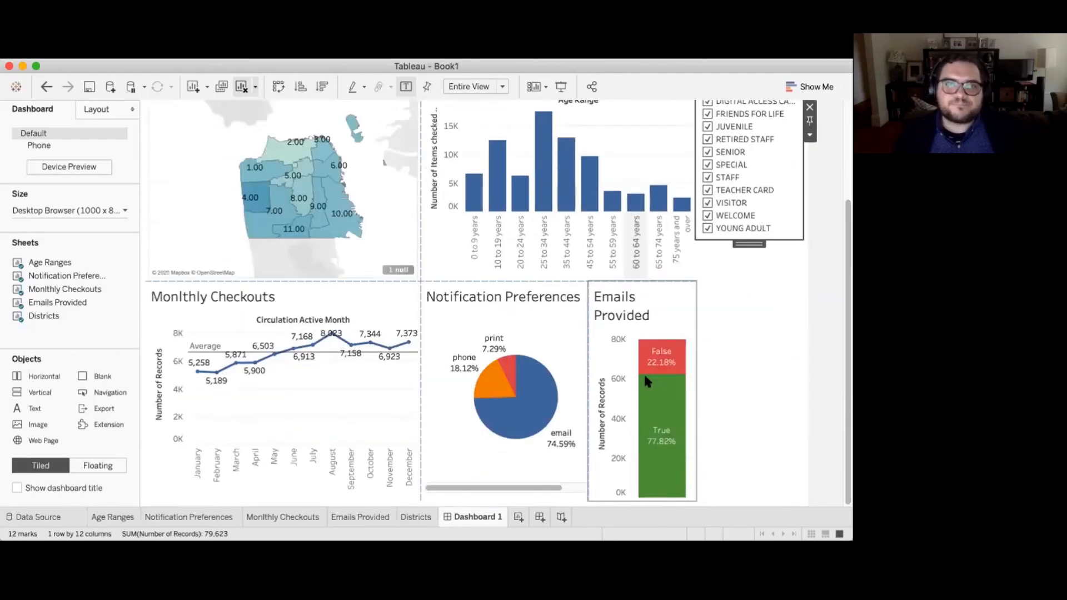
left_click(731, 363)
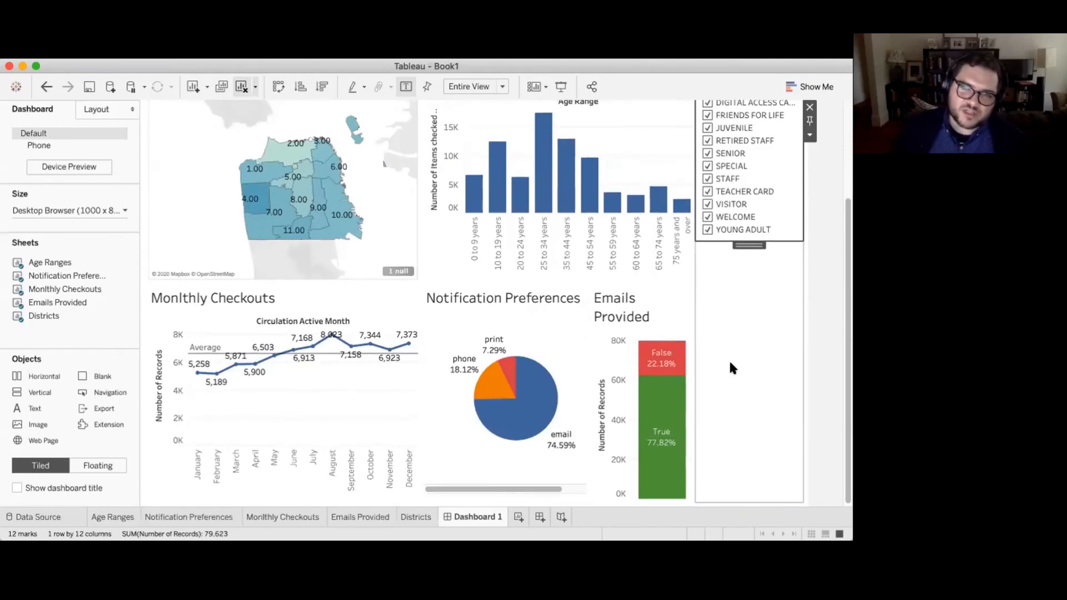
scroll(730, 363, "up", 5)
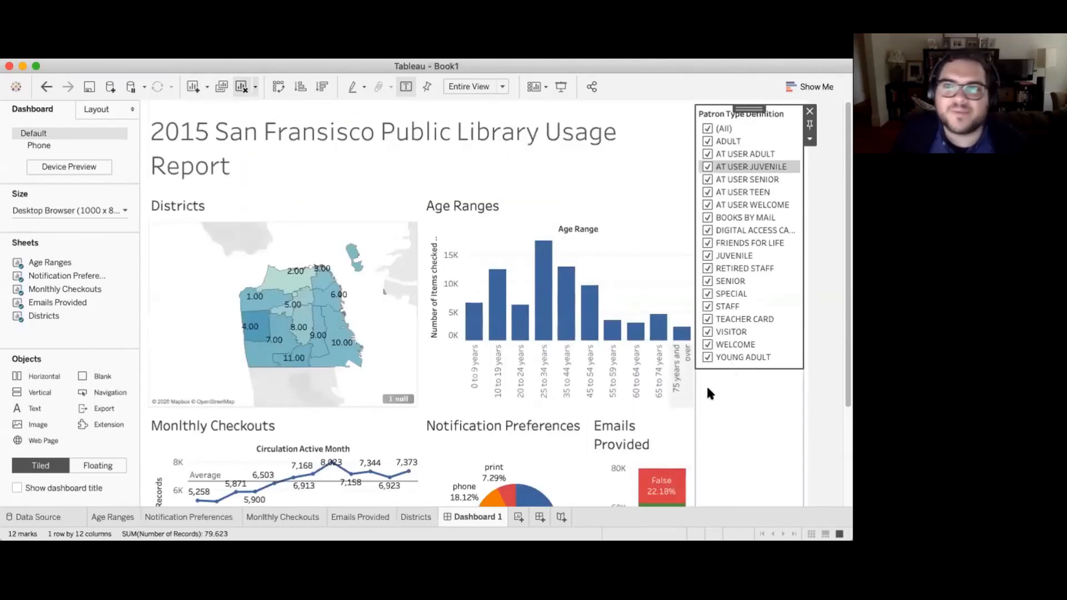
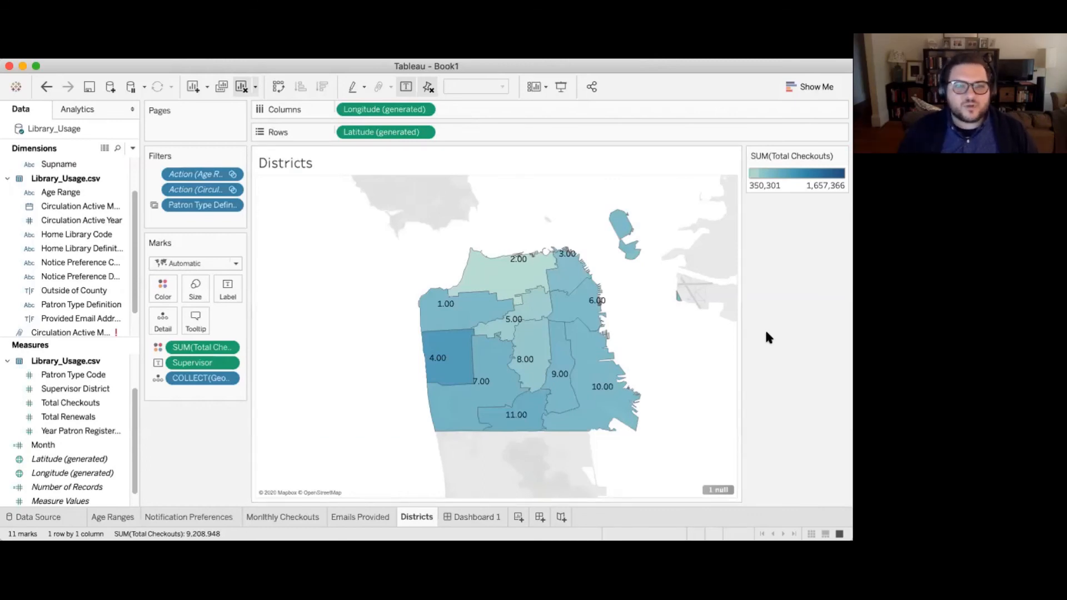
mouse_move(520, 296)
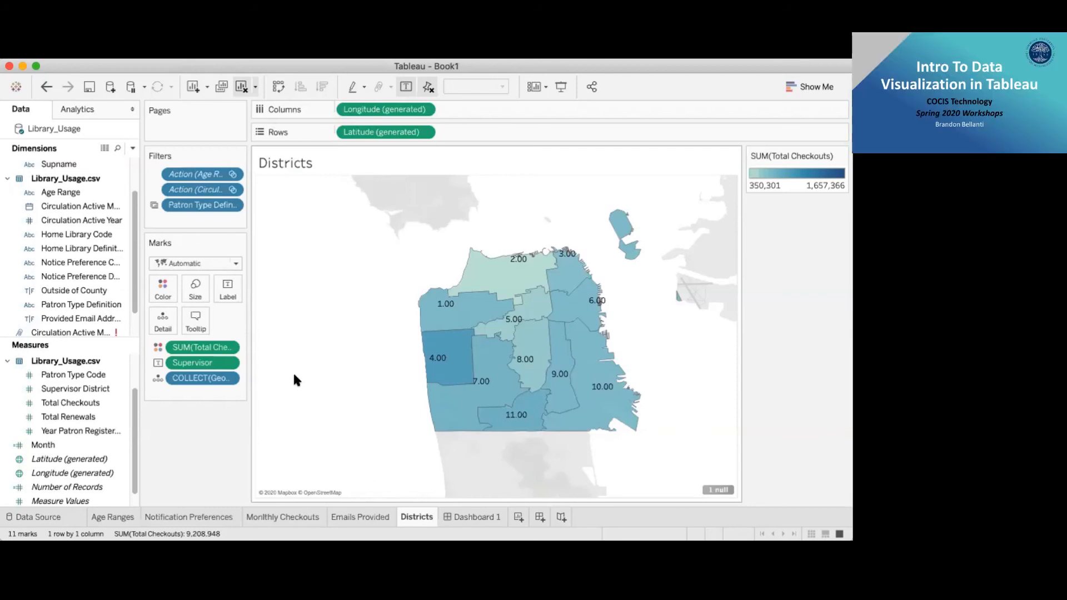
left_click(813, 86)
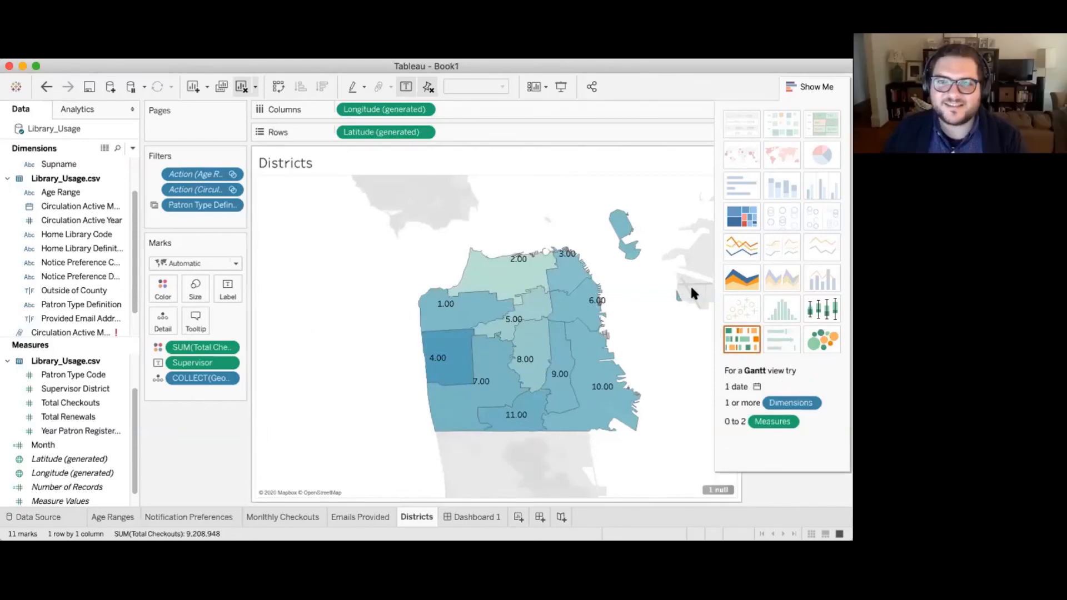
left_click(798, 90)
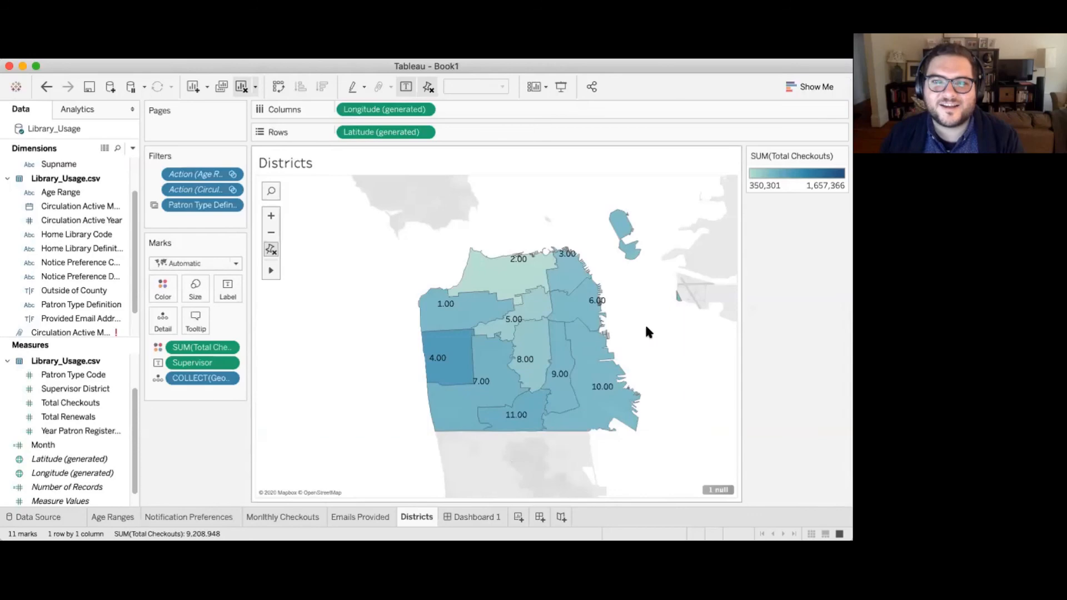
Step: Remove the Patron Type Definition filter card from Dashboard 1
left_click(453, 512)
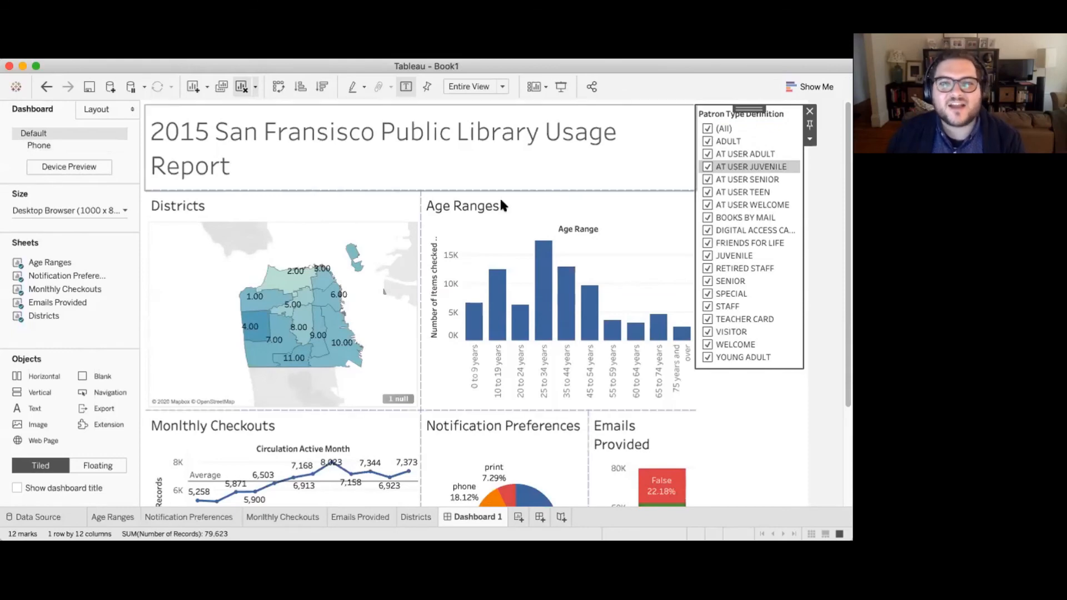
left_click(809, 112)
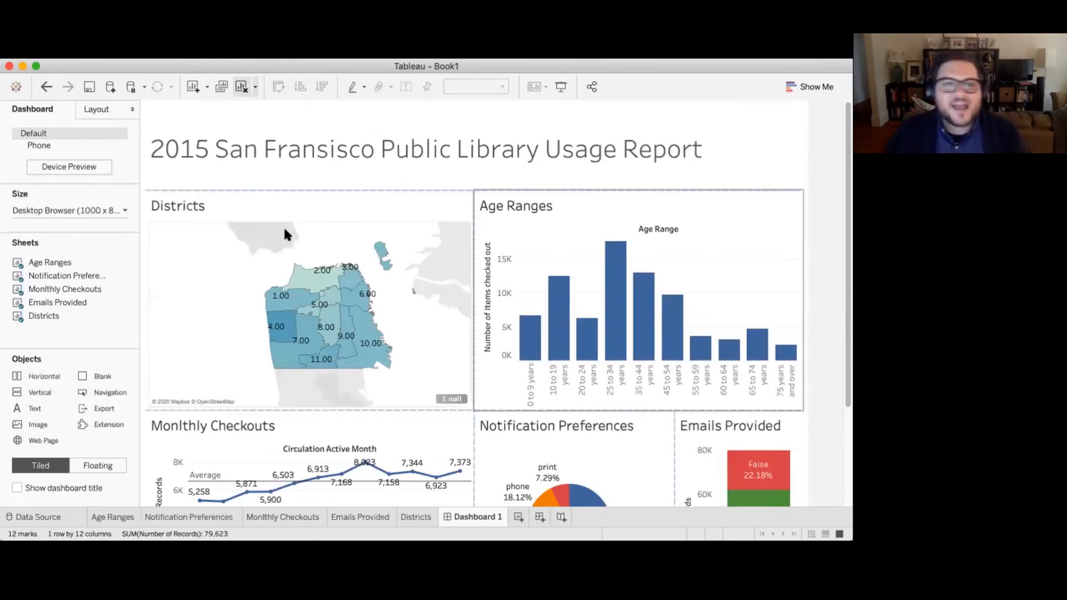
left_click(274, 146)
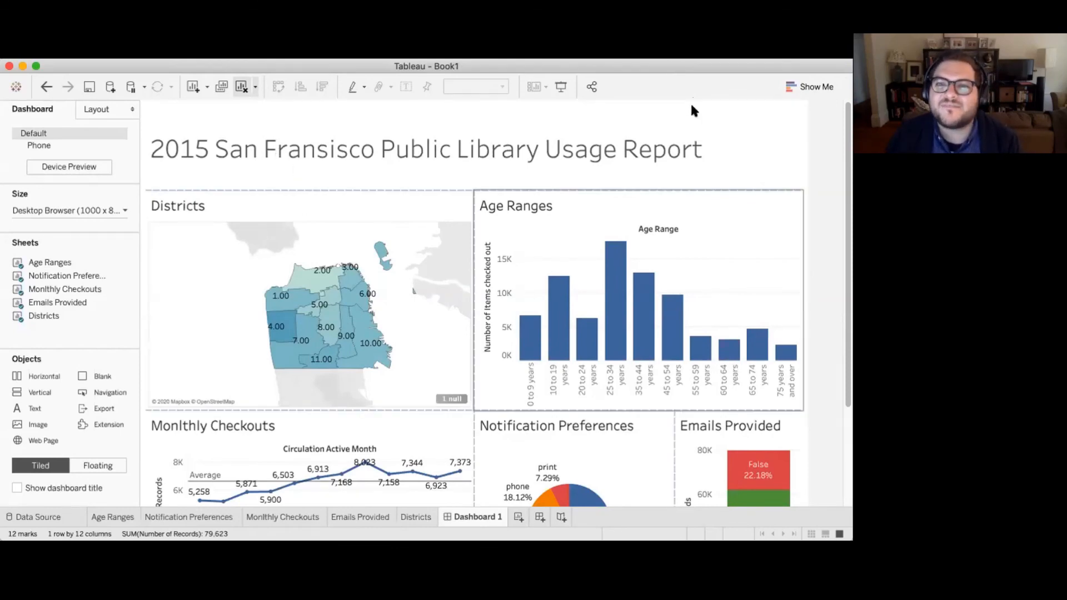